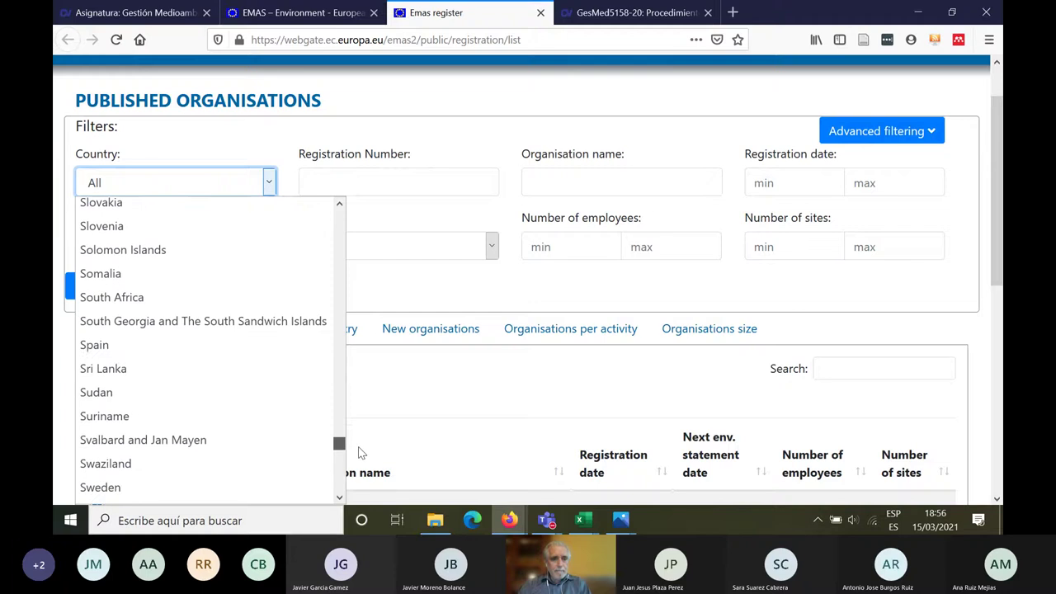
- Filter the published organisations by the country Spain and review the result list through to its entry summary
{"action": "left_click", "coordinate": [165, 352]}
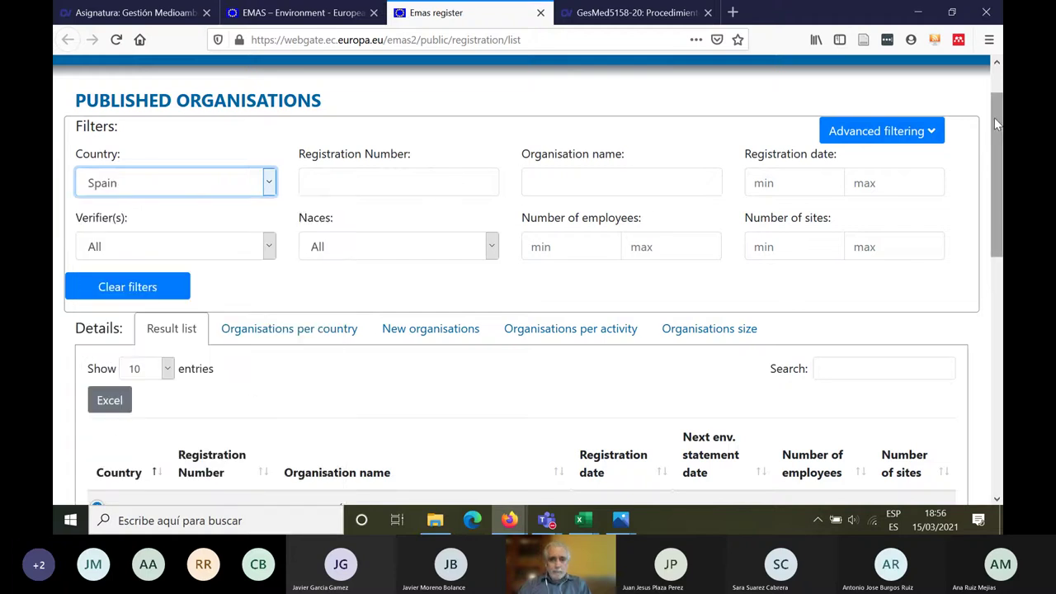
{"action": "scroll", "coordinate": [996, 119], "scroll_direction": "down", "scroll_amount": 3}
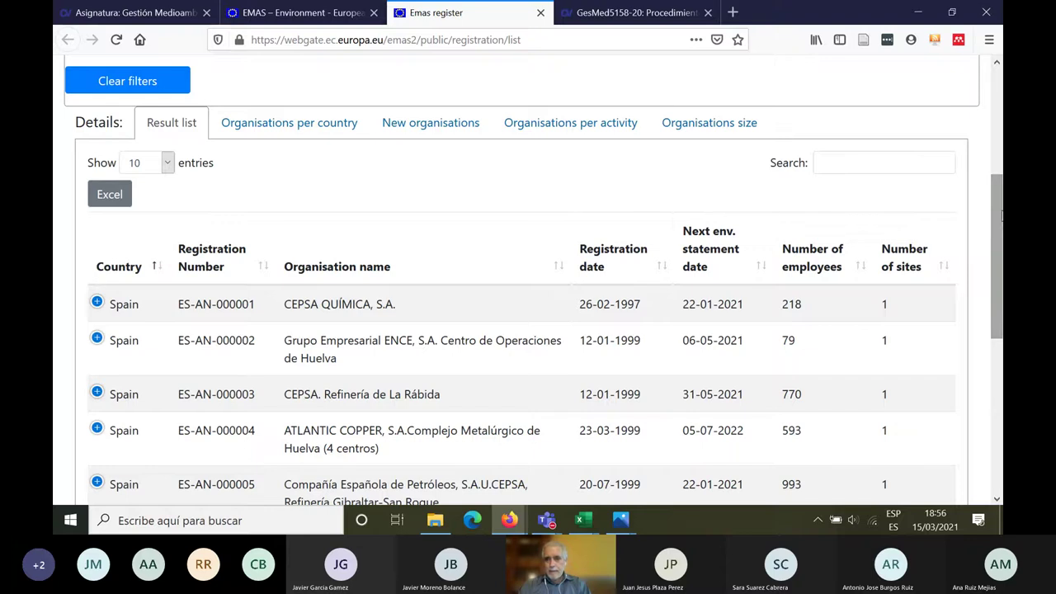
{"action": "left_click_drag", "start_coordinate": [997, 248], "coordinate": [998, 446]}
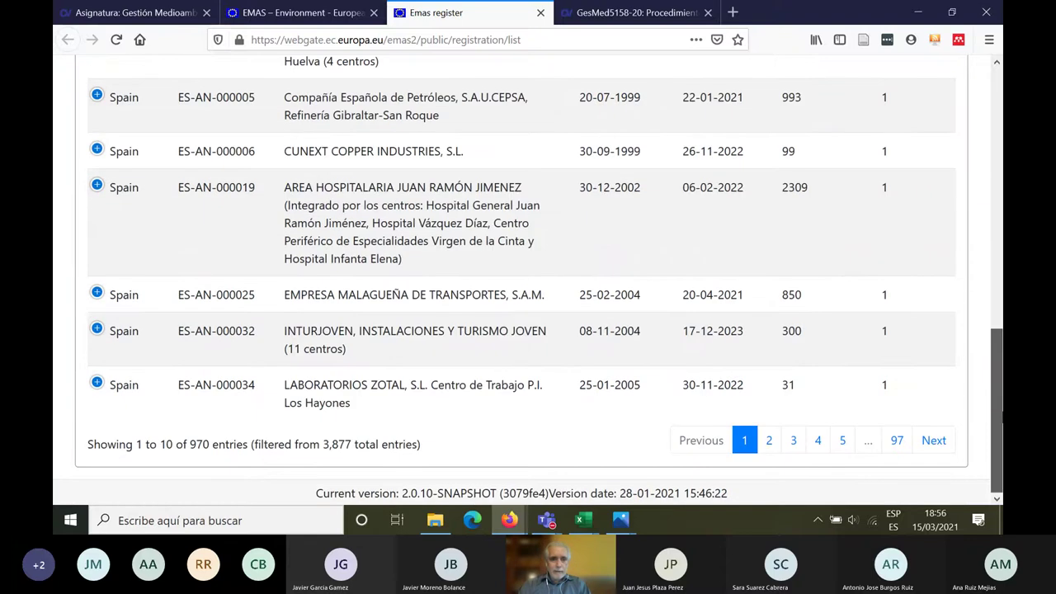
{"action": "left_click_drag", "start_coordinate": [89, 445], "coordinate": [439, 446]}
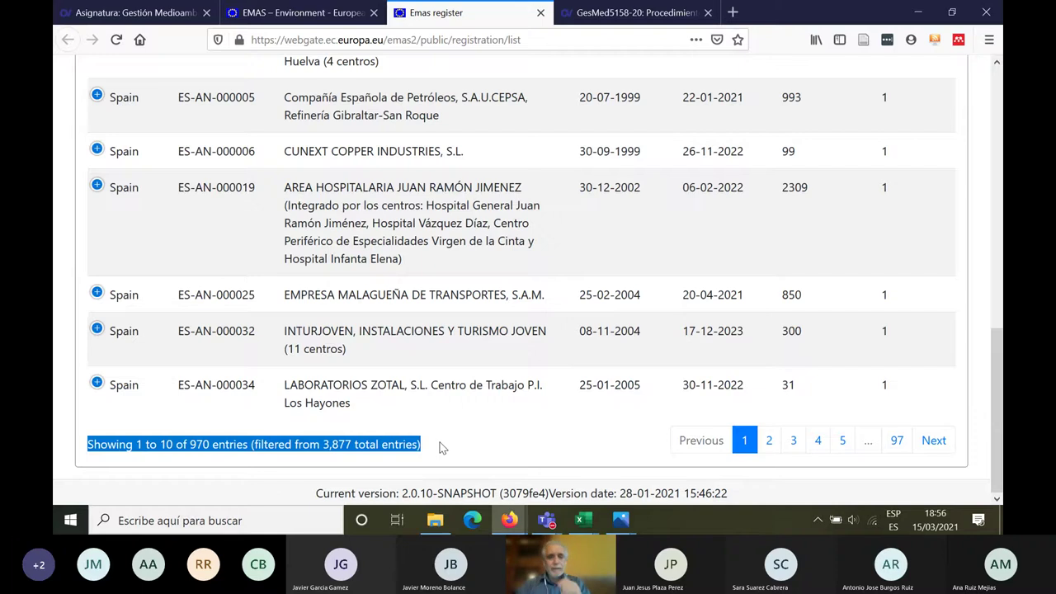
{"action": "scroll", "coordinate": [996, 412], "scroll_direction": "up", "scroll_amount": 4}
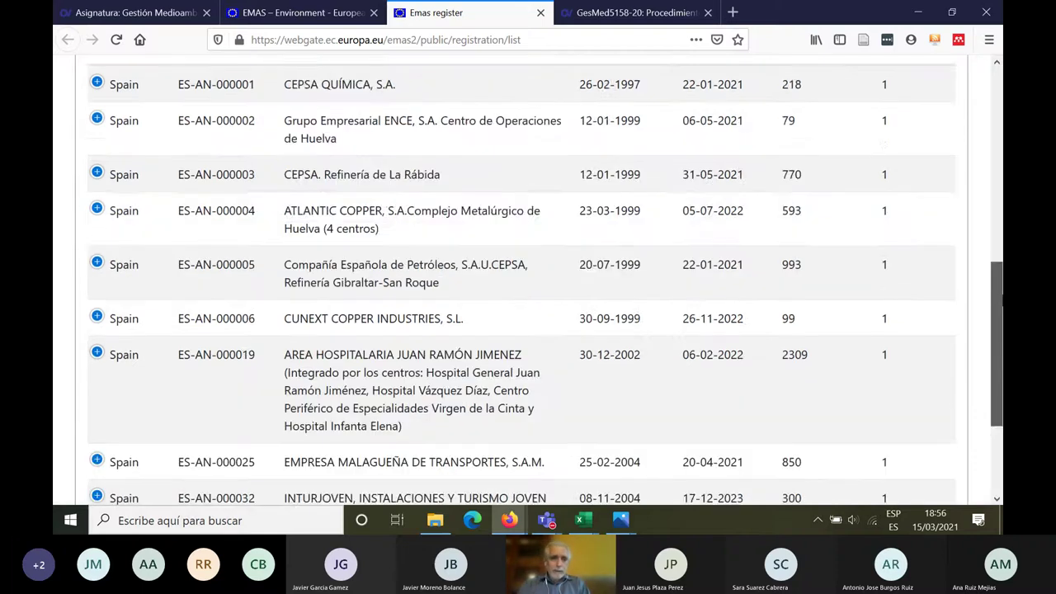
{"action": "scroll", "coordinate": [212, 389], "scroll_direction": "up", "scroll_amount": 10}
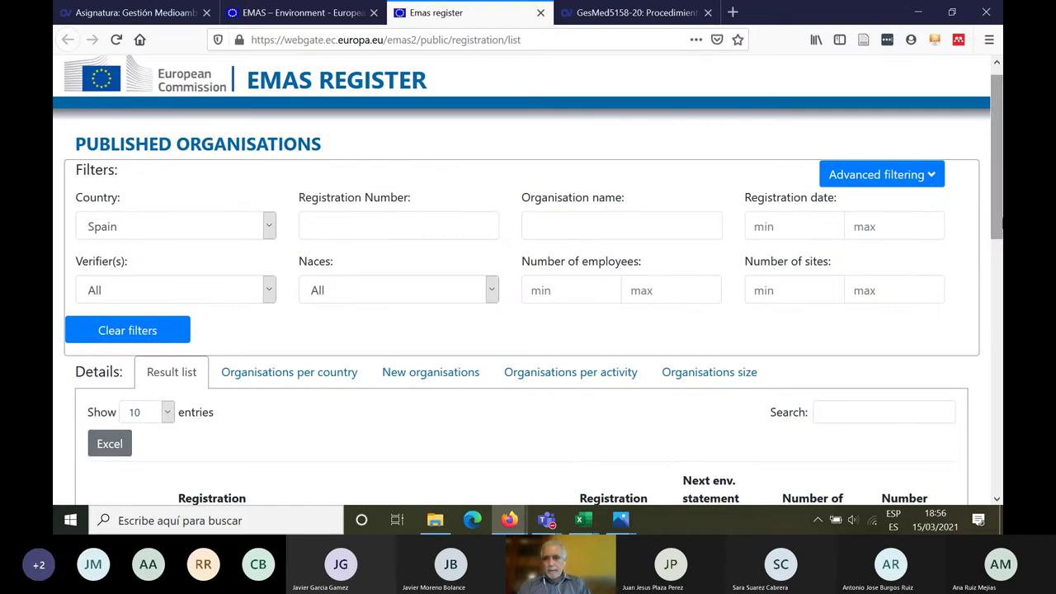
{"action": "left_click_drag", "start_coordinate": [997, 232], "coordinate": [1002, 267]}
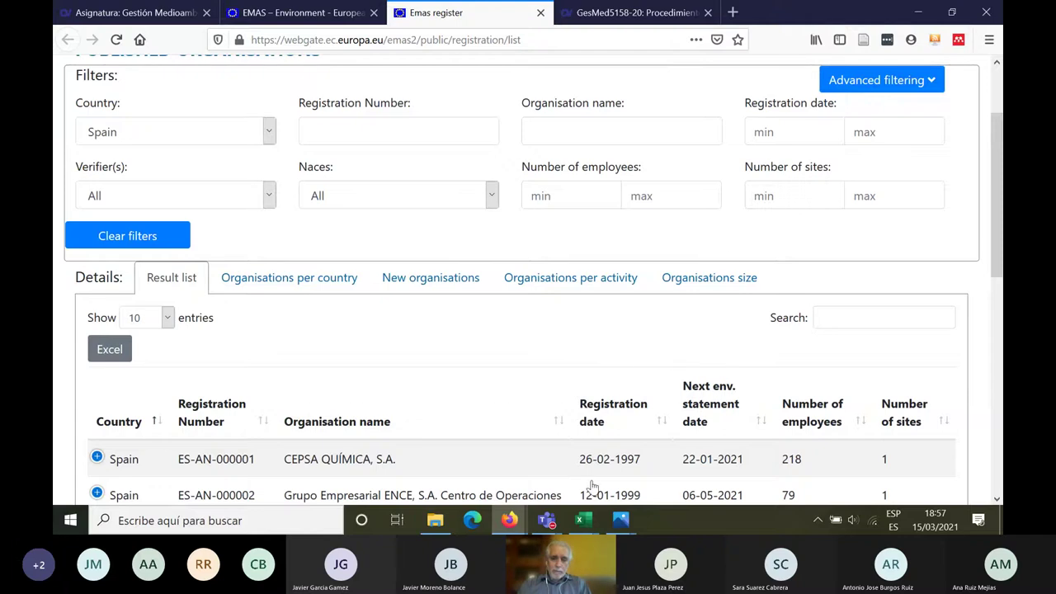
- Switch to the Emas register workbook in Excel and inspect the Registrations sheet from its first row to its last filled row
{"action": "mouse_move", "coordinate": [584, 520]}
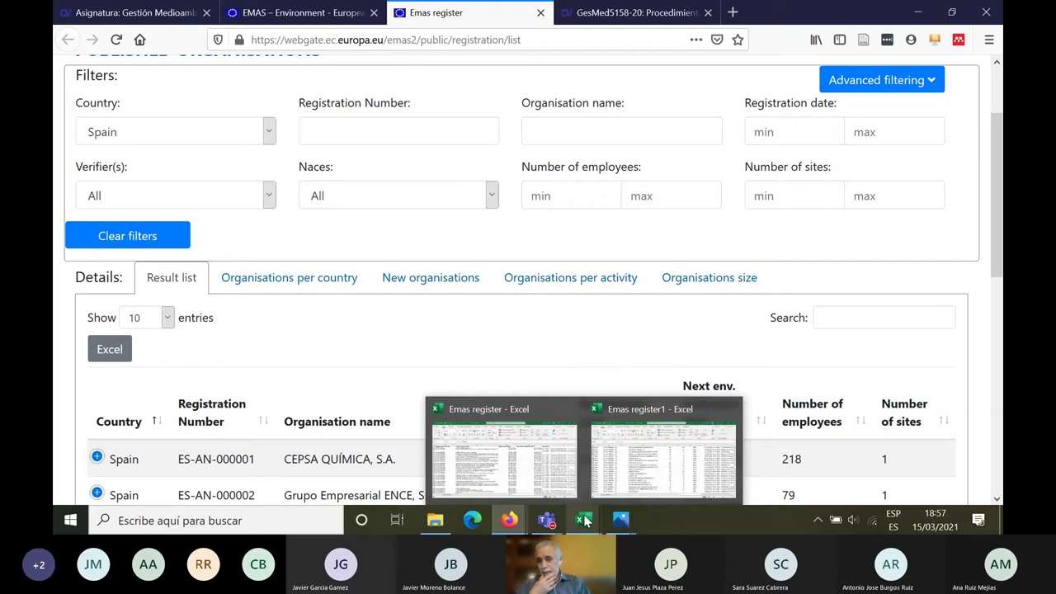
{"action": "left_click", "coordinate": [584, 520]}
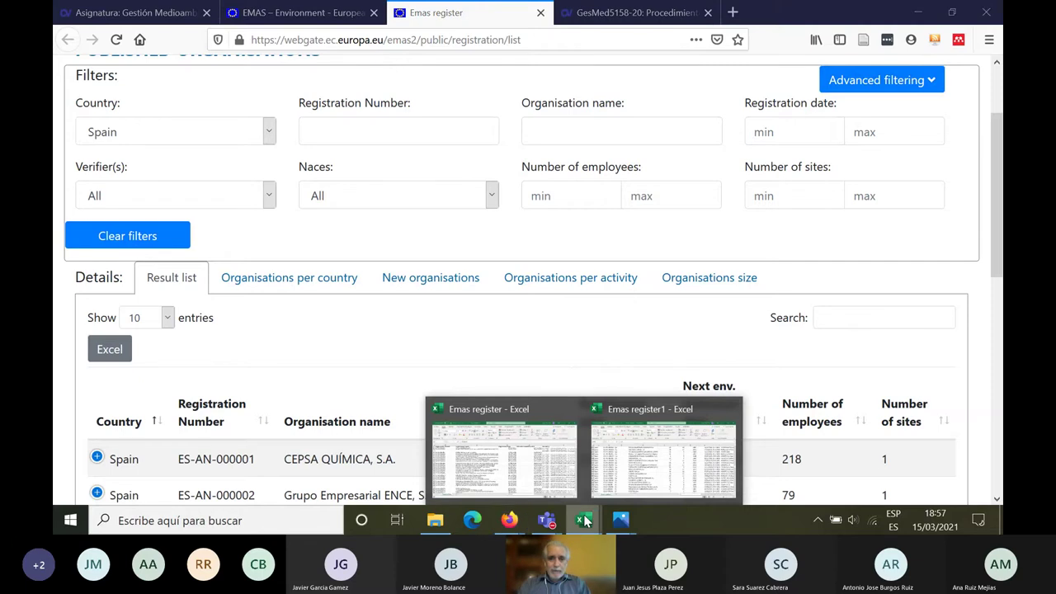
{"action": "left_click", "coordinate": [541, 483]}
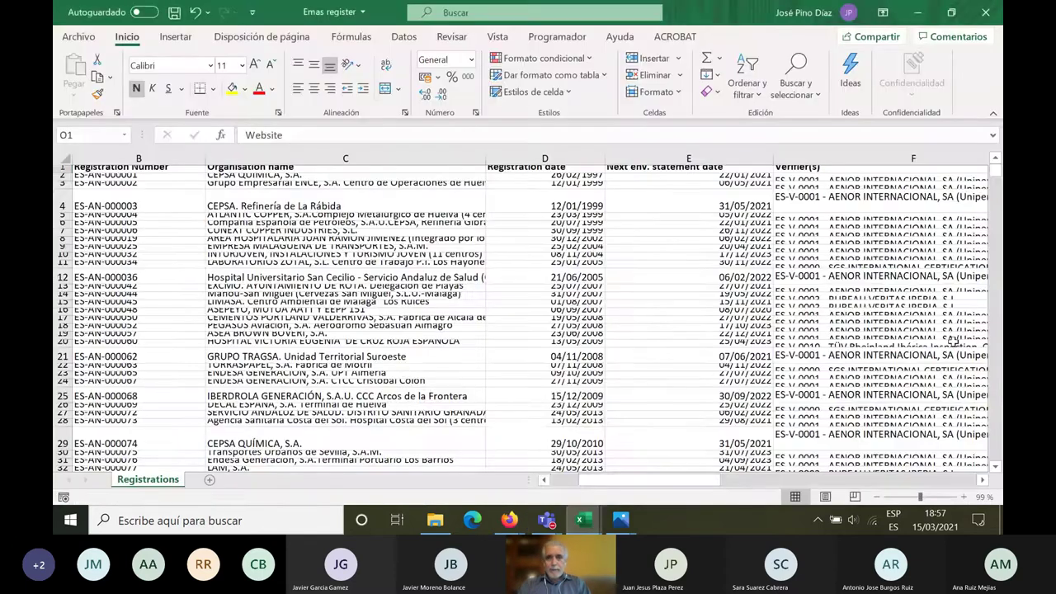
{"action": "left_click_drag", "start_coordinate": [996, 166], "coordinate": [996, 167]}
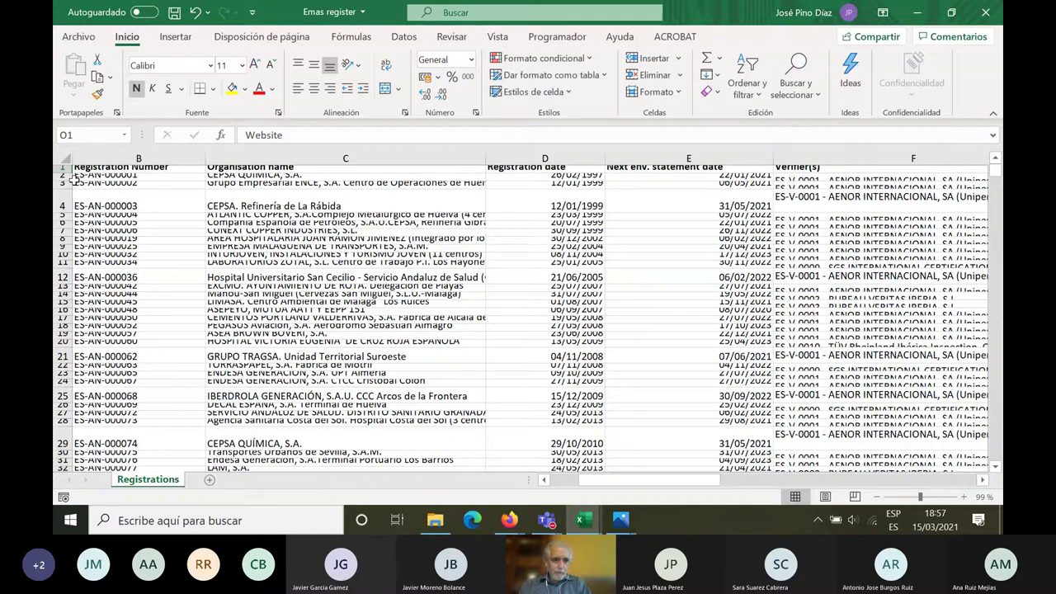
{"action": "left_click_drag", "start_coordinate": [996, 173], "coordinate": [1000, 477]}
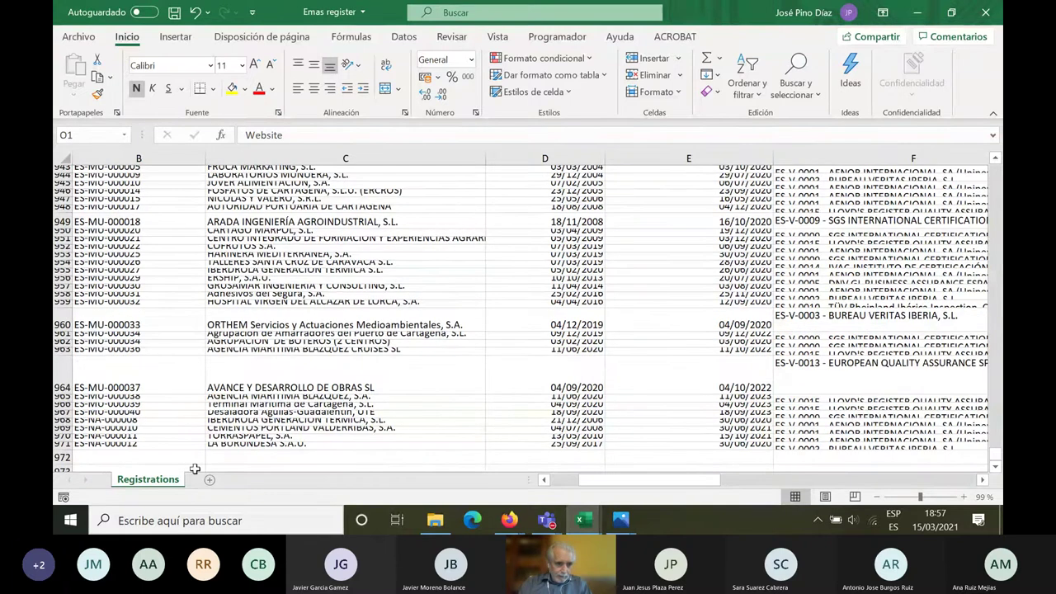
{"action": "left_click", "coordinate": [80, 444]}
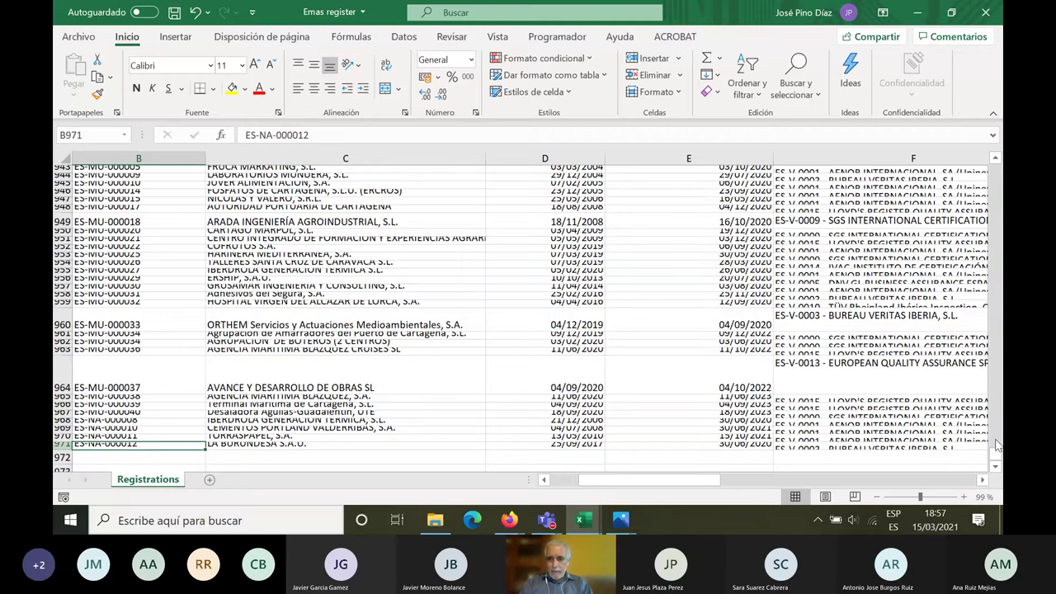
{"action": "left_click_drag", "start_coordinate": [995, 461], "coordinate": [996, 165]}
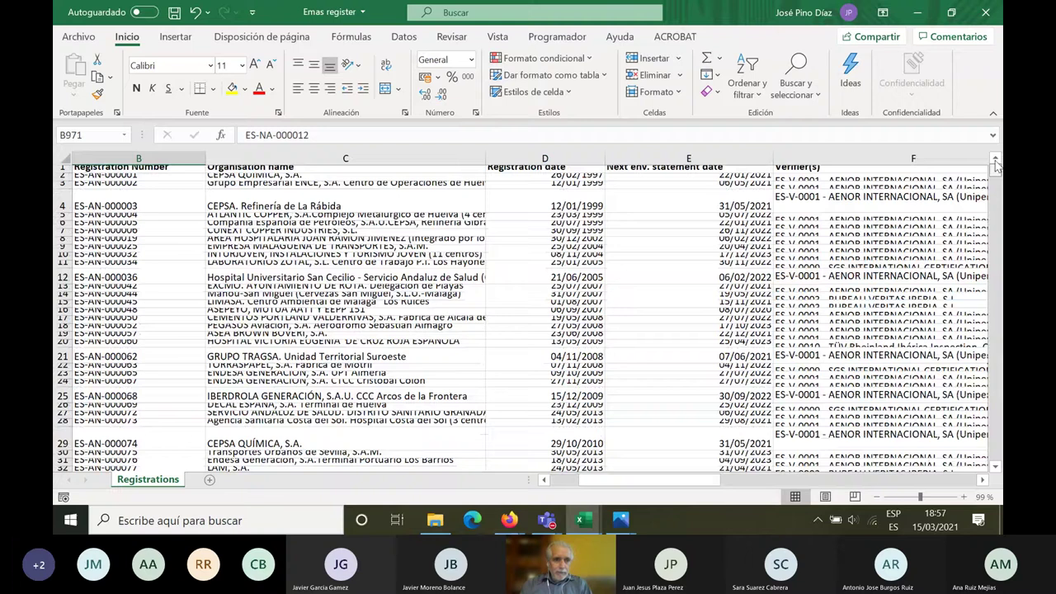
- Go through the header row of the Registrations sheet from Registration Number to E-mail
{"action": "left_click", "coordinate": [97, 169]}
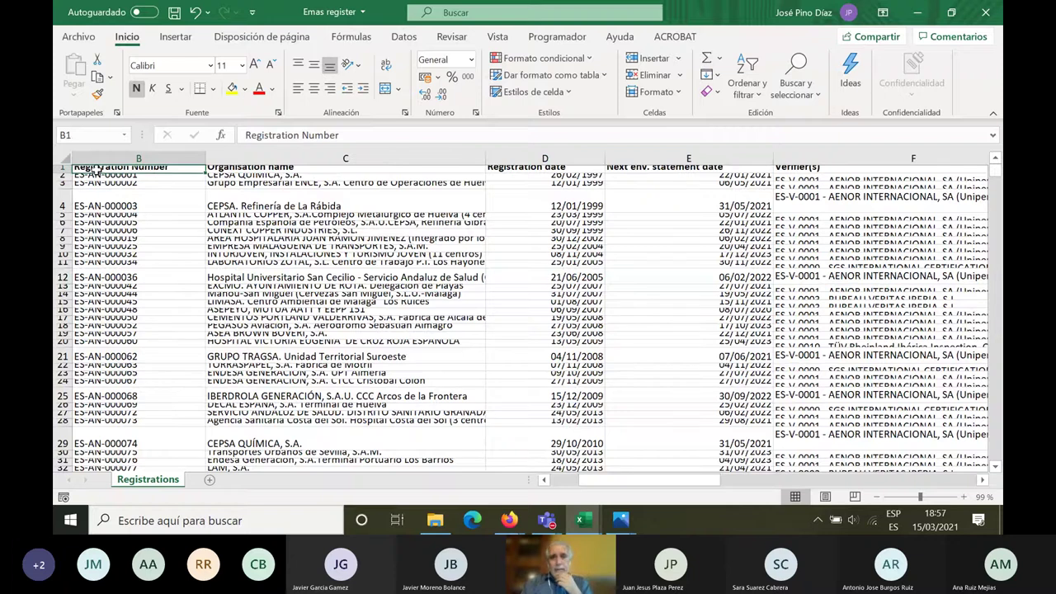
{"action": "key", "text": "Right"}
{"action": "key", "text": "Right"}
{"action": "key", "text": "Right"}
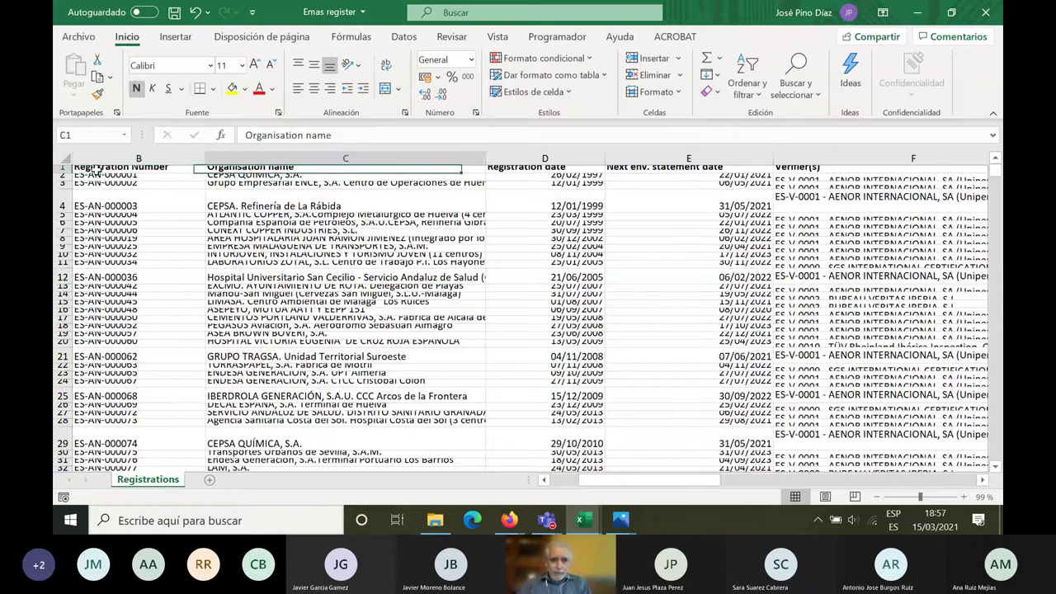
{"action": "key", "text": "Right"}
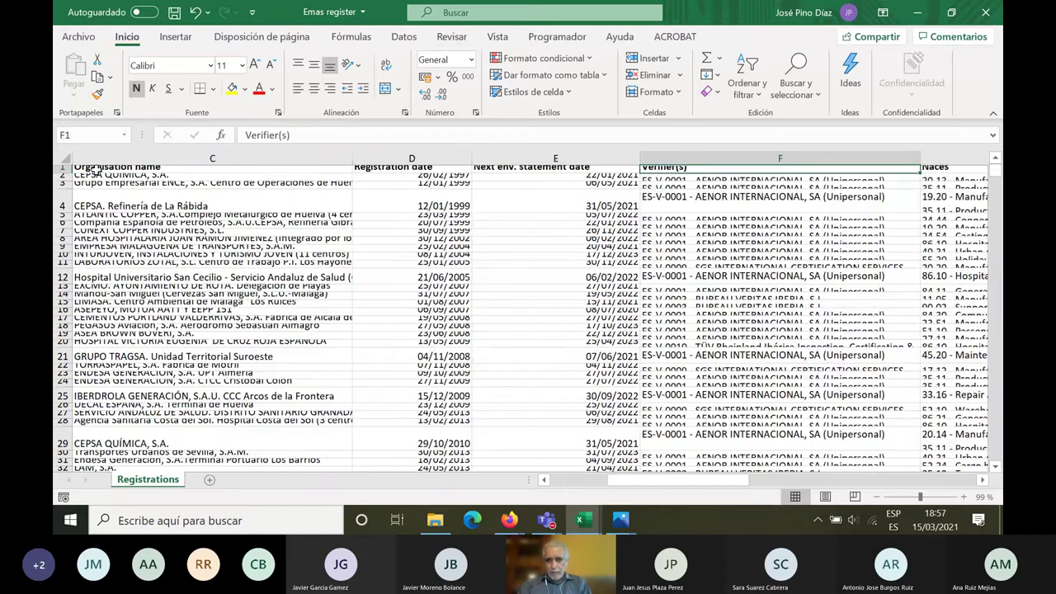
{"action": "key", "text": "Right"}
{"action": "key", "text": "Right"}
{"action": "key", "text": "Right"}
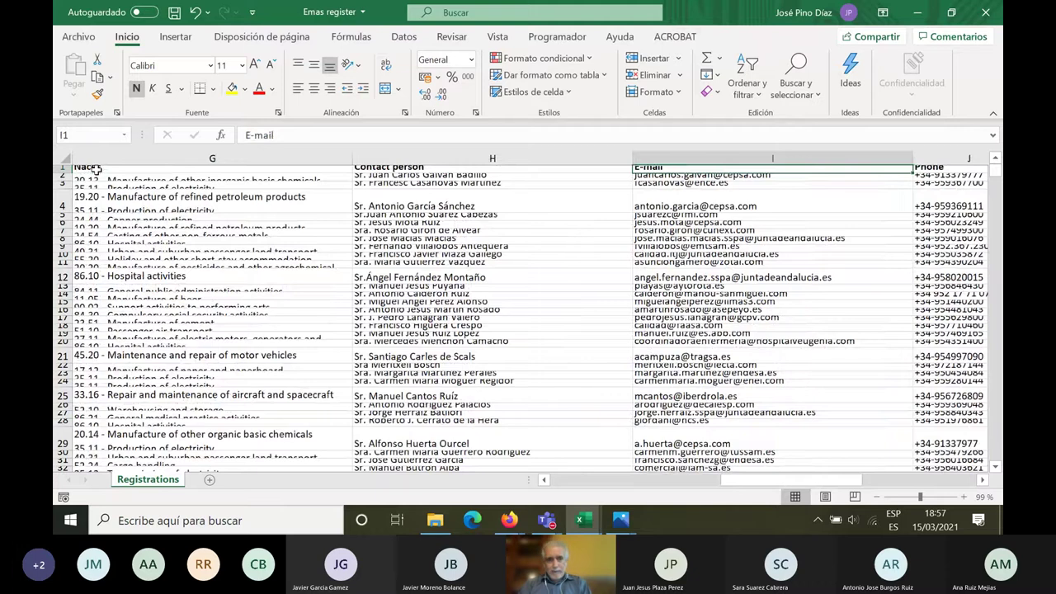
- Return to the start of the sheet and examine each column heading in turn, from Registration Number through Website
{"action": "key", "text": "ctrl+Home"}
{"action": "key", "text": "Right"}
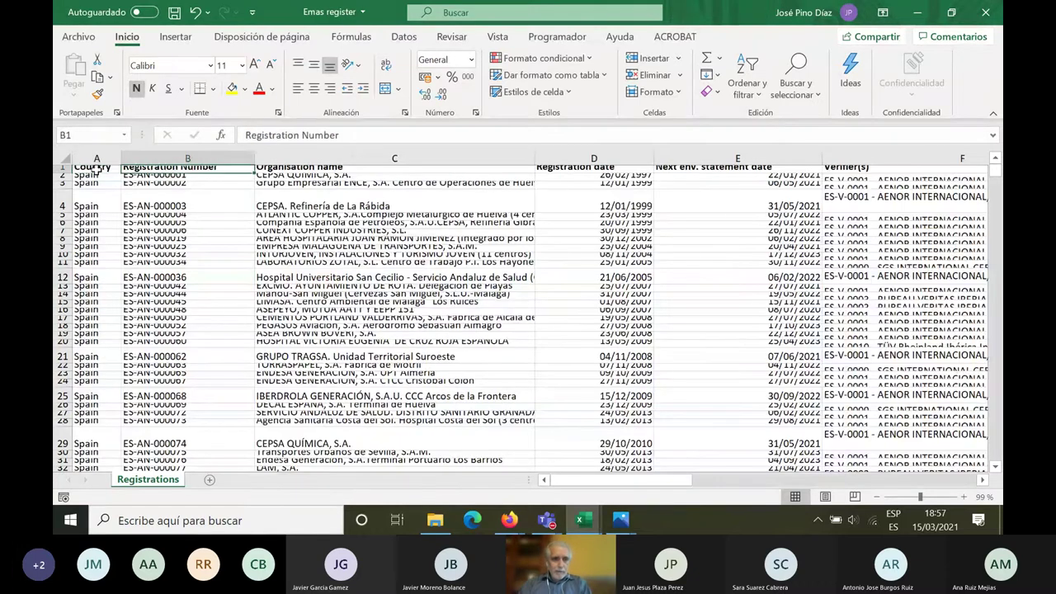
{"action": "key", "text": "Right"}
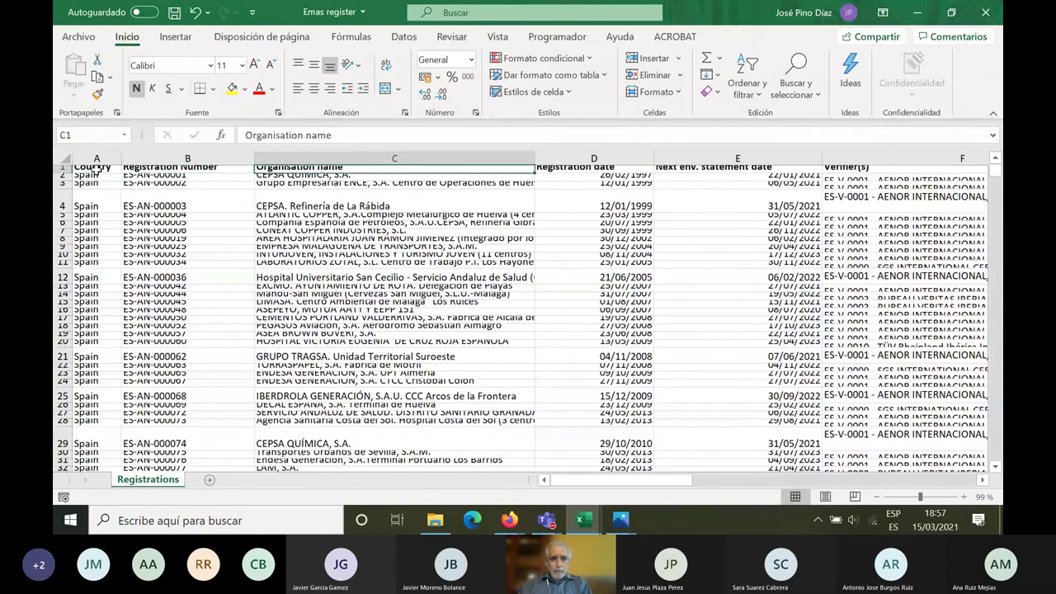
{"action": "key", "text": "Right"}
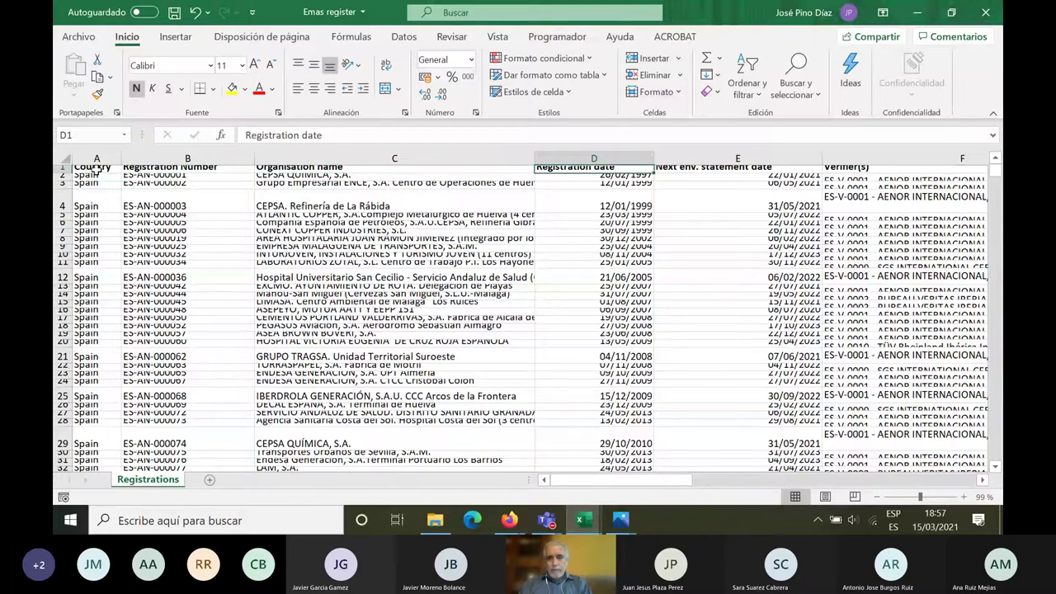
{"action": "key", "text": "Right"}
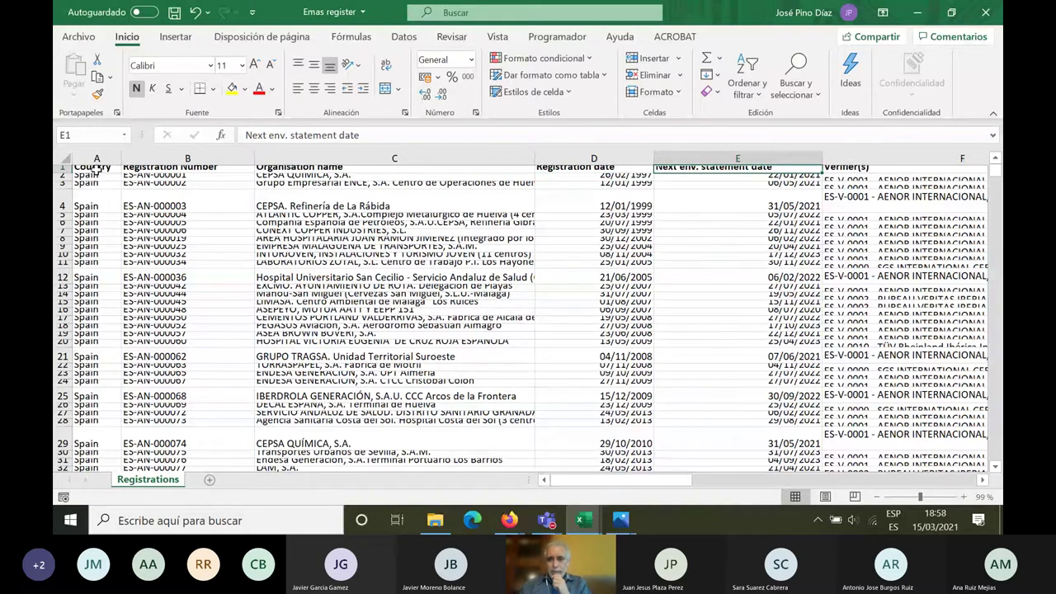
{"action": "key", "text": "Right"}
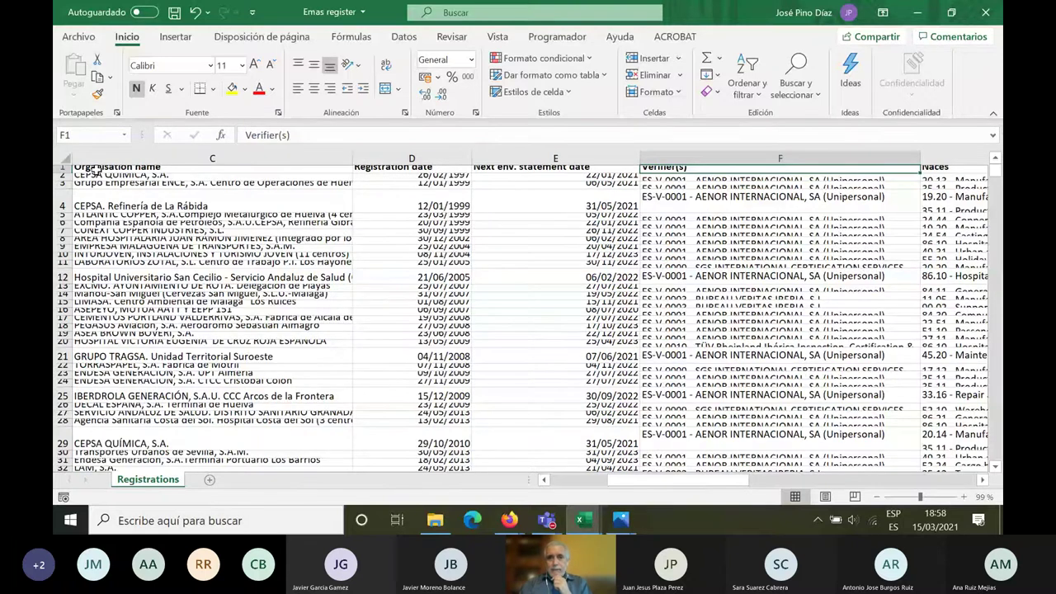
{"action": "key", "text": "Right"}
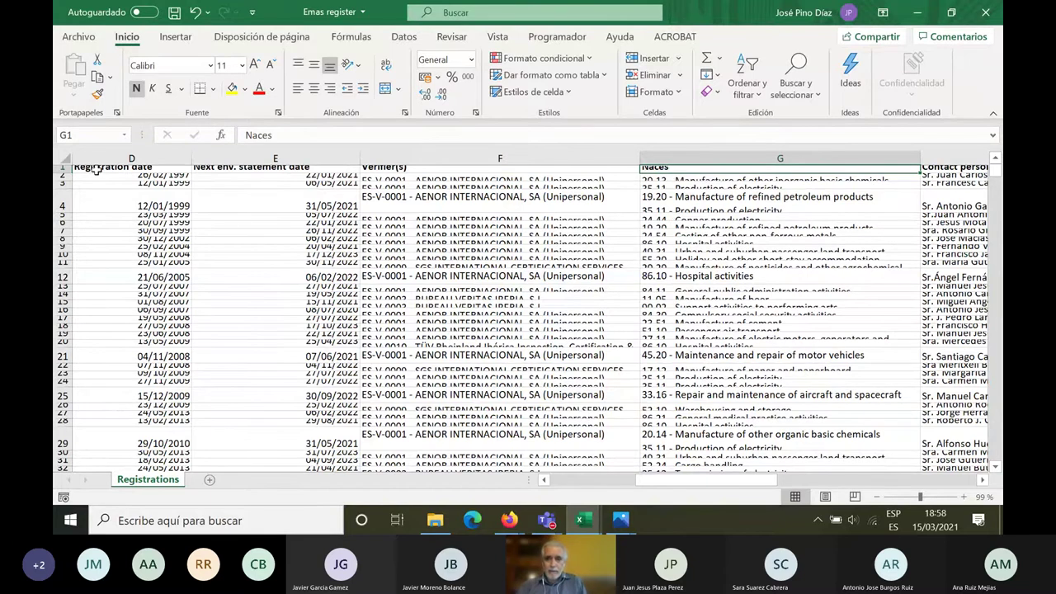
{"action": "key", "text": "Right"}
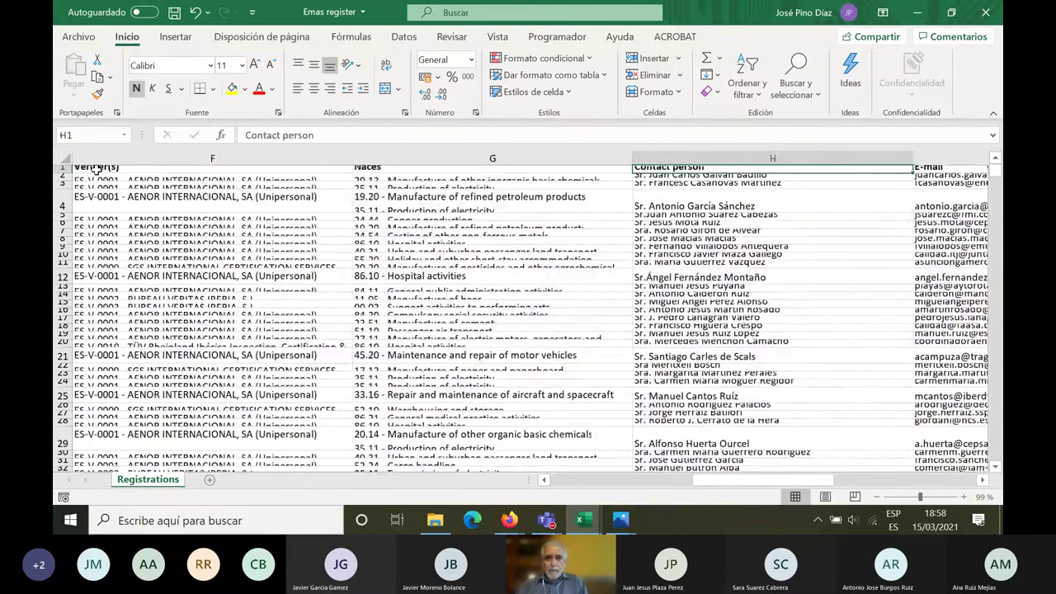
{"action": "key", "text": "Right"}
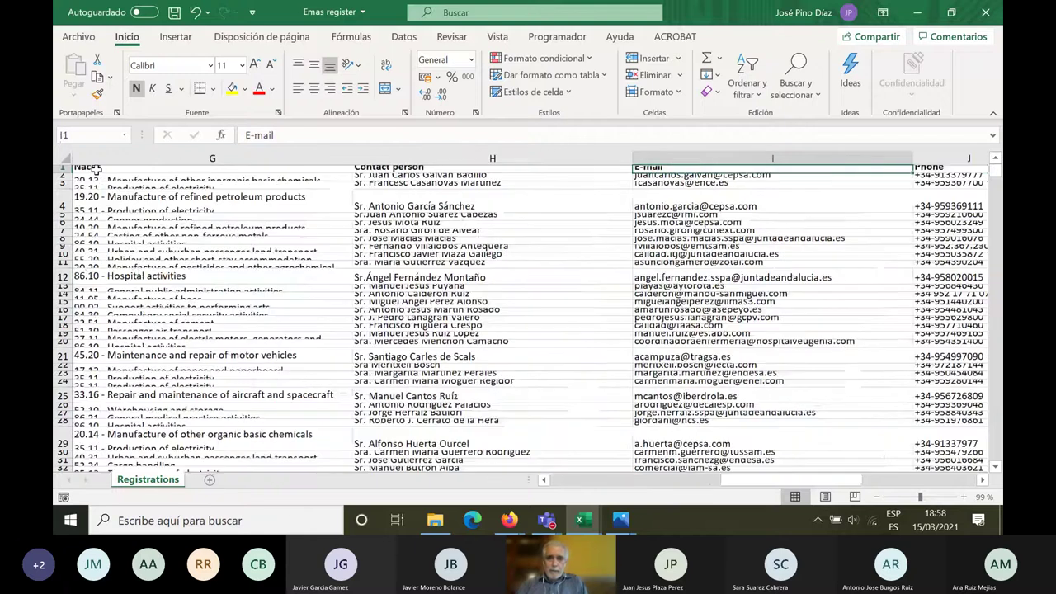
{"action": "key", "text": "Right"}
{"action": "key", "text": "Right"}
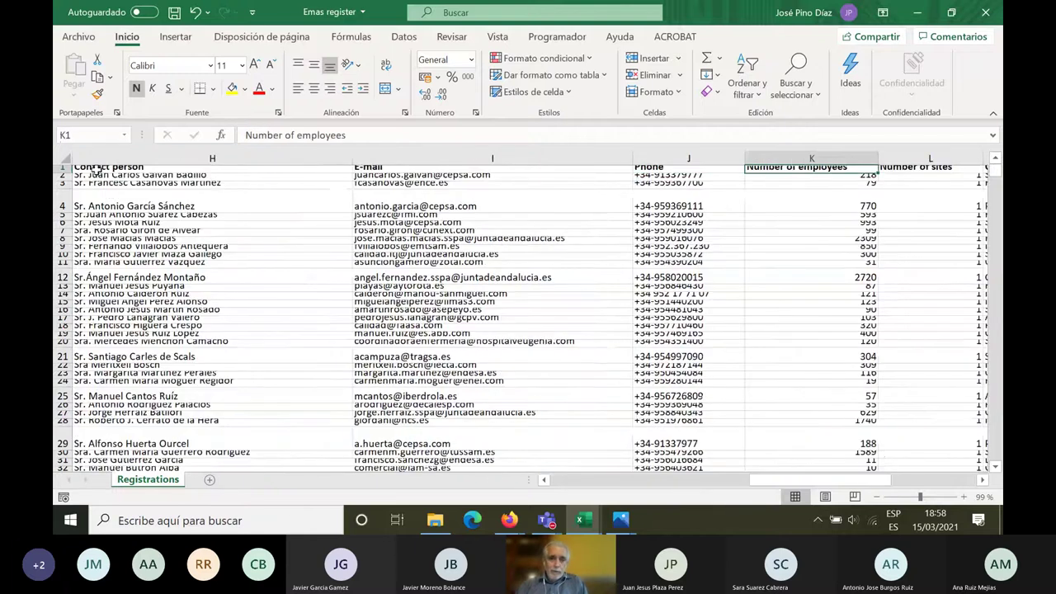
{"action": "key", "text": "Right"}
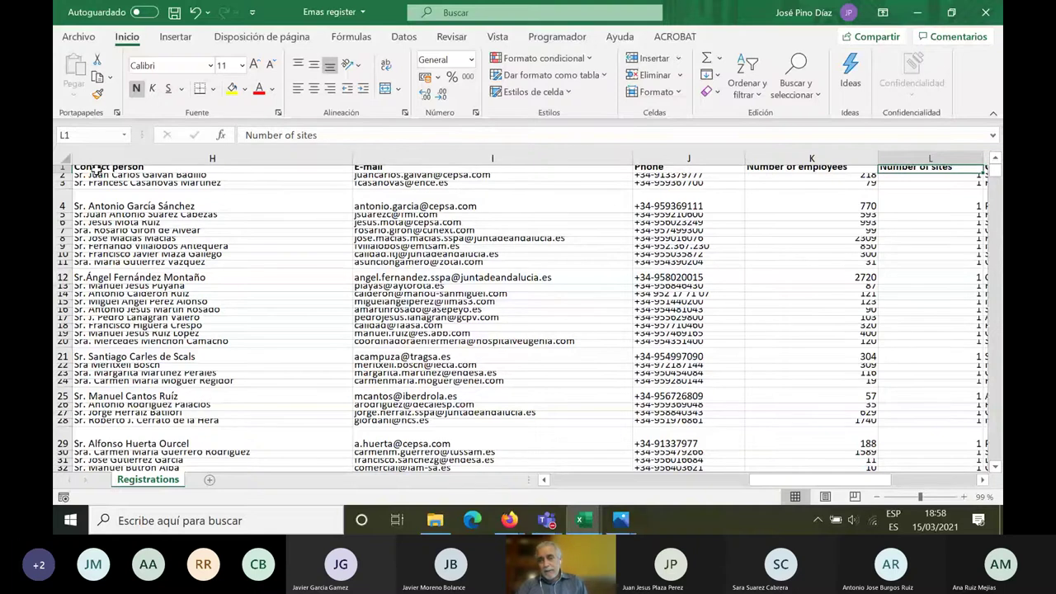
{"action": "key", "text": "Right"}
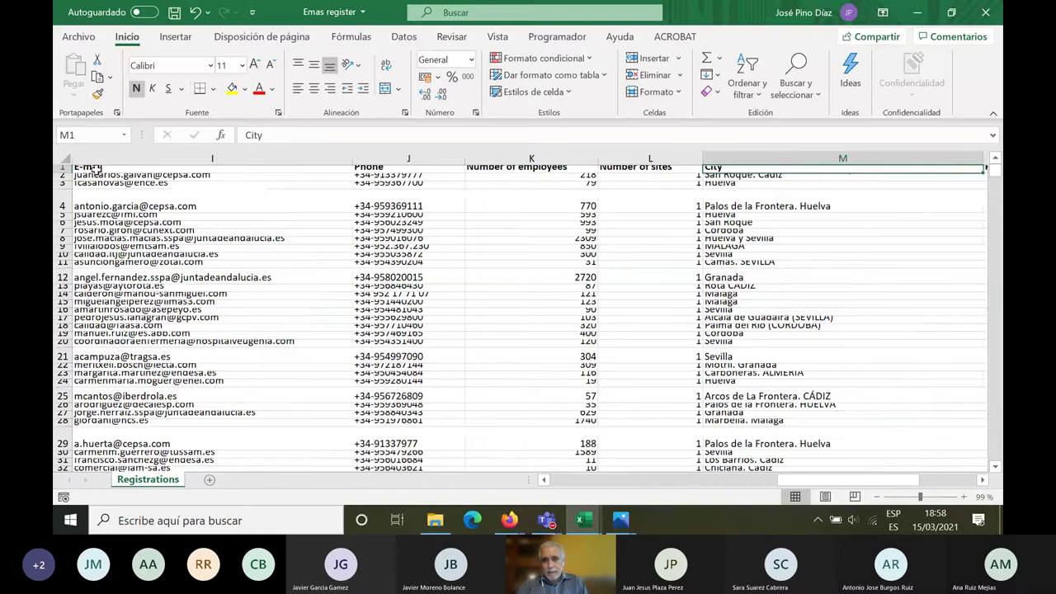
{"action": "key", "text": "Right"}
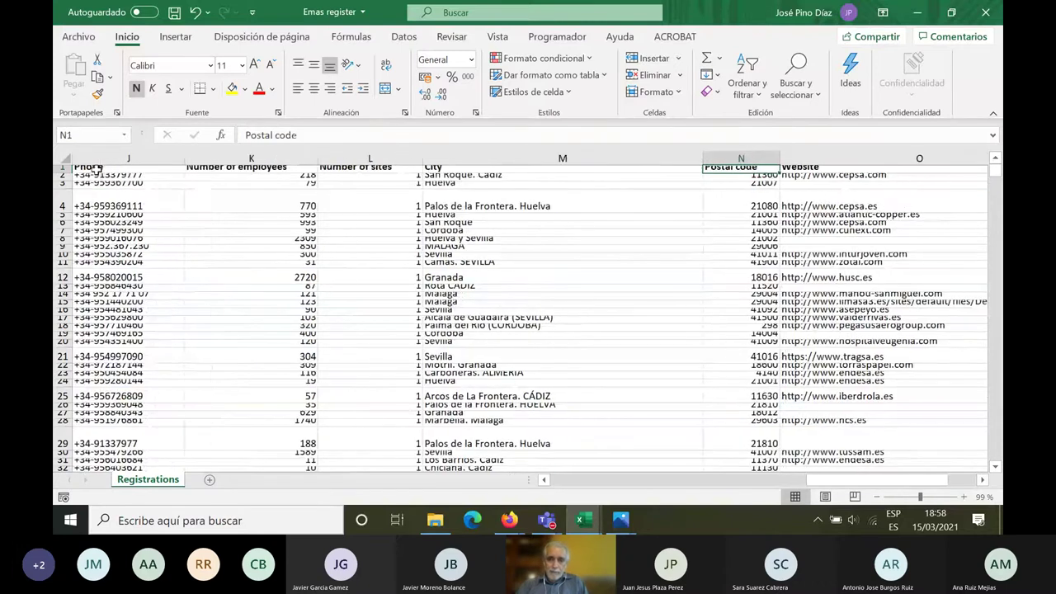
{"action": "key", "text": "Right"}
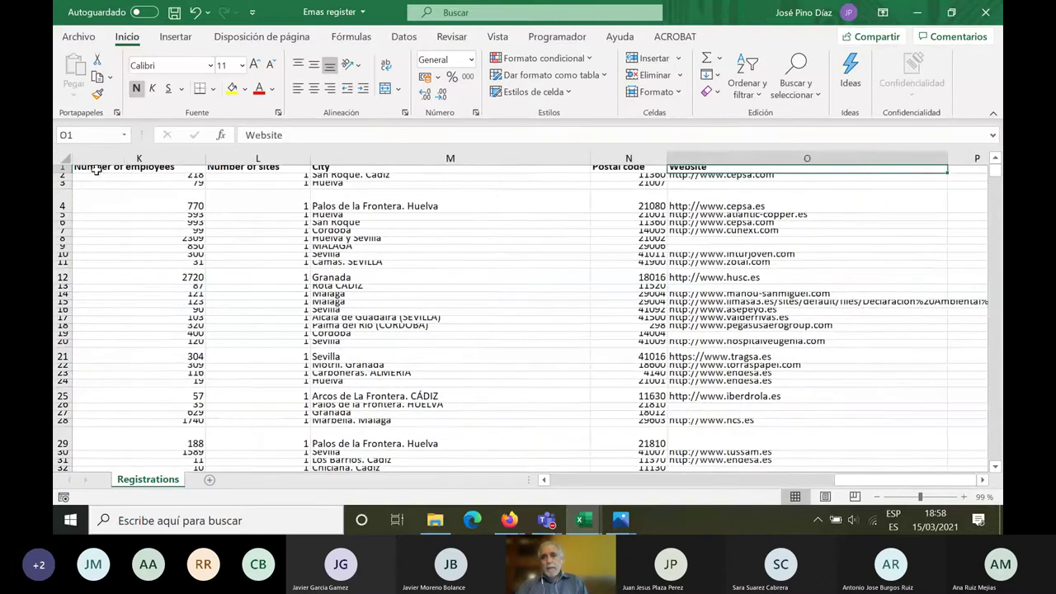
{"action": "key", "text": "Right"}
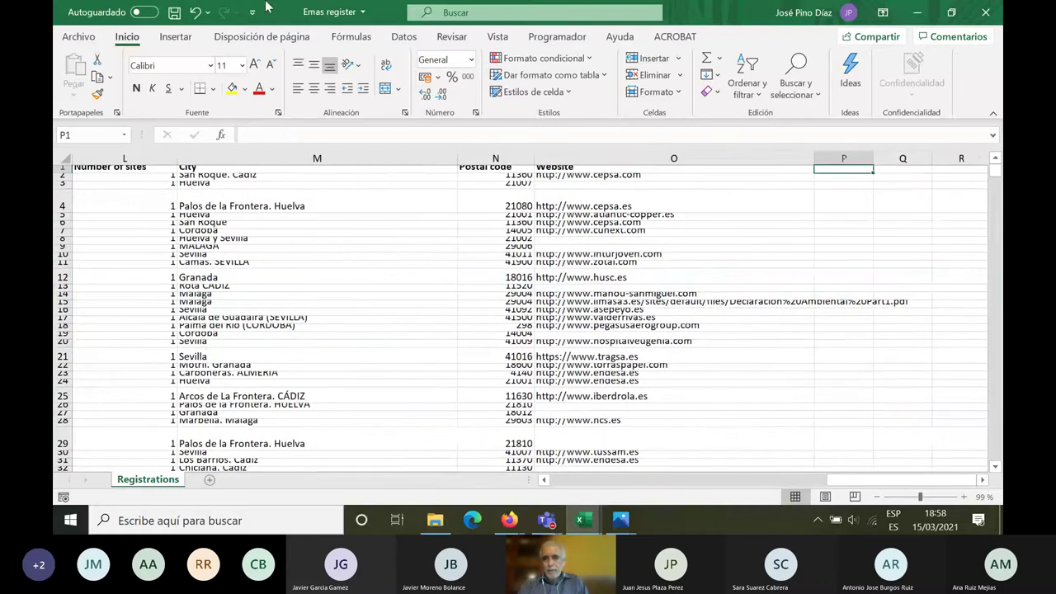
- Minimize the workbook, close the Emas register page in Firefox and return to the Gestión Medioambiental course page
{"action": "left_click", "coordinate": [916, 11]}
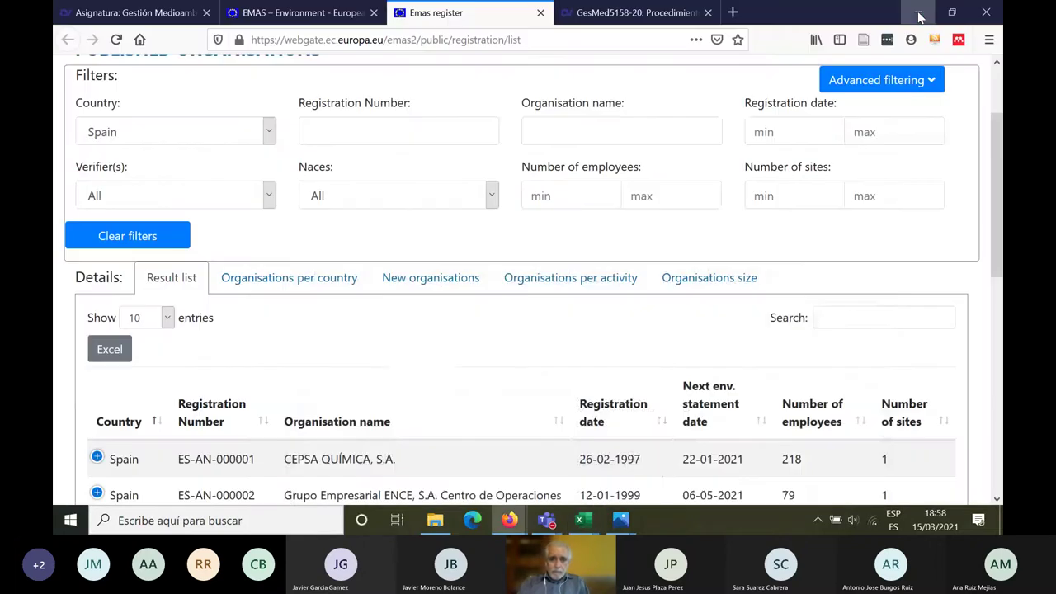
{"action": "left_click", "coordinate": [540, 14]}
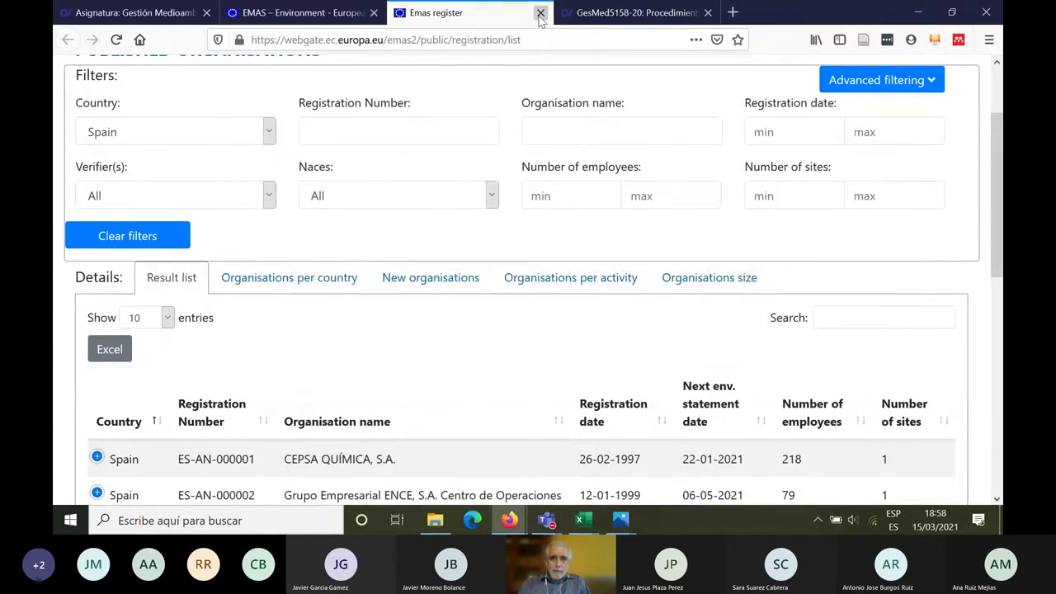
{"action": "left_click", "coordinate": [159, 23]}
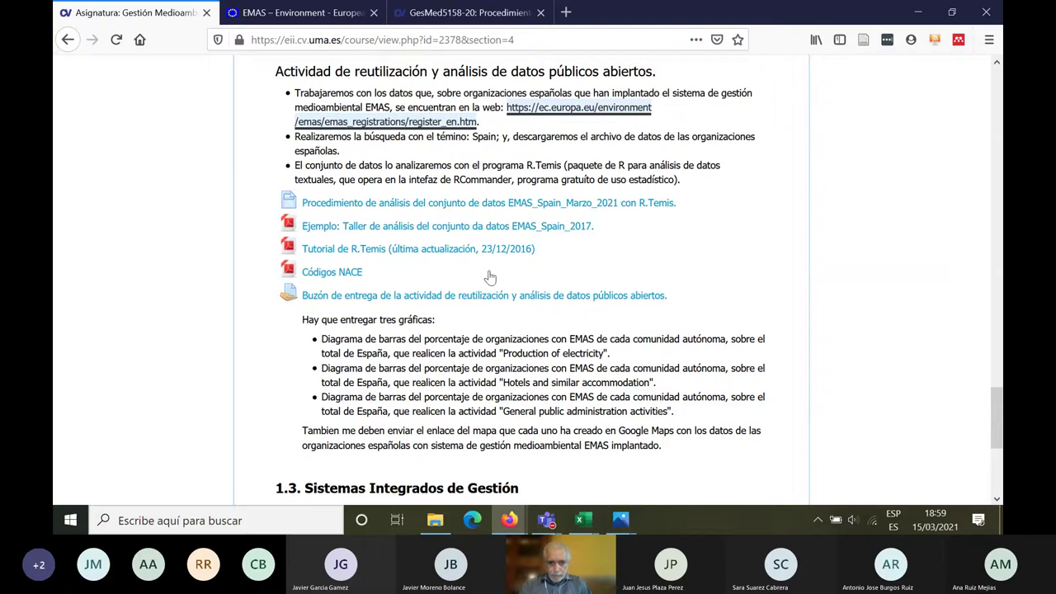
- Open the EMAS_Spain_Marzo_2021 analysis procedure with R.Temis in a new tab and go to its R.Commander download section
{"action": "right_click", "coordinate": [497, 203]}
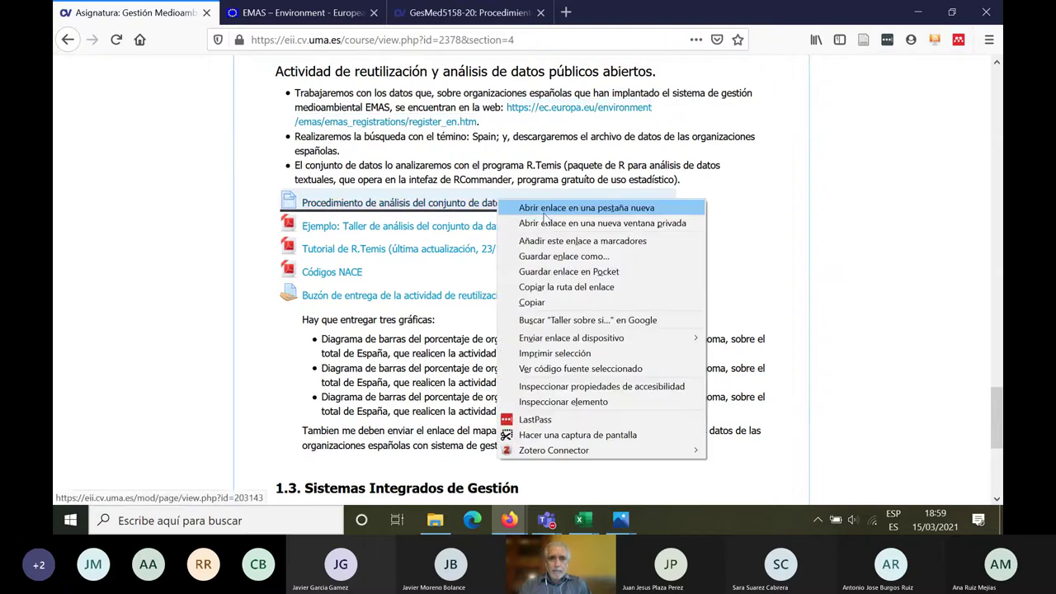
{"action": "left_click", "coordinate": [545, 211]}
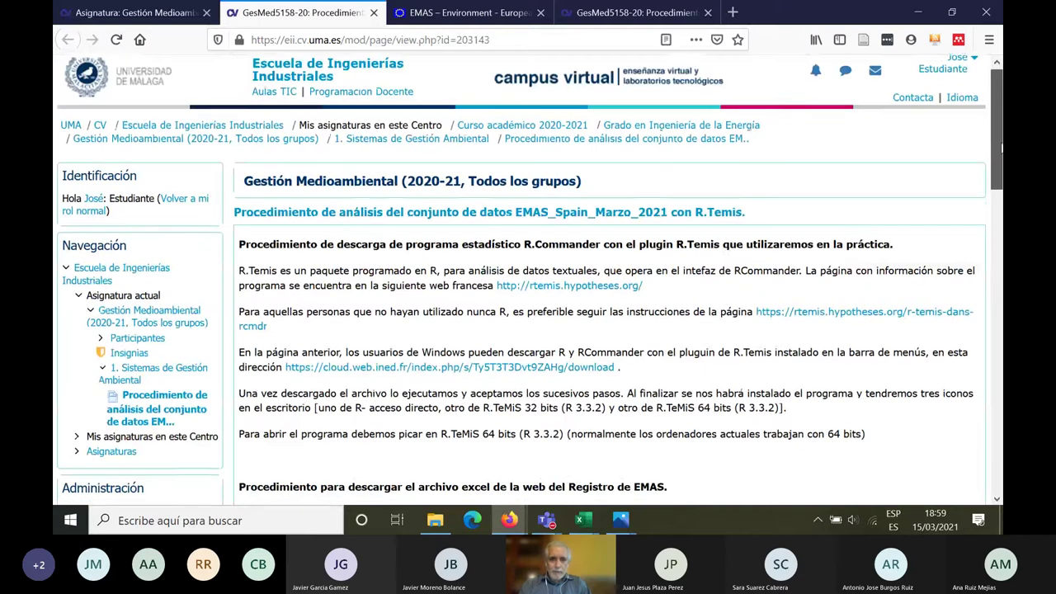
{"action": "scroll", "coordinate": [1000, 169], "scroll_direction": "down", "scroll_amount": 3}
{"action": "scroll", "coordinate": [1002, 170], "scroll_direction": "up", "scroll_amount": 1}
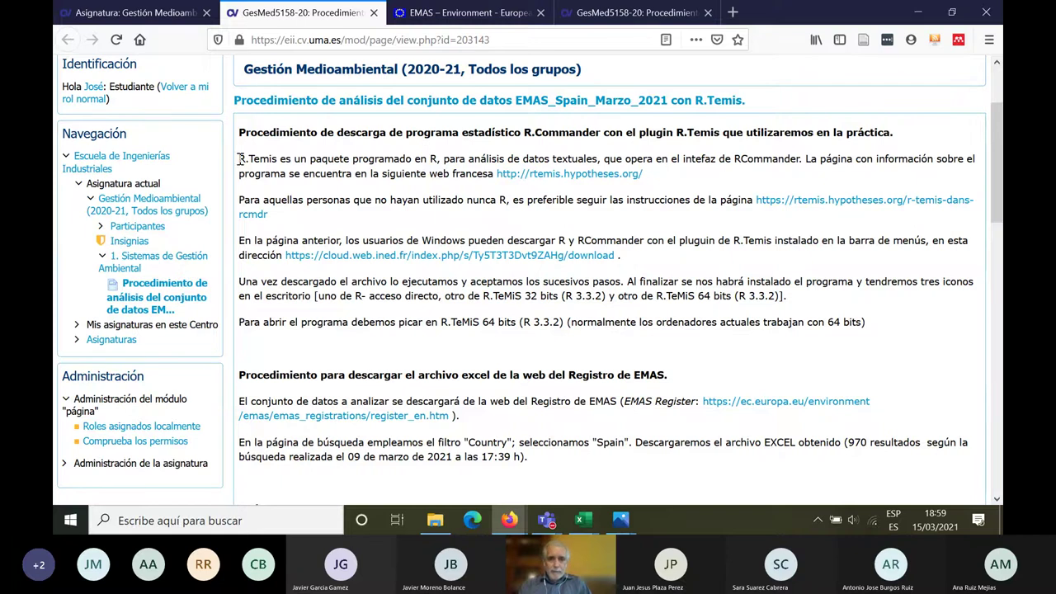
- Highlight the download procedure heading's opening words, R.Commander and the R.Temis plugin name in turn
{"action": "left_click_drag", "start_coordinate": [246, 126], "coordinate": [601, 130]}
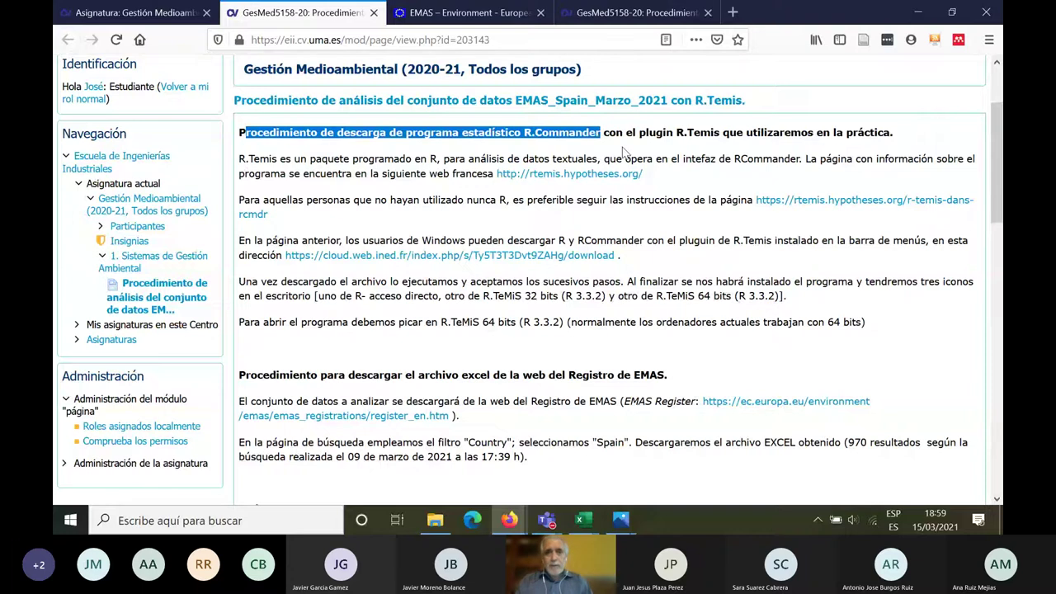
{"action": "left_click", "coordinate": [618, 137]}
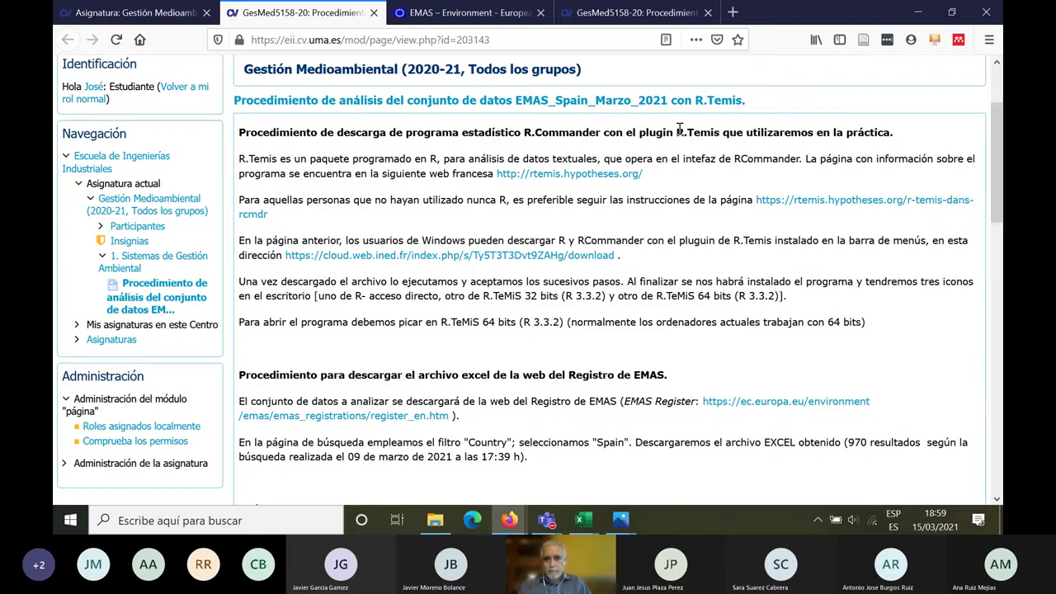
{"action": "left_click_drag", "start_coordinate": [522, 133], "coordinate": [604, 133]}
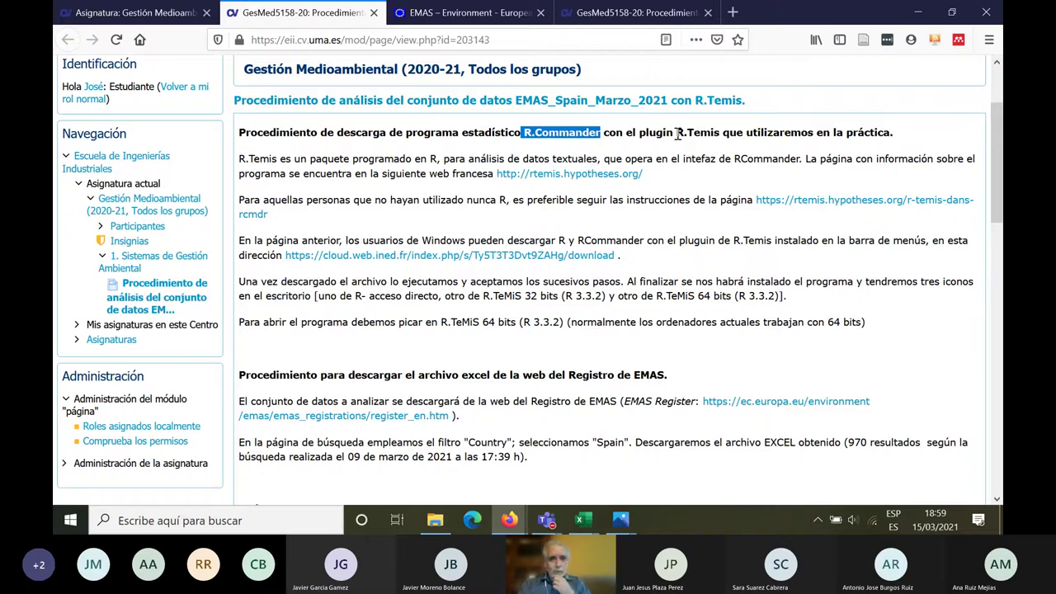
{"action": "left_click", "coordinate": [575, 131]}
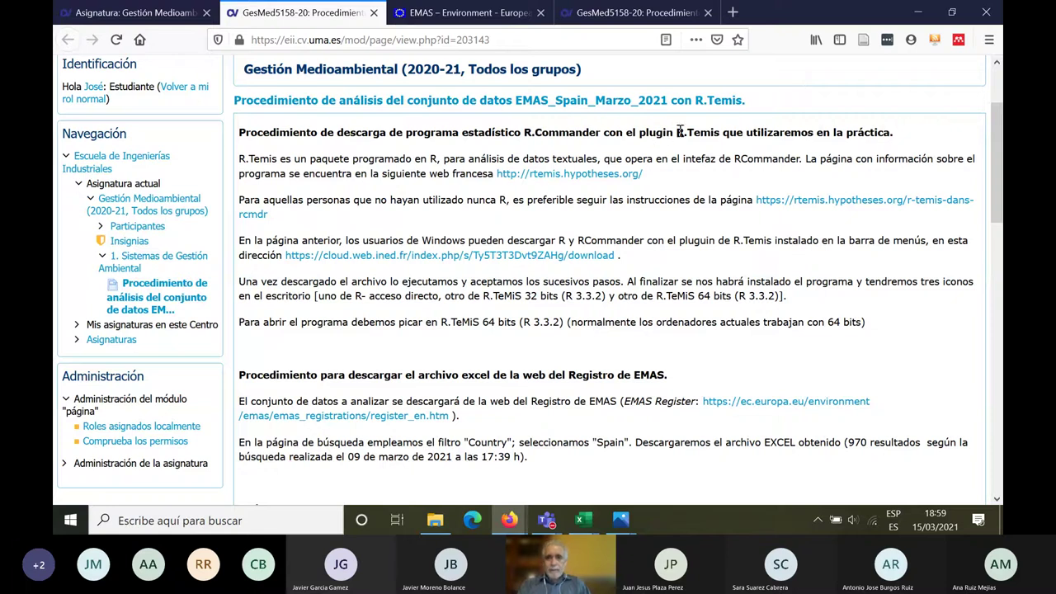
{"action": "left_click_drag", "start_coordinate": [677, 132], "coordinate": [722, 132]}
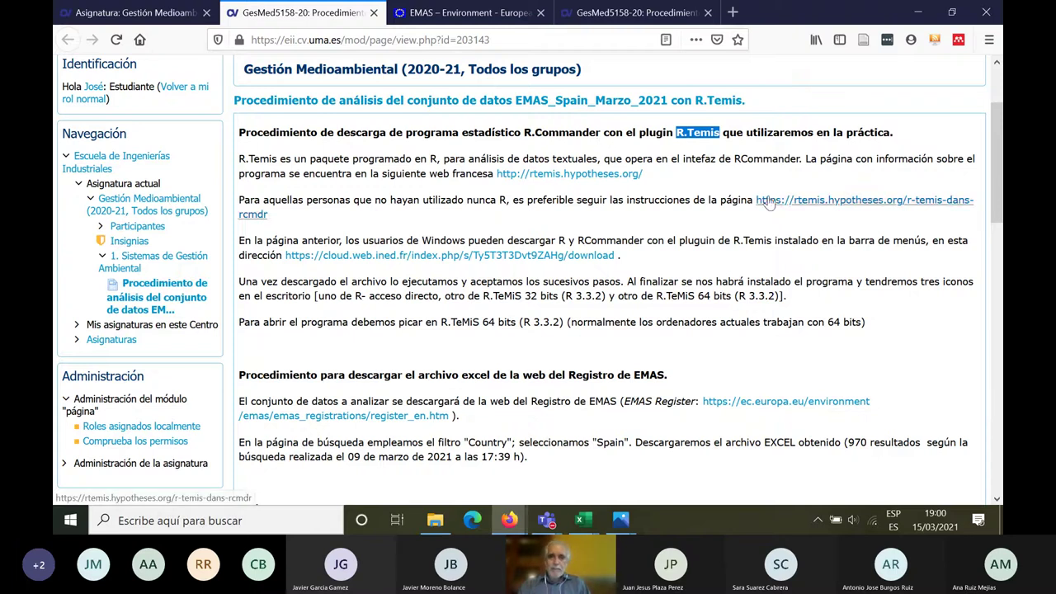
- Open the rtemis.hypotheses.org link in a new tab, dismiss its cookie notice and view the À propos page
{"action": "right_click", "coordinate": [573, 181]}
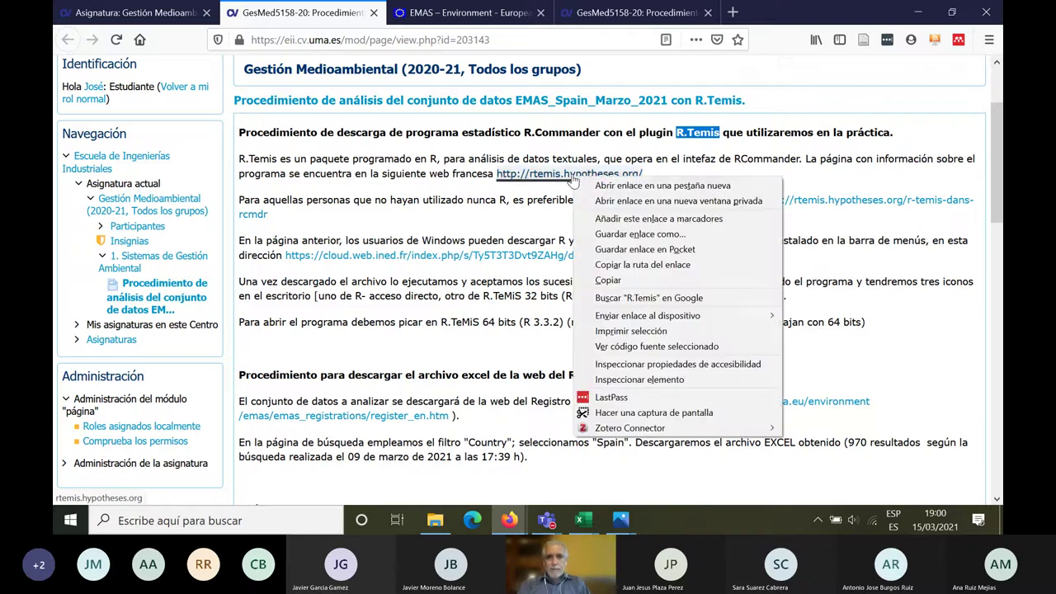
{"action": "left_click", "coordinate": [611, 186]}
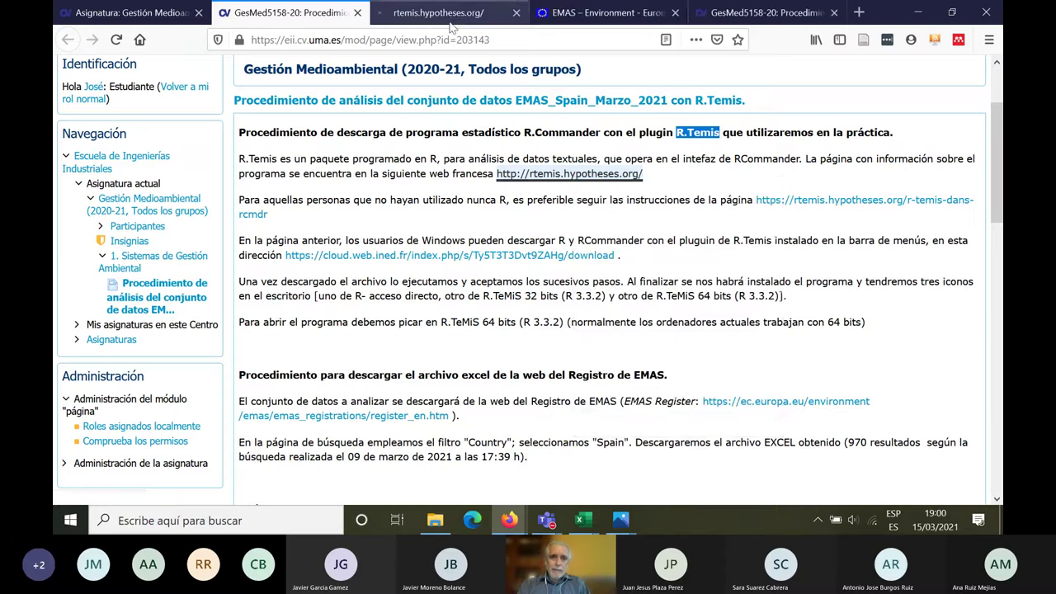
{"action": "left_click", "coordinate": [450, 14]}
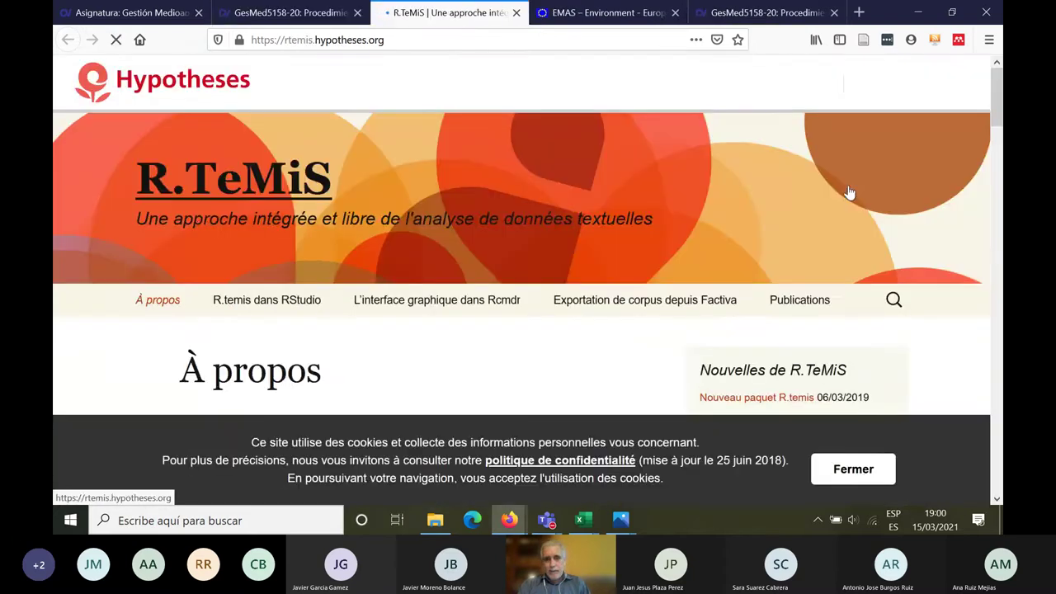
{"action": "left_click", "coordinate": [833, 472]}
{"action": "left_click_drag", "start_coordinate": [993, 105], "coordinate": [997, 140]}
{"action": "scroll", "coordinate": [406, 321], "scroll_direction": "up", "scroll_amount": 3}
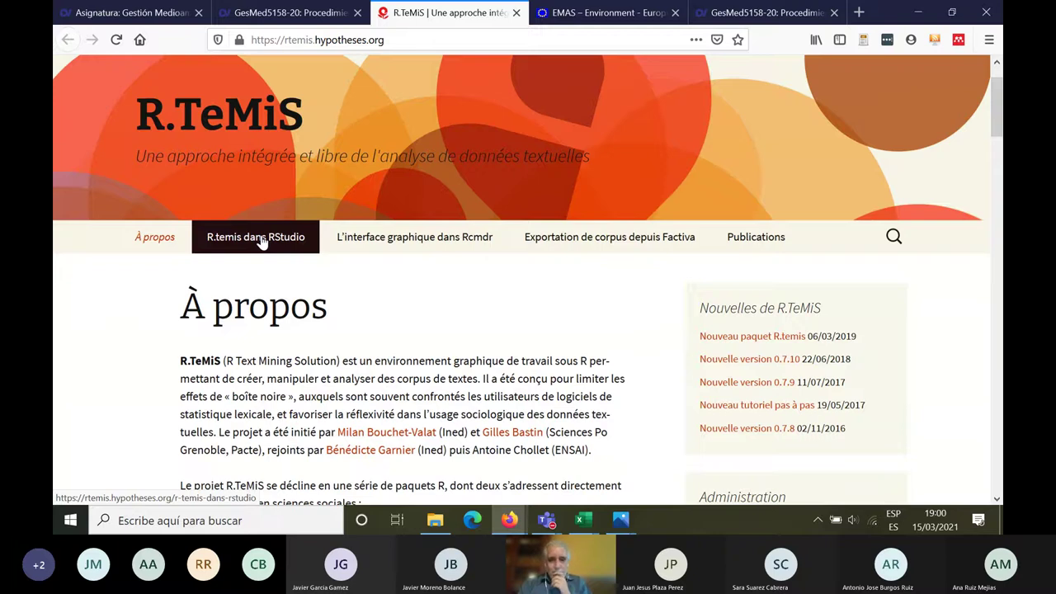
- Open the page L'interface graphique dans Rcmdr and go to its section 0. Installer R
{"action": "left_click", "coordinate": [427, 240]}
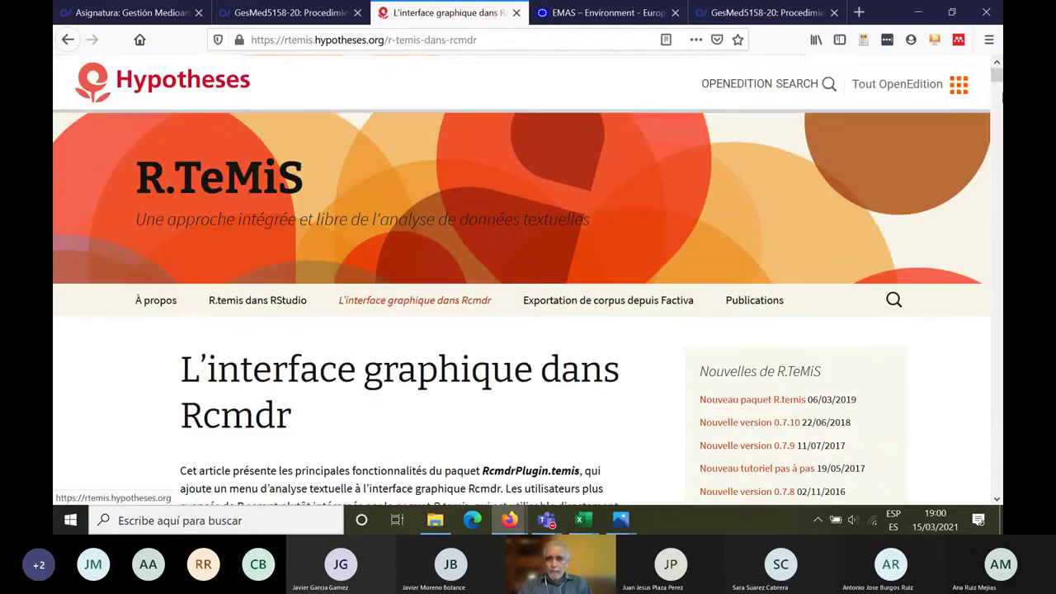
{"action": "scroll", "coordinate": [997, 83], "scroll_direction": "down", "scroll_amount": 3}
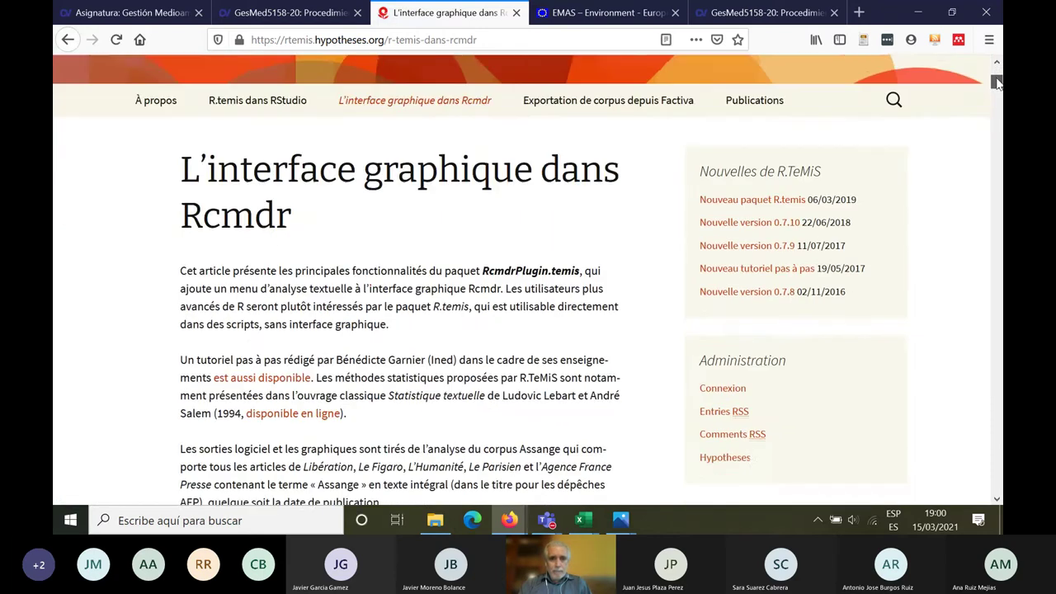
{"action": "left_click_drag", "start_coordinate": [996, 82], "coordinate": [996, 99]}
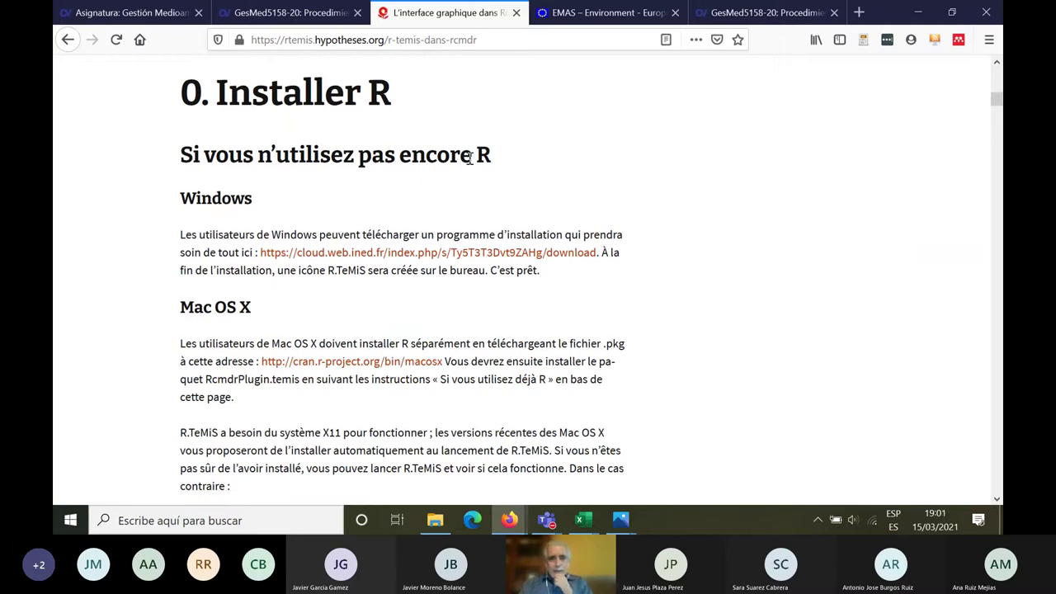
- Open the Windows installer download link in a new tab, dismiss the save dialog for R.TeMiS-0.7.10-R-3.3.2.exe and close that tab
{"action": "right_click", "coordinate": [438, 258]}
{"action": "left_click", "coordinate": [477, 264]}
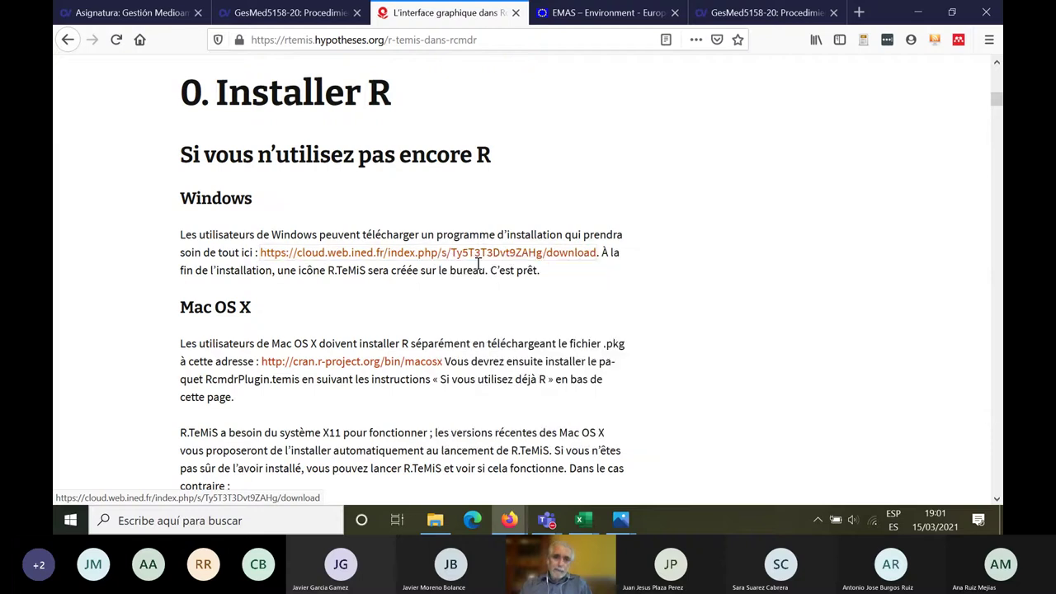
{"action": "left_click", "coordinate": [520, 17]}
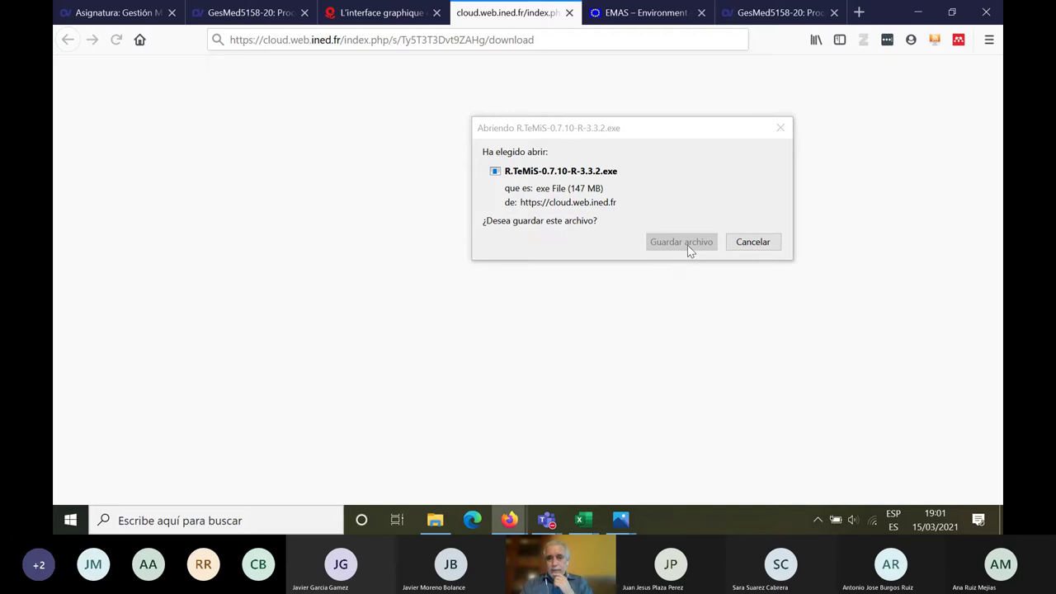
{"action": "left_click", "coordinate": [780, 130]}
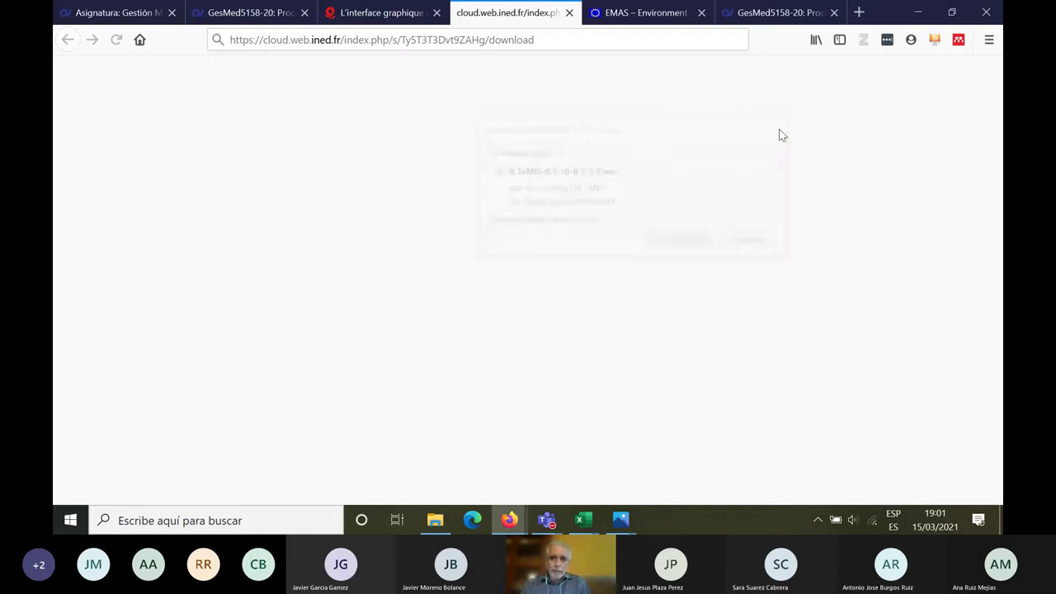
{"action": "left_click", "coordinate": [569, 13]}
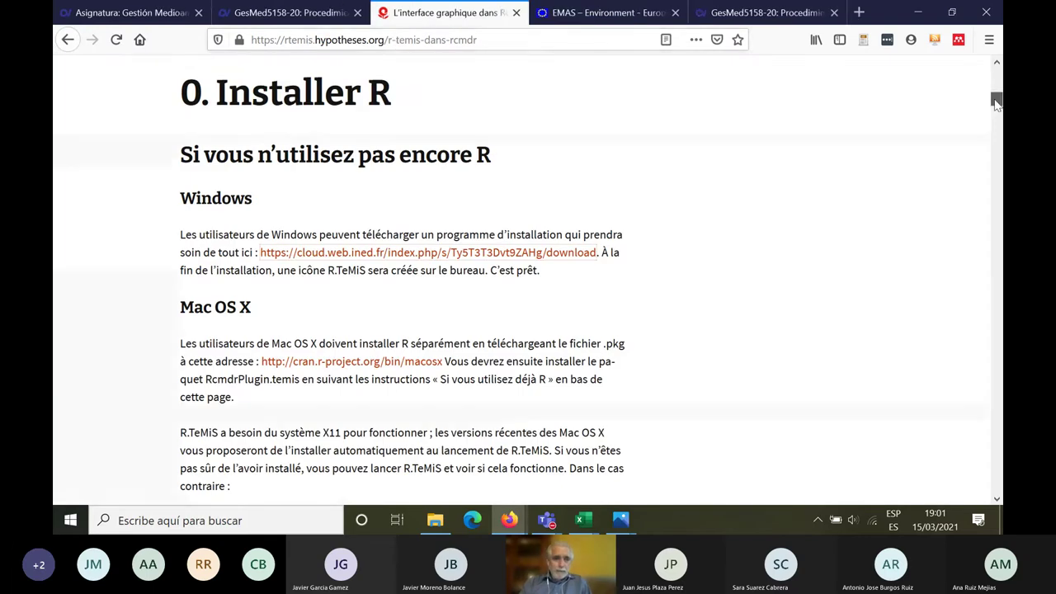
- Review the Mac OS X instructions, highlight the Linux and existing-R-user instructions, glance at the program launch section and return to the page start
{"action": "scroll", "coordinate": [996, 101], "scroll_direction": "down", "scroll_amount": 3}
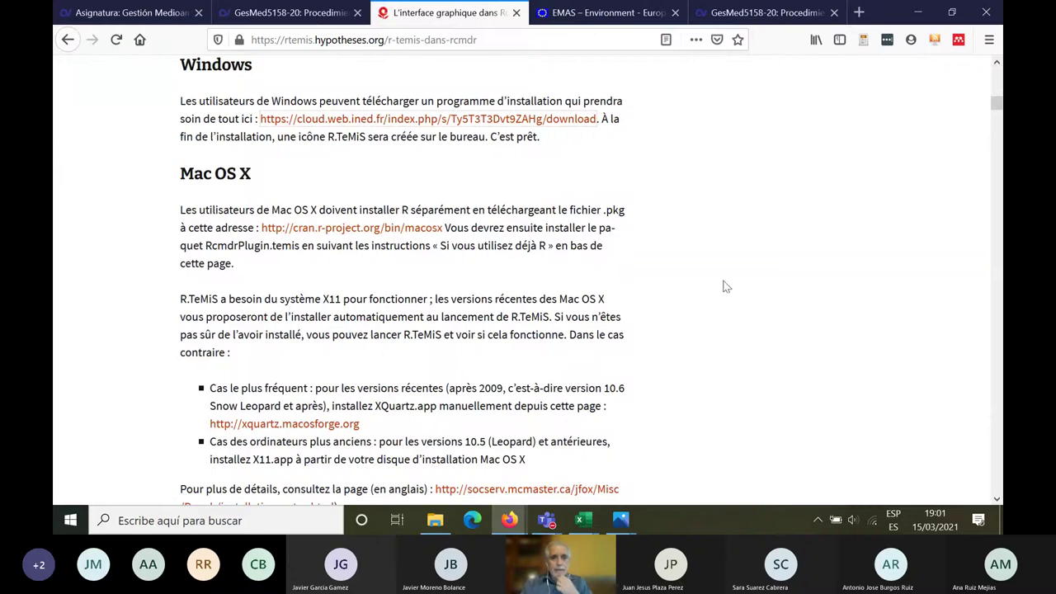
{"action": "left_click_drag", "start_coordinate": [996, 105], "coordinate": [997, 120]}
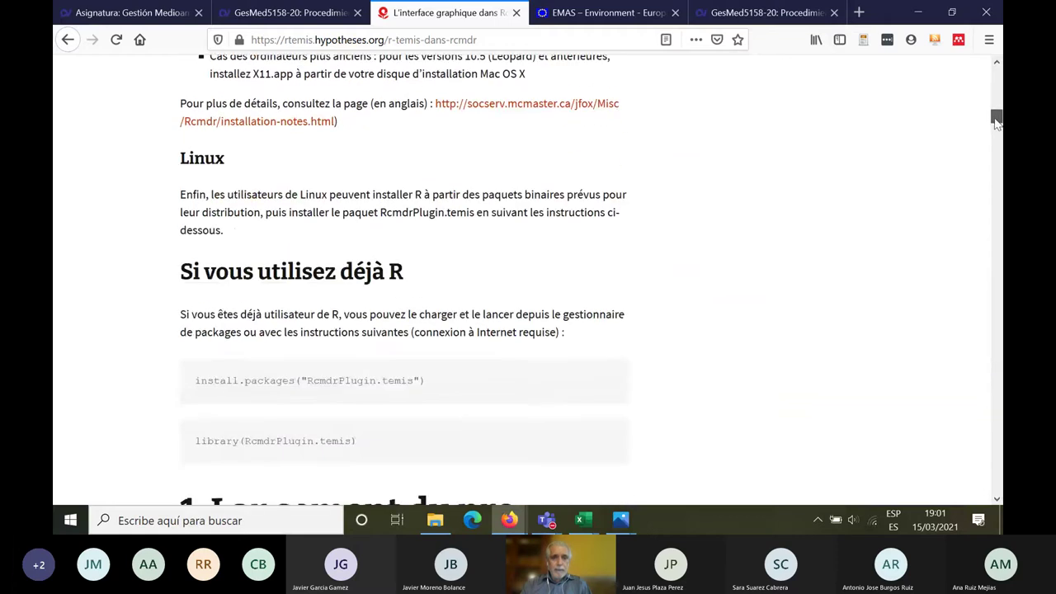
{"action": "left_click_drag", "start_coordinate": [181, 159], "coordinate": [428, 239]}
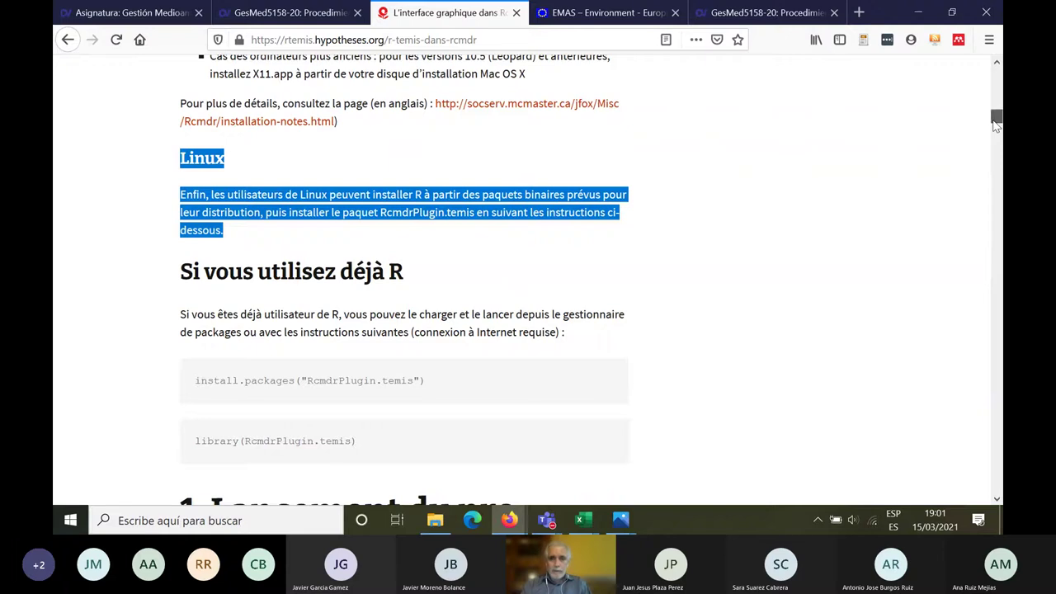
{"action": "scroll", "coordinate": [996, 124], "scroll_direction": "down", "scroll_amount": 1}
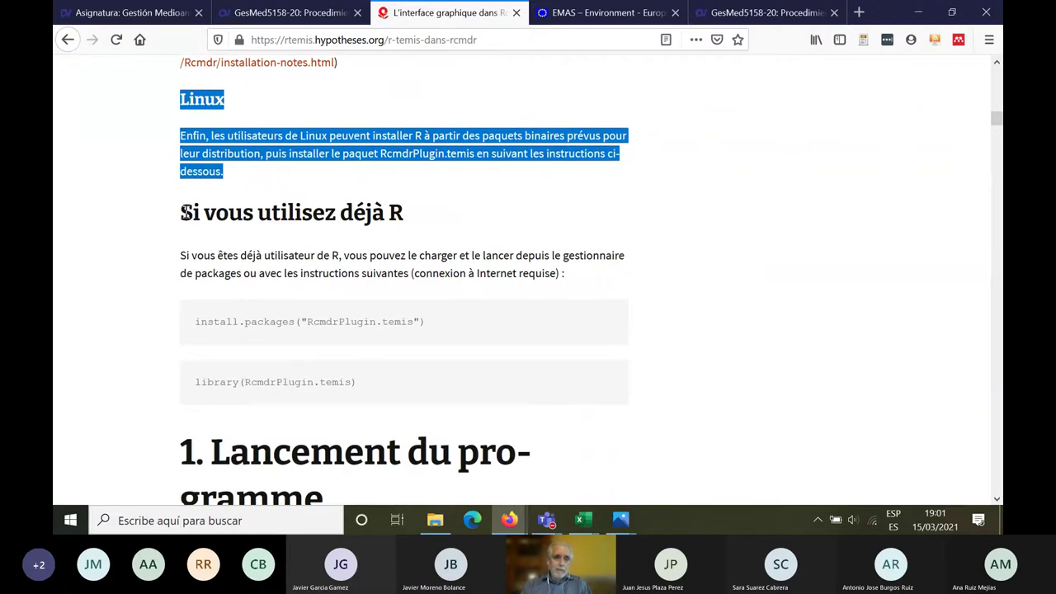
{"action": "left_click_drag", "start_coordinate": [184, 213], "coordinate": [478, 309]}
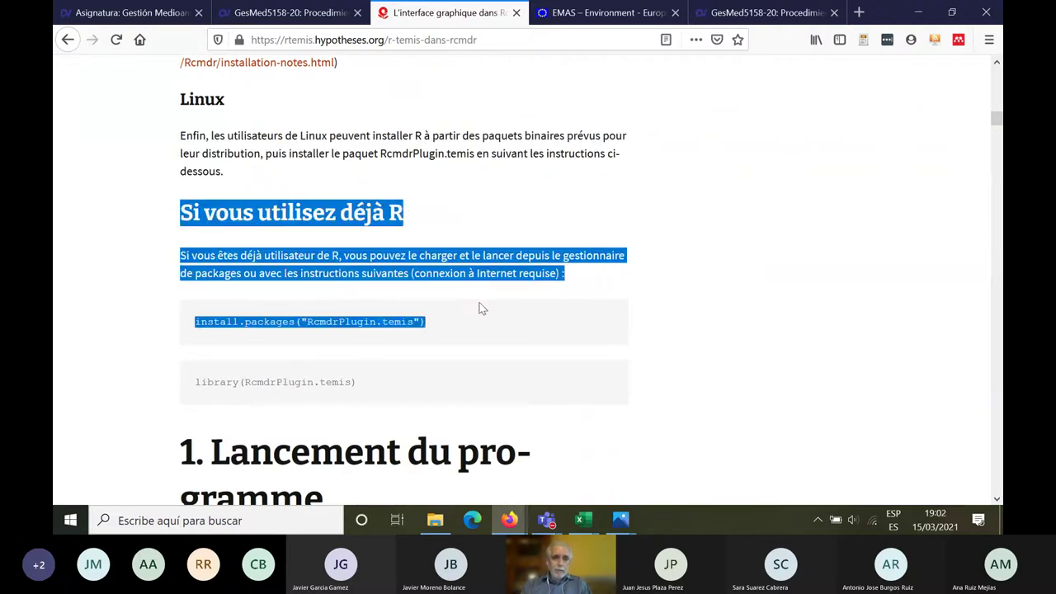
{"action": "left_click", "coordinate": [876, 226]}
{"action": "scroll", "coordinate": [996, 128], "scroll_direction": "down", "scroll_amount": 5}
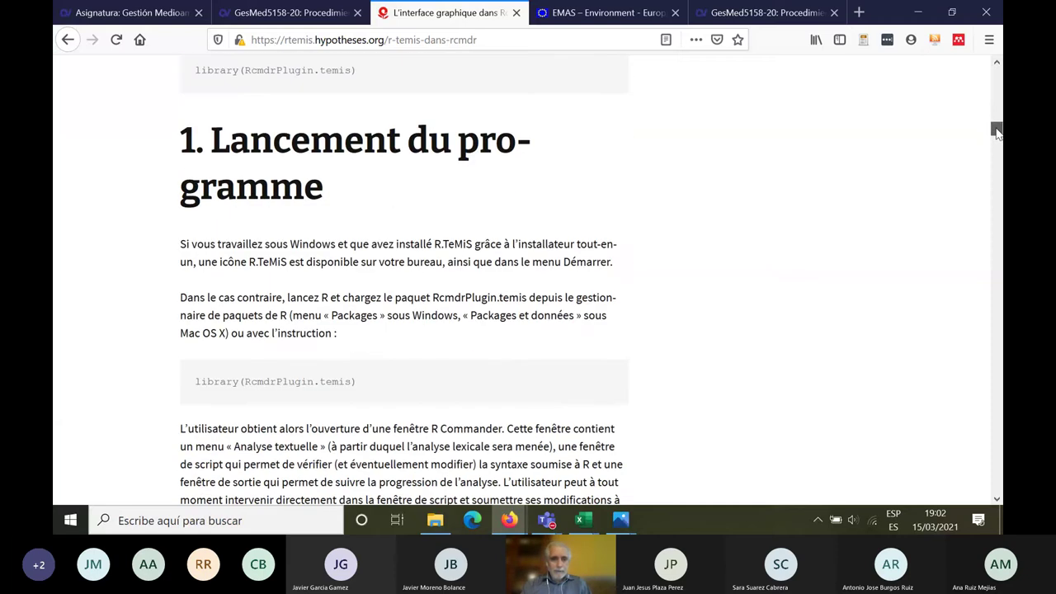
{"action": "left_click_drag", "start_coordinate": [997, 133], "coordinate": [996, 74]}
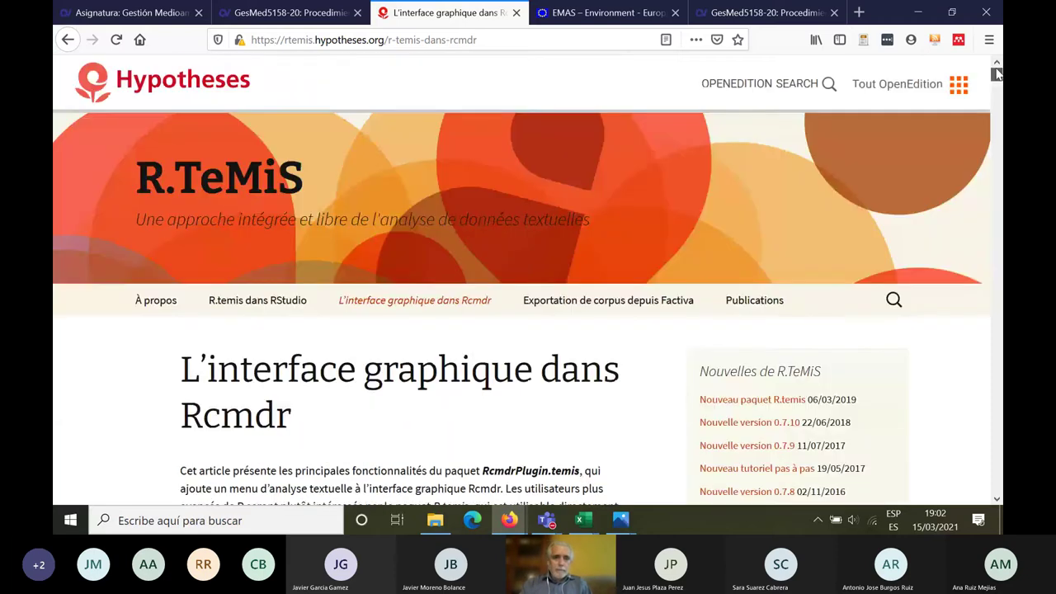
- Return to the course's analysis procedure page and minimize all open windows to show the desktop with the R.TeMiS shortcuts
{"action": "left_click", "coordinate": [314, 13]}
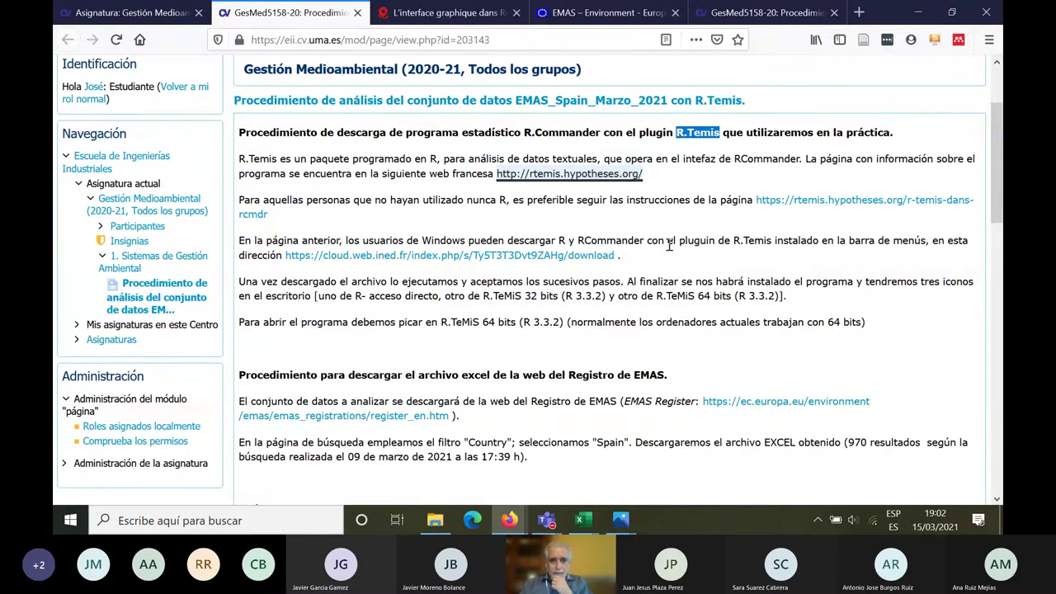
{"action": "left_click", "coordinate": [919, 13]}
{"action": "left_click", "coordinate": [919, 13]}
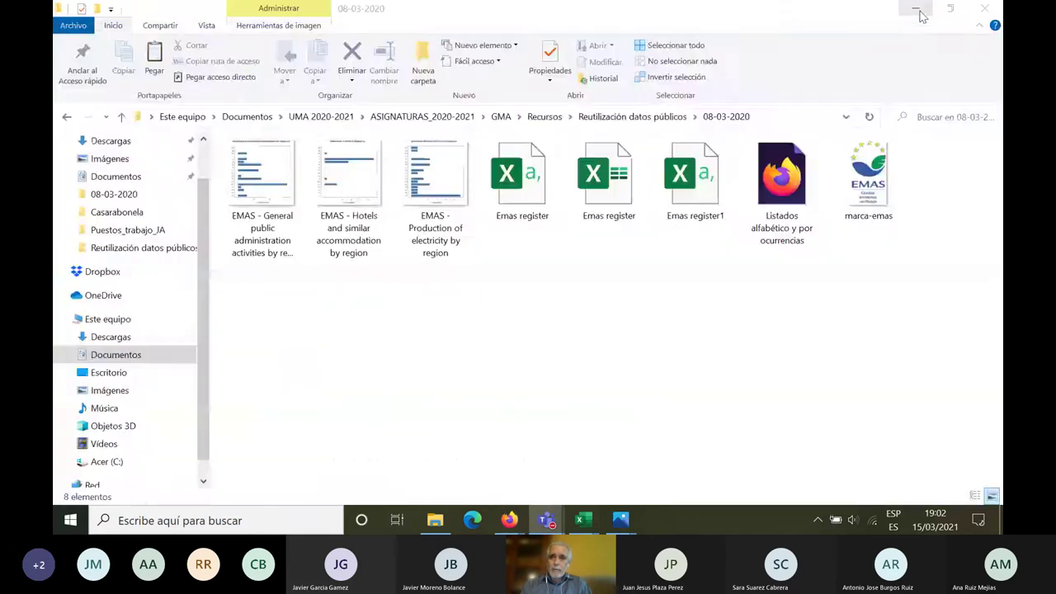
{"action": "left_click", "coordinate": [918, 13]}
{"action": "left_click", "coordinate": [918, 13]}
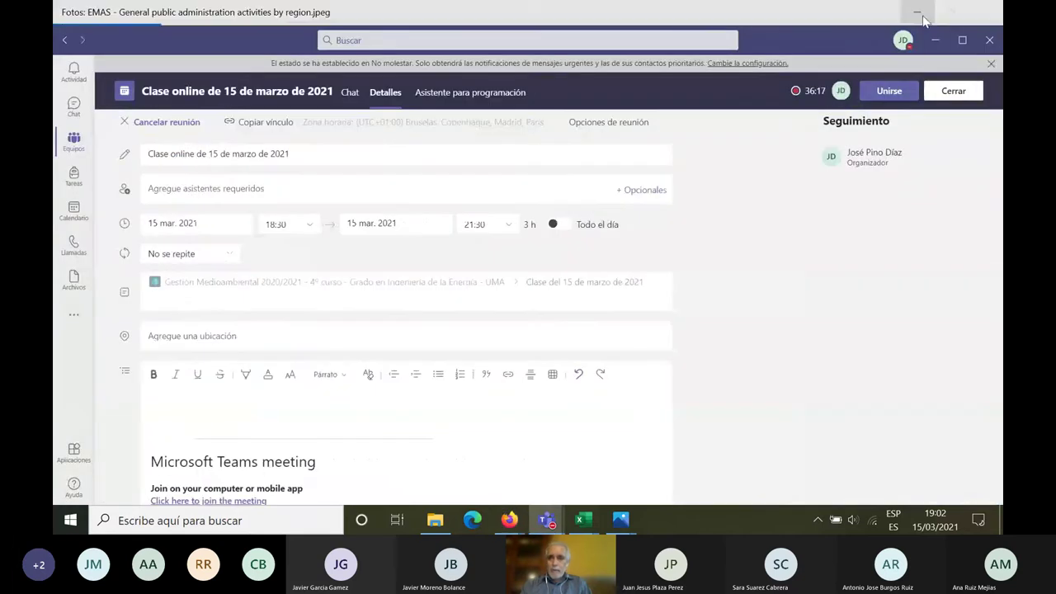
{"action": "left_click", "coordinate": [935, 41]}
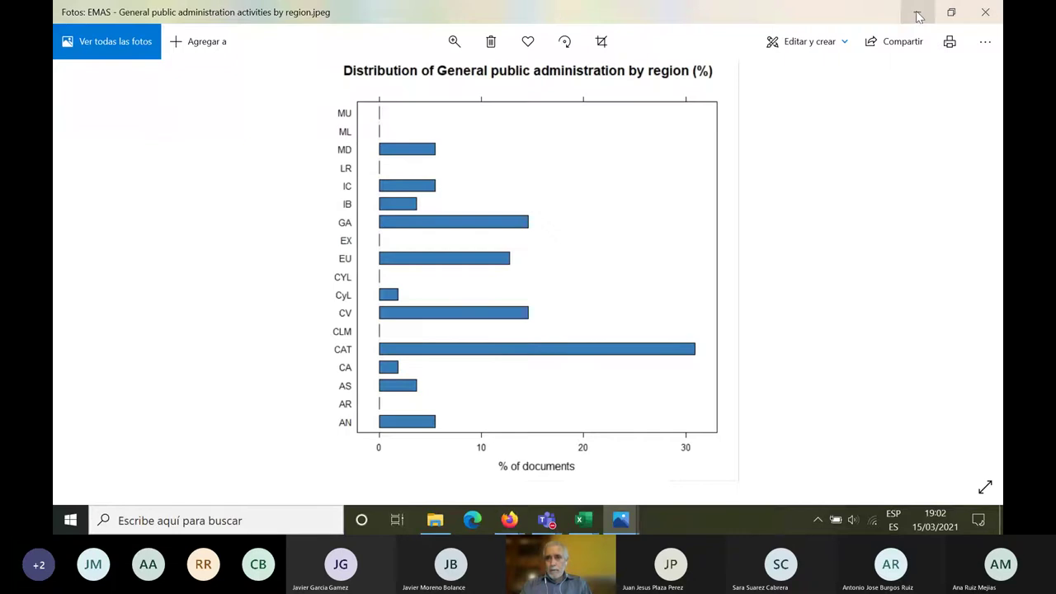
{"action": "left_click", "coordinate": [918, 14]}
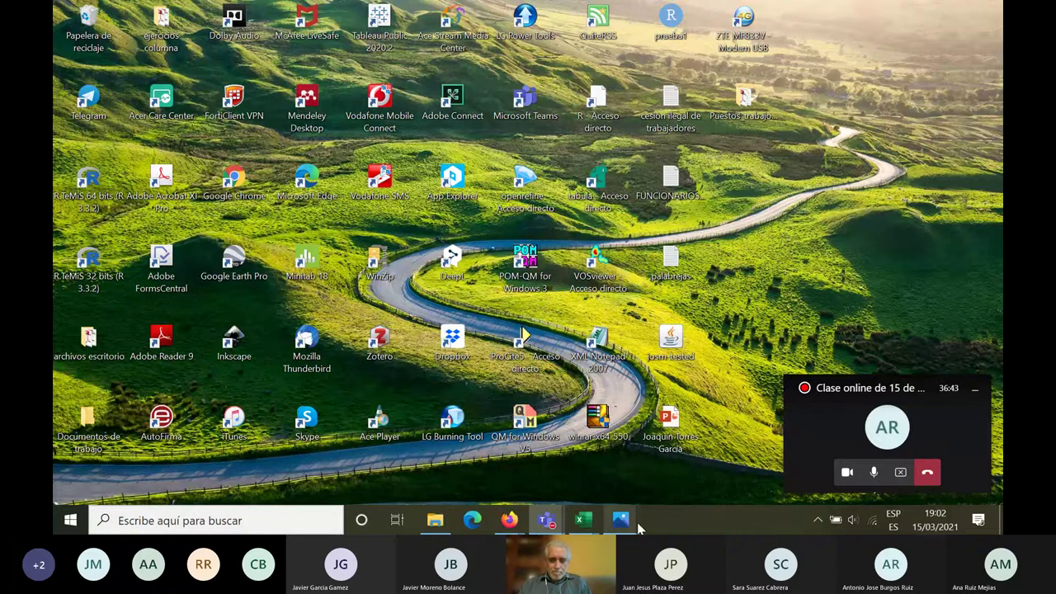
- Restore the Firefox window with the procedure page, minimize the meeting window and go to the EMAS Excel download and data analysis sections
{"action": "mouse_move", "coordinate": [511, 521]}
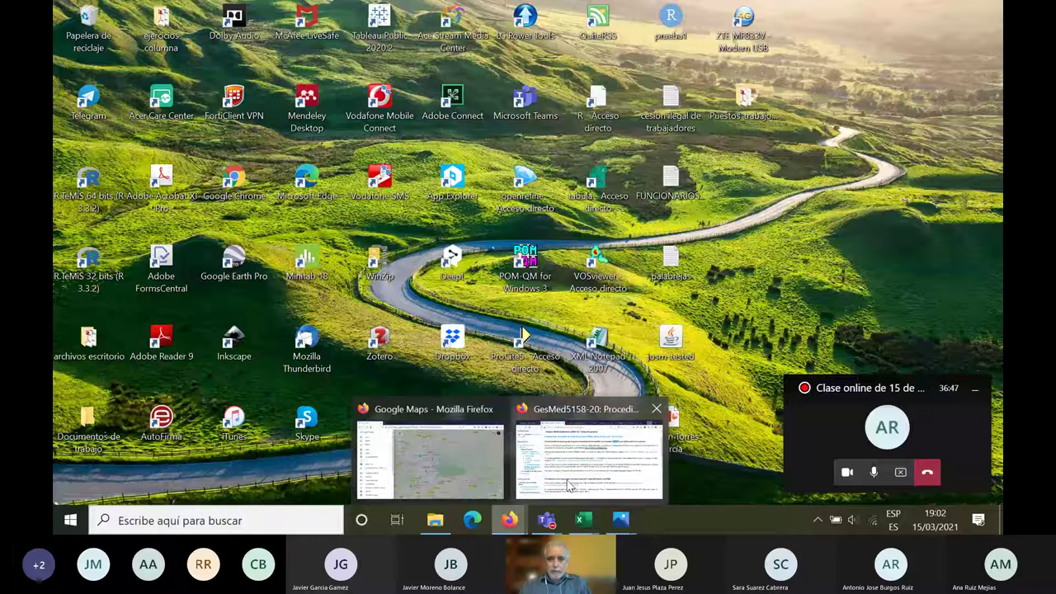
{"action": "left_click", "coordinate": [588, 454]}
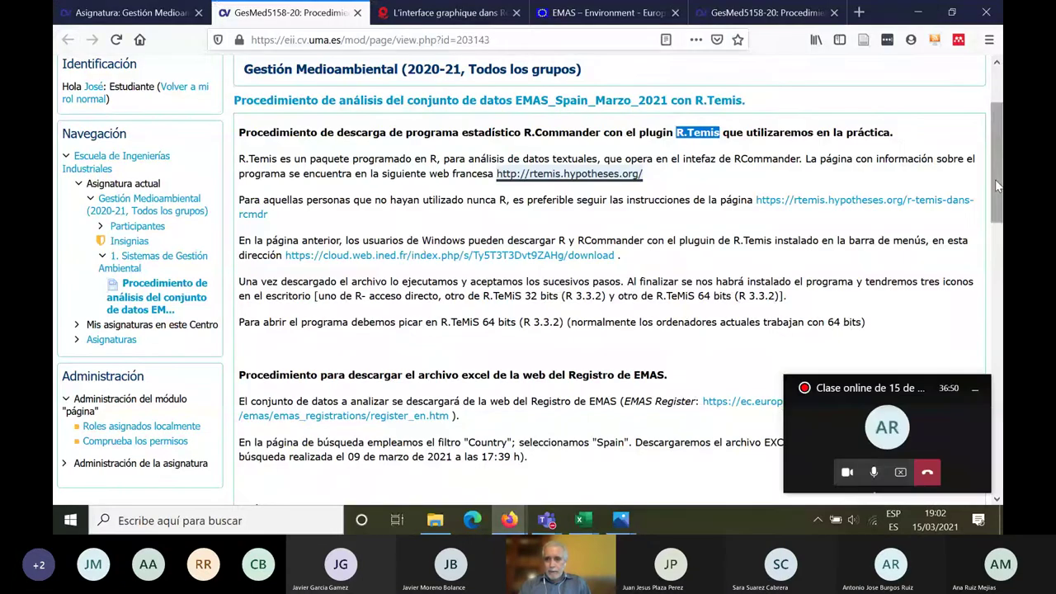
{"action": "left_click", "coordinate": [973, 392]}
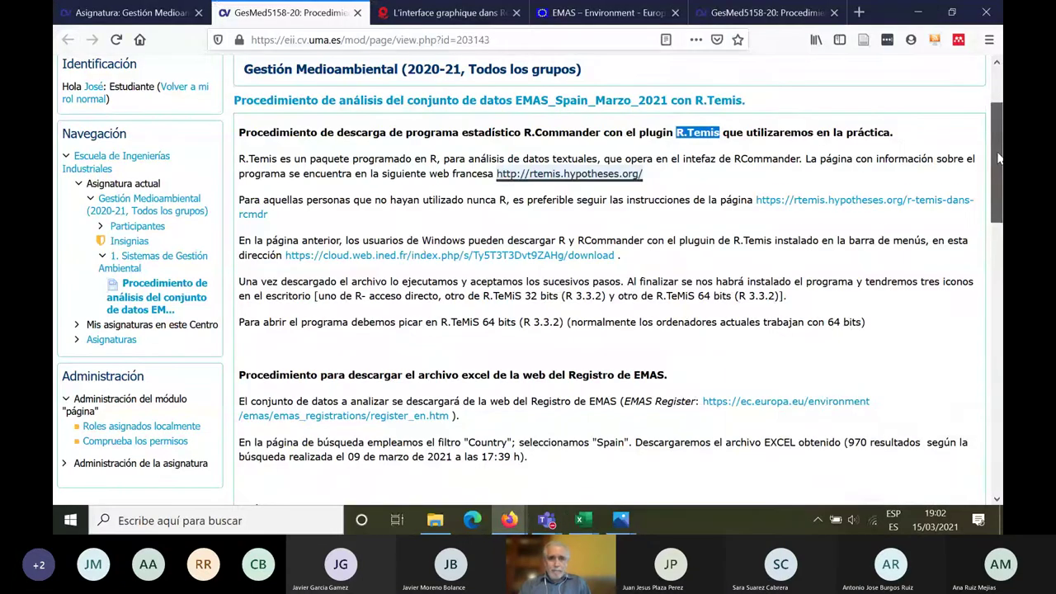
{"action": "left_click_drag", "start_coordinate": [1000, 158], "coordinate": [993, 239]}
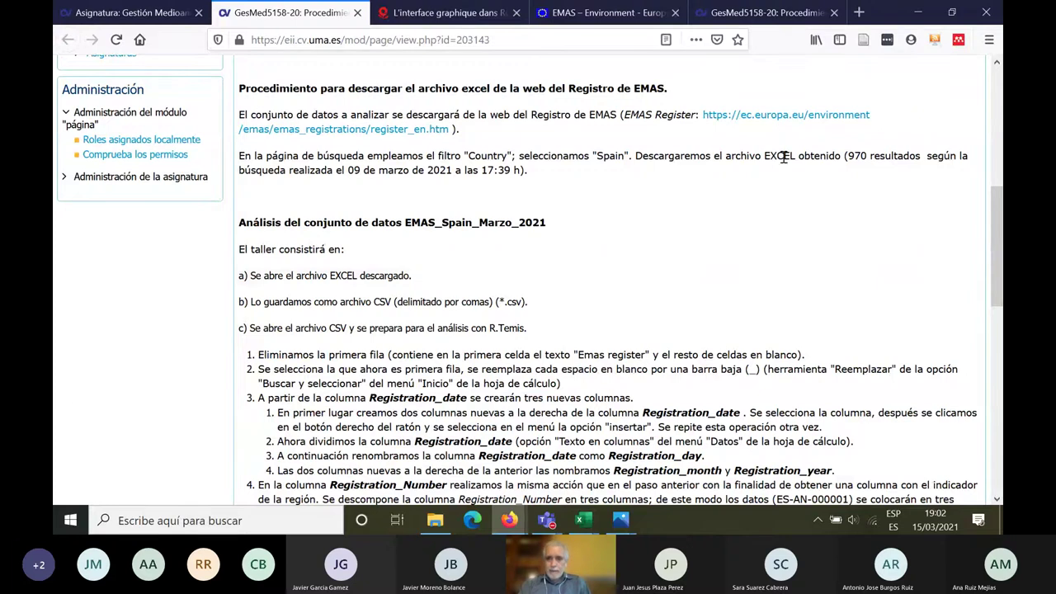
- Highlight the 970-results note in the EMAS Excel download section and go to the data preparation steps below
{"action": "left_click_drag", "start_coordinate": [843, 155], "coordinate": [530, 175]}
{"action": "left_click", "coordinate": [380, 169]}
{"action": "left_click_drag", "start_coordinate": [838, 155], "coordinate": [813, 175]}
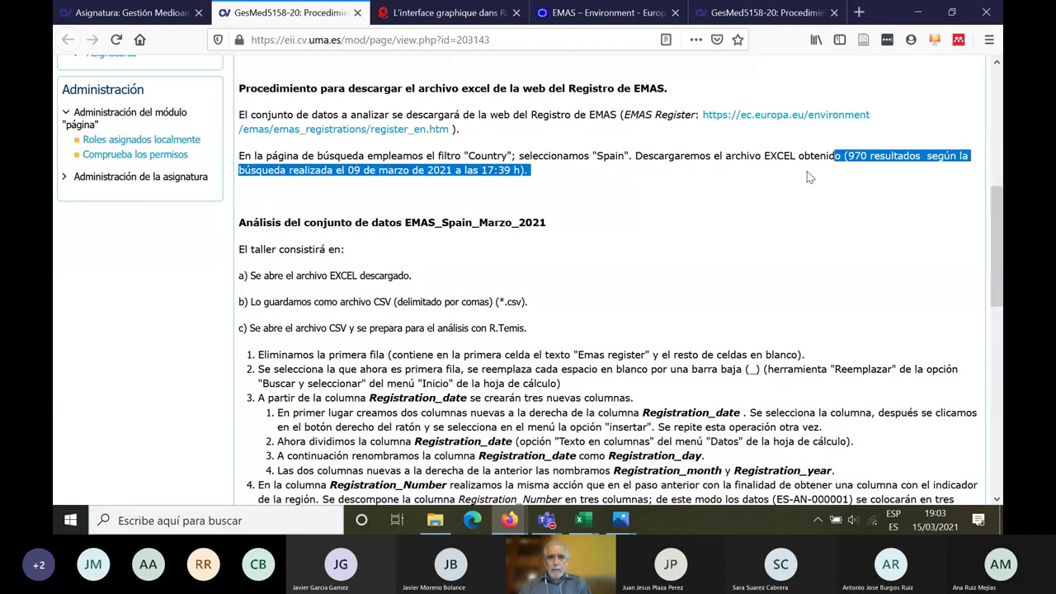
{"action": "left_click_drag", "start_coordinate": [998, 236], "coordinate": [1000, 289]}
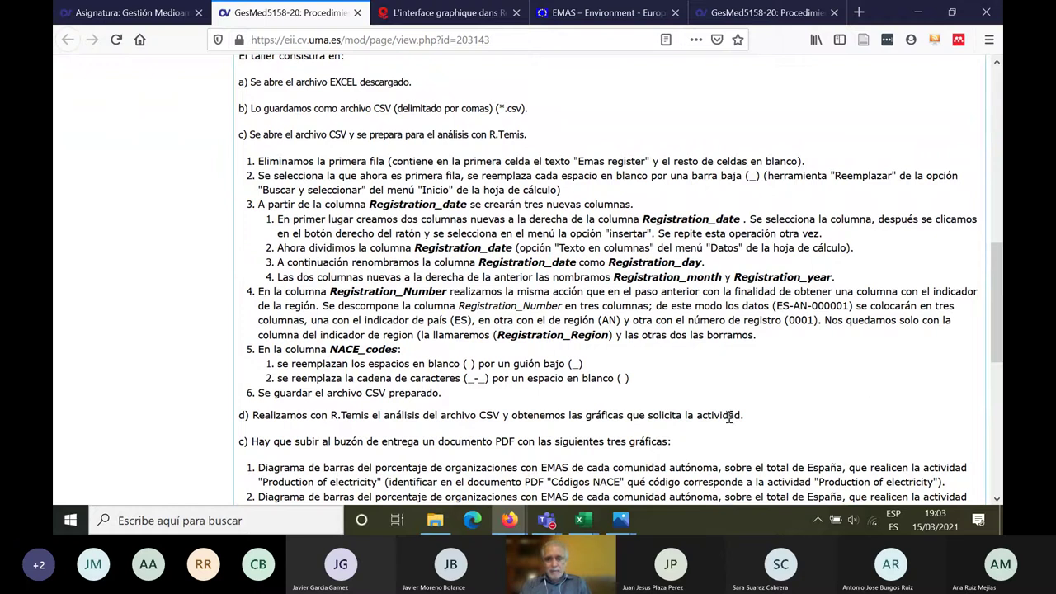
- Switch to Excel, glance at the Emas register1 workbook and bring up the original Emas register workbook
{"action": "mouse_move", "coordinate": [581, 526]}
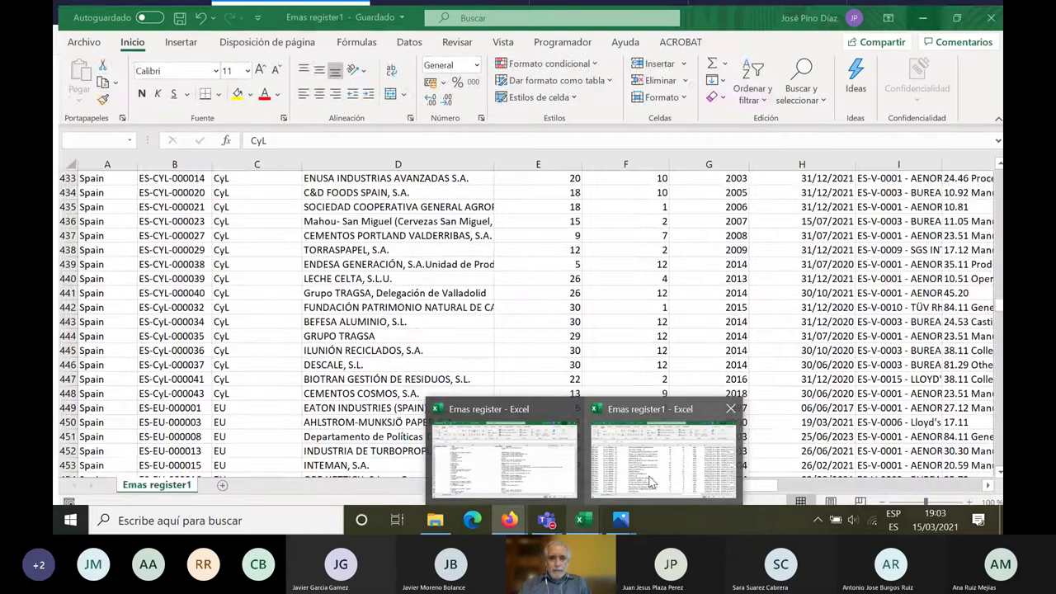
{"action": "left_click", "coordinate": [651, 482]}
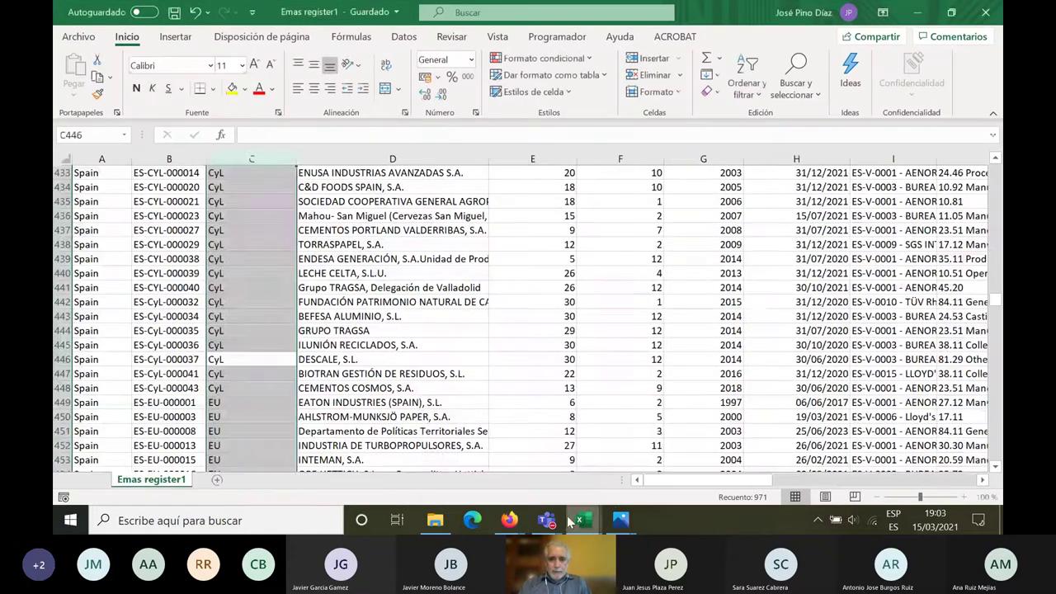
{"action": "mouse_move", "coordinate": [580, 521]}
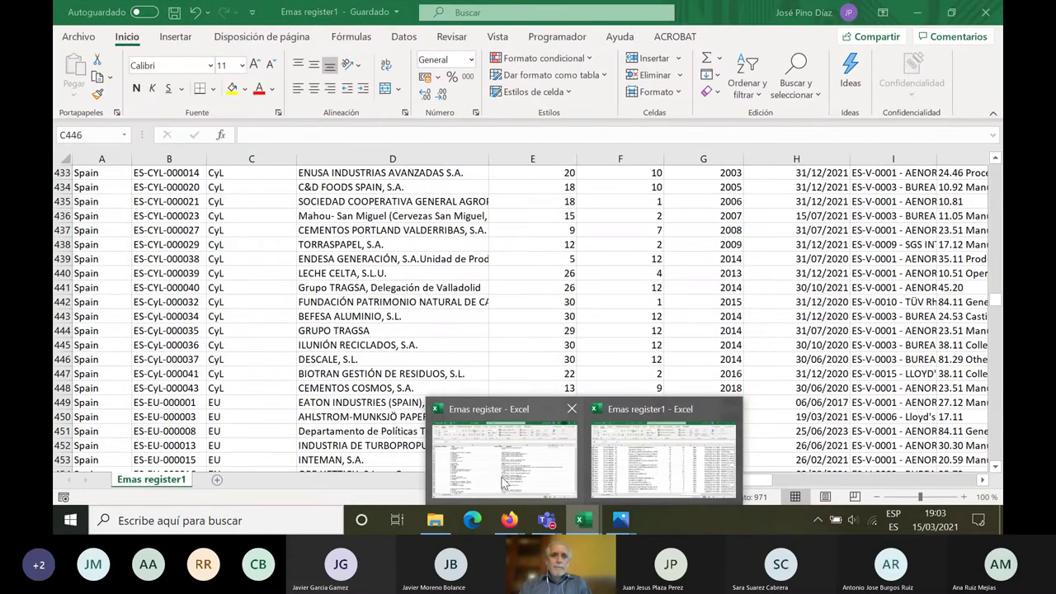
{"action": "left_click", "coordinate": [503, 462]}
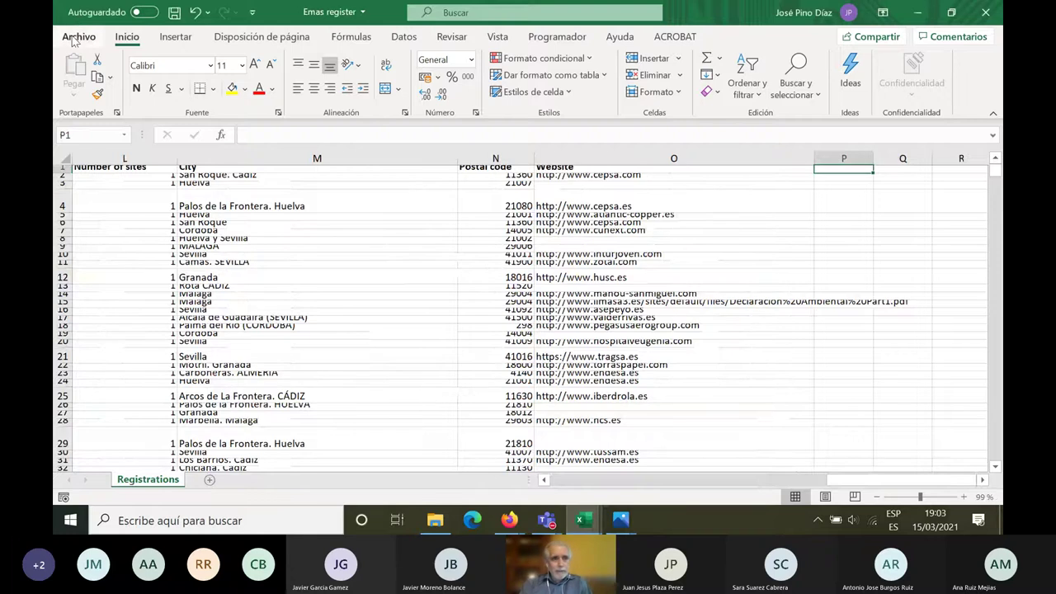
- Demonstrate the Save As format CSV (delimitado por comas) (*.csv) for Emas register, check the file name and leave without saving
{"action": "left_click", "coordinate": [77, 37]}
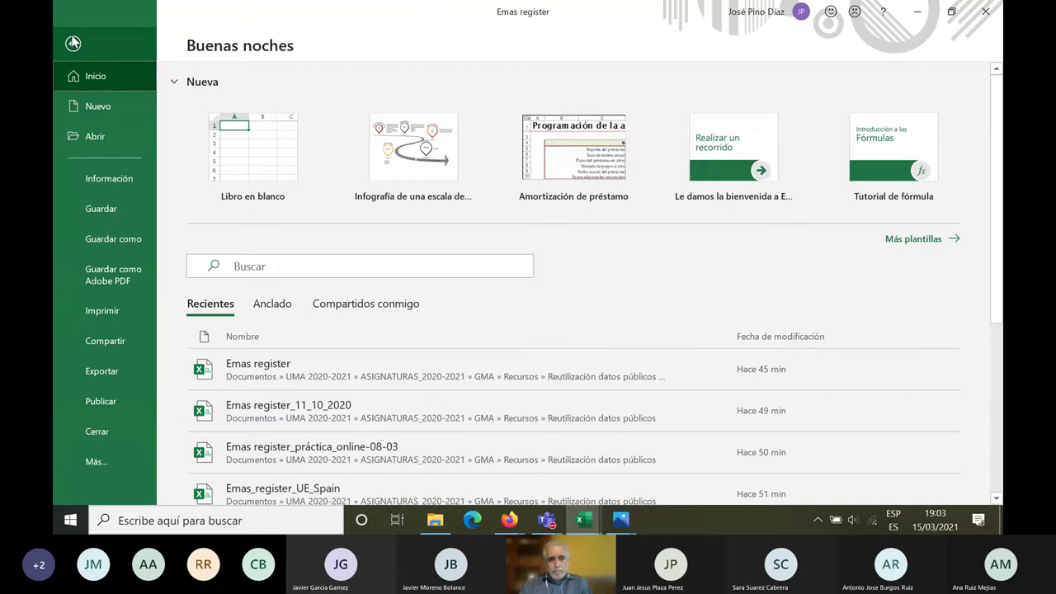
{"action": "left_click", "coordinate": [106, 239]}
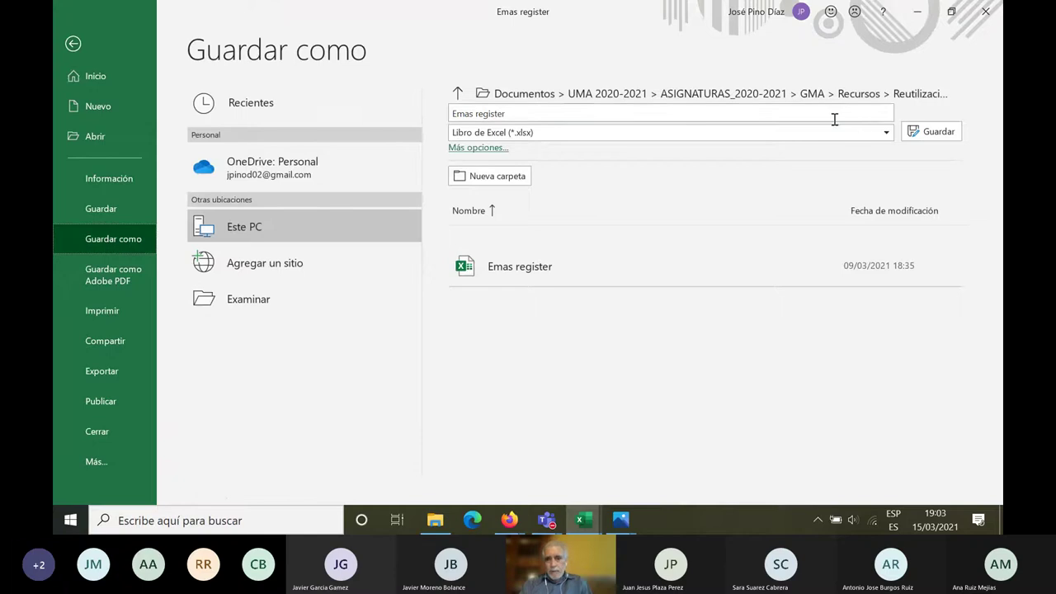
{"action": "left_click", "coordinate": [887, 134]}
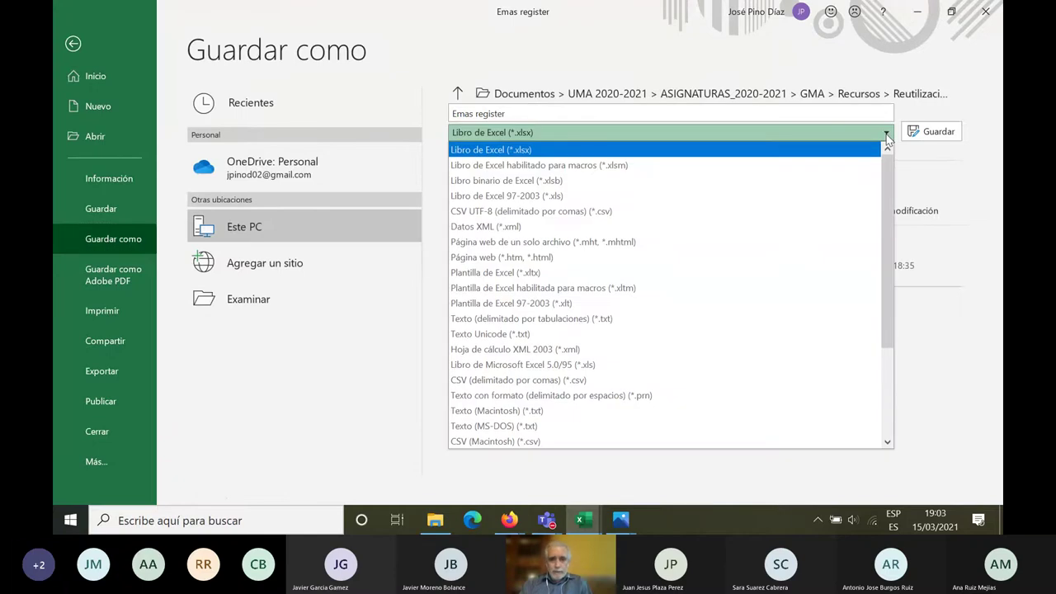
{"action": "left_click", "coordinate": [776, 379]}
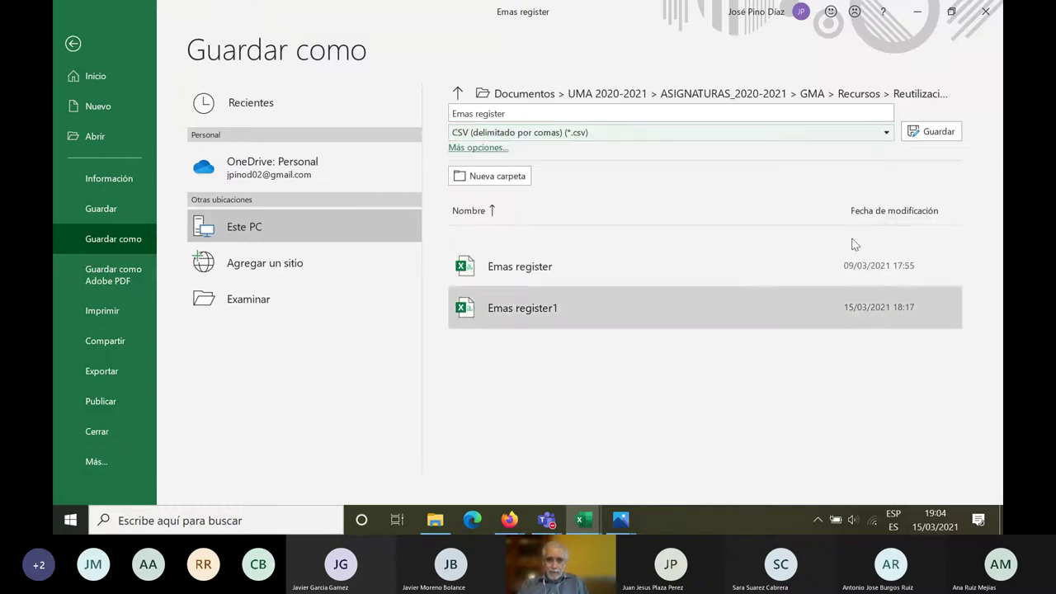
{"action": "left_click", "coordinate": [546, 110]}
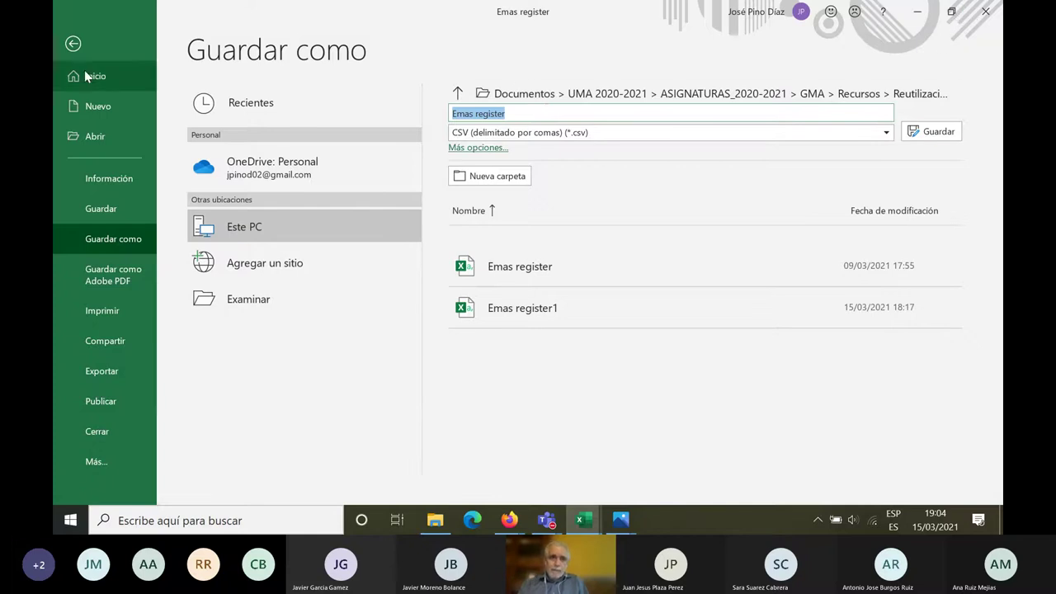
{"action": "left_click", "coordinate": [72, 47]}
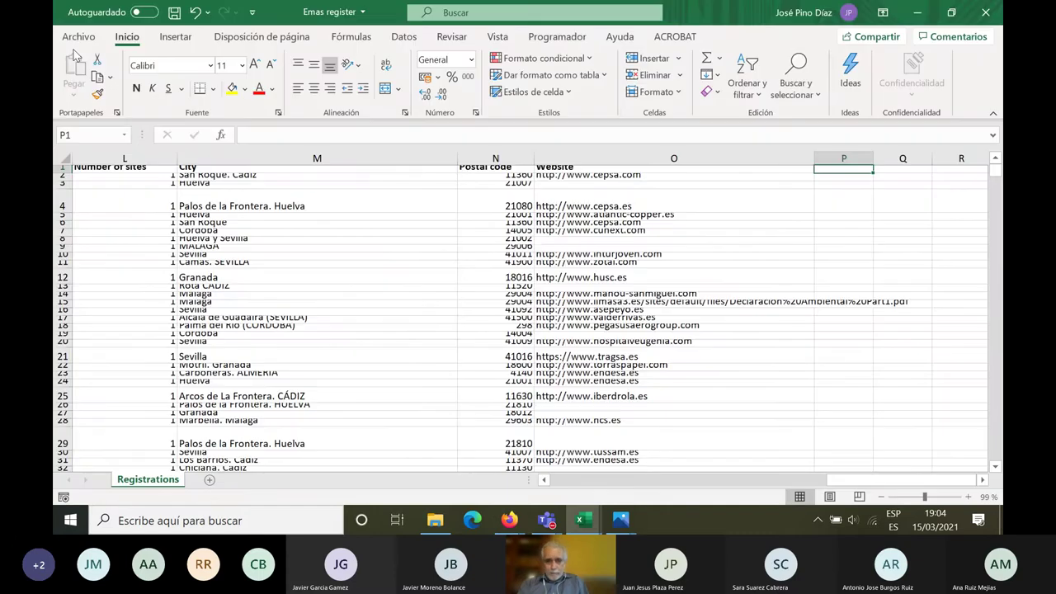
- Minimize the Emas register workbook and go to the header row of Emas register1
{"action": "left_click", "coordinate": [917, 14]}
{"action": "left_click", "coordinate": [494, 415]}
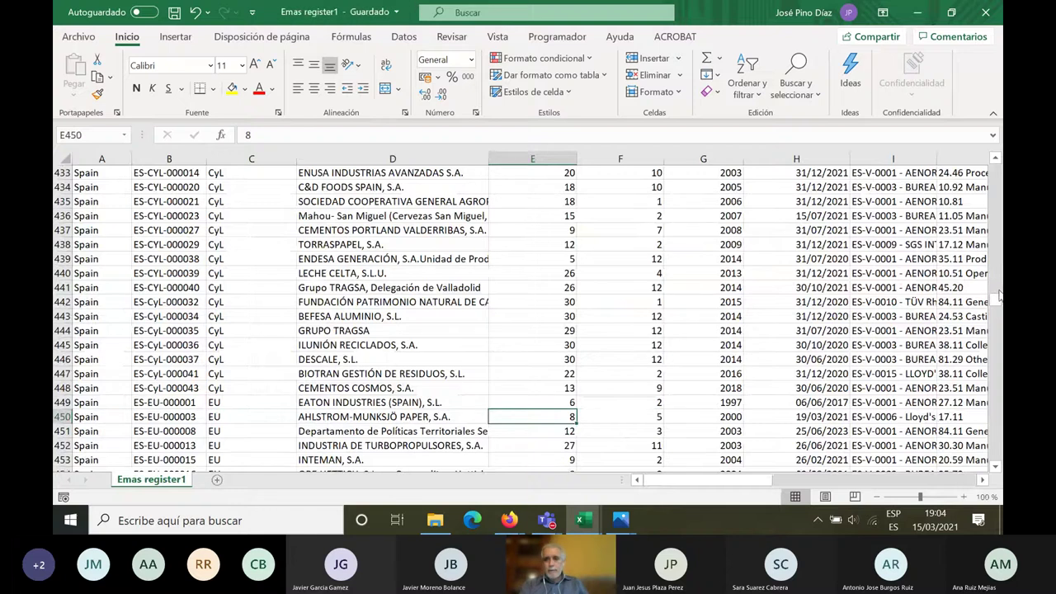
{"action": "left_click_drag", "start_coordinate": [998, 307], "coordinate": [998, 169]}
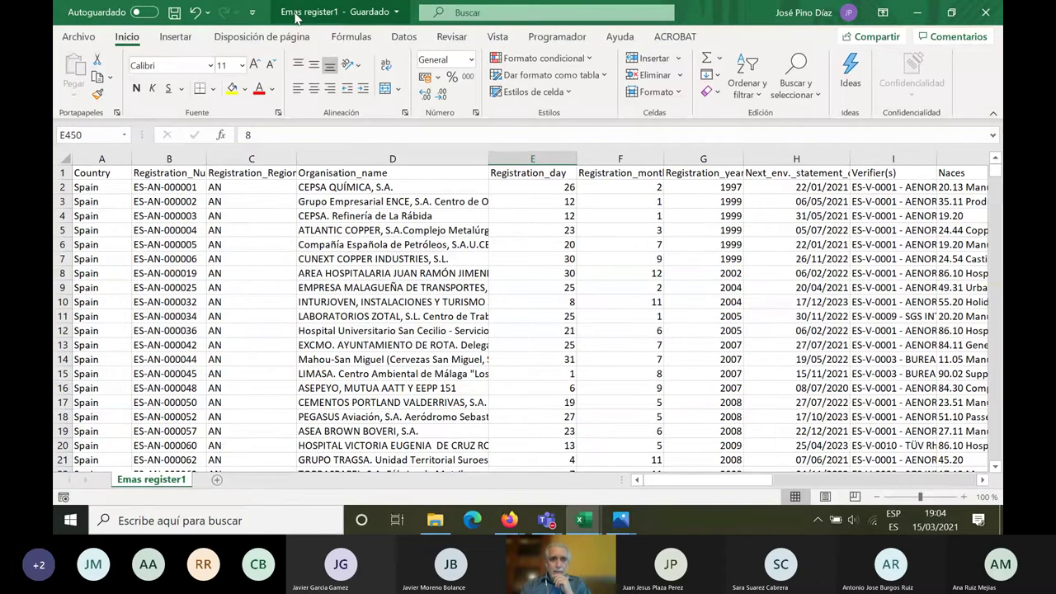
- Look at the Emas register1 CSV file in the 08-03-2020 folder and return to its workbook
{"action": "left_click", "coordinate": [435, 522]}
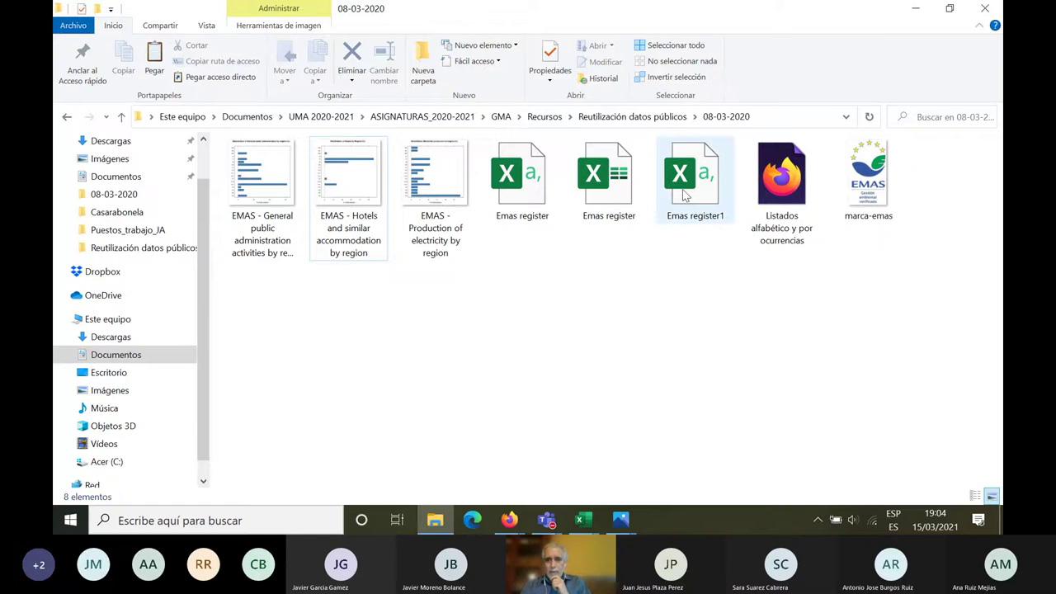
{"action": "mouse_move", "coordinate": [583, 521]}
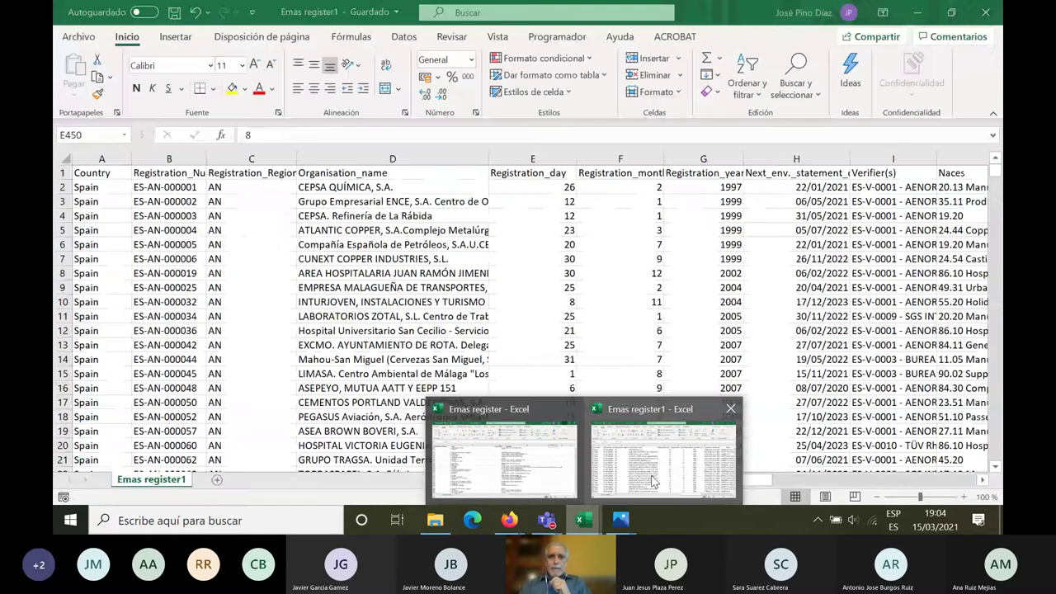
{"action": "left_click", "coordinate": [652, 482]}
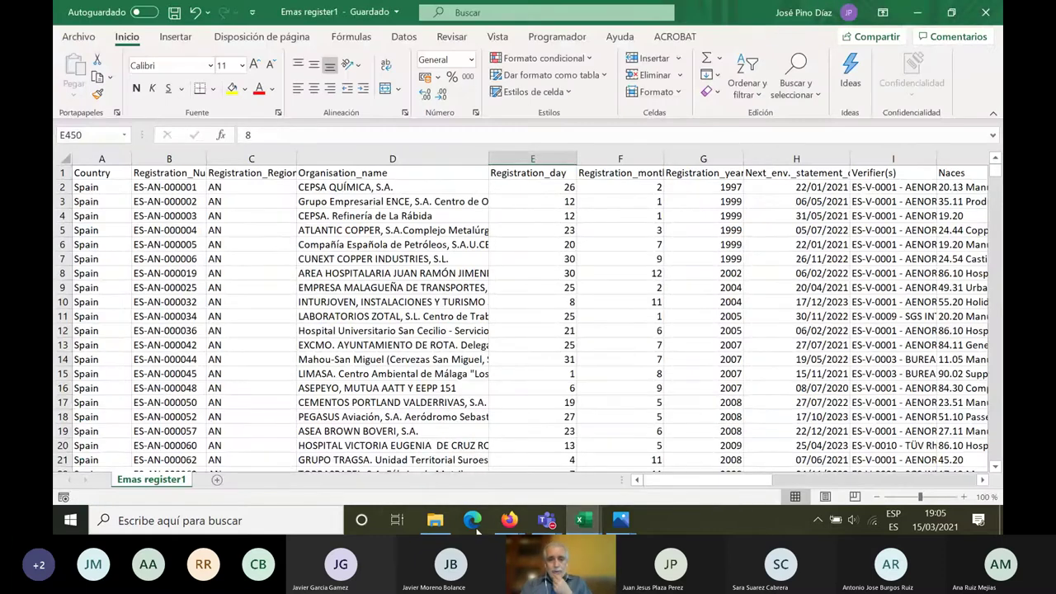
- Return to the procedure page in Firefox and highlight the instructions on opening the CSV file and deleting its first row
{"action": "mouse_move", "coordinate": [512, 522]}
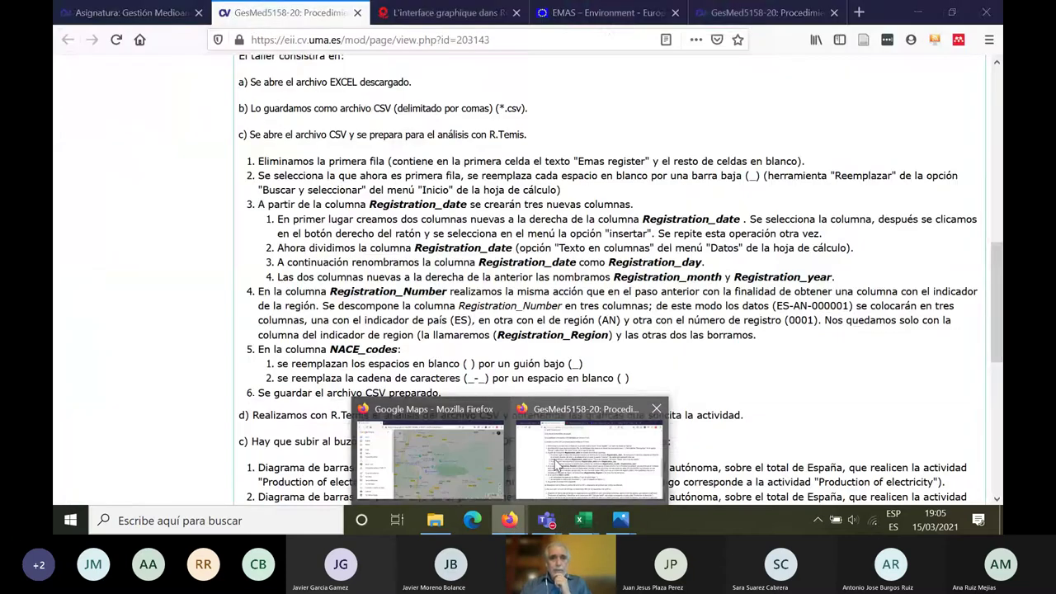
{"action": "left_click", "coordinate": [557, 467]}
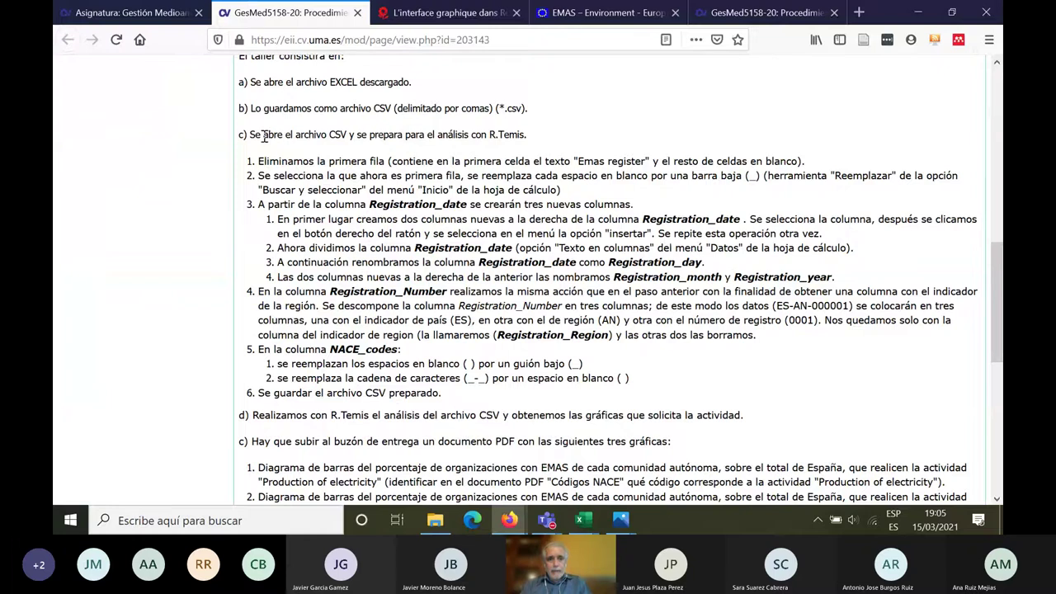
{"action": "left_click_drag", "start_coordinate": [252, 134], "coordinate": [531, 137]}
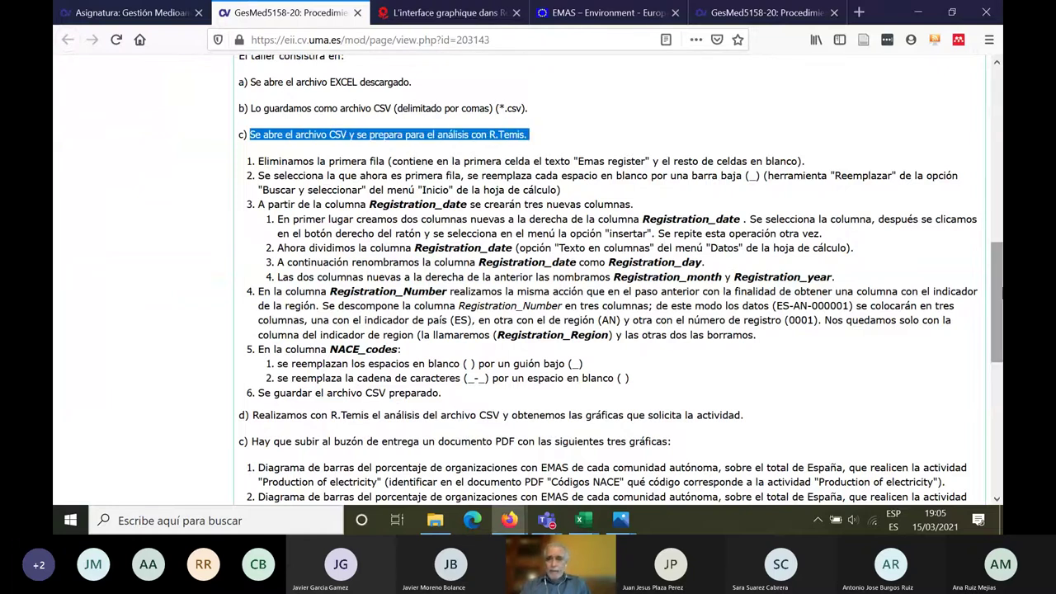
{"action": "scroll", "coordinate": [1001, 286], "scroll_direction": "down", "scroll_amount": 2}
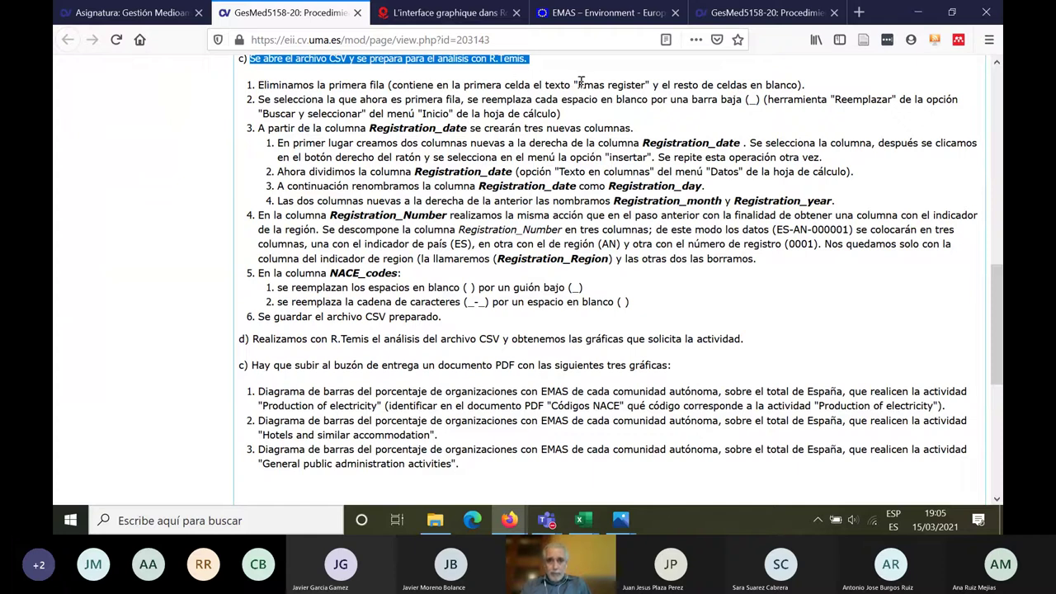
{"action": "left_click_drag", "start_coordinate": [578, 84], "coordinate": [648, 85]}
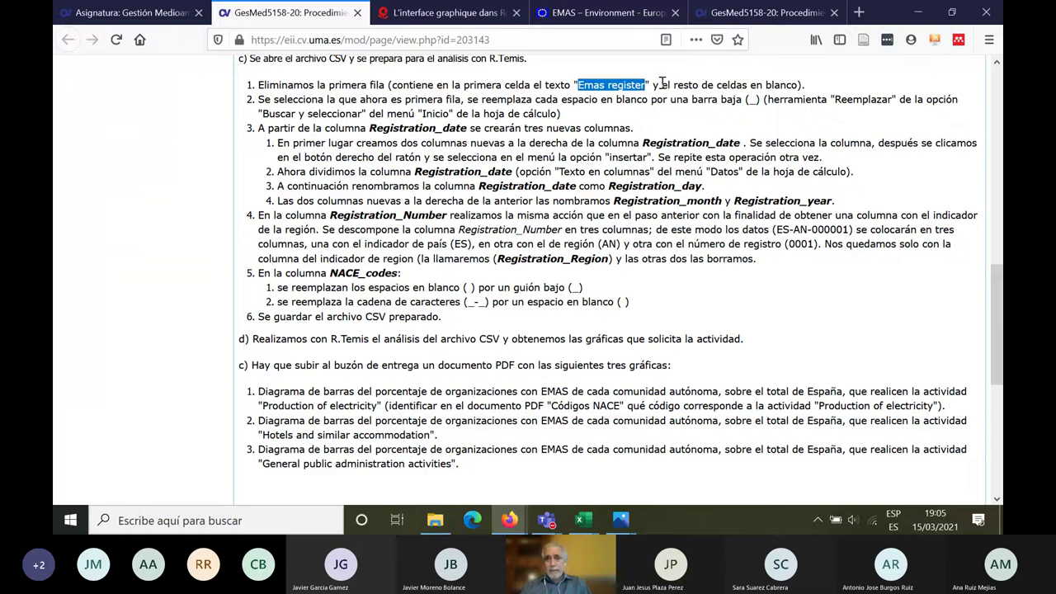
{"action": "left_click_drag", "start_coordinate": [662, 85], "coordinate": [811, 89]}
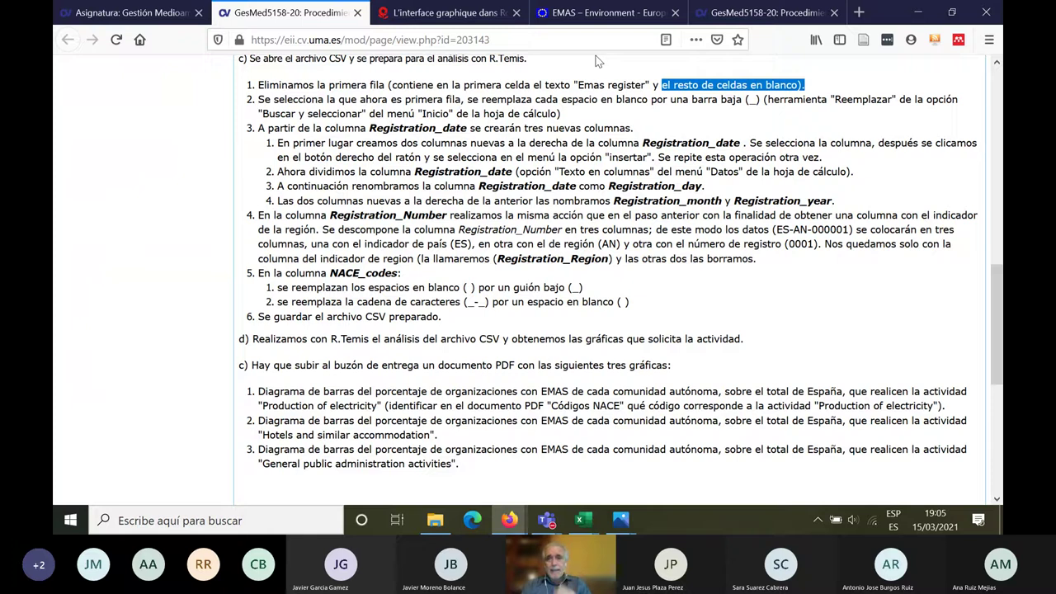
- Highlight the second preparation instruction, covering the first row selection, the blank spaces and the Reemplazar tool
{"action": "left_click", "coordinate": [272, 113]}
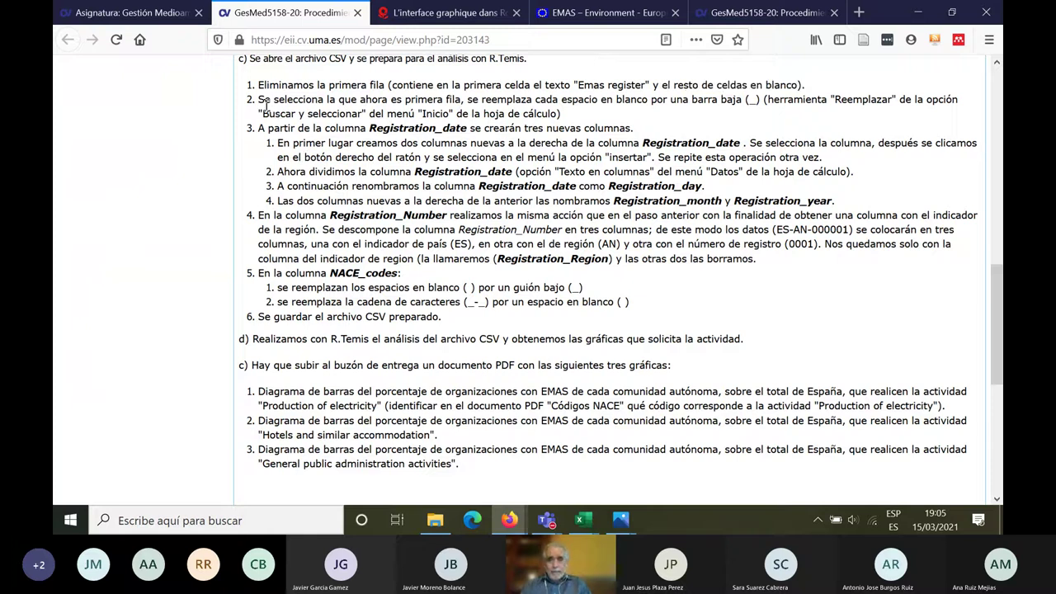
{"action": "left_click_drag", "start_coordinate": [258, 99], "coordinate": [473, 100]}
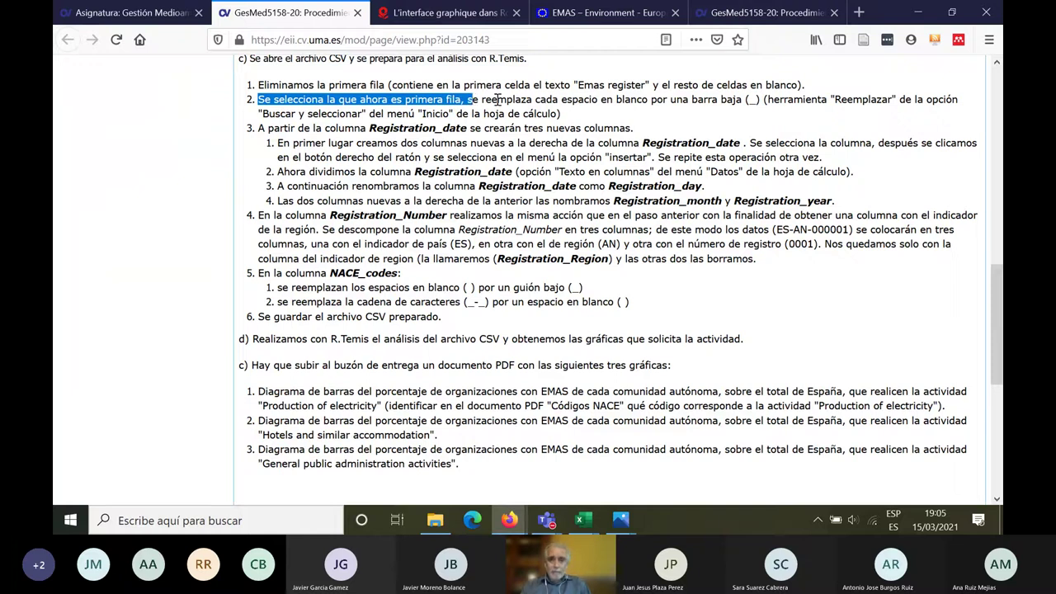
{"action": "left_click", "coordinate": [514, 100]}
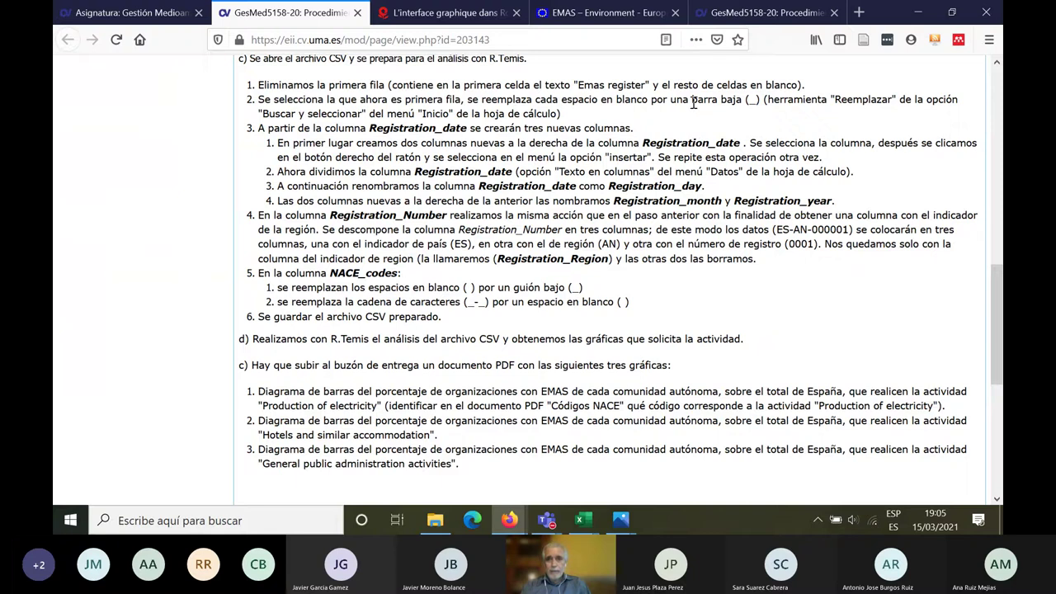
{"action": "left_click_drag", "start_coordinate": [559, 99], "coordinate": [646, 97]}
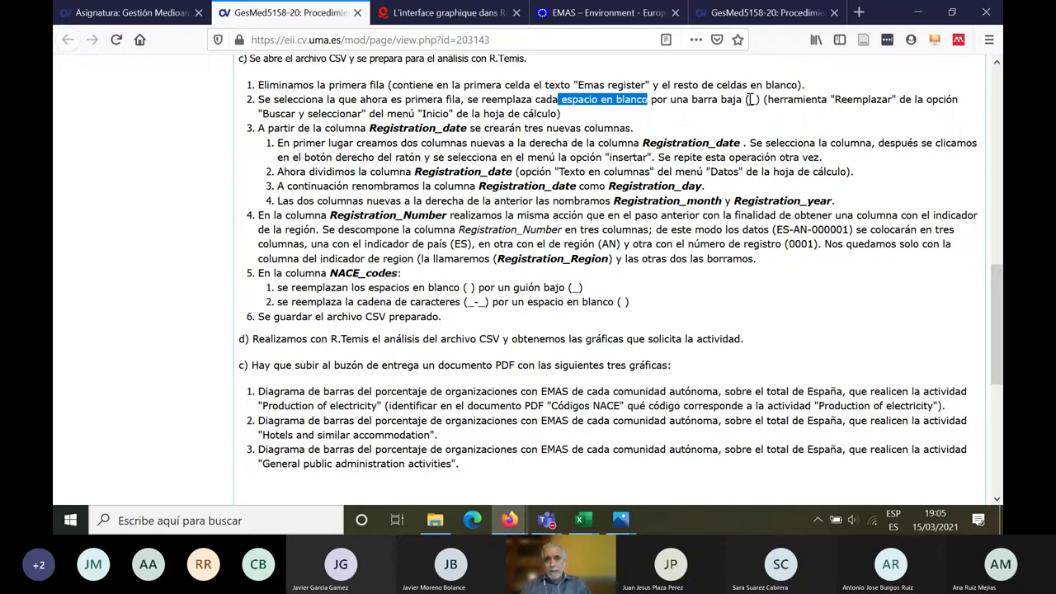
{"action": "left_click_drag", "start_coordinate": [748, 99], "coordinate": [558, 109]}
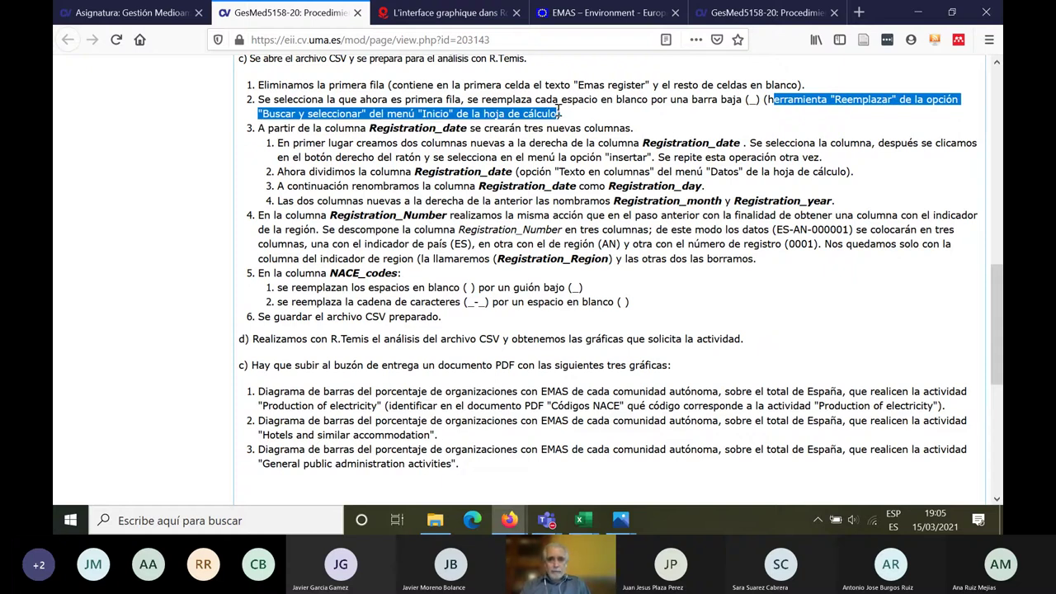
- Switch to the Emas register1 workbook in Excel and highlight the Registration_Number heading in cell B1
{"action": "left_click", "coordinate": [583, 519]}
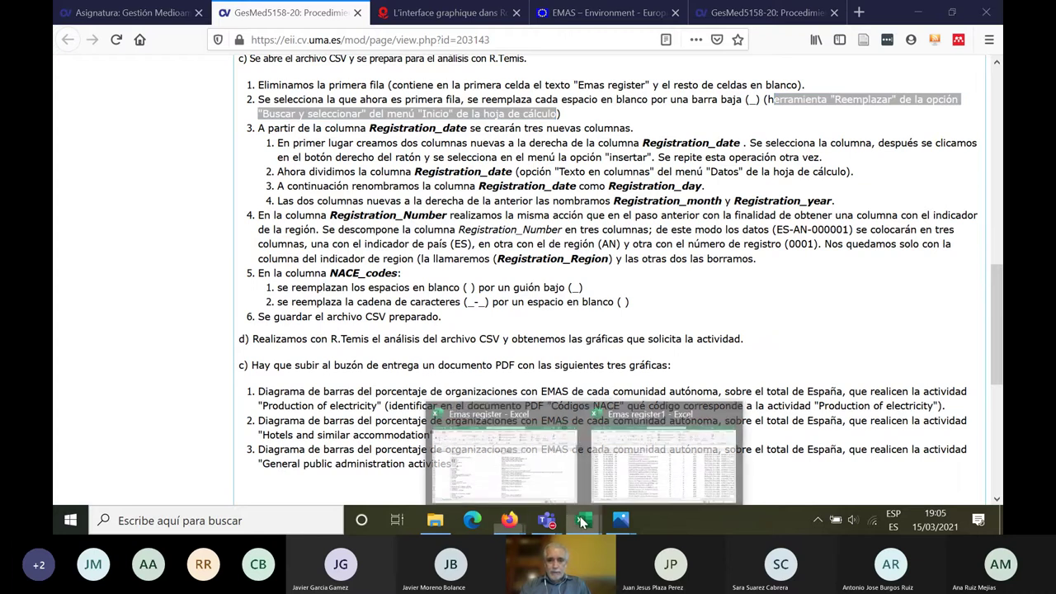
{"action": "left_click", "coordinate": [656, 467]}
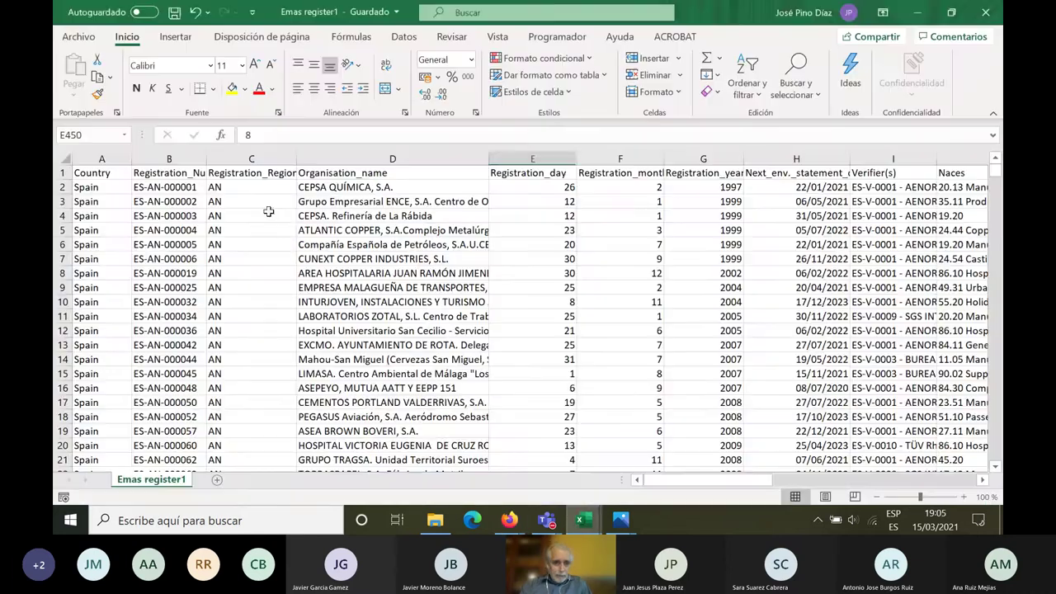
{"action": "left_click", "coordinate": [169, 172]}
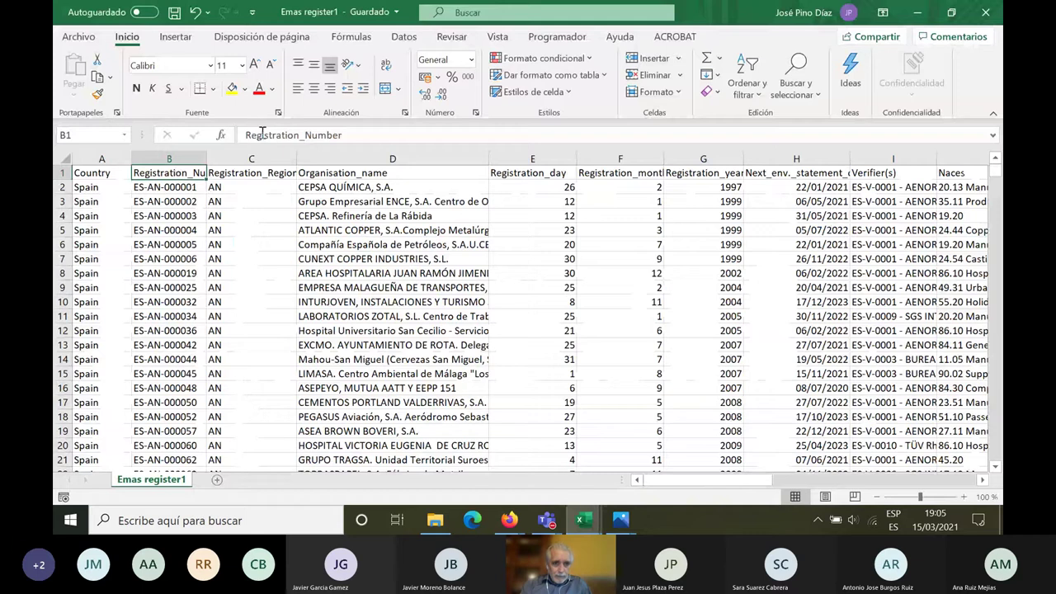
{"action": "left_click_drag", "start_coordinate": [246, 134], "coordinate": [345, 135]}
{"action": "left_click", "coordinate": [302, 136]}
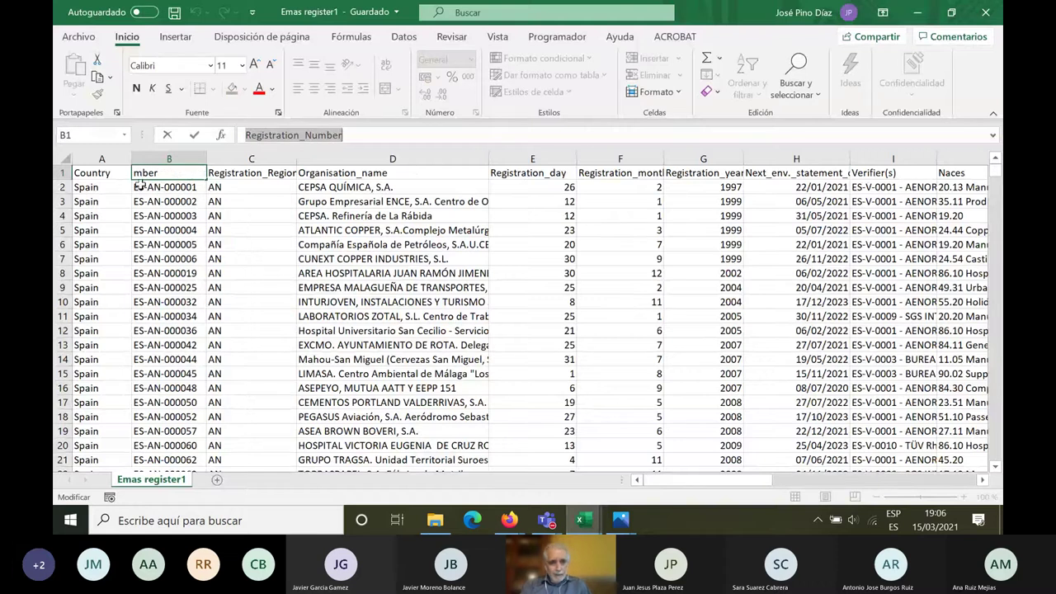
- Go through the first-row headings one by one from Country to Registration_year in the Emas register1 sheet
{"action": "left_click", "coordinate": [104, 173]}
{"action": "key", "text": "Right"}
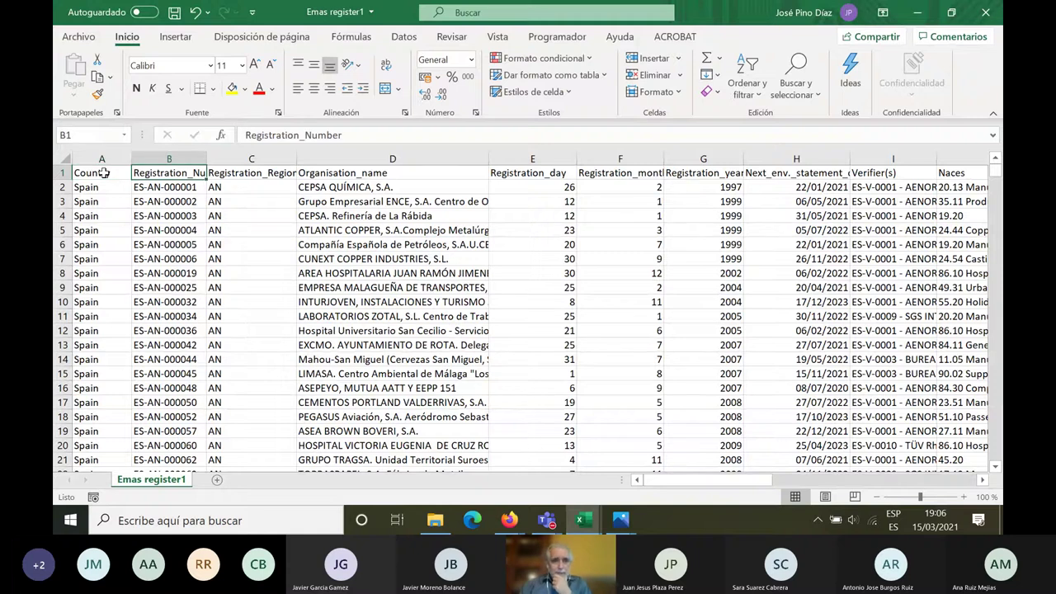
{"action": "key", "text": "Right"}
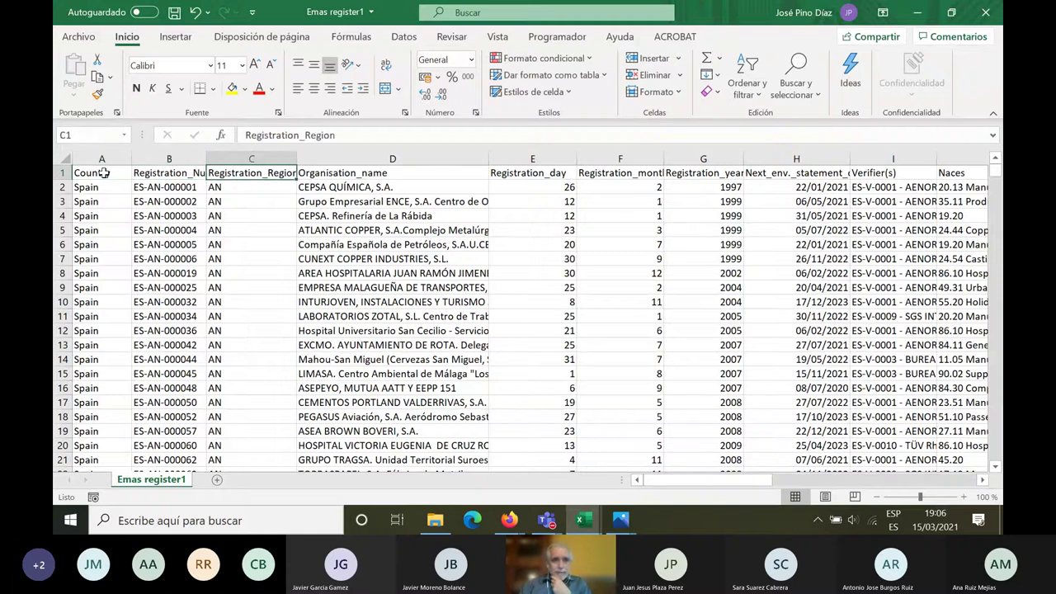
{"action": "key", "text": "Right"}
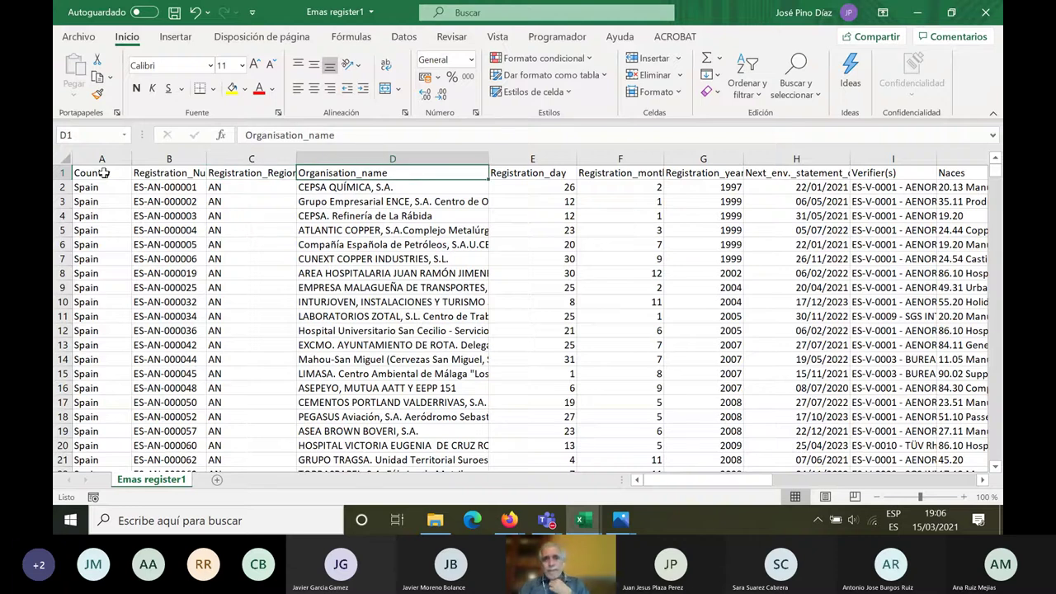
{"action": "key", "text": "Right"}
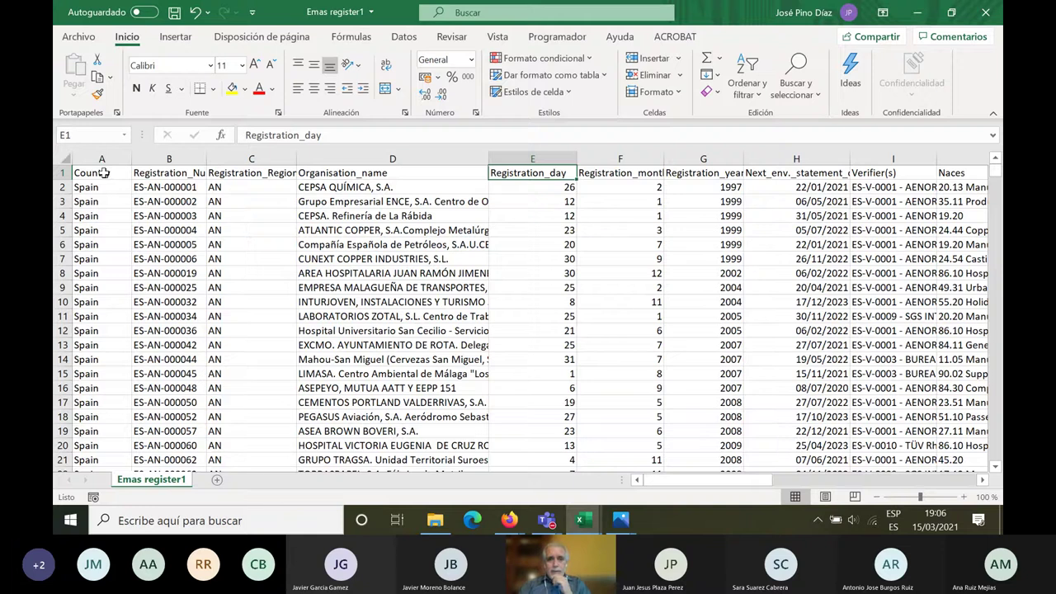
{"action": "key", "text": "Right"}
{"action": "key", "text": "Right"}
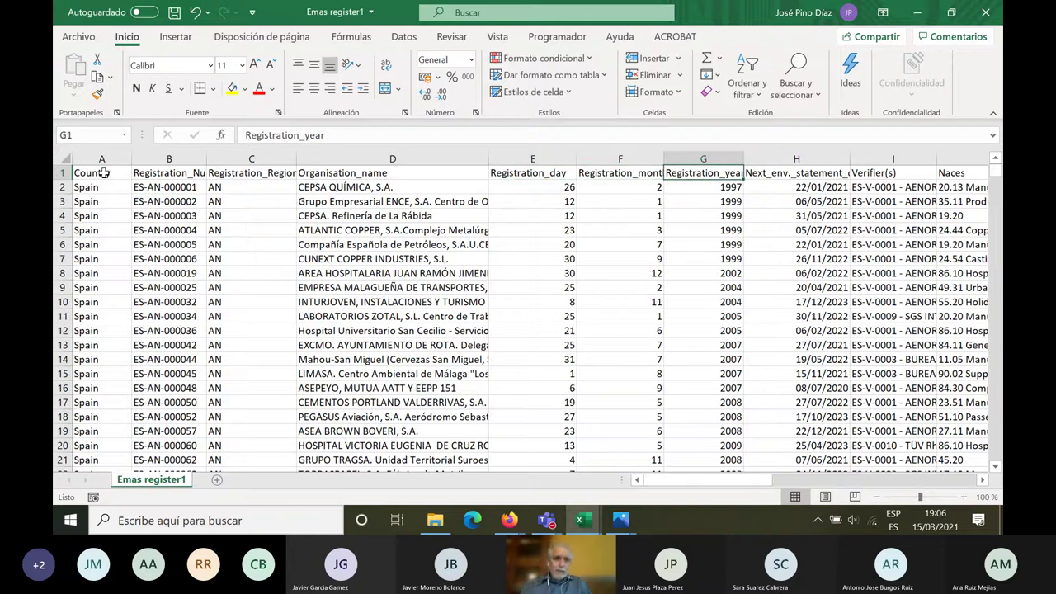
- Select the first row and set up a replacement of blank spaces with underscores, closing the dialog without running it
{"action": "left_click", "coordinate": [62, 172]}
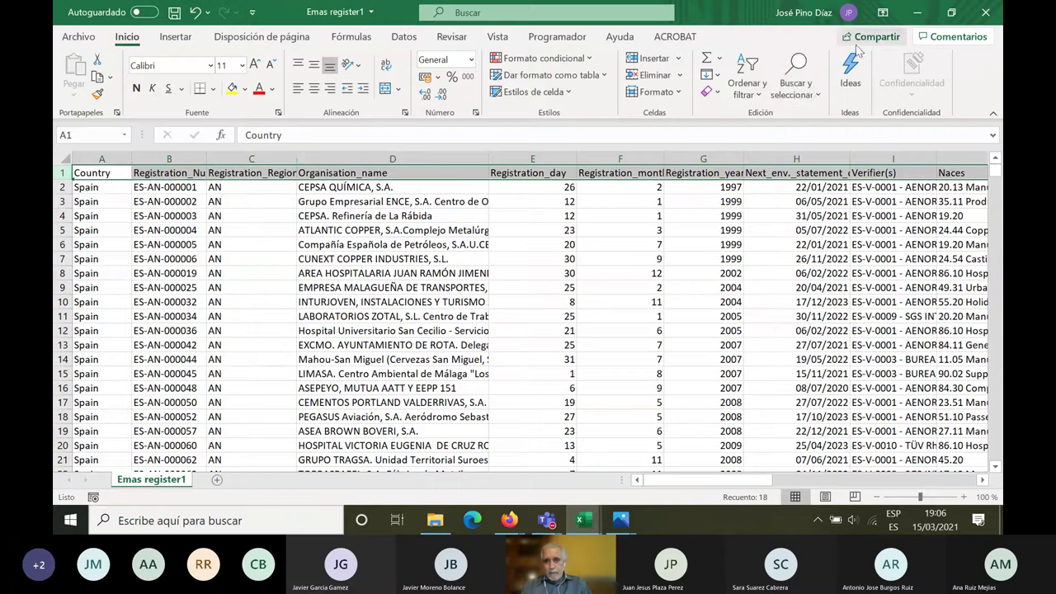
{"action": "left_click", "coordinate": [795, 94]}
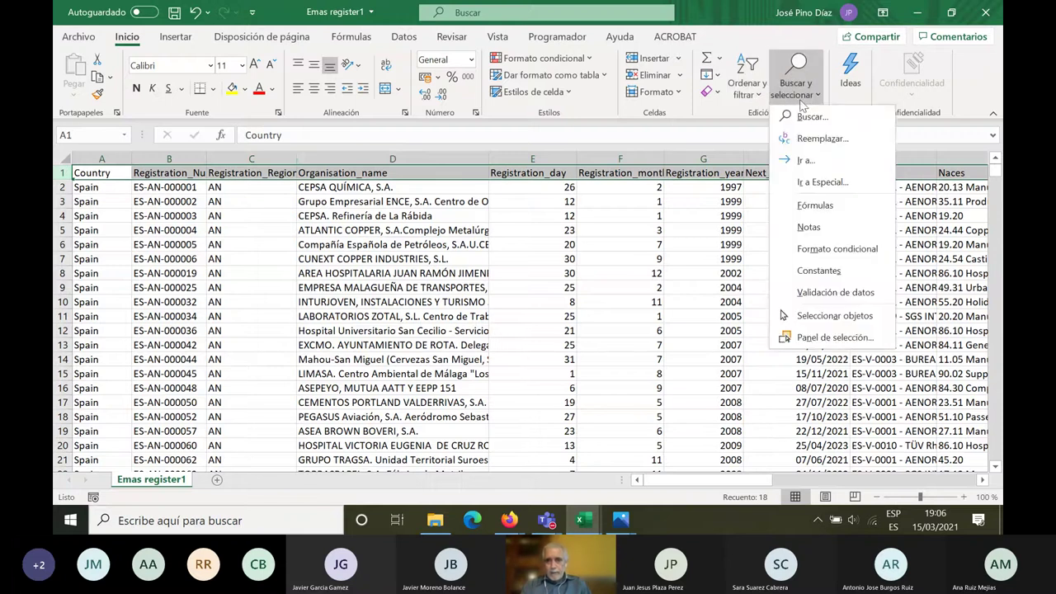
{"action": "left_click", "coordinate": [822, 136]}
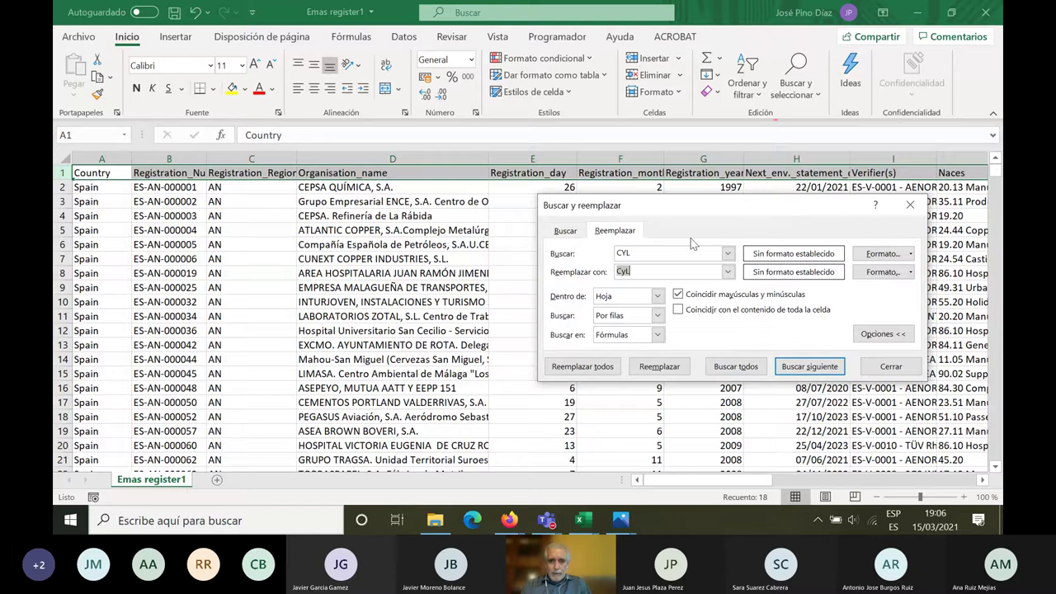
{"action": "double_click", "coordinate": [636, 253]}
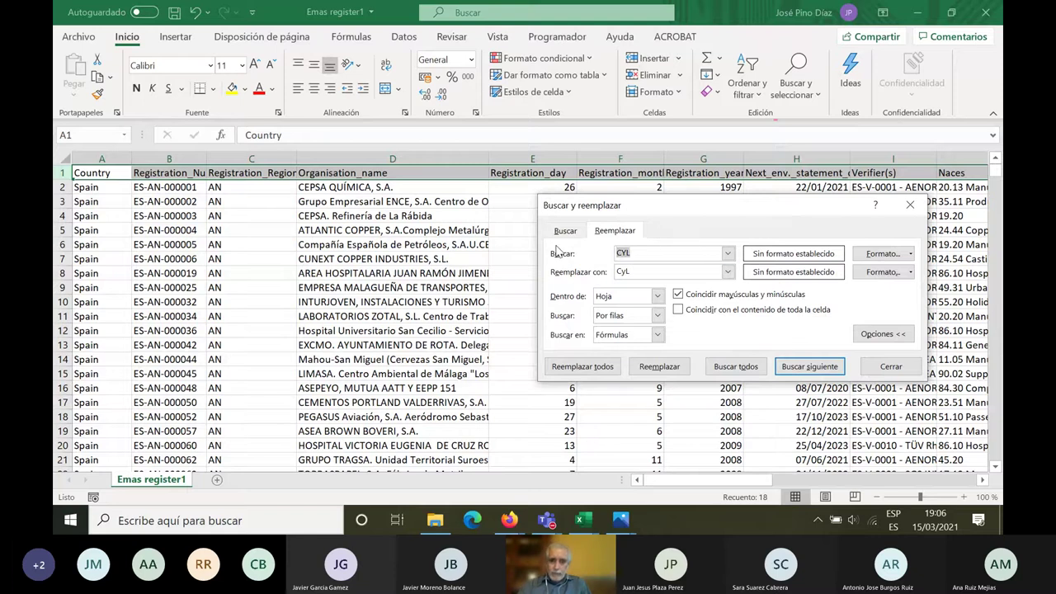
{"action": "key", "text": "Delete"}
{"action": "key", "text": "Tab"}
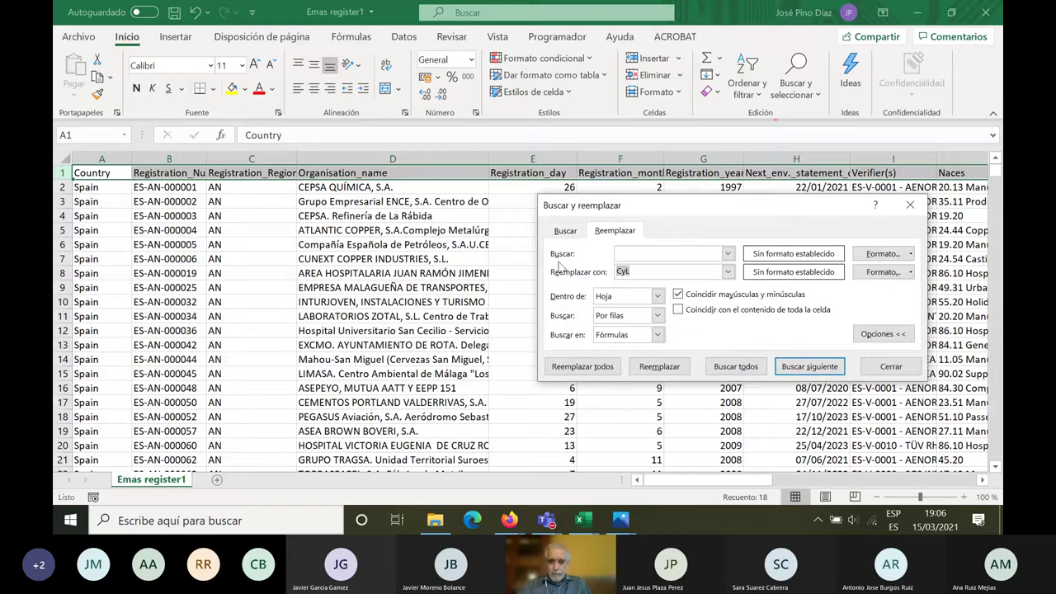
{"action": "key", "text": "Delete"}
{"action": "left_click", "coordinate": [624, 256]}
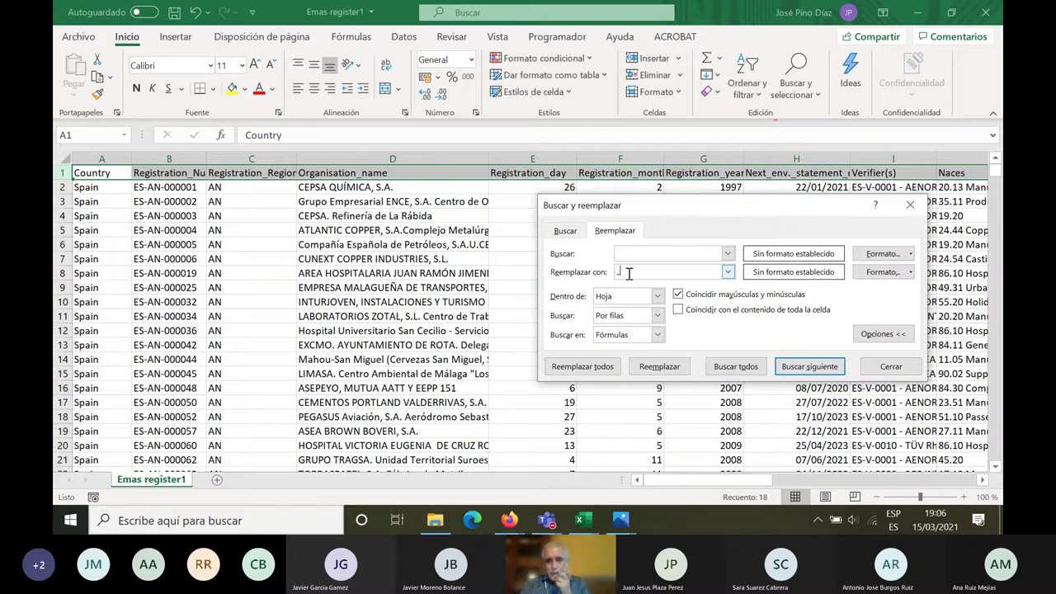
{"action": "left_click", "coordinate": [912, 210]}
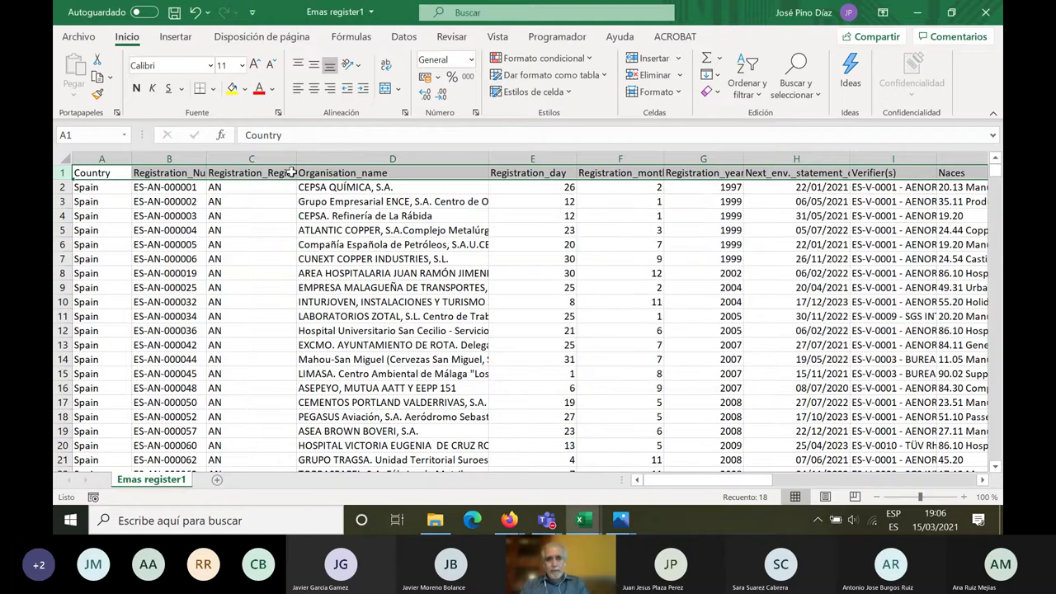
- Switch to the procedure page in Firefox and highlight the third instruction, on creating three new columns from Registration_date
{"action": "mouse_move", "coordinate": [510, 524]}
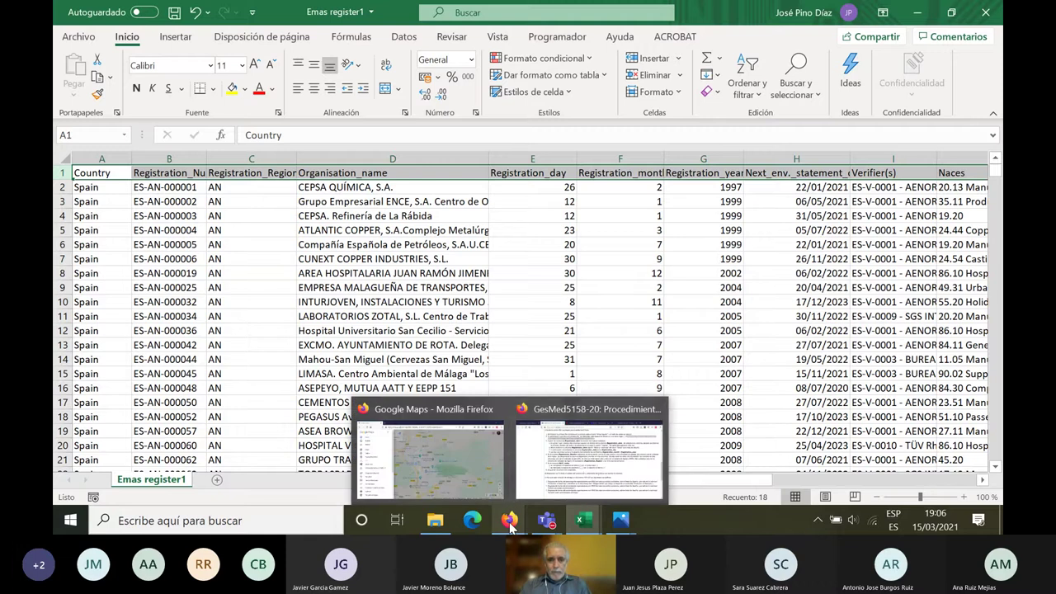
{"action": "left_click", "coordinate": [589, 462]}
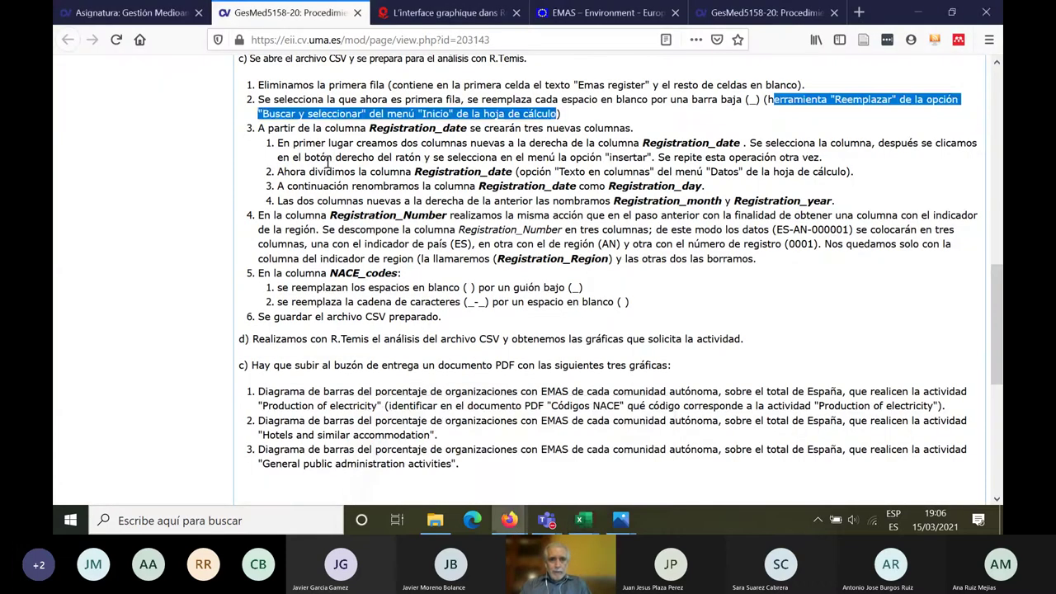
{"action": "left_click_drag", "start_coordinate": [257, 128], "coordinate": [632, 128]}
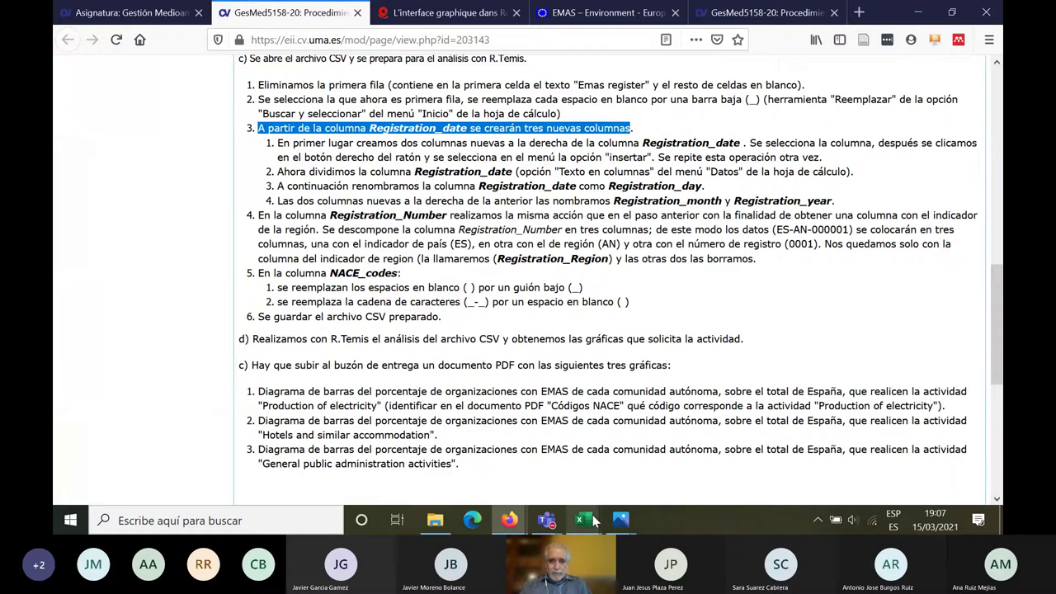
- Return to the Emas register1 workbook in Excel and select the Registration_day column
{"action": "mouse_move", "coordinate": [592, 520]}
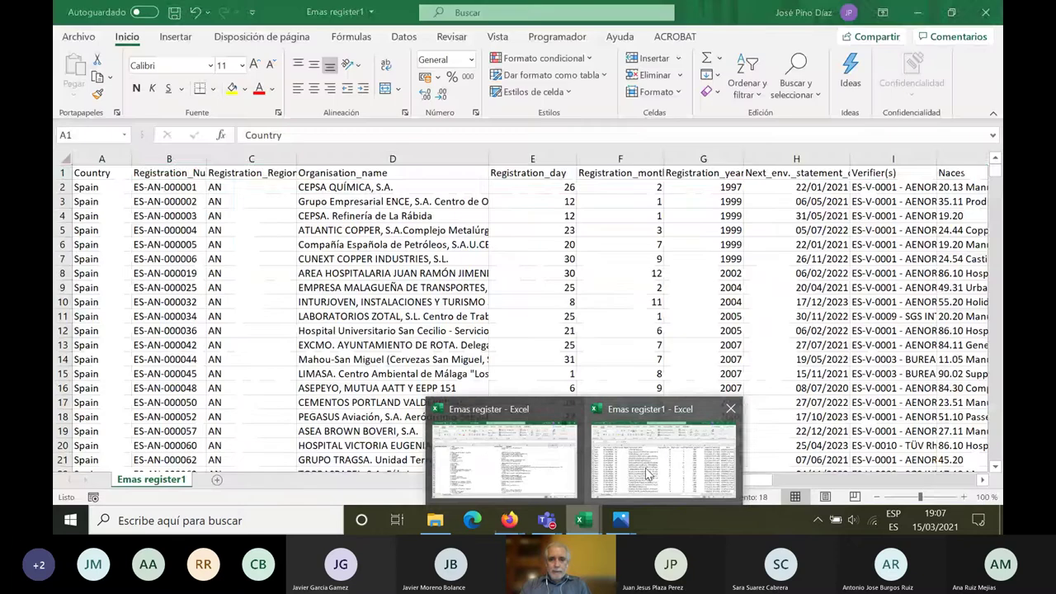
{"action": "left_click", "coordinate": [649, 474]}
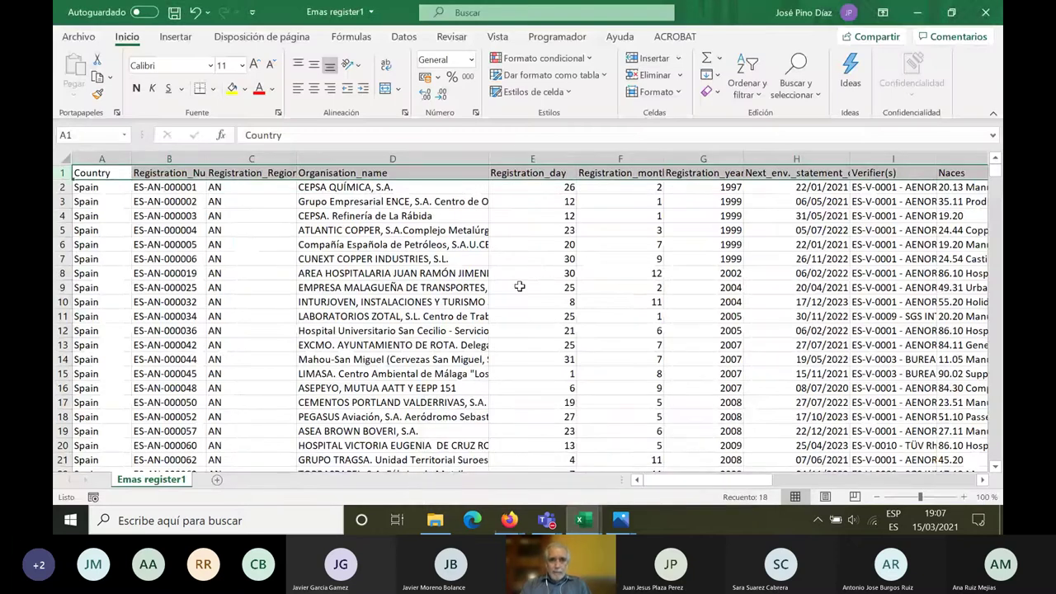
{"action": "left_click", "coordinate": [520, 156]}
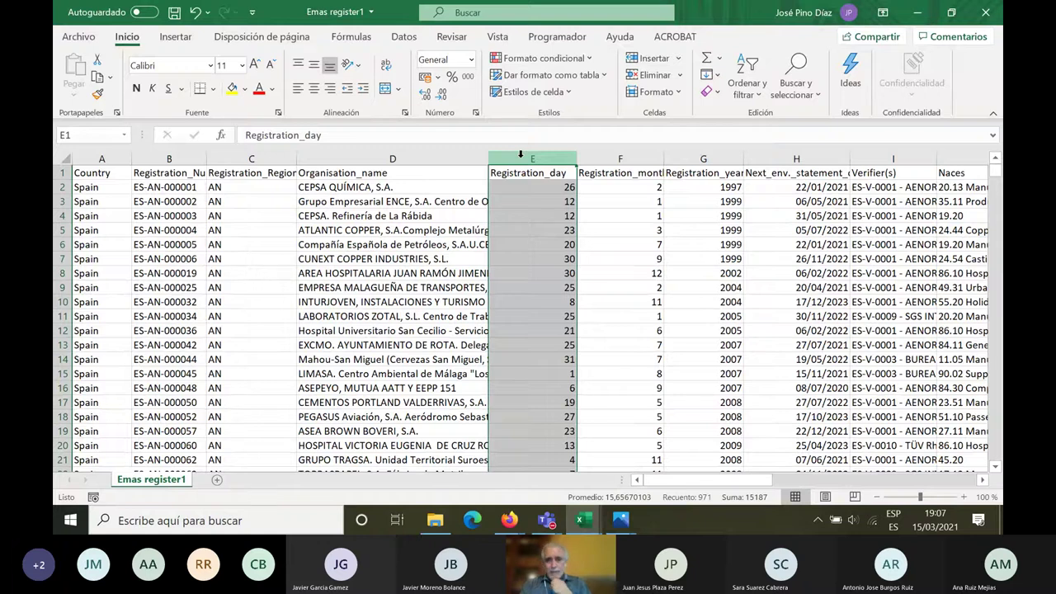
- Open the Emas register CSV file from the 08-03-2020 folder, look over its columns and minimise it
{"action": "mouse_move", "coordinate": [587, 529]}
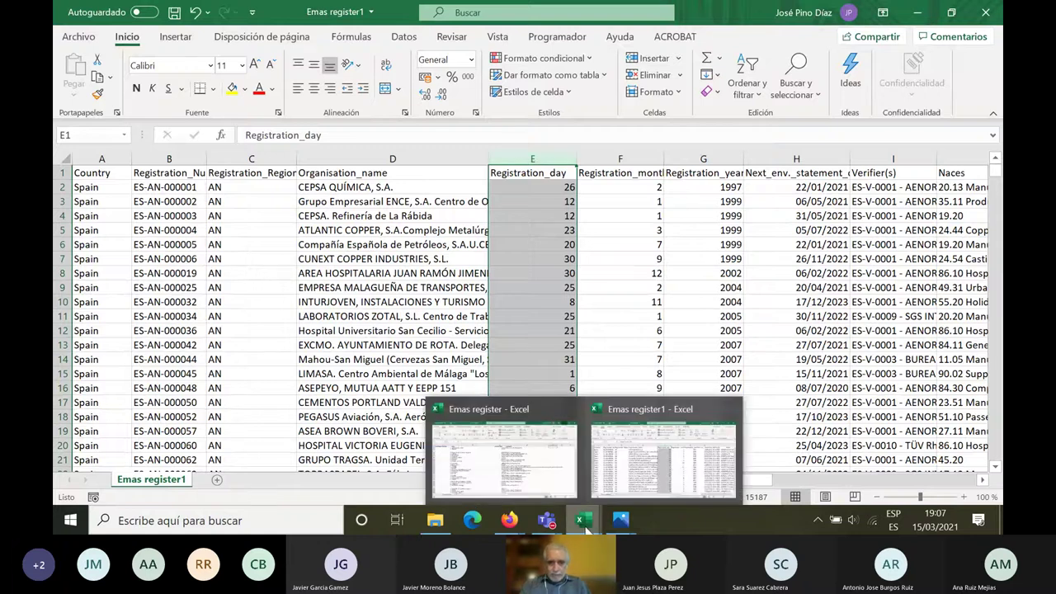
{"action": "left_click", "coordinate": [435, 520]}
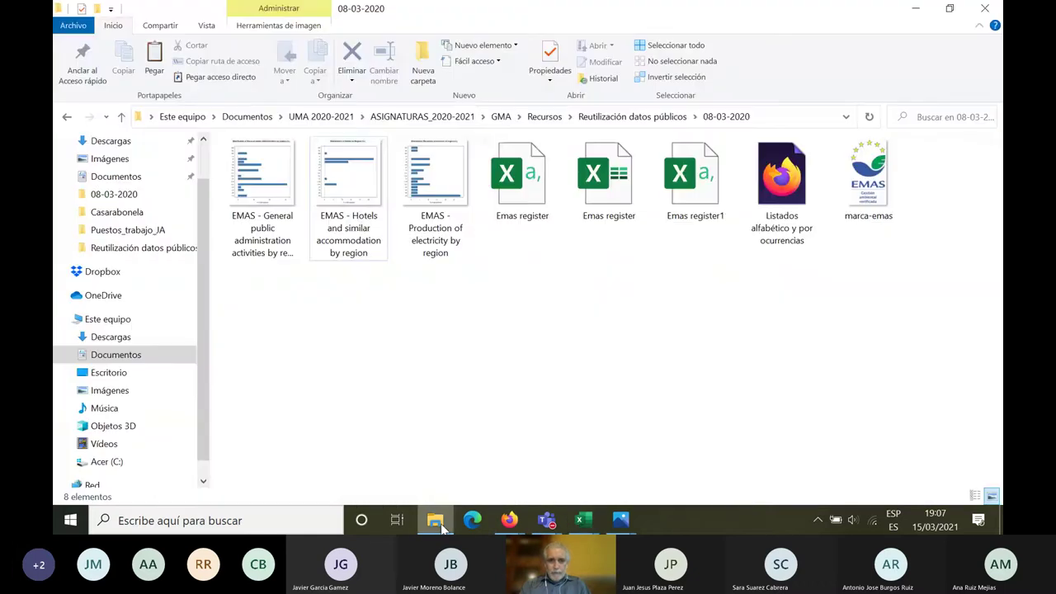
{"action": "double_click", "coordinate": [533, 195]}
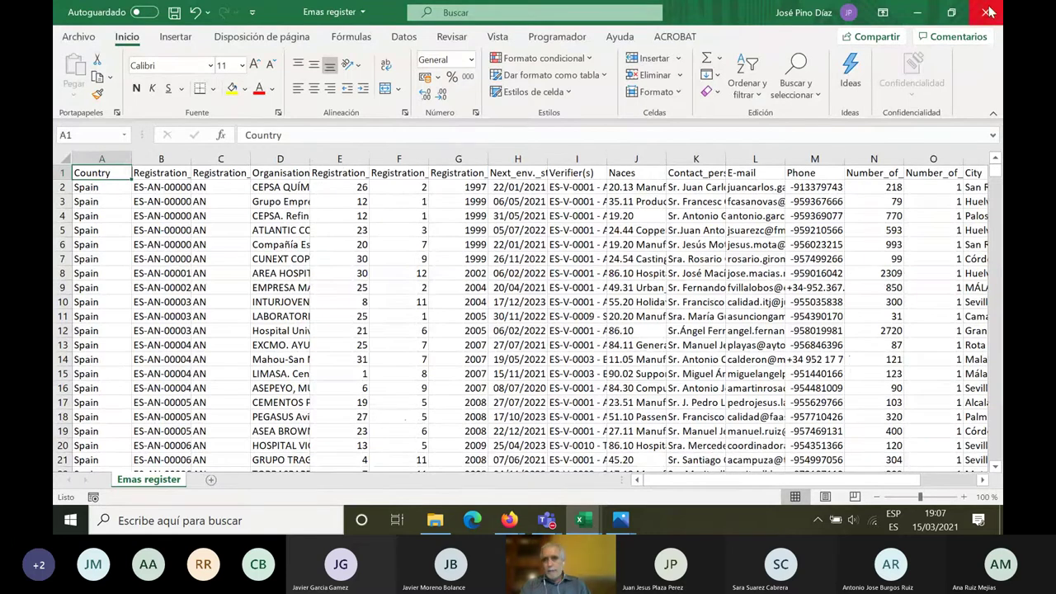
{"action": "left_click", "coordinate": [917, 12]}
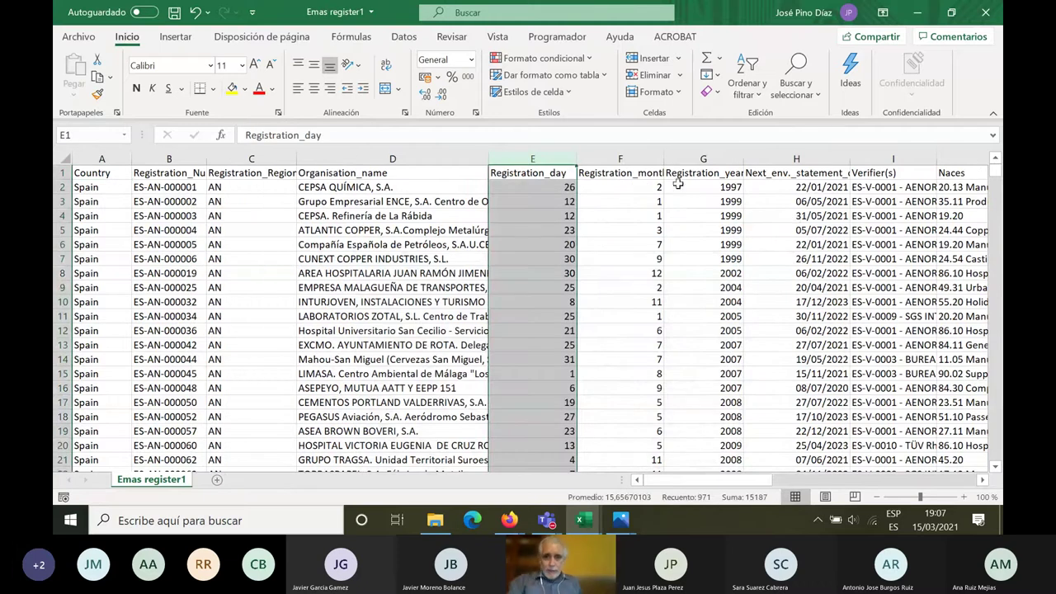
- Inspect the Next_env._statement_date heading in Emas register1 and highlight the full date in cell H2
{"action": "left_click", "coordinate": [765, 173]}
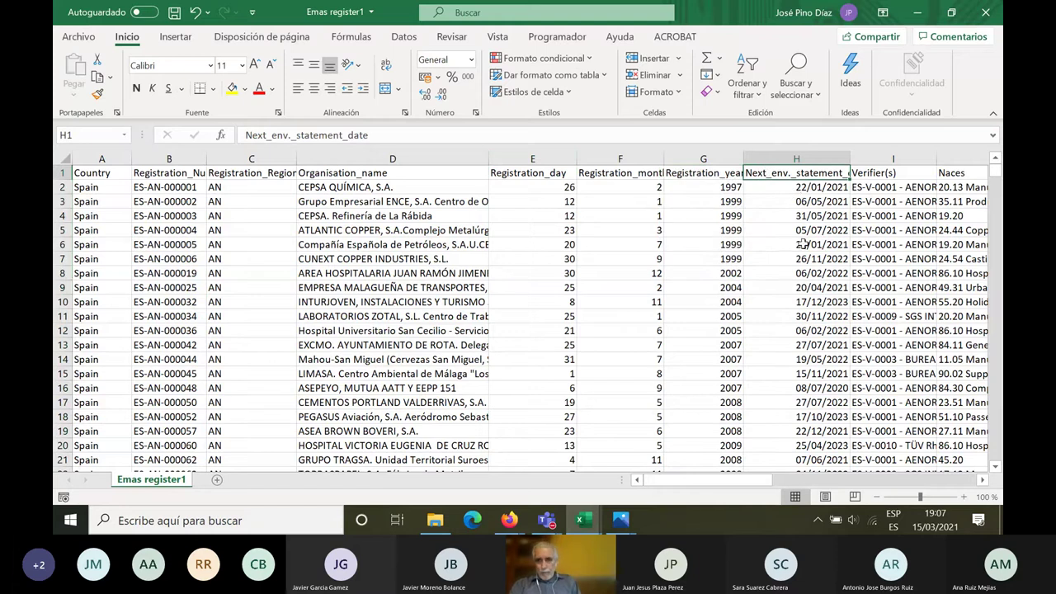
{"action": "left_click", "coordinate": [799, 188]}
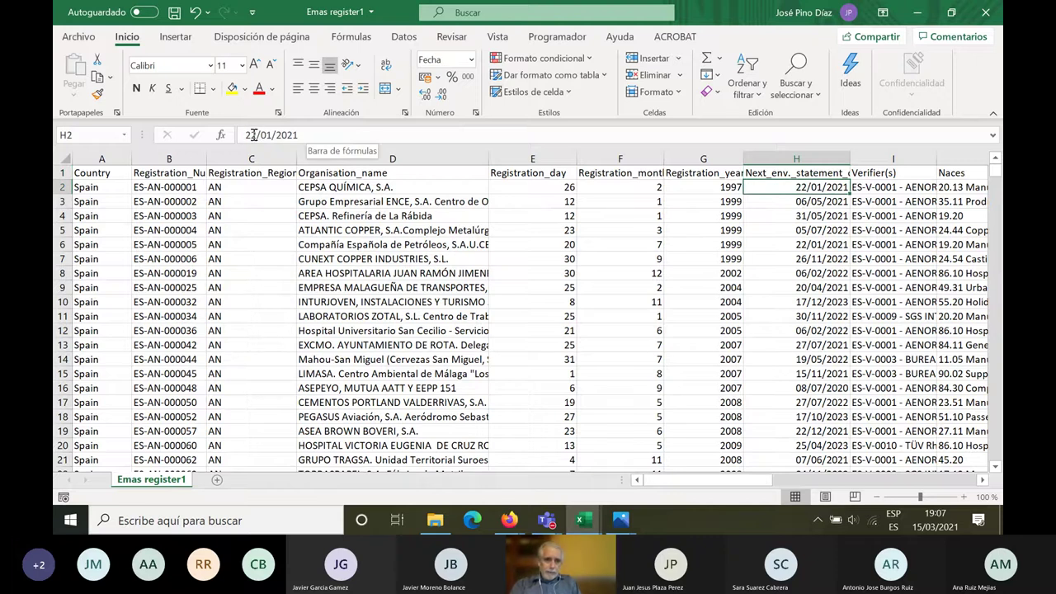
{"action": "left_click_drag", "start_coordinate": [245, 136], "coordinate": [304, 133]}
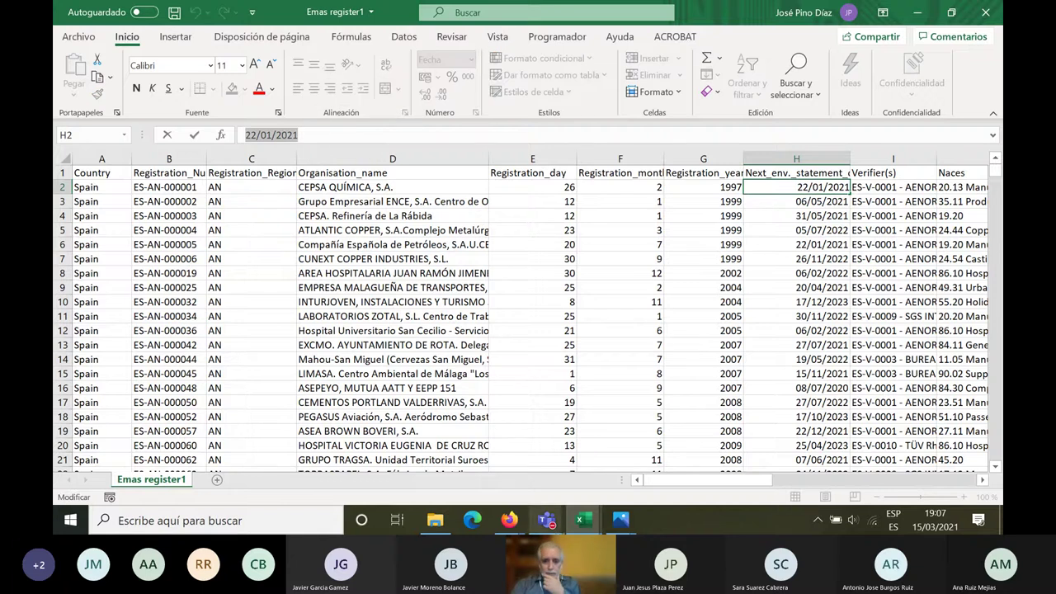
- Switch to the Emas register workbook's Registrations sheet and examine the Registration date heading and its first date in column D
{"action": "mouse_move", "coordinate": [584, 522]}
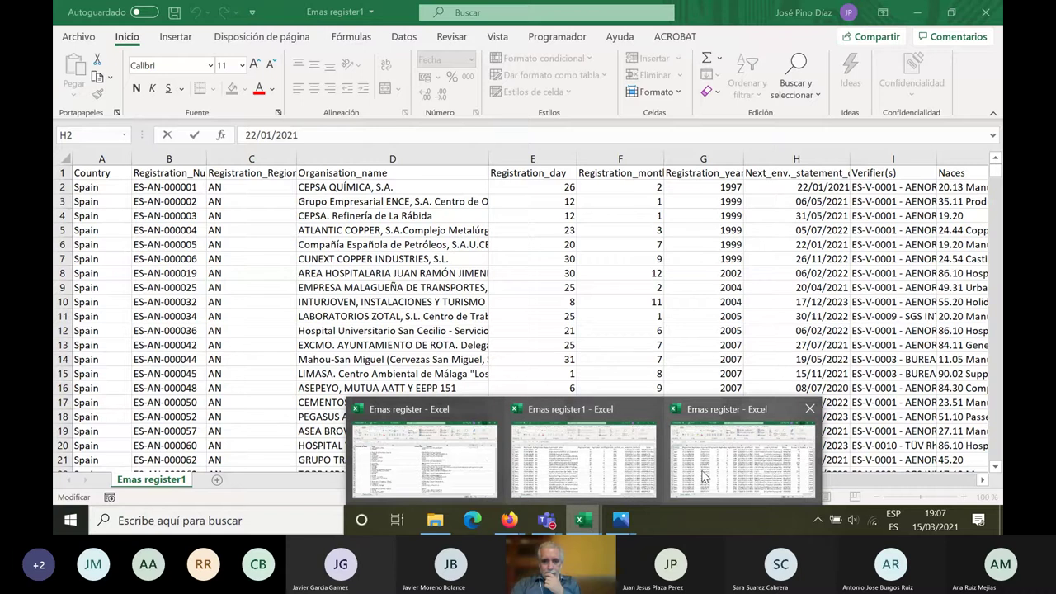
{"action": "mouse_move", "coordinate": [704, 476]}
{"action": "left_click", "coordinate": [742, 474]}
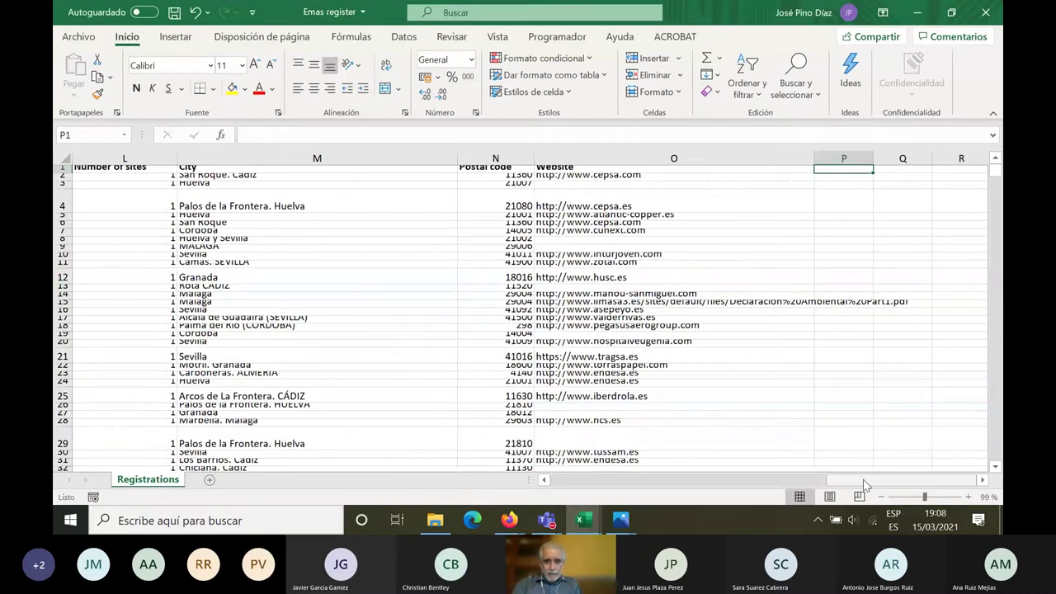
{"action": "left_click_drag", "start_coordinate": [865, 485], "coordinate": [610, 497]}
{"action": "left_click", "coordinate": [558, 167]}
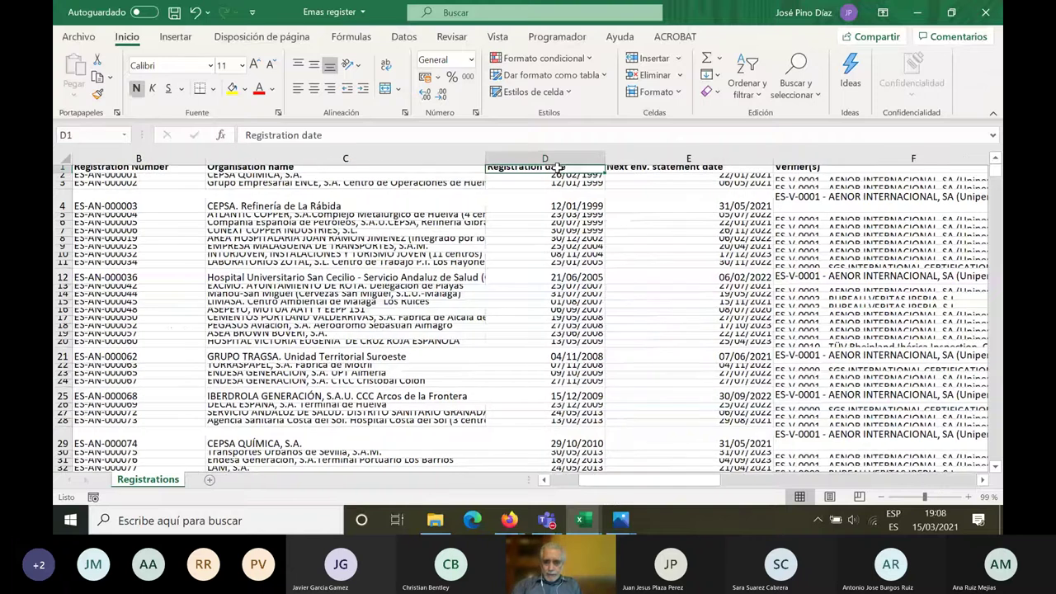
{"action": "key", "text": "Down"}
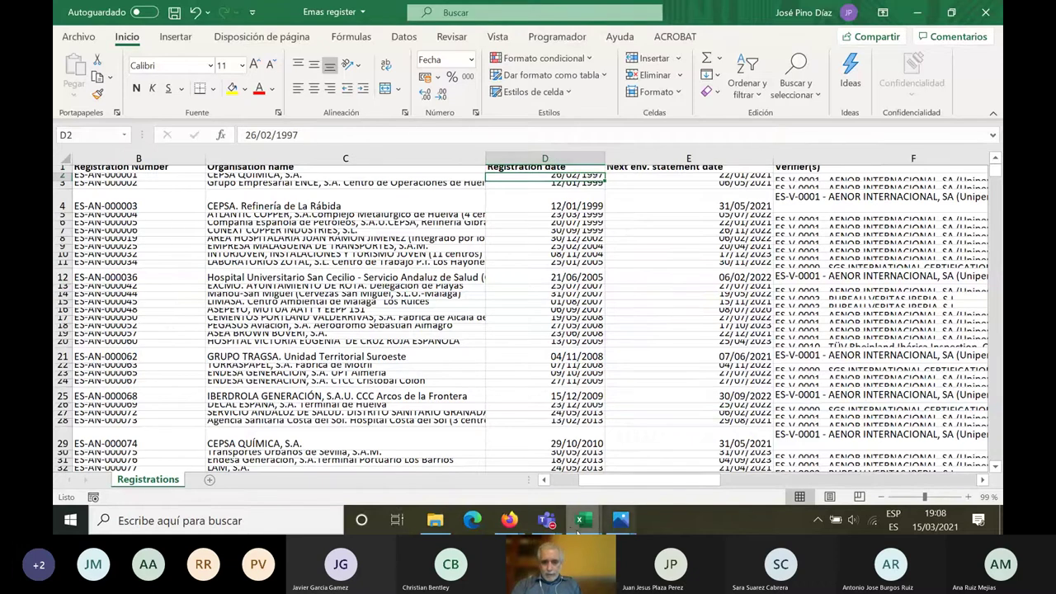
- Compare the open Excel windows in preview and close the Emas register CSV workbook
{"action": "mouse_move", "coordinate": [575, 528]}
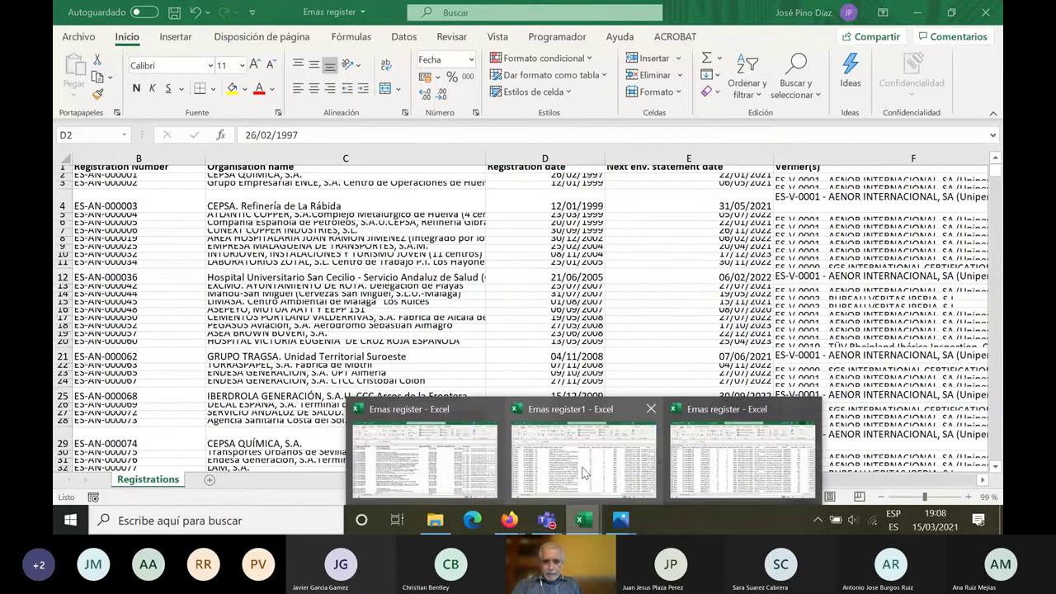
{"action": "mouse_move", "coordinate": [583, 471]}
{"action": "mouse_move", "coordinate": [492, 412]}
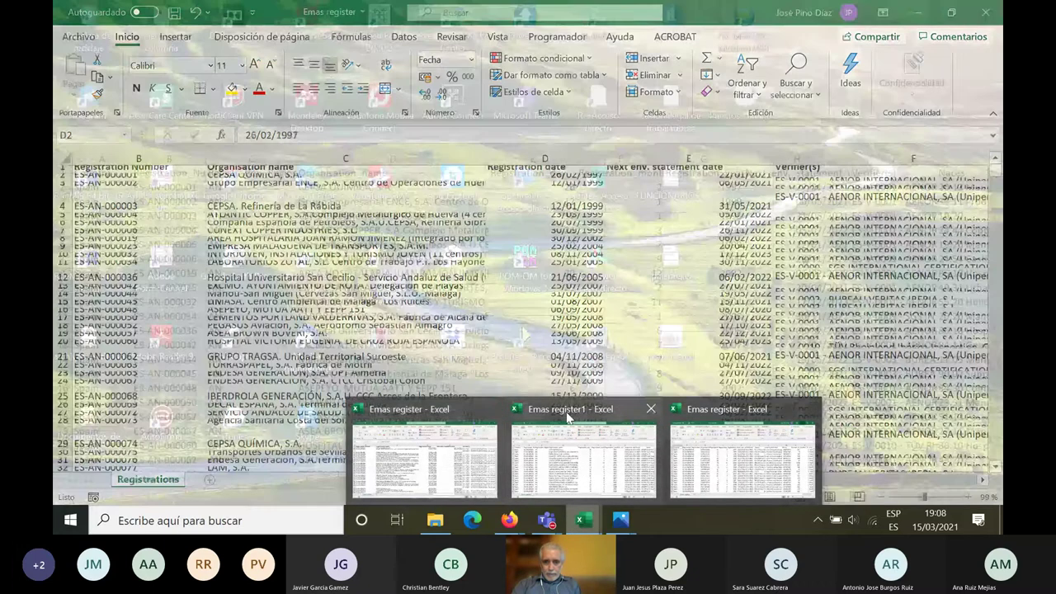
{"action": "mouse_move", "coordinate": [807, 417]}
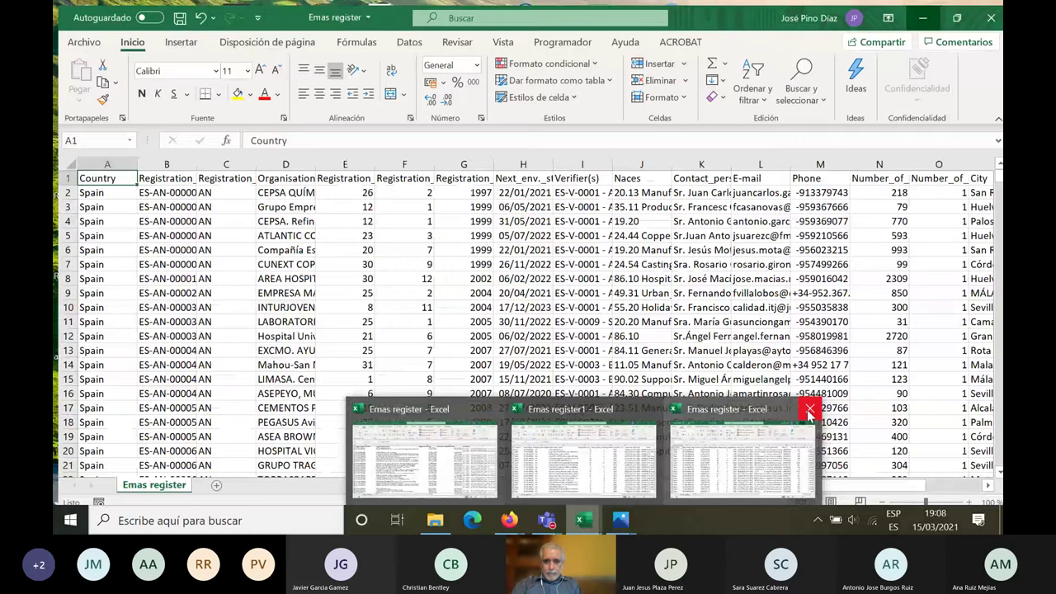
{"action": "left_click", "coordinate": [809, 411]}
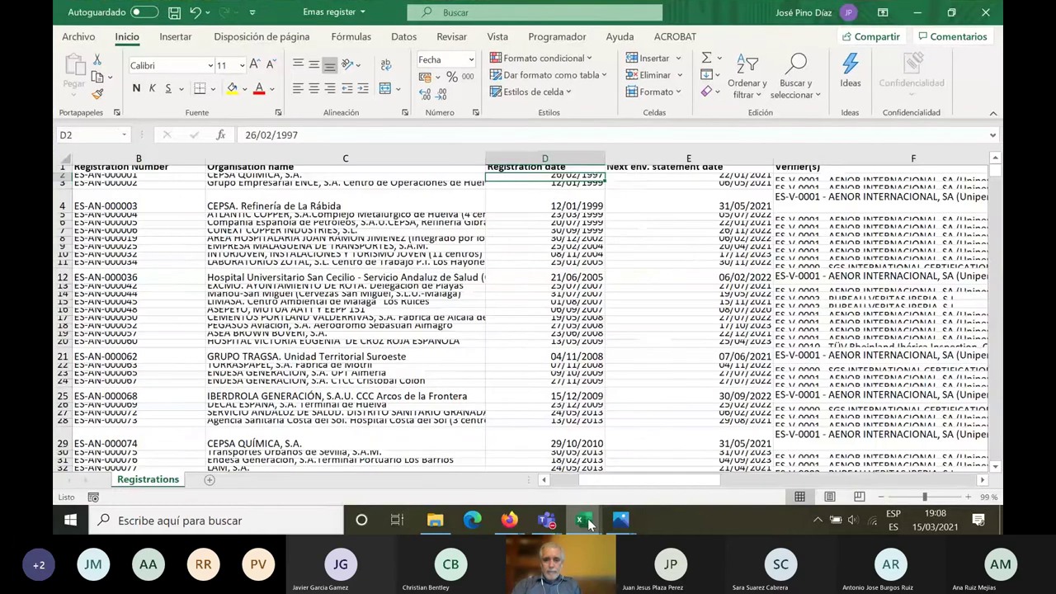
- In Emas register1, start Text to Columns on the Next_env._statement_date column as delimited data, with only "/" as the separator
{"action": "left_click", "coordinate": [635, 477]}
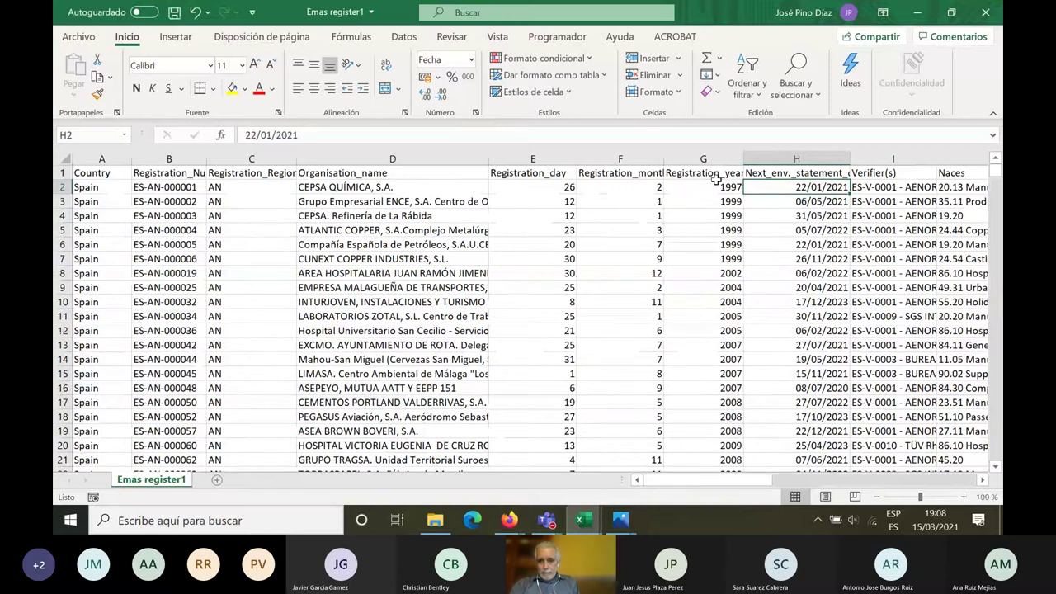
{"action": "left_click", "coordinate": [790, 152]}
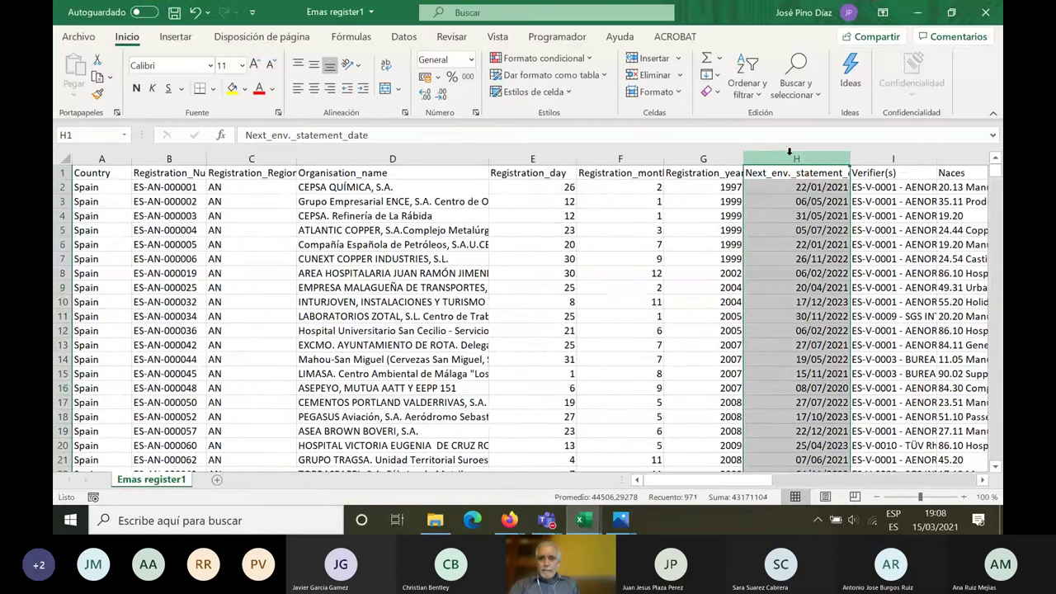
{"action": "left_click", "coordinate": [409, 40]}
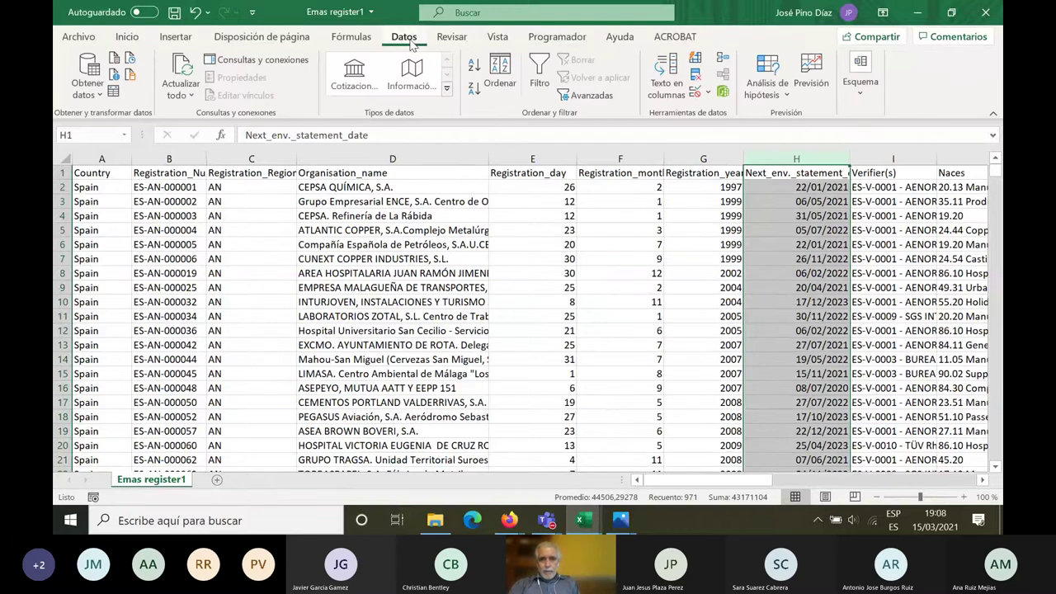
{"action": "left_click", "coordinate": [669, 83]}
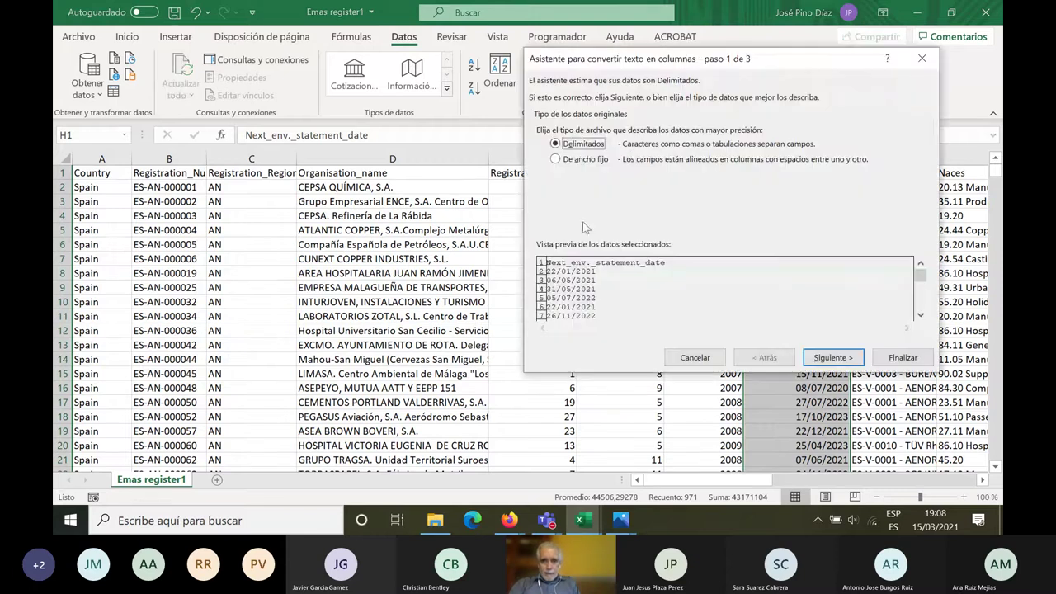
{"action": "left_click", "coordinate": [827, 358]}
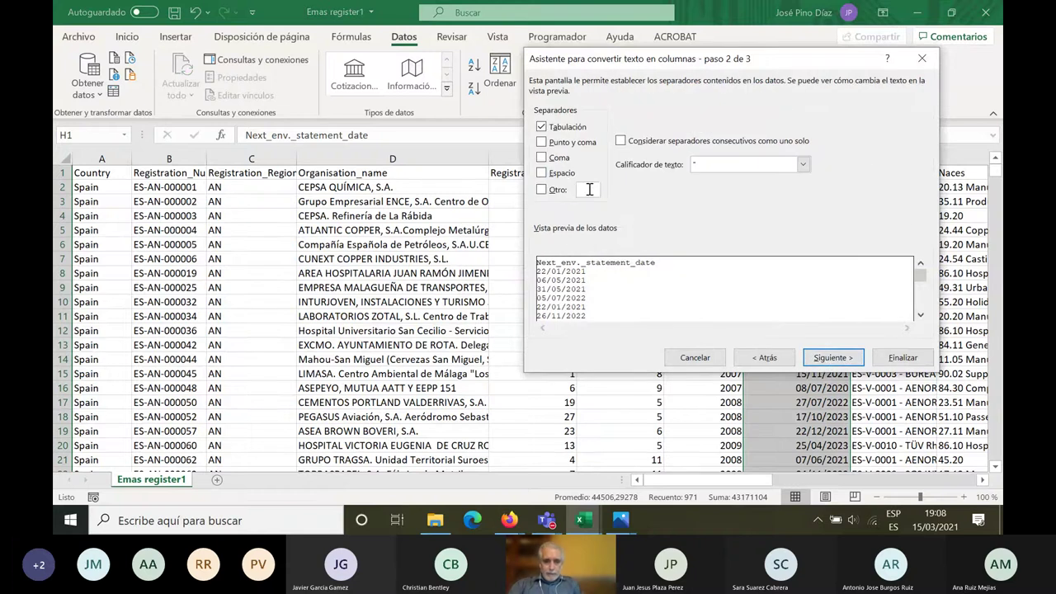
{"action": "key", "text": "Caps_Lock"}
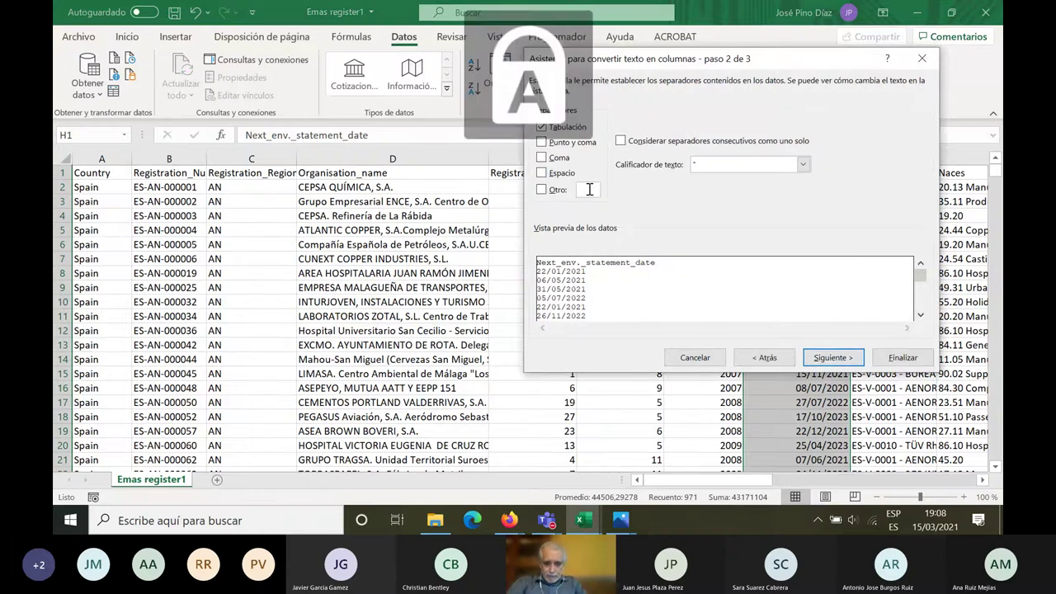
{"action": "type", "text": "7"}
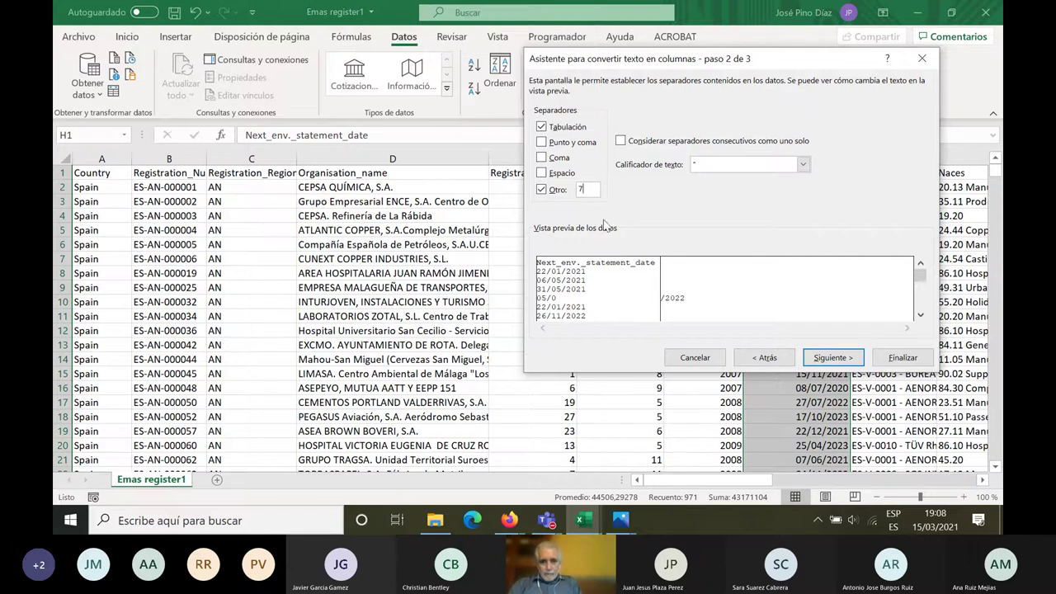
{"action": "left_click", "coordinate": [541, 129]}
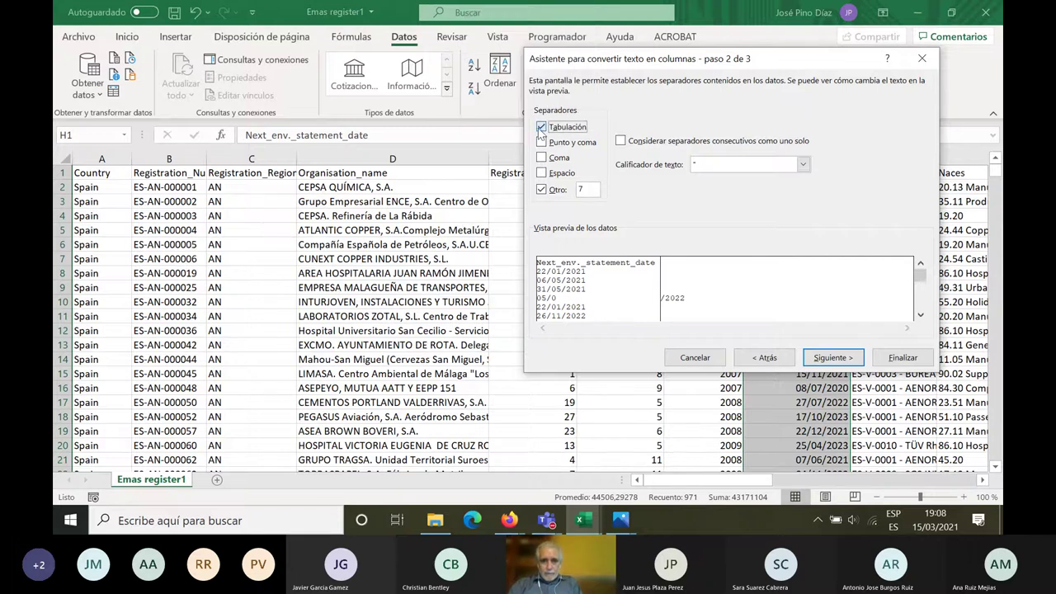
{"action": "double_click", "coordinate": [583, 189]}
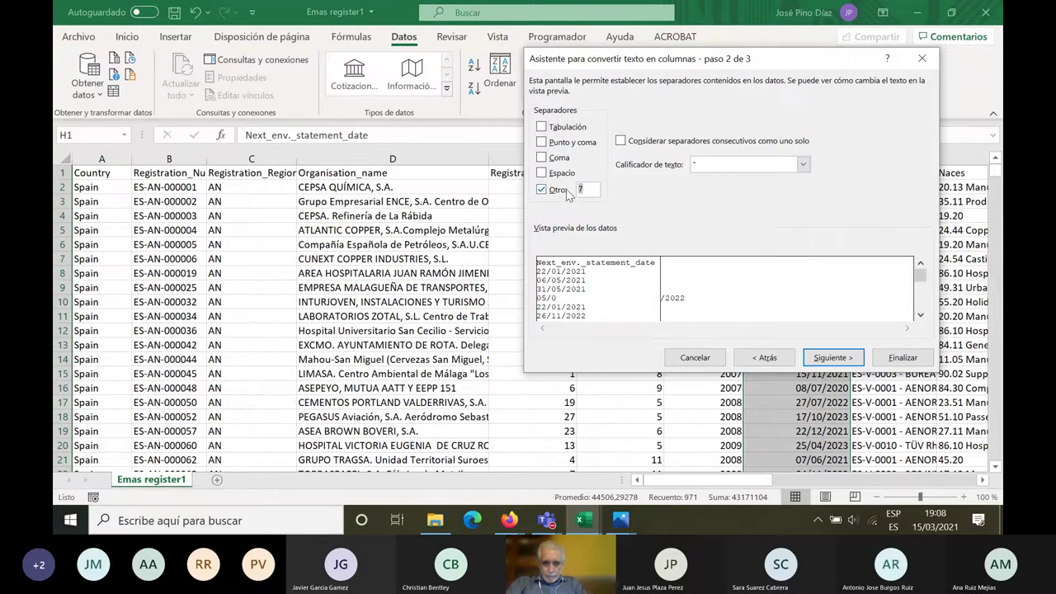
{"action": "type", "text": "/"}
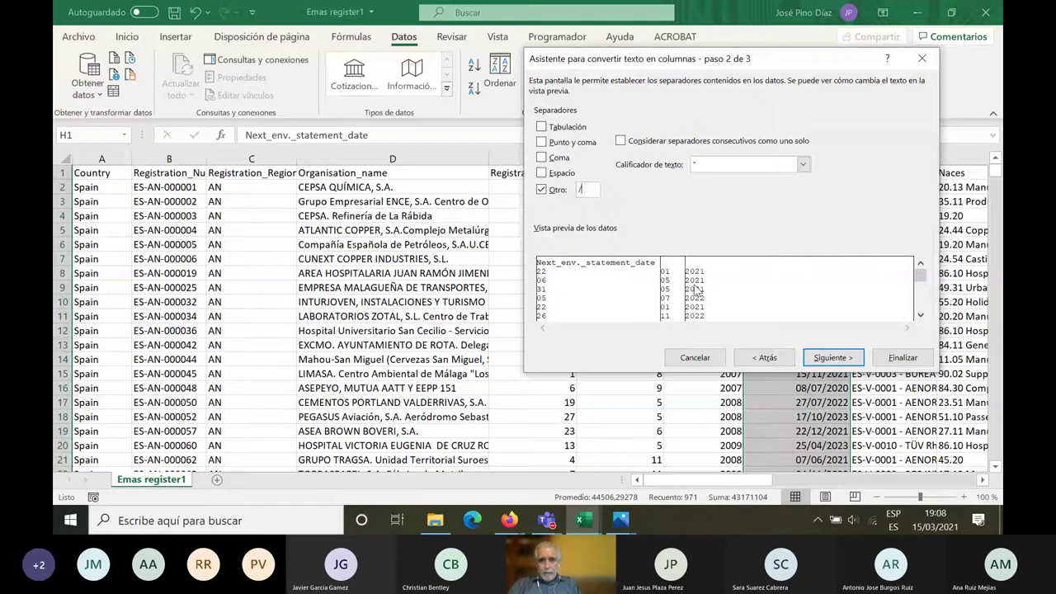
- Set the format of all three split date columns to Text in the conversion wizard, check each one, and cancel the conversion
{"action": "left_click", "coordinate": [830, 358]}
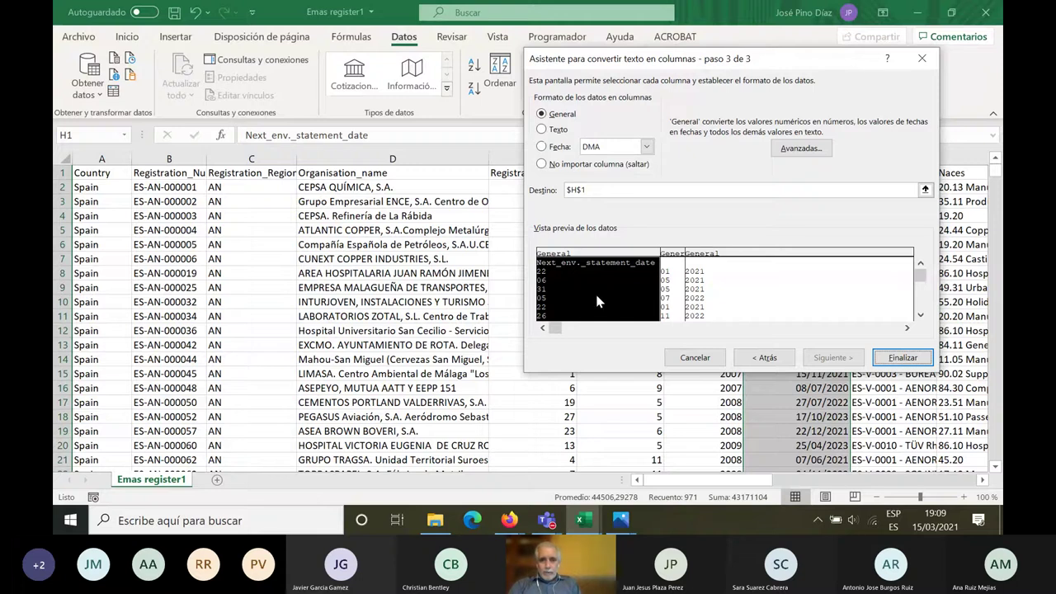
{"action": "left_click", "coordinate": [542, 130]}
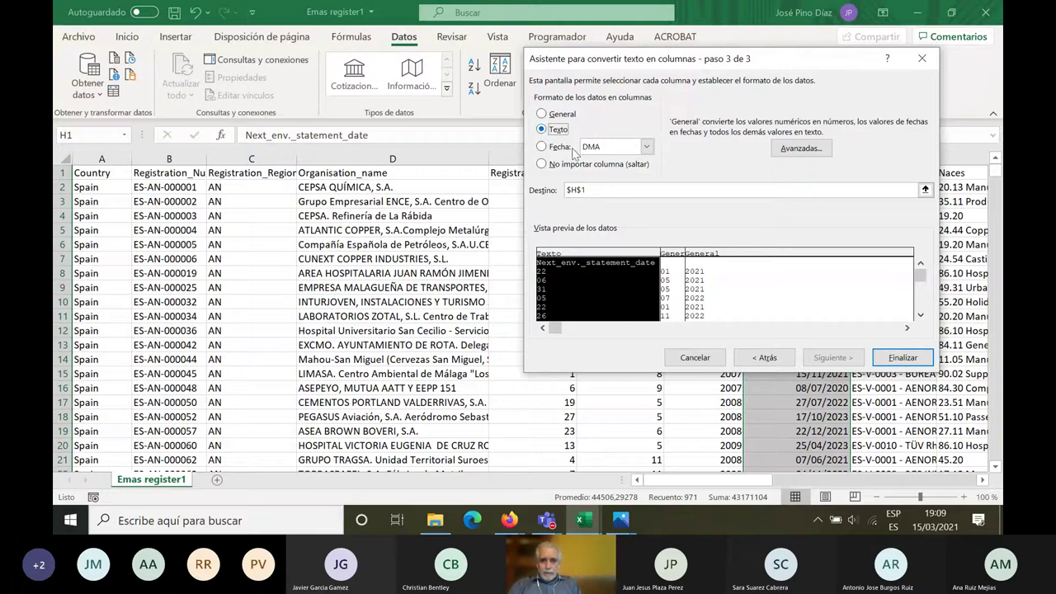
{"action": "left_click", "coordinate": [670, 279]}
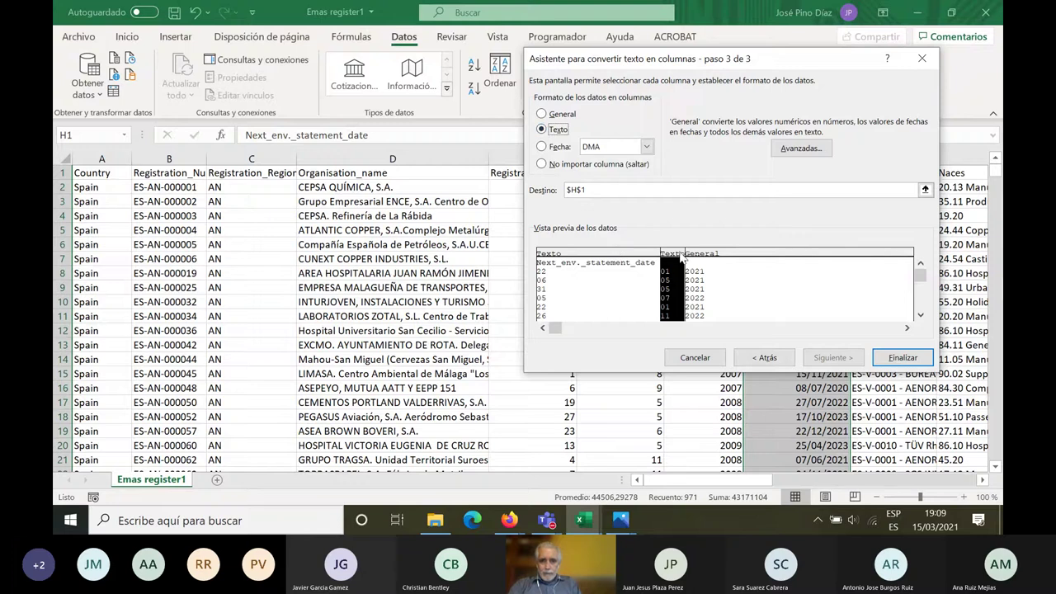
{"action": "left_click", "coordinate": [705, 278]}
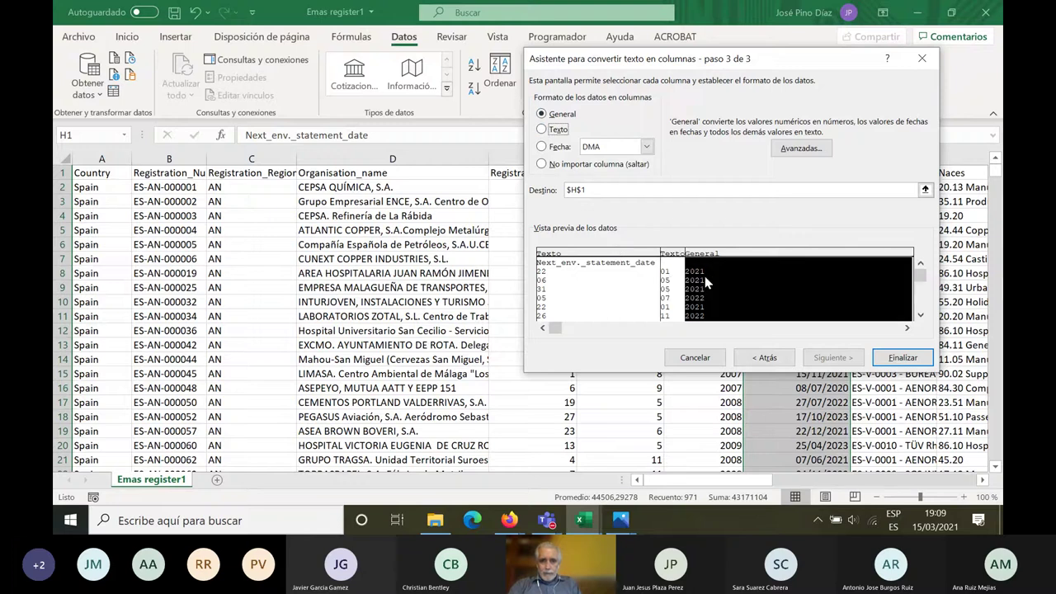
{"action": "left_click", "coordinate": [542, 129]}
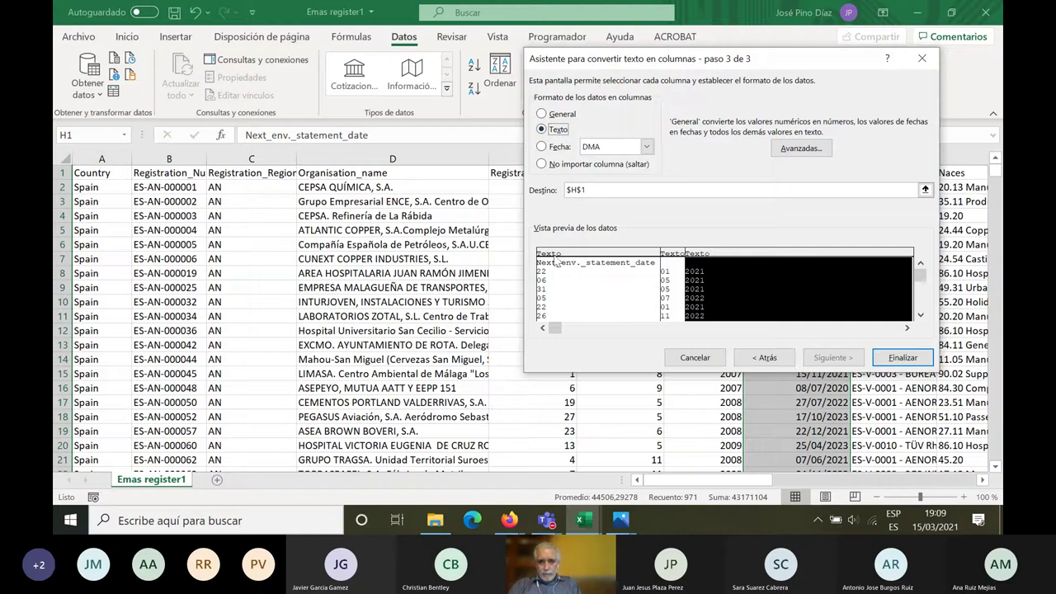
{"action": "left_click", "coordinate": [548, 258]}
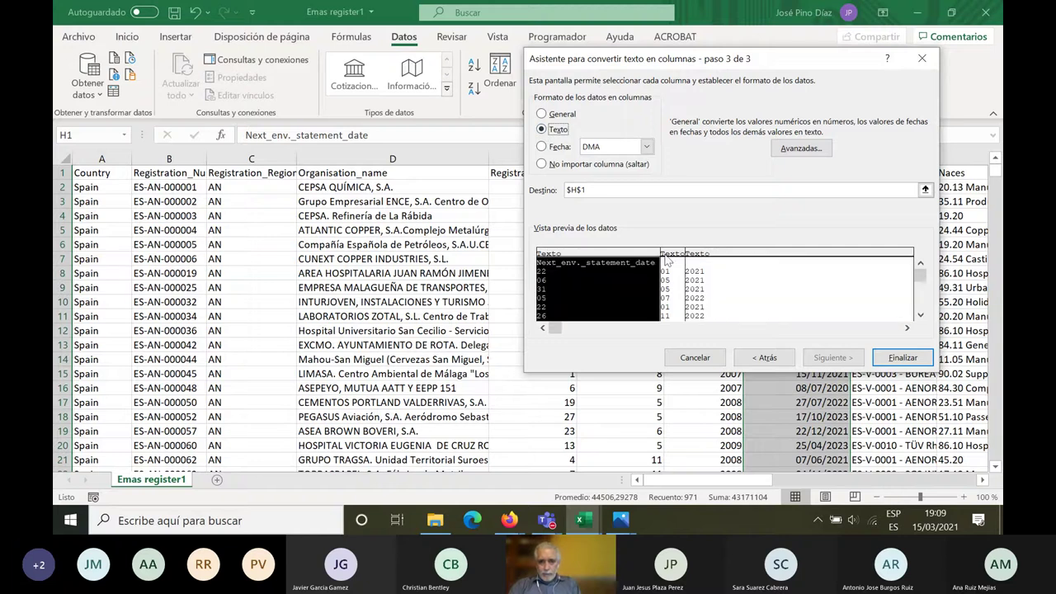
{"action": "left_click", "coordinate": [670, 260]}
{"action": "left_click", "coordinate": [699, 259]}
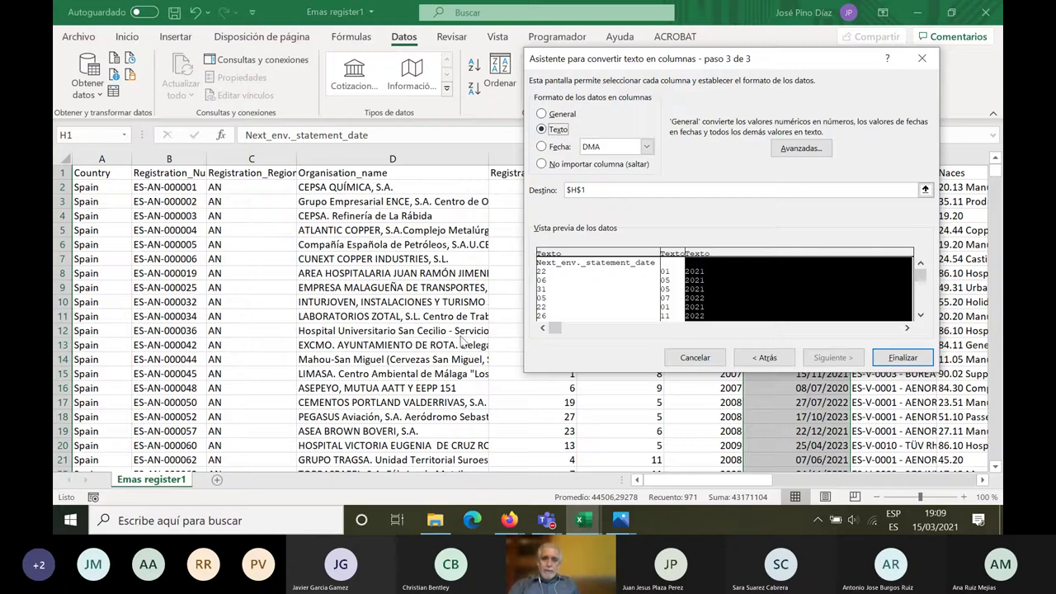
{"action": "left_click", "coordinate": [922, 62]}
- Highlight the Registration_day, Registration_month and Registration_year cells in rows 1 to 21, then the range from Next_env._statement_date to Naces
{"action": "left_click", "coordinate": [514, 176]}
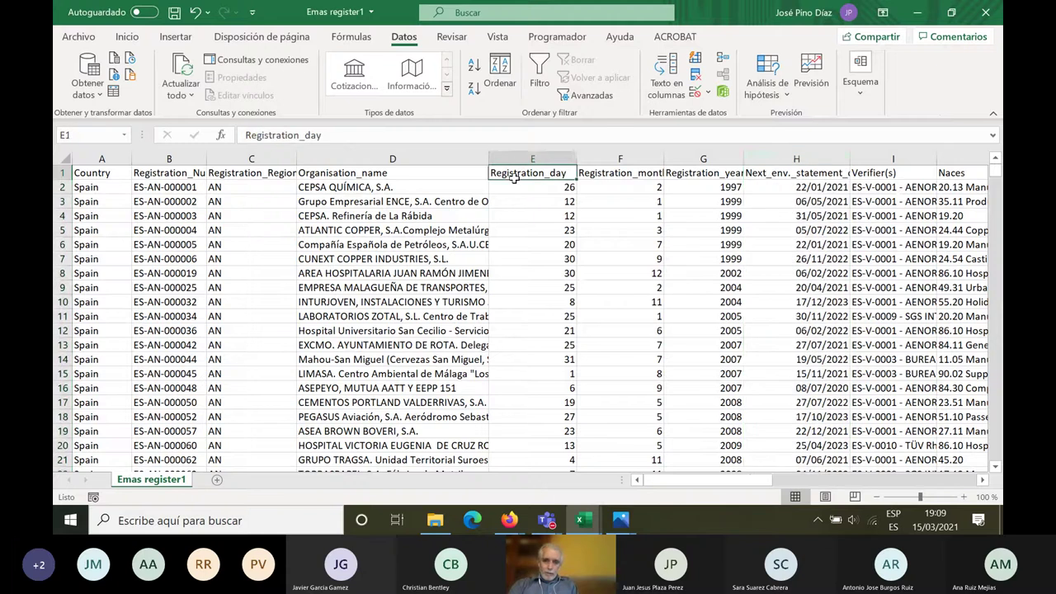
{"action": "left_click_drag", "start_coordinate": [514, 176], "coordinate": [737, 459]}
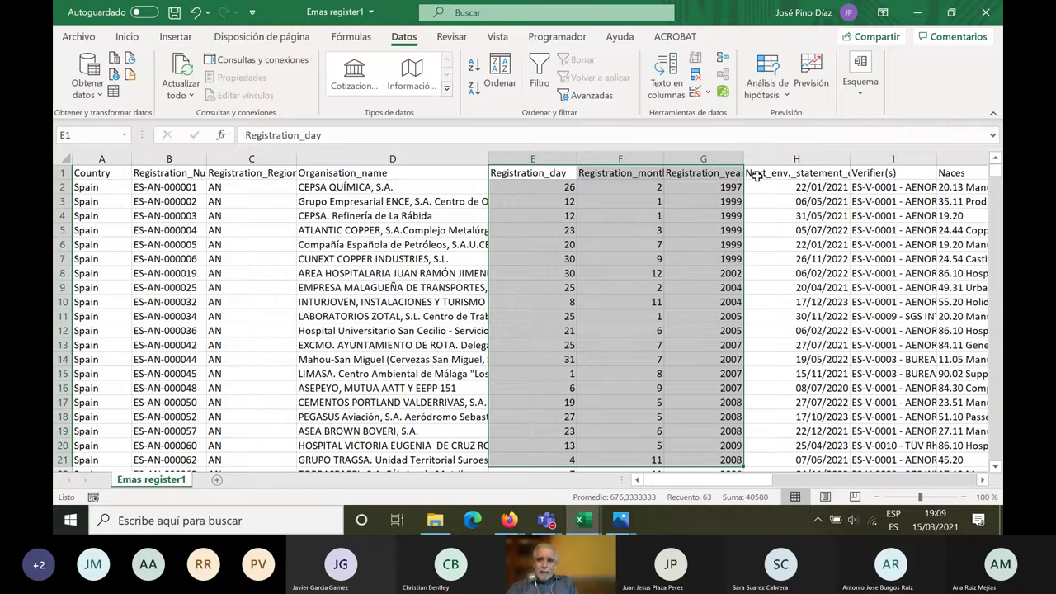
{"action": "left_click_drag", "start_coordinate": [756, 175], "coordinate": [941, 471]}
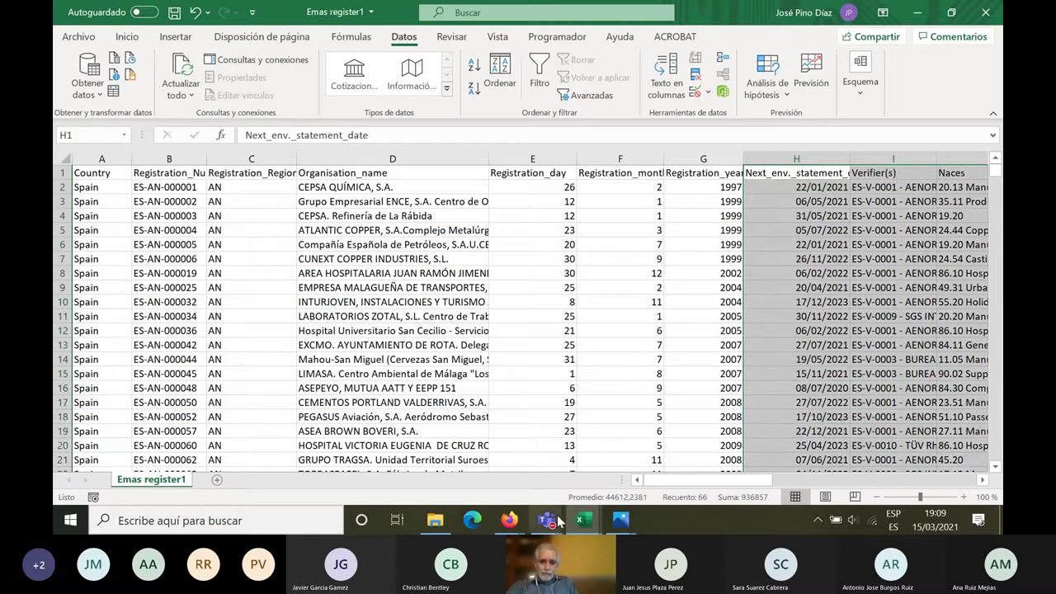
- Switch to the GesMed5158-20 procedure page in Firefox and review the instructions for inserting two columns and splitting Registration_date with Text to Columns
{"action": "left_click", "coordinate": [510, 526]}
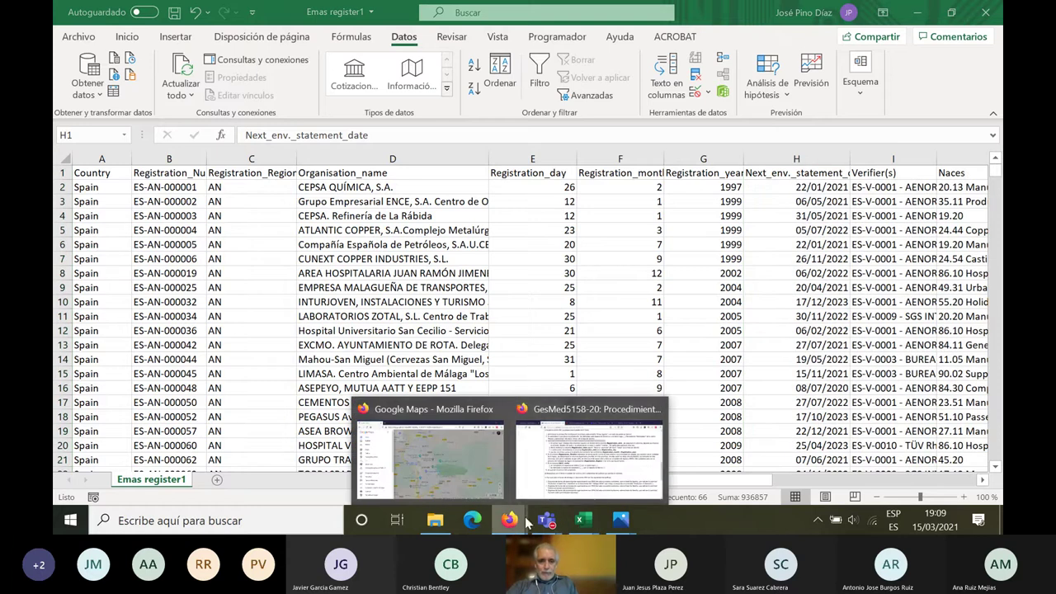
{"action": "left_click", "coordinate": [598, 493]}
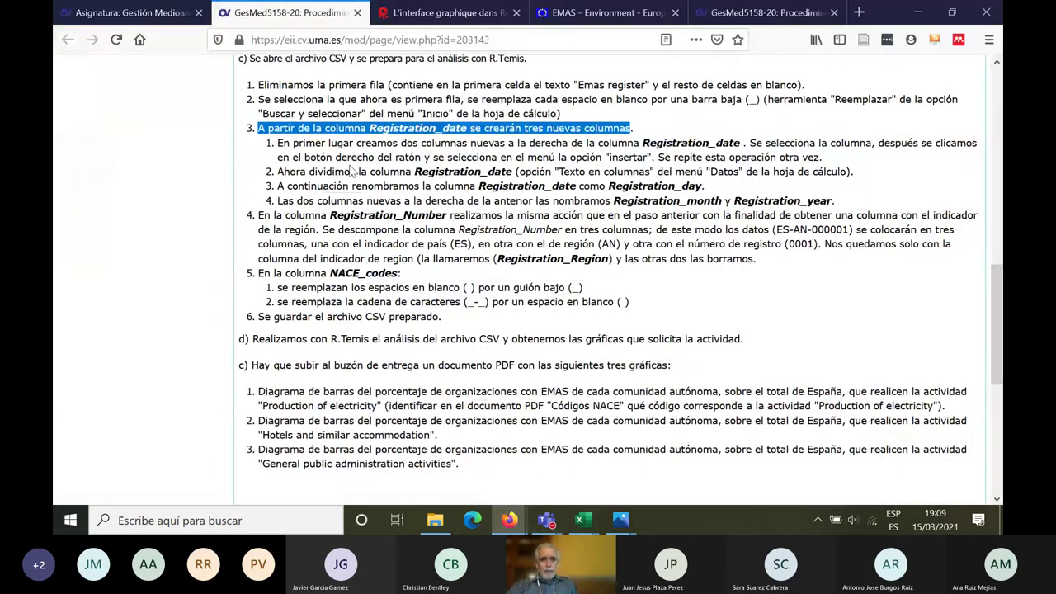
{"action": "left_click_drag", "start_coordinate": [277, 143], "coordinate": [830, 160]}
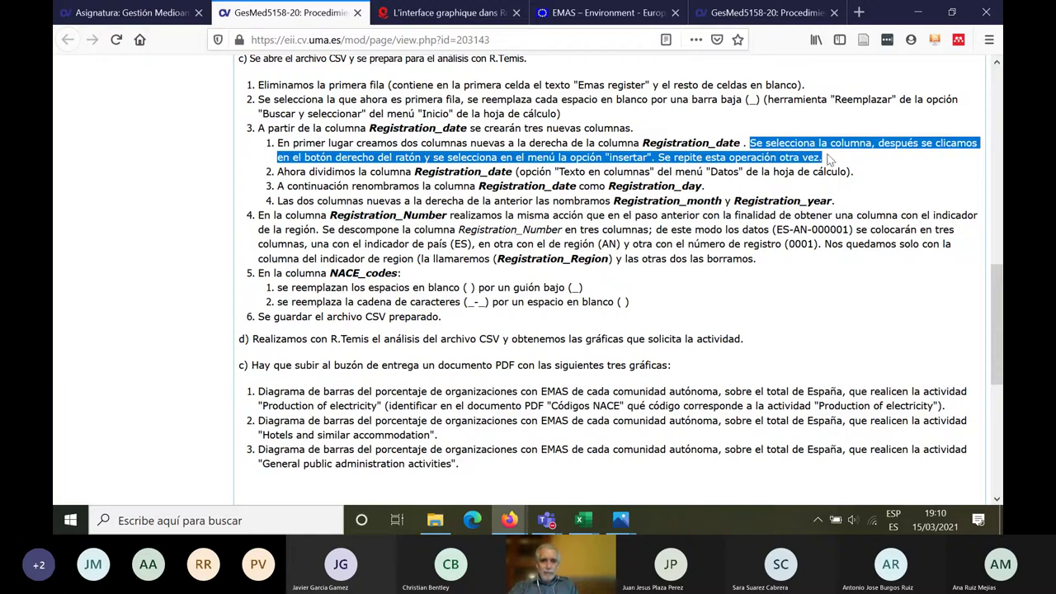
{"action": "left_click", "coordinate": [279, 175]}
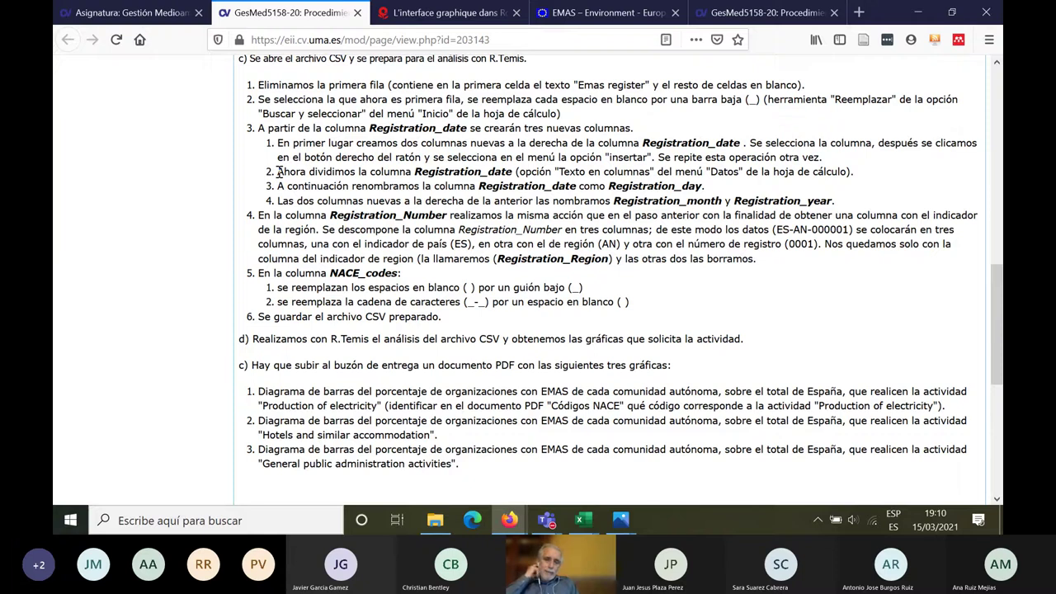
{"action": "left_click_drag", "start_coordinate": [643, 142], "coordinate": [746, 142]}
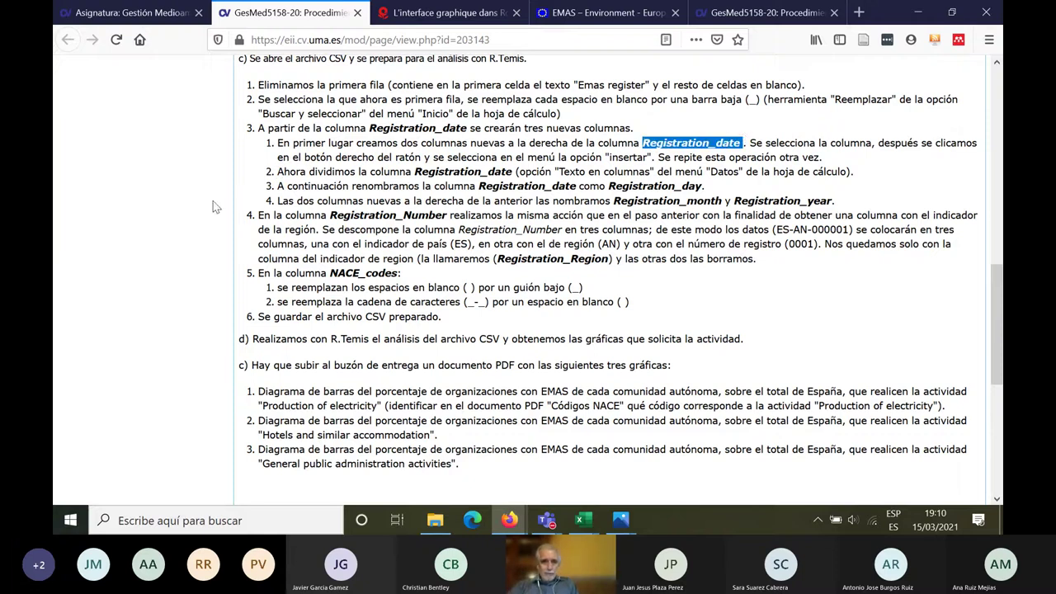
{"action": "left_click", "coordinate": [280, 171]}
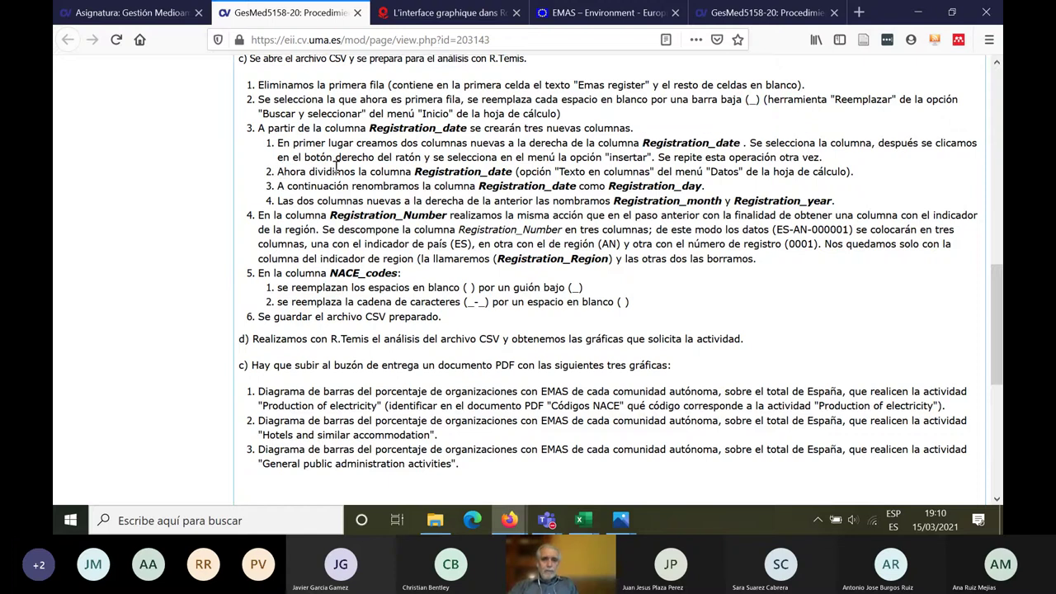
{"action": "left_click_drag", "start_coordinate": [415, 171], "coordinate": [516, 172]}
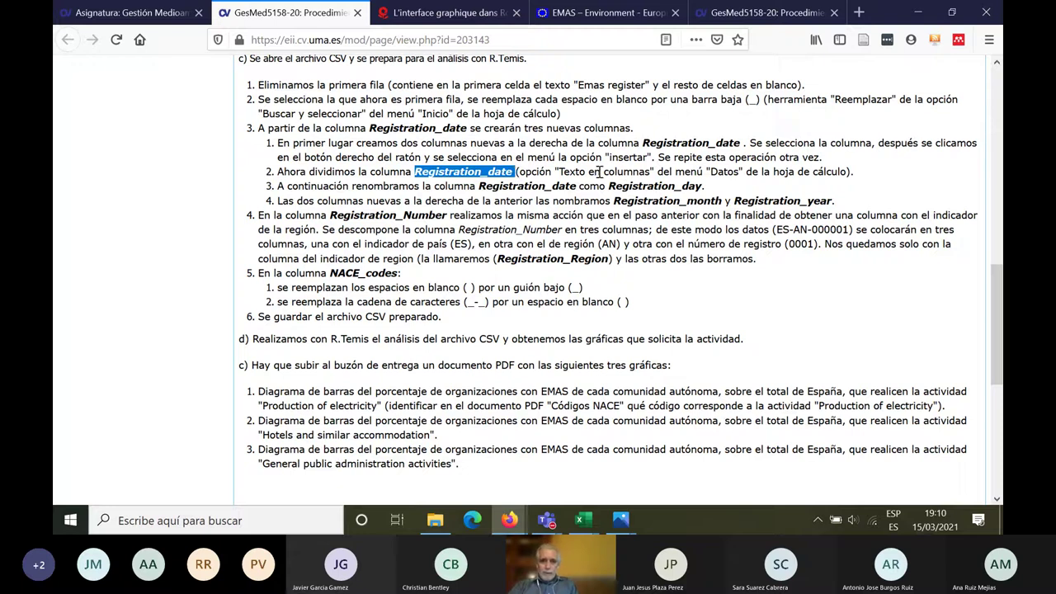
{"action": "left_click_drag", "start_coordinate": [600, 172], "coordinate": [736, 172]}
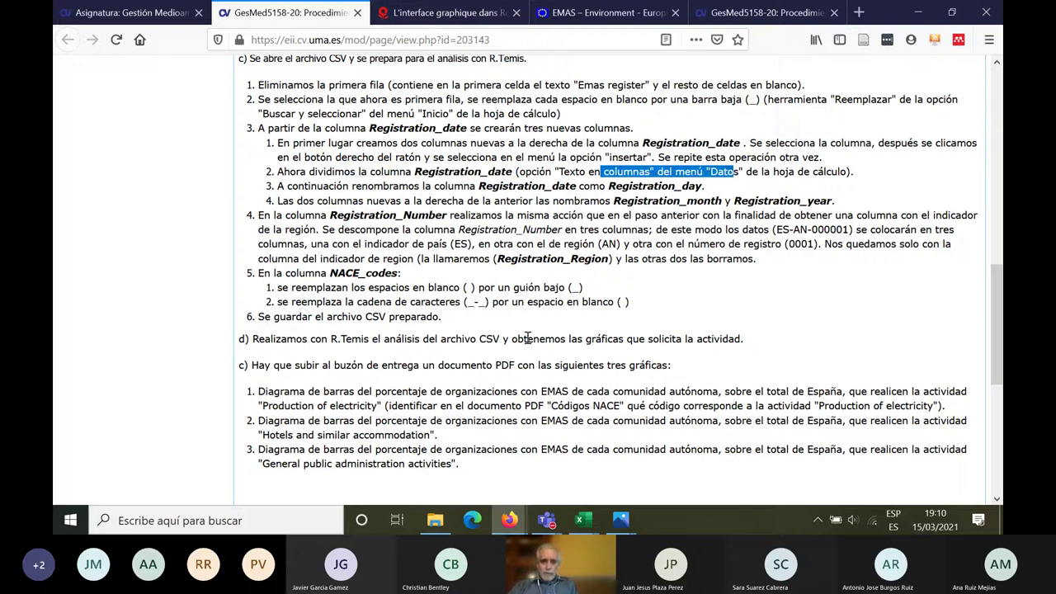
- Return to Emas register1 in Excel, bring up the Text to Columns wizard for the Next_env._statement_date column, and cancel it
{"action": "left_click", "coordinate": [582, 519]}
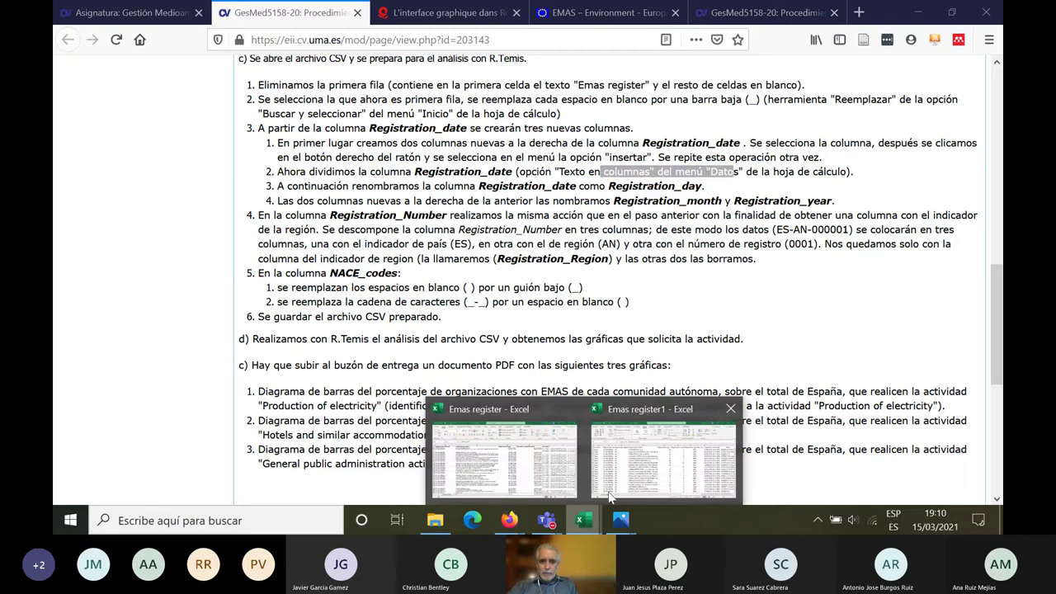
{"action": "left_click", "coordinate": [633, 471]}
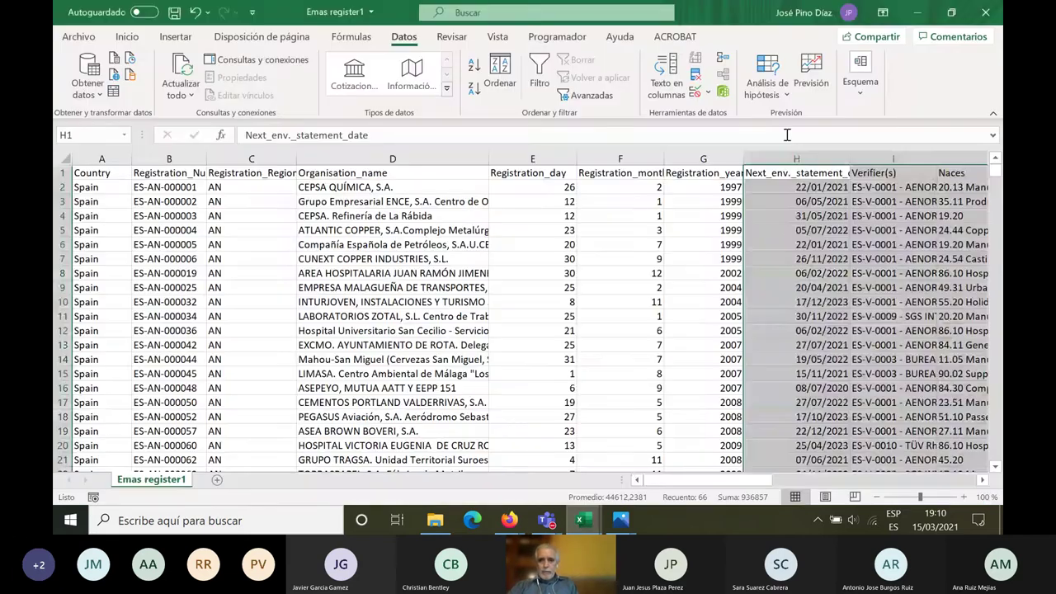
{"action": "left_click", "coordinate": [784, 153]}
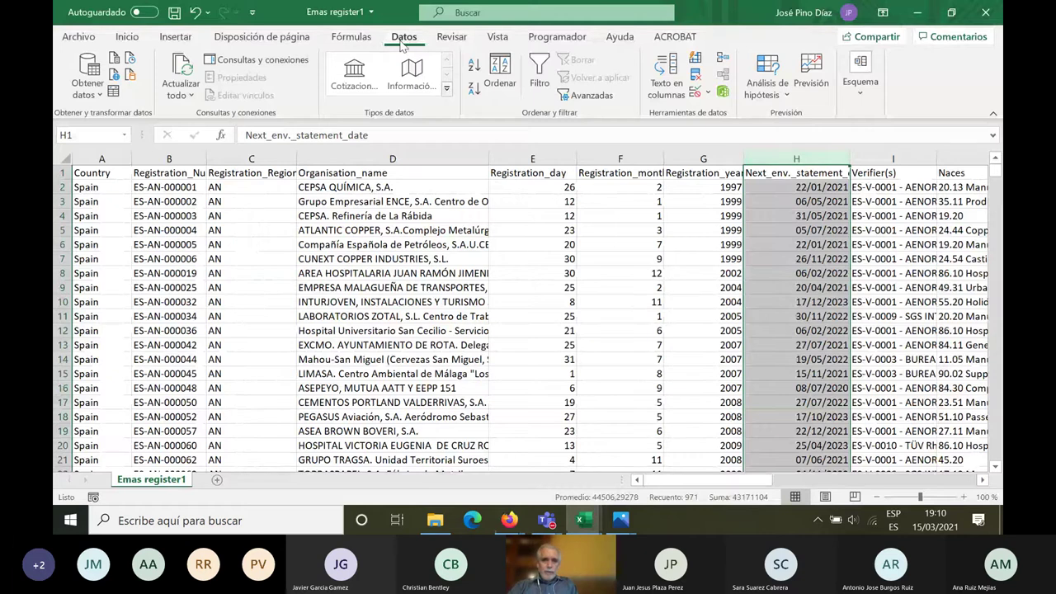
{"action": "left_click", "coordinate": [665, 93]}
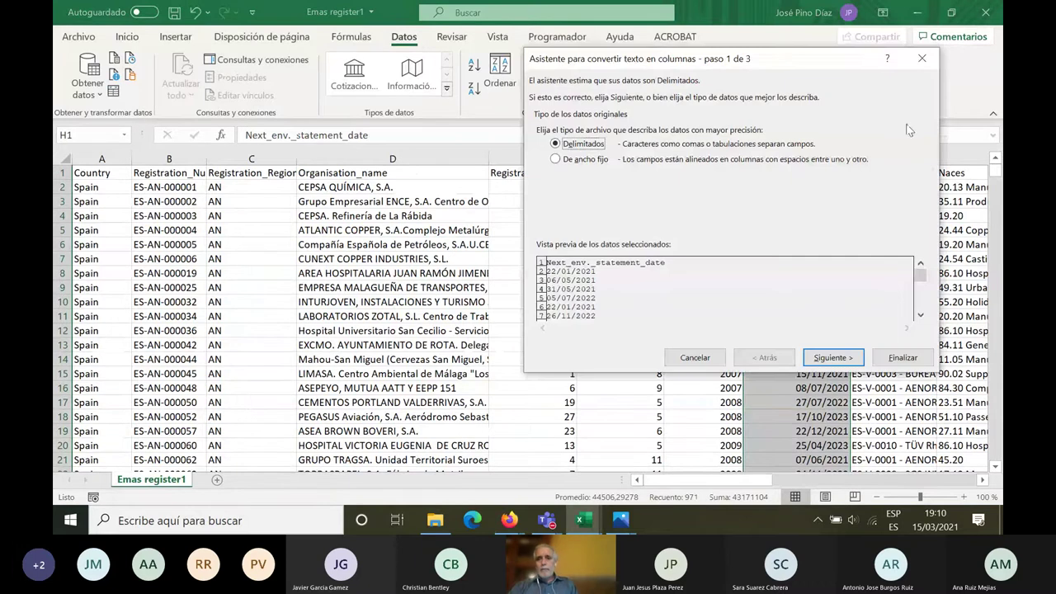
{"action": "left_click", "coordinate": [922, 58]}
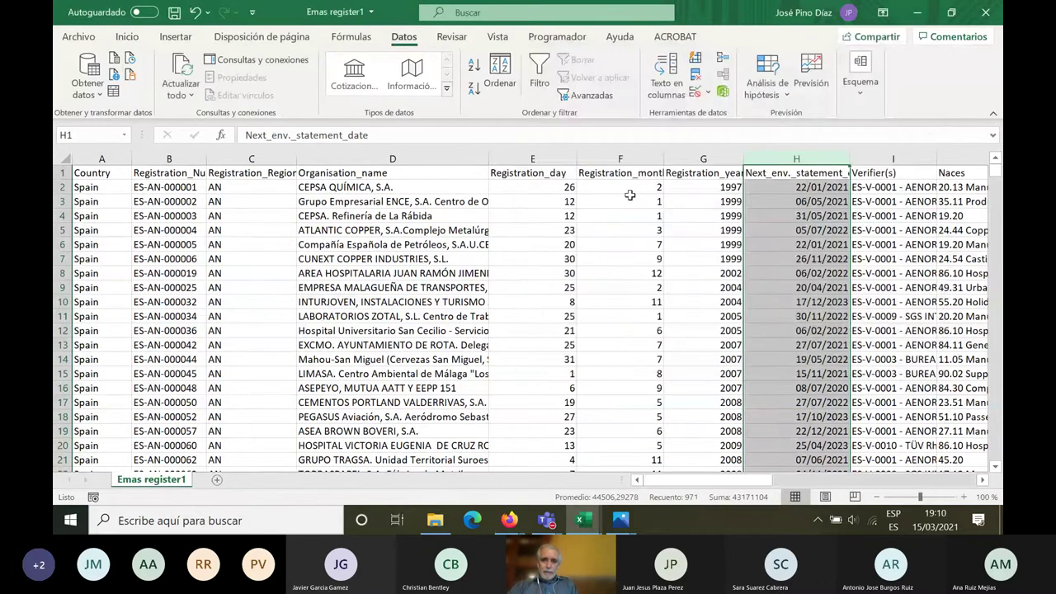
{"action": "left_click", "coordinate": [625, 216]}
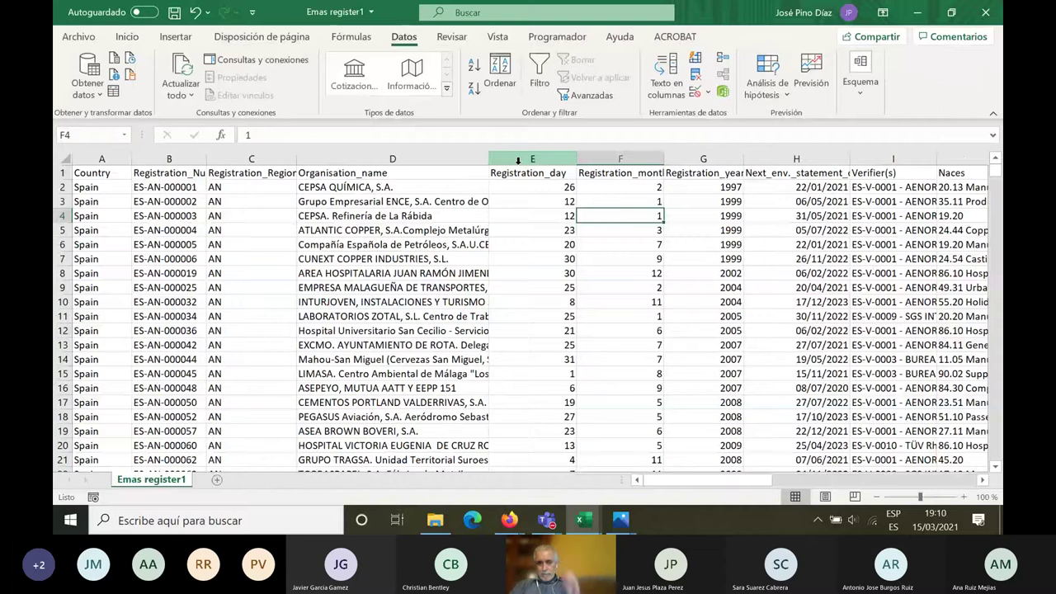
{"action": "left_click", "coordinate": [538, 174]}
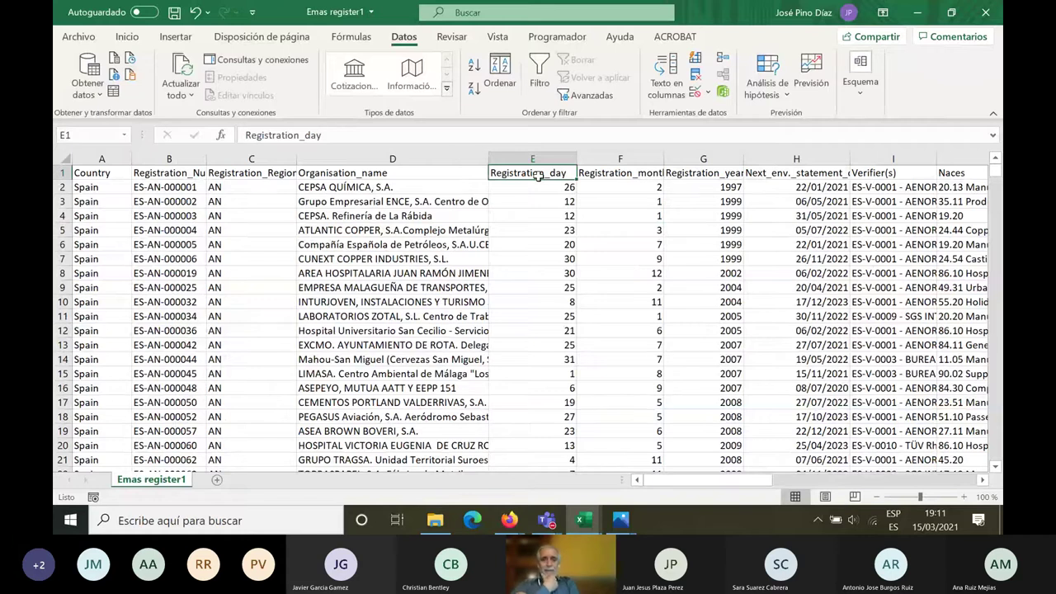
- Point out the Registration_month and Registration_year header cells by selecting each one
{"action": "left_click", "coordinate": [626, 173]}
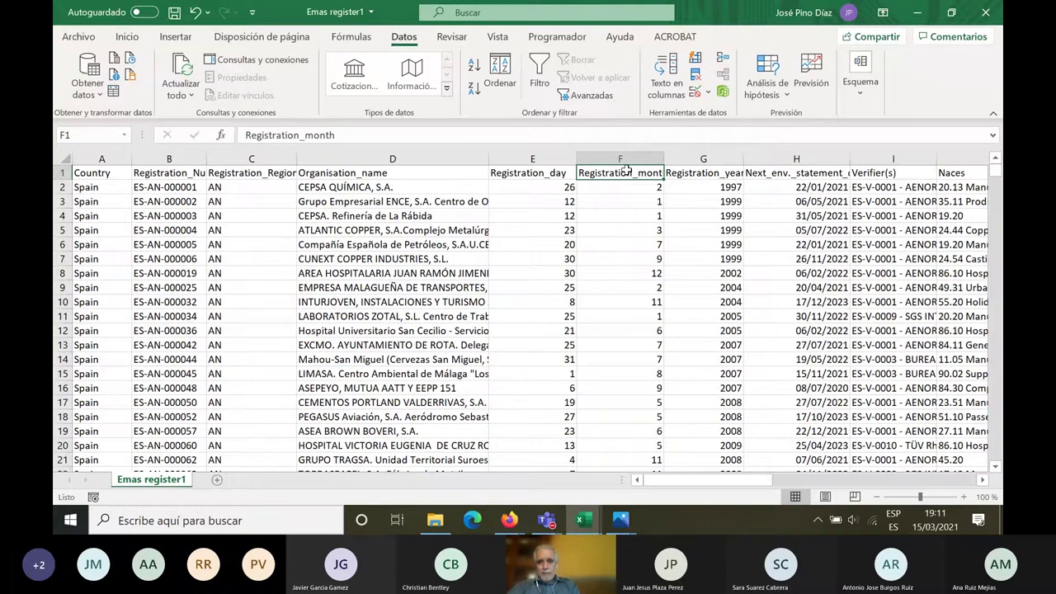
{"action": "left_click", "coordinate": [685, 174]}
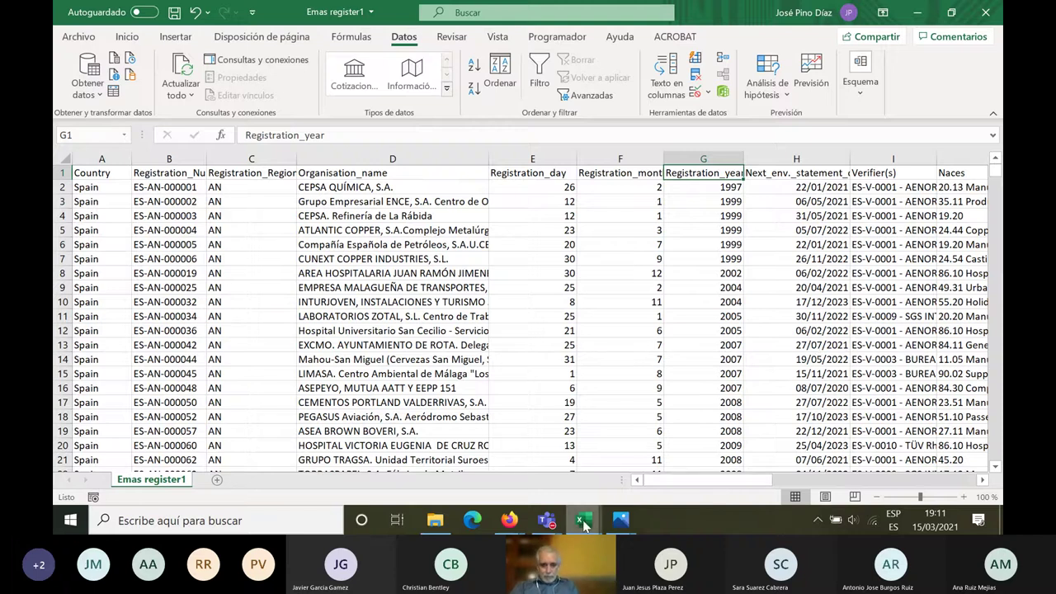
- Switch to the GesMed5158-20 procedure page in Firefox and highlight the instructions for splitting Registration_Number and naming the Registration_Region column
{"action": "mouse_move", "coordinate": [585, 524]}
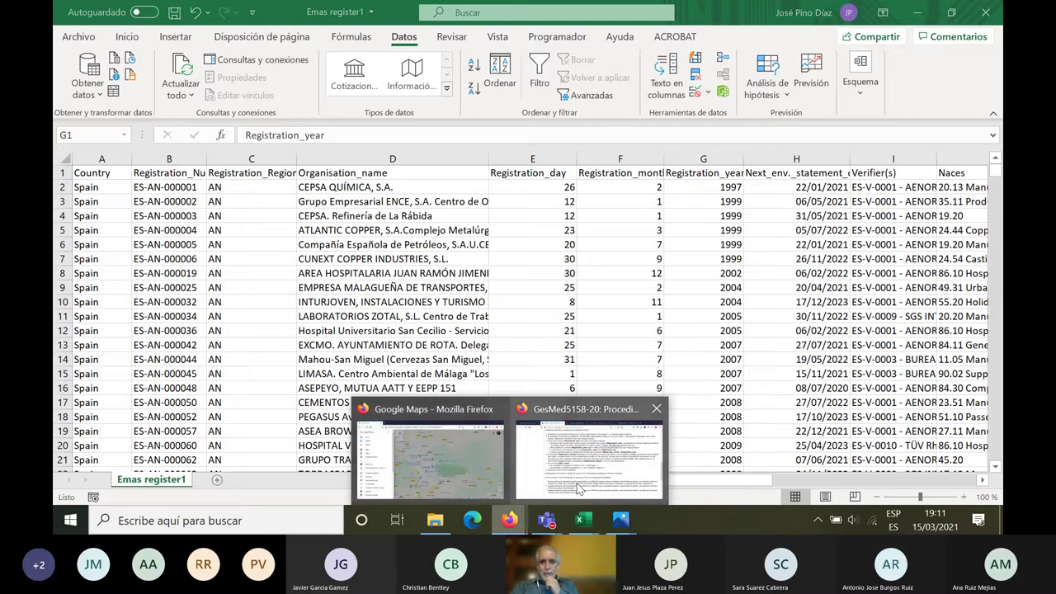
{"action": "left_click", "coordinate": [580, 489]}
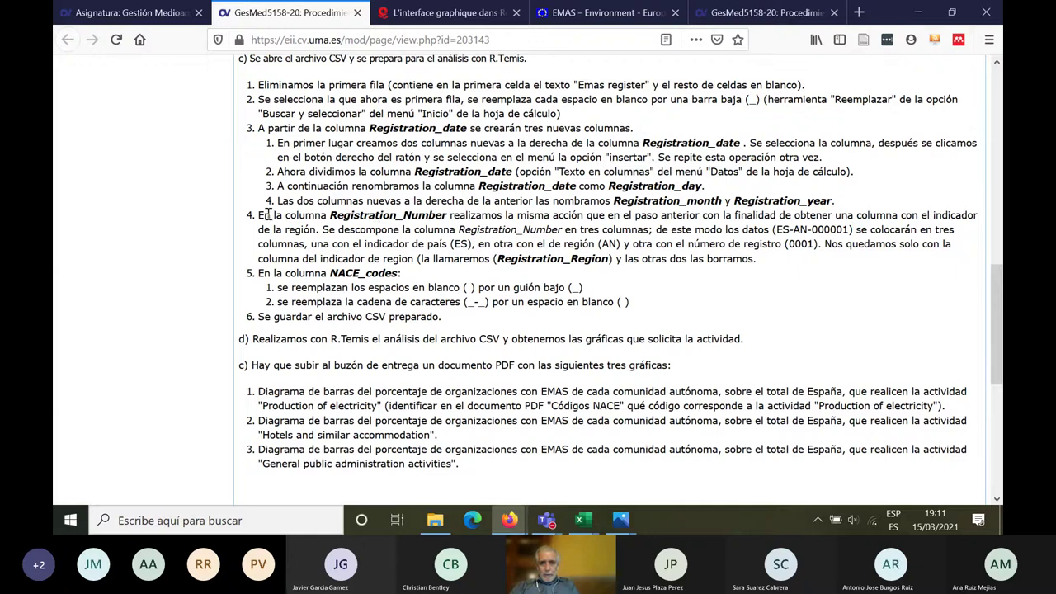
{"action": "left_click_drag", "start_coordinate": [264, 216], "coordinate": [453, 213]}
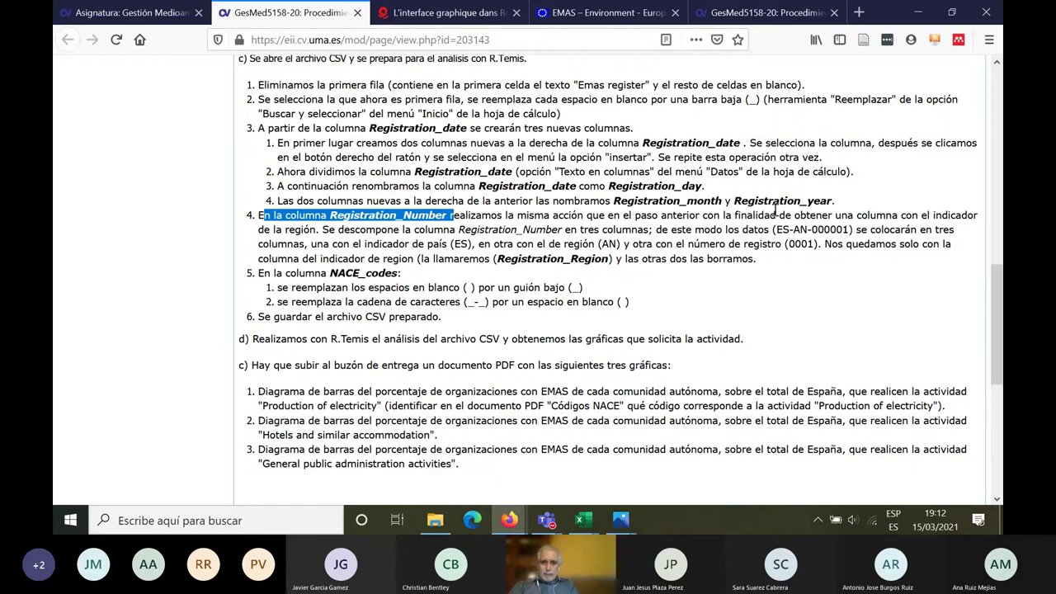
{"action": "left_click_drag", "start_coordinate": [747, 216], "coordinate": [319, 231]}
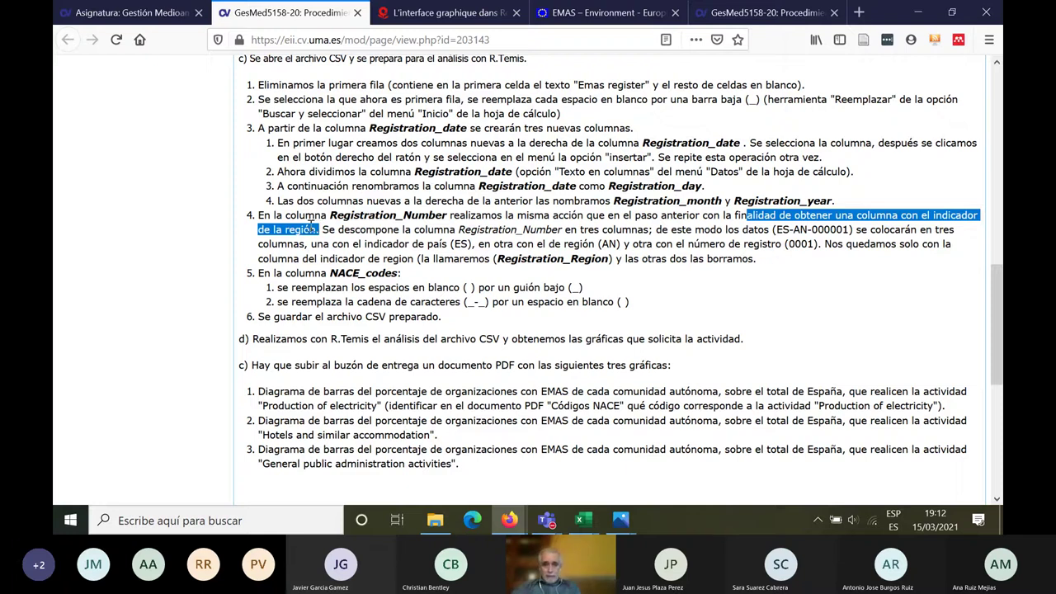
{"action": "left_click", "coordinate": [361, 229]}
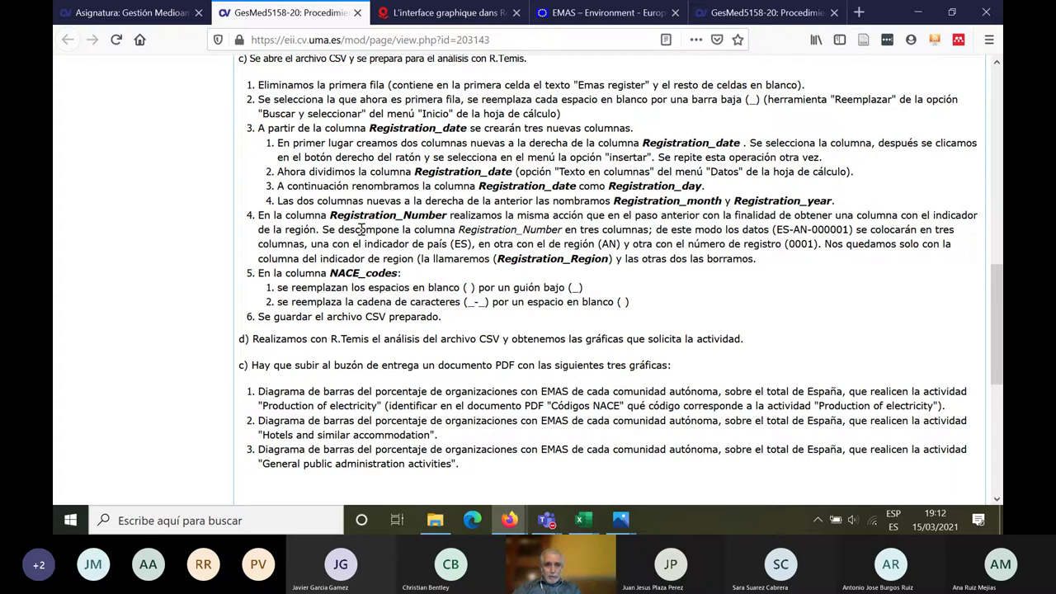
{"action": "left_click_drag", "start_coordinate": [322, 229], "coordinate": [607, 235]}
{"action": "left_click_drag", "start_coordinate": [497, 258], "coordinate": [609, 262]}
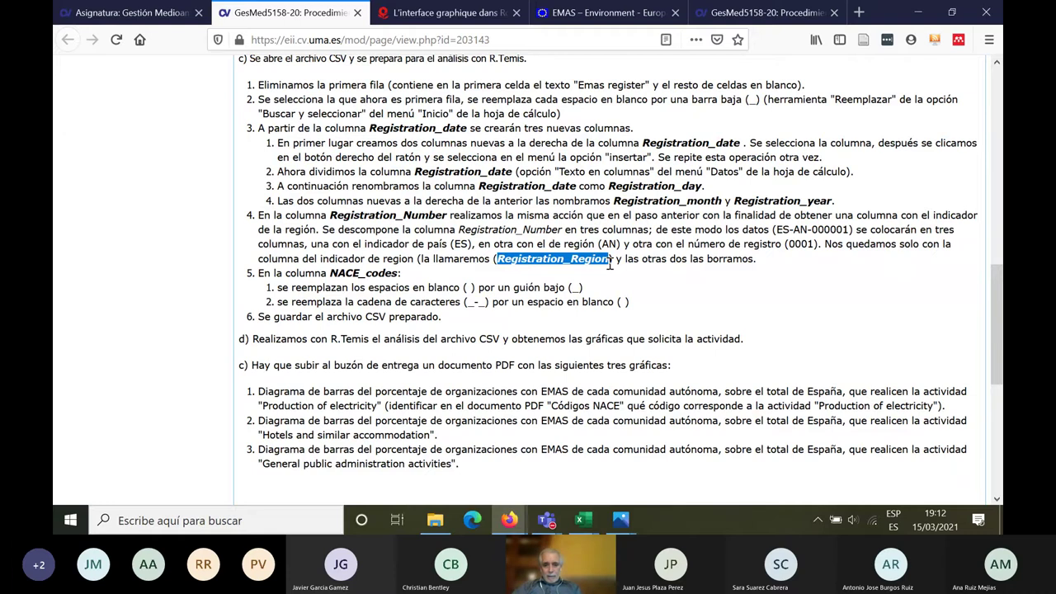
- Return to Emas register1 in Excel and highlight the country, region and number parts of the first Registration_Number value in B2
{"action": "left_click", "coordinate": [590, 518]}
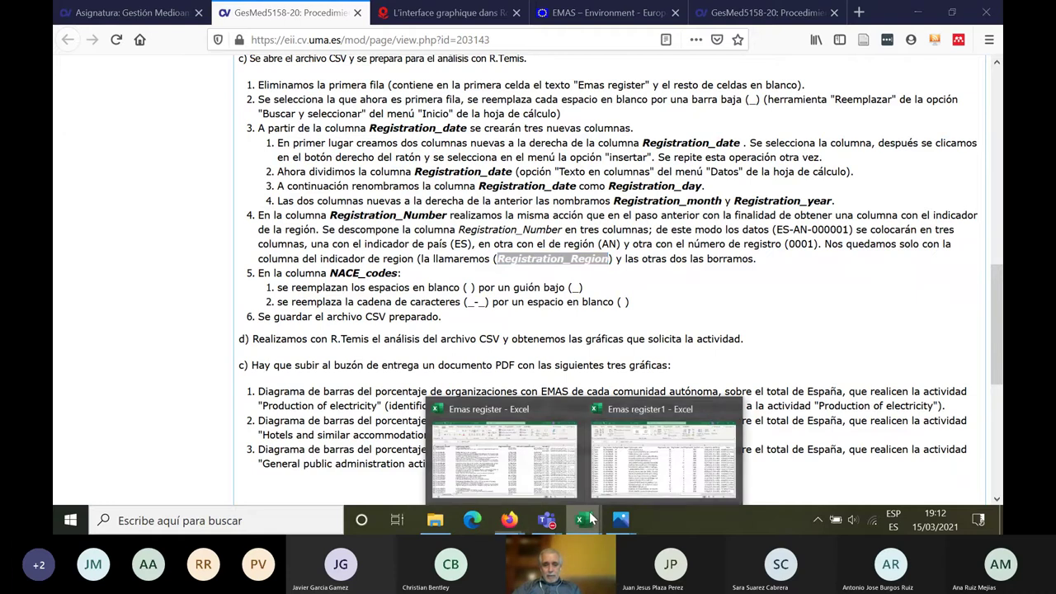
{"action": "left_click", "coordinate": [641, 483]}
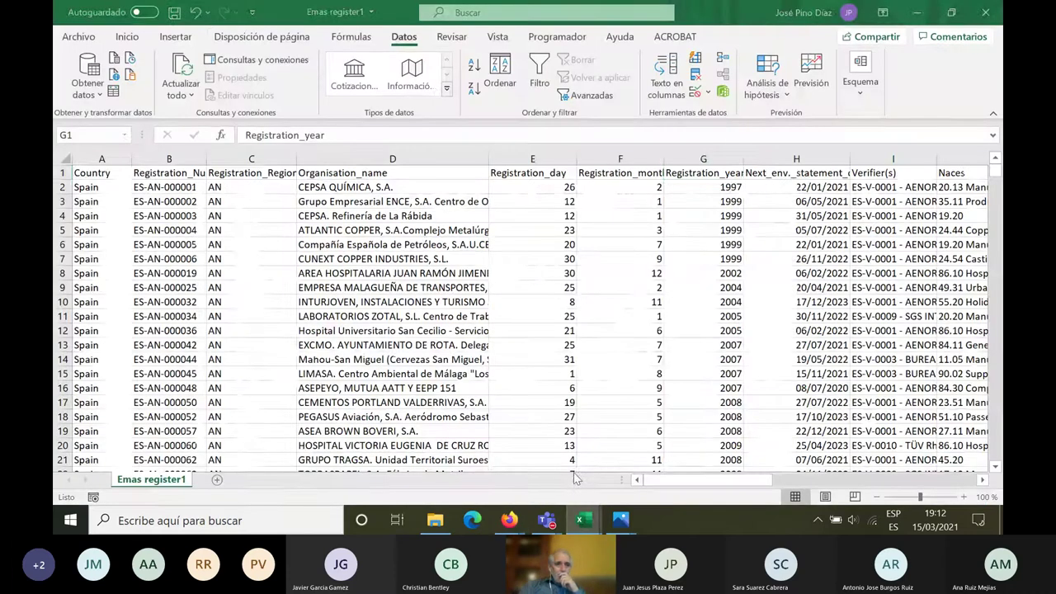
{"action": "left_click", "coordinate": [154, 175]}
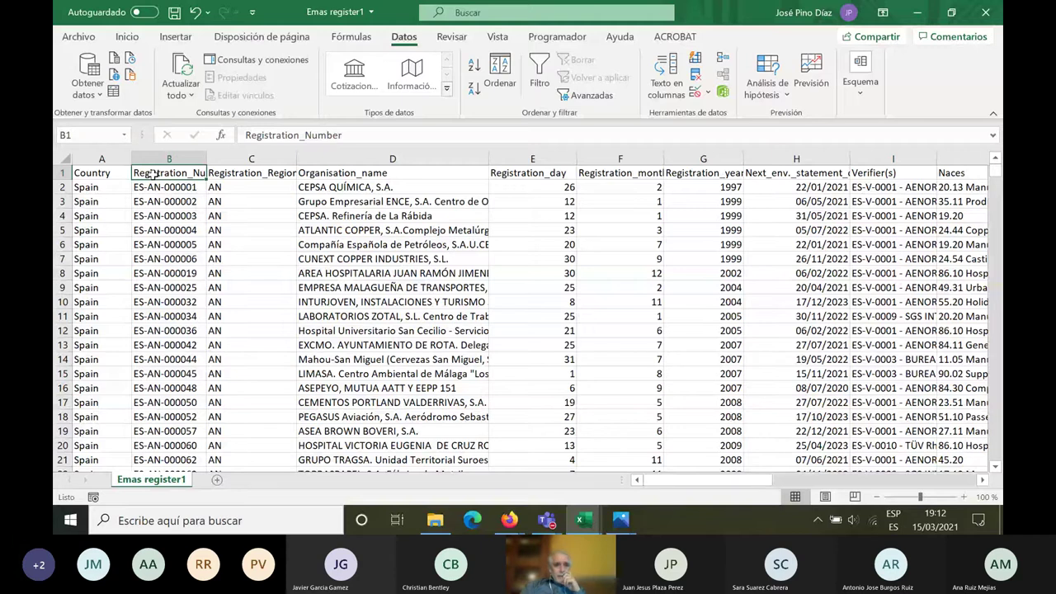
{"action": "left_click", "coordinate": [154, 187]}
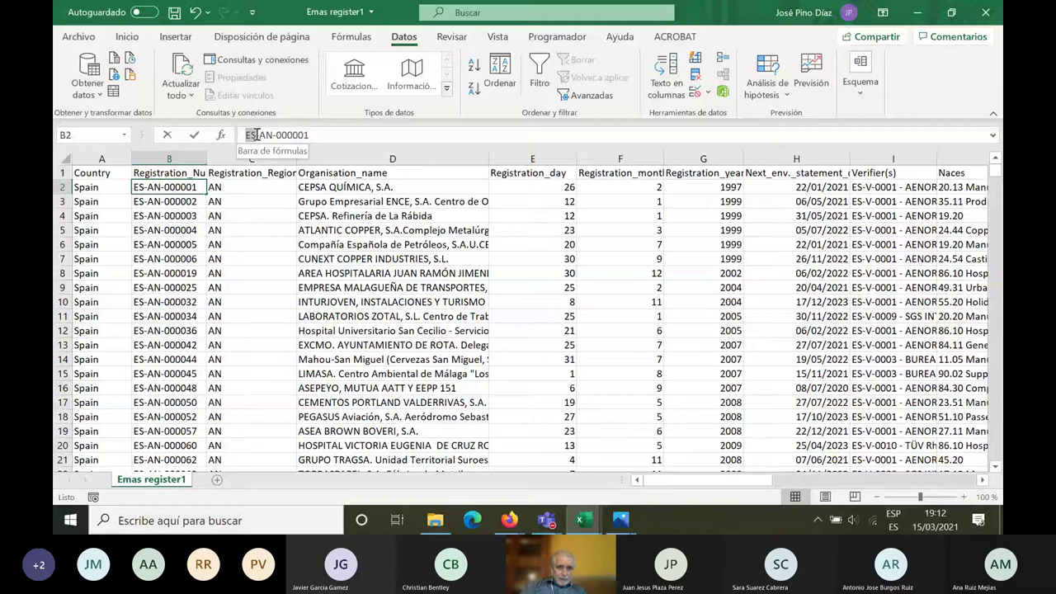
{"action": "left_click_drag", "start_coordinate": [260, 135], "coordinate": [316, 135]}
{"action": "left_click", "coordinate": [316, 135]}
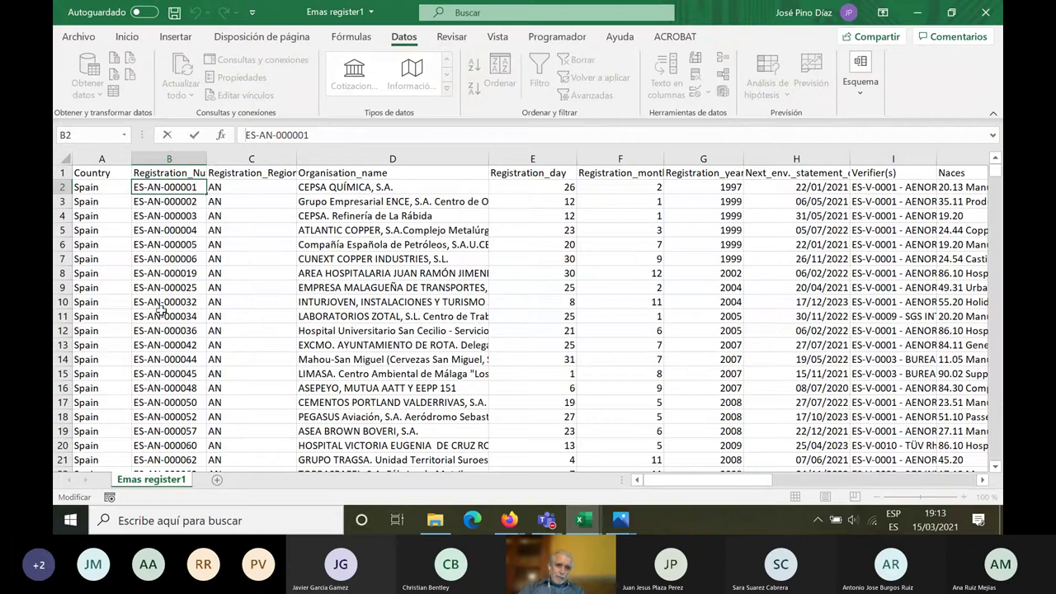
{"action": "mouse_move", "coordinate": [261, 136]}
{"action": "left_mouse_down"}
{"action": "mouse_move", "coordinate": [240, 136]}
{"action": "mouse_move", "coordinate": [288, 135]}
{"action": "mouse_move", "coordinate": [276, 135]}
{"action": "left_mouse_up"}
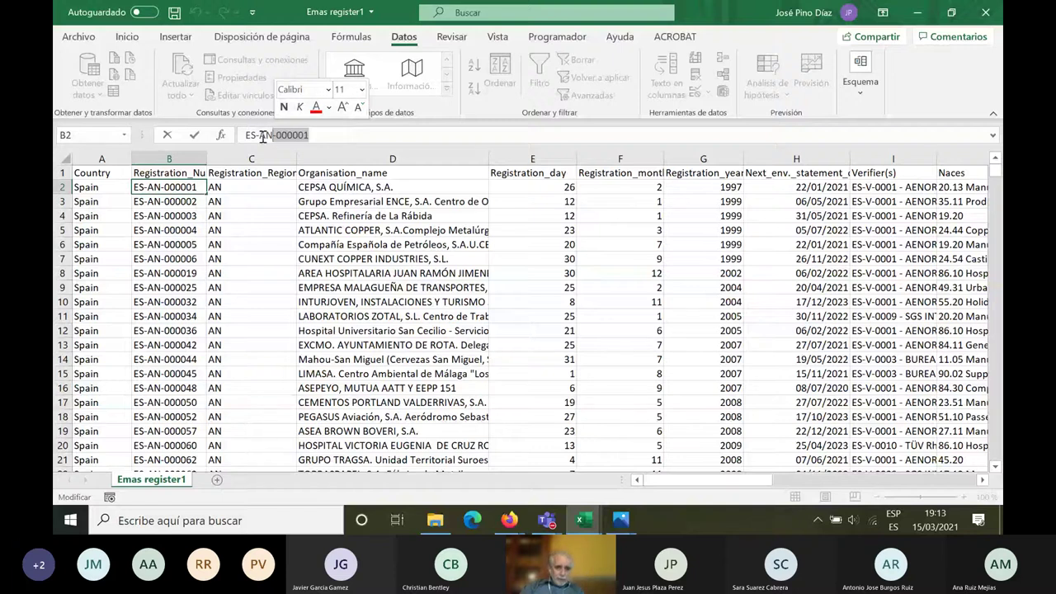
{"action": "left_click_drag", "start_coordinate": [260, 135], "coordinate": [274, 136]}
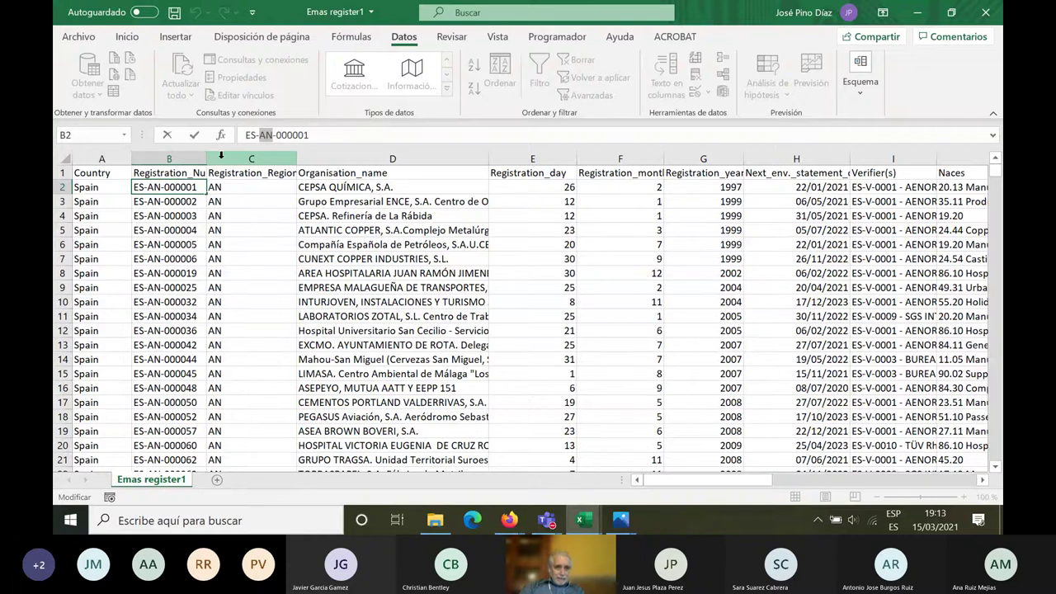
- Insert a blank column between Registration_Number and Registration_Region, and undo the insertion
{"action": "left_click", "coordinate": [220, 155]}
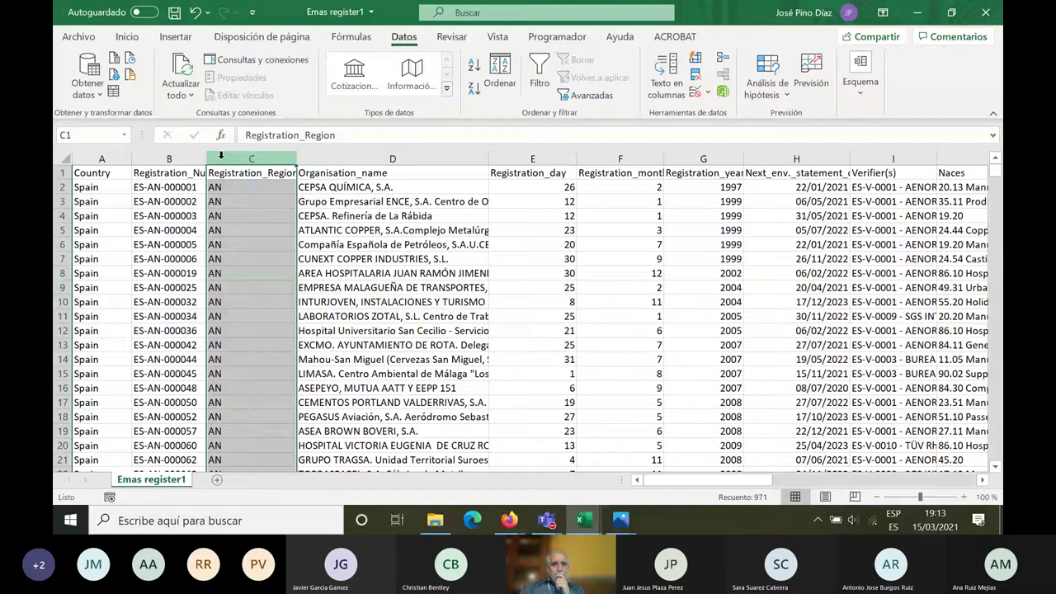
{"action": "right_click", "coordinate": [257, 157]}
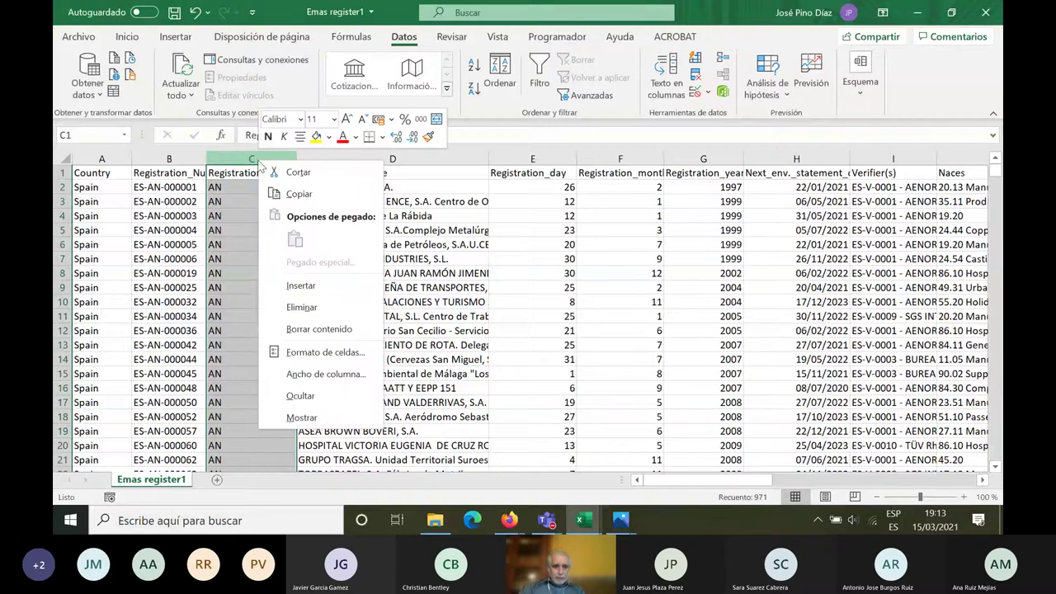
{"action": "left_click", "coordinate": [296, 289]}
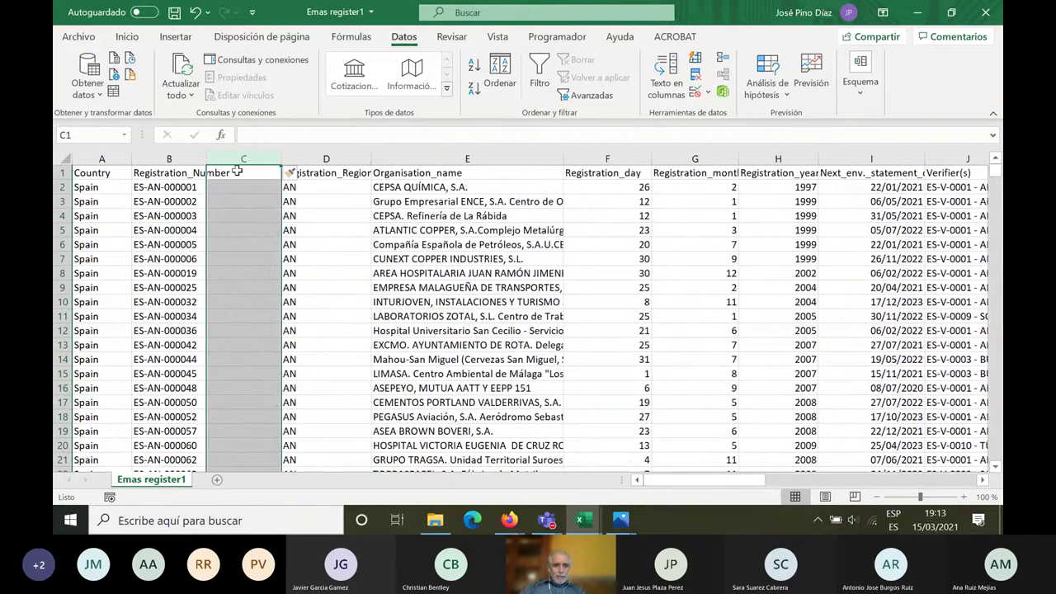
{"action": "left_click", "coordinate": [196, 13]}
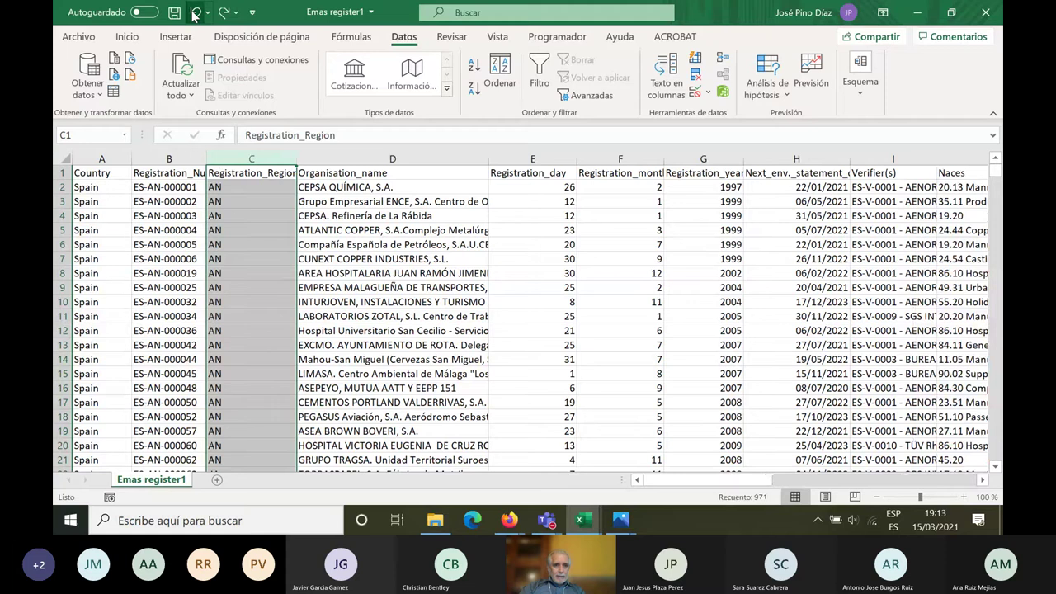
- Start Text to Columns on the Registration_Number column as delimited data, with a hyphen (-) as the custom separator
{"action": "left_click", "coordinate": [167, 154]}
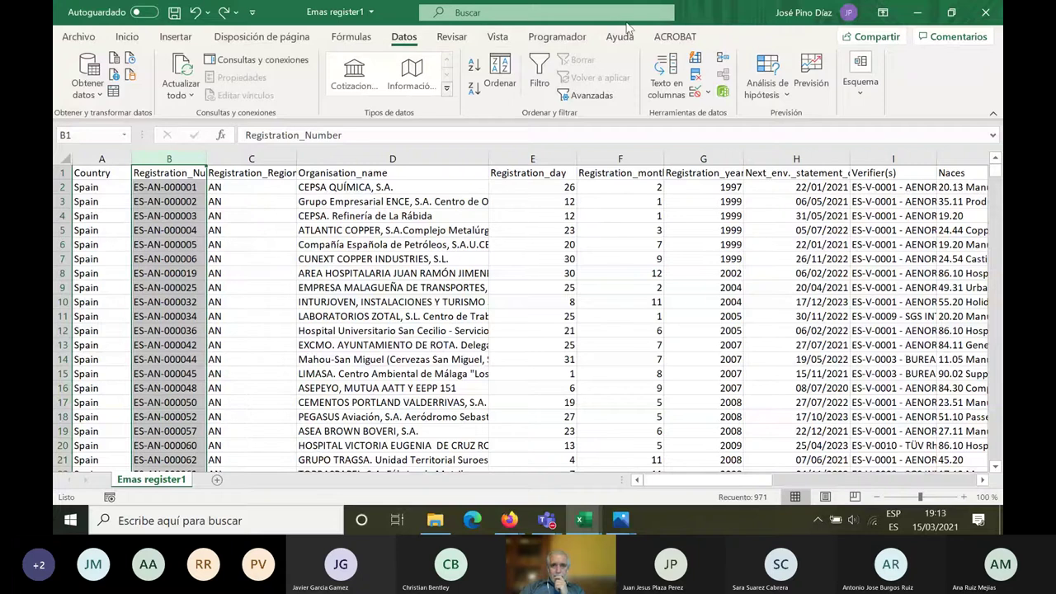
{"action": "left_click", "coordinate": [660, 70]}
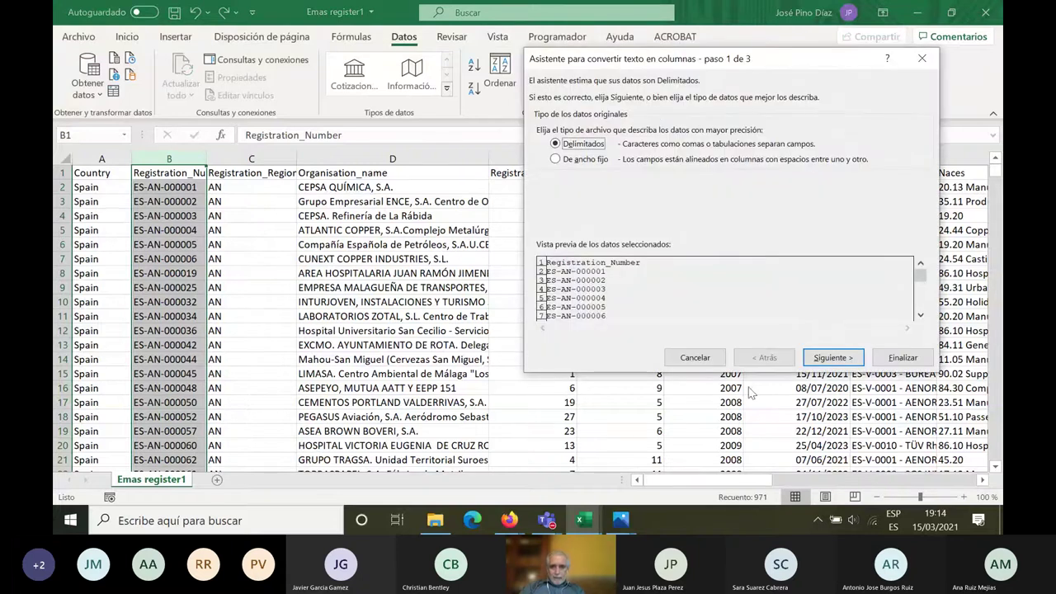
{"action": "left_click", "coordinate": [834, 357]}
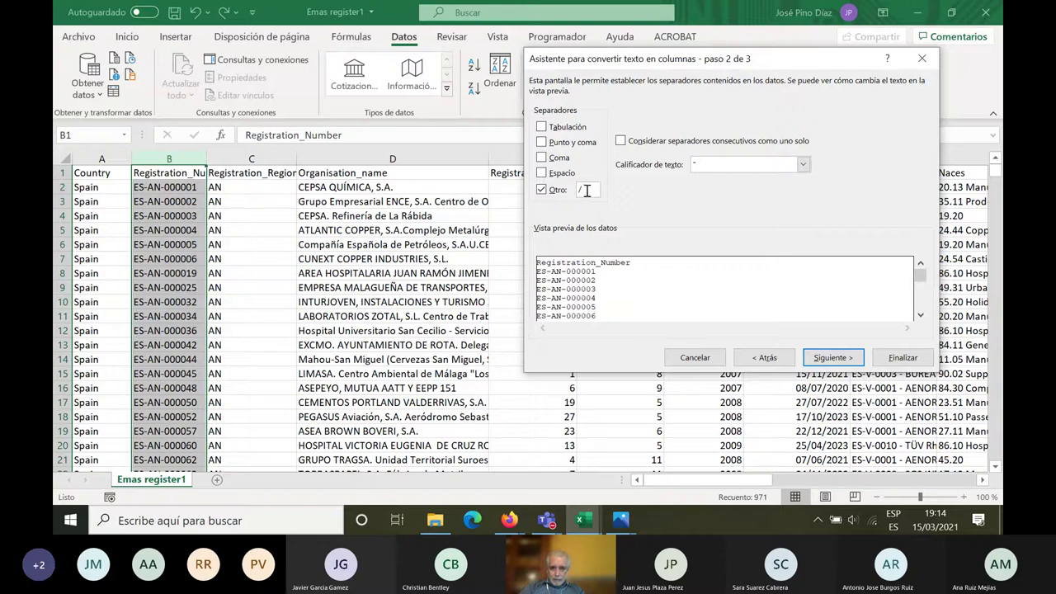
{"action": "type", "text": "-"}
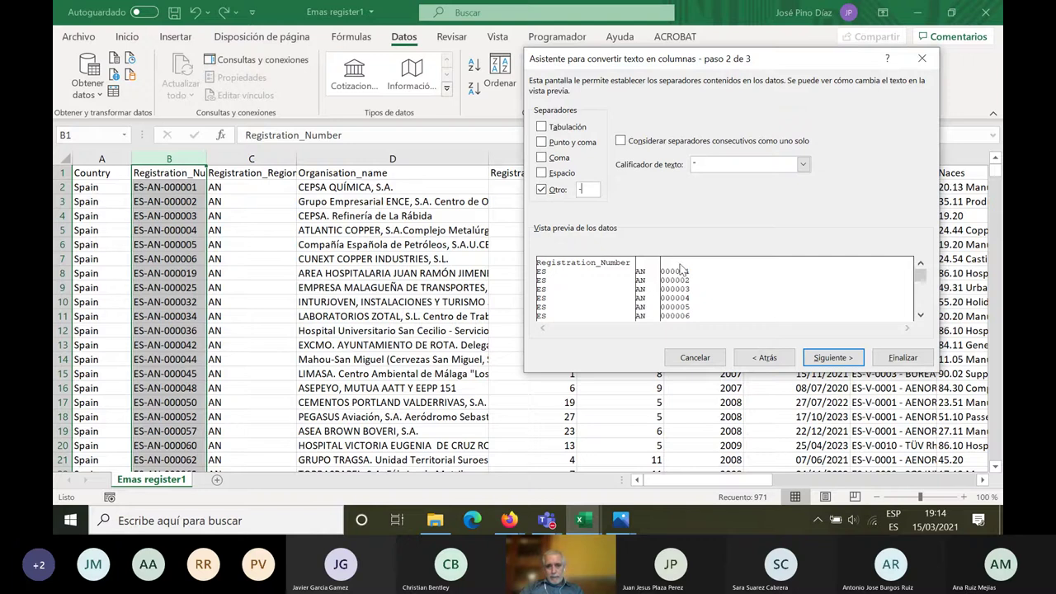
{"action": "left_click", "coordinate": [827, 359]}
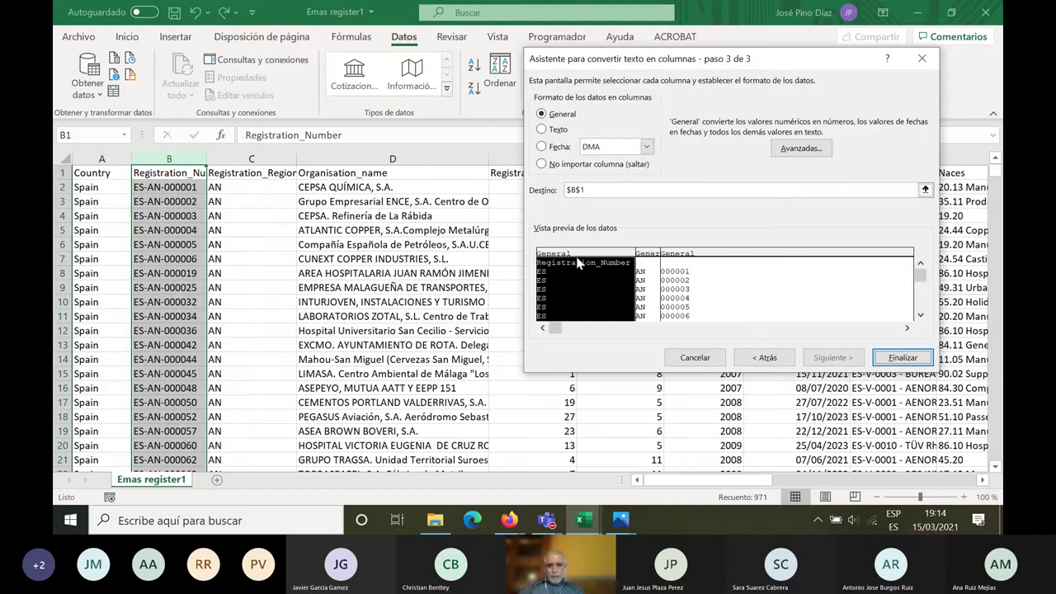
- Set the data format of all three split Registration_Number columns to Text and cancel the conversion
{"action": "left_click", "coordinate": [541, 129]}
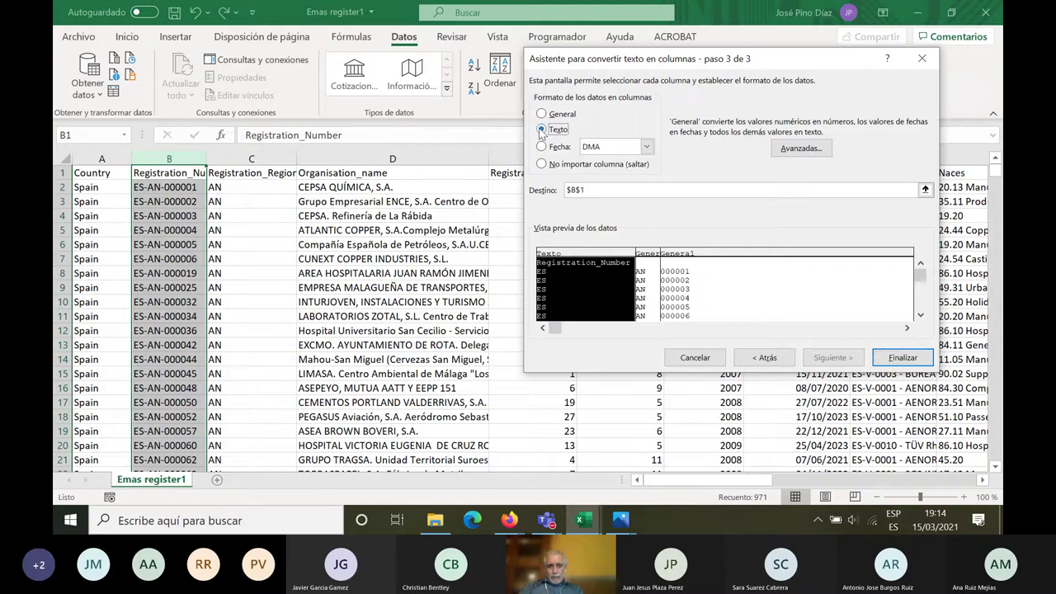
{"action": "left_click", "coordinate": [653, 259]}
{"action": "key", "text": "alt+t"}
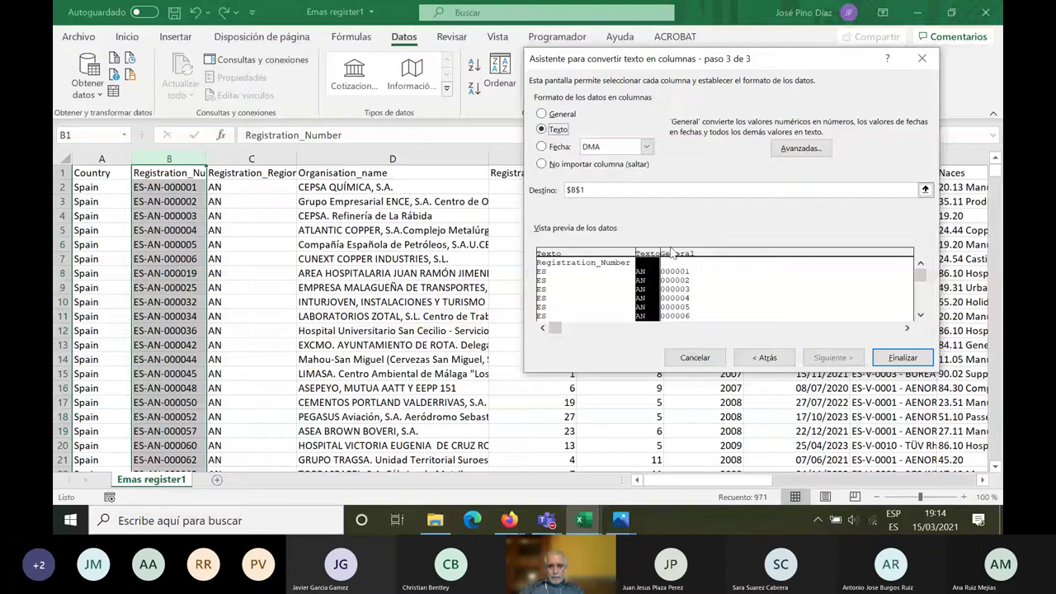
{"action": "left_click", "coordinate": [675, 256]}
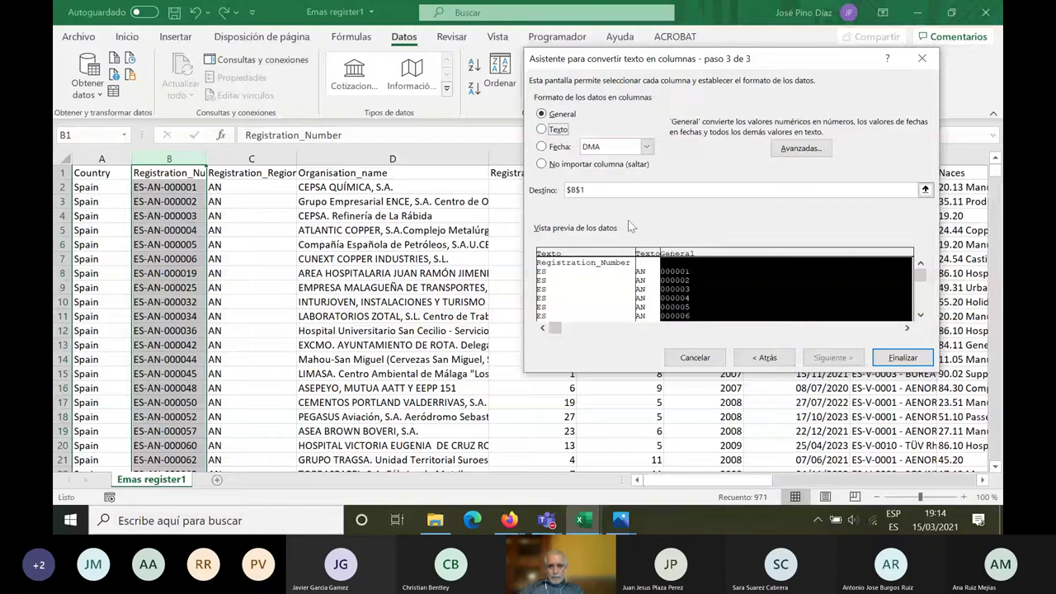
{"action": "left_click", "coordinate": [543, 130]}
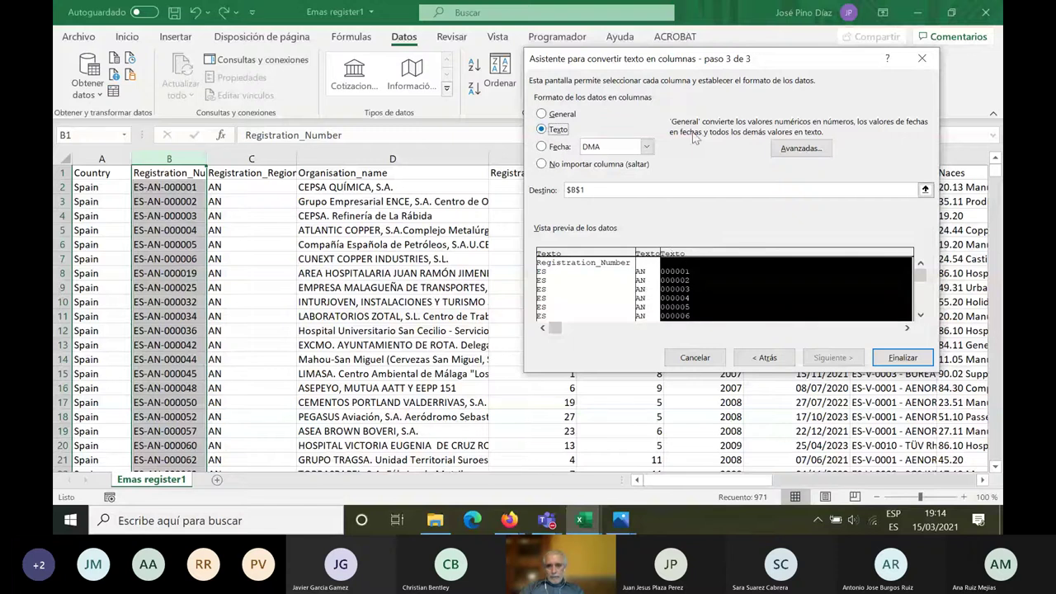
{"action": "left_click", "coordinate": [923, 60]}
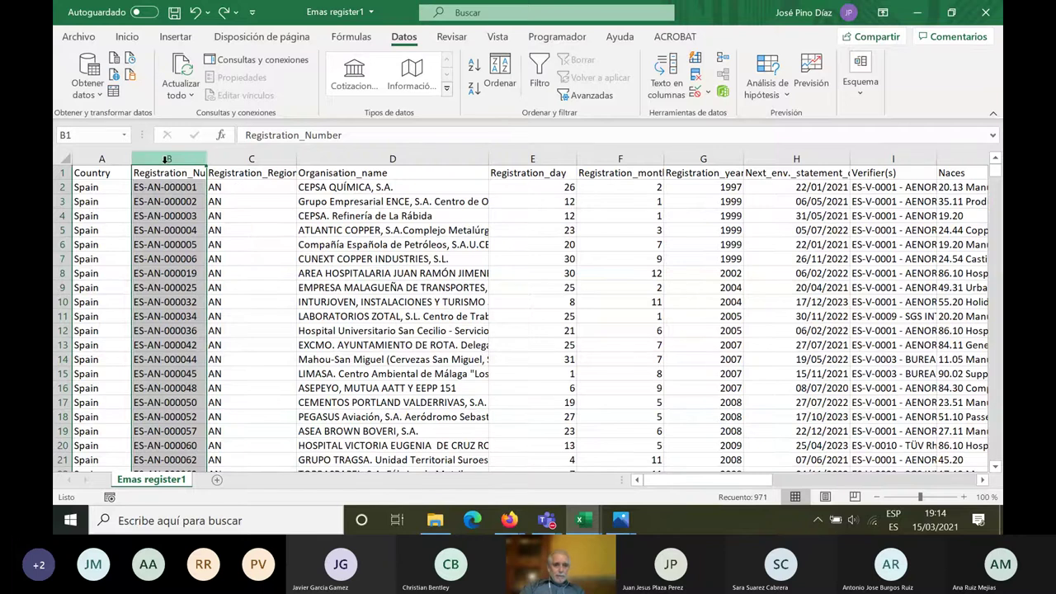
- Select the Registration_Region column and examine the region codes used for organisations throughout the register
{"action": "left_click", "coordinate": [231, 257]}
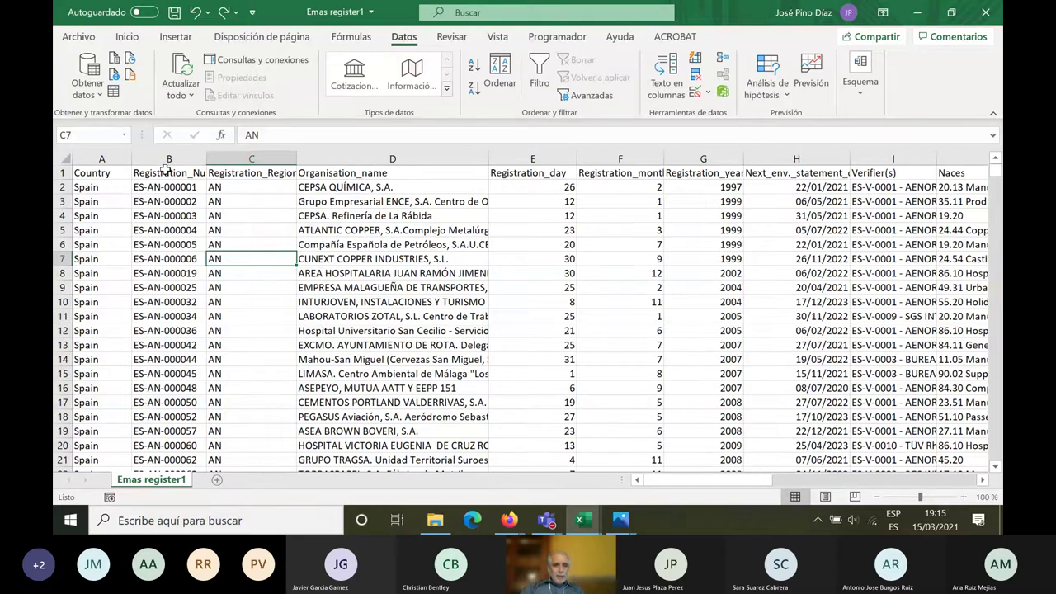
{"action": "left_click", "coordinate": [239, 157]}
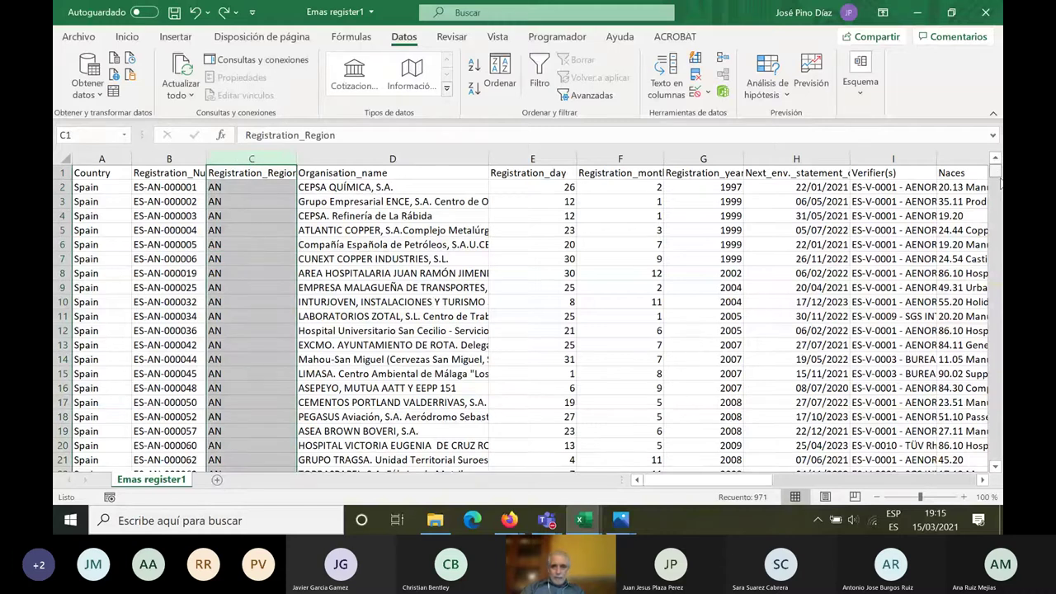
{"action": "left_click_drag", "start_coordinate": [1000, 183], "coordinate": [995, 276]}
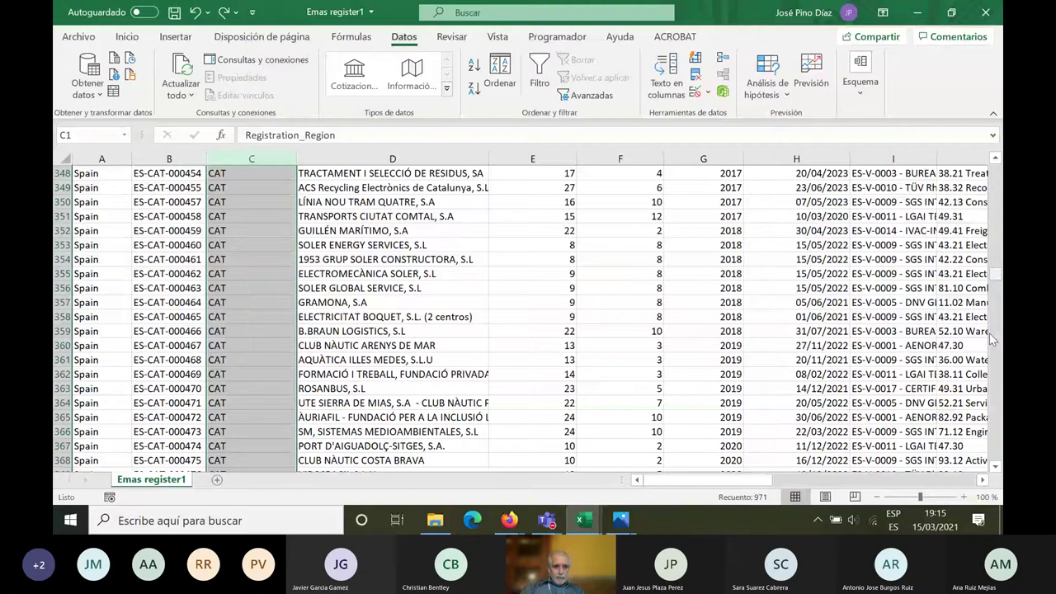
{"action": "left_click", "coordinate": [994, 338]}
{"action": "left_click", "coordinate": [996, 418]}
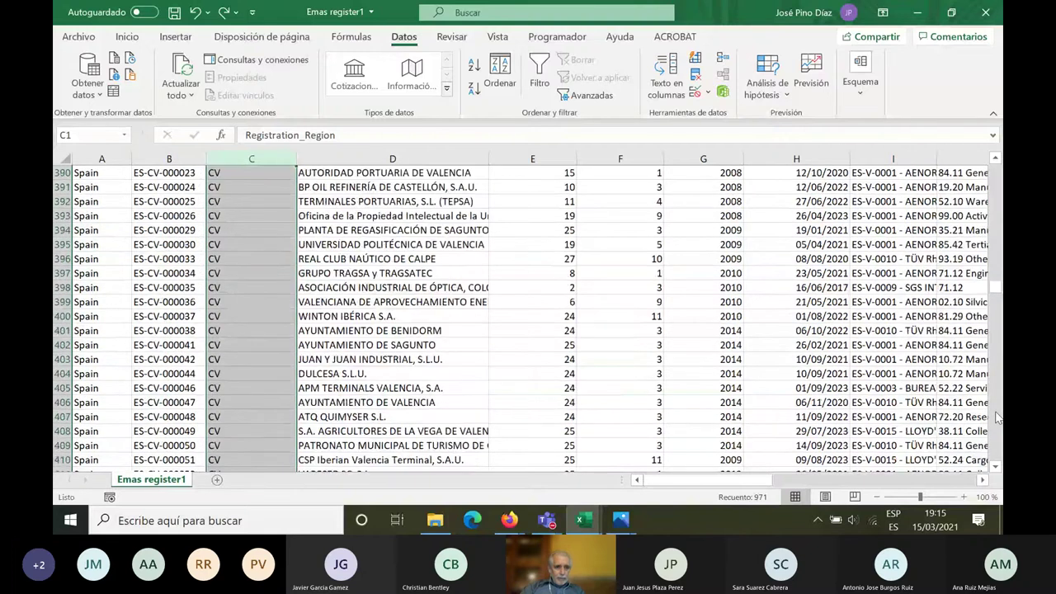
{"action": "left_click", "coordinate": [996, 419]}
{"action": "left_click", "coordinate": [996, 418]}
{"action": "left_click", "coordinate": [996, 418]}
{"action": "left_click", "coordinate": [996, 419]}
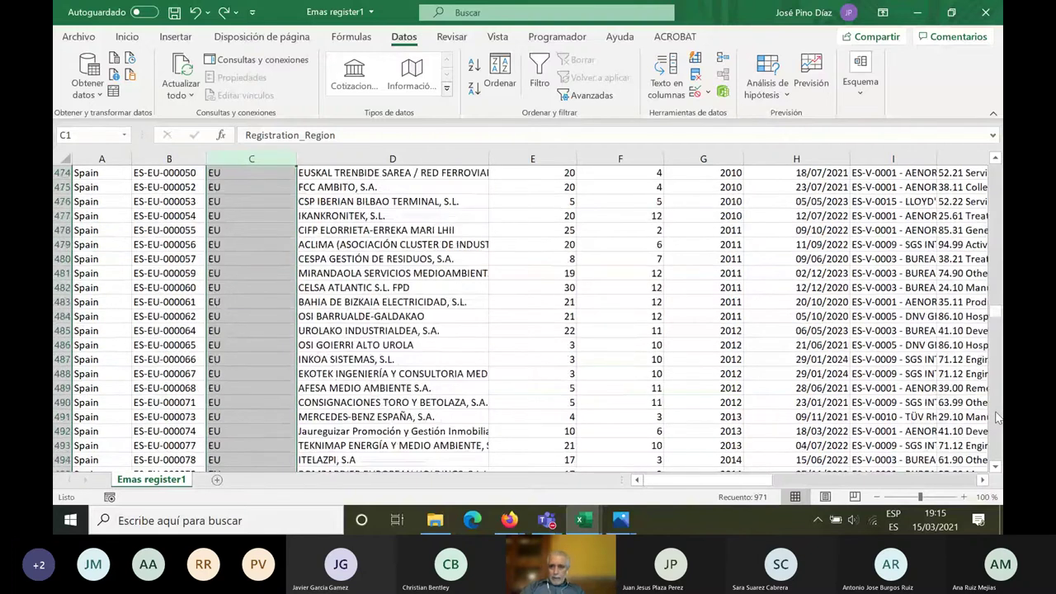
{"action": "left_click", "coordinate": [996, 161]}
{"action": "left_click", "coordinate": [996, 161]}
{"action": "left_click", "coordinate": [996, 161]}
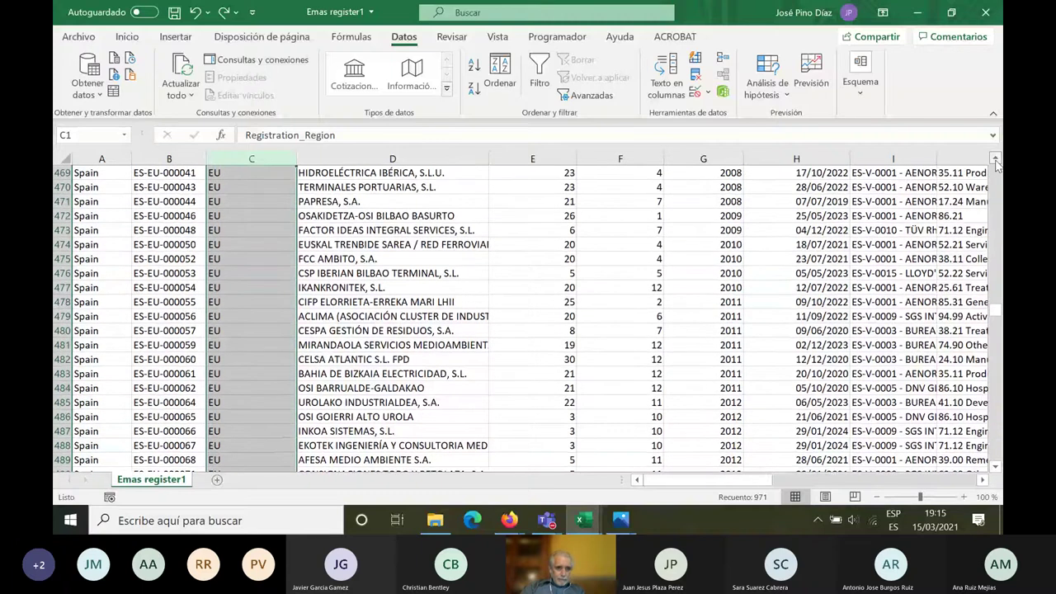
- Switch to the original Emas register workbook and select its Registration Number column to review the undivided registration codes
{"action": "left_click", "coordinate": [996, 160]}
{"action": "left_click", "coordinate": [996, 161]}
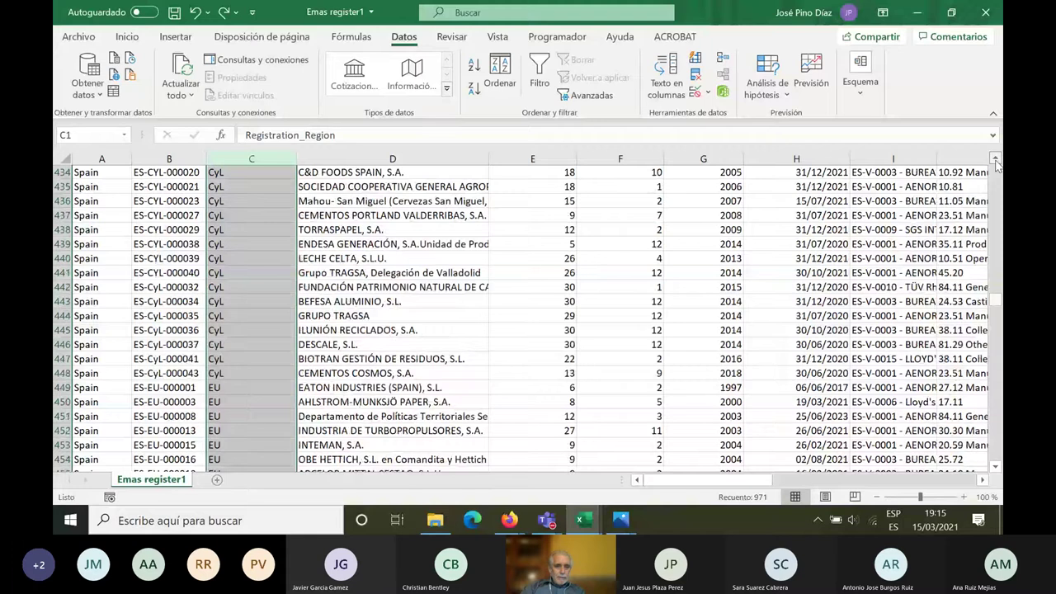
{"action": "left_click", "coordinate": [996, 161]}
{"action": "left_click", "coordinate": [996, 161]}
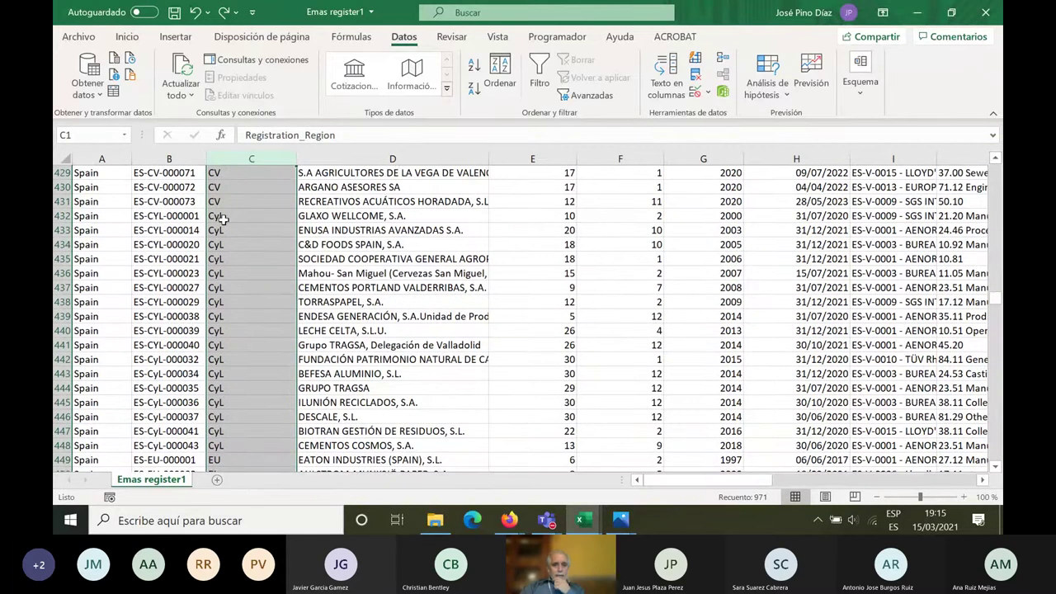
{"action": "left_click", "coordinate": [582, 523]}
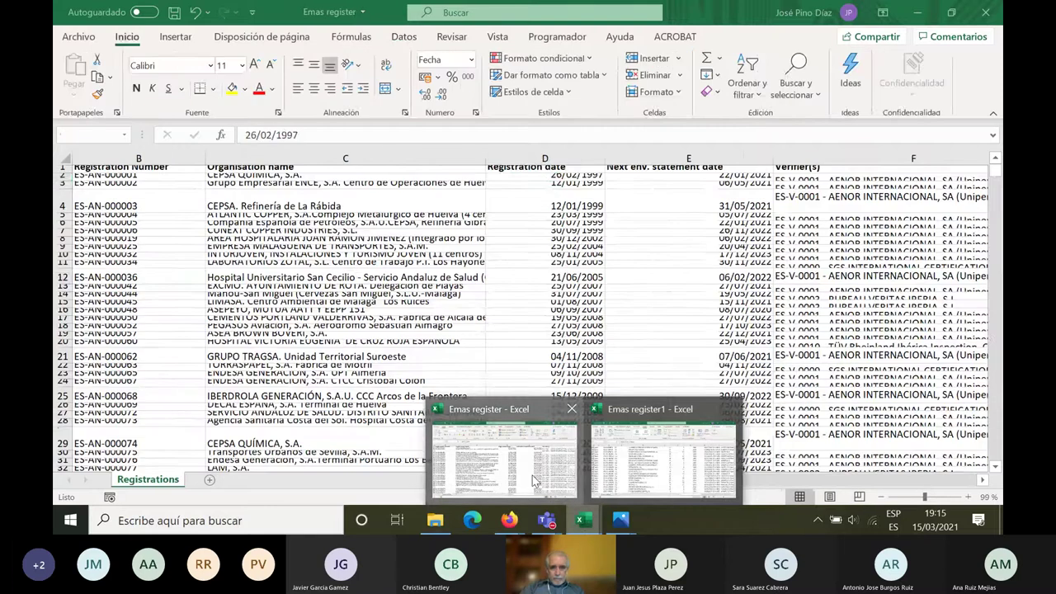
{"action": "left_click", "coordinate": [532, 475]}
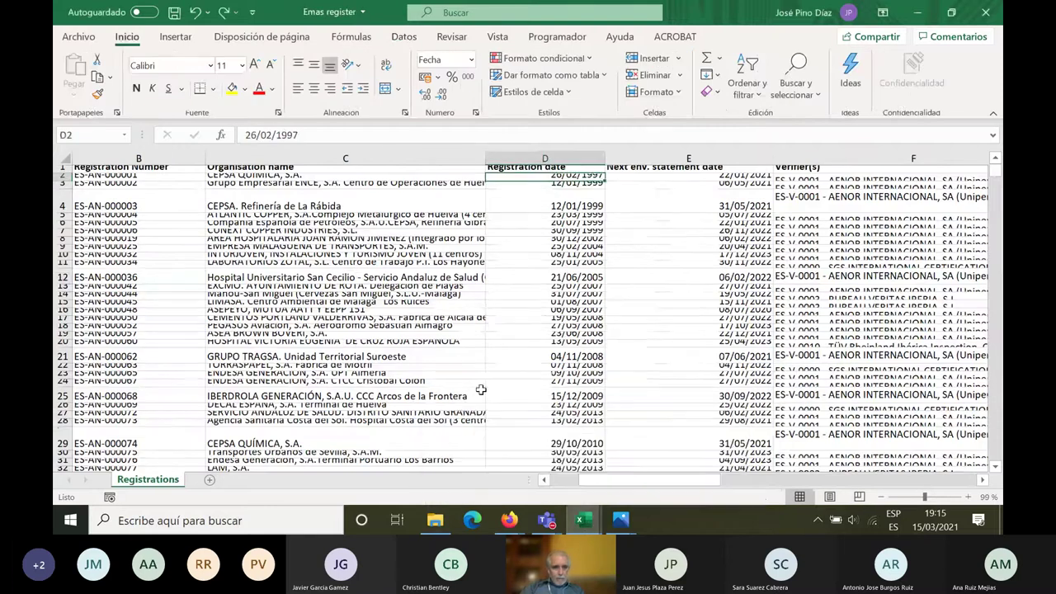
{"action": "left_click", "coordinate": [107, 168]}
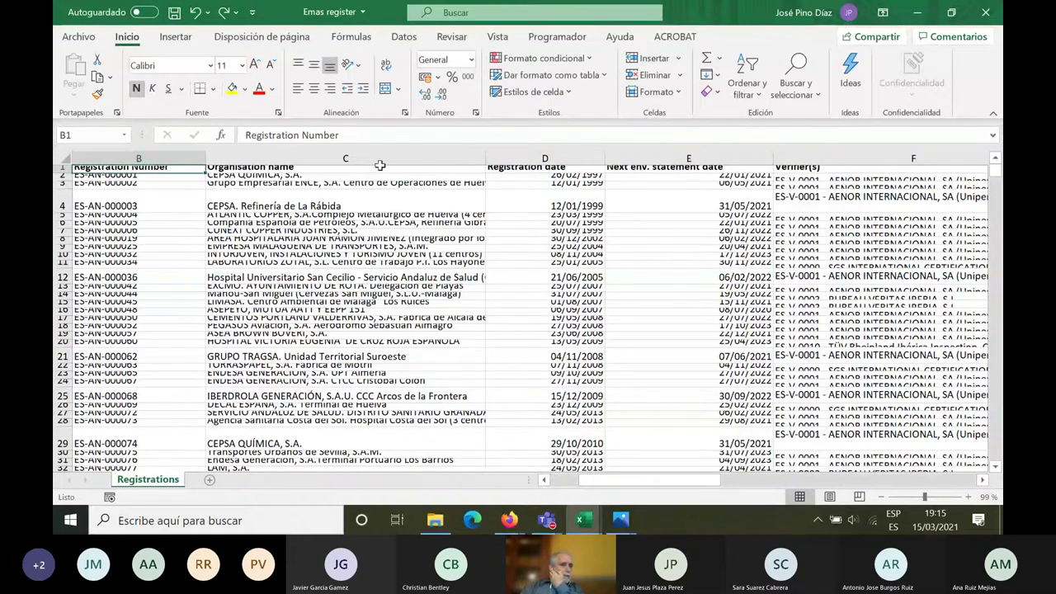
{"action": "left_click", "coordinate": [105, 152]}
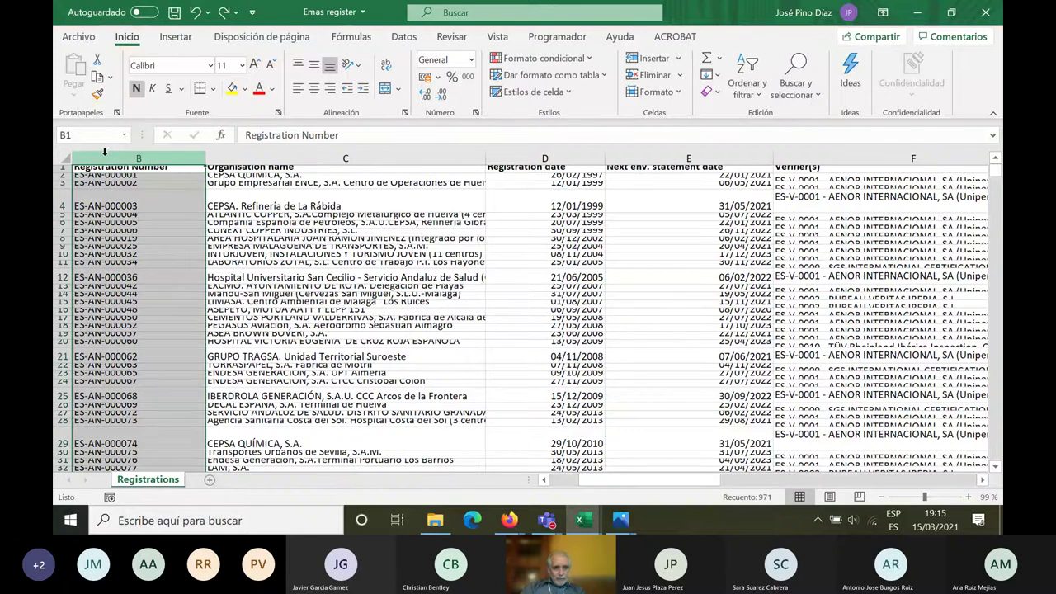
- Return to the Emas register1 workbook and compare the CYL and CyL region spellings in Registration_Number cells B434 and B442
{"action": "left_click", "coordinate": [584, 528]}
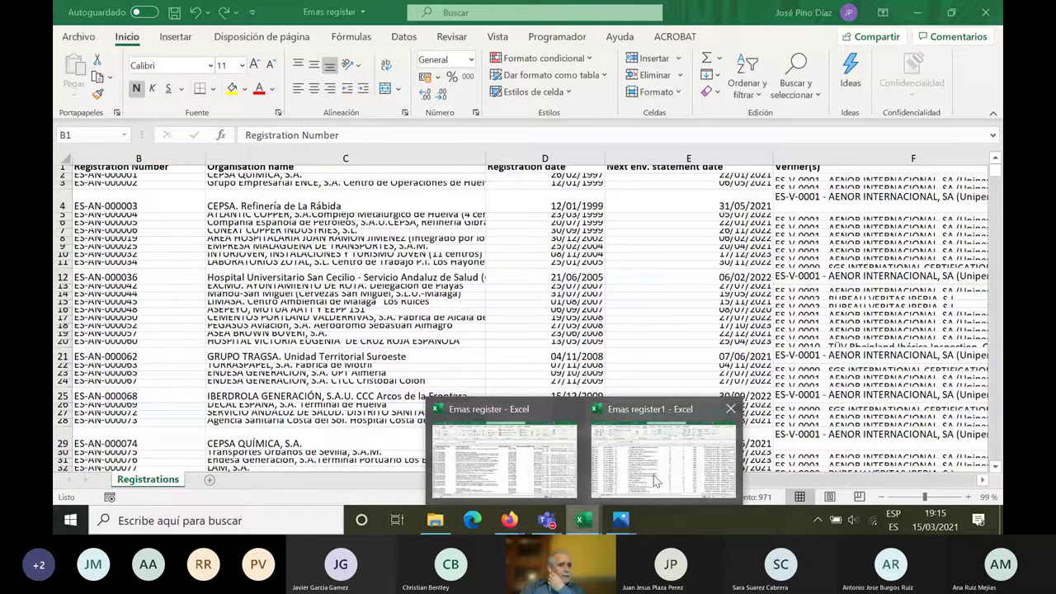
{"action": "left_click", "coordinate": [650, 482]}
{"action": "left_click", "coordinate": [243, 273]}
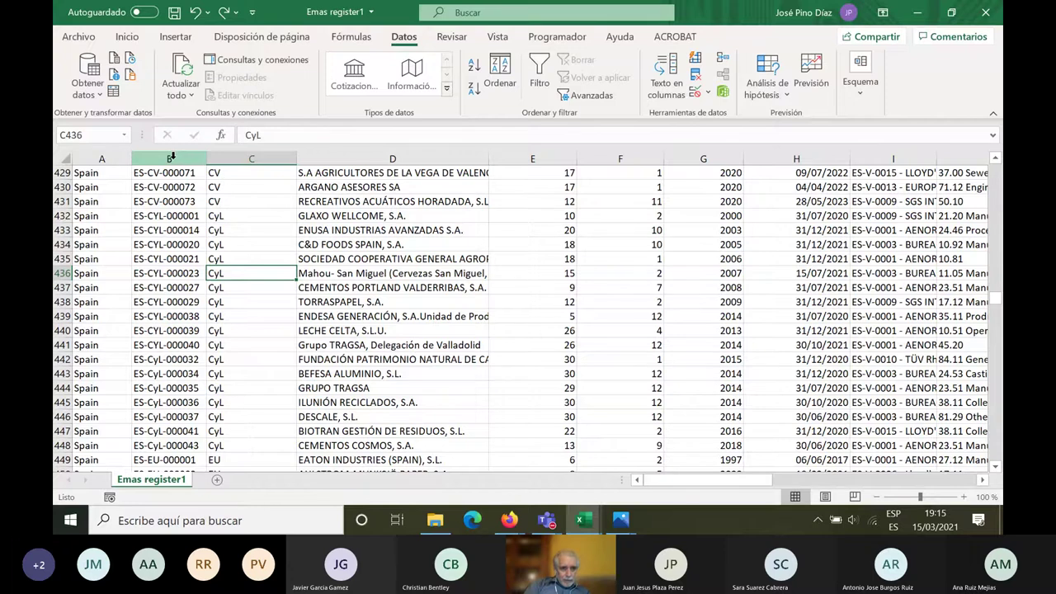
{"action": "left_click", "coordinate": [172, 156]}
{"action": "left_click", "coordinate": [221, 156]}
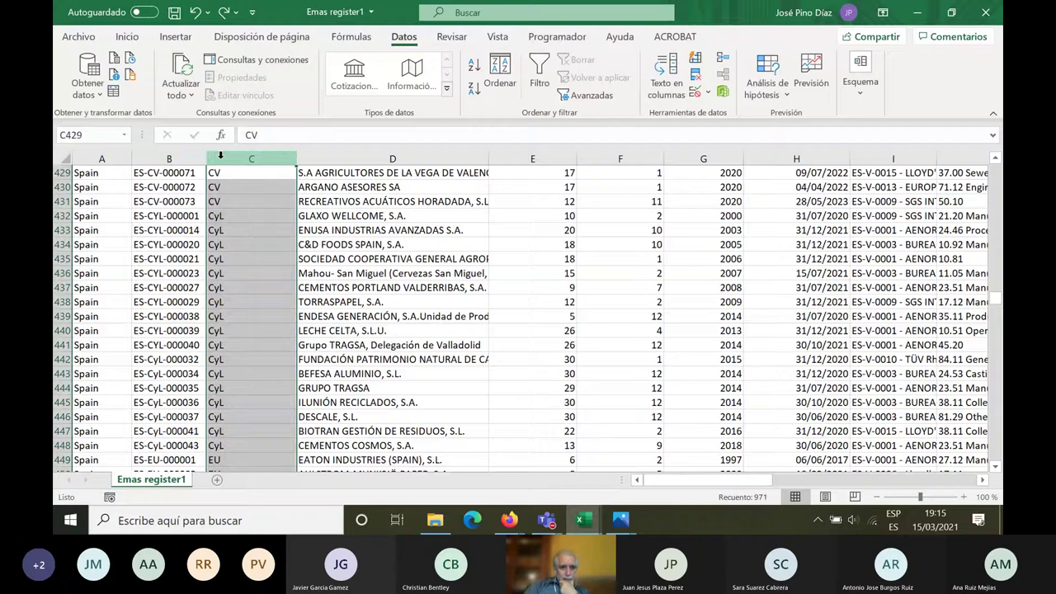
{"action": "left_click", "coordinate": [163, 245]}
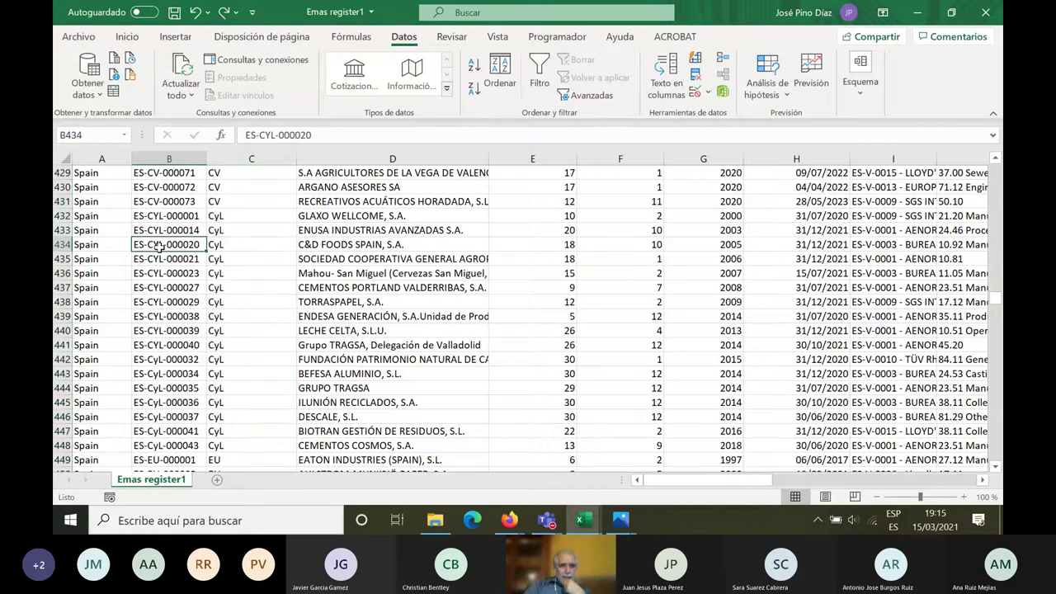
{"action": "left_click_drag", "start_coordinate": [257, 135], "coordinate": [275, 136]}
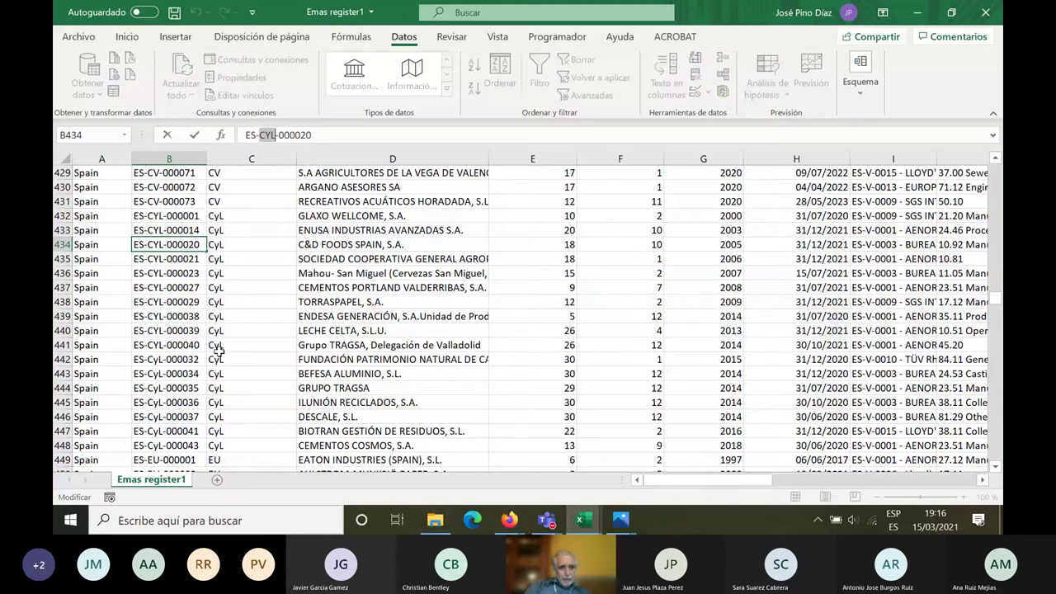
{"action": "left_click", "coordinate": [158, 360]}
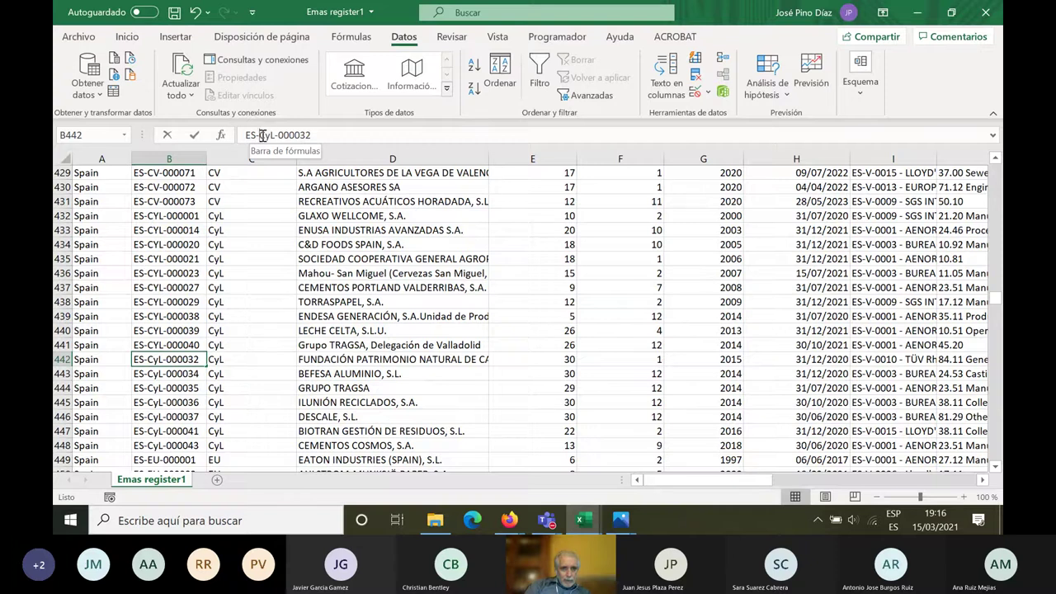
{"action": "left_click_drag", "start_coordinate": [260, 136], "coordinate": [275, 137]}
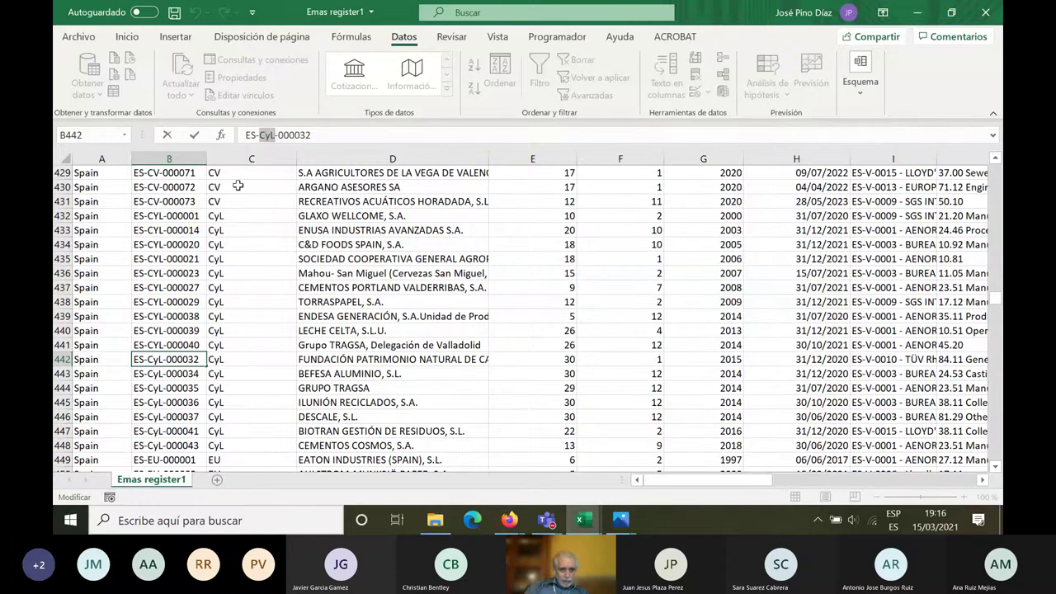
- Set up a replacement of CYL with CyL in the Registration_Region column and close the dialog without replacing
{"action": "left_click", "coordinate": [236, 159]}
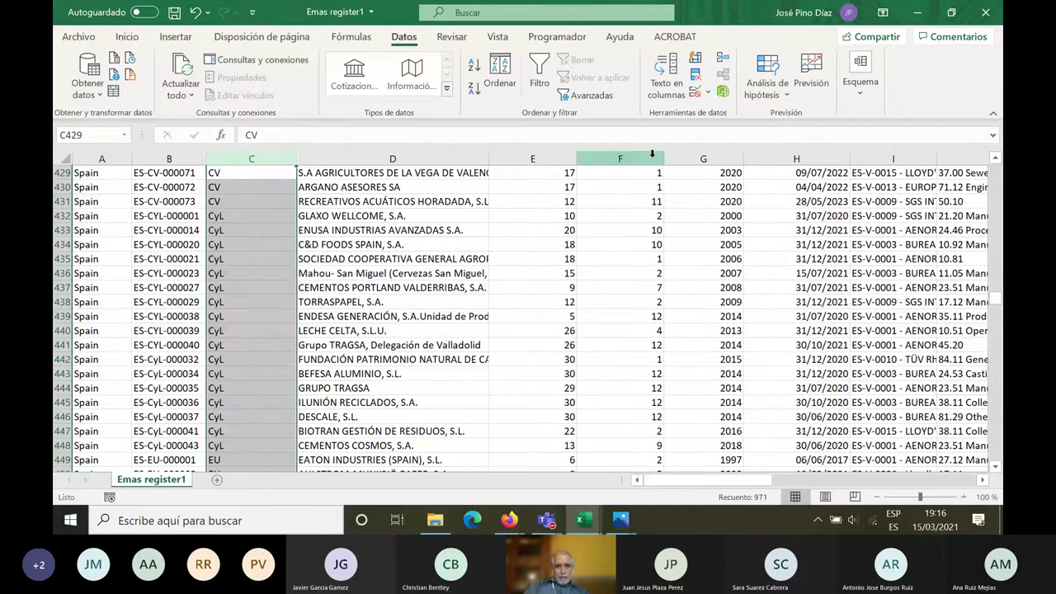
{"action": "left_click", "coordinate": [126, 36]}
{"action": "left_click", "coordinate": [796, 83]}
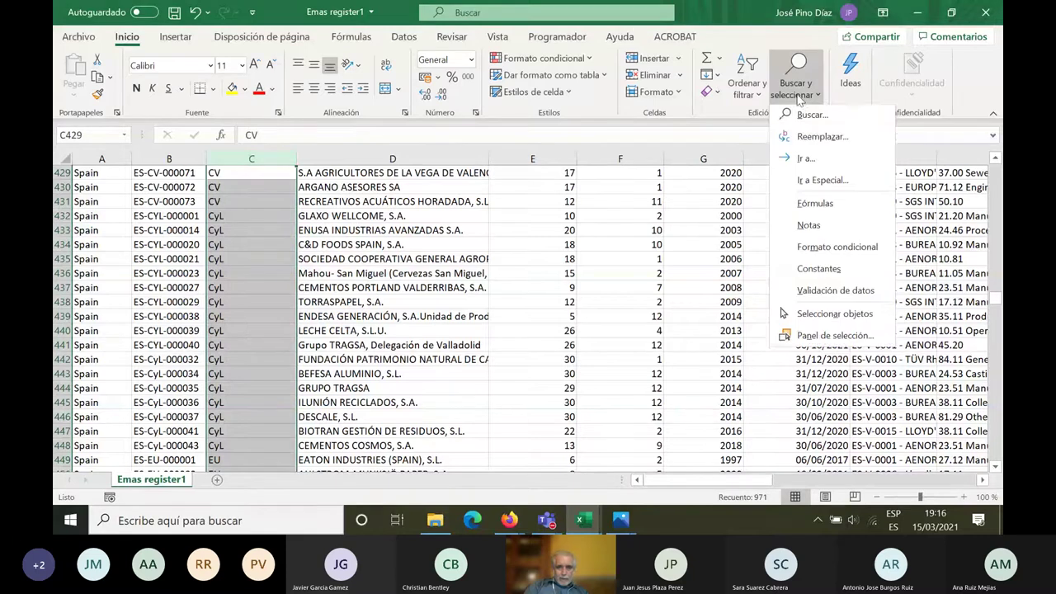
{"action": "left_click", "coordinate": [823, 138]}
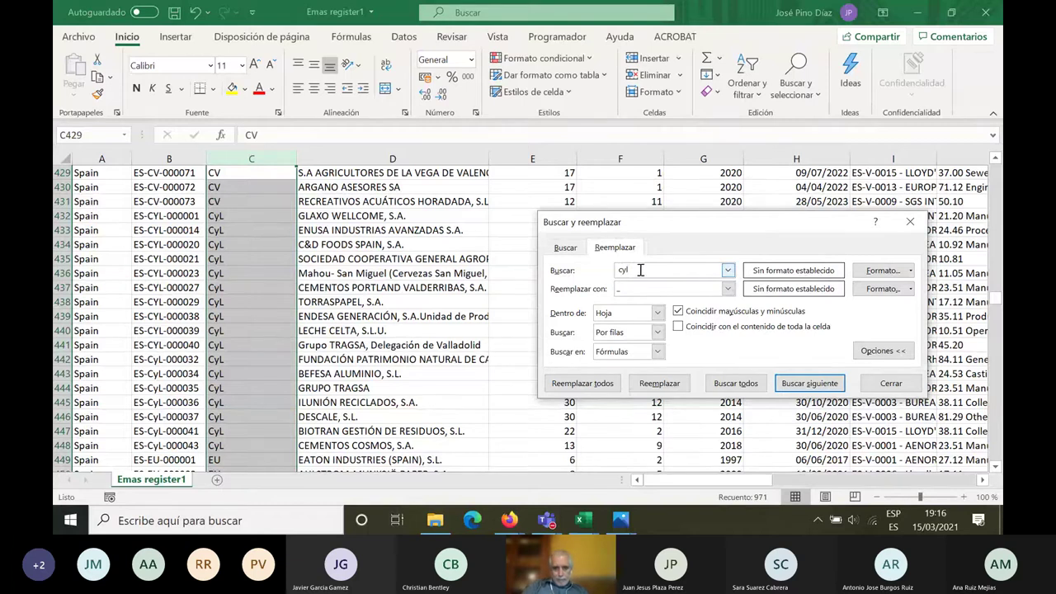
{"action": "left_click_drag", "start_coordinate": [641, 271], "coordinate": [578, 266]}
{"action": "key", "text": "Caps_Lock"}
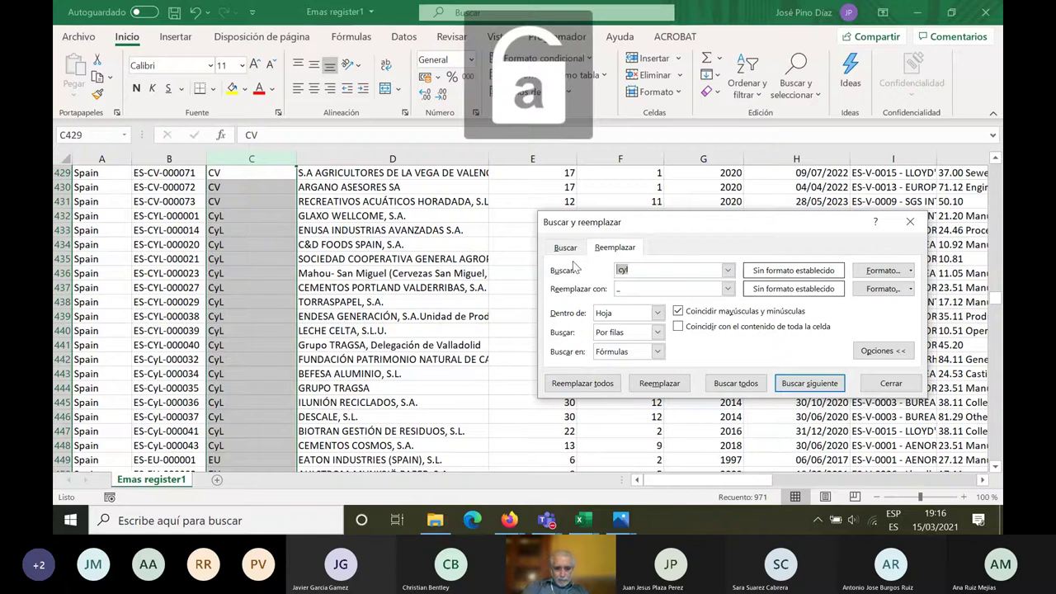
{"action": "type", "text": "CYL"}
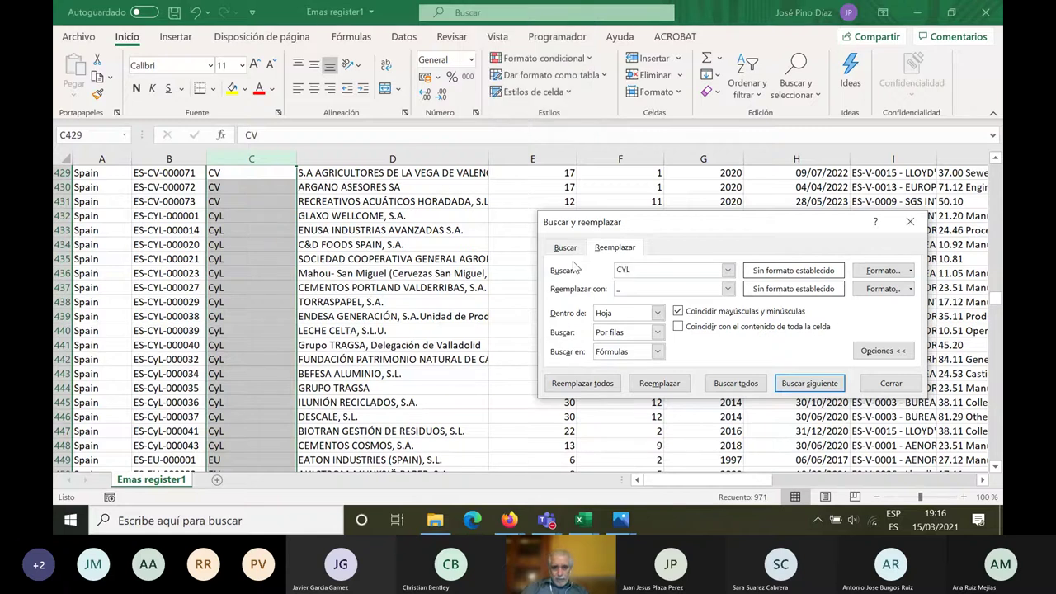
{"action": "left_click", "coordinate": [629, 288]}
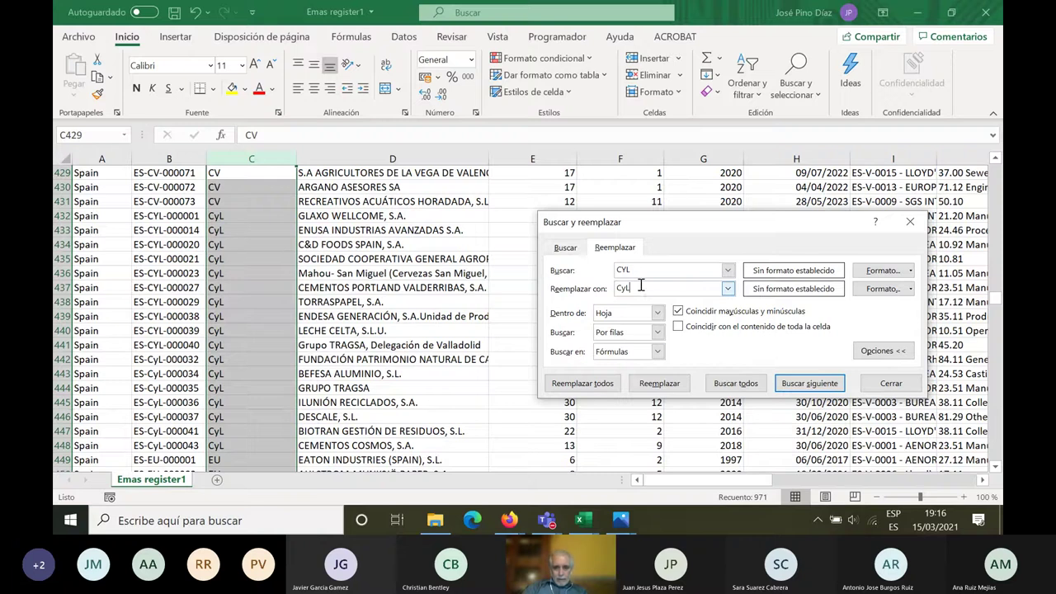
{"action": "left_click_drag", "start_coordinate": [640, 288], "coordinate": [615, 291]}
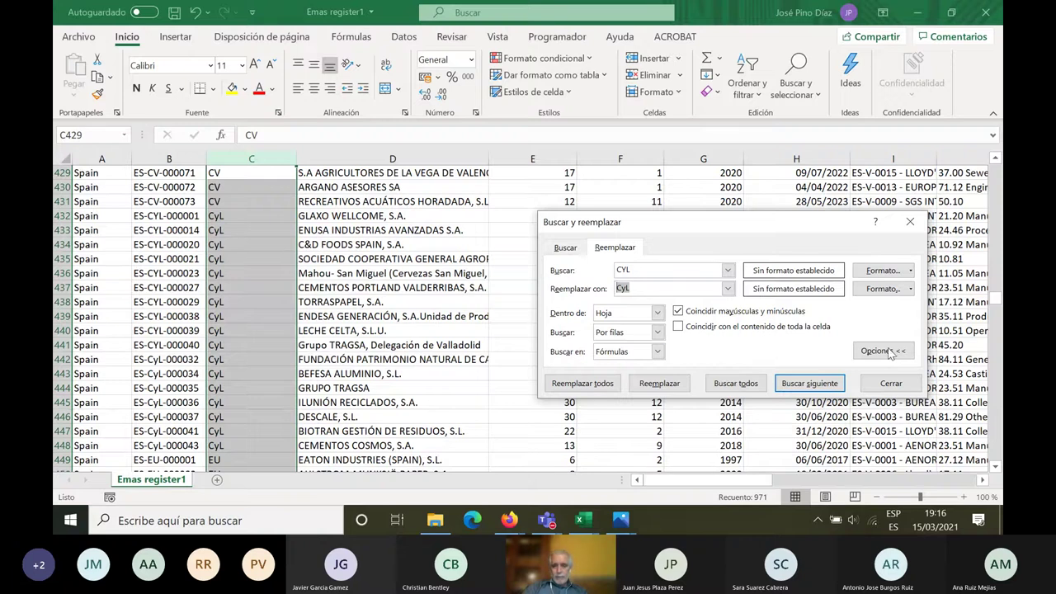
{"action": "left_click", "coordinate": [891, 383]}
- Compare the Registration_Number and Registration_Region codes of the Castilla y León organisations, going from row 432 down to row 442
{"action": "left_click", "coordinate": [217, 216]}
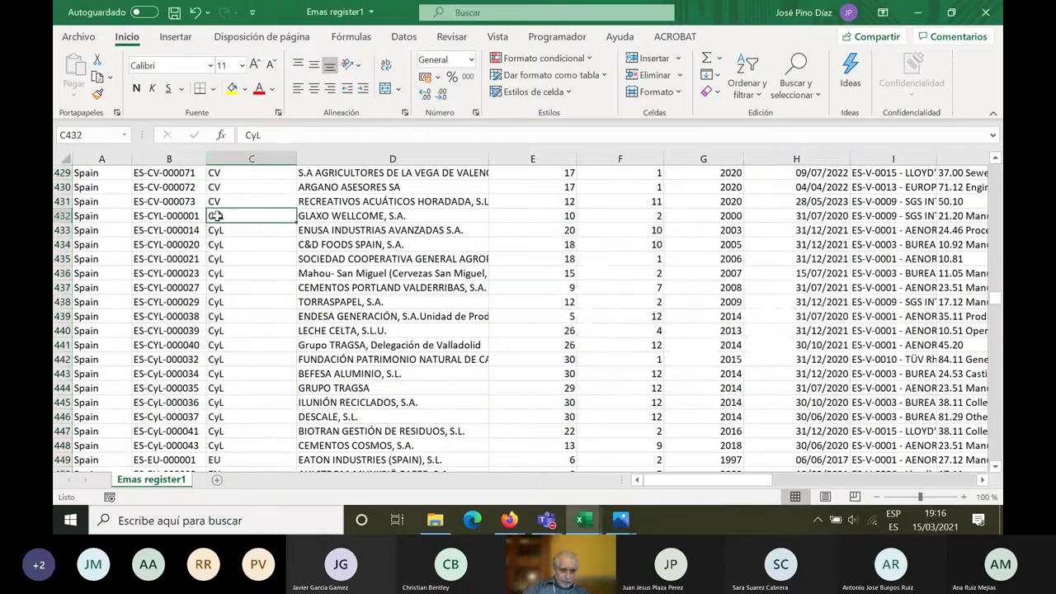
{"action": "left_click", "coordinate": [151, 215]}
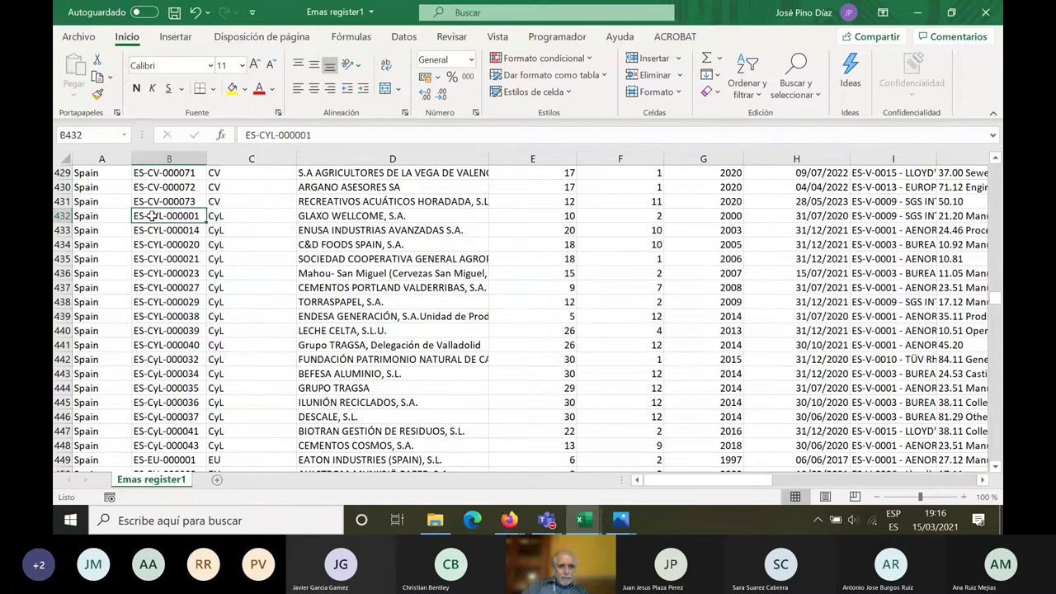
{"action": "left_click", "coordinate": [224, 217]}
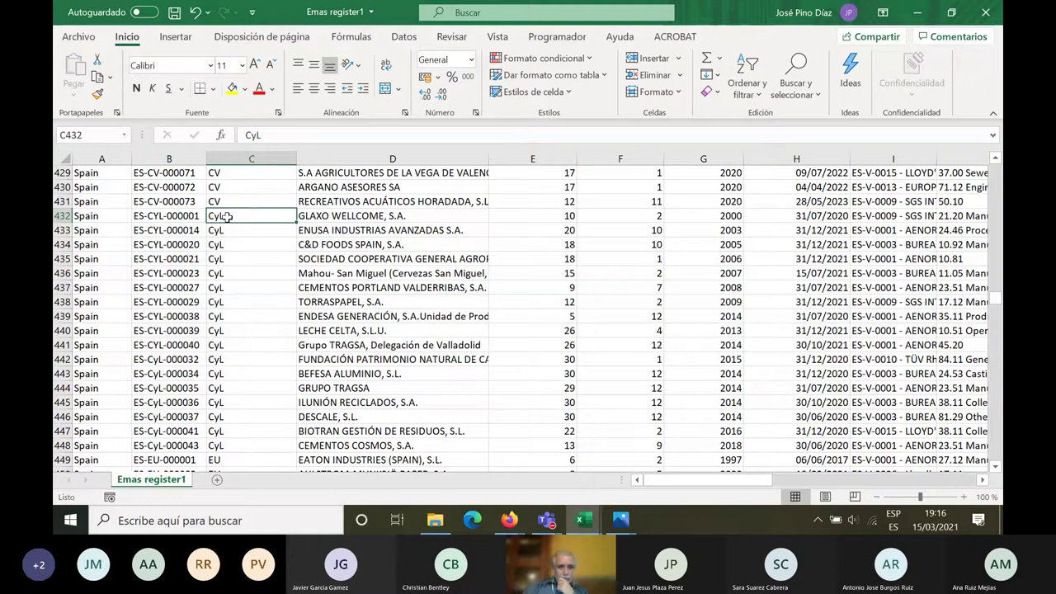
{"action": "key", "text": "Down"}
{"action": "key", "text": "Down"}
{"action": "key", "text": "Down"}
{"action": "key", "text": "Down"}
{"action": "key", "text": "Down"}
{"action": "key", "text": "Down"}
{"action": "key", "text": "Down"}
{"action": "key", "text": "Down"}
{"action": "key", "text": "Down"}
{"action": "key", "text": "Down"}
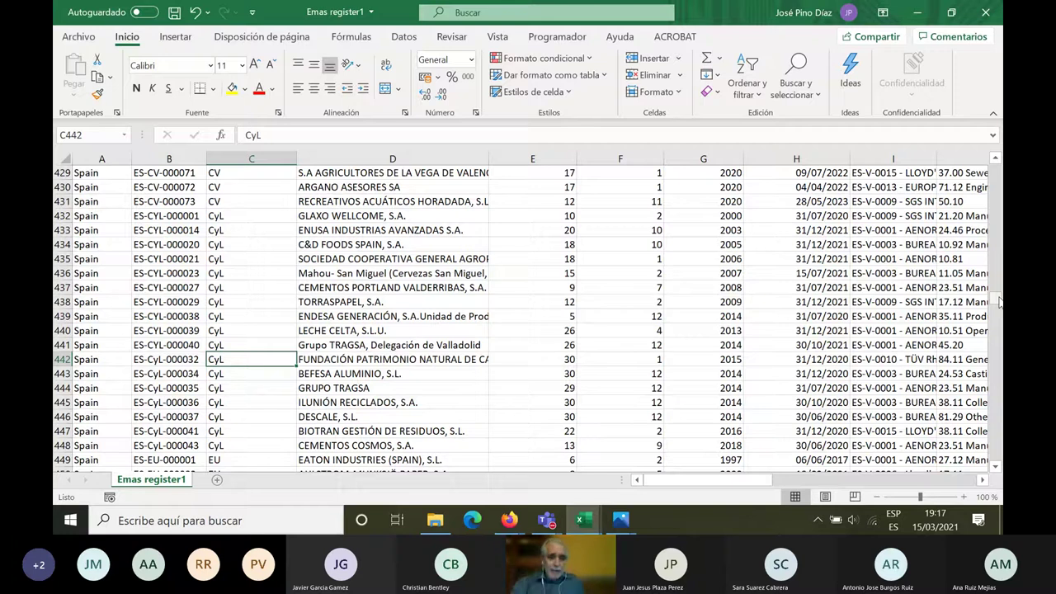
- Switch to Photos, examine the region labels in the General public administration activities by region bar chart, and close the image
{"action": "left_click", "coordinate": [621, 521]}
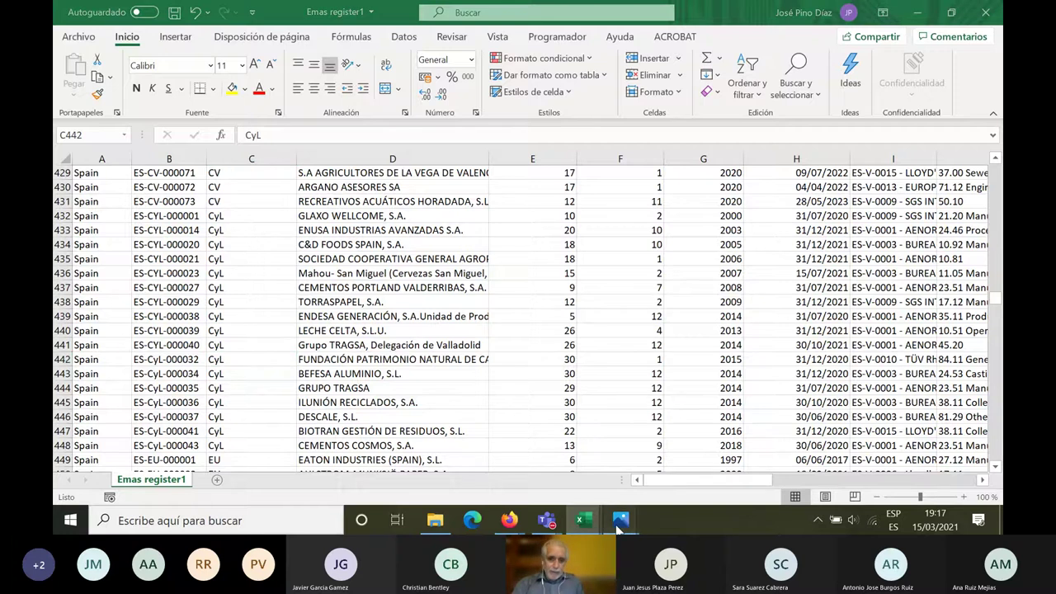
{"action": "left_click", "coordinate": [466, 425]}
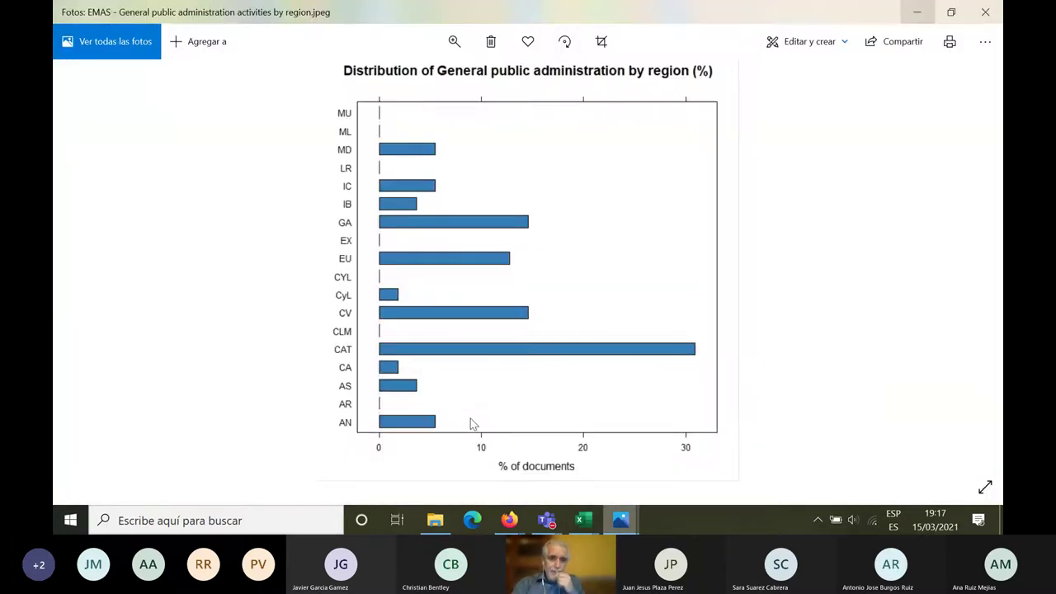
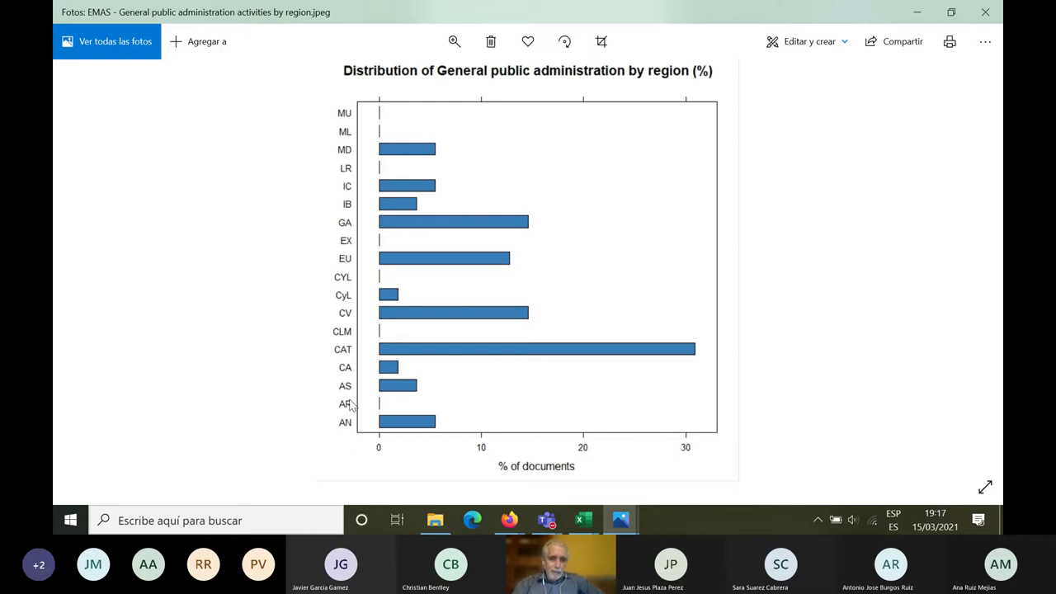
{"action": "left_click", "coordinate": [986, 14]}
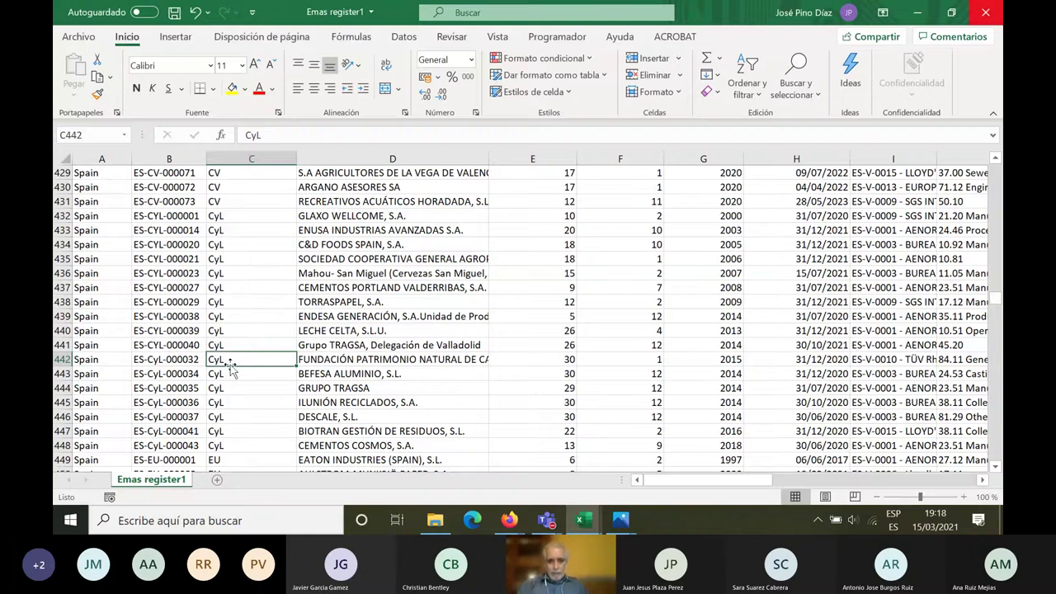
- Switch to the GesMed5158-20 procedure page in Firefox and read the NACE_codes instructions on replacing blank spaces and the _-_ string
{"action": "left_click", "coordinate": [511, 521]}
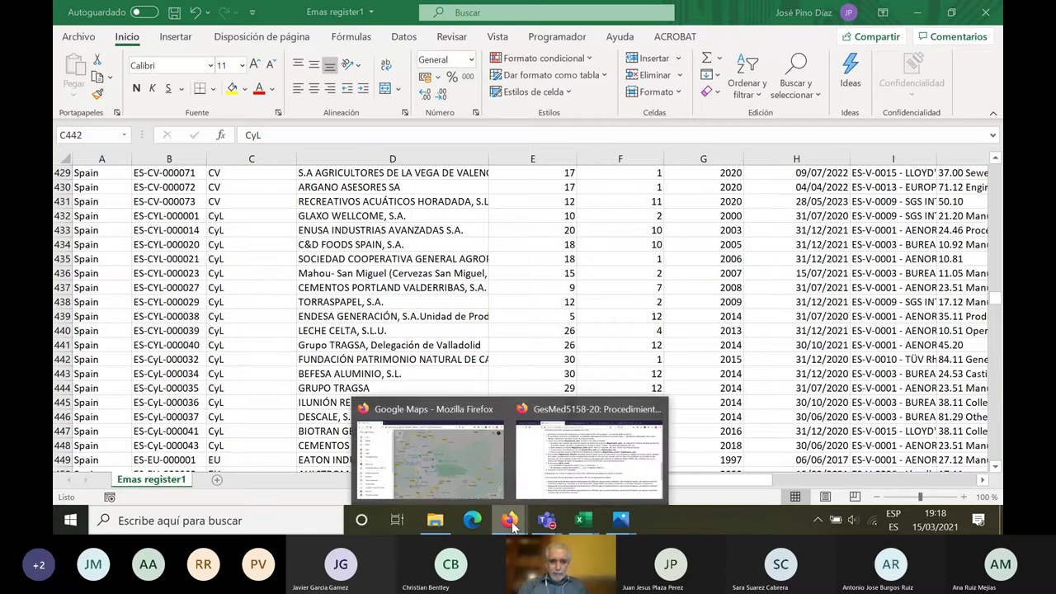
{"action": "left_click", "coordinate": [575, 471]}
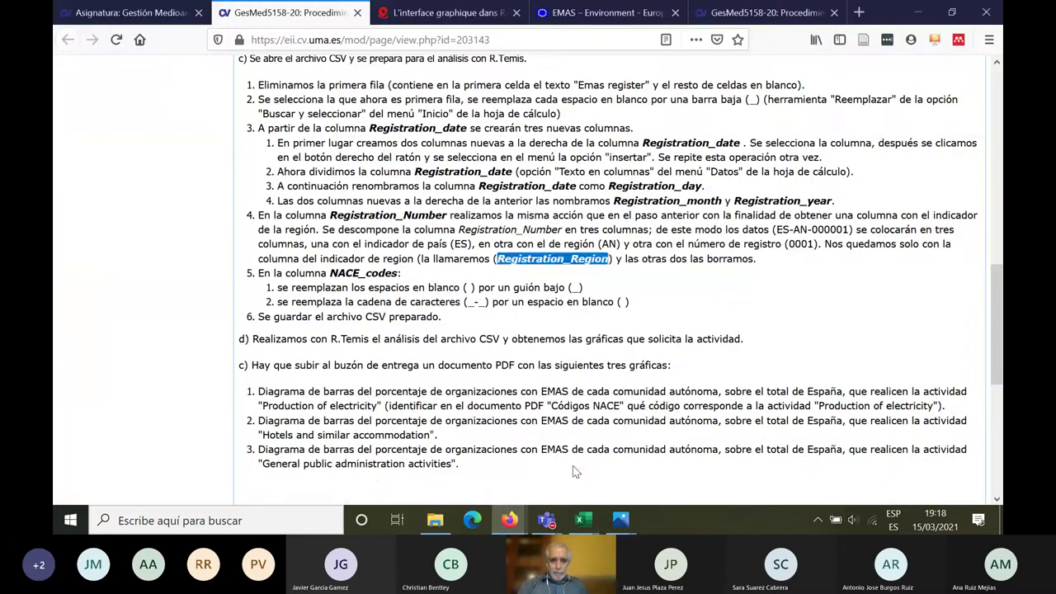
{"action": "left_click", "coordinate": [679, 265]}
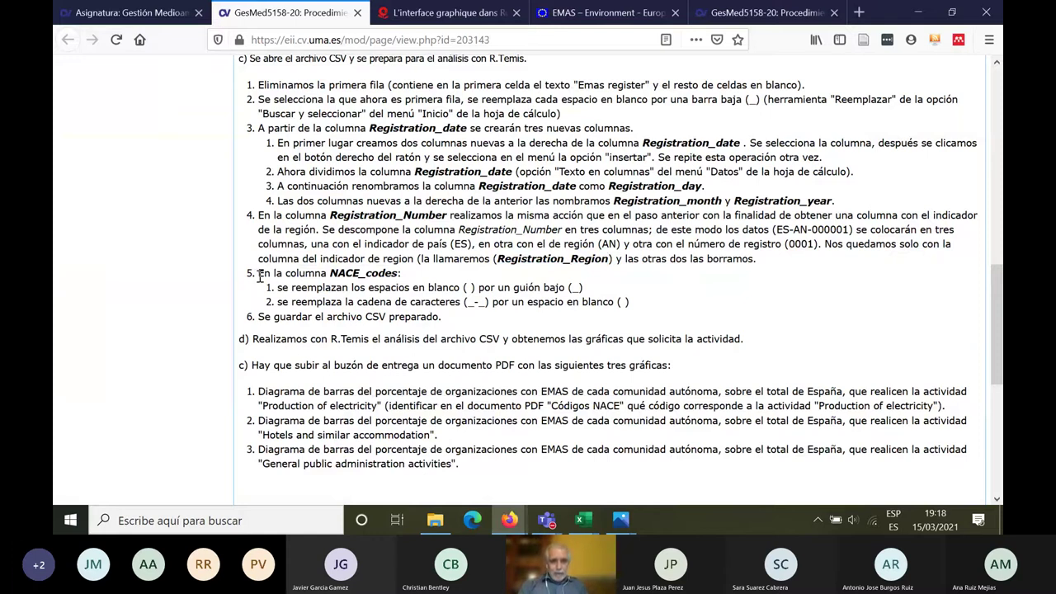
{"action": "left_click_drag", "start_coordinate": [260, 276], "coordinate": [408, 278]}
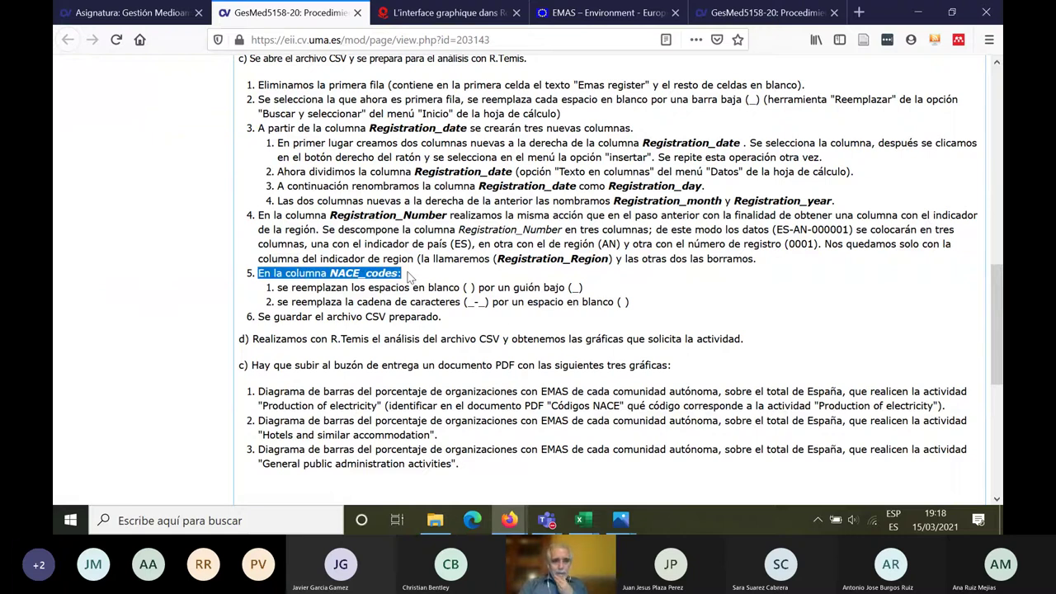
{"action": "left_click_drag", "start_coordinate": [365, 287], "coordinate": [569, 289]}
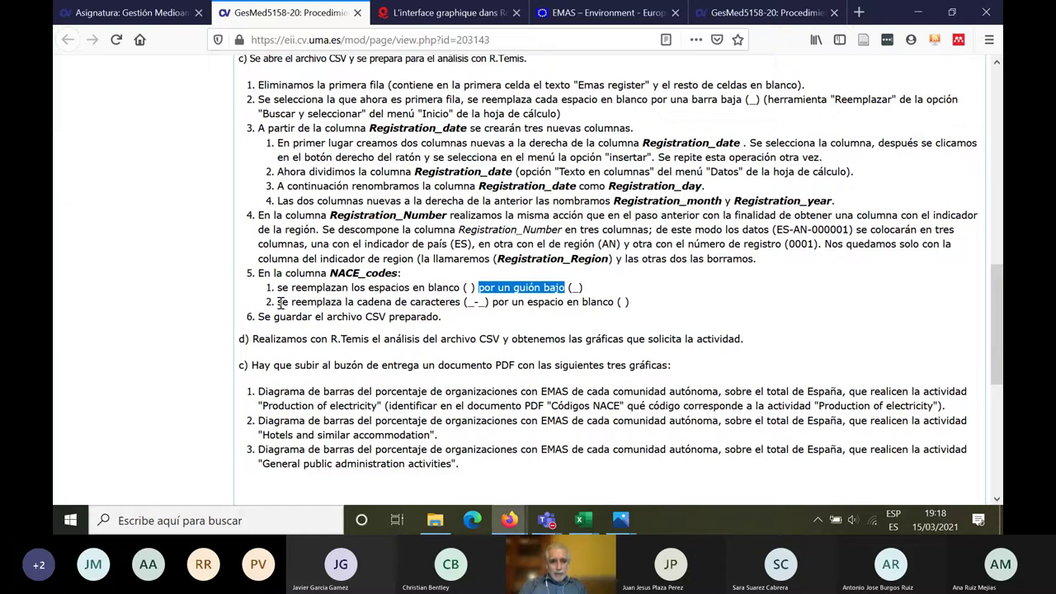
{"action": "left_click_drag", "start_coordinate": [278, 302], "coordinate": [485, 305]}
{"action": "left_click", "coordinate": [467, 303]}
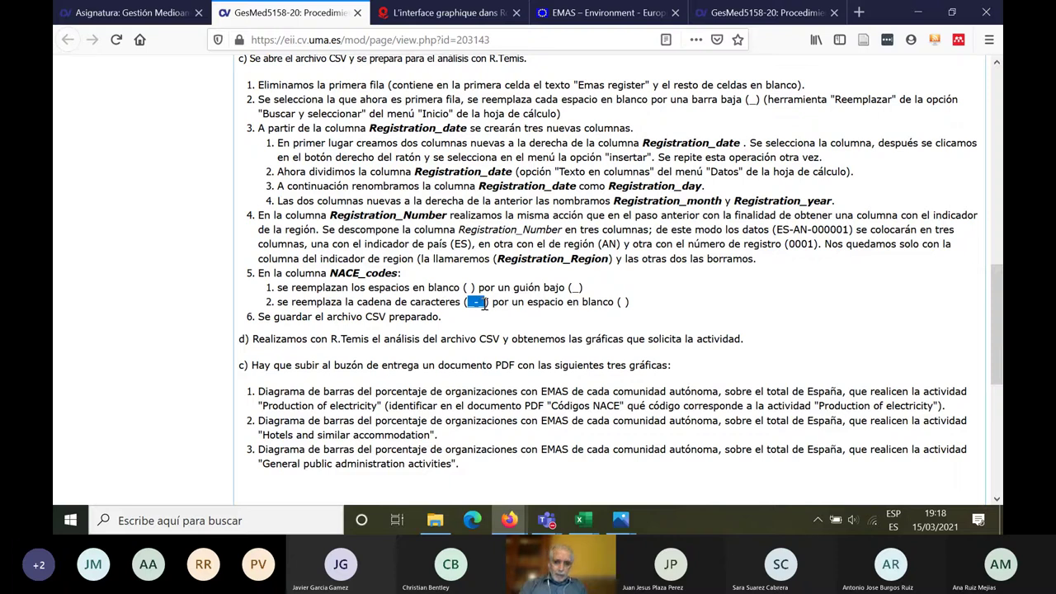
{"action": "left_click", "coordinate": [485, 323]}
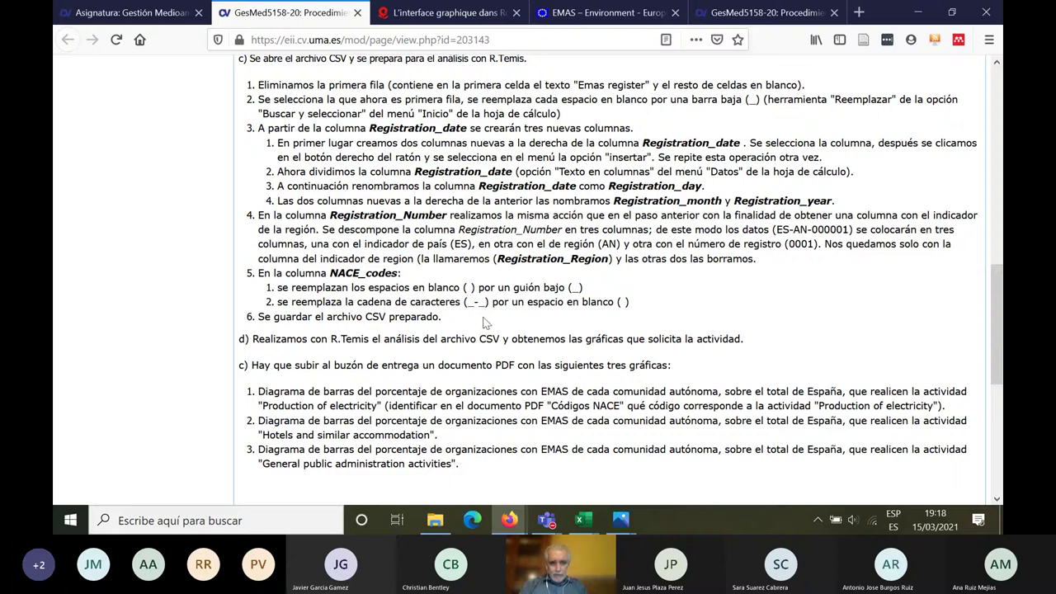
- Highlight the _-_ string in the NACE_codes instructions and switch to the Emas register1 workbook in Excel
{"action": "left_click_drag", "start_coordinate": [466, 303], "coordinate": [488, 303]}
{"action": "left_click", "coordinate": [620, 303]}
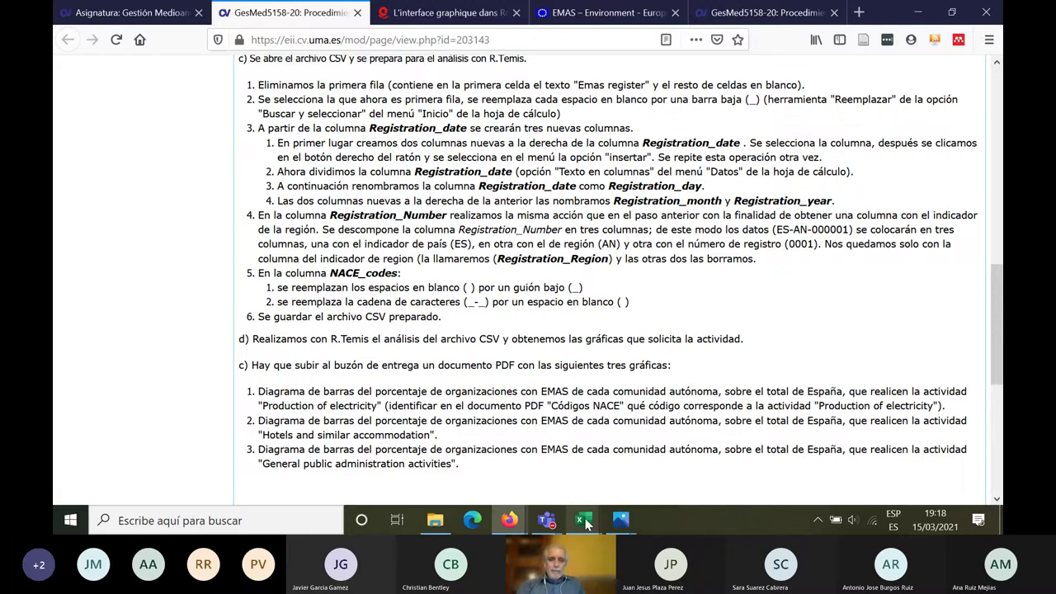
{"action": "mouse_move", "coordinate": [586, 522]}
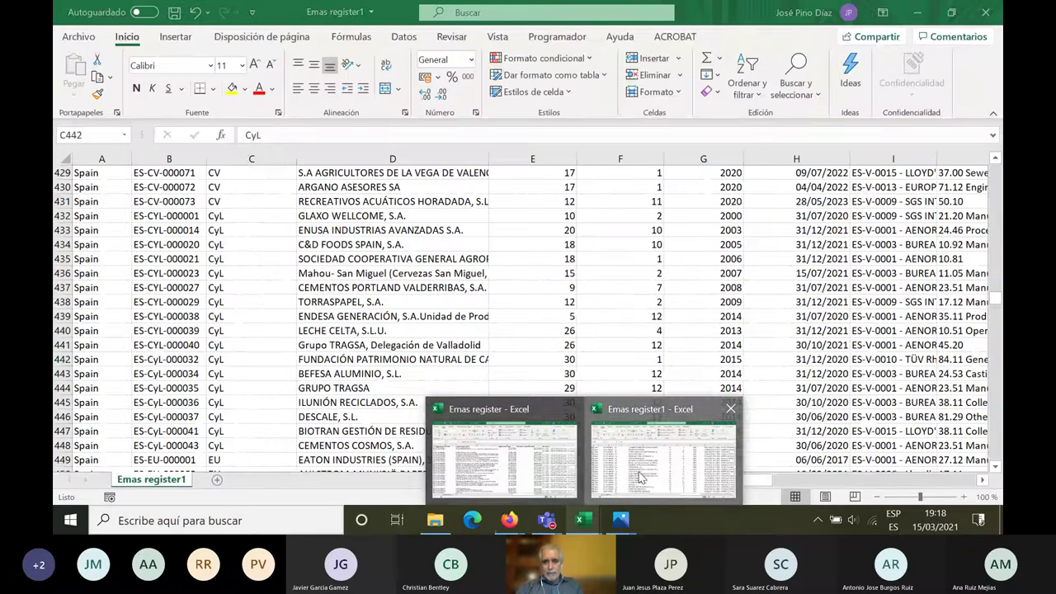
{"action": "left_click", "coordinate": [642, 478]}
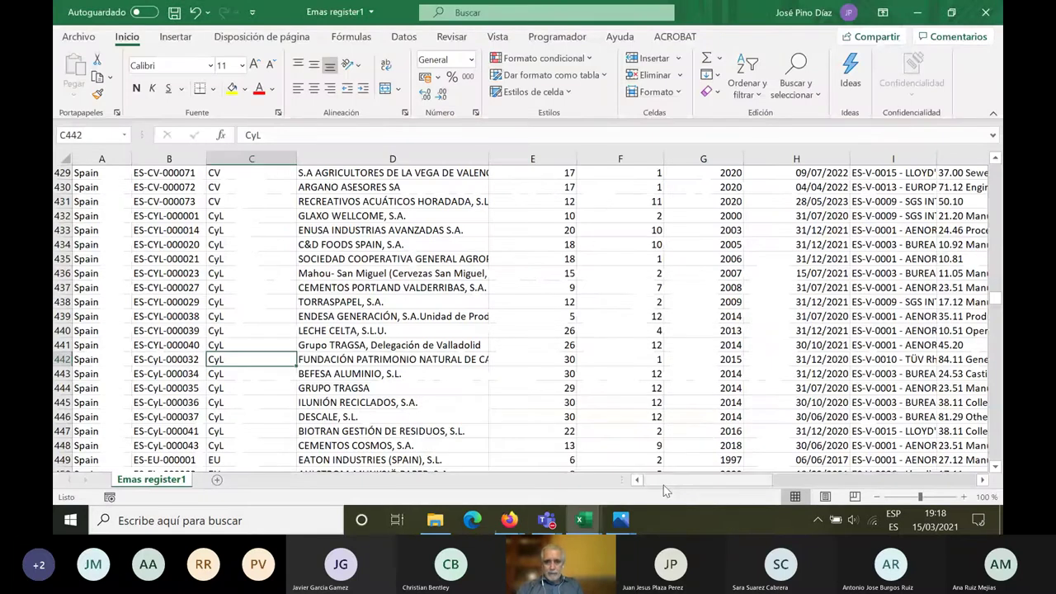
- Find the Naces column in the first rows of the sheet and select its header cell J1
{"action": "left_click_drag", "start_coordinate": [663, 481], "coordinate": [862, 479]}
{"action": "left_click", "coordinate": [862, 479]}
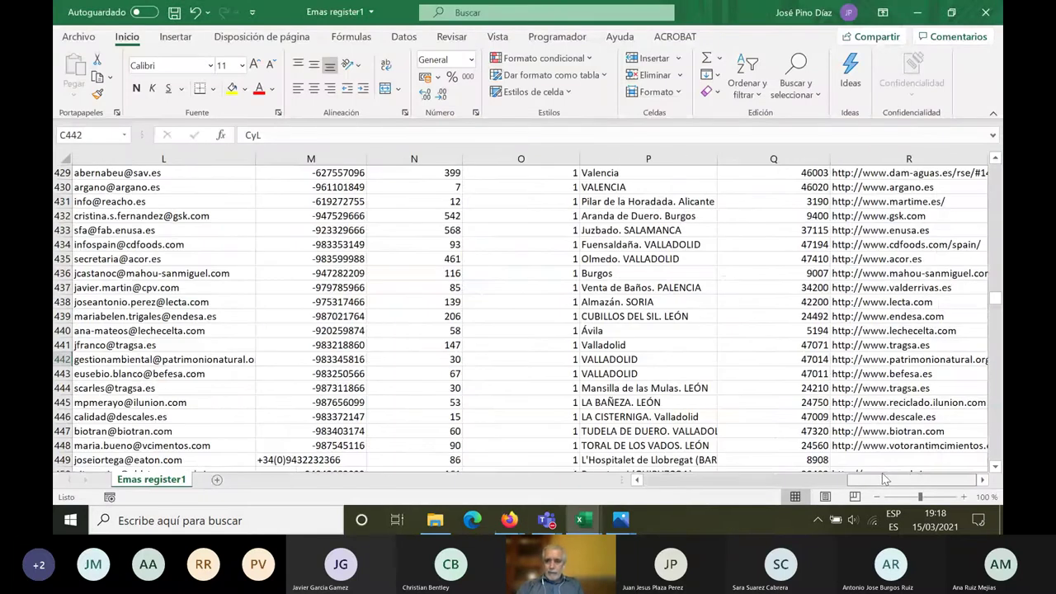
{"action": "left_click", "coordinate": [793, 478]}
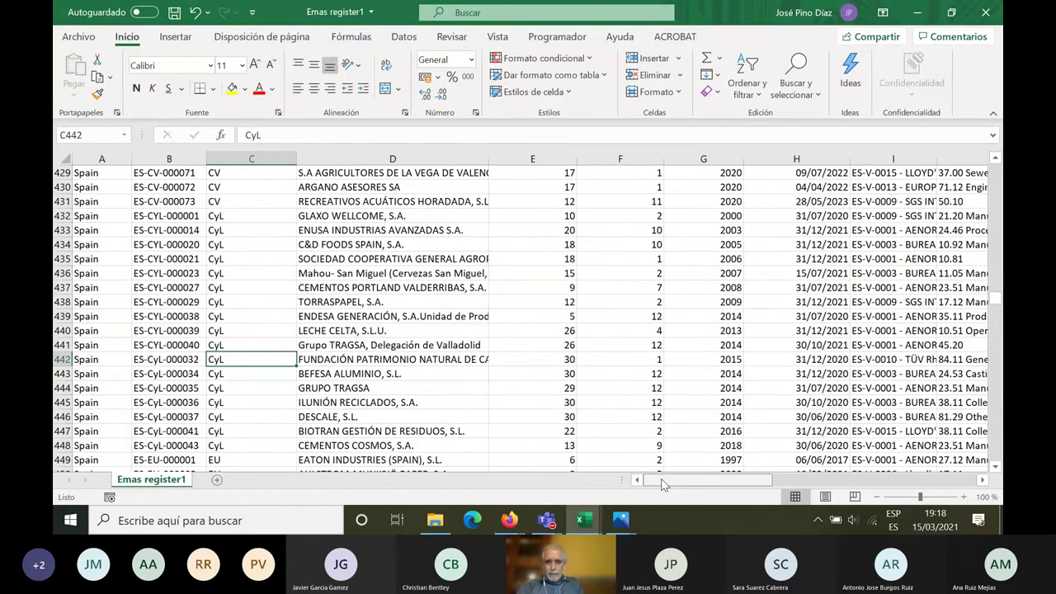
{"action": "left_click_drag", "start_coordinate": [664, 485], "coordinate": [593, 484]}
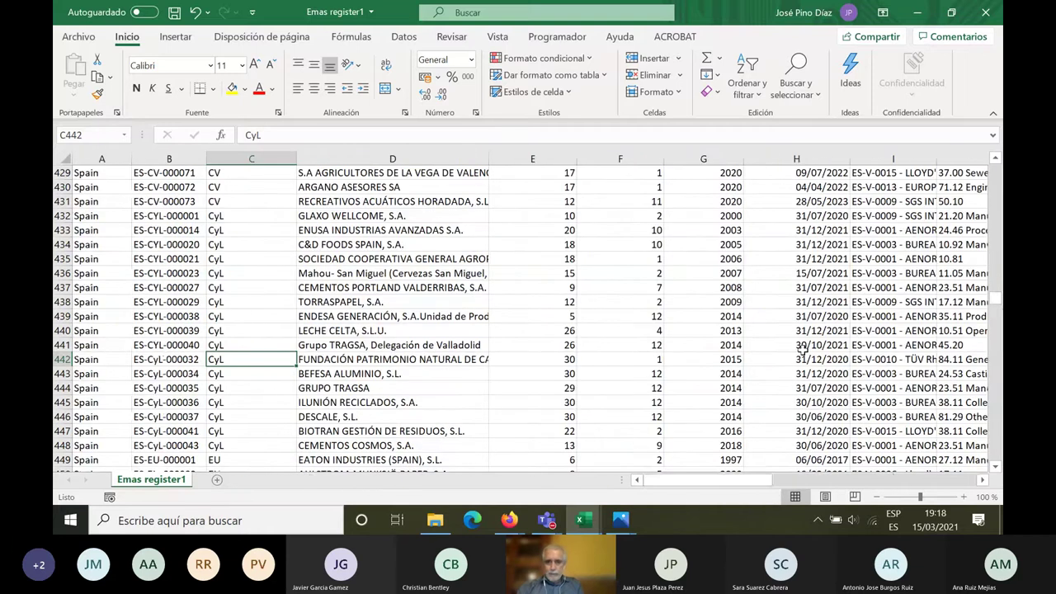
{"action": "left_click_drag", "start_coordinate": [998, 316], "coordinate": [997, 169]}
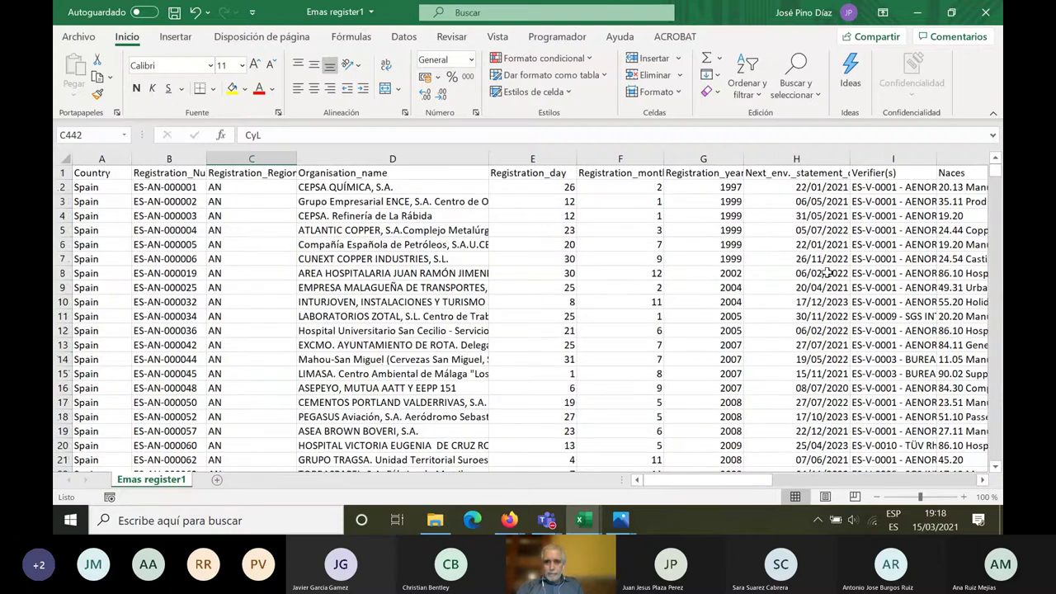
{"action": "left_click", "coordinate": [955, 172]}
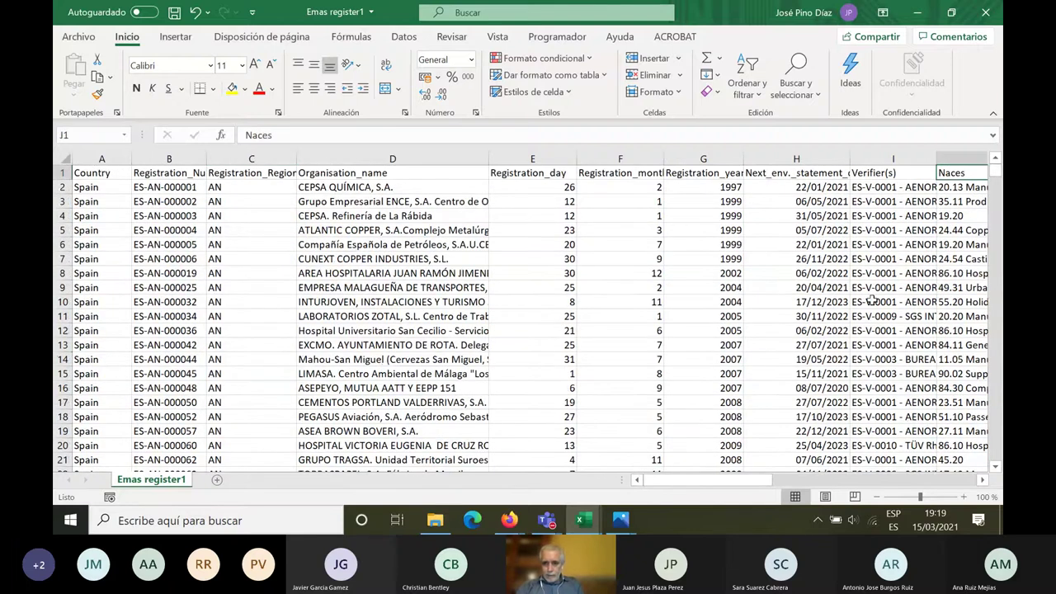
{"action": "left_click", "coordinate": [982, 479]}
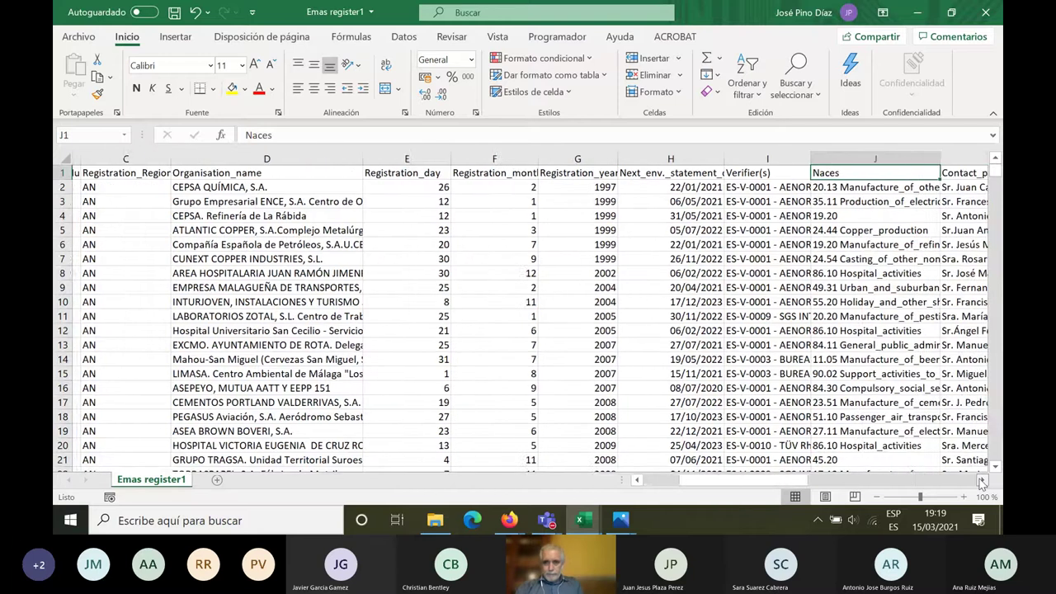
{"action": "left_click", "coordinate": [982, 480]}
- Examine the first Naces entry in J2, highlighting the code 20.13 and the description Manufacture_of_other_inorganic_basic_chemicals separately
{"action": "left_click", "coordinate": [508, 185]}
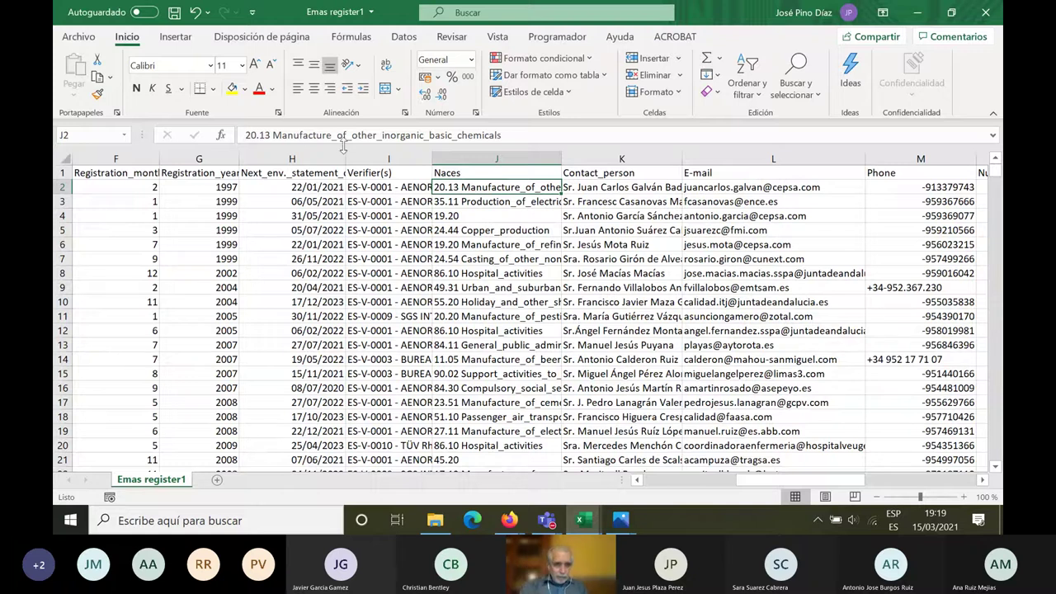
{"action": "left_click", "coordinate": [247, 135]}
{"action": "left_click_drag", "start_coordinate": [248, 135], "coordinate": [273, 136]}
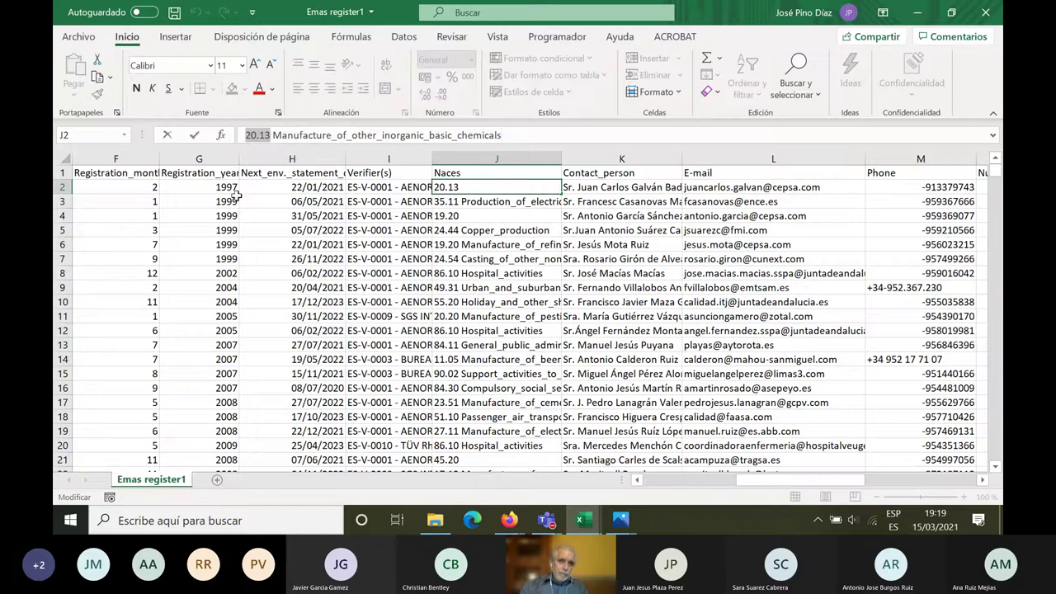
{"action": "left_click", "coordinate": [272, 136]}
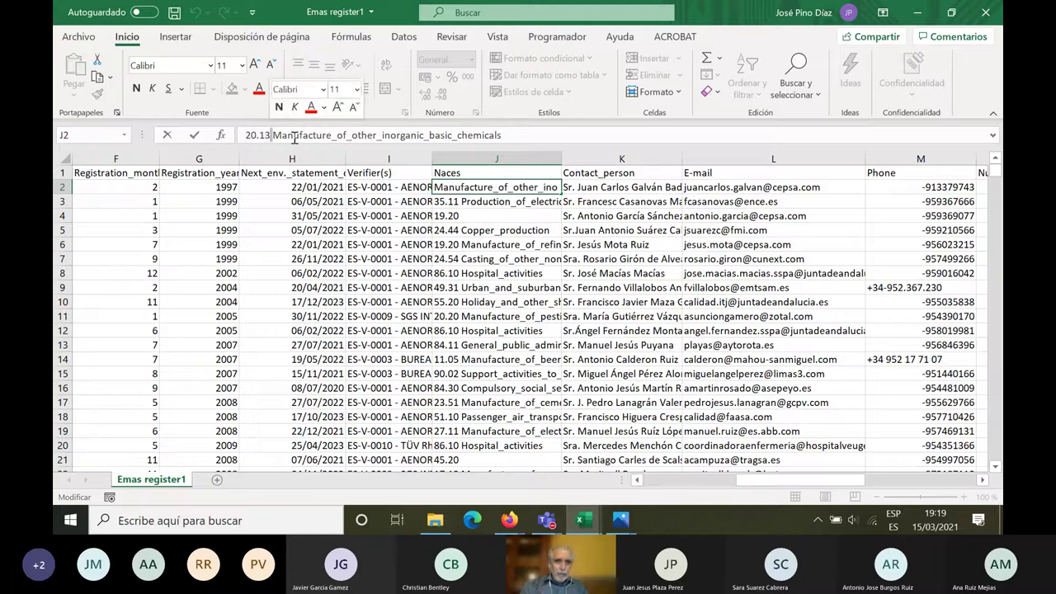
{"action": "left_click_drag", "start_coordinate": [273, 137], "coordinate": [502, 135]}
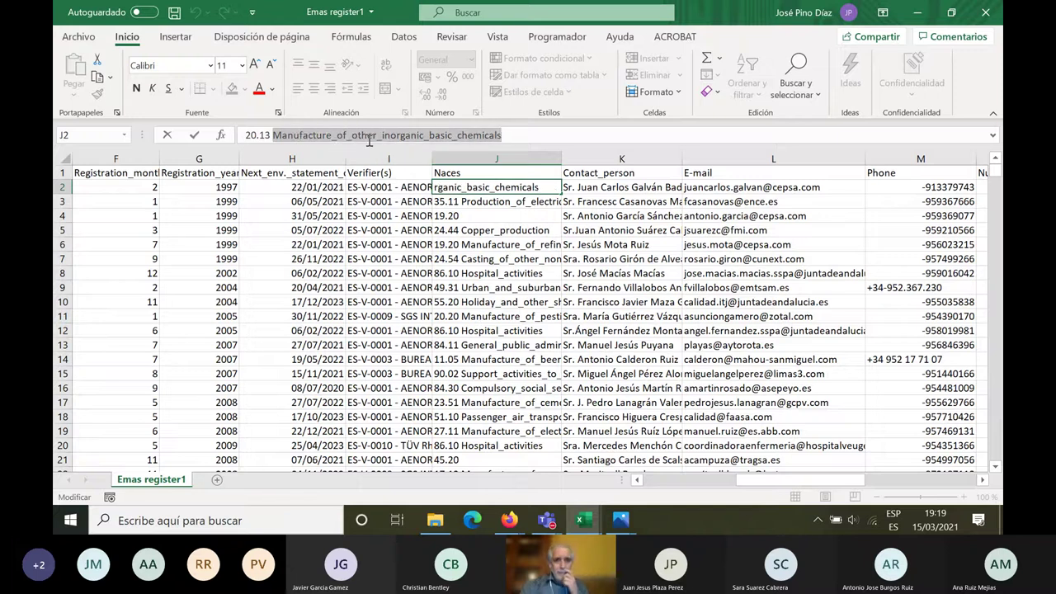
{"action": "left_click", "coordinate": [511, 137]}
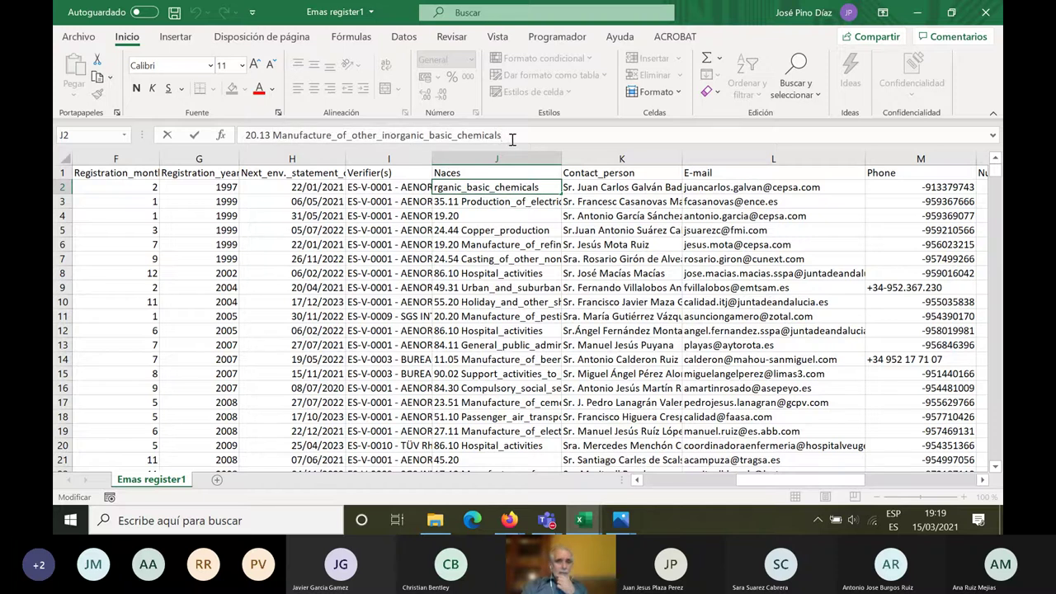
- Select the whole Naces column, compare the code and description parts of J2 again, and leave the cell for J4
{"action": "left_click", "coordinate": [458, 159]}
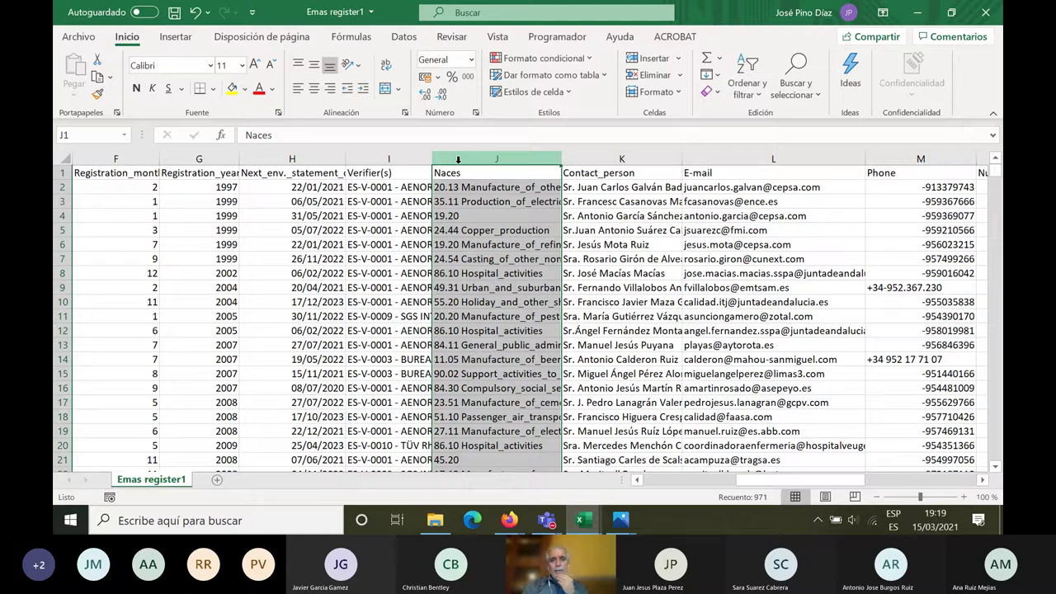
{"action": "left_click", "coordinate": [457, 189]}
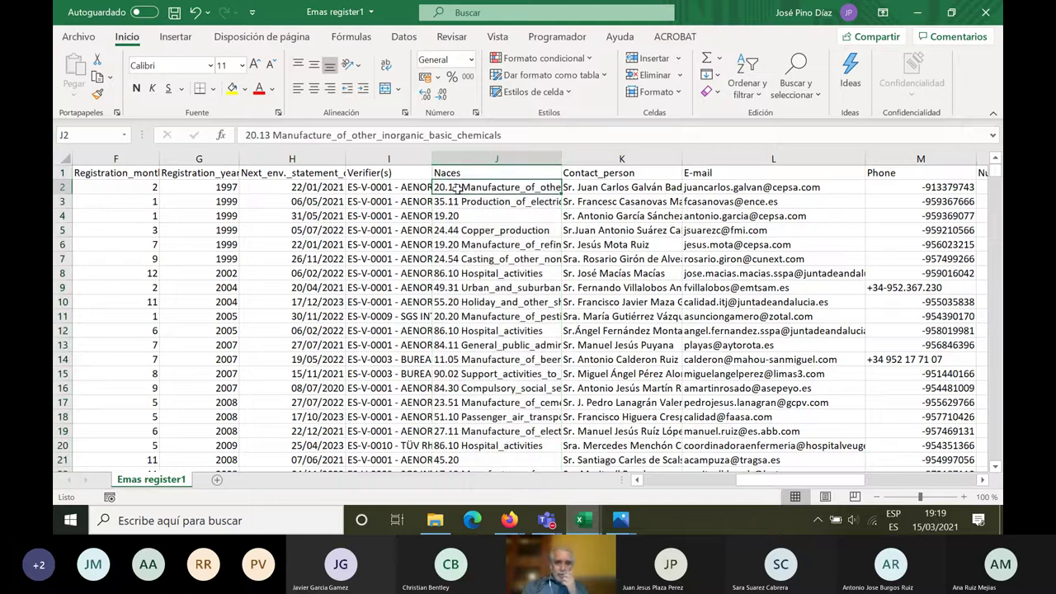
{"action": "left_click_drag", "start_coordinate": [270, 135], "coordinate": [245, 136]}
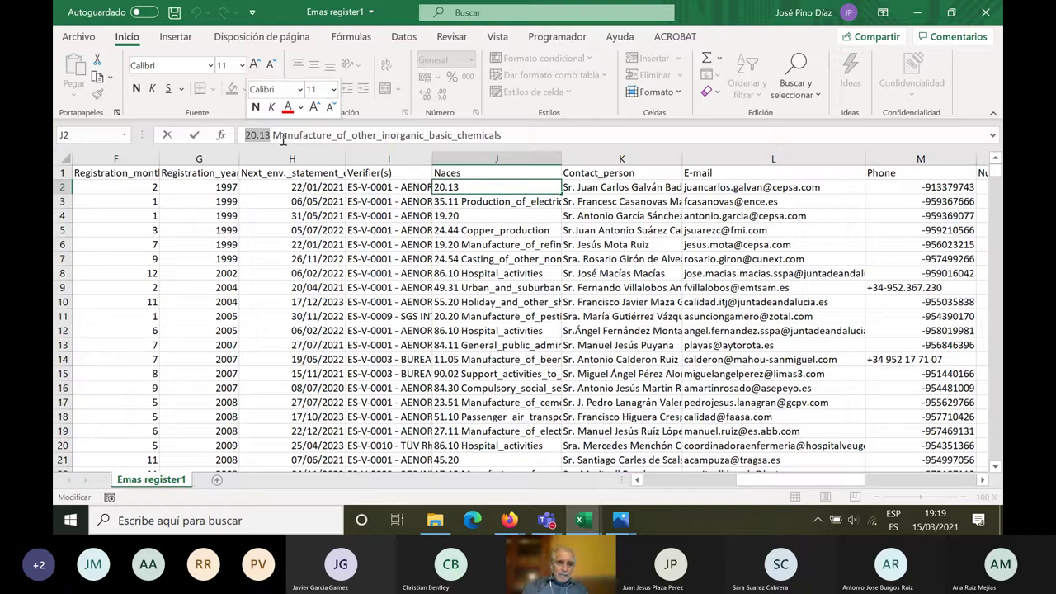
{"action": "left_click_drag", "start_coordinate": [274, 135], "coordinate": [504, 135]}
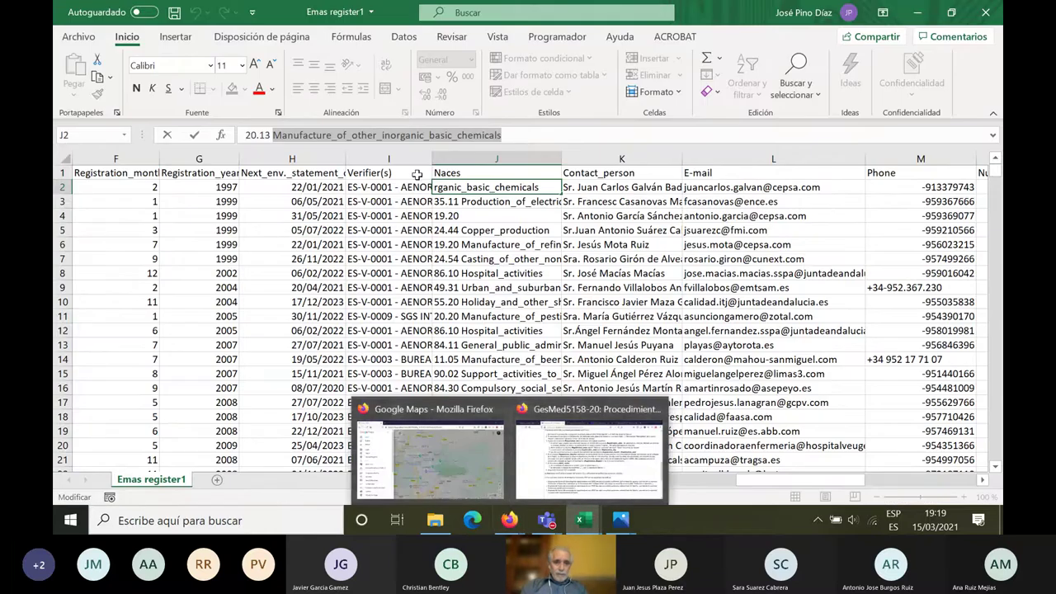
{"action": "left_click", "coordinate": [491, 216]}
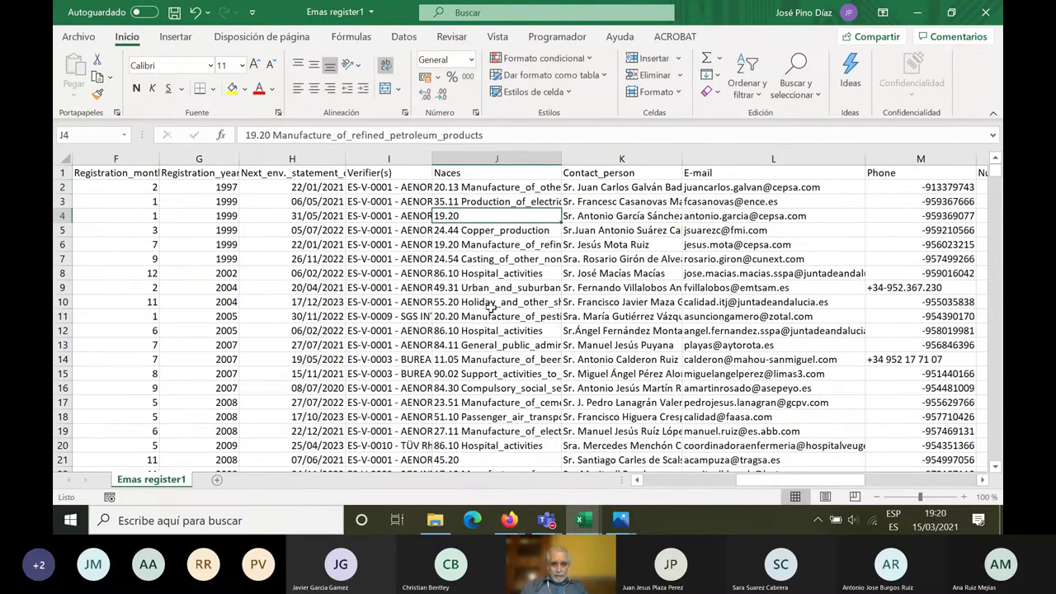
- Switch to File Explorer and open the Listados alfabético y por ocurrencias file from the 08-03-2020 folder
{"action": "left_click", "coordinate": [507, 526]}
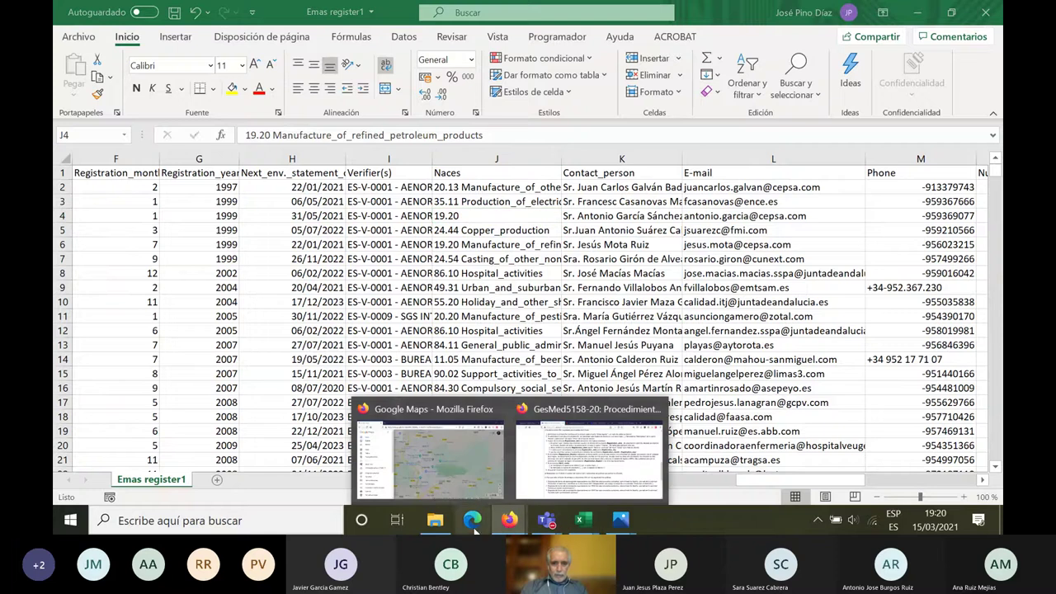
{"action": "left_click", "coordinate": [435, 526]}
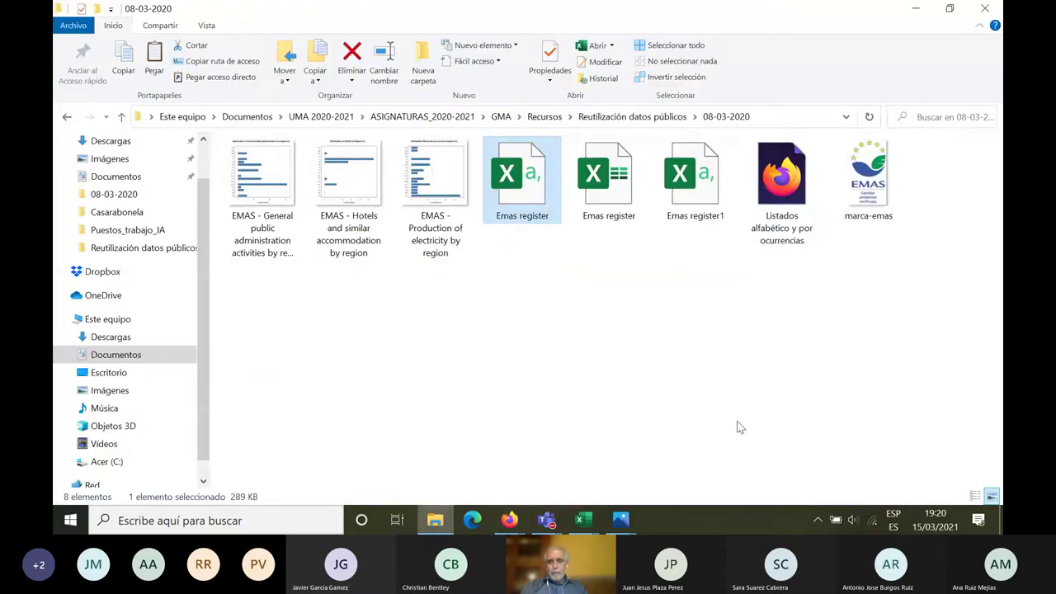
{"action": "left_click", "coordinate": [765, 189]}
{"action": "double_click", "coordinate": [765, 189]}
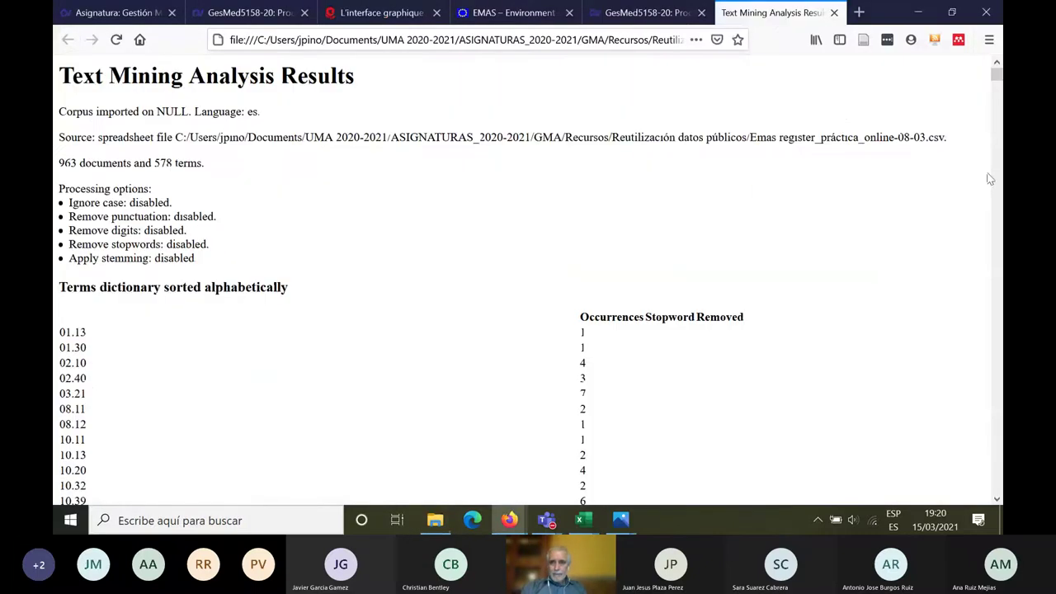
- Examine the numeric codes and their occurrences in the terms dictionary sorted alphabetically, highlighting the 01.13 code
{"action": "scroll", "coordinate": [996, 76], "scroll_direction": "down", "scroll_amount": 2}
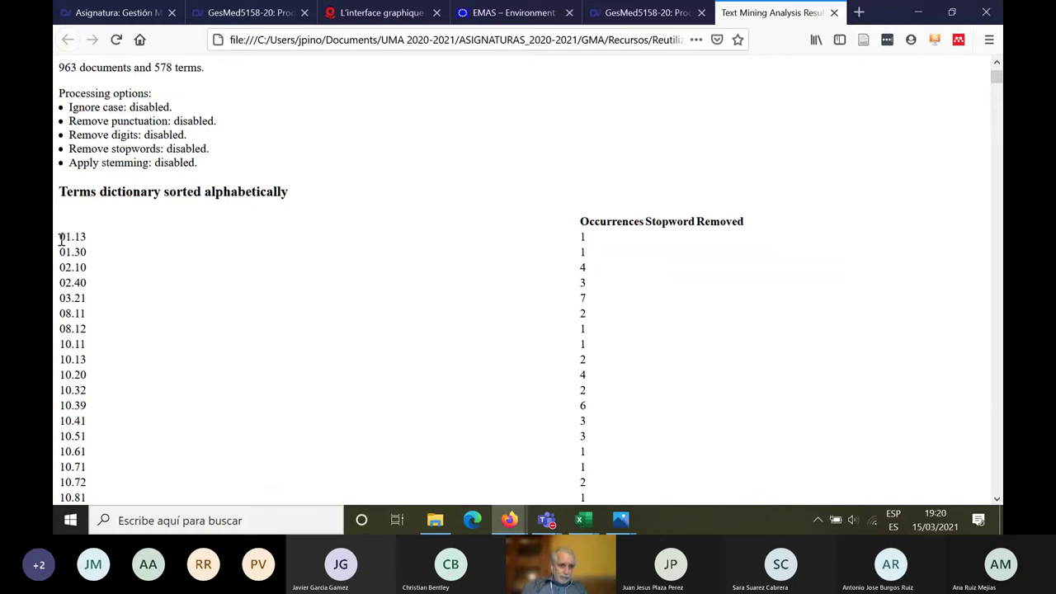
{"action": "left_click_drag", "start_coordinate": [58, 234], "coordinate": [137, 336]}
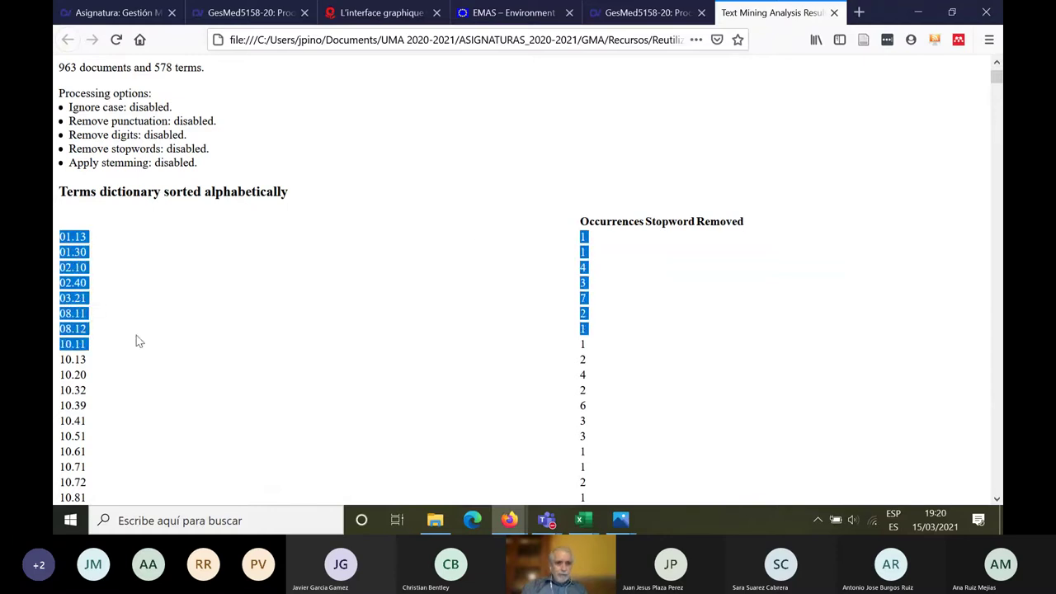
{"action": "left_click", "coordinate": [183, 329]}
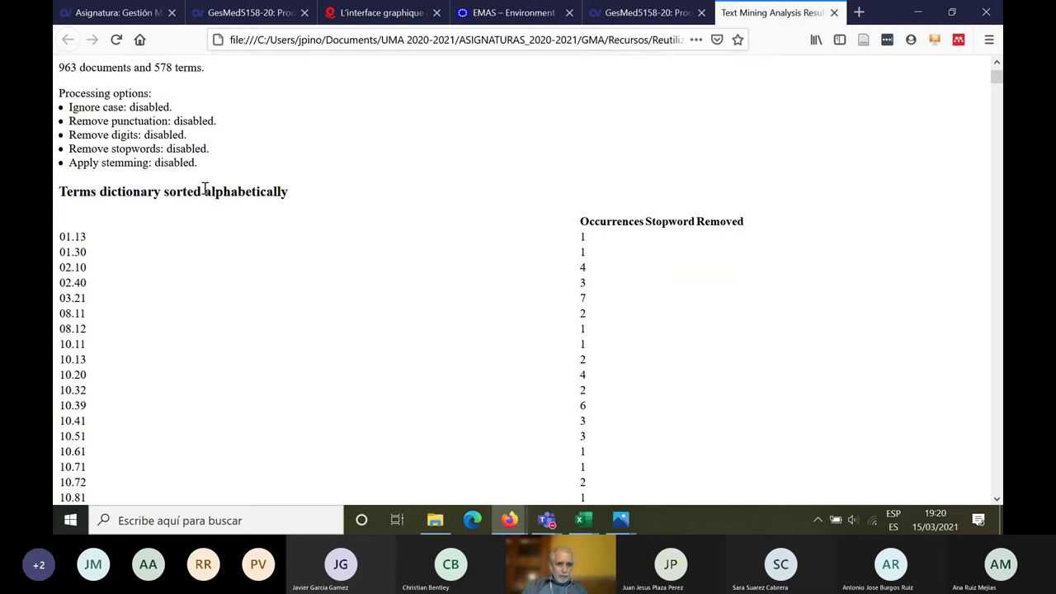
{"action": "left_click_drag", "start_coordinate": [205, 190], "coordinate": [304, 188]}
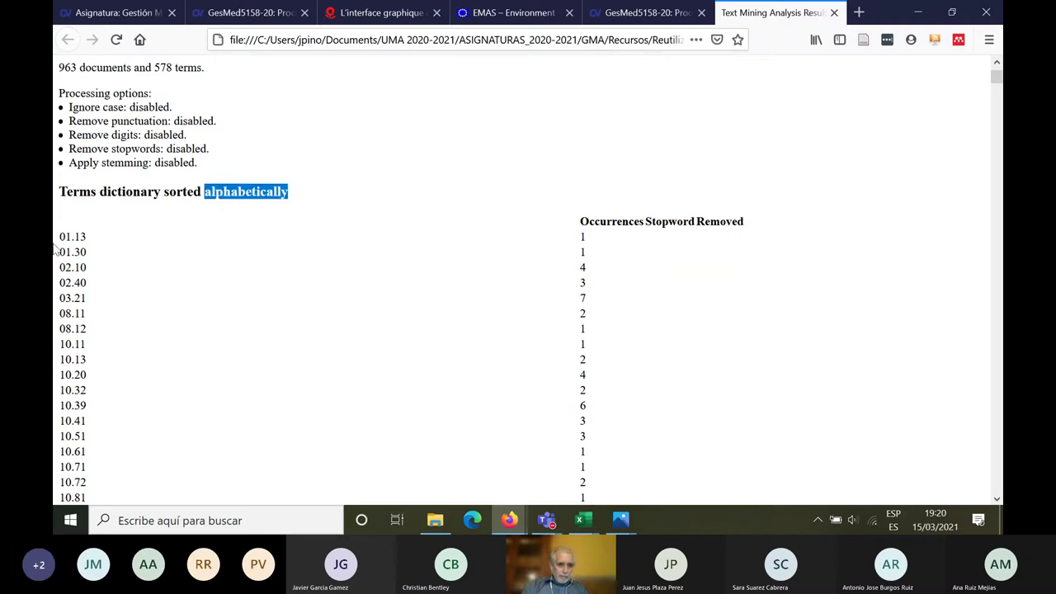
{"action": "left_click_drag", "start_coordinate": [58, 236], "coordinate": [99, 239]}
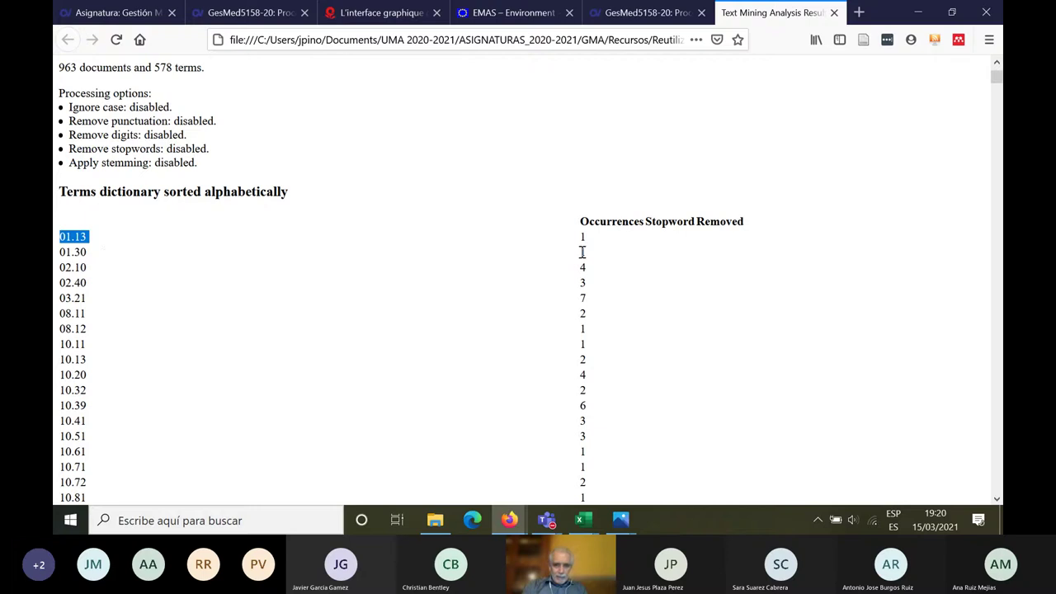
{"action": "left_click_drag", "start_coordinate": [578, 252], "coordinate": [586, 252]}
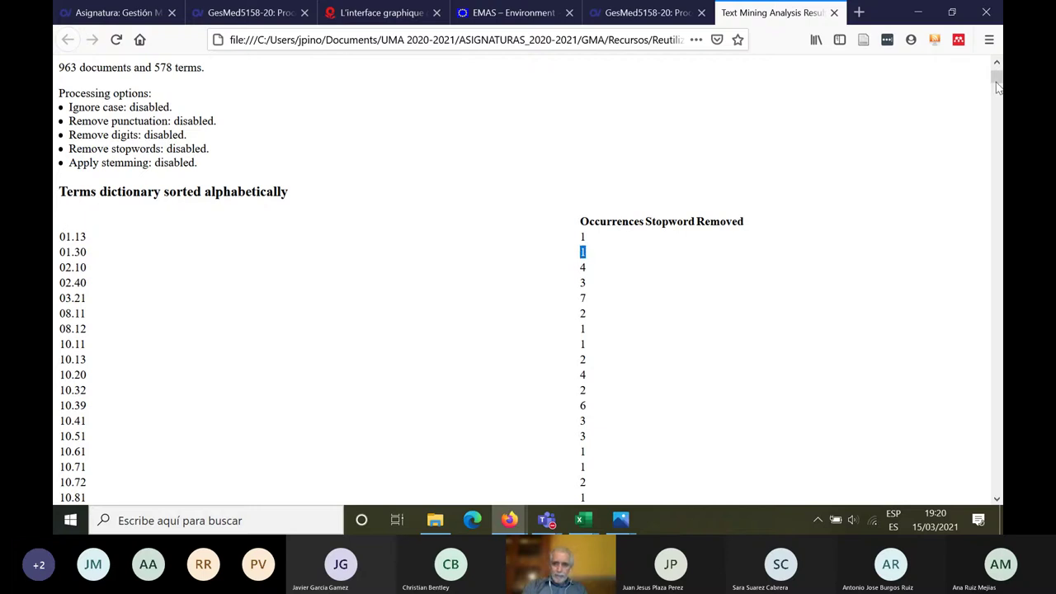
- Examine the activity descriptions in the alphabetical dictionary, highlighting Accounting,_bookkeeping_and_auditing_activities;_tax_consultancy, its underscore joins and its occurrences
{"action": "left_click_drag", "start_coordinate": [996, 82], "coordinate": [997, 182]}
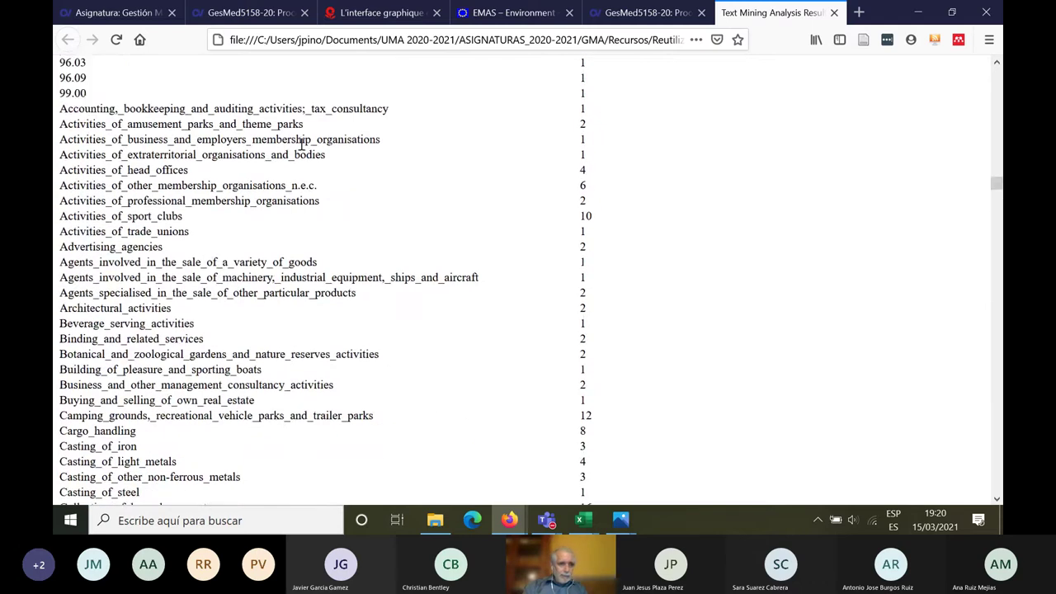
{"action": "left_click_drag", "start_coordinate": [64, 109], "coordinate": [393, 116]}
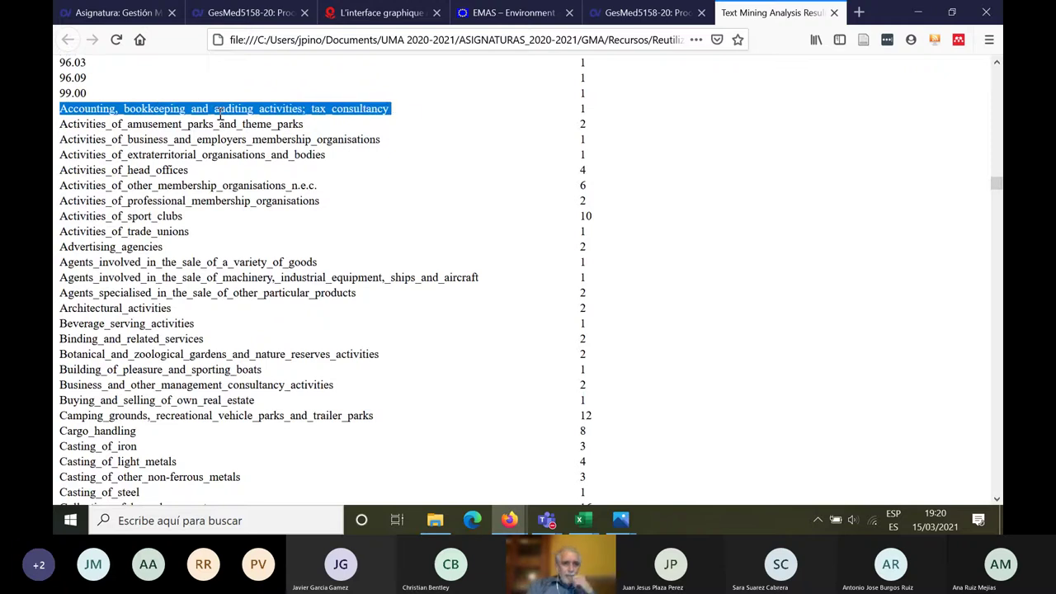
{"action": "left_click", "coordinate": [486, 120]}
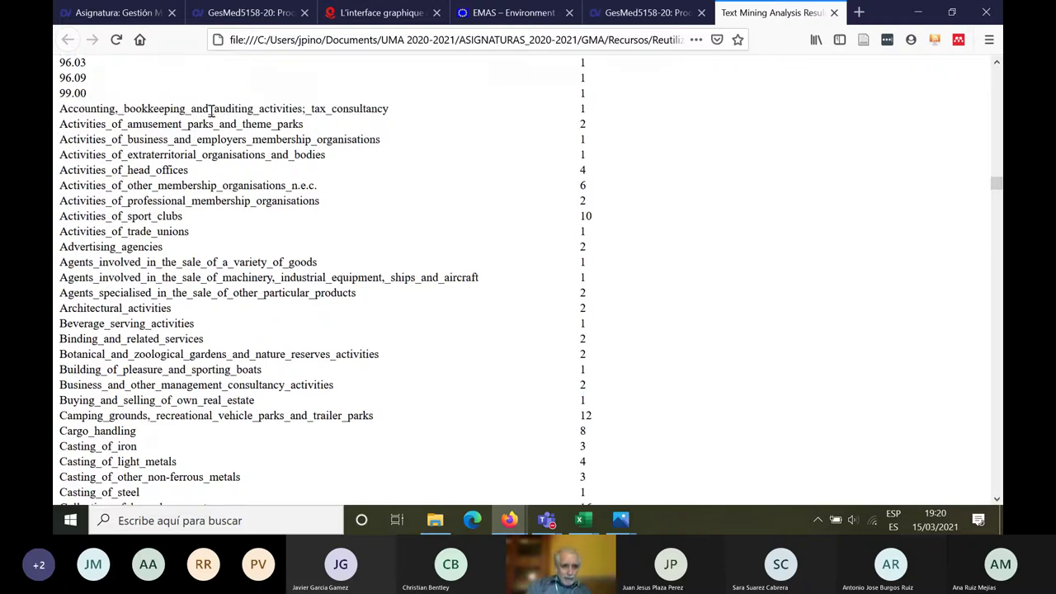
{"action": "left_click_drag", "start_coordinate": [208, 108], "coordinate": [215, 110]}
{"action": "left_click", "coordinate": [481, 124]}
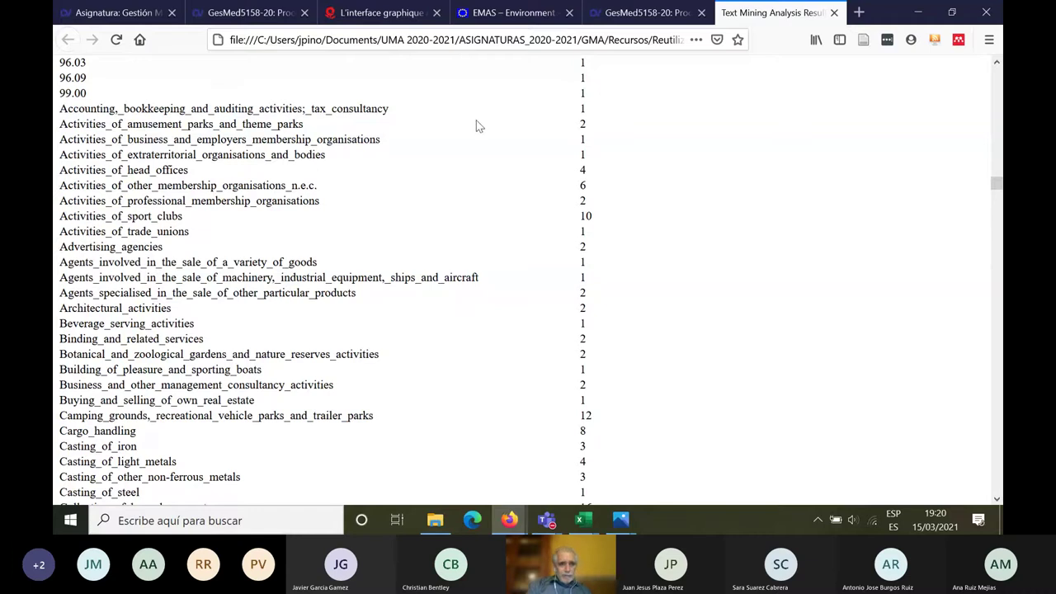
{"action": "left_click_drag", "start_coordinate": [59, 108], "coordinate": [398, 111]}
{"action": "left_click", "coordinate": [64, 118]}
{"action": "left_click_drag", "start_coordinate": [580, 115], "coordinate": [594, 113]}
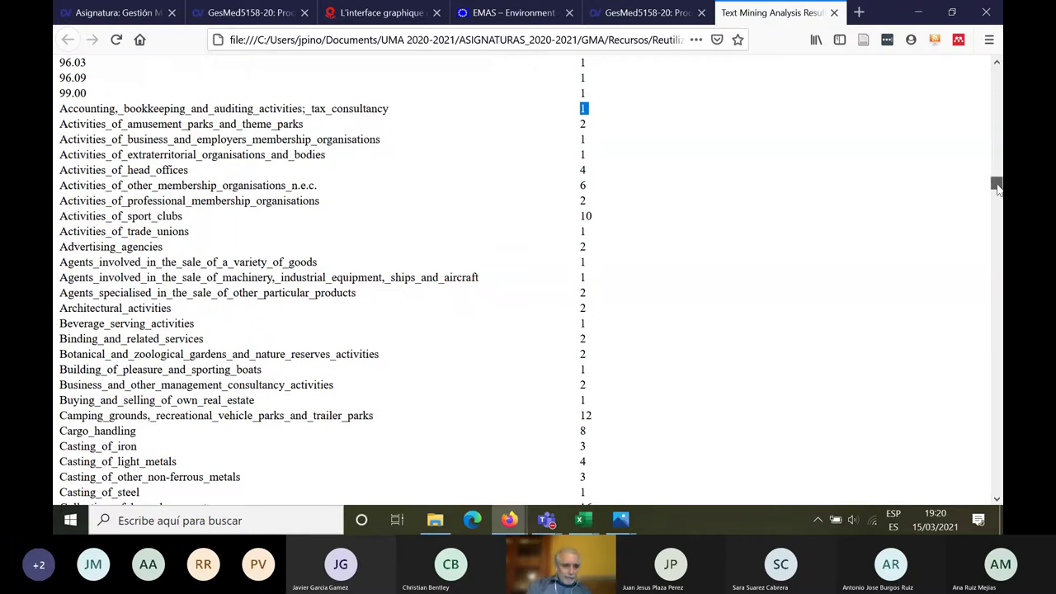
- Find the terms dictionary sorted by number of occurrences and highlight its heading
{"action": "left_click_drag", "start_coordinate": [997, 186], "coordinate": [997, 289]}
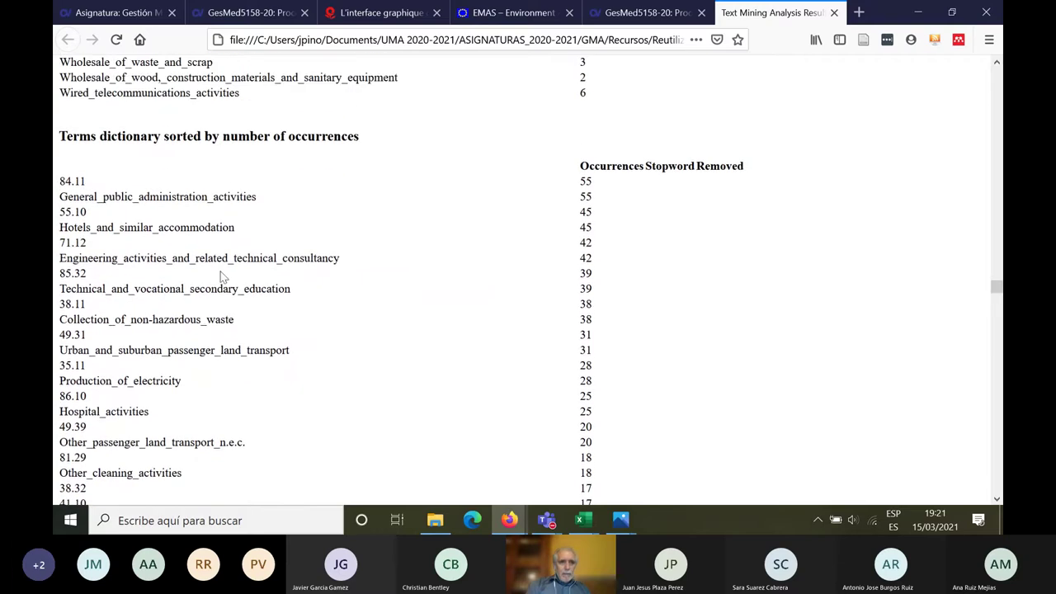
{"action": "left_click_drag", "start_coordinate": [61, 132], "coordinate": [370, 146]}
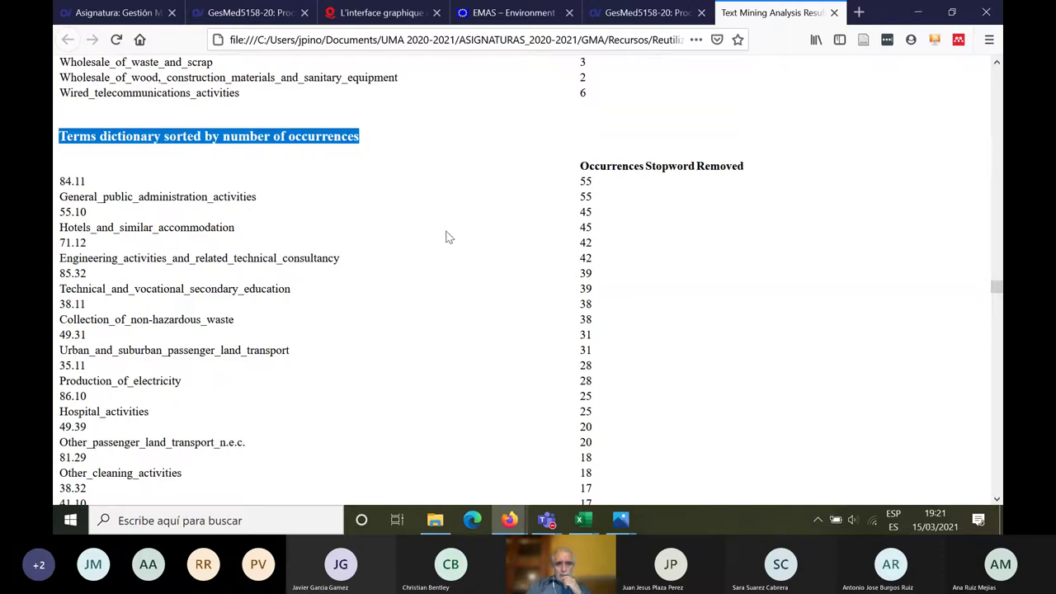
- Examine the first two entries by occurrences, highlighting code 84.11, General_public_administration_activities and their occurrence counts
{"action": "left_click_drag", "start_coordinate": [61, 178], "coordinate": [91, 185]}
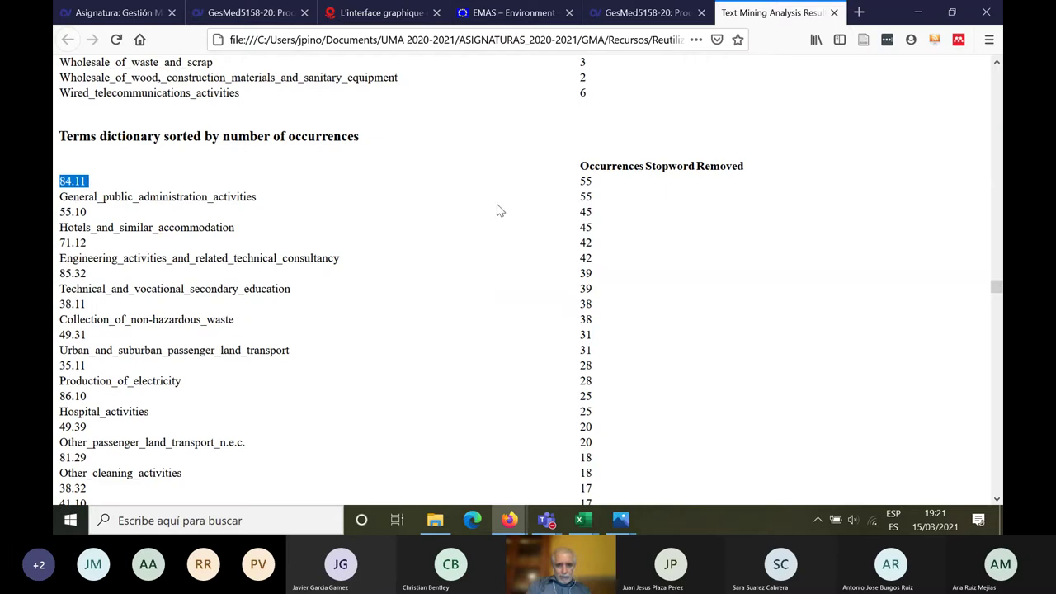
{"action": "left_click_drag", "start_coordinate": [580, 179], "coordinate": [602, 185]}
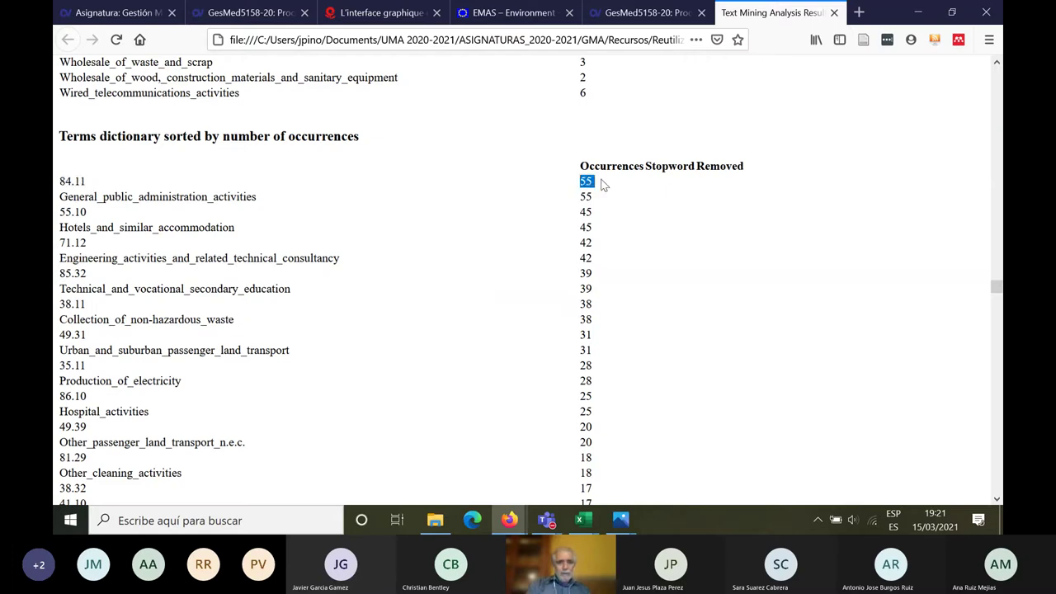
{"action": "left_click", "coordinate": [60, 197]}
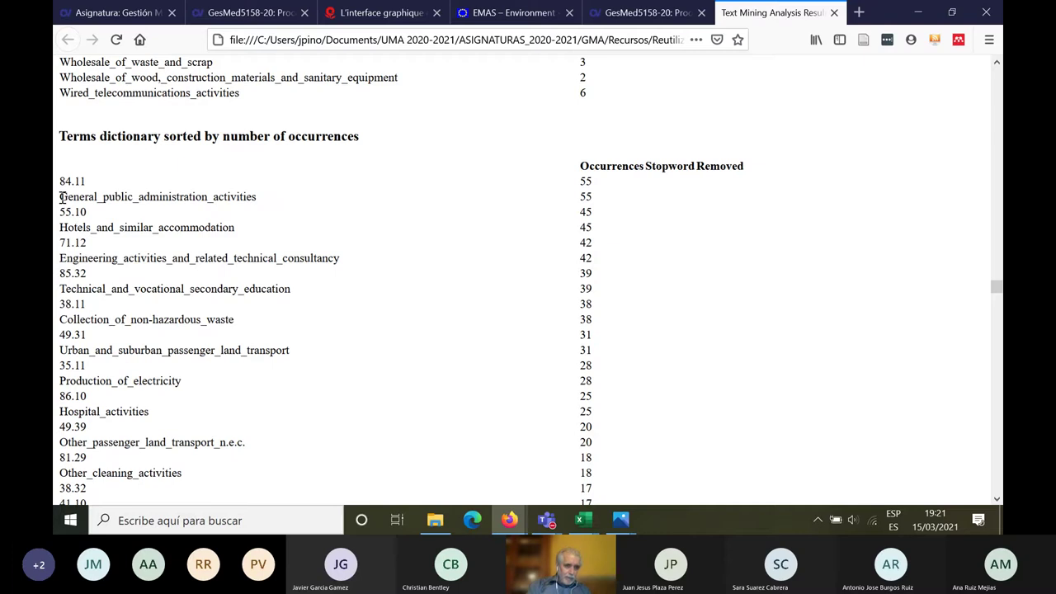
{"action": "left_click_drag", "start_coordinate": [61, 198], "coordinate": [259, 202]}
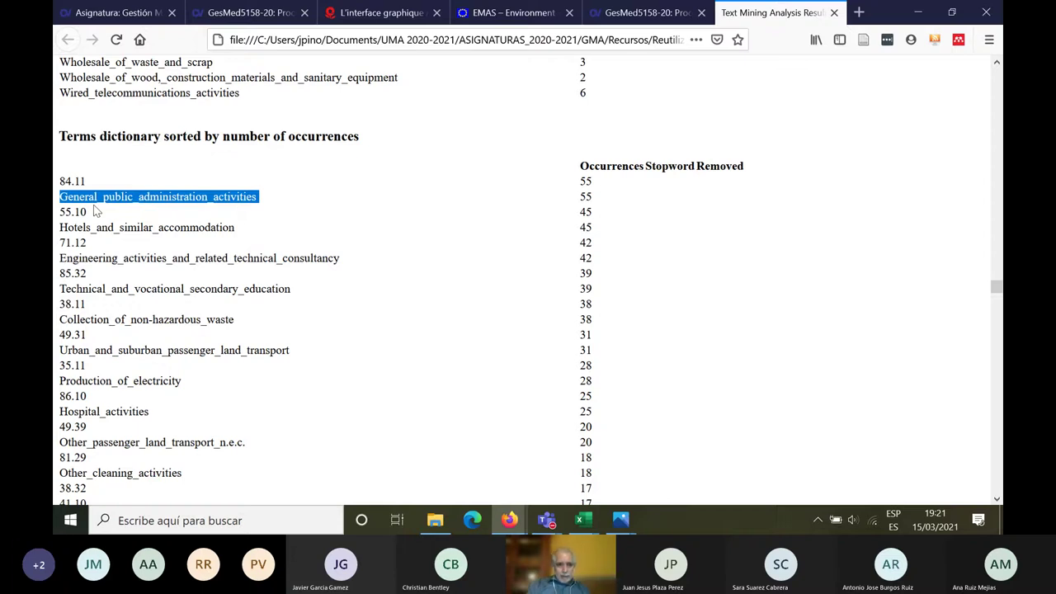
{"action": "left_click_drag", "start_coordinate": [59, 182], "coordinate": [84, 183]}
{"action": "left_click", "coordinate": [63, 198]}
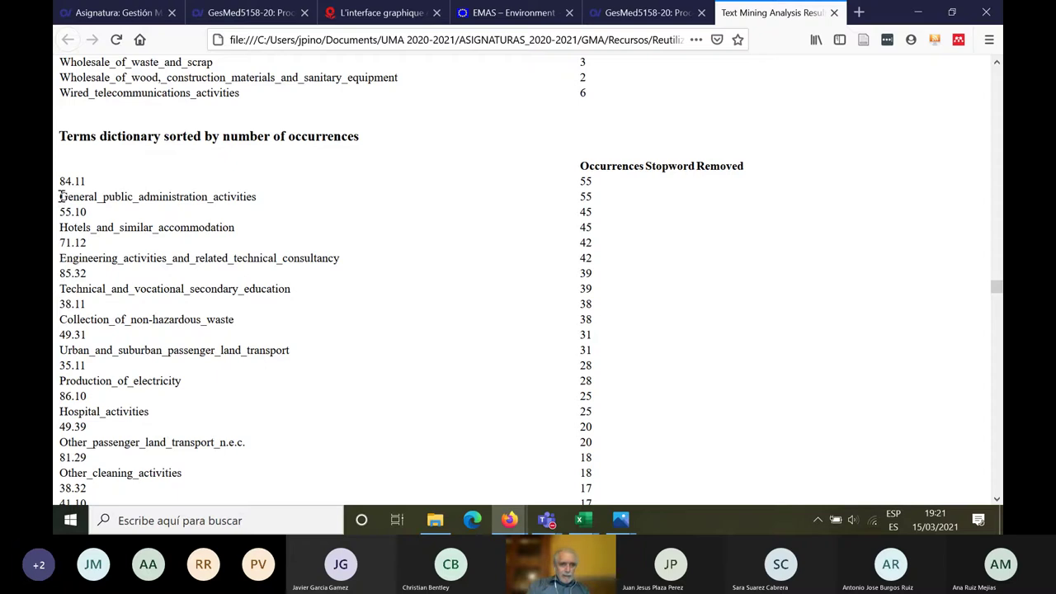
{"action": "left_click_drag", "start_coordinate": [61, 196], "coordinate": [260, 207]}
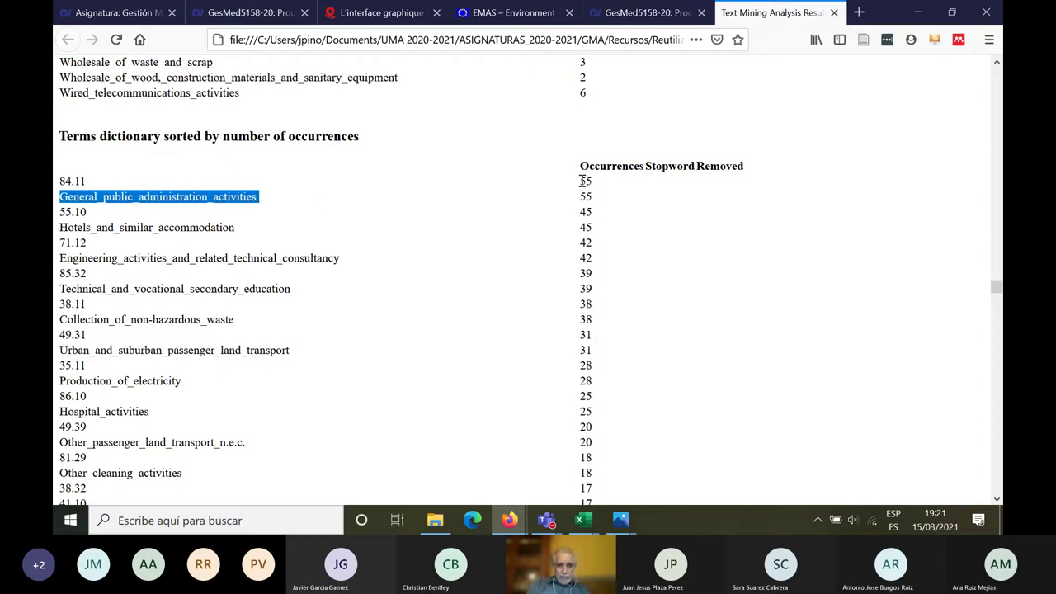
{"action": "left_click_drag", "start_coordinate": [582, 181], "coordinate": [592, 203]}
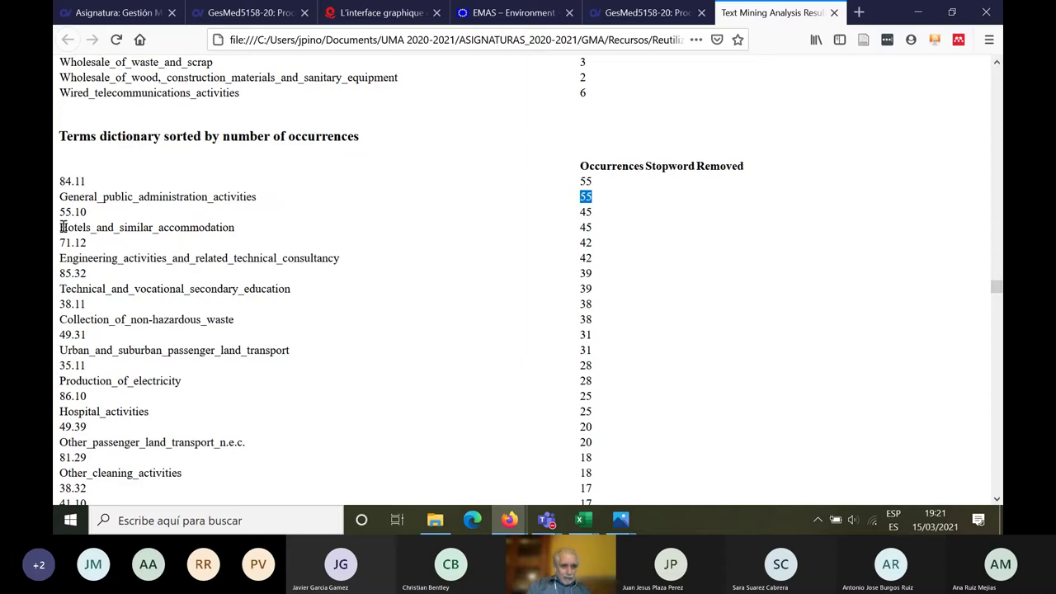
- Highlight Hotels_and_similar_accommodation and the occurrence count of code 55.10, and return to the beginning of the results
{"action": "left_click_drag", "start_coordinate": [62, 216], "coordinate": [244, 235]}
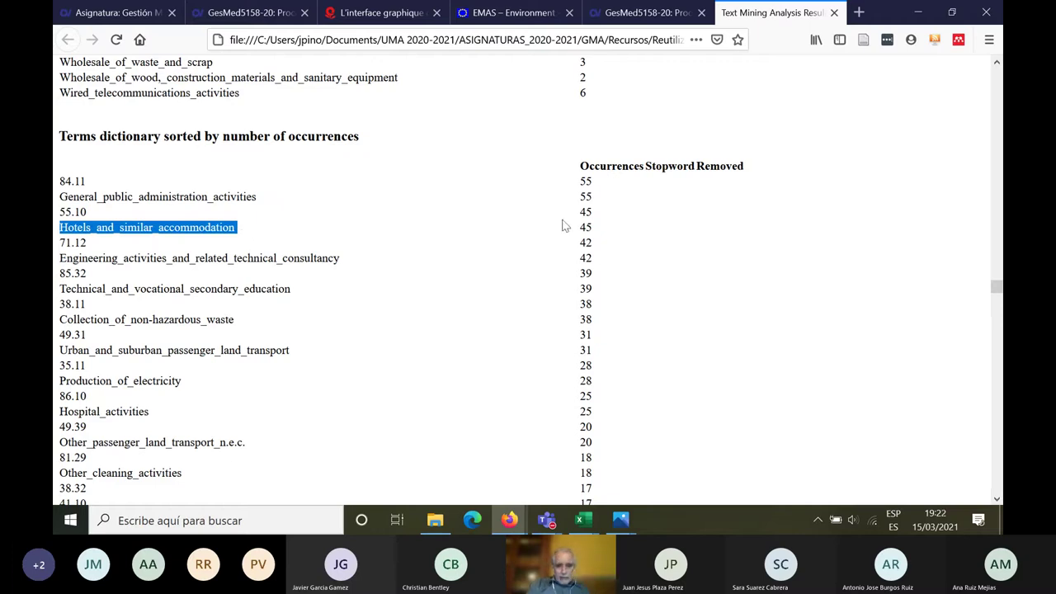
{"action": "left_click_drag", "start_coordinate": [581, 212], "coordinate": [593, 213]}
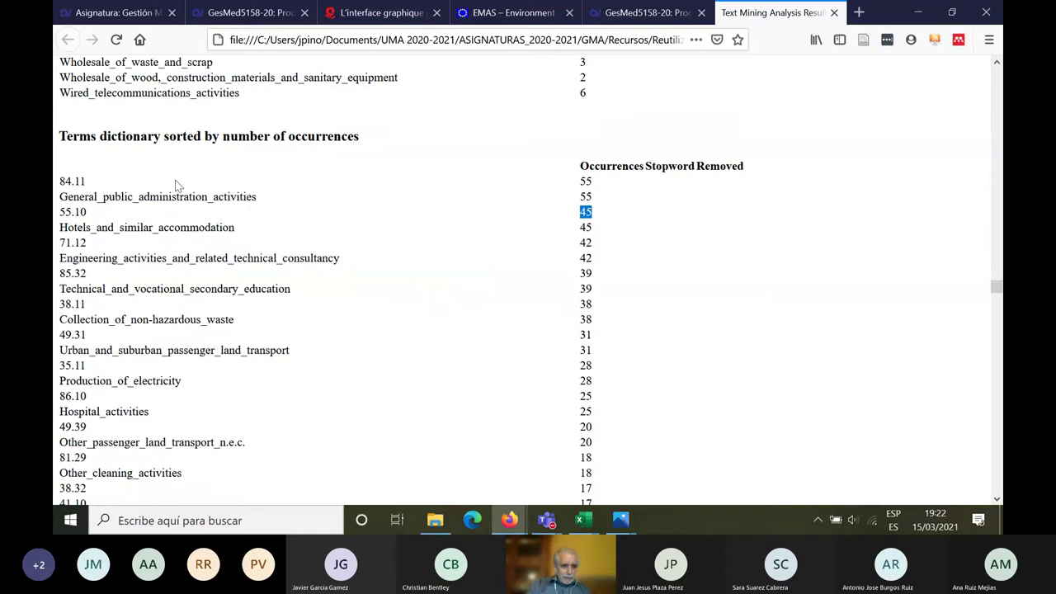
{"action": "left_click_drag", "start_coordinate": [997, 291], "coordinate": [996, 66]}
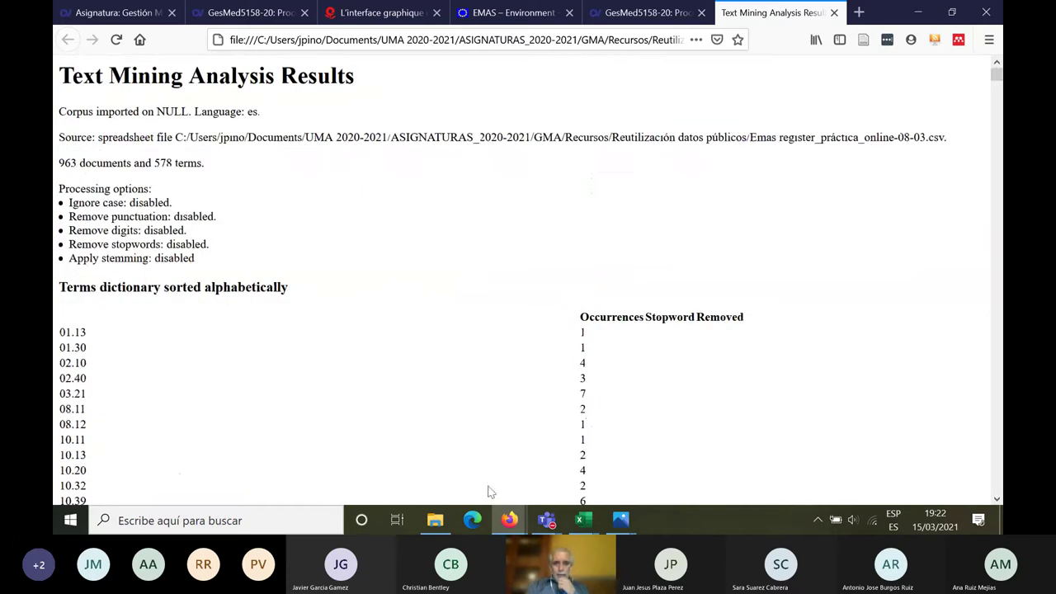
- Switch to the Emas register1 workbook in Excel and select the whole Naces column
{"action": "mouse_move", "coordinate": [546, 519]}
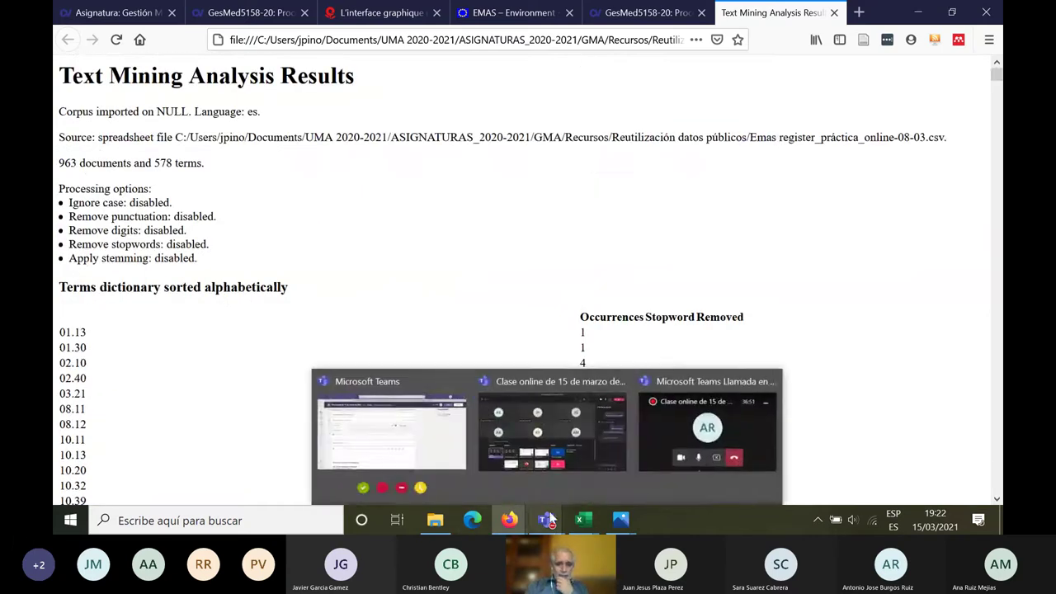
{"action": "mouse_move", "coordinate": [582, 519]}
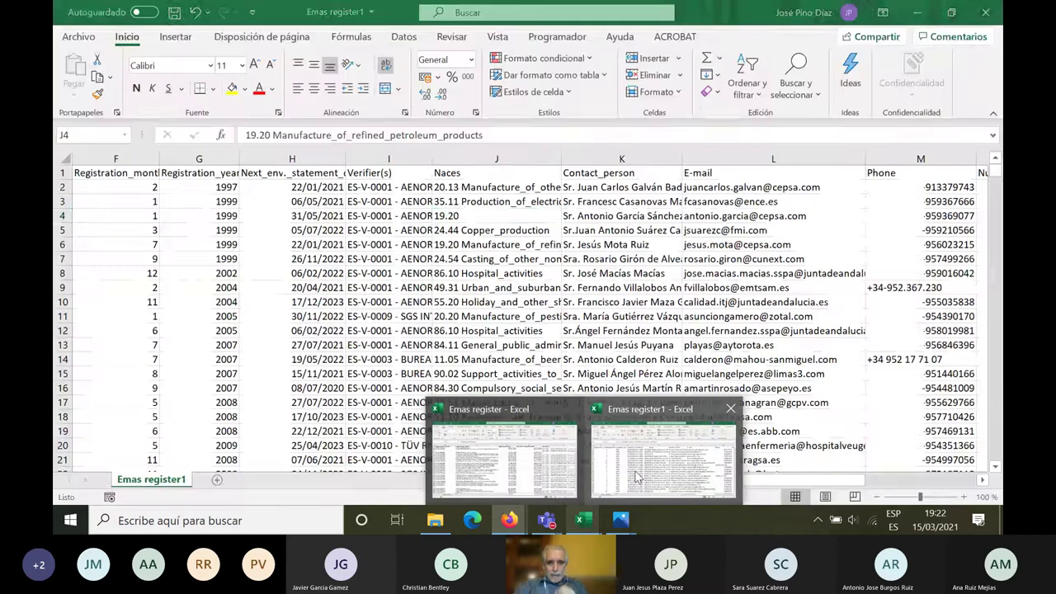
{"action": "left_click", "coordinate": [636, 477]}
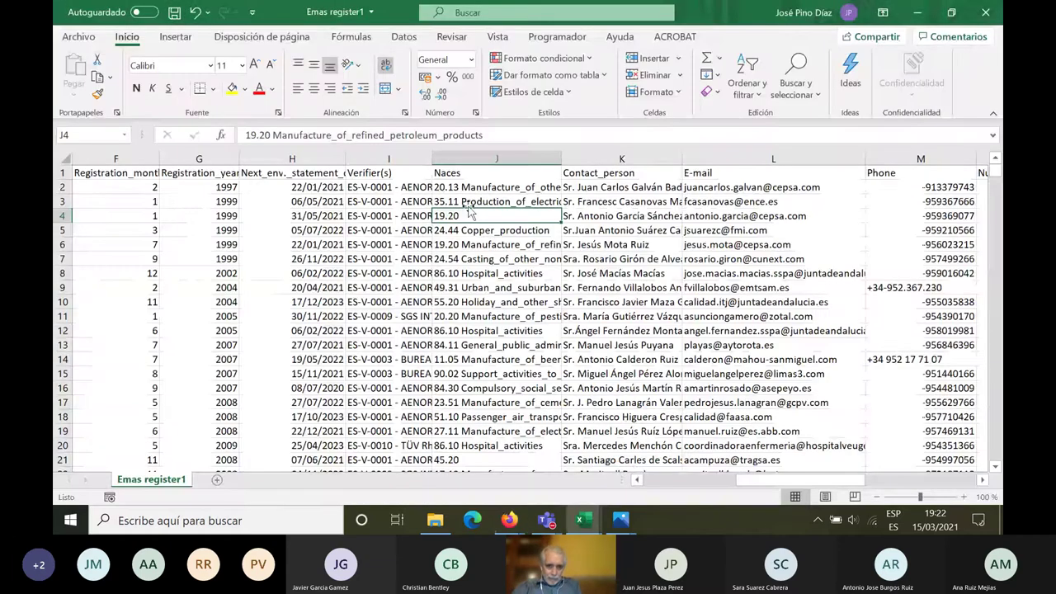
{"action": "left_click", "coordinate": [469, 158]}
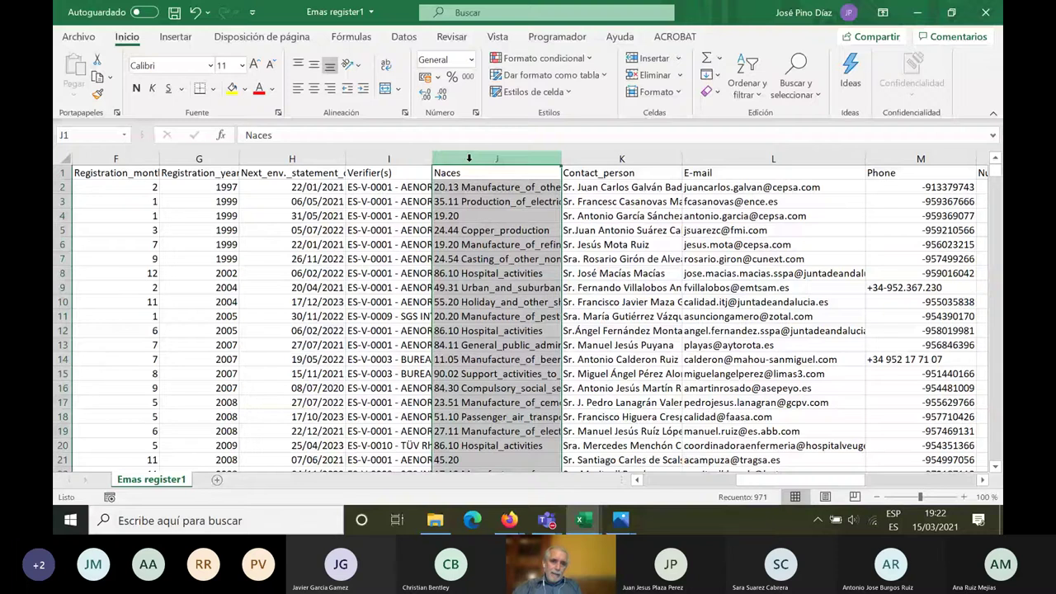
- Switch to the R.Temis procedure page in Firefox and highlight the NACE_codes replacement instructions, including the _-_ string
{"action": "mouse_move", "coordinate": [434, 520]}
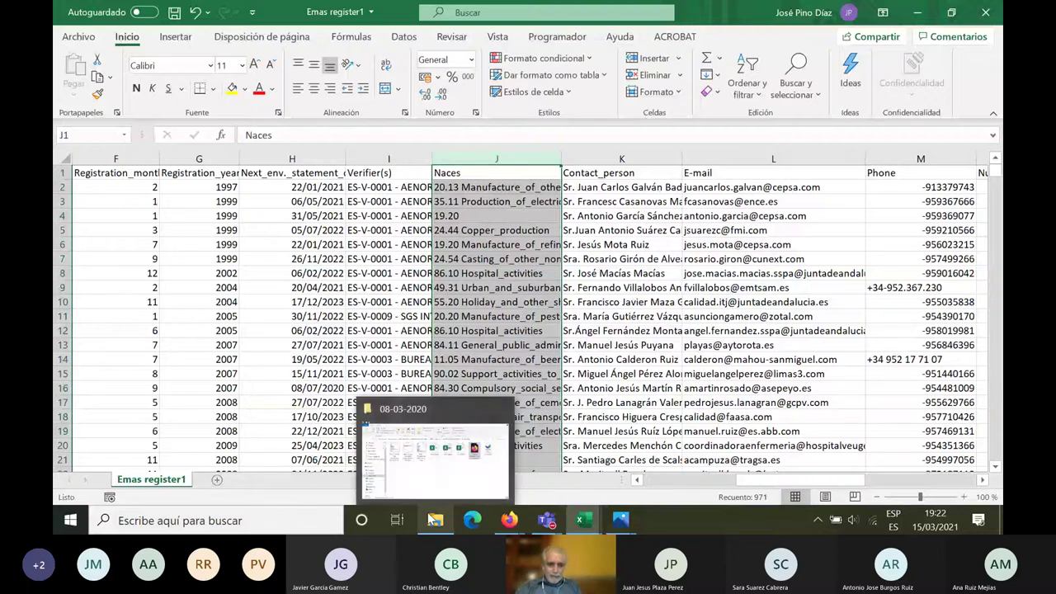
{"action": "mouse_move", "coordinate": [500, 529]}
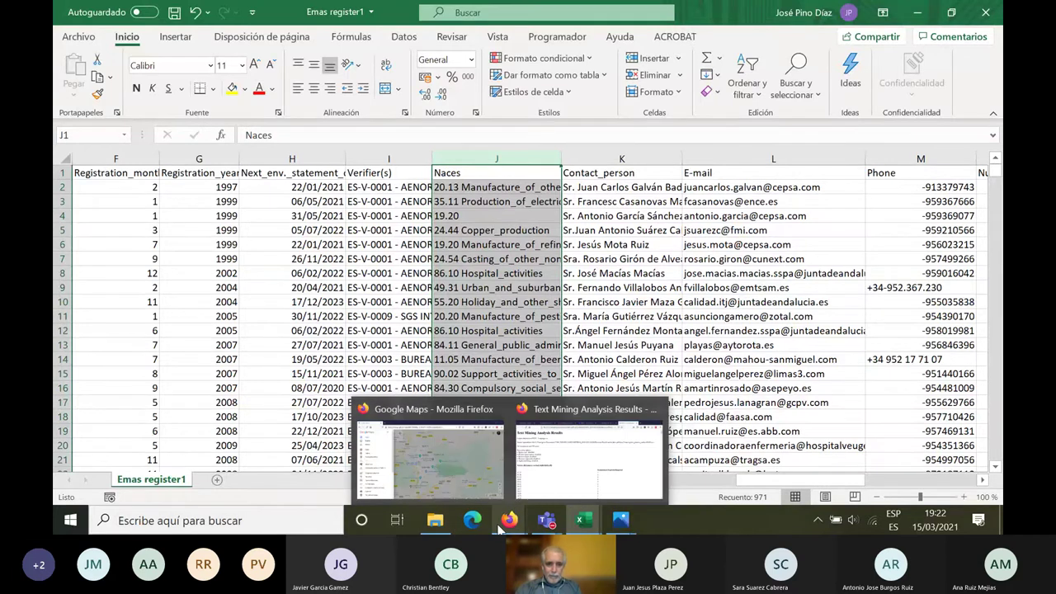
{"action": "mouse_move", "coordinate": [536, 495]}
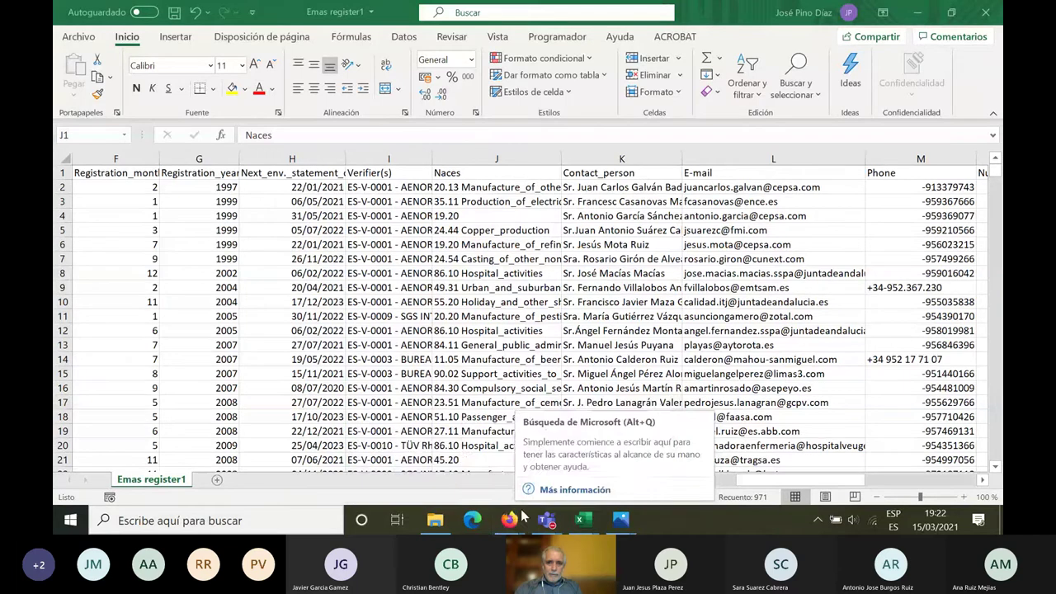
{"action": "left_click", "coordinate": [557, 483]}
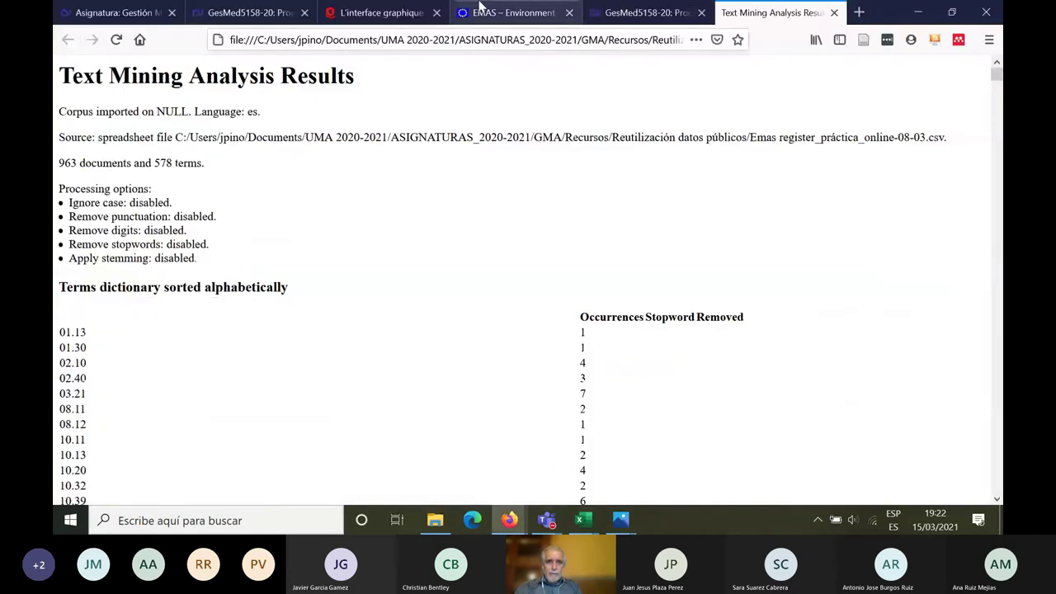
{"action": "left_click", "coordinate": [604, 13]}
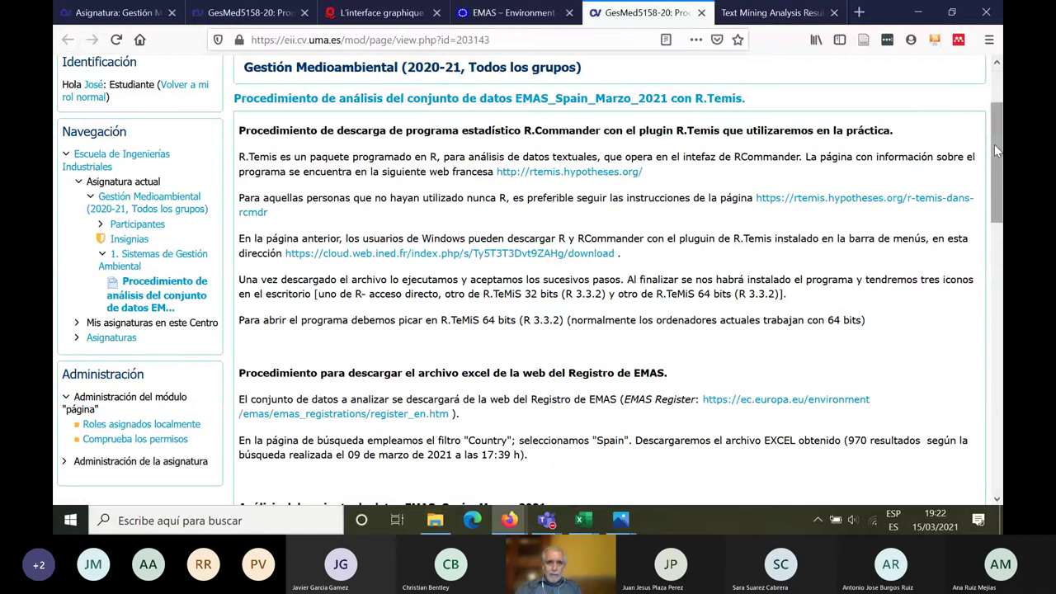
{"action": "left_click_drag", "start_coordinate": [994, 144], "coordinate": [999, 361]}
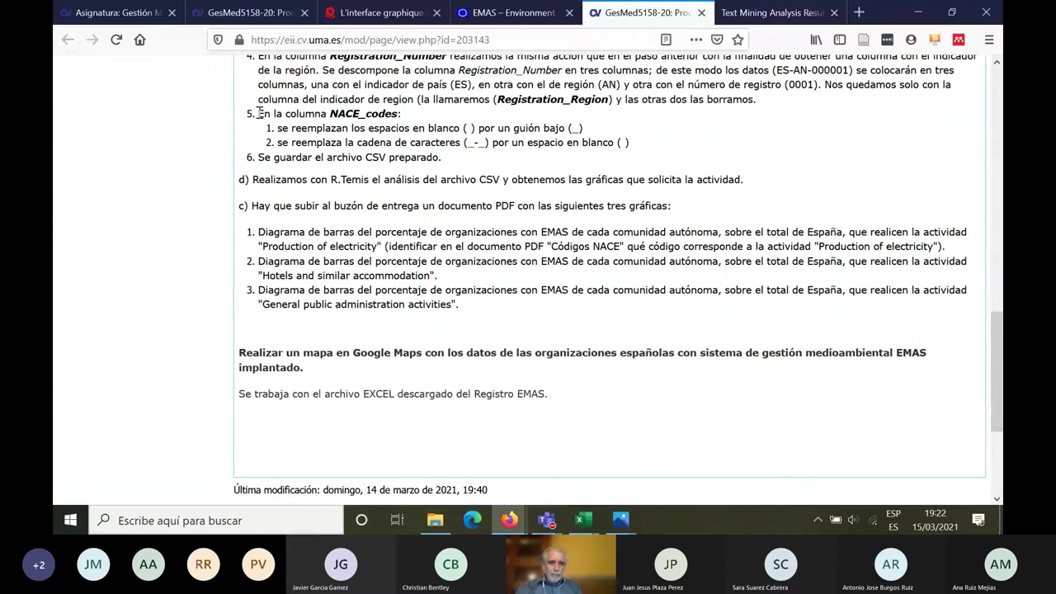
{"action": "left_click_drag", "start_coordinate": [257, 113], "coordinate": [586, 132]}
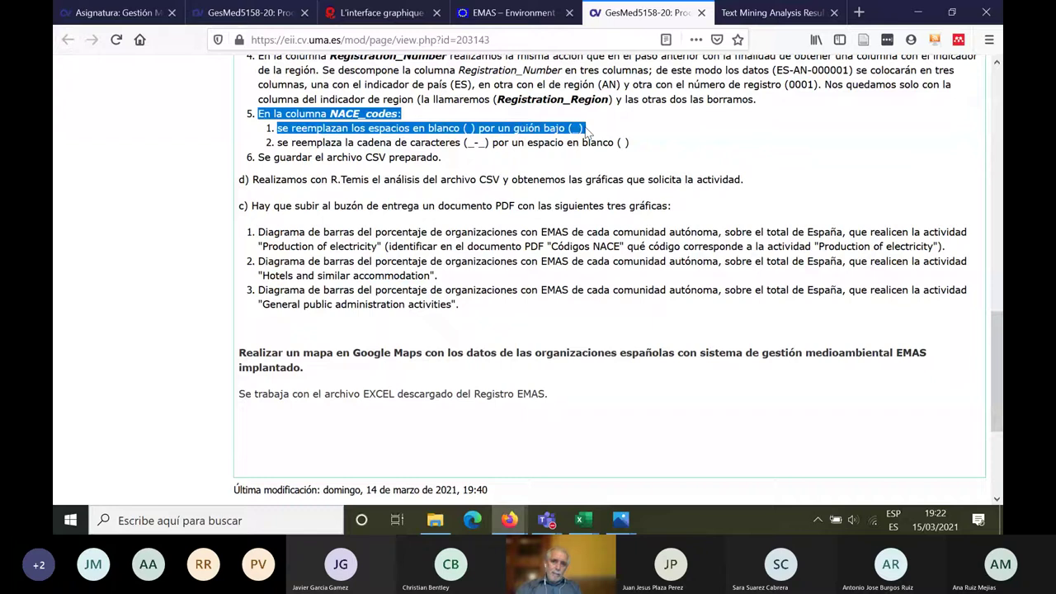
{"action": "left_click", "coordinate": [566, 149]}
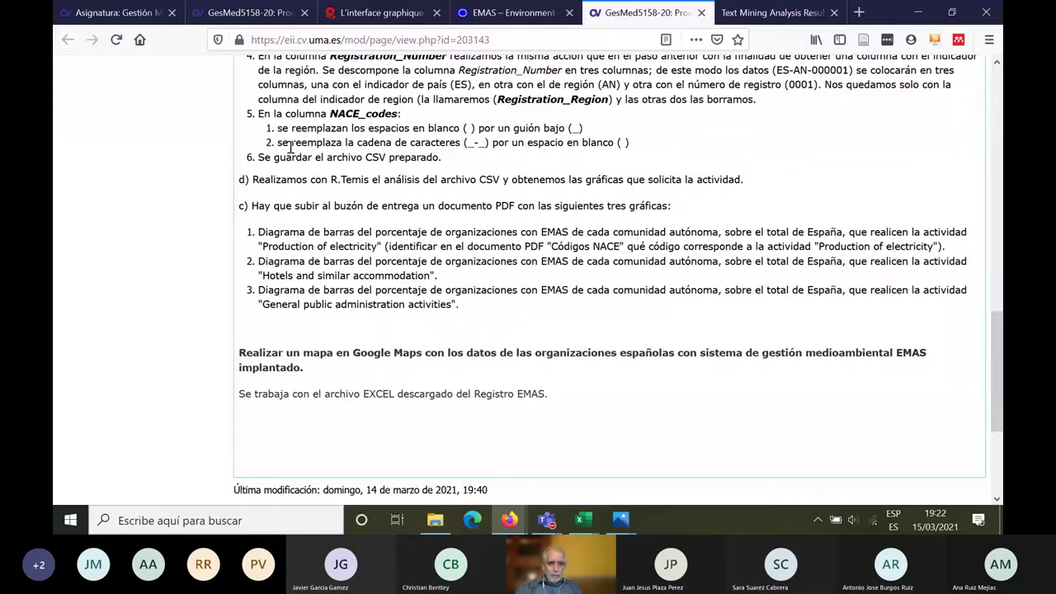
{"action": "left_click_drag", "start_coordinate": [278, 142], "coordinate": [487, 143]}
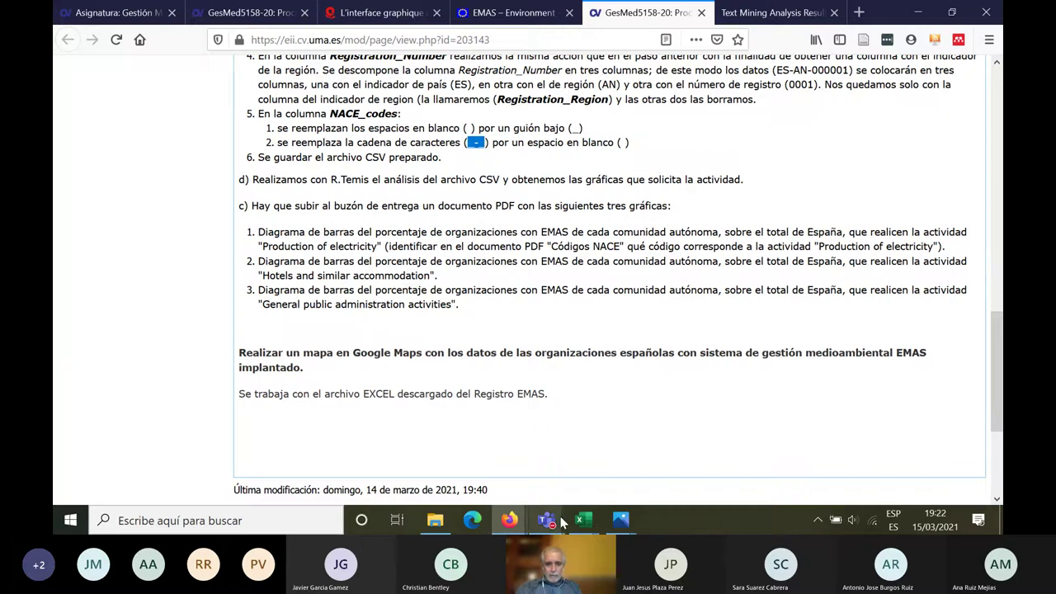
- Return to Emas register1 in Excel, set up replacing _-_ with a blank in the Naces column, and cancel the replacement
{"action": "left_click", "coordinate": [581, 521]}
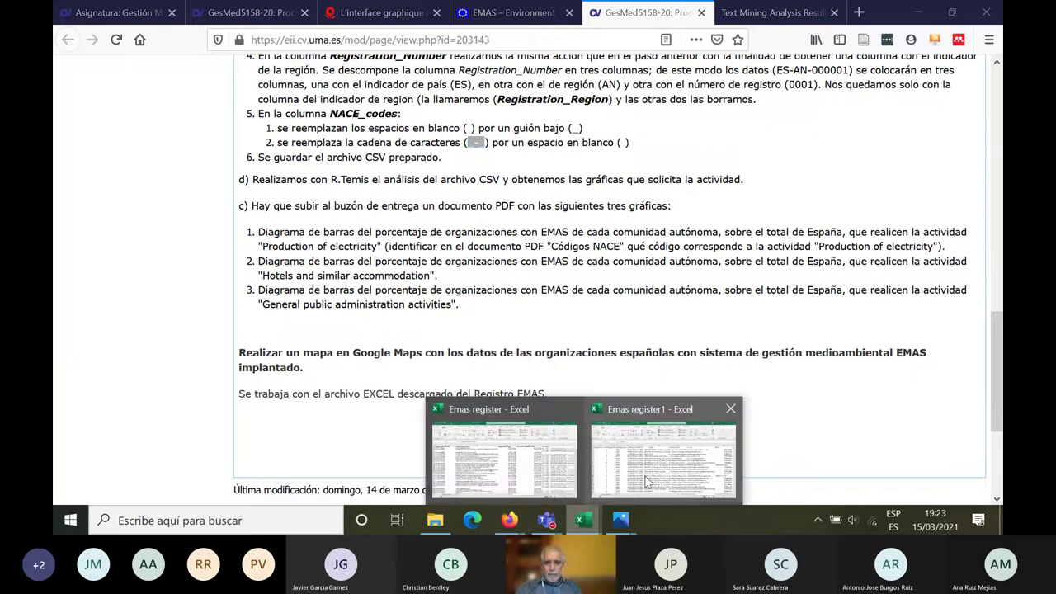
{"action": "left_click", "coordinate": [648, 483]}
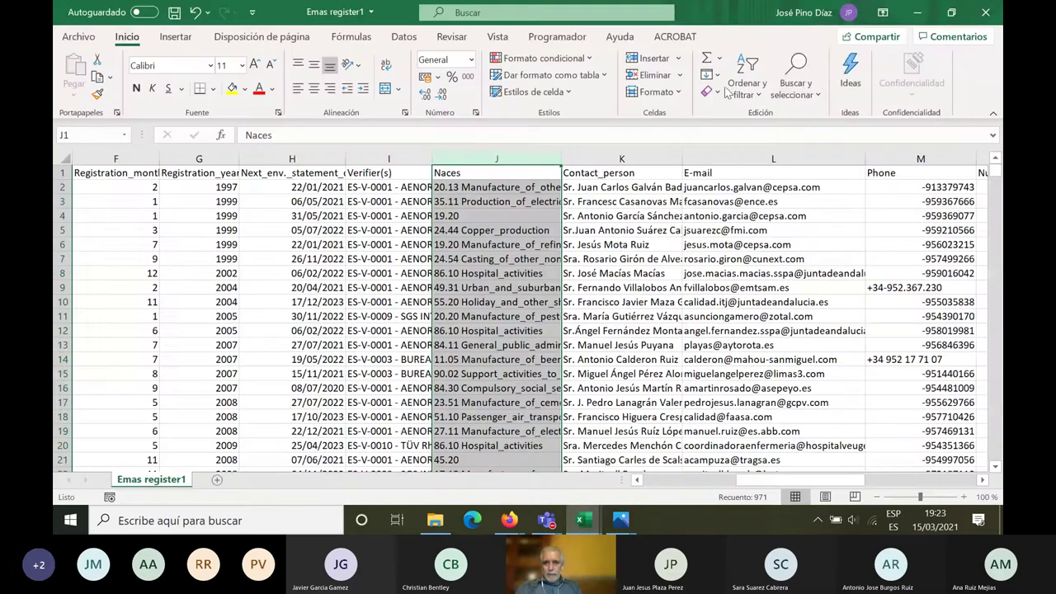
{"action": "left_click", "coordinate": [813, 74]}
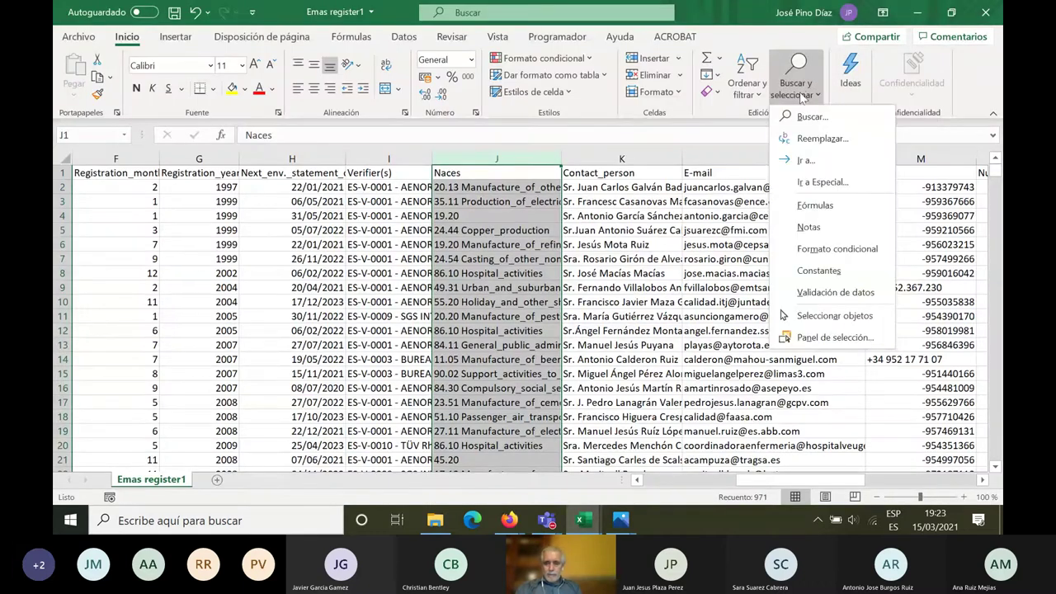
{"action": "left_click", "coordinate": [818, 138]}
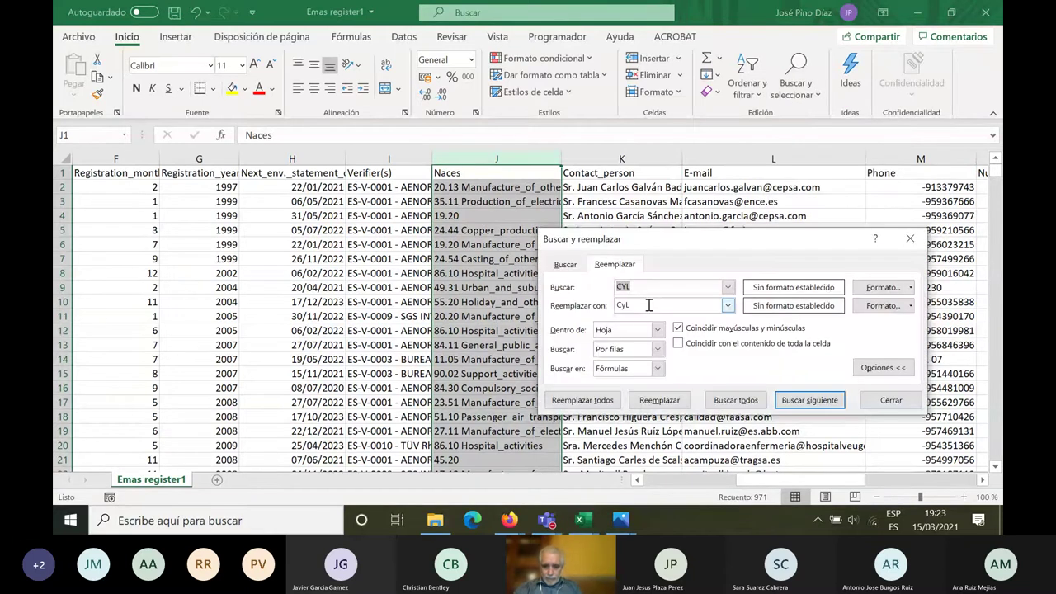
{"action": "key", "text": "BackSpace"}
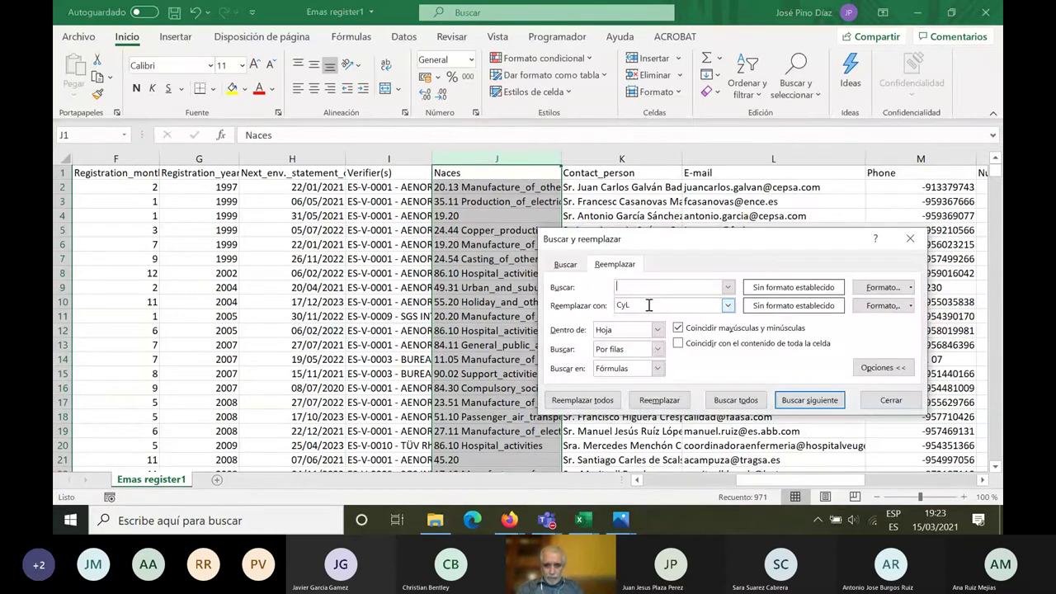
{"action": "type", "text": "_"}
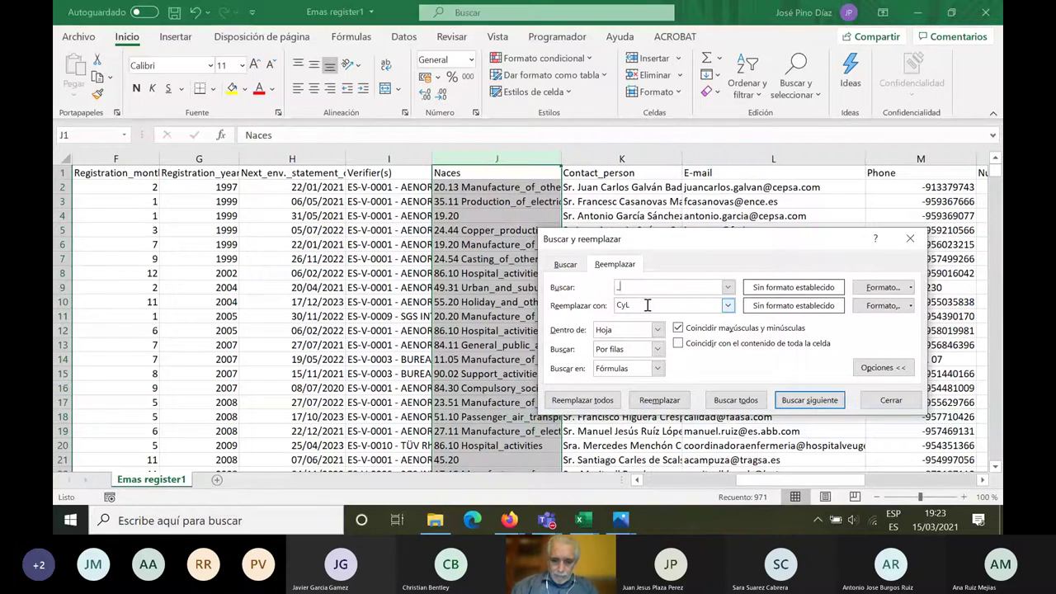
{"action": "type", "text": "-_"}
{"action": "key", "text": "Tab"}
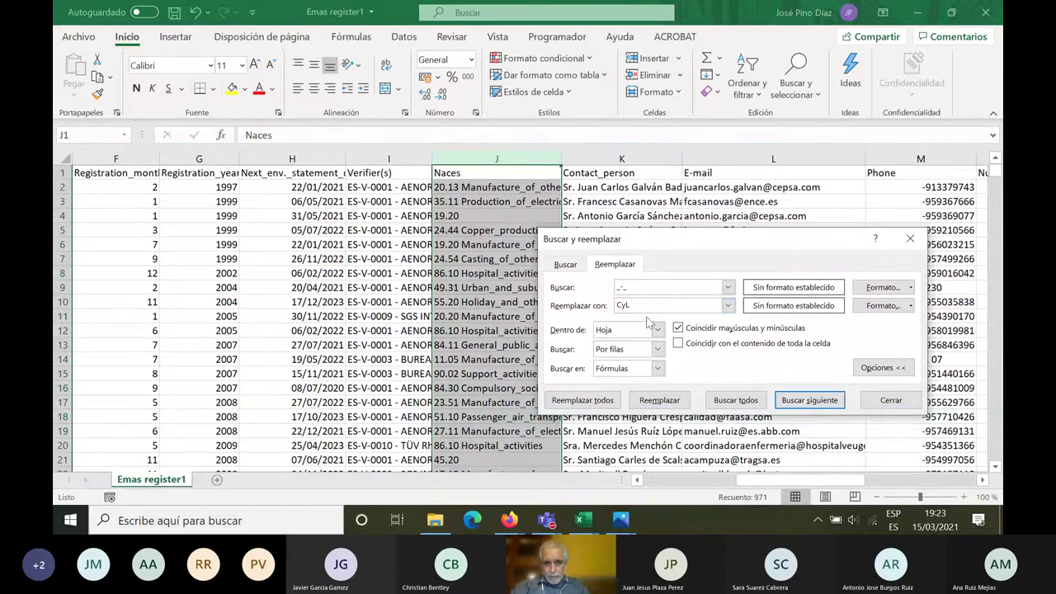
{"action": "key", "text": "BackSpace"}
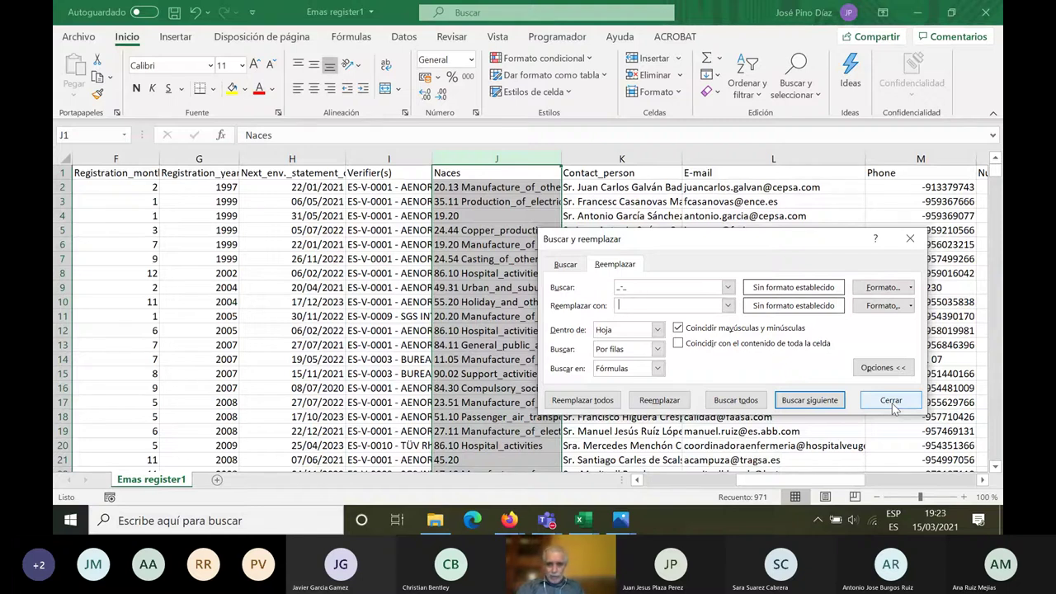
{"action": "left_click", "coordinate": [891, 401]}
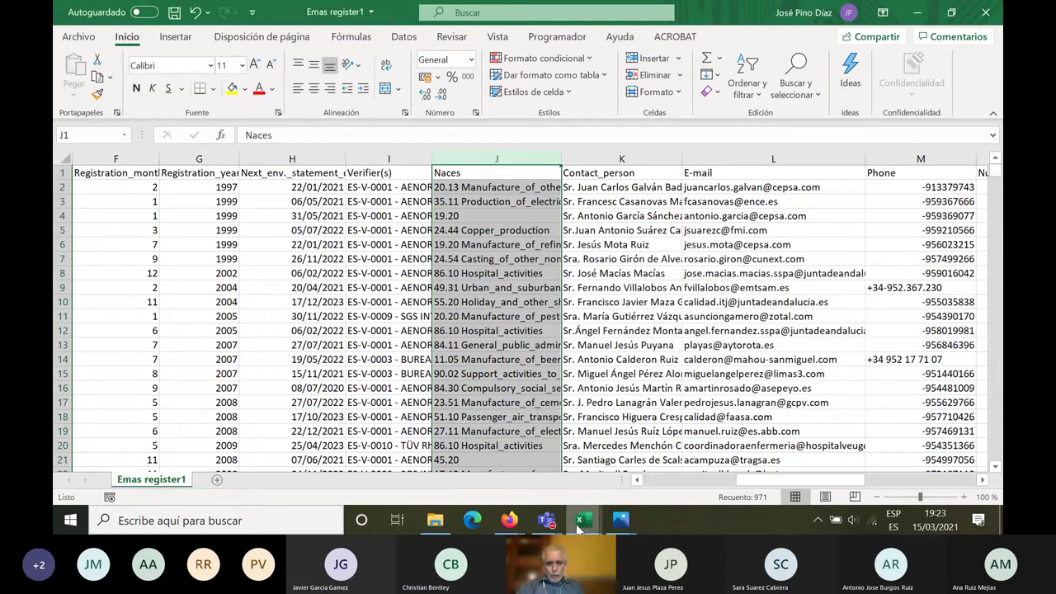
- Switch to the R.Temis procedure page in Firefox and highlight the instructions to save the prepared CSV and analyse it with R.Temis
{"action": "mouse_move", "coordinate": [580, 525]}
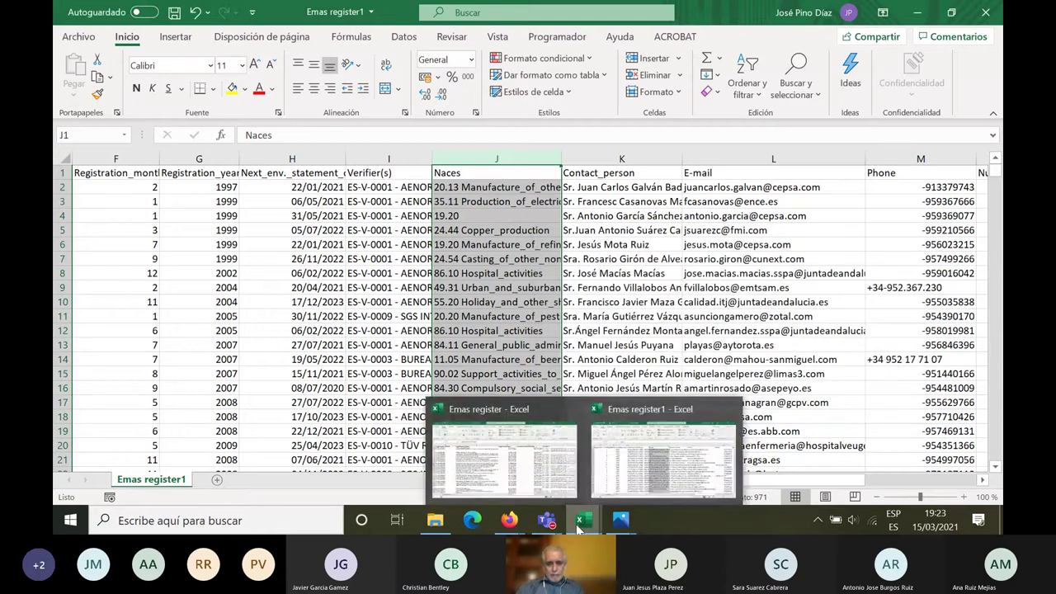
{"action": "left_click", "coordinate": [649, 486]}
{"action": "mouse_move", "coordinate": [589, 519]}
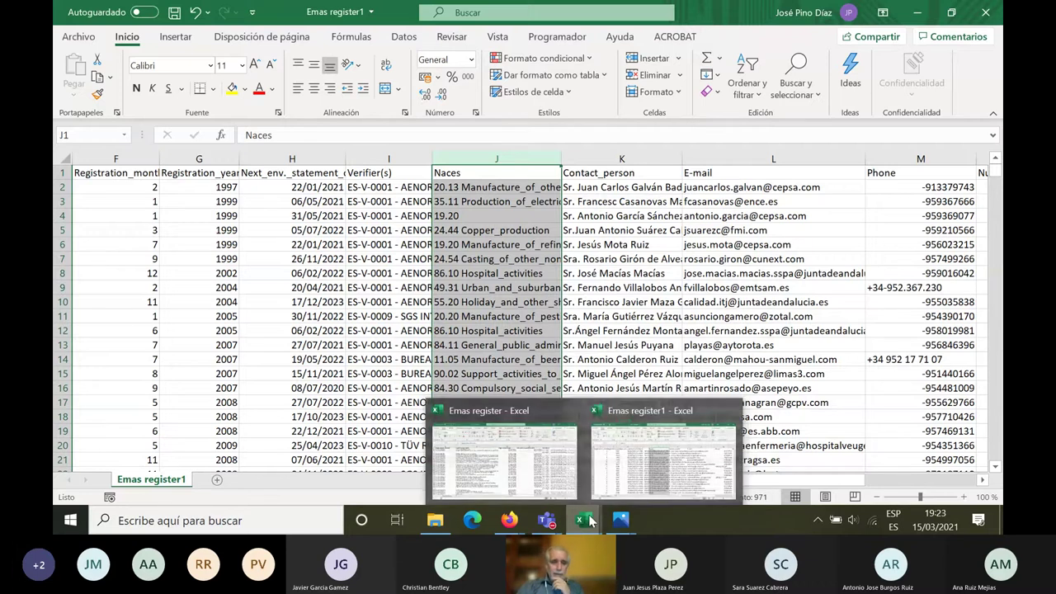
{"action": "mouse_move", "coordinate": [509, 520]}
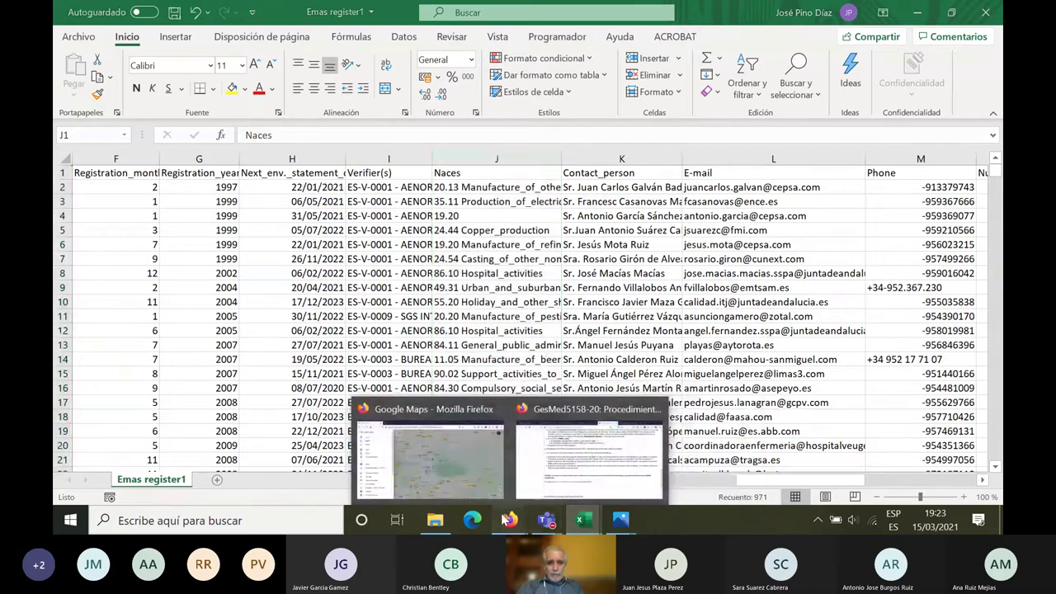
{"action": "left_click", "coordinate": [577, 475]}
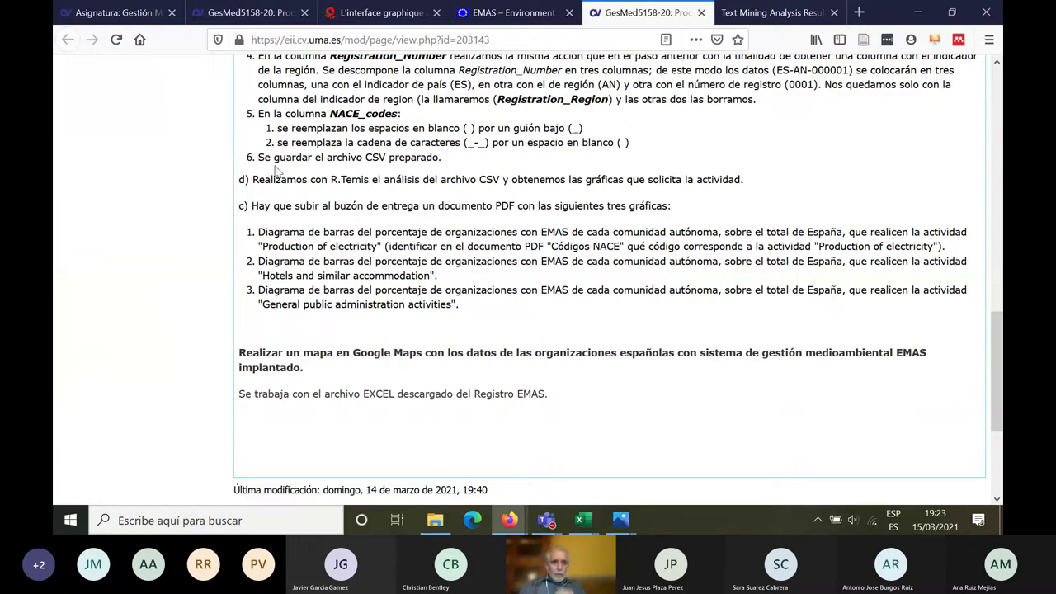
{"action": "left_click_drag", "start_coordinate": [258, 157], "coordinate": [443, 167]}
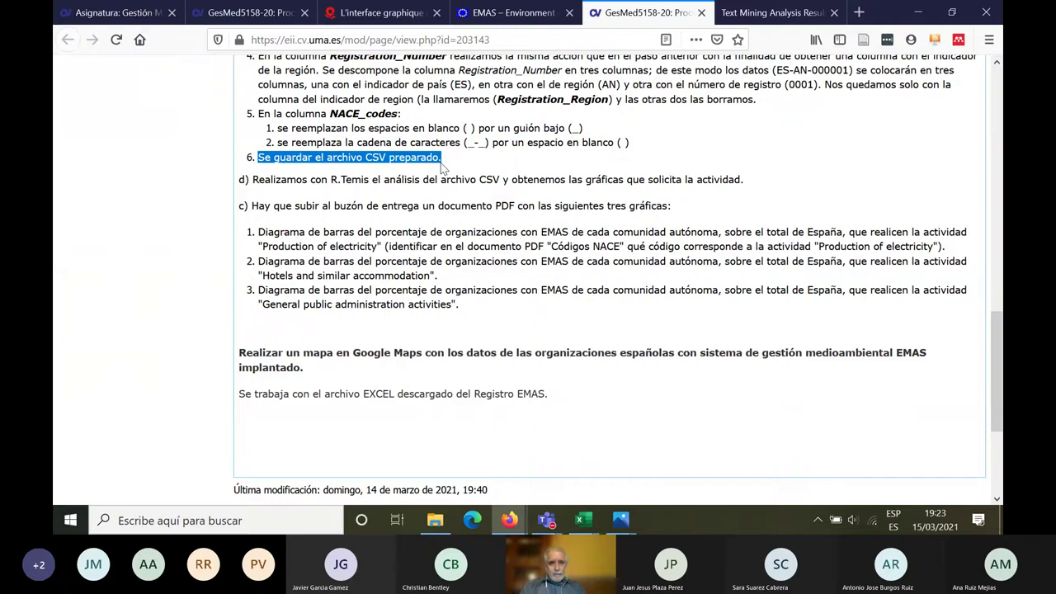
{"action": "left_click", "coordinate": [255, 179]}
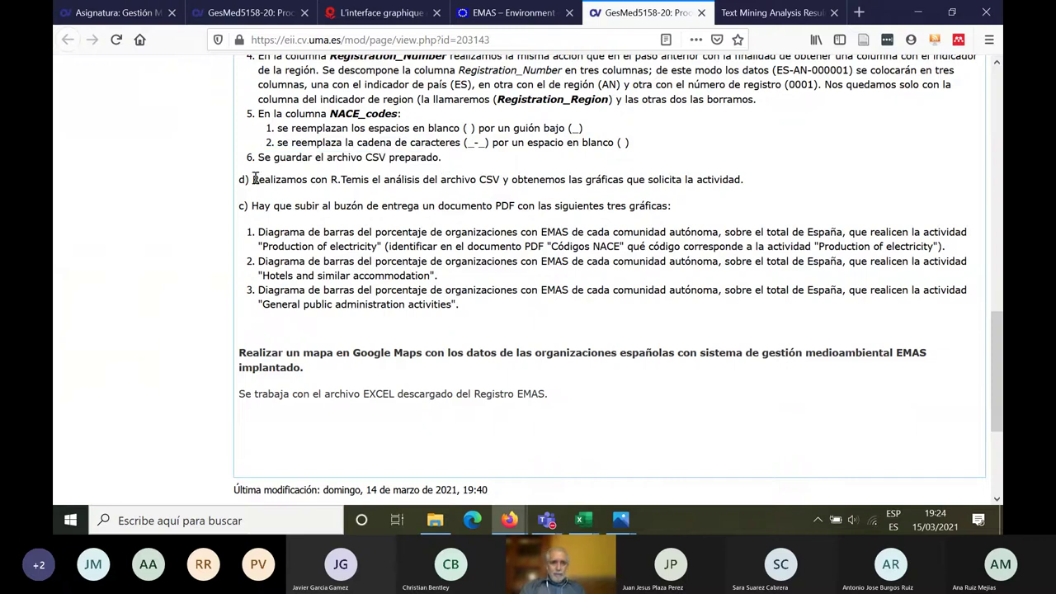
{"action": "left_click_drag", "start_coordinate": [253, 179], "coordinate": [756, 179]}
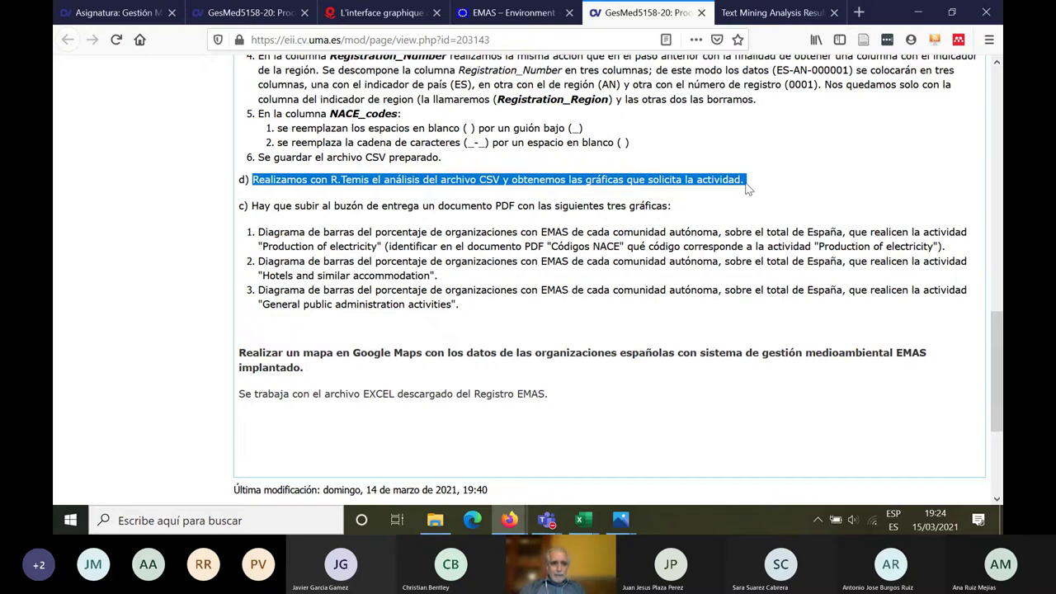
- Highlight the first required bar chart in the procedure, including the activity name Production of electricity
{"action": "left_click", "coordinate": [259, 231]}
{"action": "left_click_drag", "start_coordinate": [258, 231], "coordinate": [390, 252]}
{"action": "left_click", "coordinate": [389, 251]}
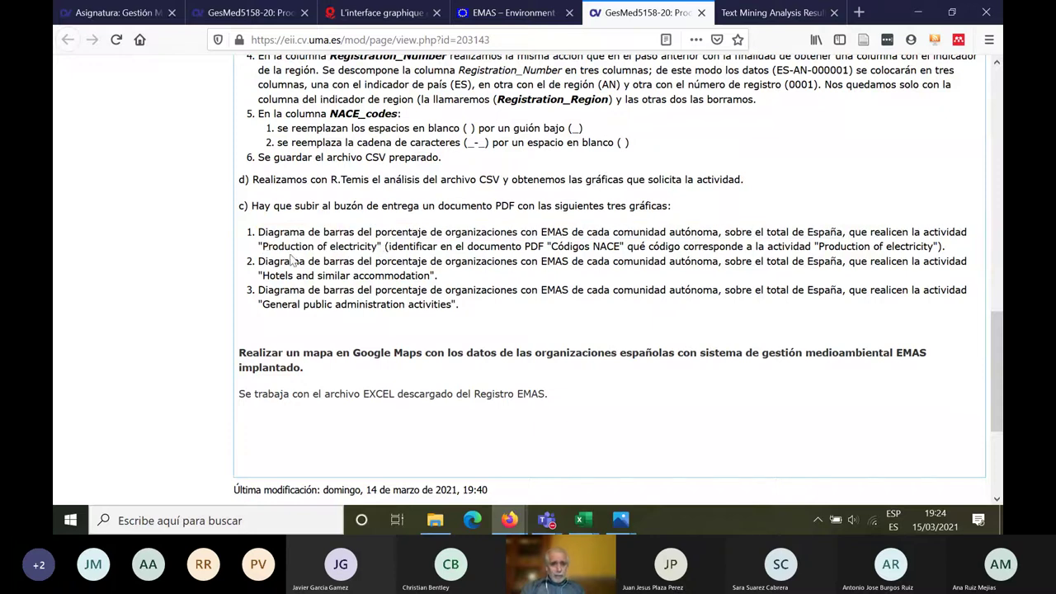
{"action": "left_click_drag", "start_coordinate": [263, 246], "coordinate": [380, 247]}
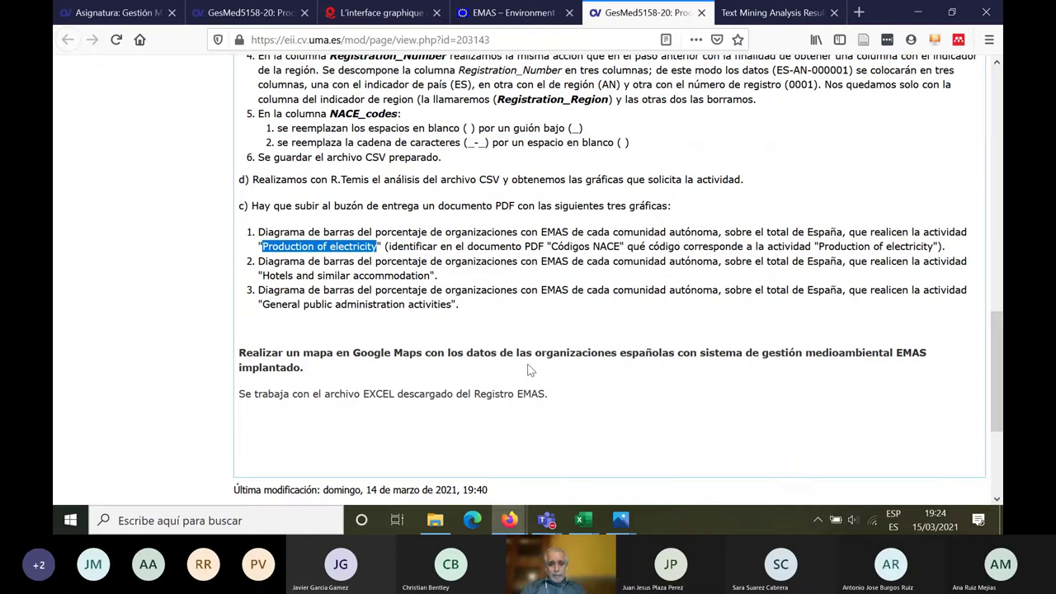
- Close the duplicate R.Temis procedure page and return to the open-data activity on the course page
{"action": "mouse_move", "coordinate": [511, 520]}
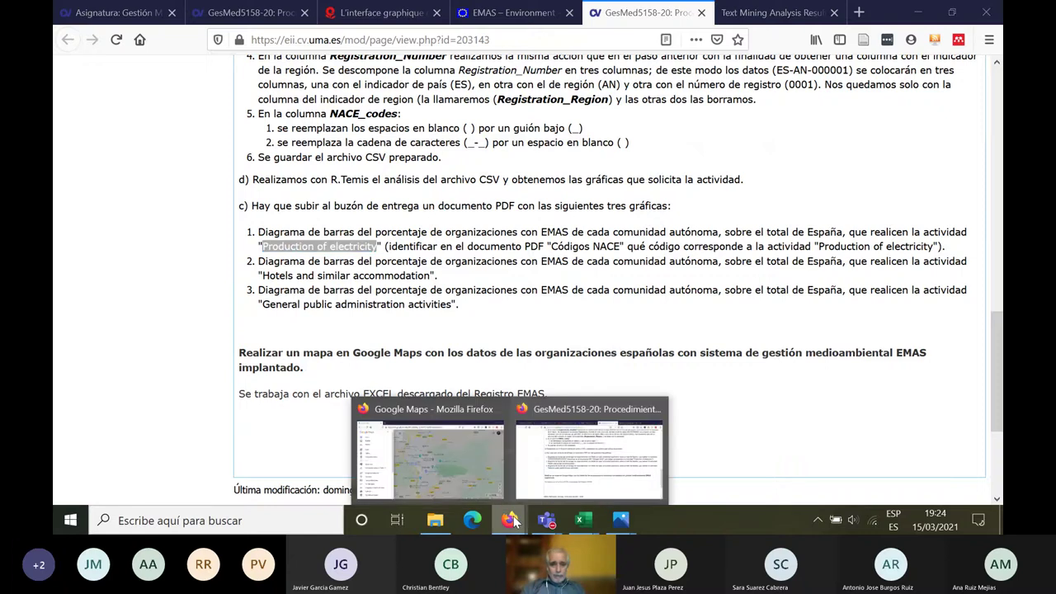
{"action": "left_click", "coordinate": [600, 467]}
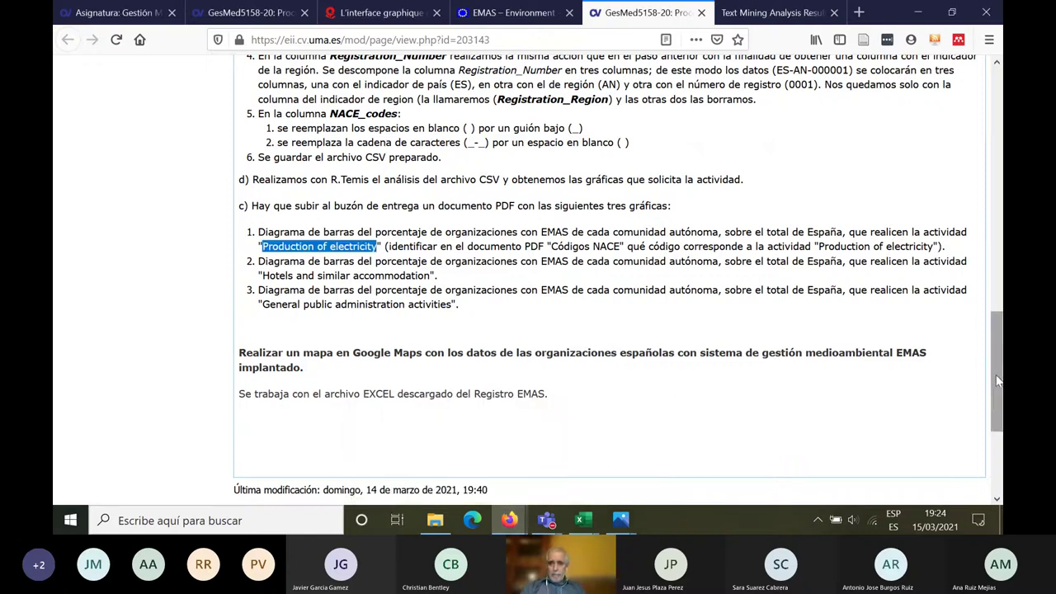
{"action": "left_click_drag", "start_coordinate": [996, 378], "coordinate": [1001, 231]}
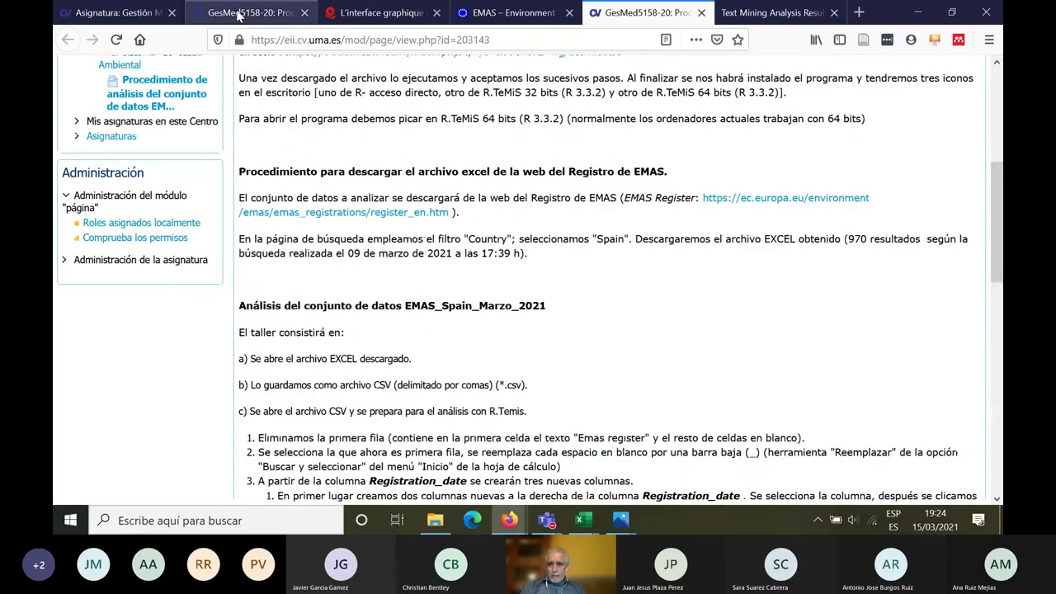
{"action": "left_click", "coordinate": [239, 14]}
{"action": "left_click_drag", "start_coordinate": [998, 263], "coordinate": [999, 185]}
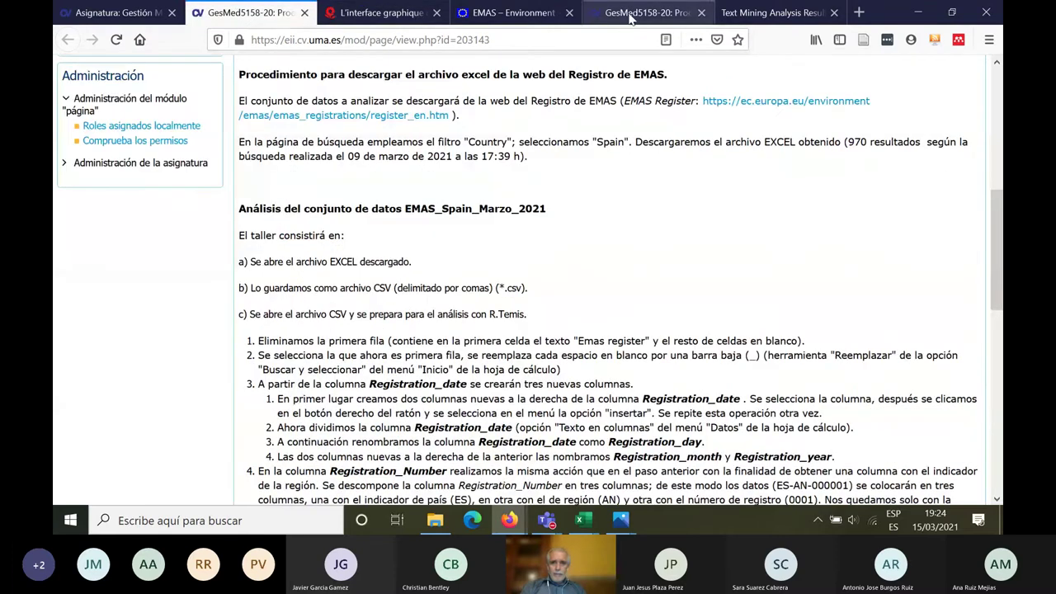
{"action": "left_click", "coordinate": [656, 13]}
{"action": "left_click", "coordinate": [701, 12]}
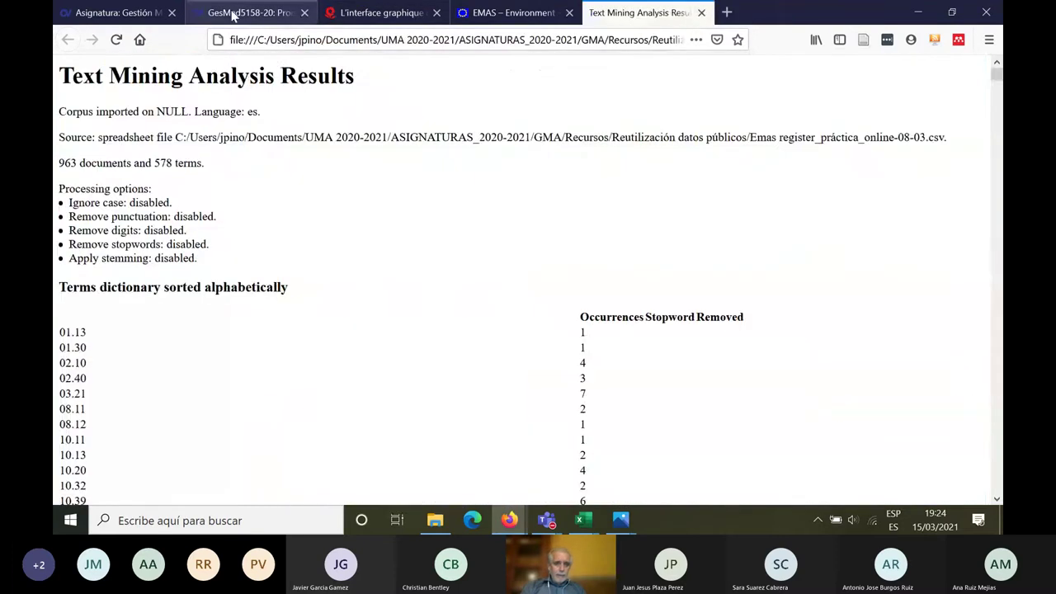
{"action": "left_click", "coordinate": [234, 14]}
{"action": "left_click", "coordinate": [123, 13]}
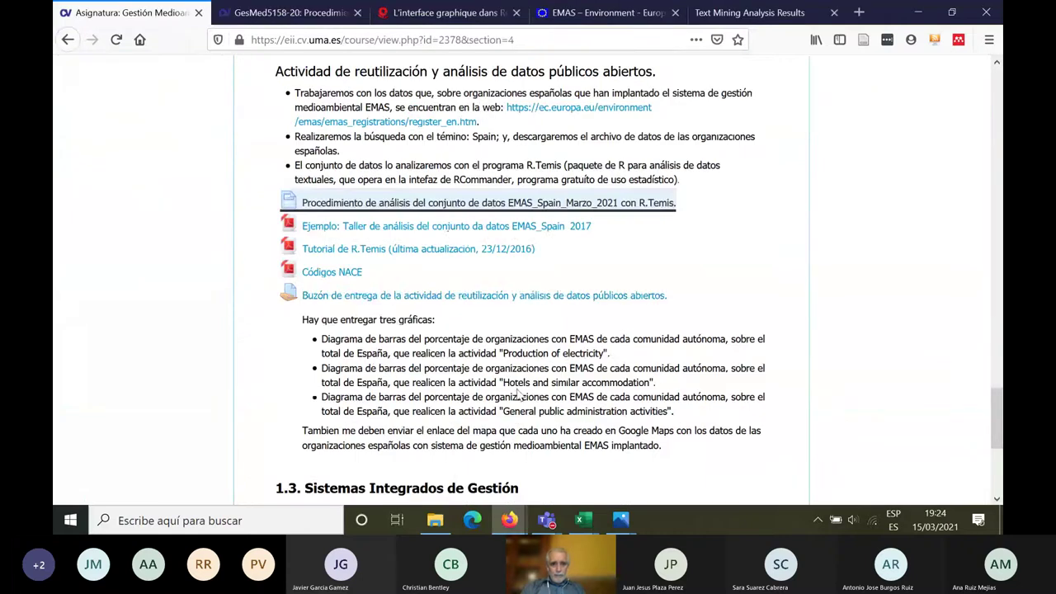
- Download the Códigos NACE PDF from the course activity and open it in Adobe Acrobat Pro
{"action": "left_click", "coordinate": [328, 276]}
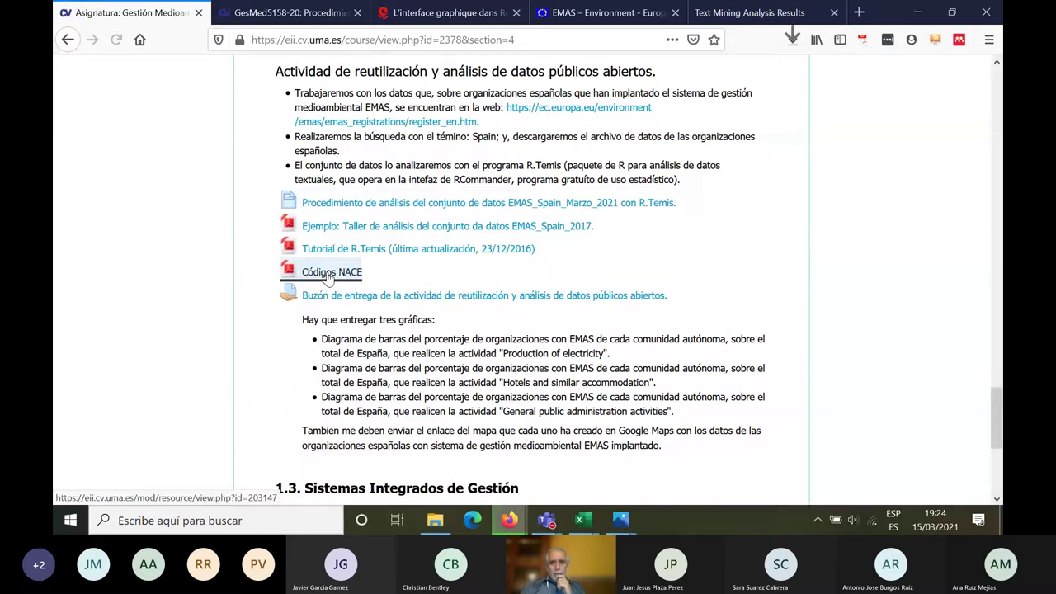
{"action": "left_click", "coordinate": [792, 40]}
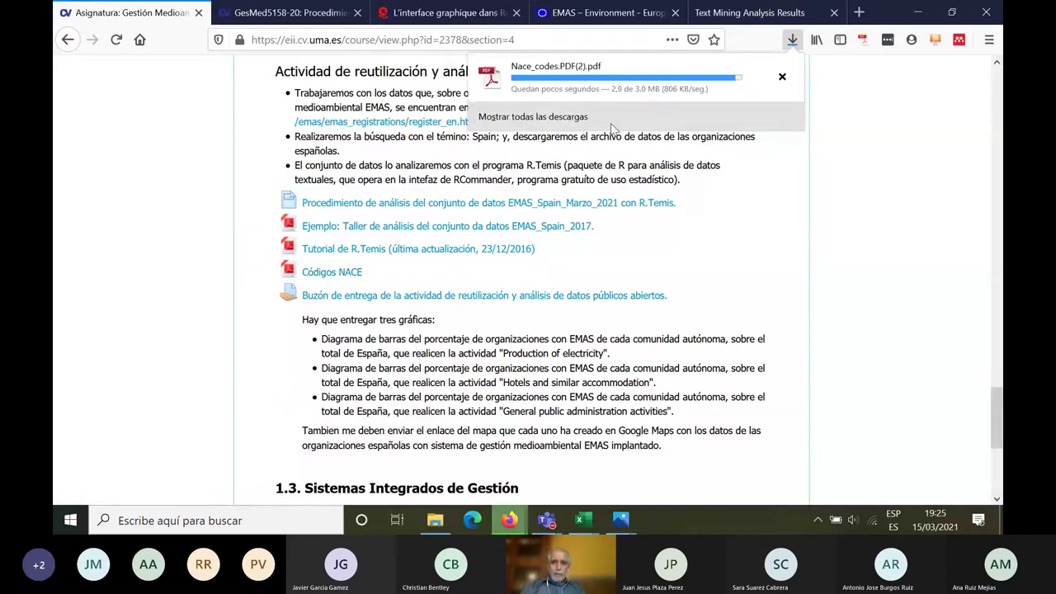
{"action": "left_click", "coordinate": [591, 78]}
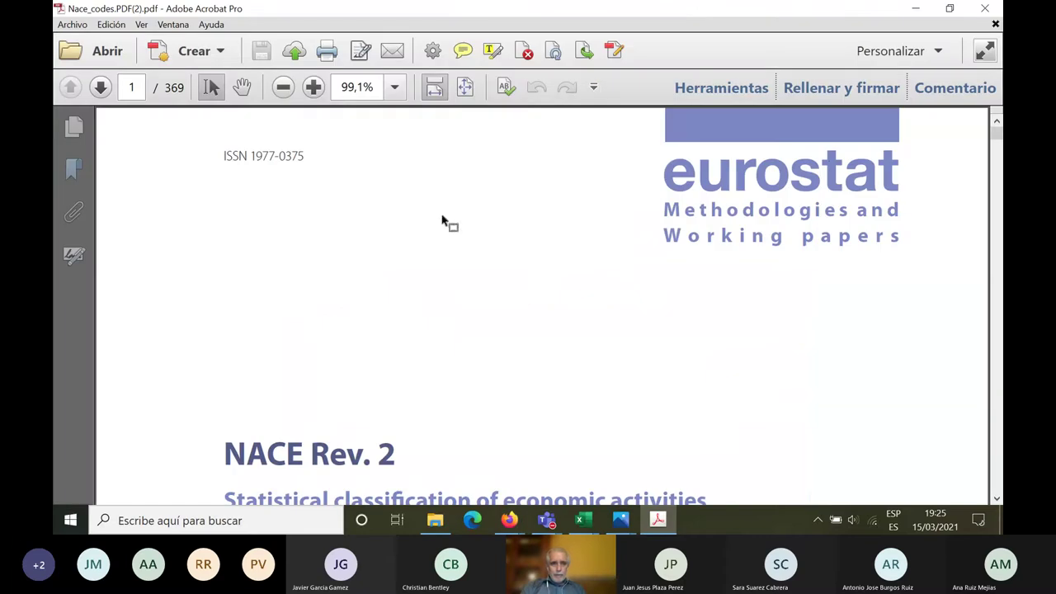
- Fit whole pages of the NACE document in the window, show two pages side by side, and go to the table of contents
{"action": "left_click", "coordinate": [465, 88]}
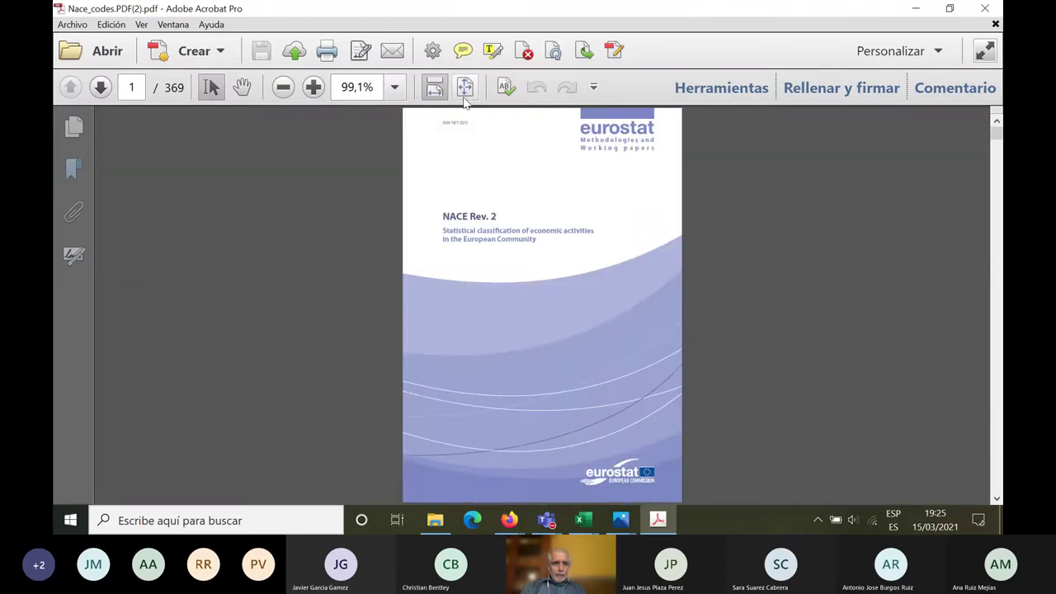
{"action": "left_click", "coordinate": [110, 25]}
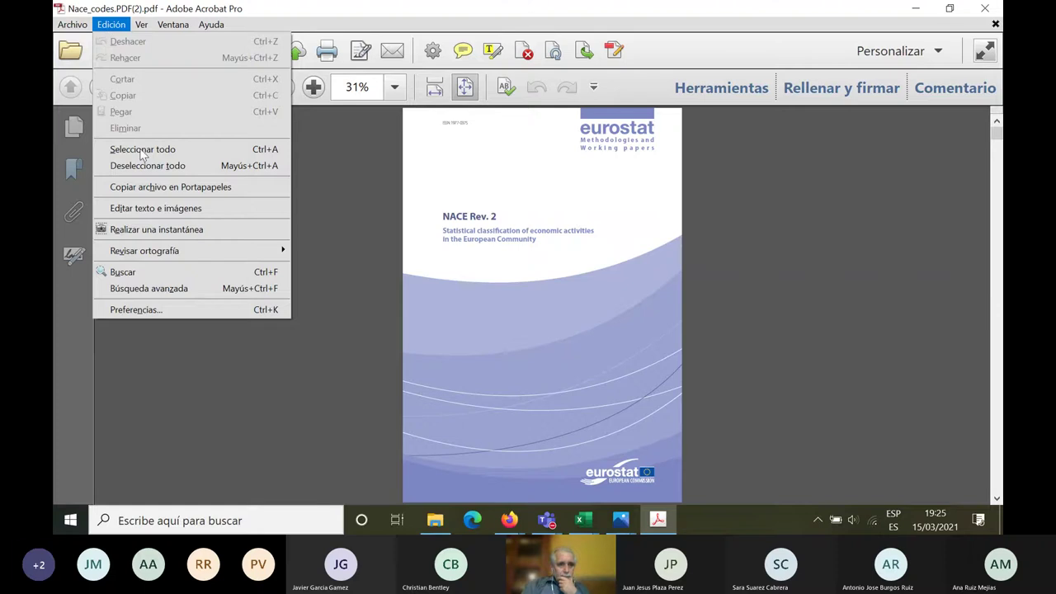
{"action": "left_click", "coordinate": [109, 24]}
{"action": "left_click", "coordinate": [141, 25]}
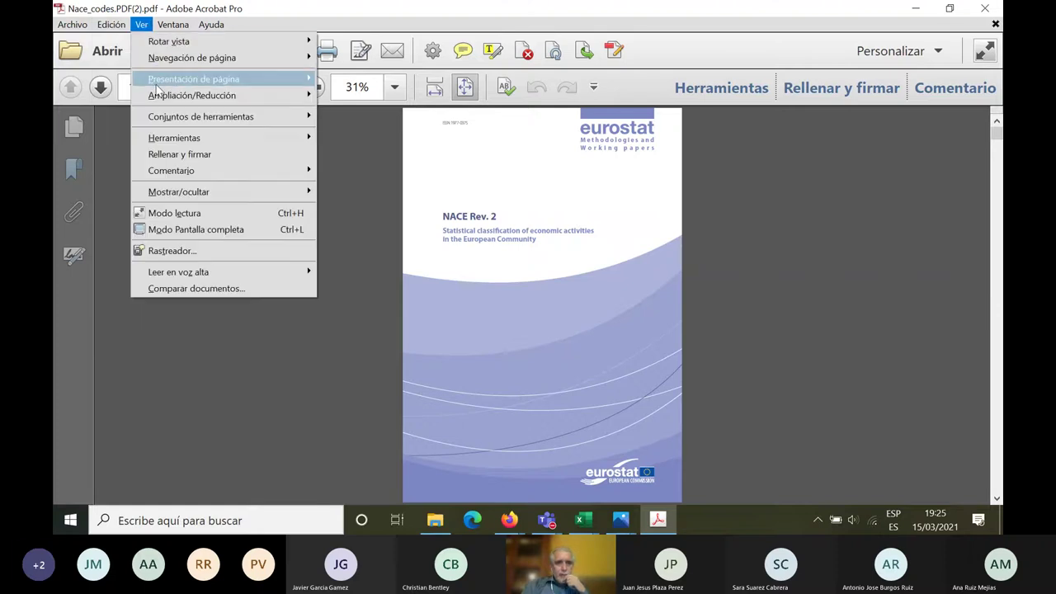
{"action": "mouse_move", "coordinate": [169, 79]}
{"action": "left_click", "coordinate": [359, 115]}
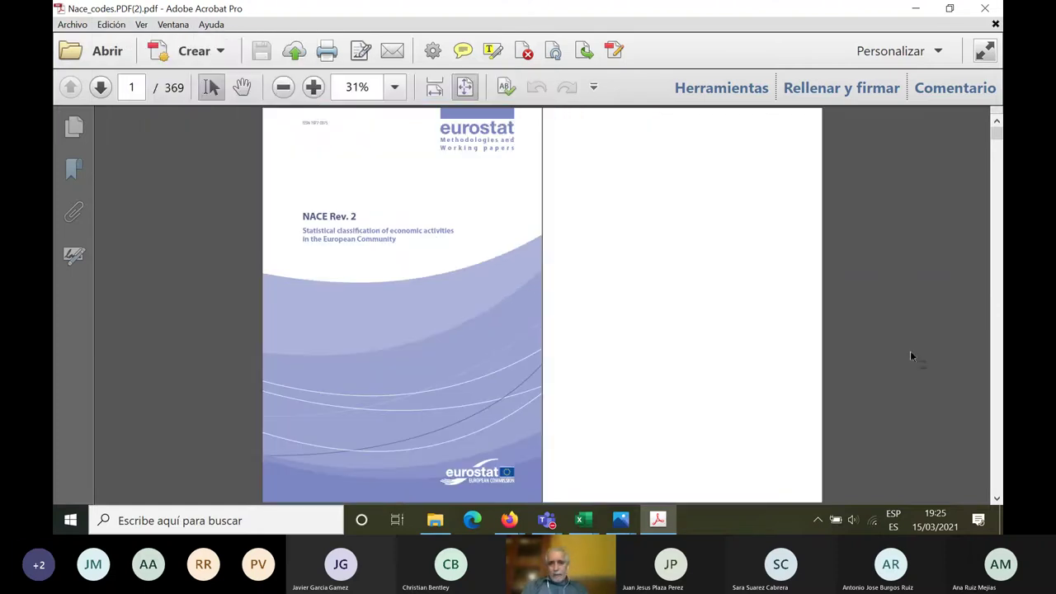
{"action": "scroll", "coordinate": [995, 475], "scroll_direction": "down", "scroll_amount": 3}
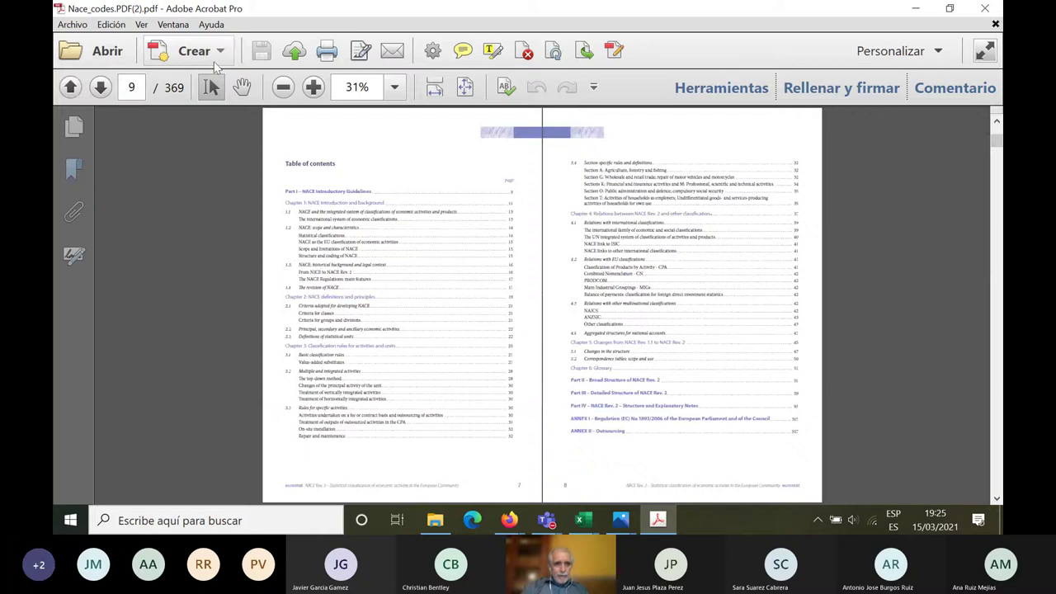
- Search the NACE document for "production of electricity" and go to the match in the detailed structure tables
{"action": "left_click", "coordinate": [112, 26]}
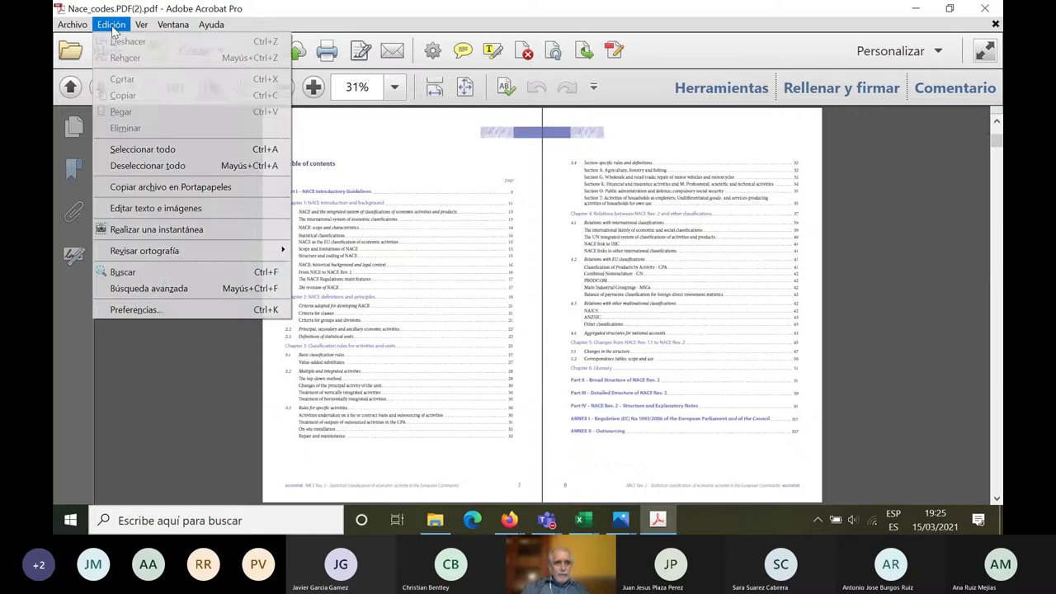
{"action": "left_click", "coordinate": [140, 273]}
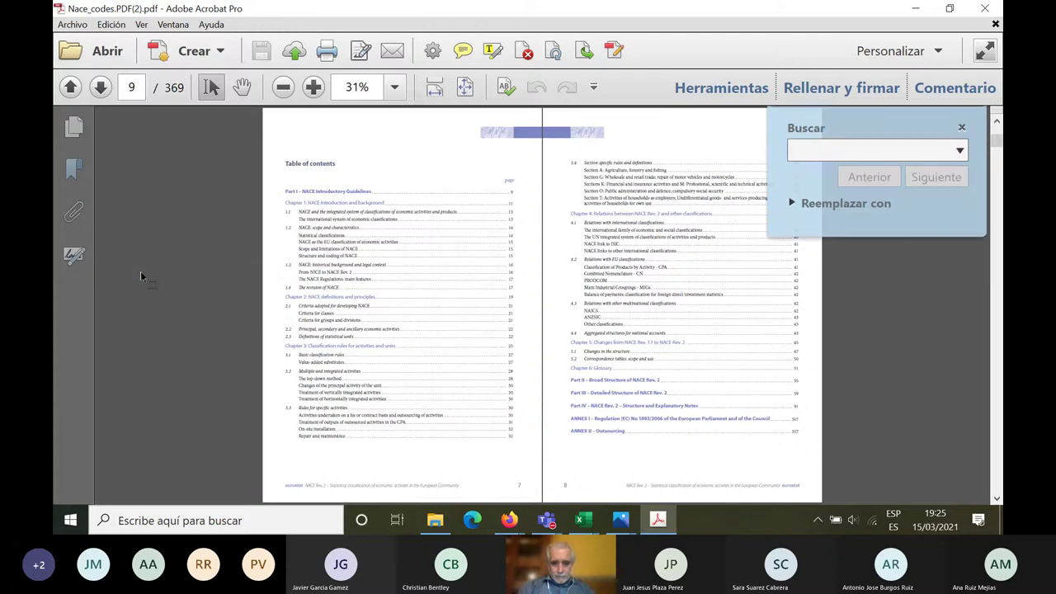
{"action": "type", "text": "product"}
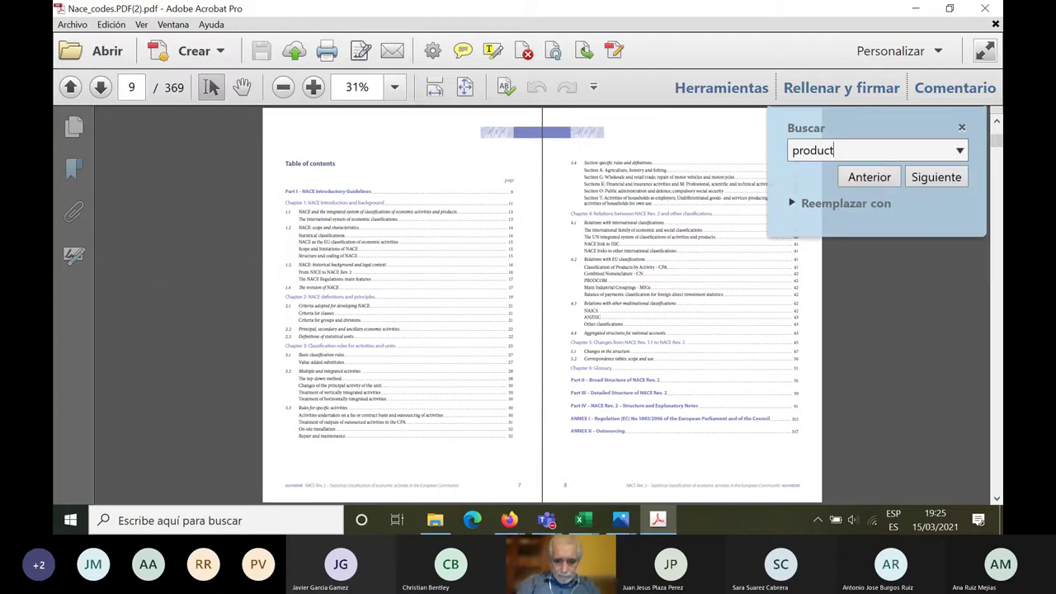
{"action": "type", "text": "ion of "}
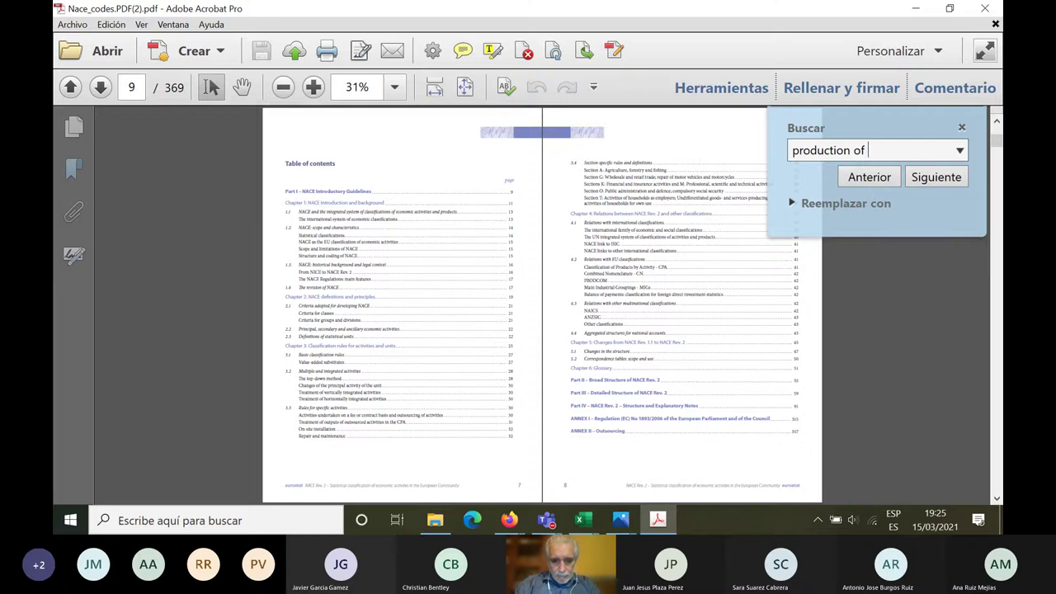
{"action": "type", "text": "electr"}
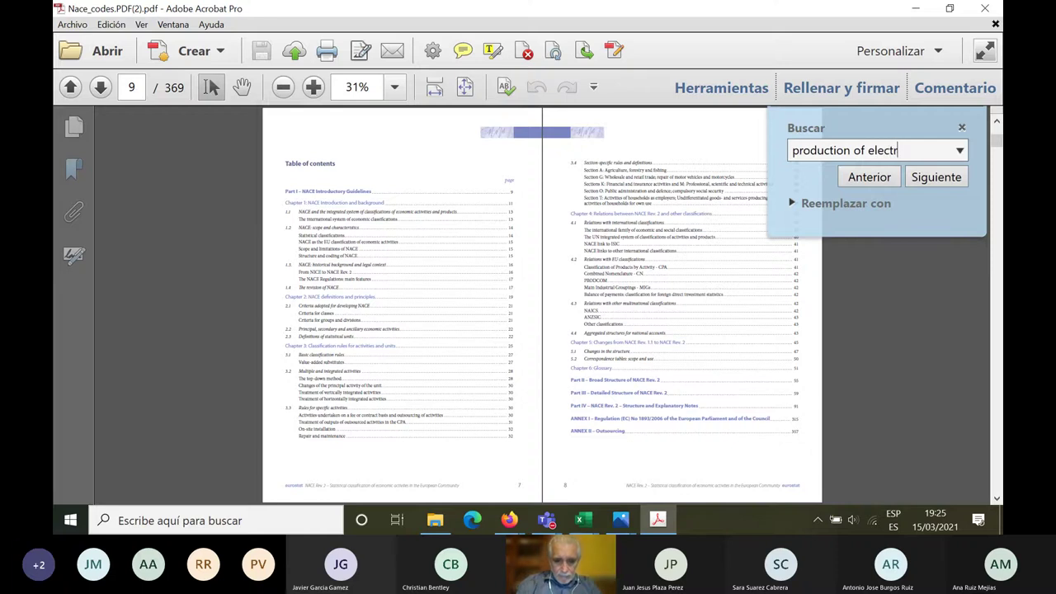
{"action": "type", "text": "icity"}
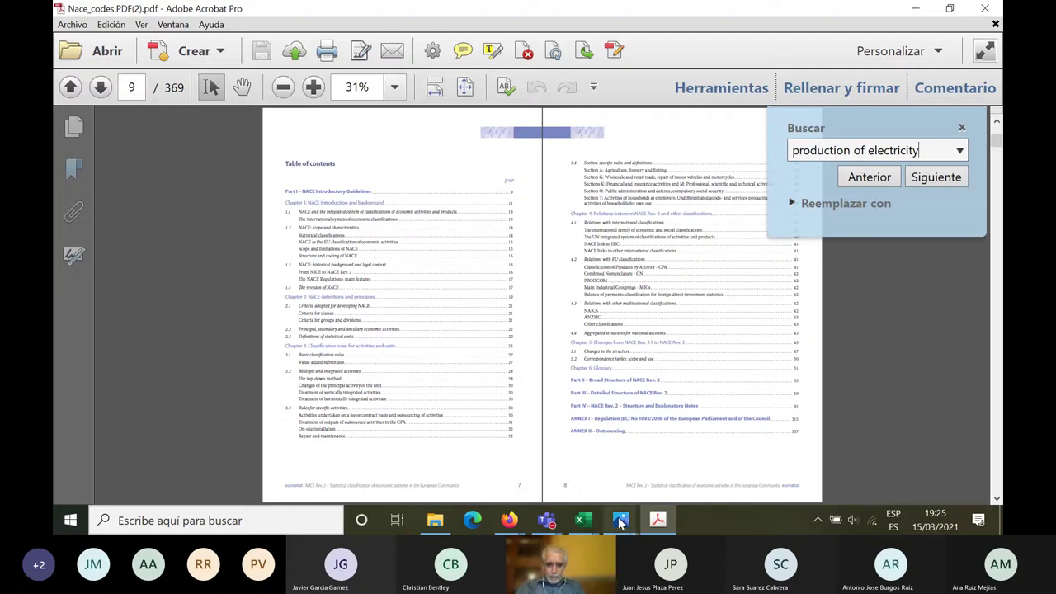
{"action": "mouse_move", "coordinate": [574, 532]}
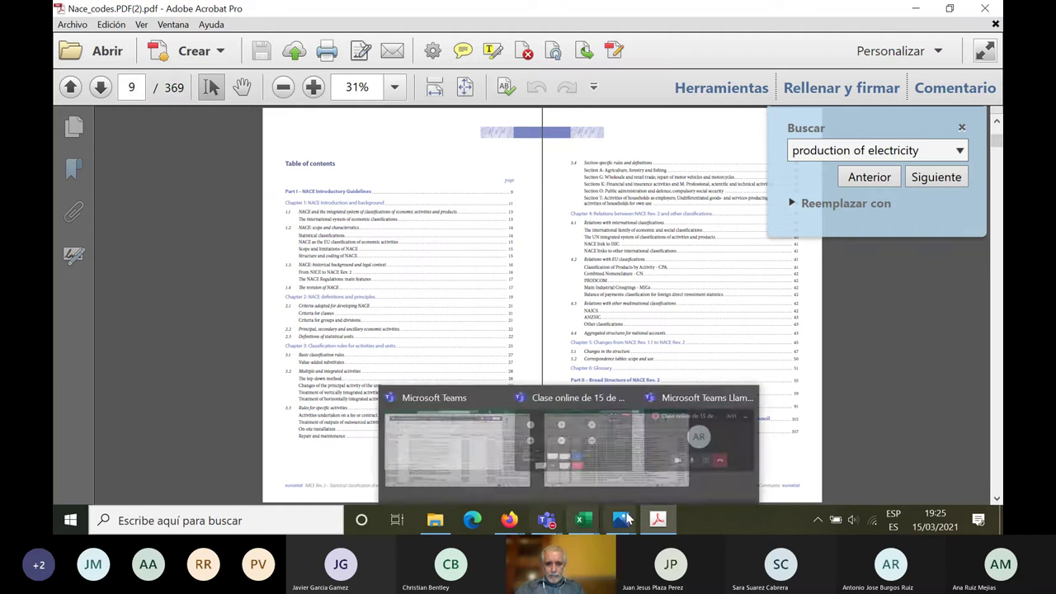
{"action": "left_click", "coordinate": [921, 178]}
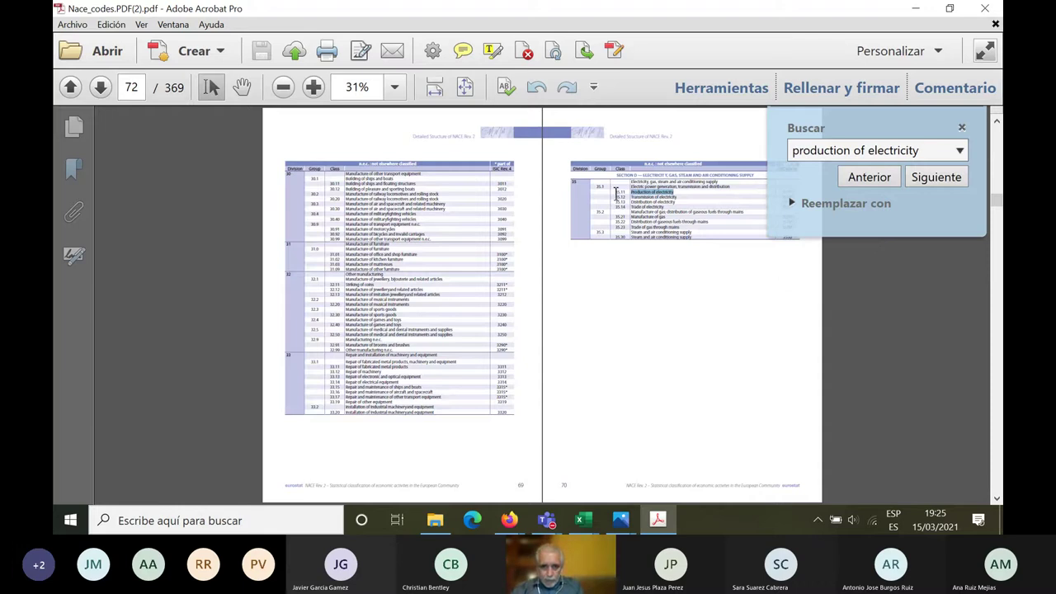
- Minimize the open PDF, browser, spreadsheet and folder windows to reach the desktop, and launch R.TeMiS 64 bits
{"action": "left_click", "coordinate": [918, 7]}
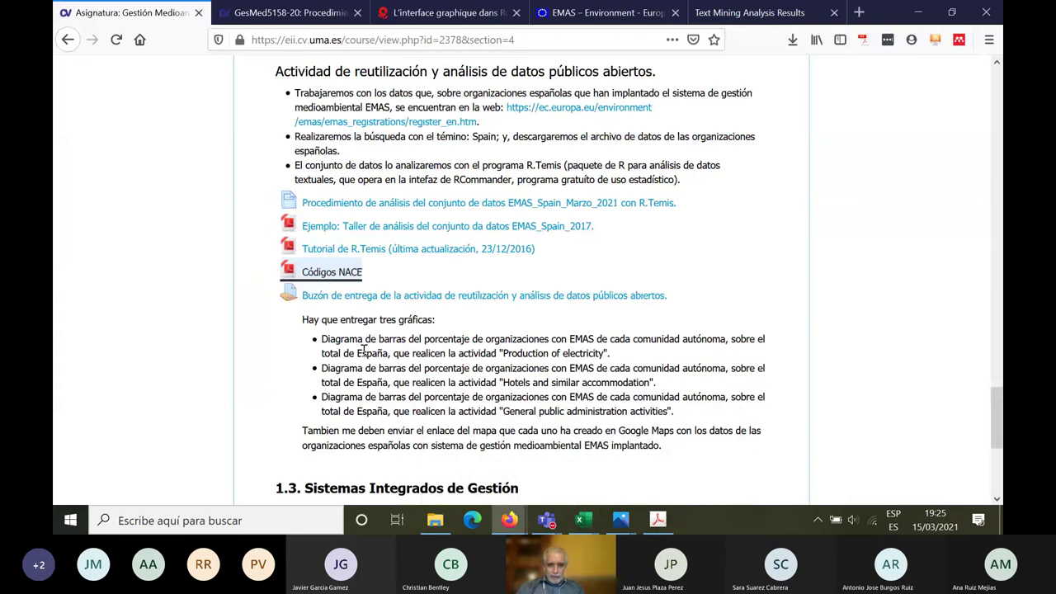
{"action": "left_click_drag", "start_coordinate": [472, 338], "coordinate": [417, 339]}
{"action": "left_click", "coordinate": [421, 339]}
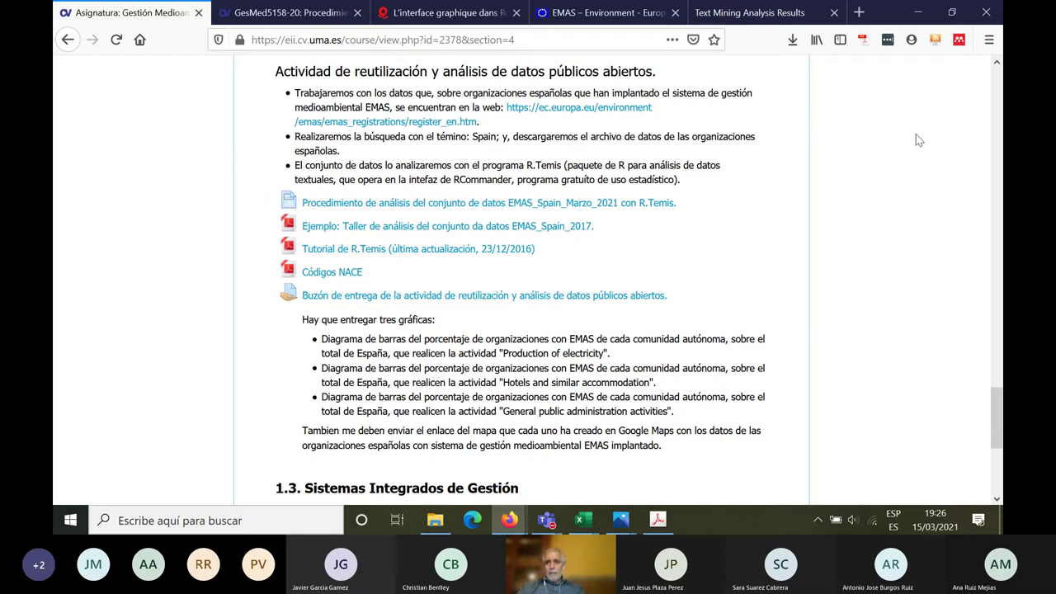
{"action": "left_click", "coordinate": [922, 15]}
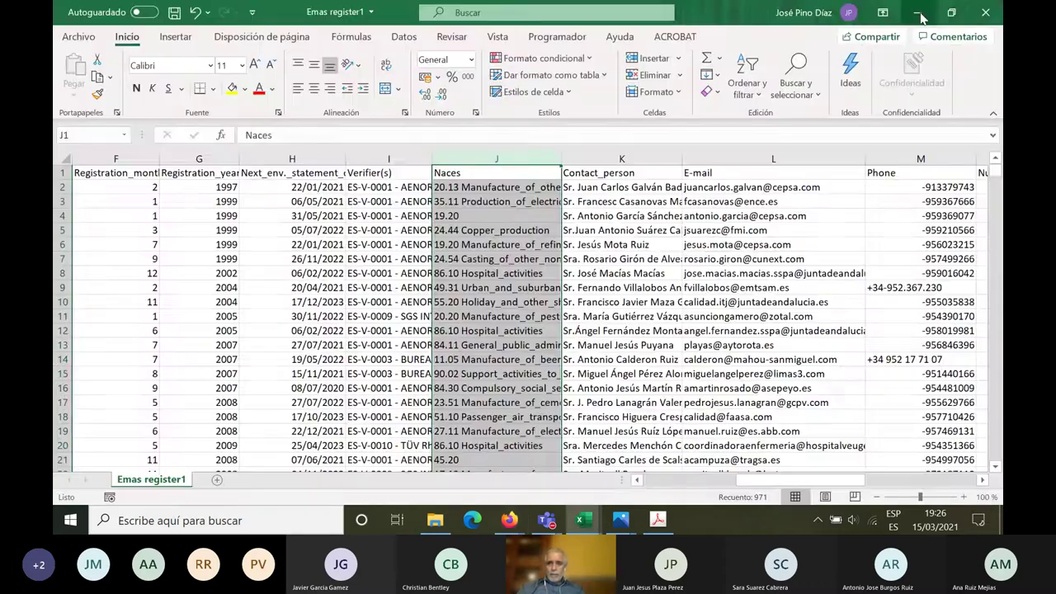
{"action": "left_click", "coordinate": [922, 12]}
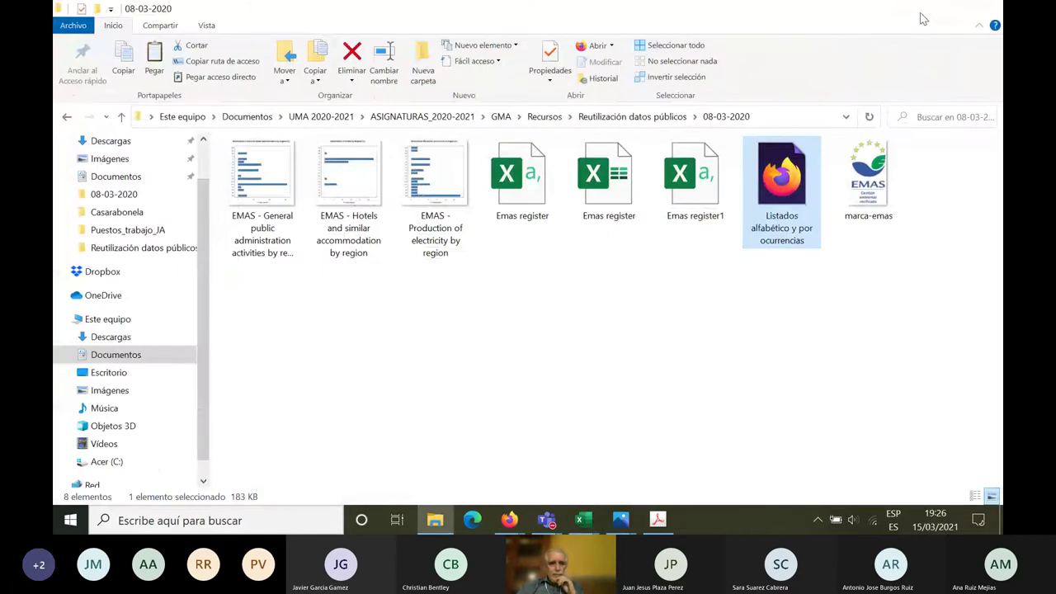
{"action": "left_click", "coordinate": [920, 12]}
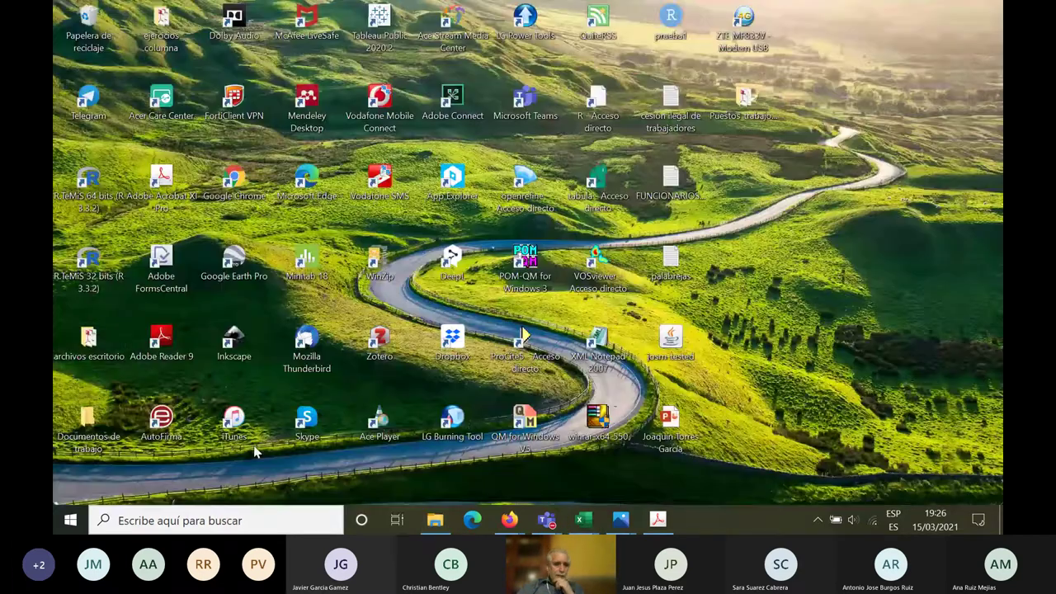
{"action": "double_click", "coordinate": [83, 207]}
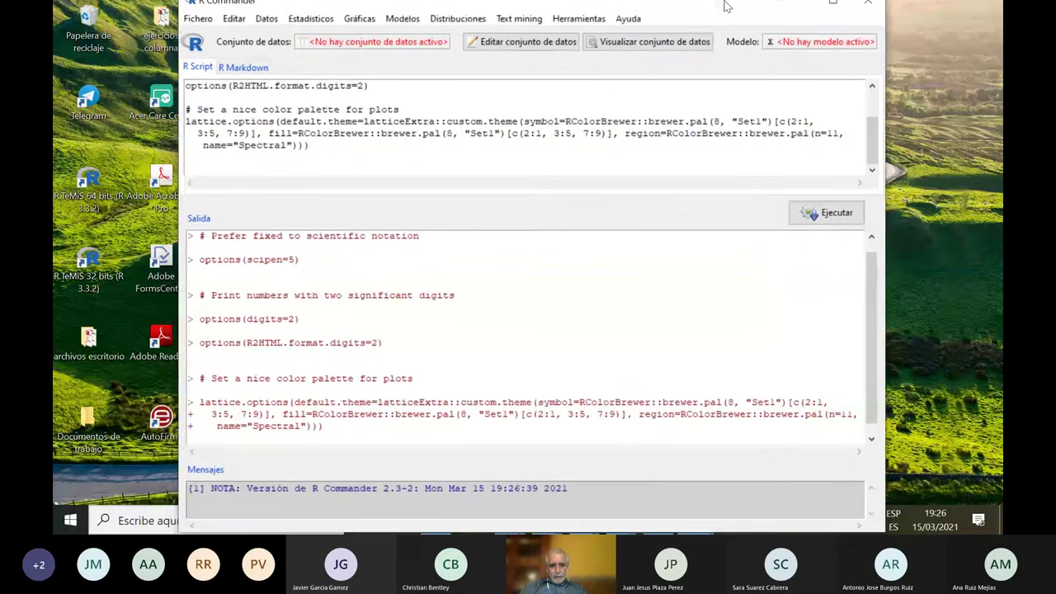
- Restore the R Commander window to its smaller size and reposition it so the whole menu bar is accessible
{"action": "mouse_move", "coordinate": [722, 10]}
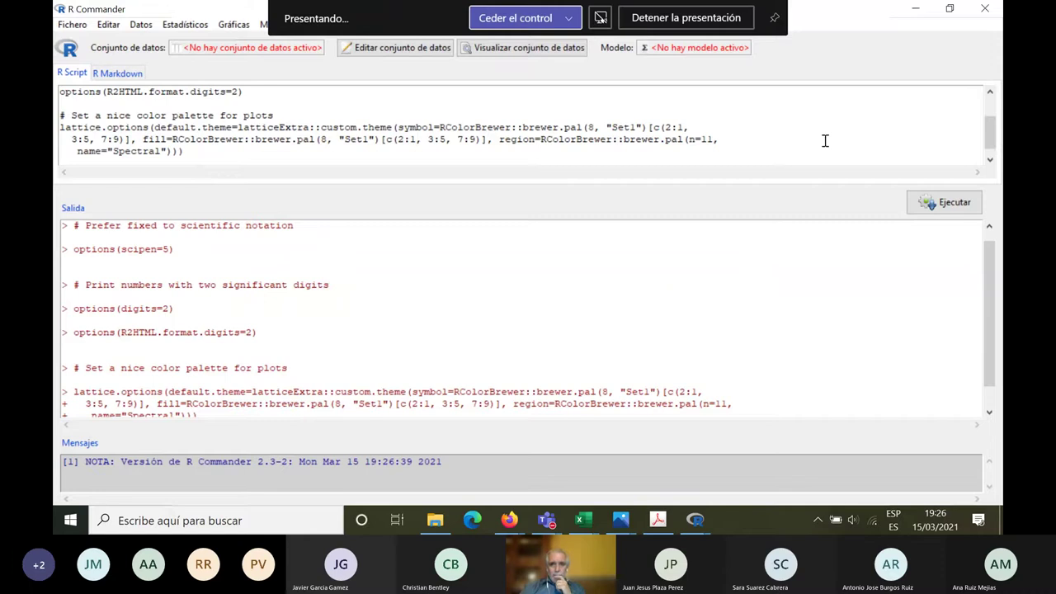
{"action": "left_click", "coordinate": [779, 23]}
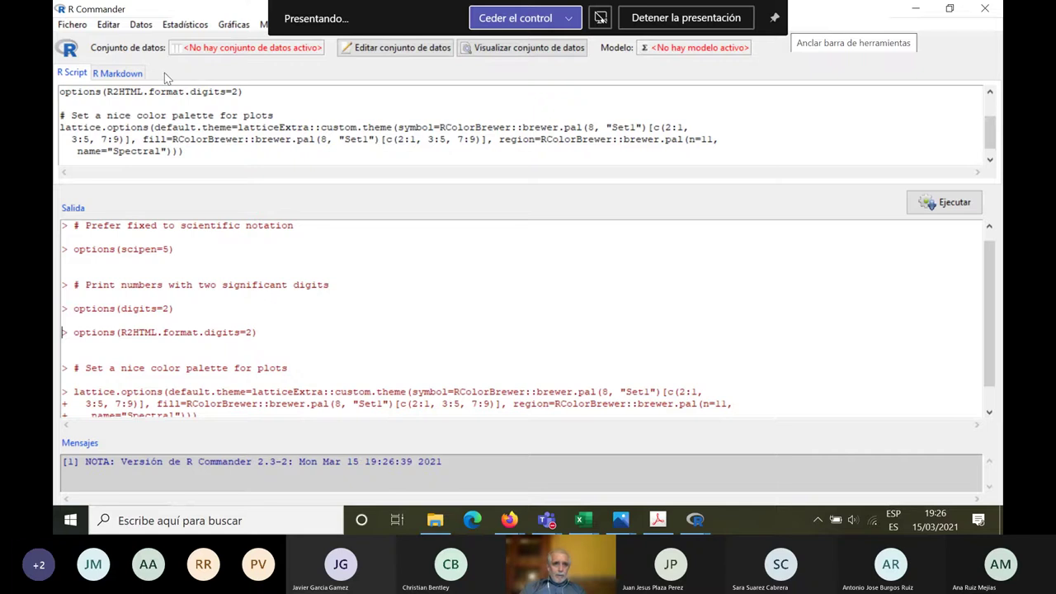
{"action": "left_click", "coordinate": [949, 10]}
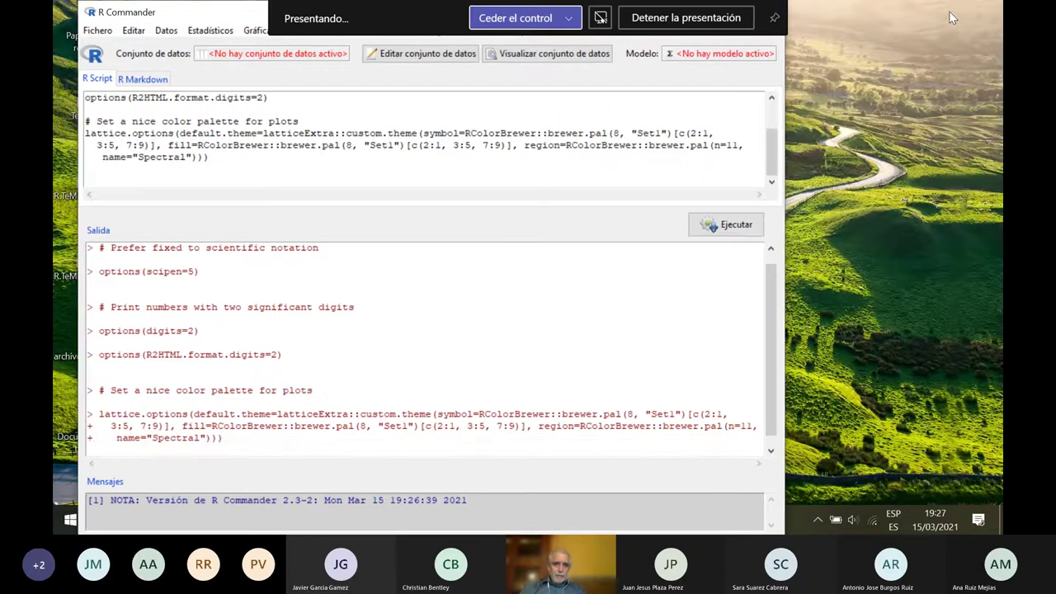
{"action": "left_click_drag", "start_coordinate": [185, 28], "coordinate": [286, 93]}
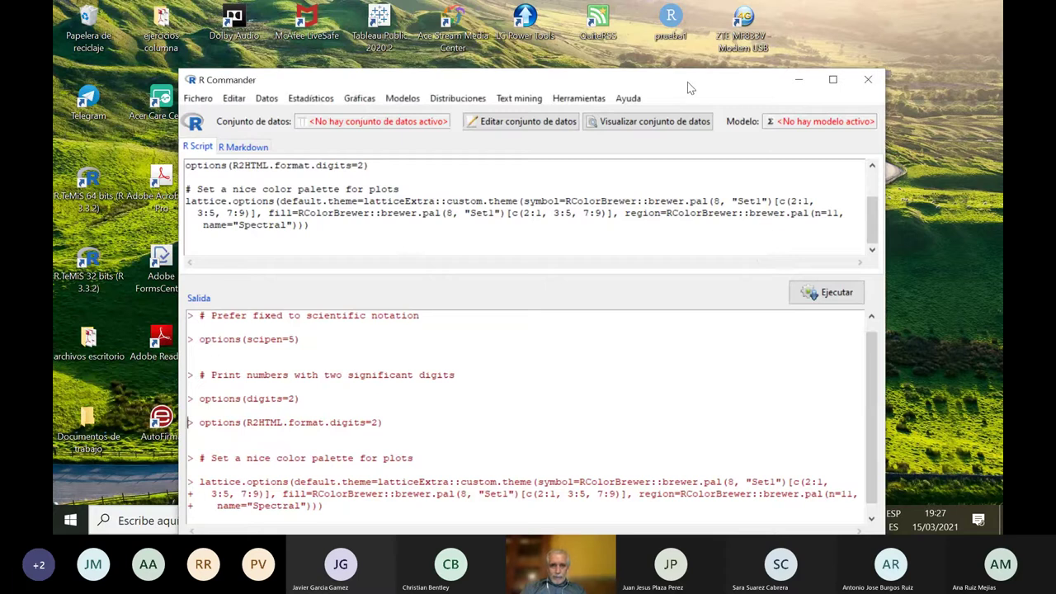
{"action": "left_click_drag", "start_coordinate": [688, 82], "coordinate": [687, 15]}
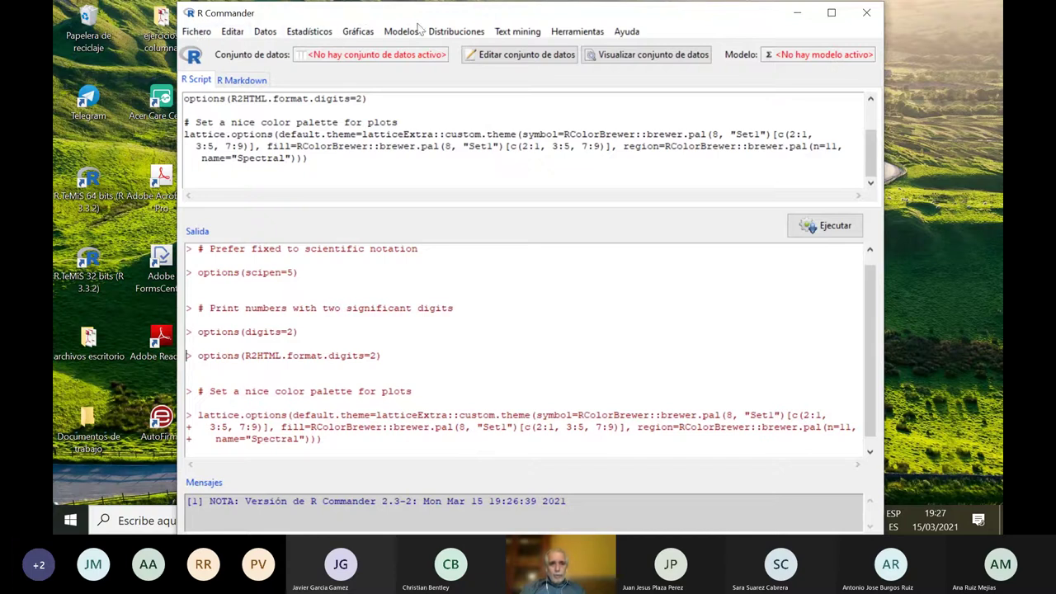
- Start a text mining corpus import from a spreadsheet file, with the language of the texts set to Español (es)
{"action": "left_click", "coordinate": [529, 38]}
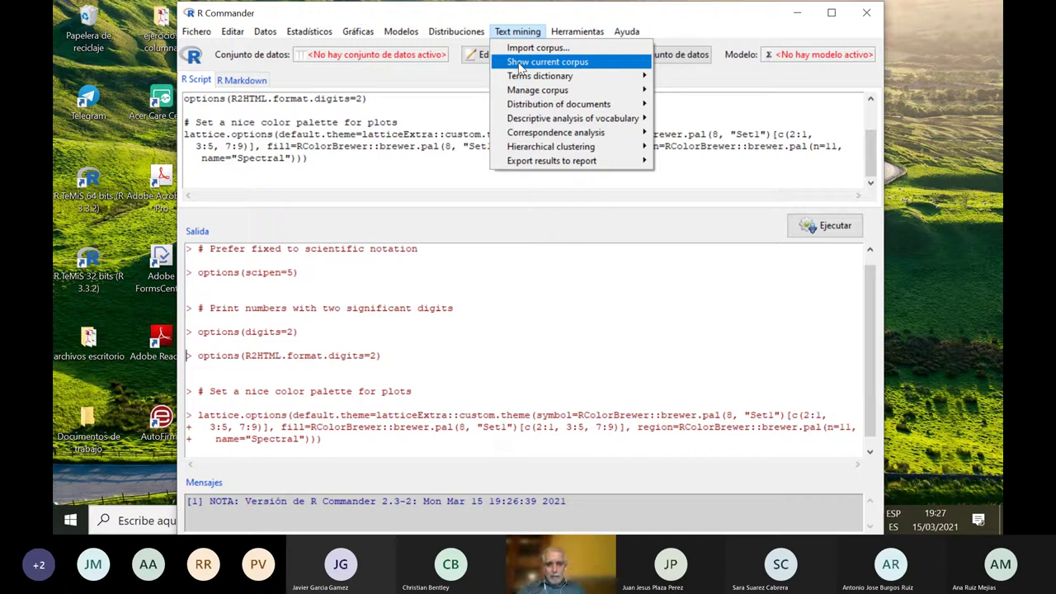
{"action": "mouse_move", "coordinate": [525, 80]}
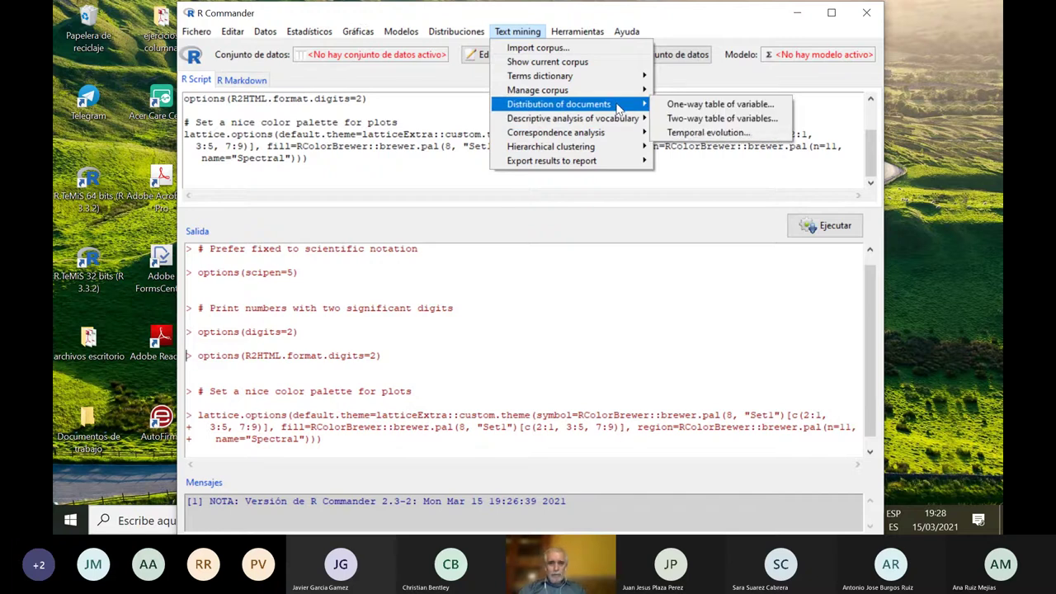
{"action": "mouse_move", "coordinate": [551, 35]}
{"action": "mouse_move", "coordinate": [518, 33]}
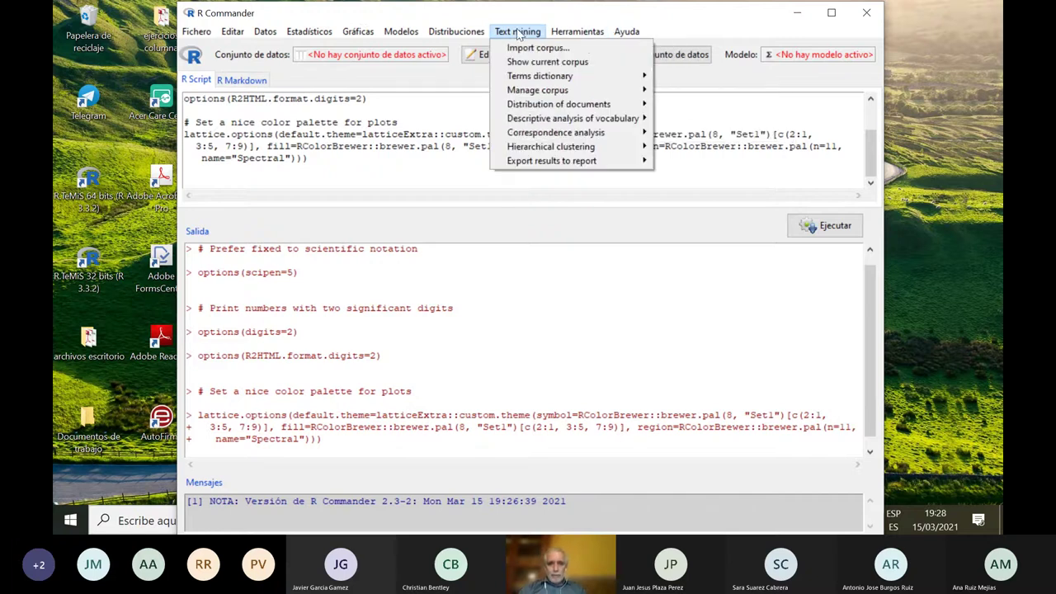
{"action": "left_click", "coordinate": [519, 52]}
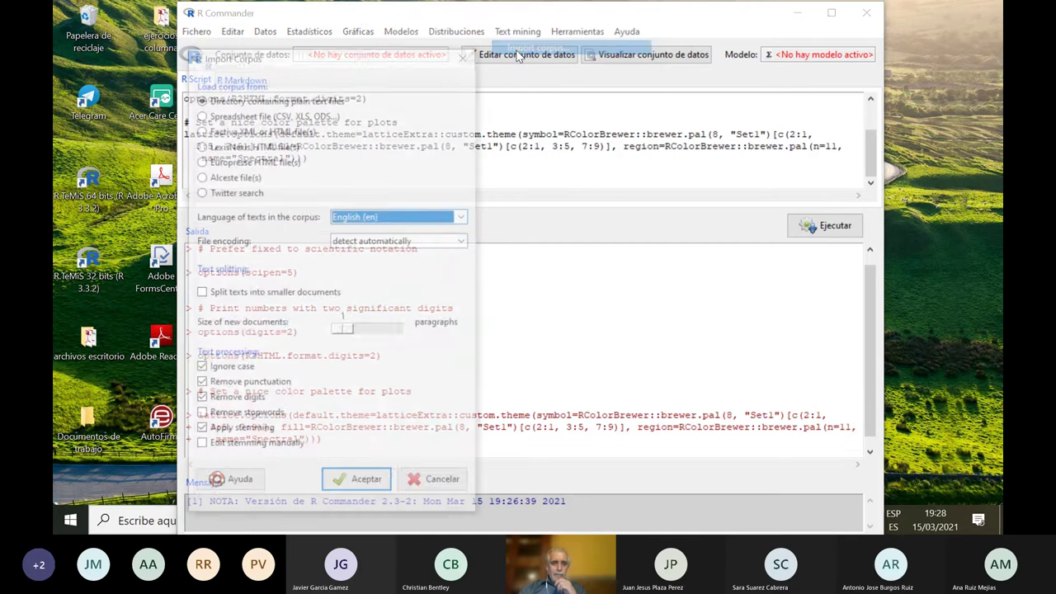
{"action": "left_click_drag", "start_coordinate": [365, 62], "coordinate": [434, 36]}
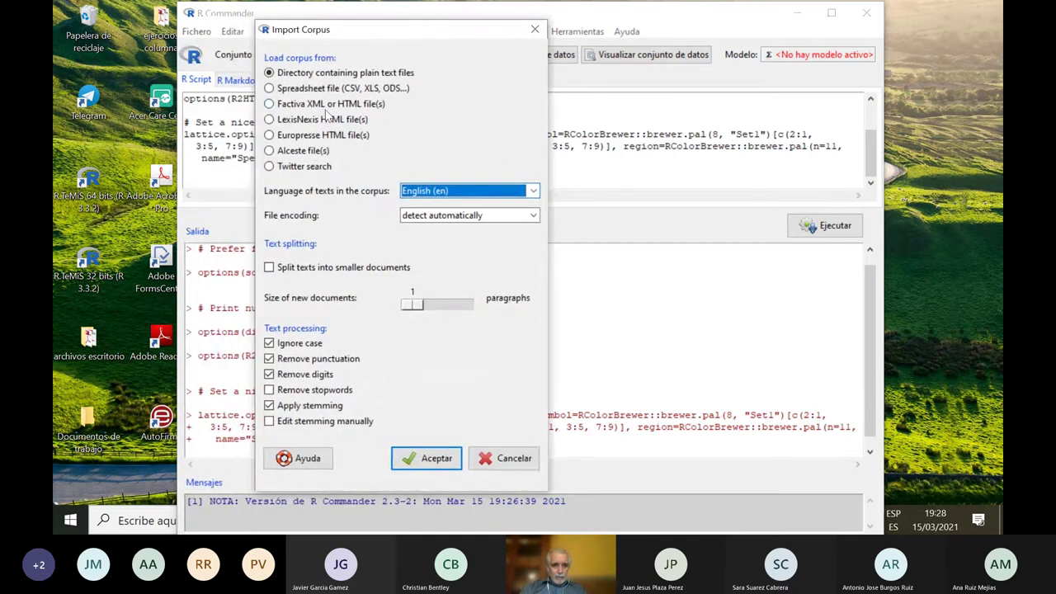
{"action": "left_click", "coordinate": [270, 89]}
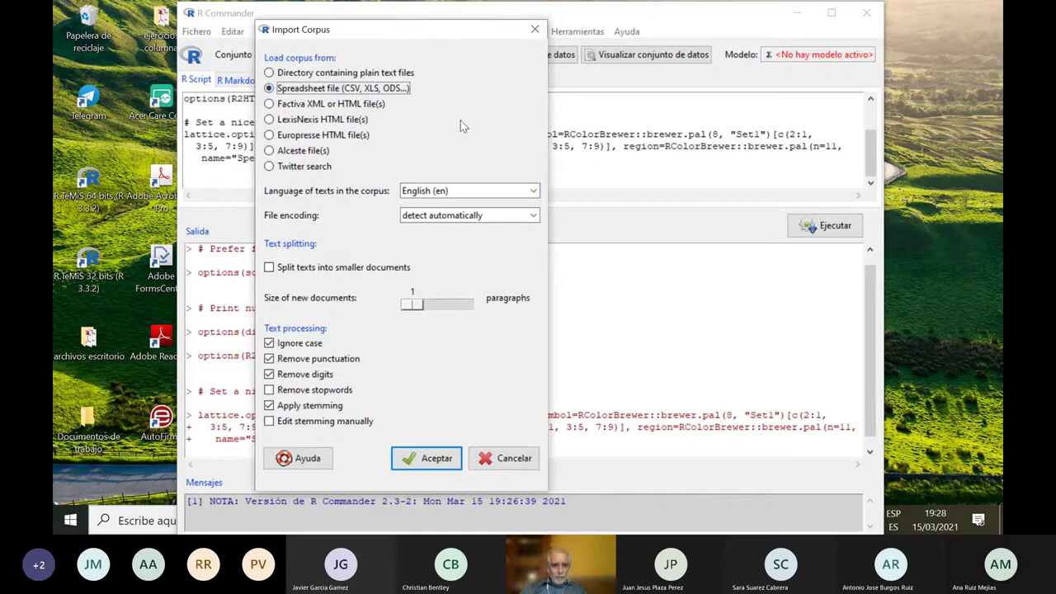
{"action": "left_click", "coordinate": [533, 190]}
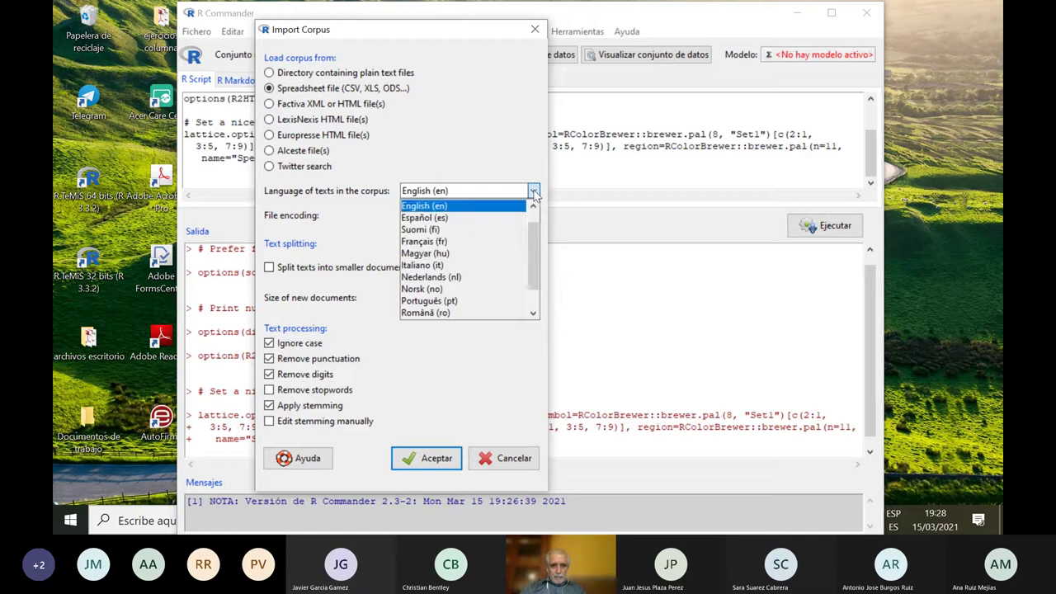
{"action": "left_click", "coordinate": [467, 218]}
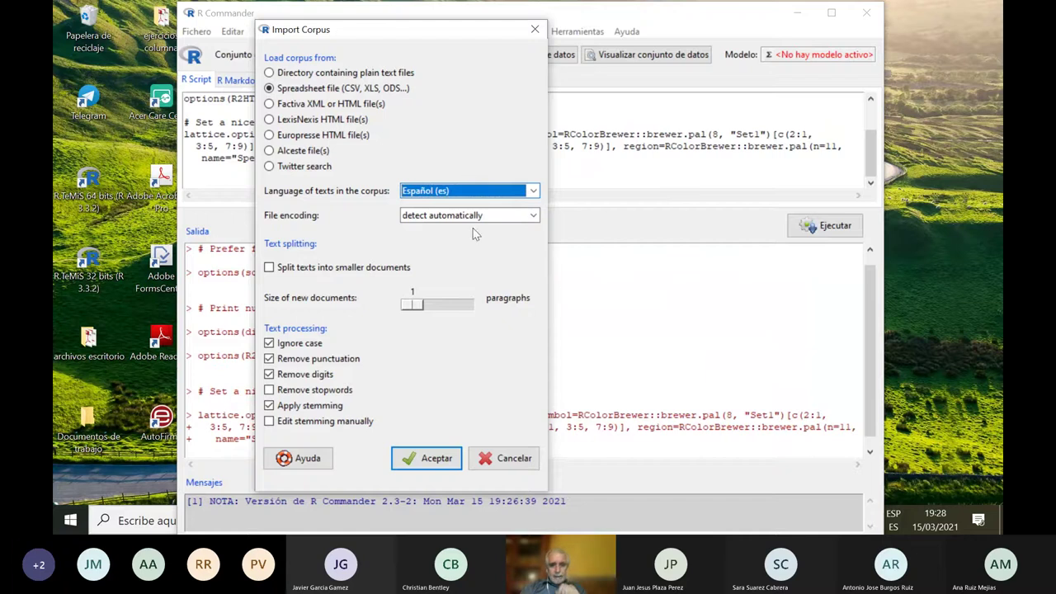
- Turn off Ignore case, Remove punctuation, Remove digits and Apply stemming, and accept the corpus import settings
{"action": "left_click", "coordinate": [270, 345]}
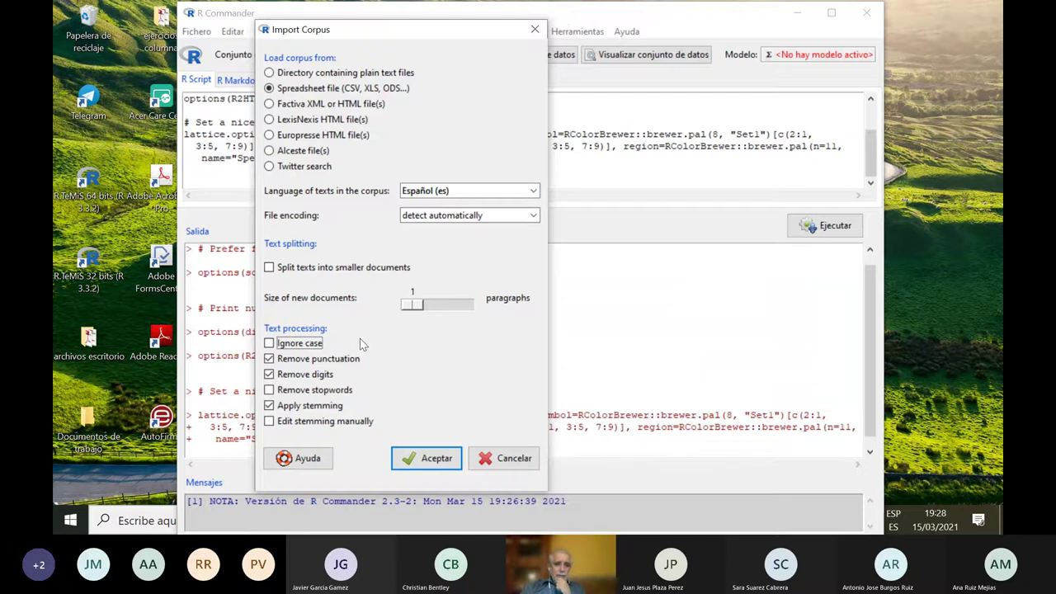
{"action": "left_click", "coordinate": [269, 343]}
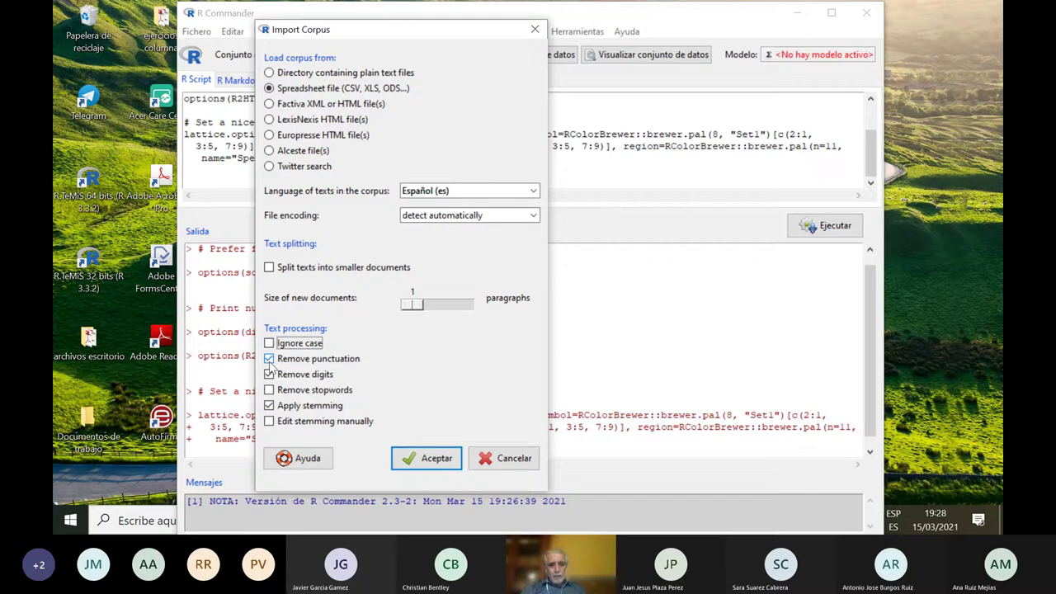
{"action": "left_click", "coordinate": [269, 359]}
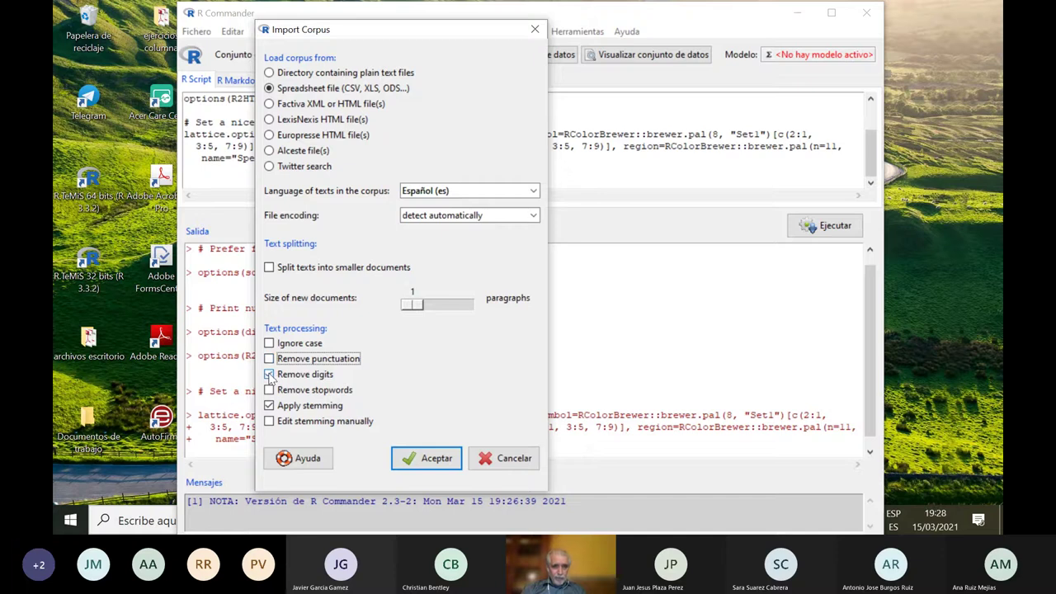
{"action": "left_click", "coordinate": [270, 375]}
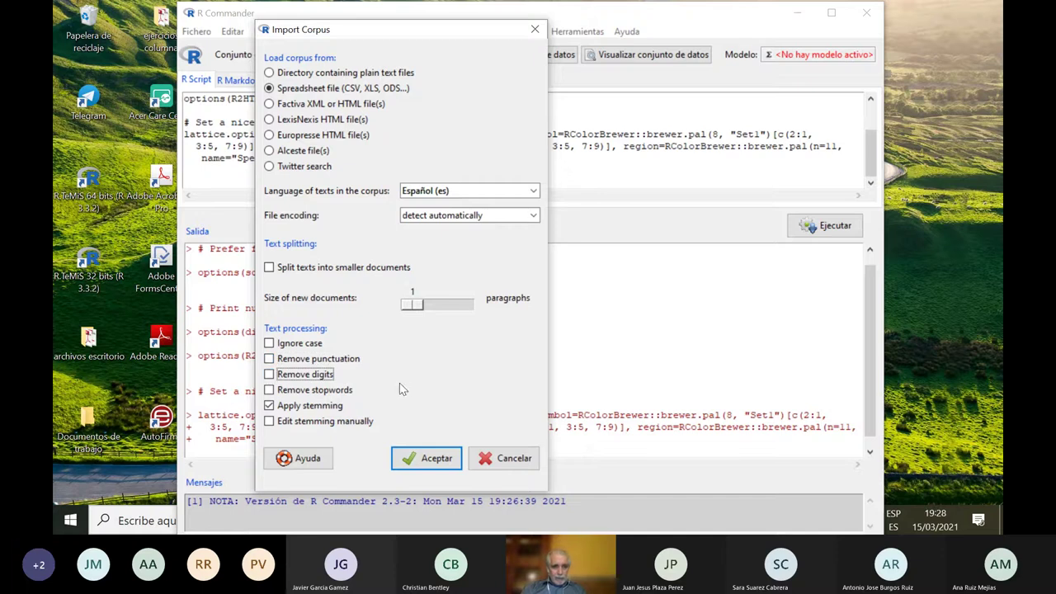
{"action": "left_click", "coordinate": [270, 406]}
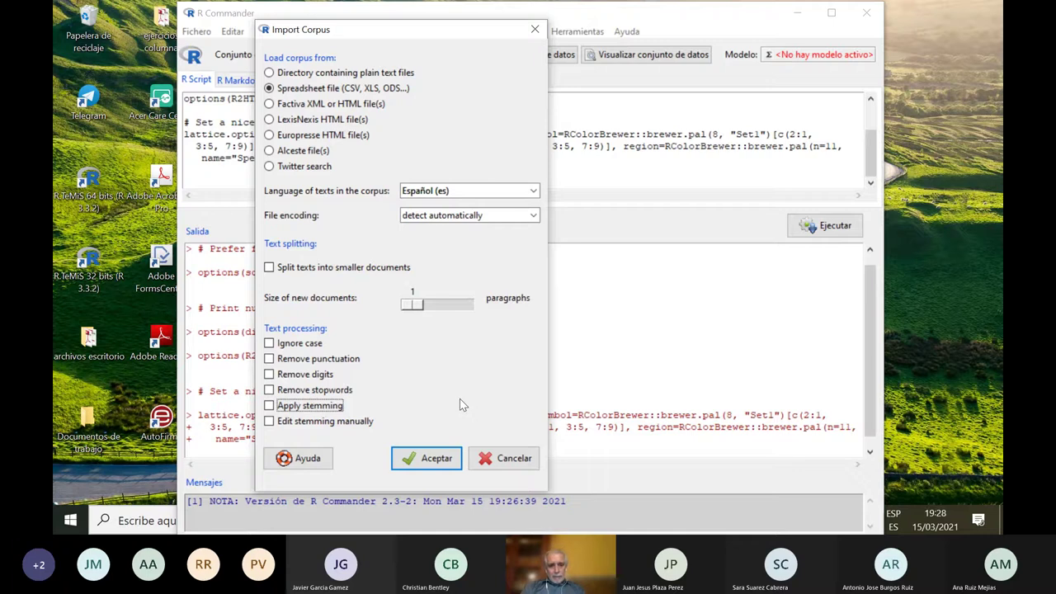
{"action": "left_click", "coordinate": [436, 459]}
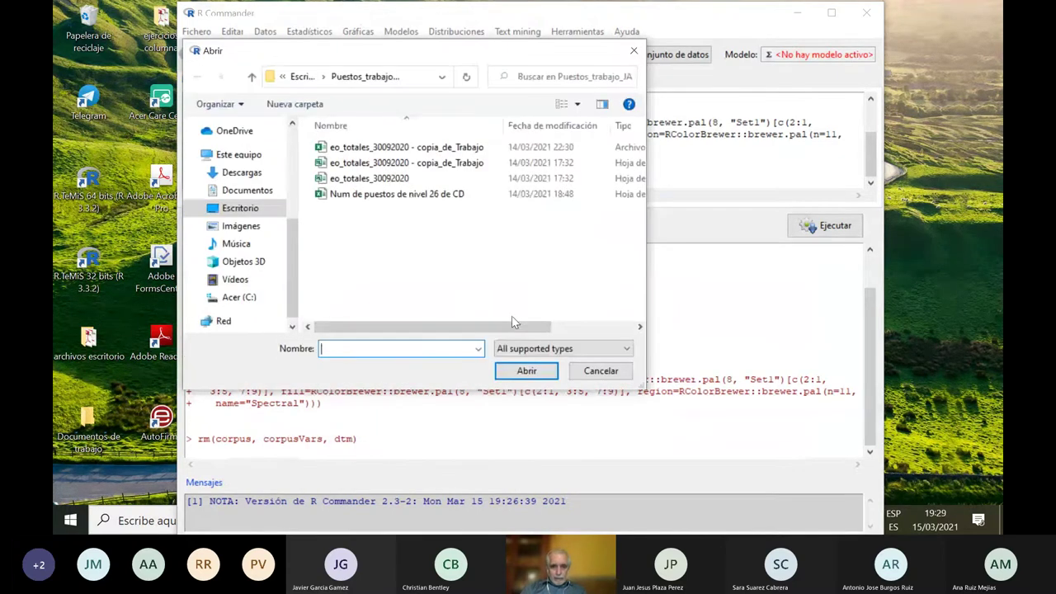
- Browse from Documentos through UMA 2020-2021, ASIGNATURAS_2020-2021, GMA and Recursos to the Reutilización datos públicos folder
{"action": "left_click_drag", "start_coordinate": [511, 322], "coordinate": [425, 327]}
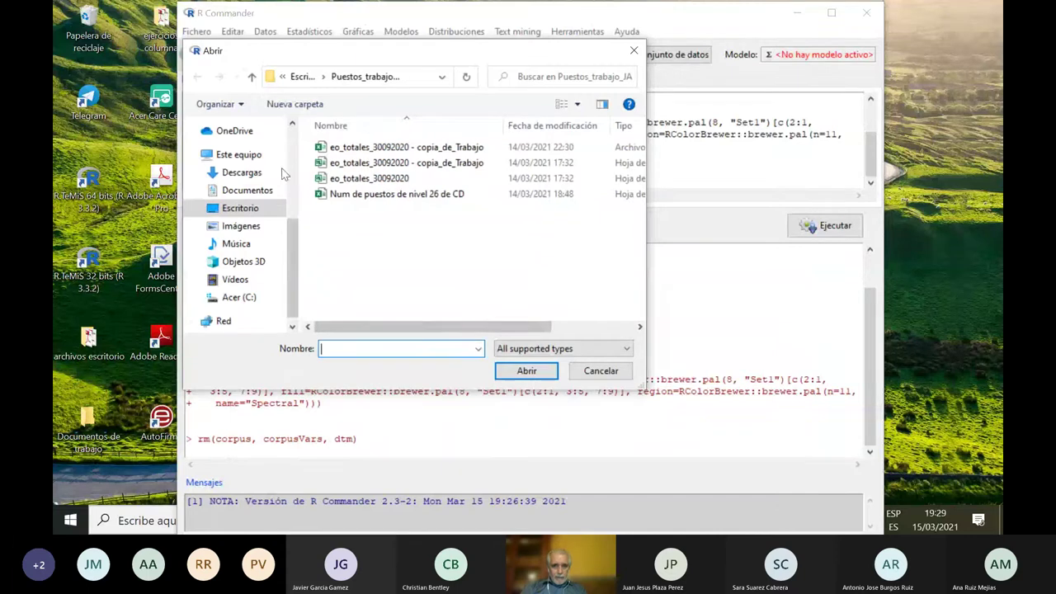
{"action": "left_click", "coordinate": [253, 78]}
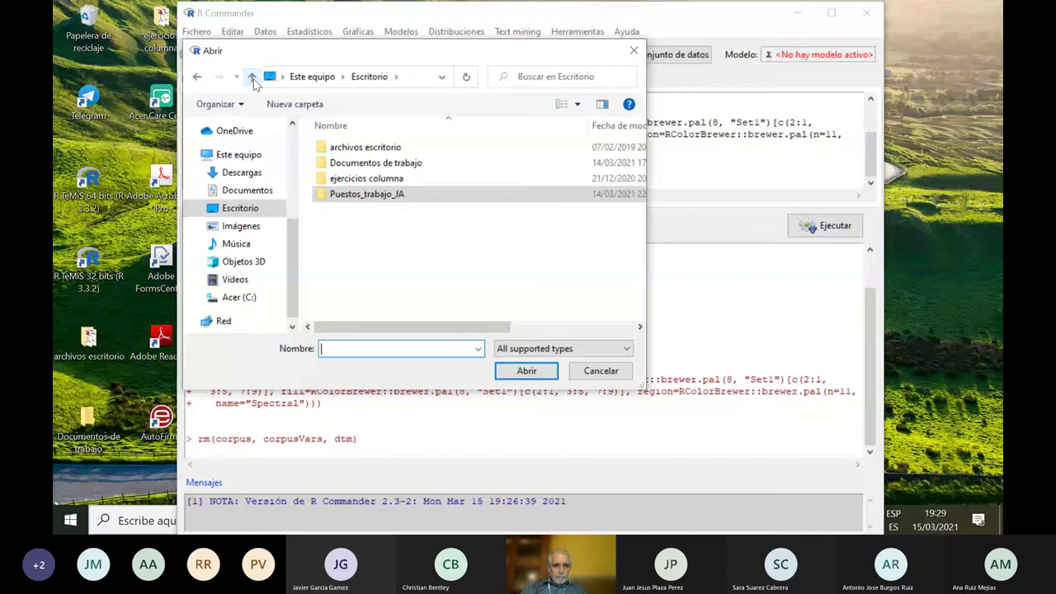
{"action": "left_click", "coordinate": [247, 190]}
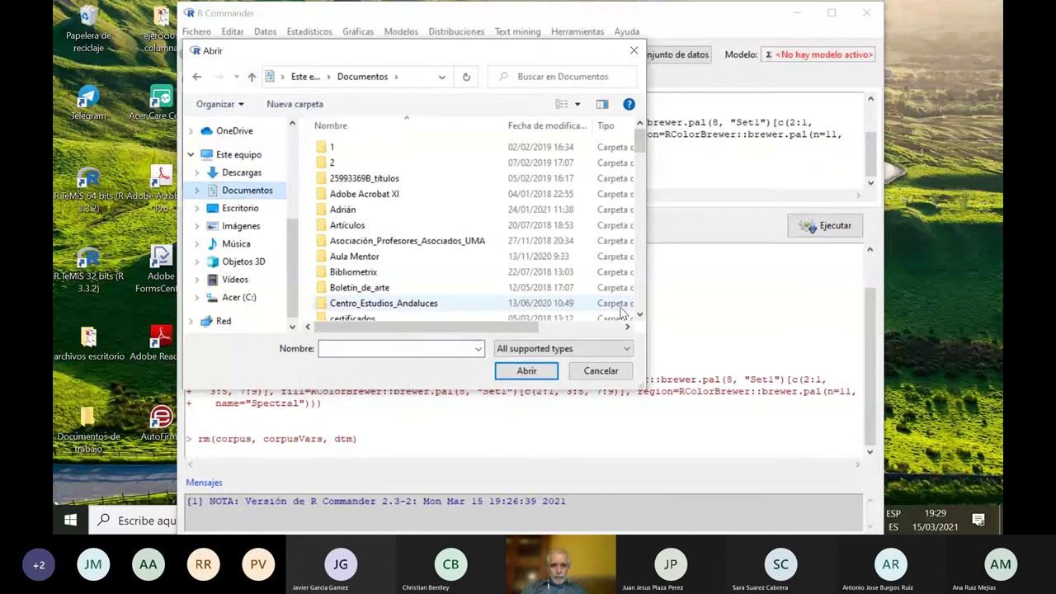
{"action": "left_click_drag", "start_coordinate": [641, 147], "coordinate": [647, 290]}
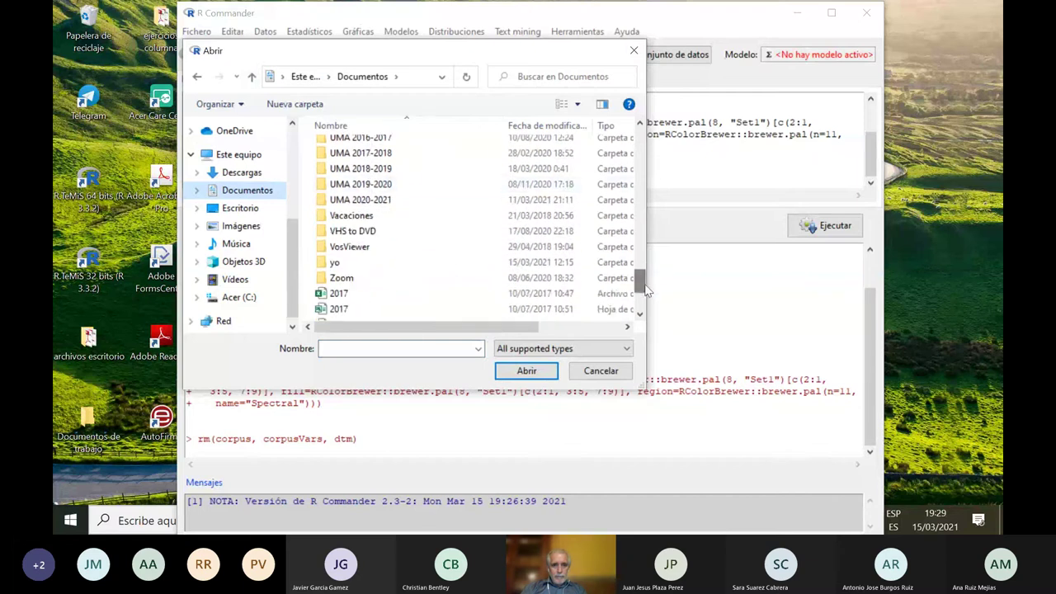
{"action": "double_click", "coordinate": [367, 198]}
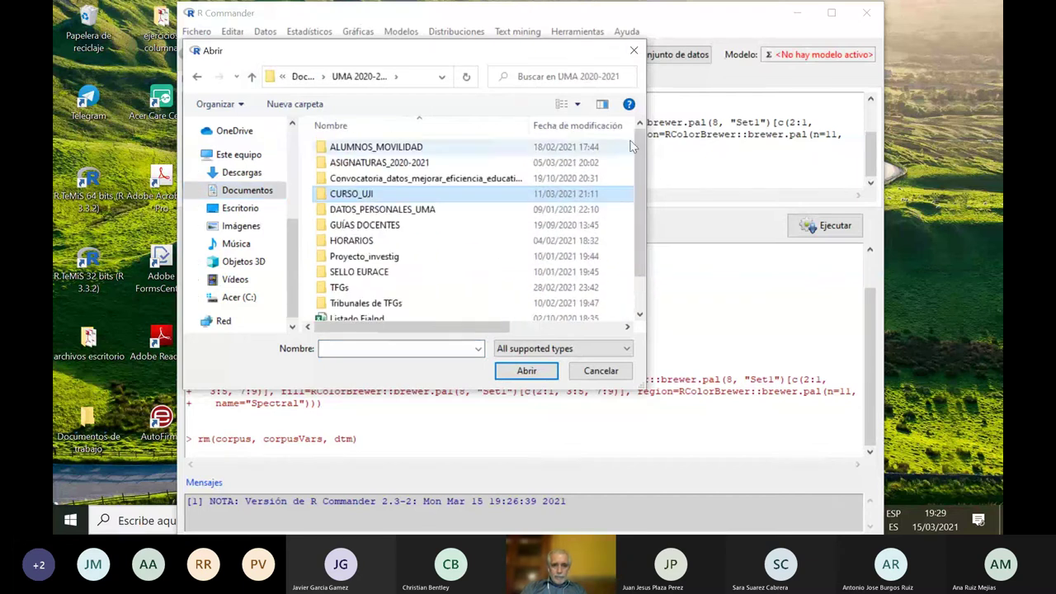
{"action": "double_click", "coordinate": [417, 162]}
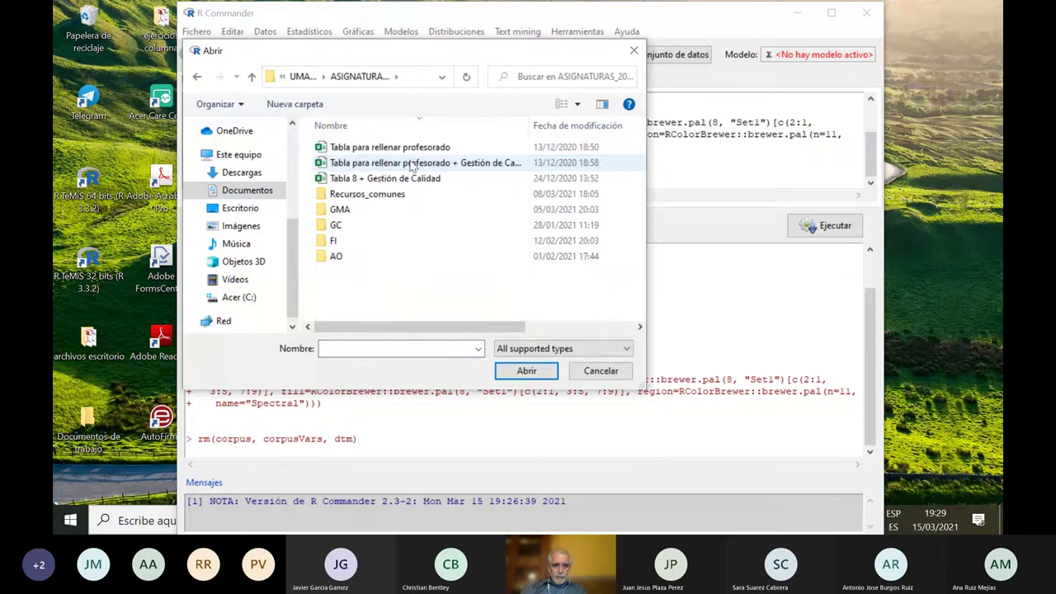
{"action": "double_click", "coordinate": [340, 210]}
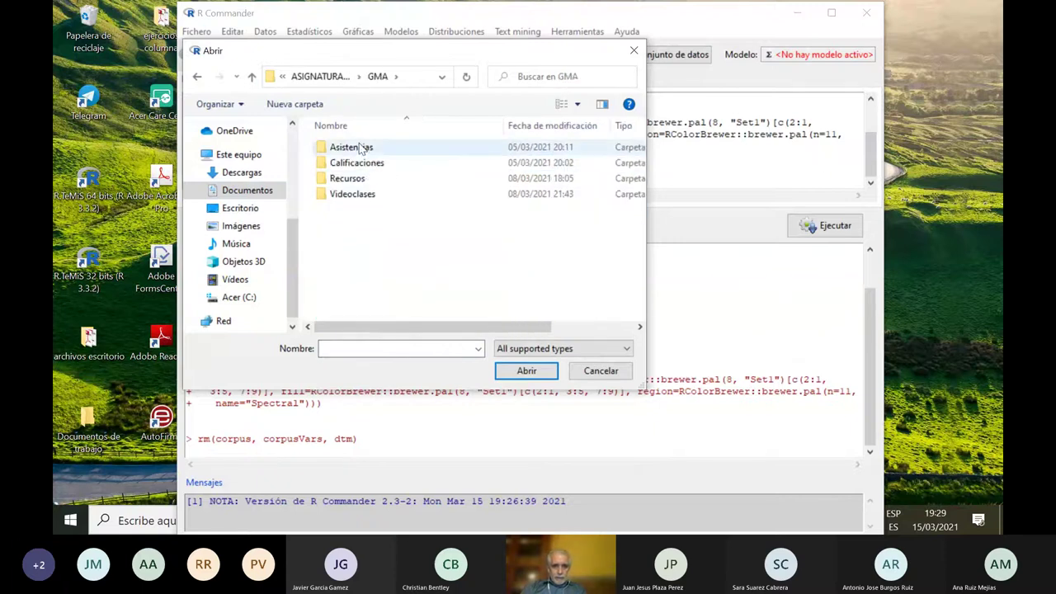
{"action": "double_click", "coordinate": [348, 179]}
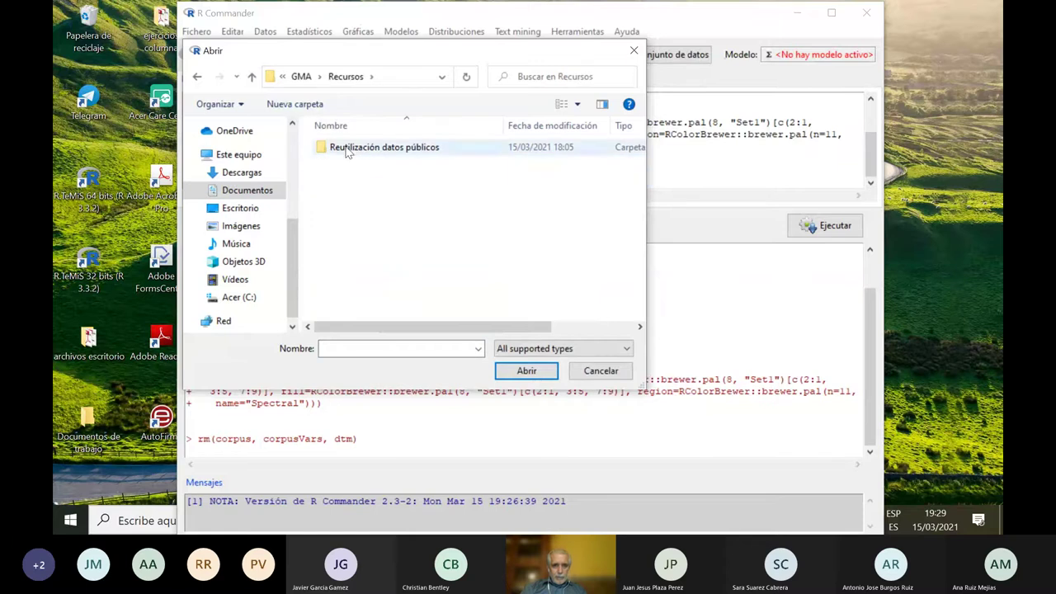
{"action": "double_click", "coordinate": [345, 147]}
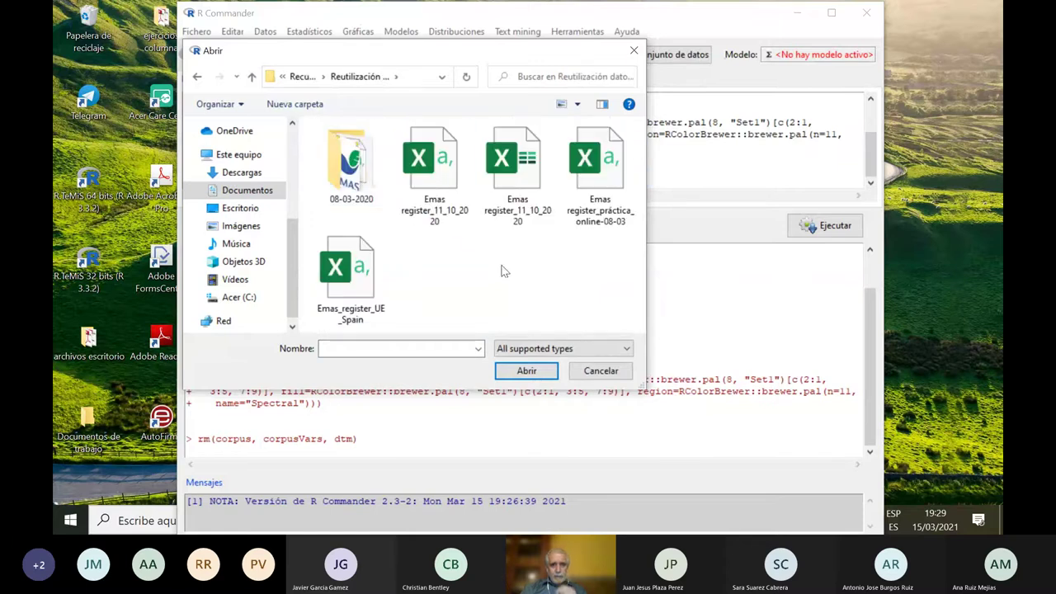
- Open the Emas register1 CSV file from the 08-03-2020 folder as the corpus source
{"action": "double_click", "coordinate": [369, 173]}
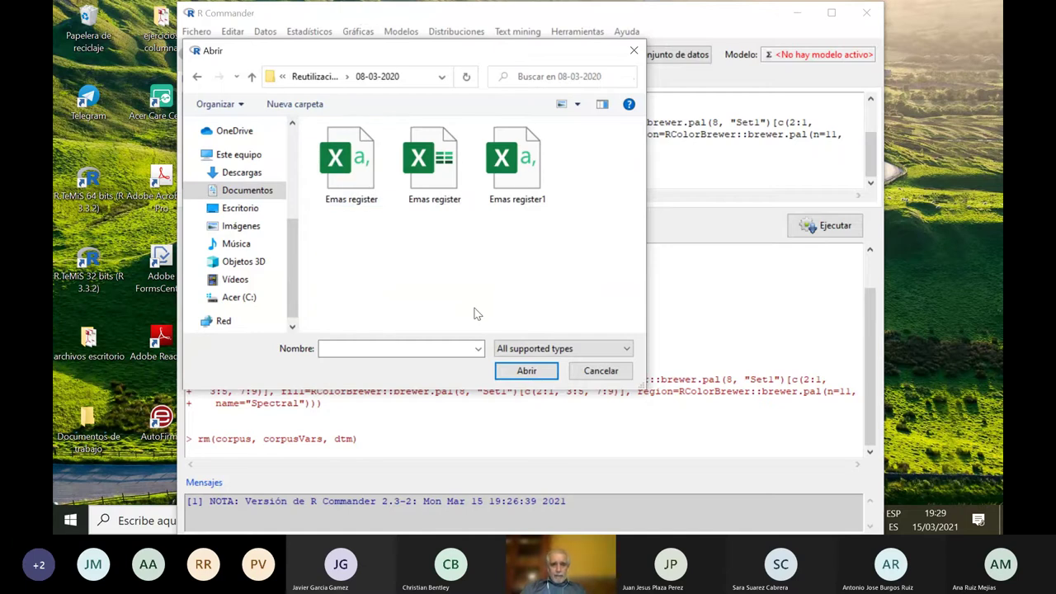
{"action": "left_click", "coordinate": [528, 179]}
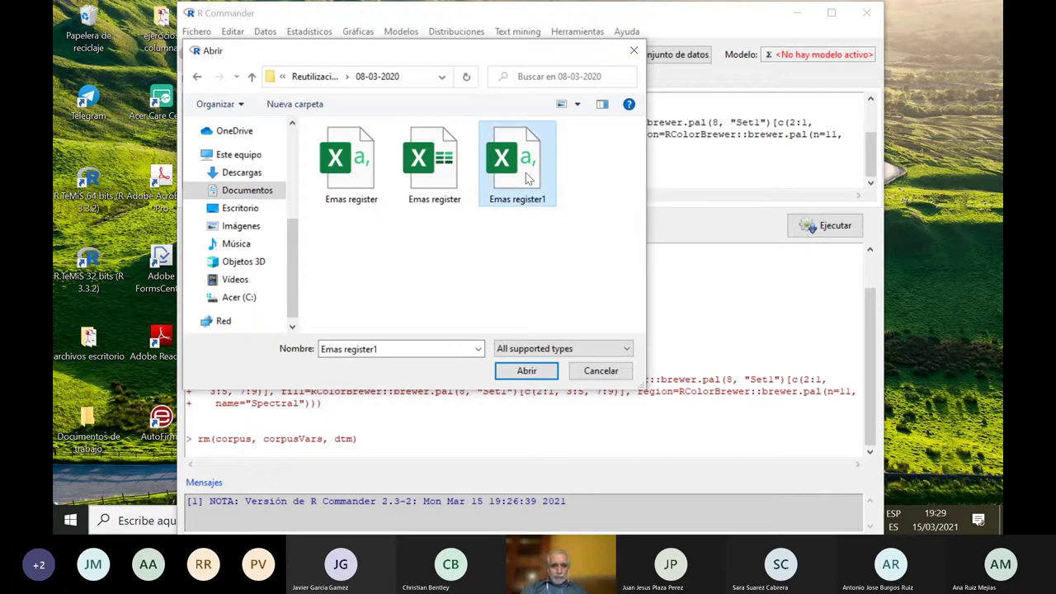
{"action": "left_click", "coordinate": [528, 371]}
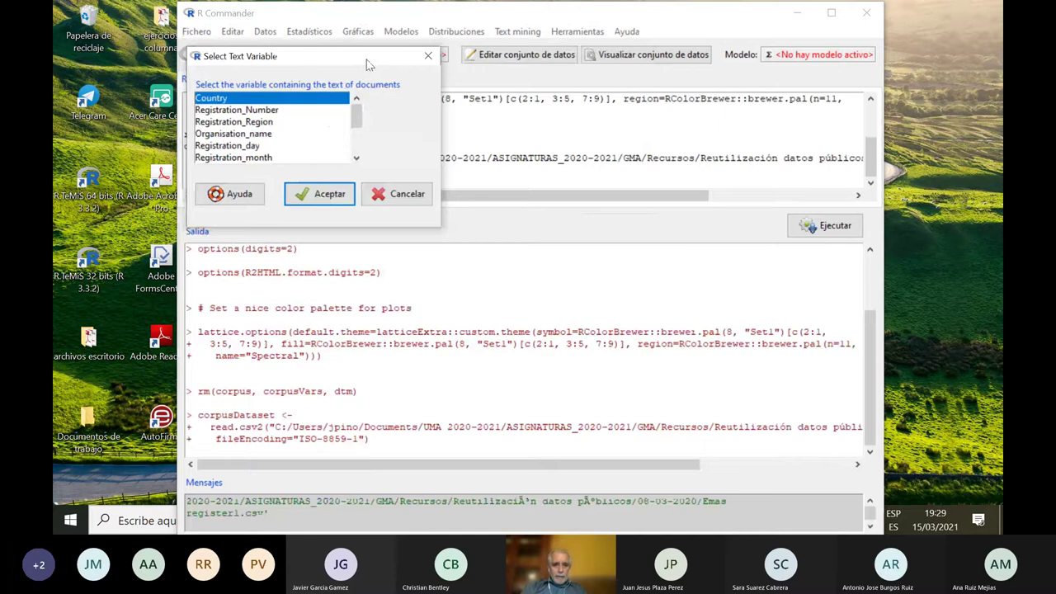
- Set Naces as the variable containing the text of the documents and accept it
{"action": "left_click_drag", "start_coordinate": [554, 145], "coordinate": [565, 153]}
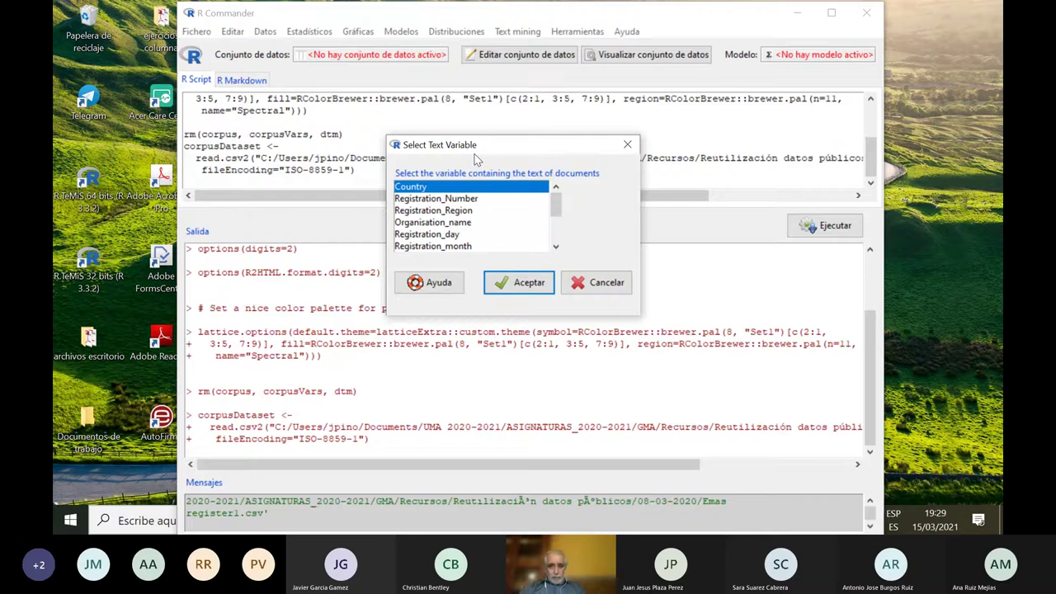
{"action": "left_click_drag", "start_coordinate": [557, 207], "coordinate": [559, 219]}
{"action": "left_click", "coordinate": [414, 236]}
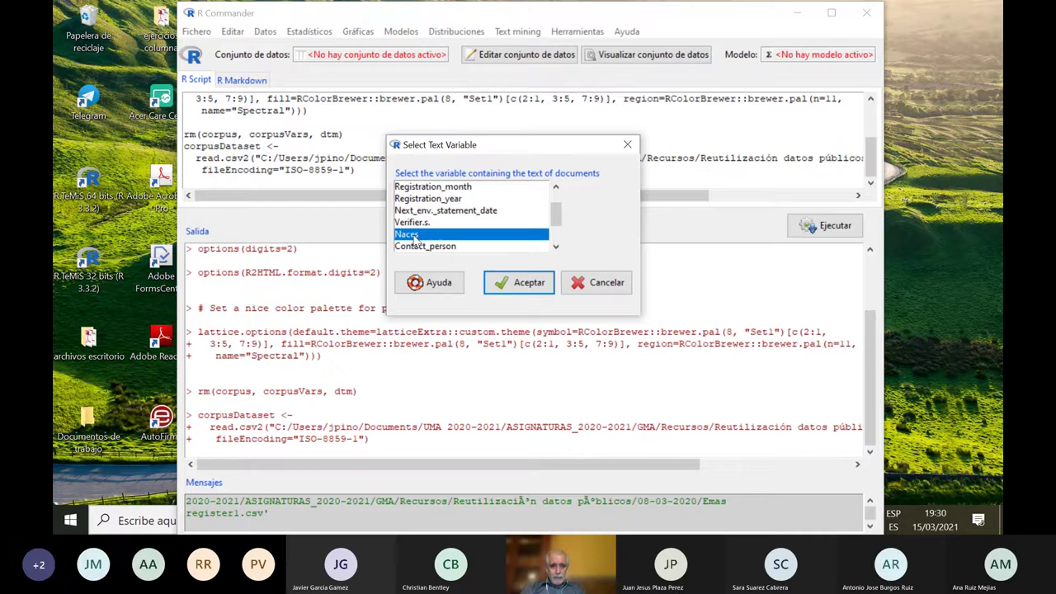
{"action": "left_click", "coordinate": [419, 234]}
{"action": "left_click", "coordinate": [520, 283]}
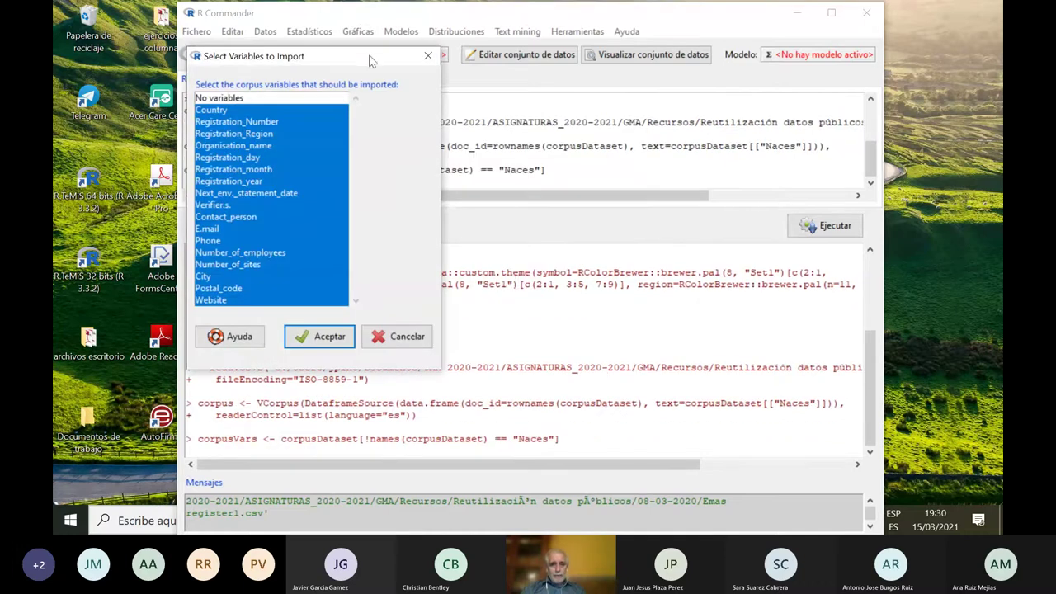
- Import the corpus with all variables from Country to Website selected, and check the document count in the output
{"action": "left_click_drag", "start_coordinate": [371, 59], "coordinate": [547, 124]}
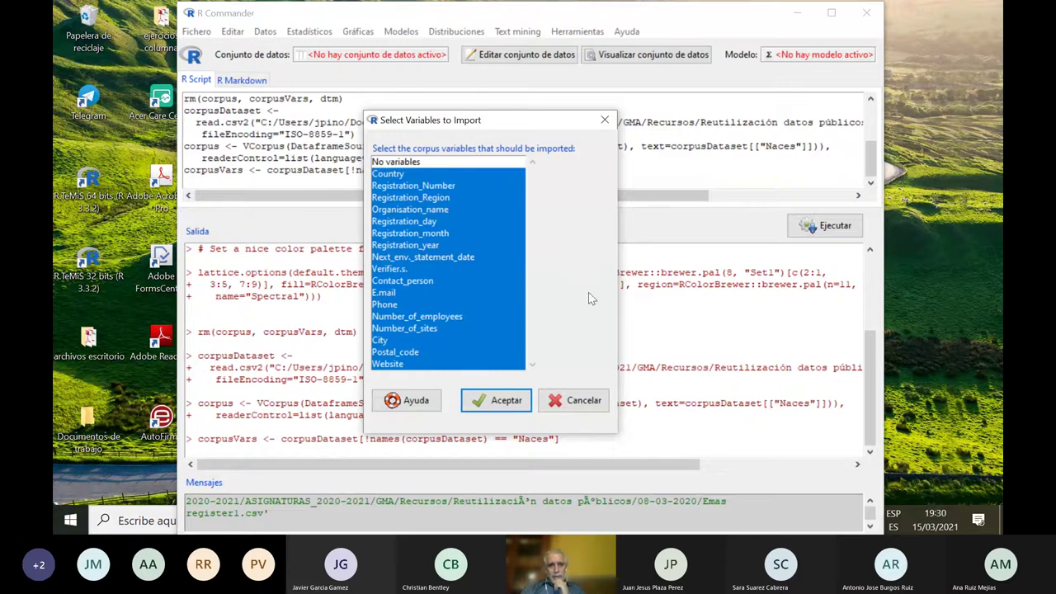
{"action": "left_click", "coordinate": [505, 401]}
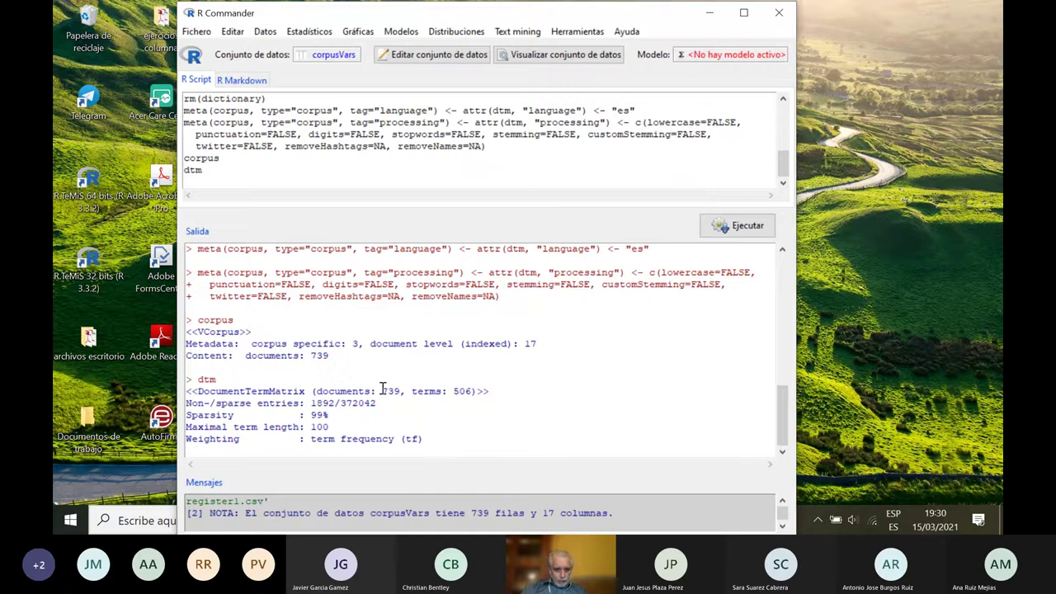
{"action": "left_click_drag", "start_coordinate": [381, 390], "coordinate": [402, 389]}
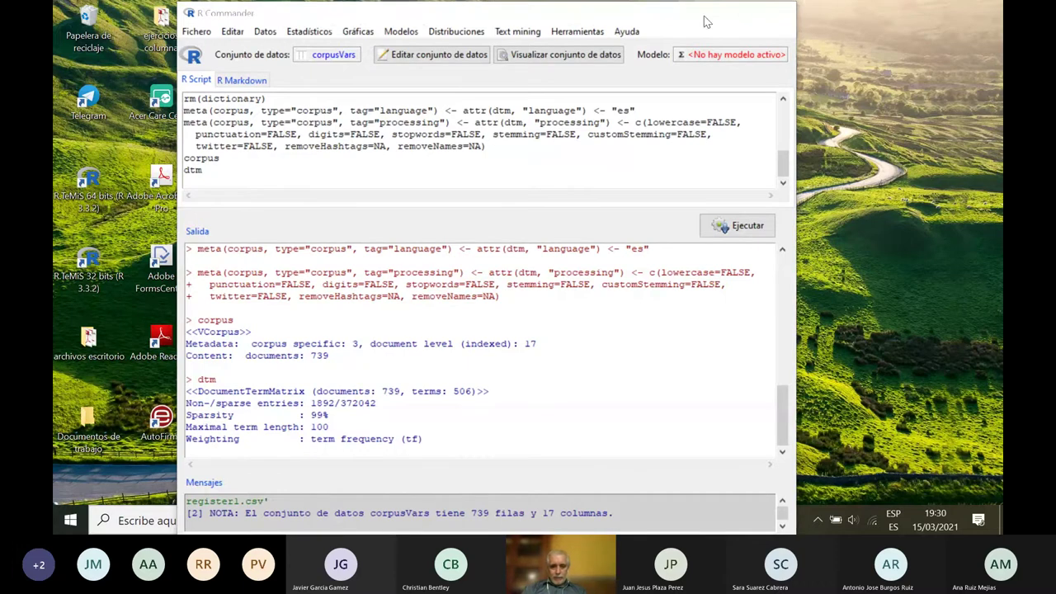
- Minimize R Commander and switch to the Emas register1 workbook in Excel
{"action": "left_click", "coordinate": [704, 16]}
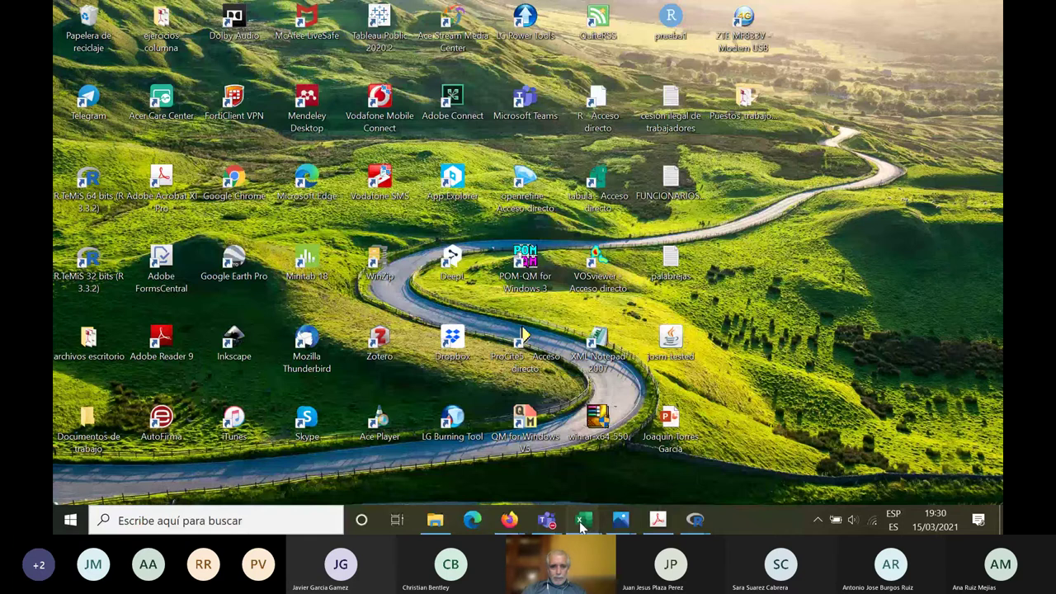
{"action": "mouse_move", "coordinate": [581, 524]}
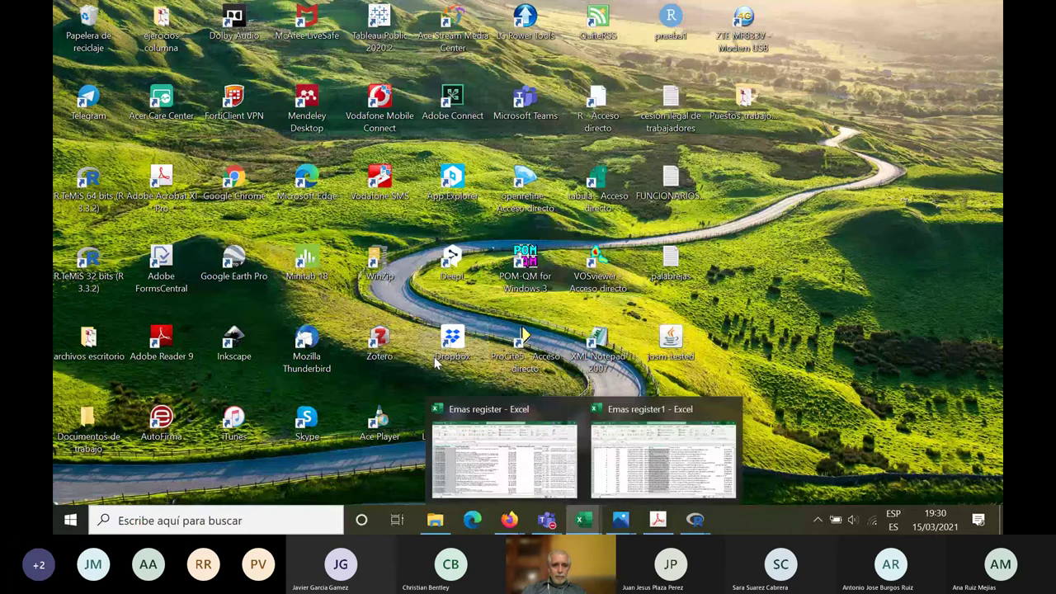
{"action": "left_click", "coordinate": [635, 456]}
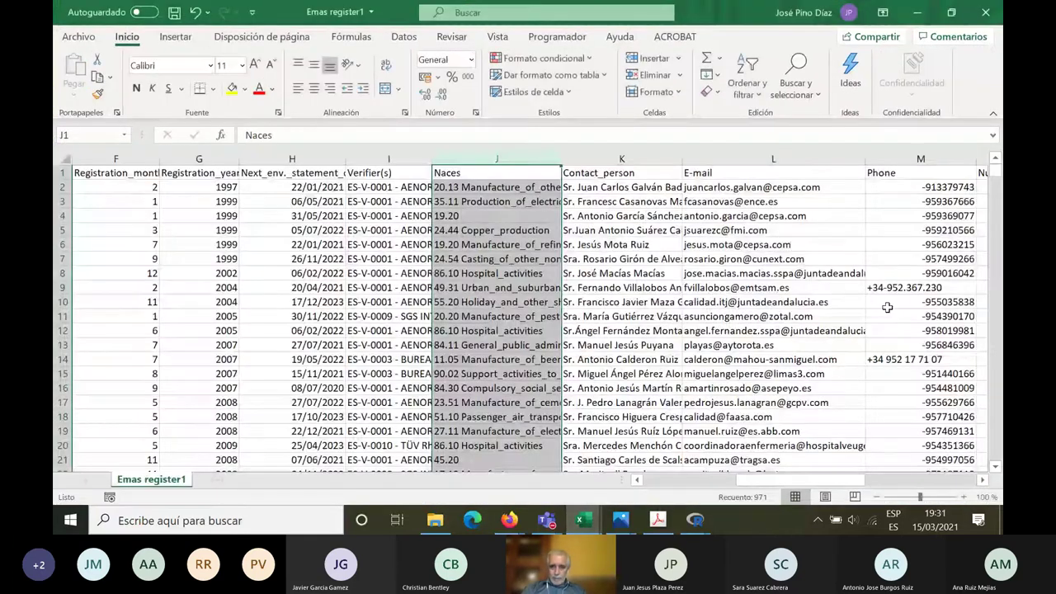
- Find rows 739 and 740 of the register and select each row in turn
{"action": "left_click", "coordinate": [887, 314]}
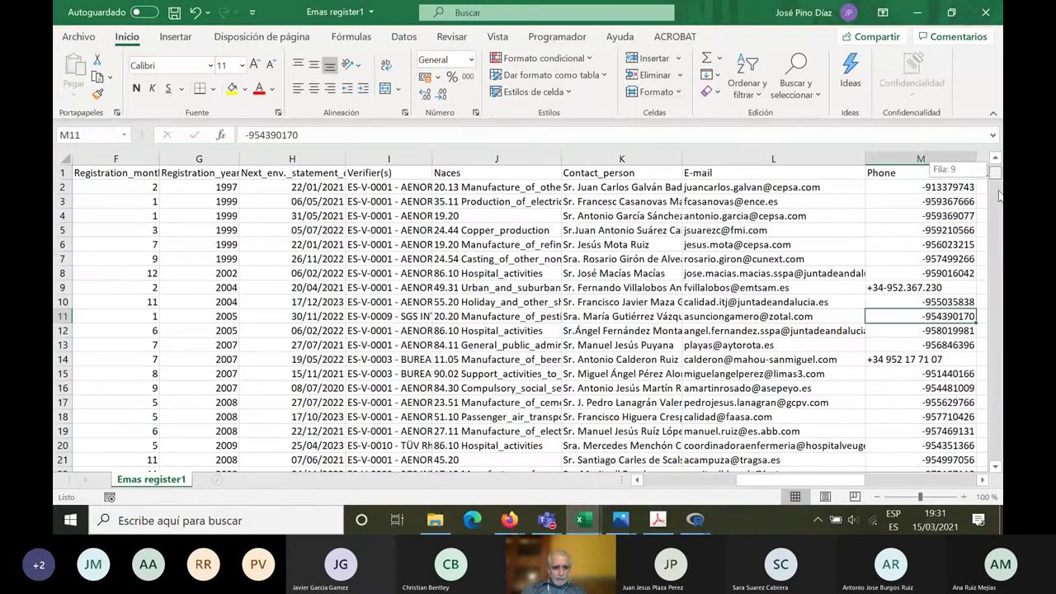
{"action": "left_click_drag", "start_coordinate": [996, 171], "coordinate": [996, 219]}
{"action": "mouse_move", "coordinate": [1001, 348]}
{"action": "left_mouse_down"}
{"action": "mouse_move", "coordinate": [993, 386]}
{"action": "mouse_move", "coordinate": [987, 347]}
{"action": "mouse_move", "coordinate": [999, 359]}
{"action": "left_mouse_up"}
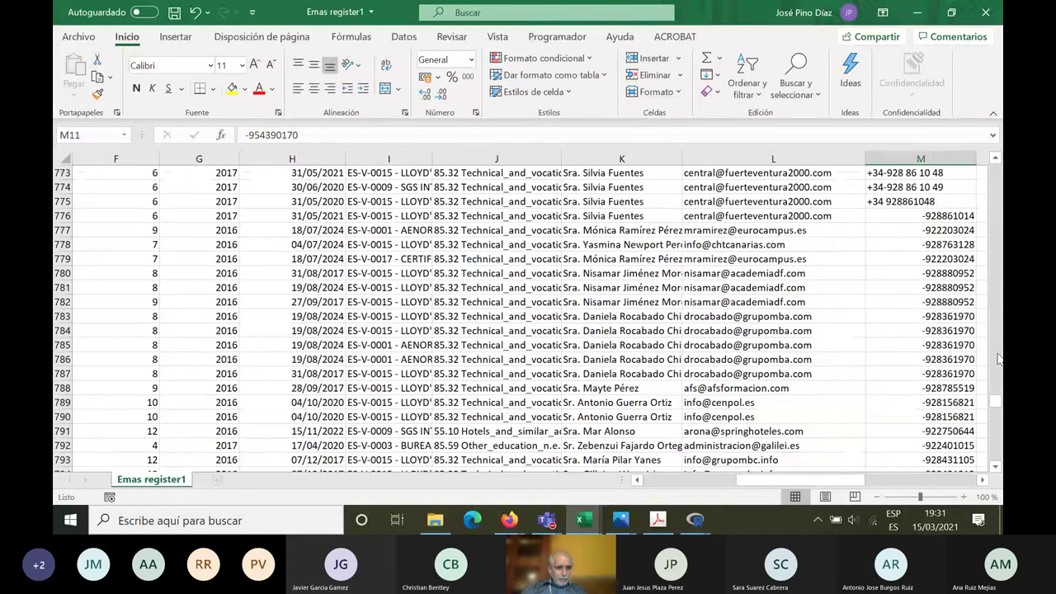
{"action": "left_click", "coordinate": [999, 320]}
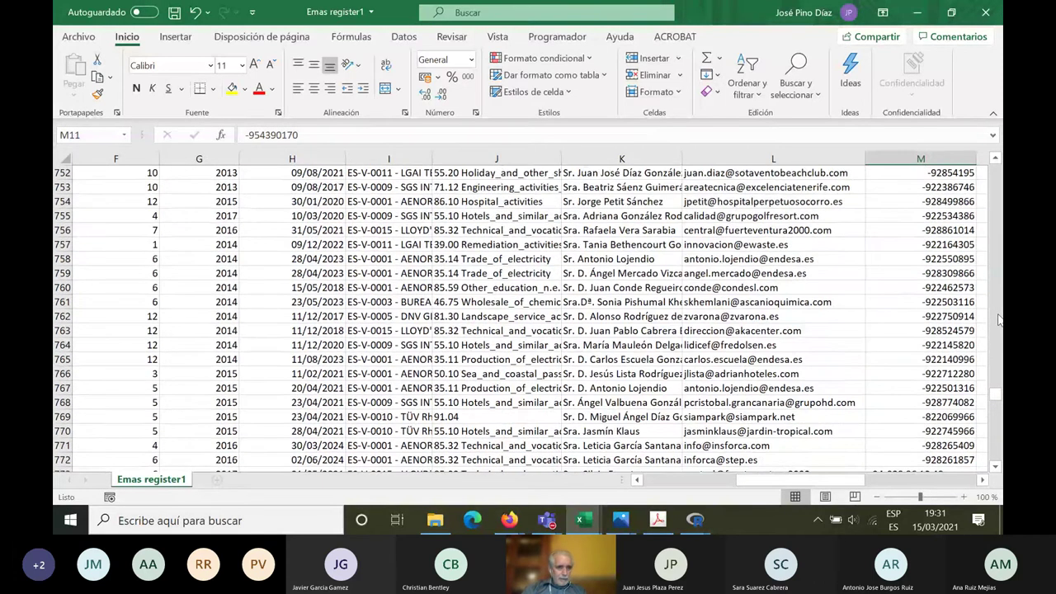
{"action": "left_click", "coordinate": [998, 320]}
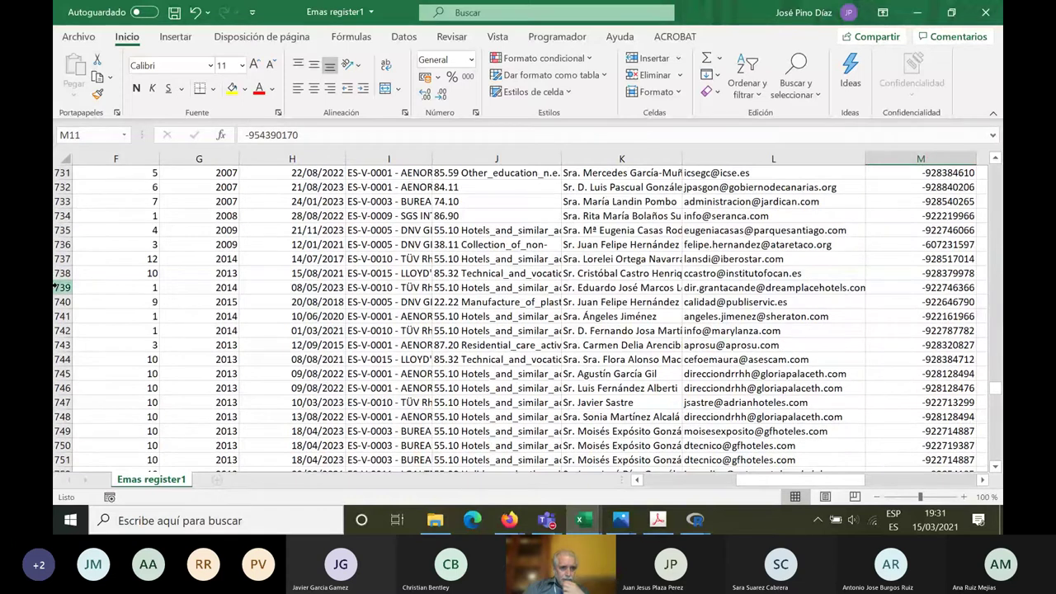
{"action": "left_click", "coordinate": [58, 286]}
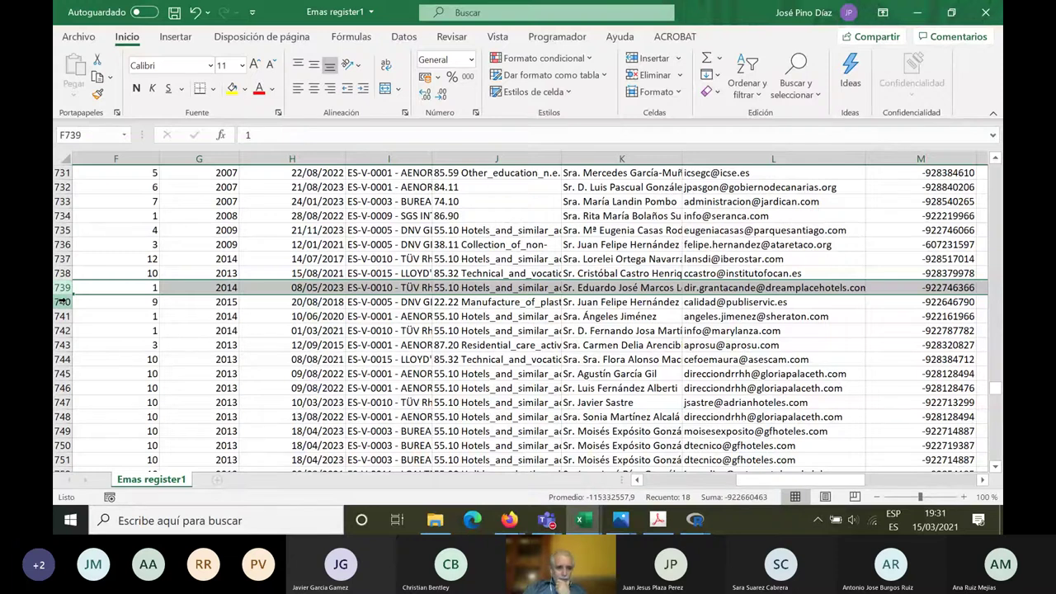
{"action": "left_click", "coordinate": [60, 302]}
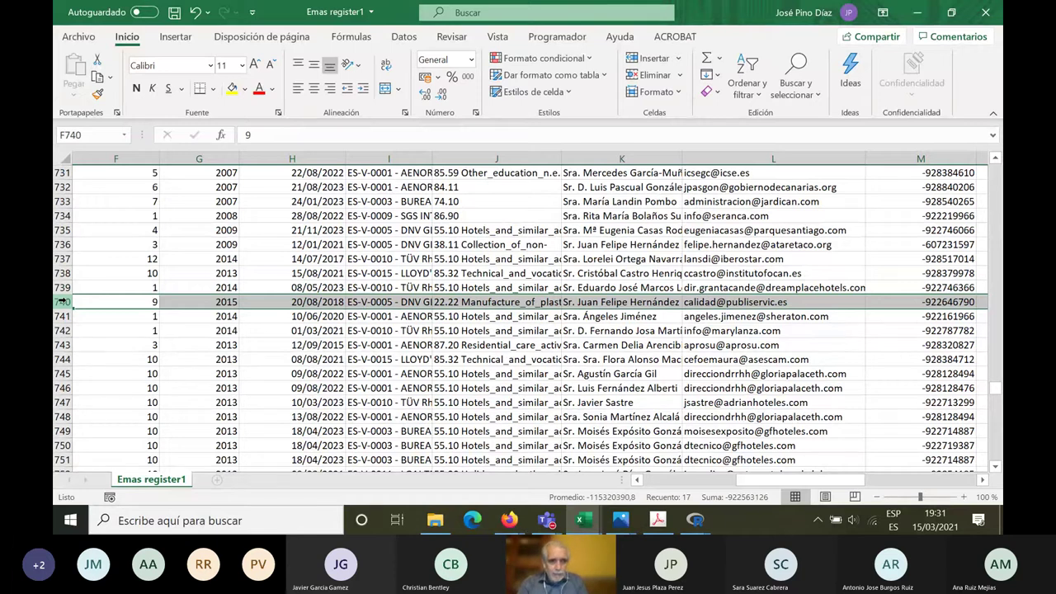
- Examine the record in row 740 field by field, from the registration year to the city in P740
{"action": "key", "text": "Right"}
{"action": "key", "text": "Right"}
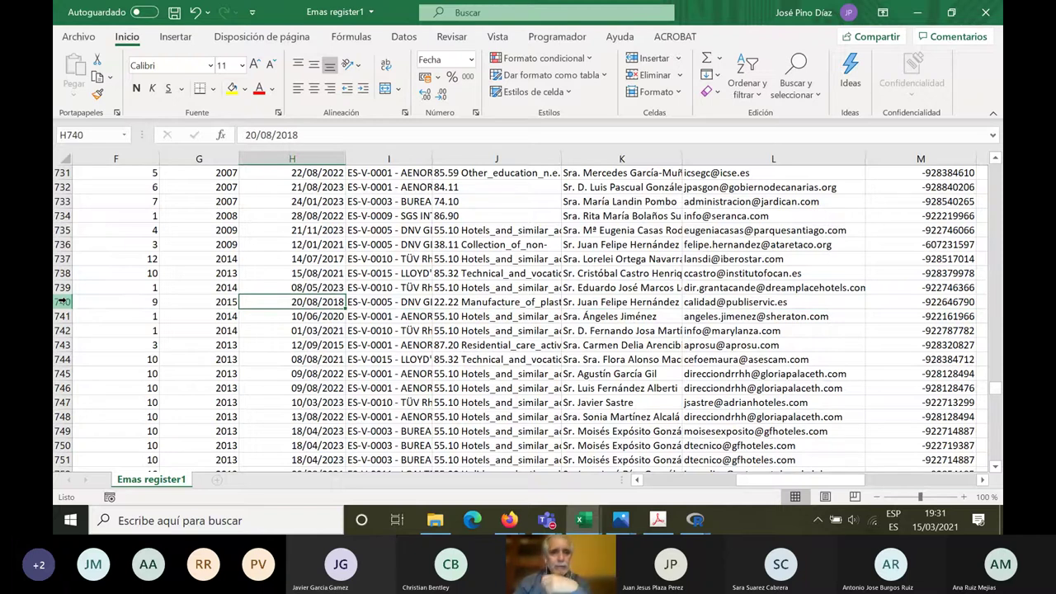
{"action": "key", "text": "Right"}
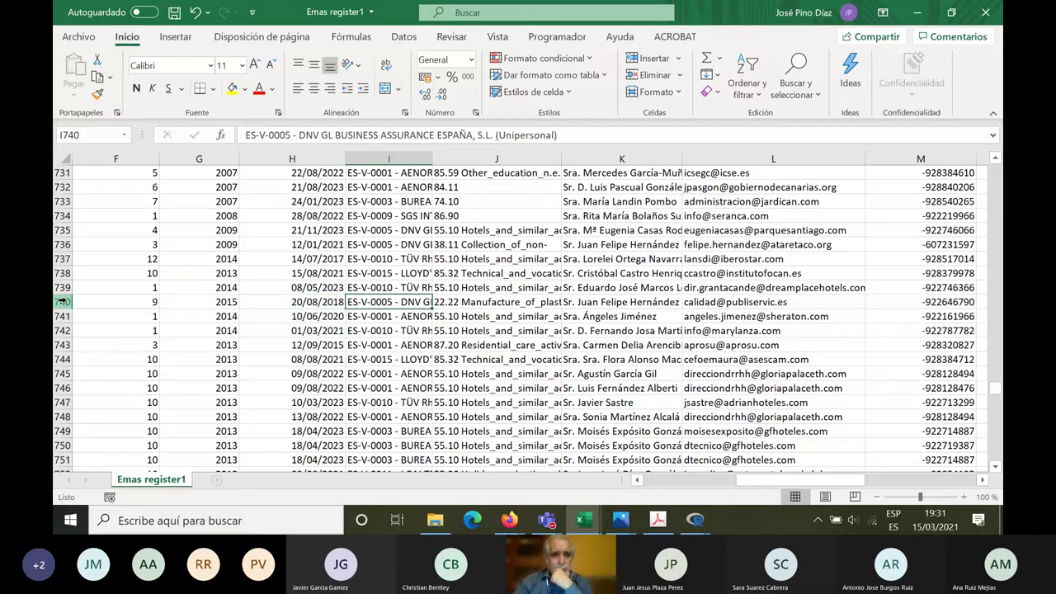
{"action": "key", "text": "Right"}
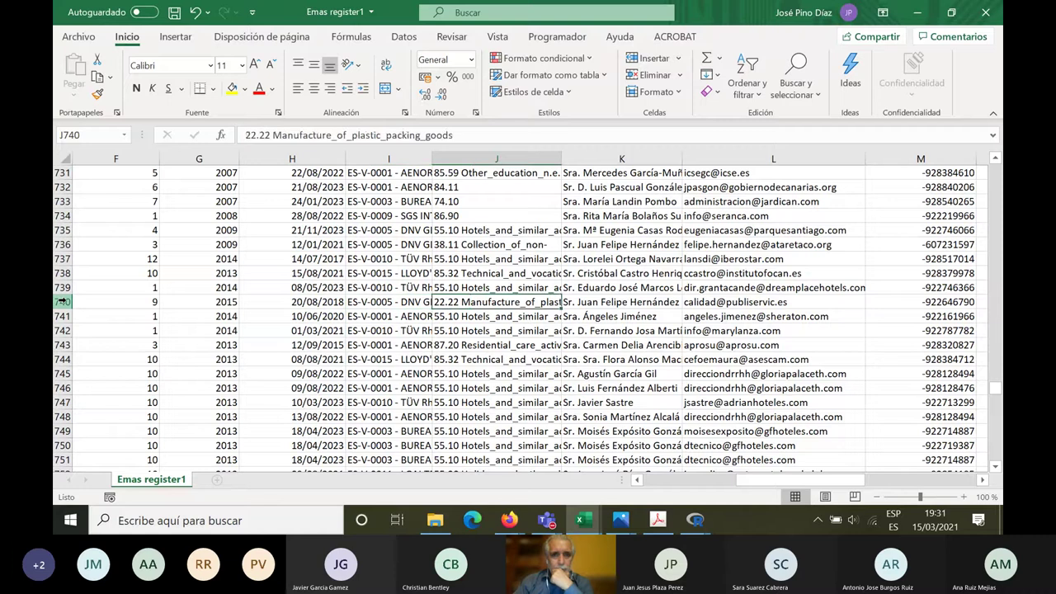
{"action": "key", "text": "Right"}
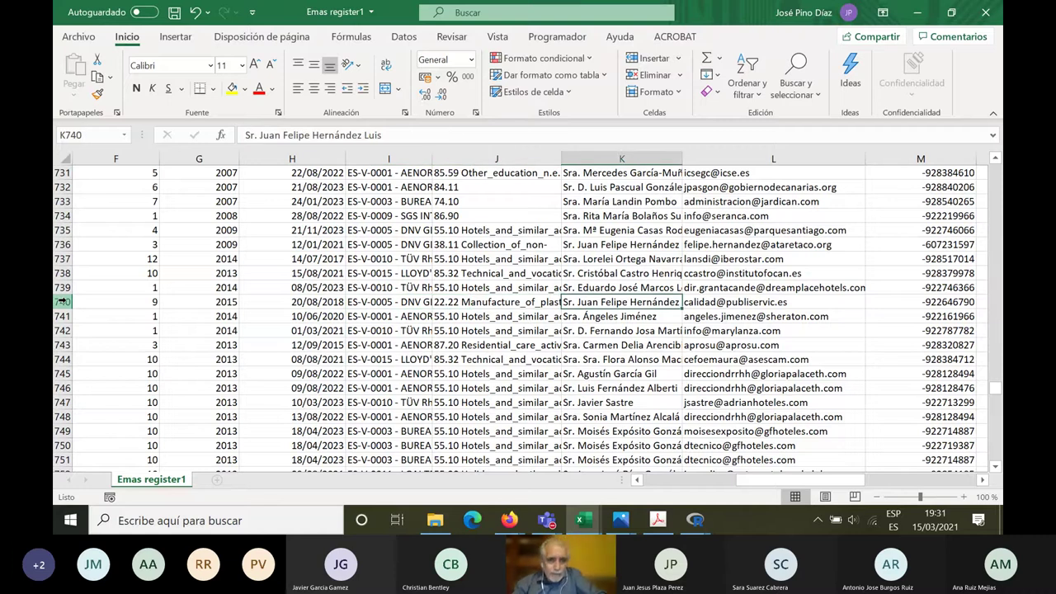
{"action": "key", "text": "Right"}
{"action": "key", "text": "Right"}
{"action": "key", "text": "Right"}
{"action": "key", "text": "Right"}
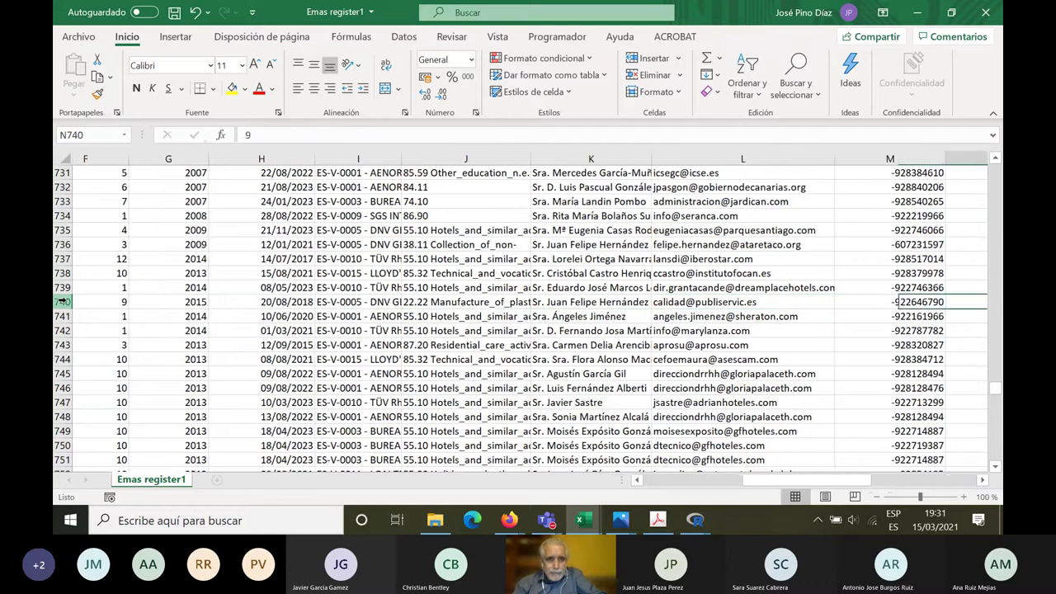
{"action": "key", "text": "Right"}
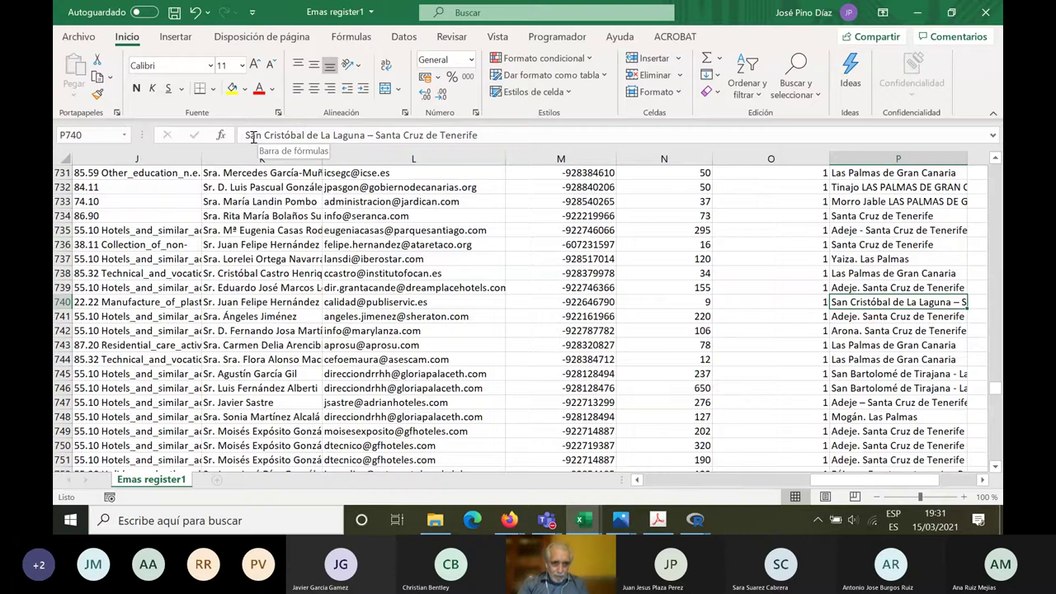
- Copy the long dash between "San Cristóbal de La Laguna" and "Santa Cruz de Tenerife" in cell P740
{"action": "left_click_drag", "start_coordinate": [246, 138], "coordinate": [361, 138]}
{"action": "left_click", "coordinate": [367, 137]}
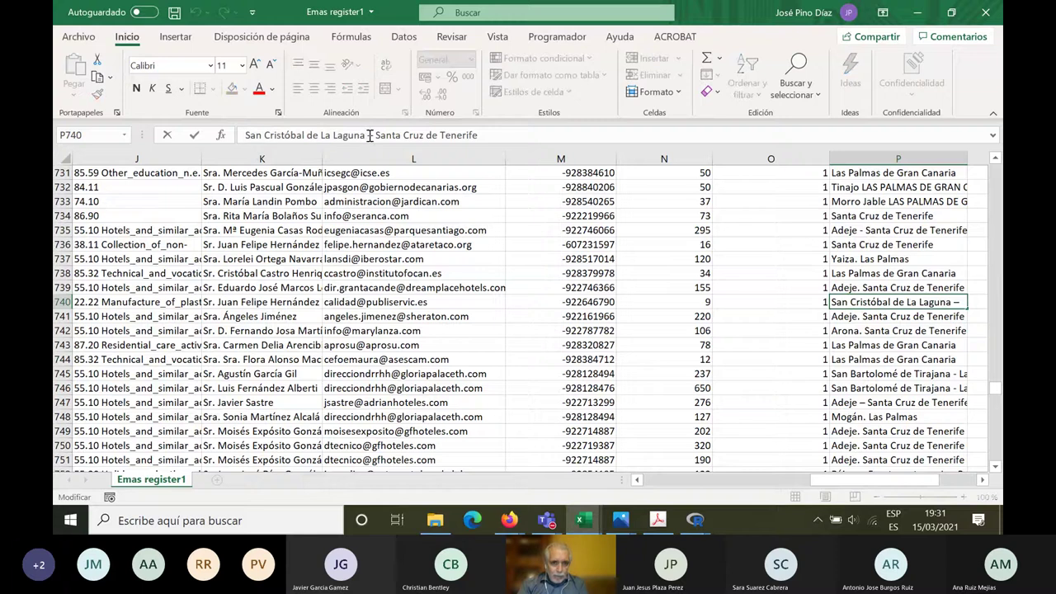
{"action": "double_click", "coordinate": [370, 136]}
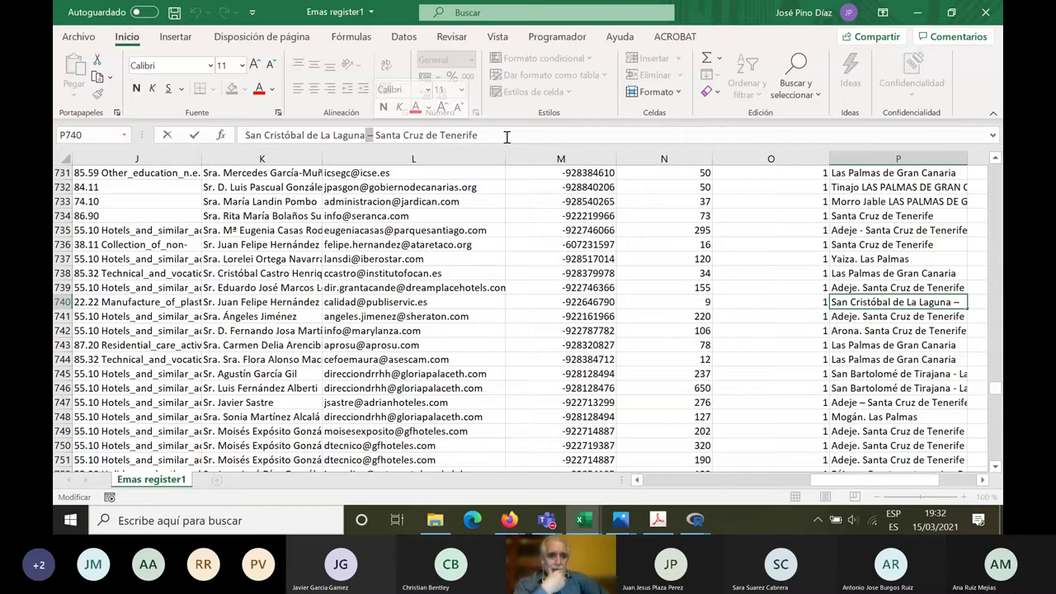
{"action": "left_click", "coordinate": [386, 137]}
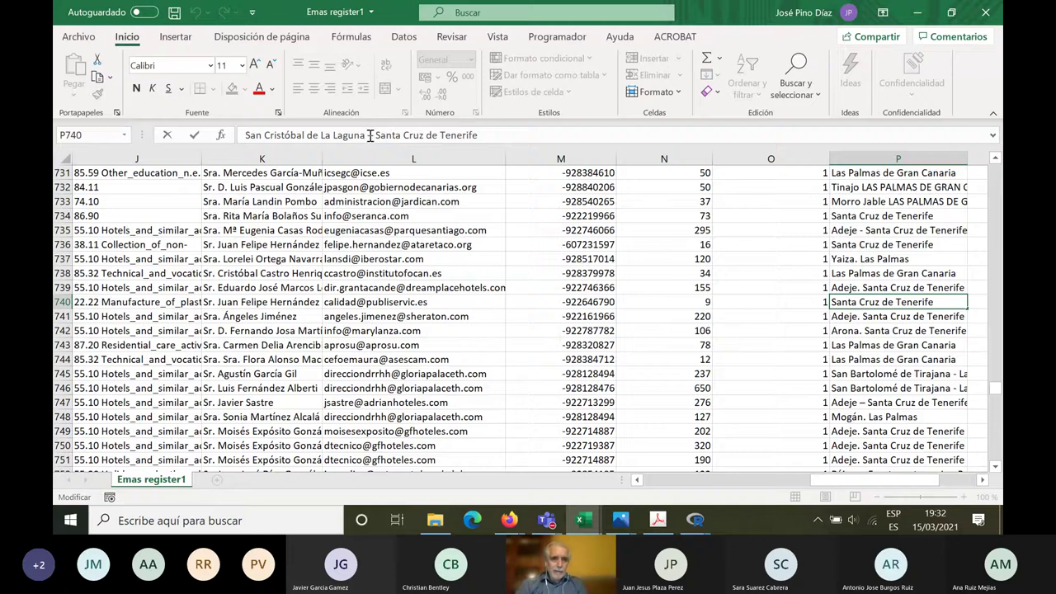
{"action": "left_click_drag", "start_coordinate": [368, 134], "coordinate": [375, 134]}
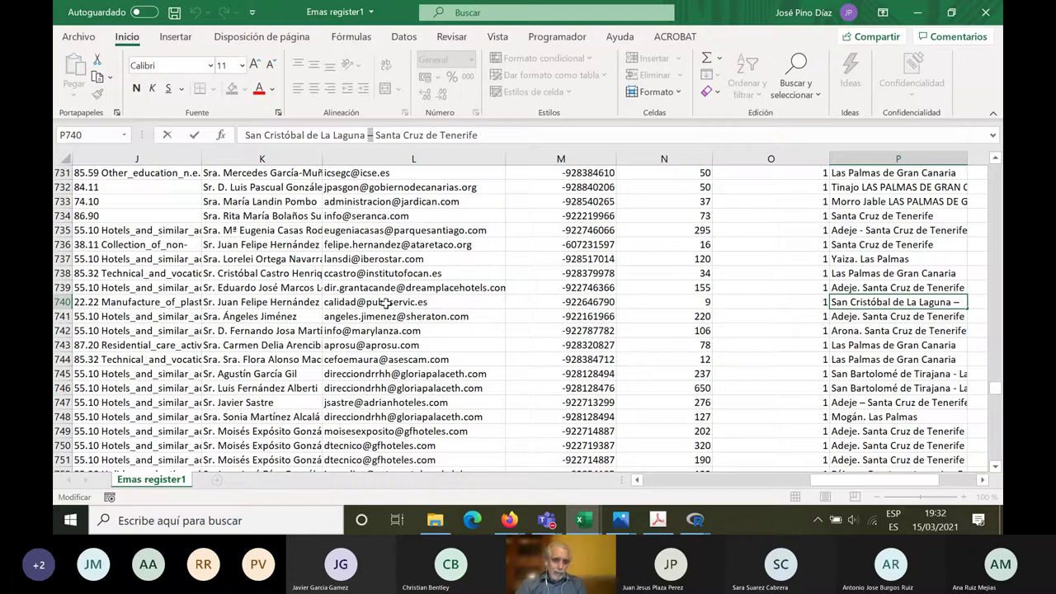
{"action": "right_click", "coordinate": [371, 136]}
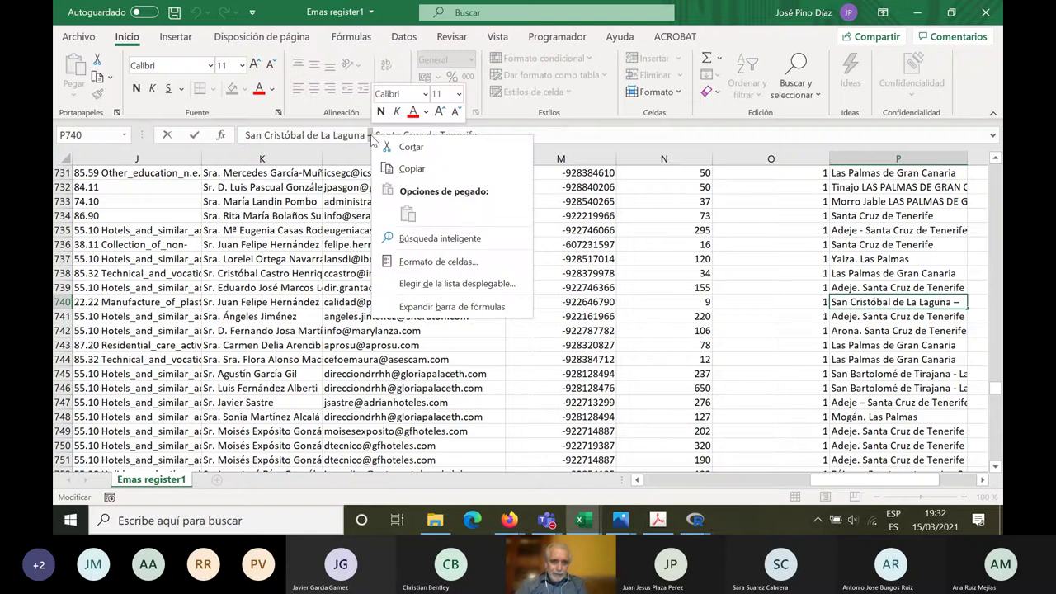
{"action": "left_click", "coordinate": [420, 170]}
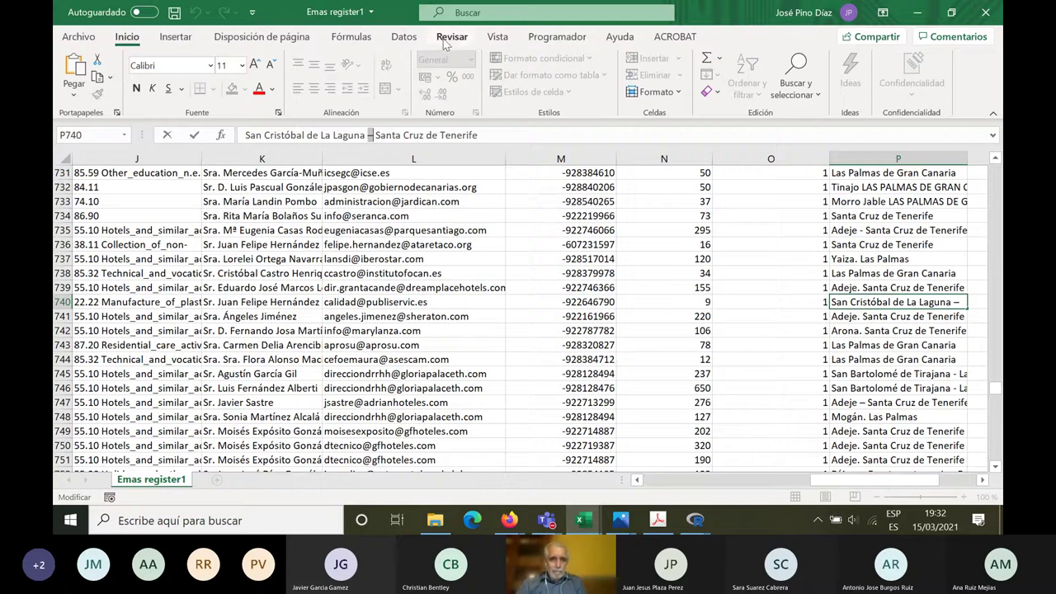
- Set up a replacement in the sheet with the copied long dash "–" as search text and a plain hyphen "-" as replacement
{"action": "left_click", "coordinate": [797, 86]}
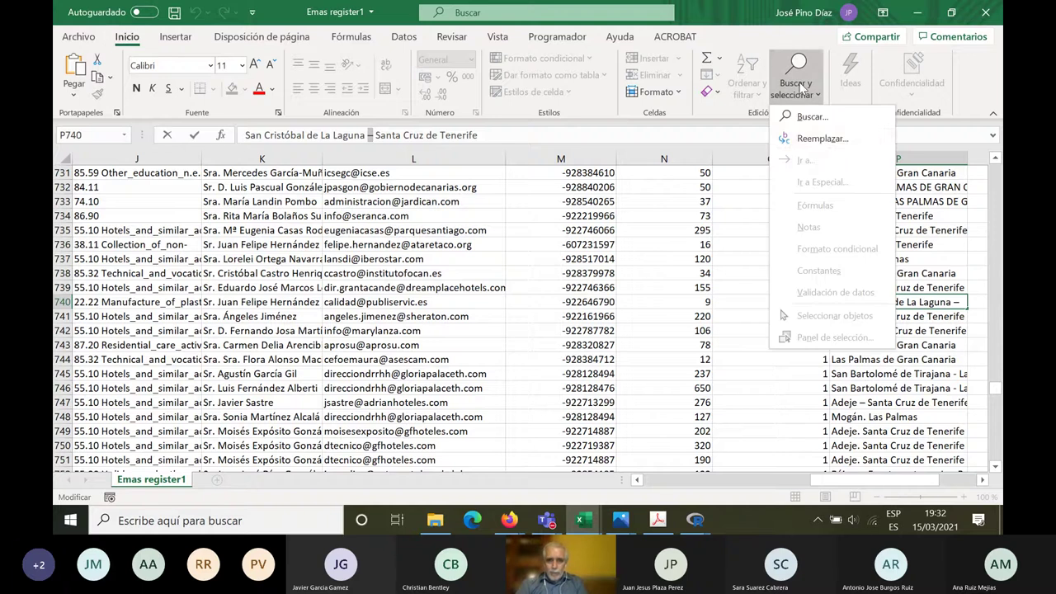
{"action": "left_click", "coordinate": [819, 139]}
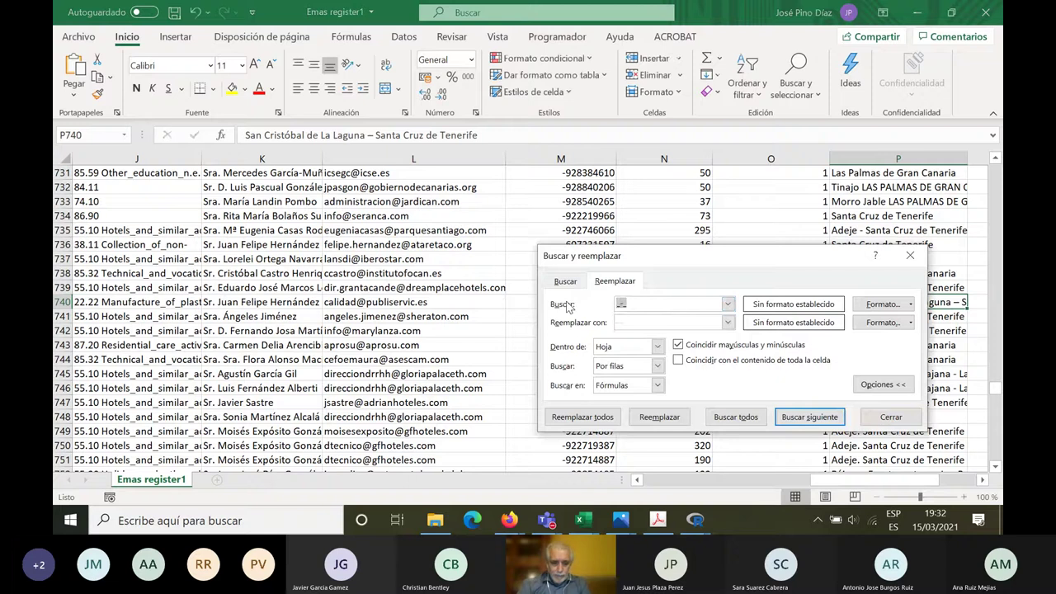
{"action": "type", "text": "-"}
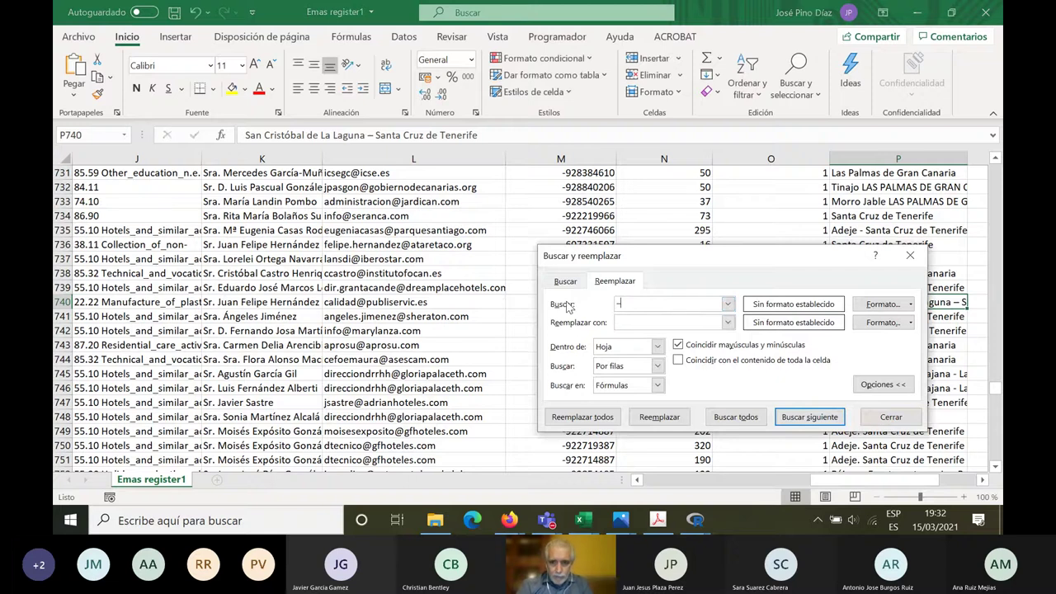
{"action": "left_click", "coordinate": [630, 321]}
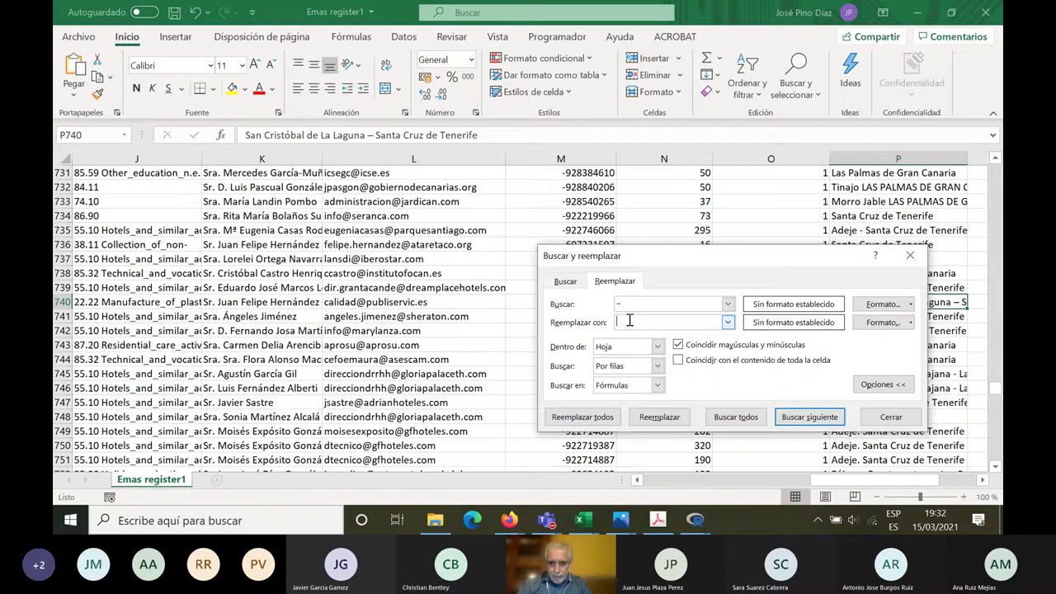
{"action": "left_click", "coordinate": [880, 386]}
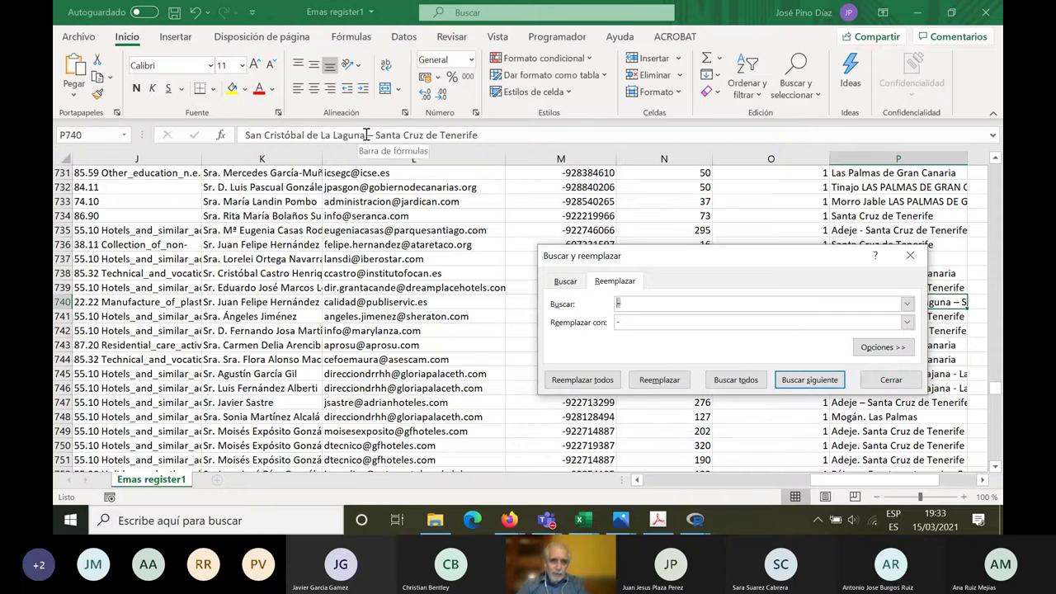
- Replace all long dashes in the sheet with hyphens, and save the workbook
{"action": "left_click_drag", "start_coordinate": [365, 137], "coordinate": [375, 137]}
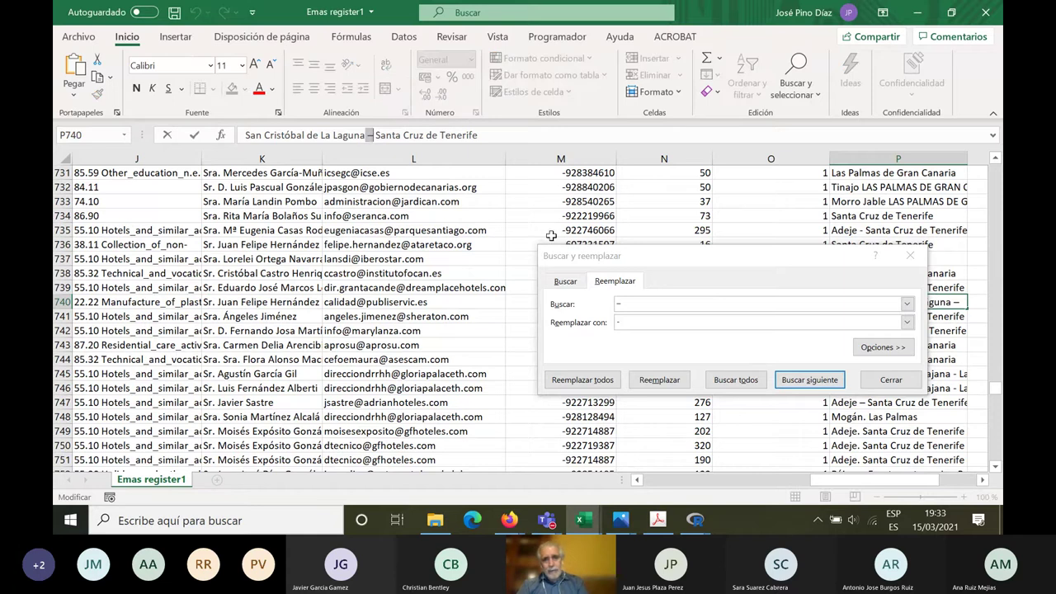
{"action": "left_click", "coordinate": [624, 324]}
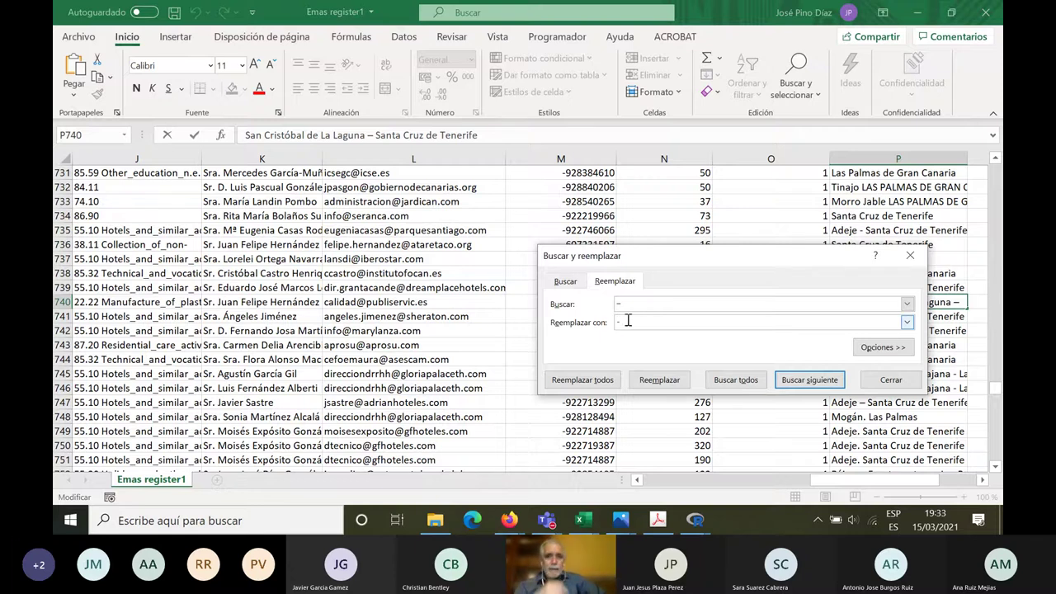
{"action": "left_click", "coordinate": [602, 379]}
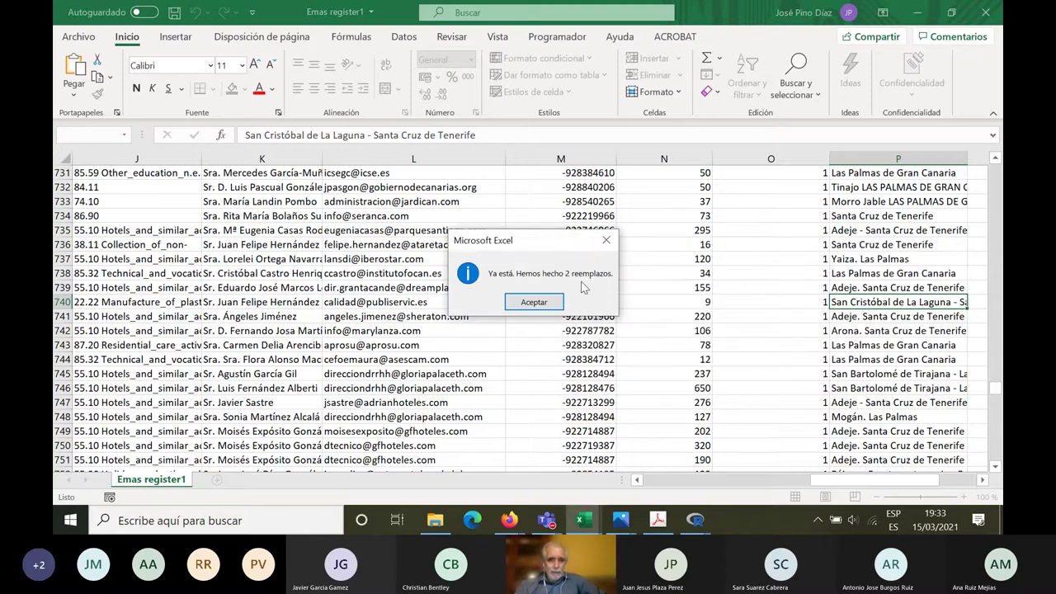
{"action": "left_click", "coordinate": [548, 306]}
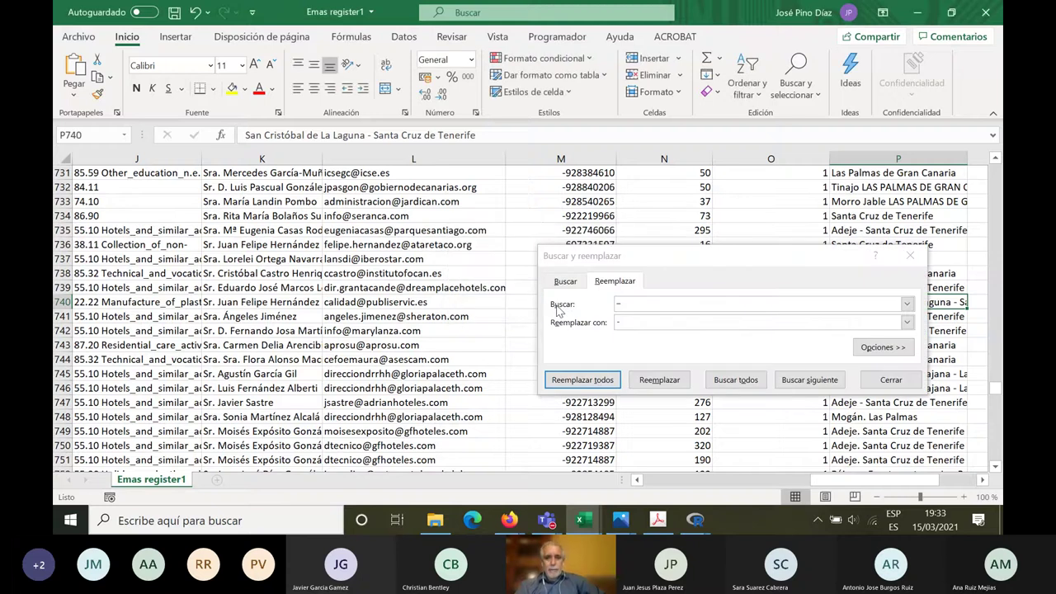
{"action": "left_click", "coordinate": [896, 385]}
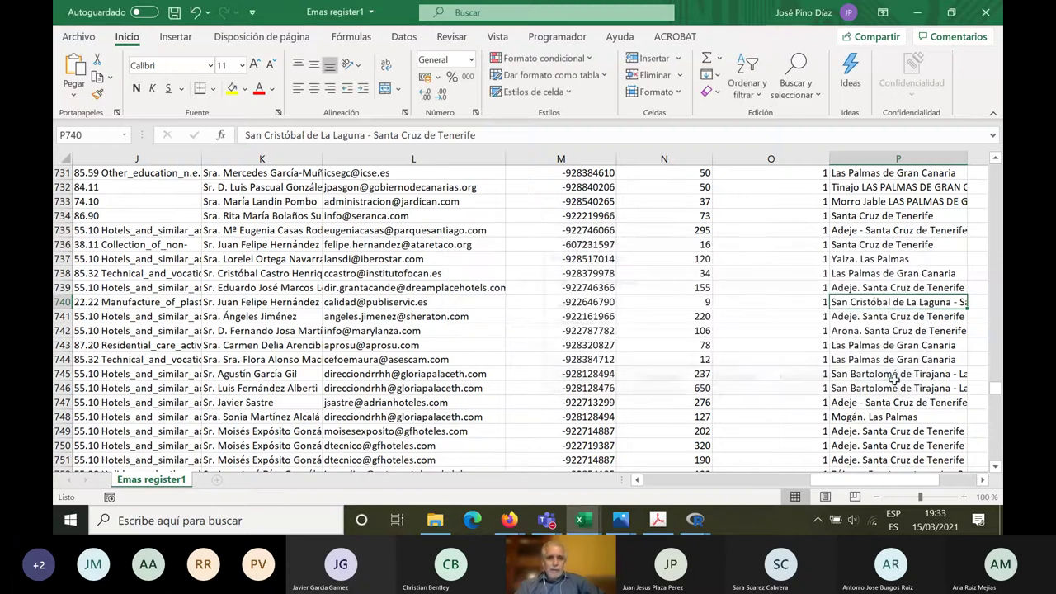
{"action": "left_click", "coordinate": [174, 13]}
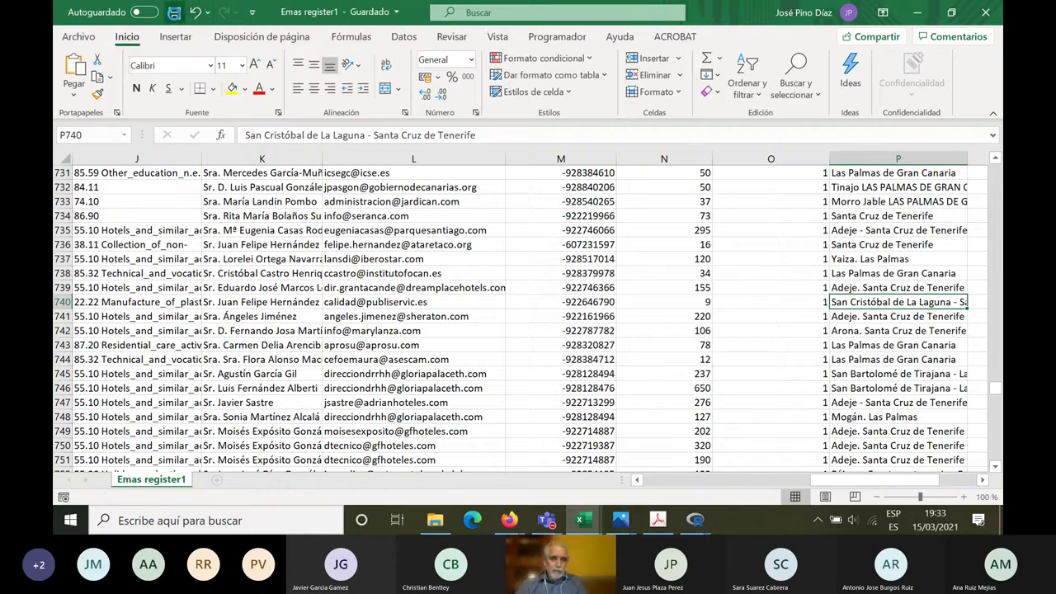
- Switch to R Commander and check the document count of the previous import in the output
{"action": "left_click", "coordinate": [699, 522]}
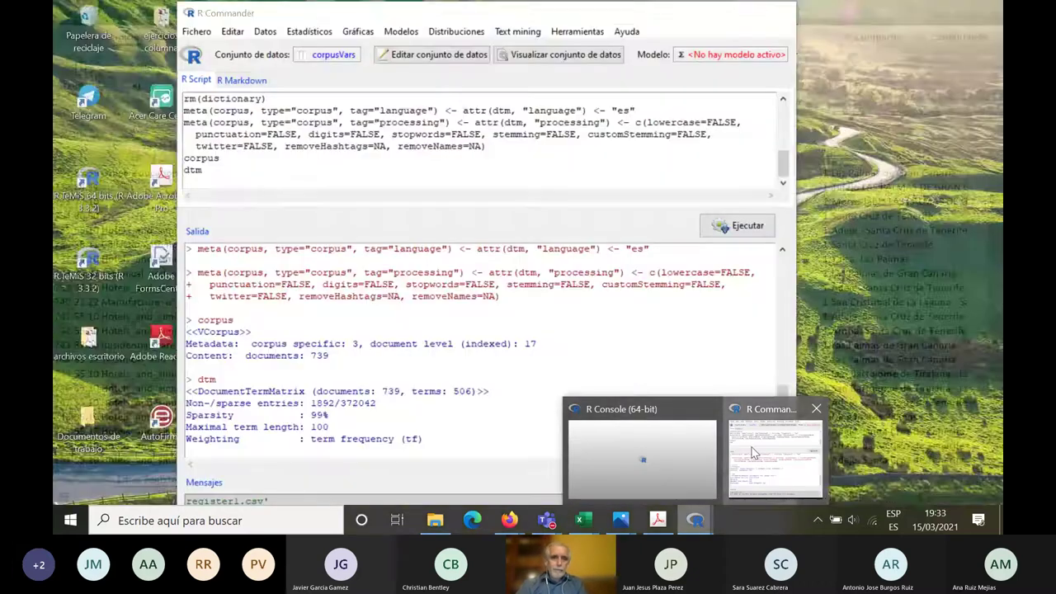
{"action": "left_click", "coordinate": [755, 450]}
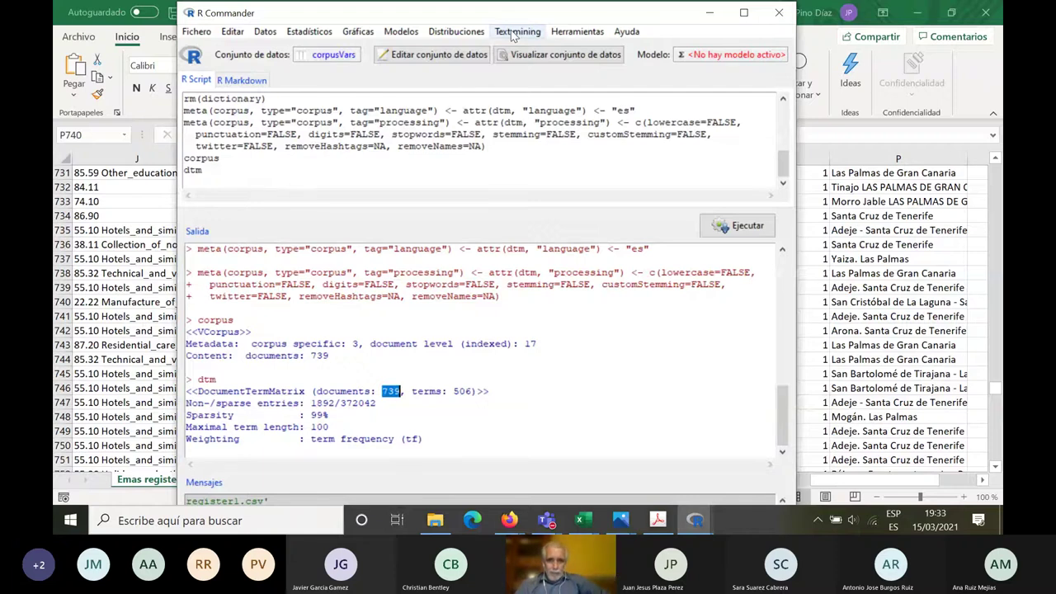
{"action": "left_click", "coordinate": [375, 499]}
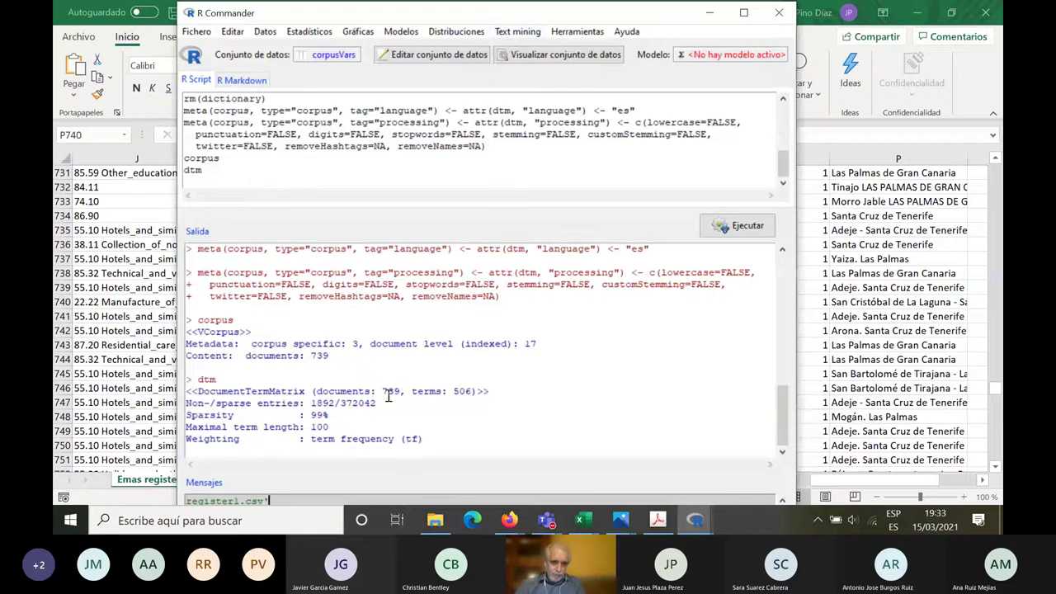
{"action": "left_click_drag", "start_coordinate": [384, 392], "coordinate": [407, 393]}
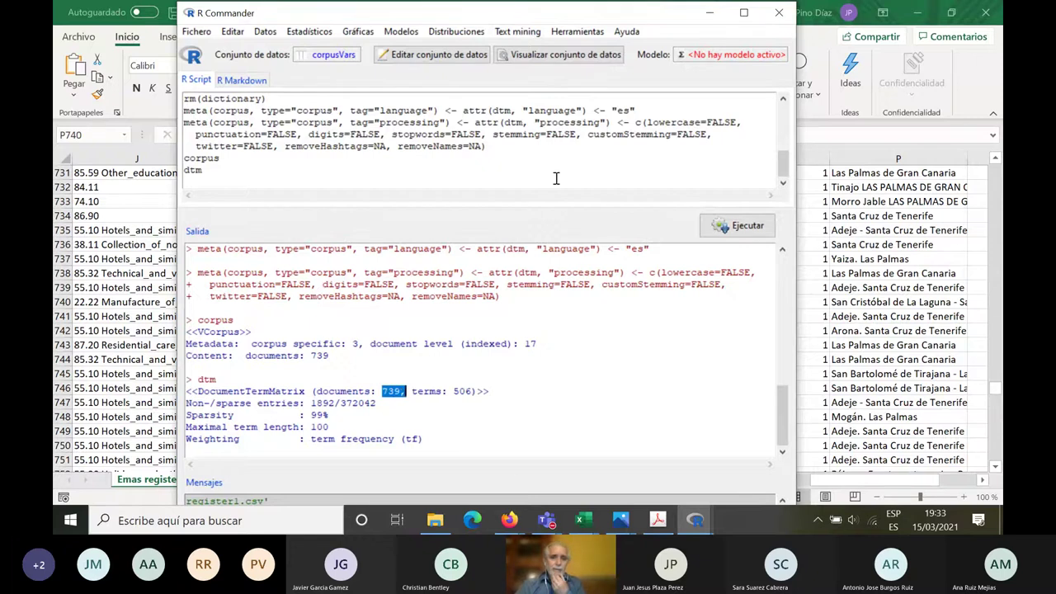
- Configure a new corpus import from a spreadsheet file in English (en), with Ignore case, Remove punctuation, Remove digits and Apply stemming turned off
{"action": "left_click", "coordinate": [528, 37]}
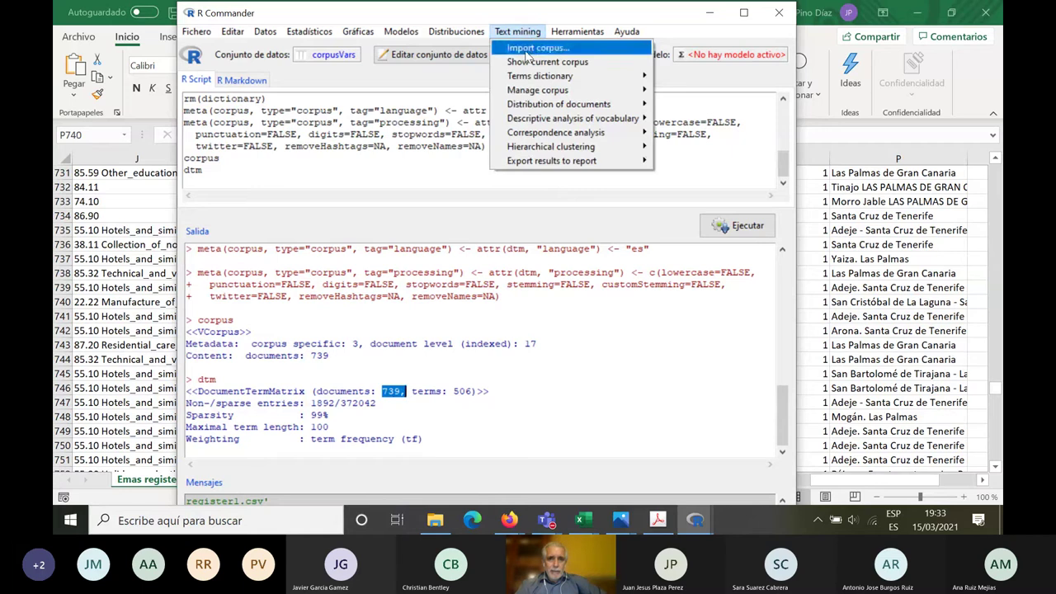
{"action": "left_click", "coordinate": [526, 53]}
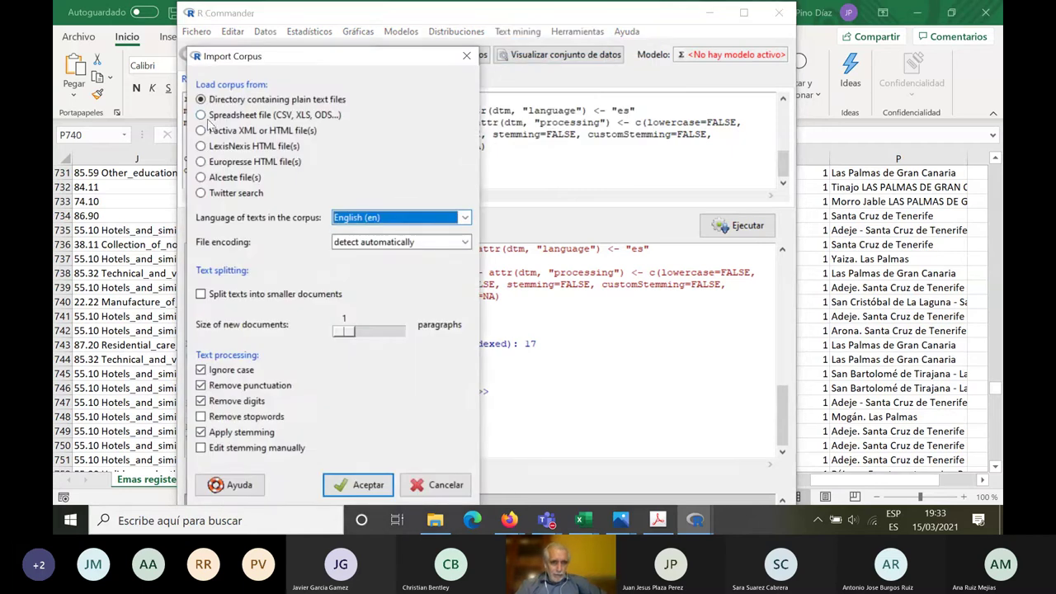
{"action": "left_click", "coordinate": [465, 218]}
{"action": "left_click", "coordinate": [464, 220]}
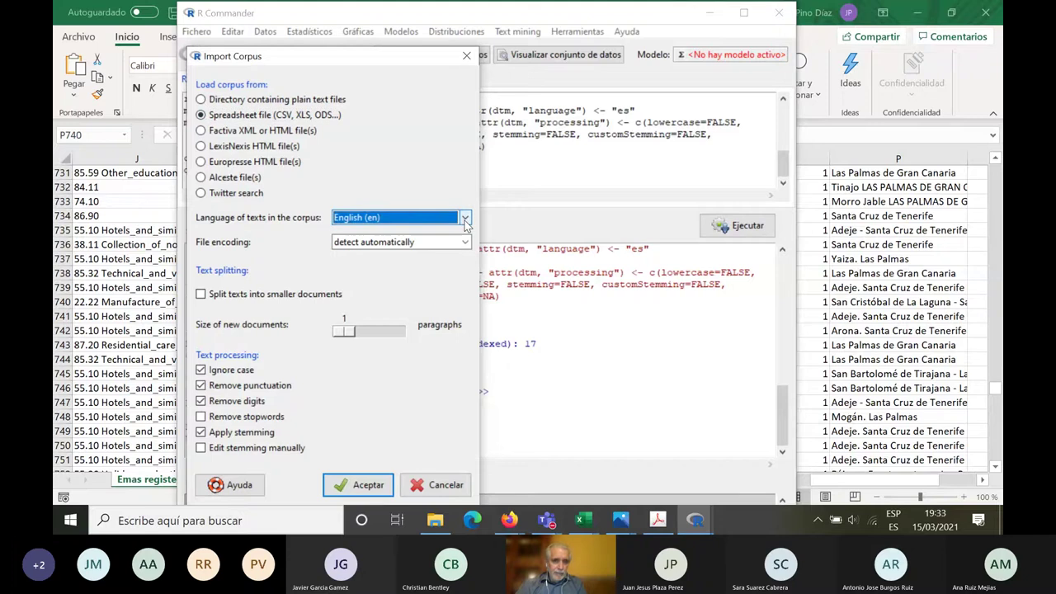
{"action": "left_click", "coordinate": [201, 371]}
{"action": "left_click", "coordinate": [201, 386]}
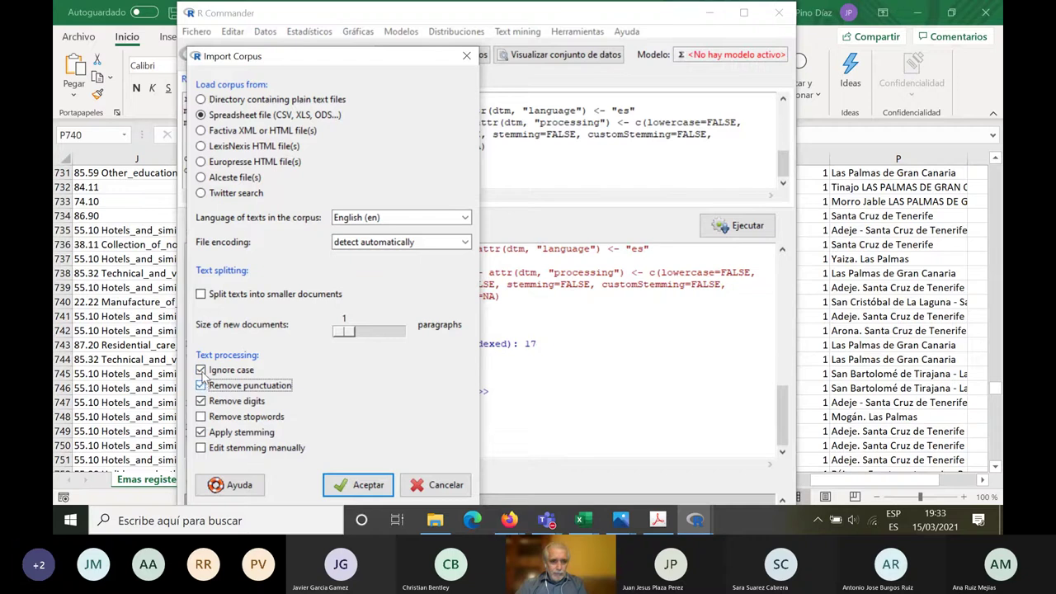
{"action": "left_click", "coordinate": [201, 371]}
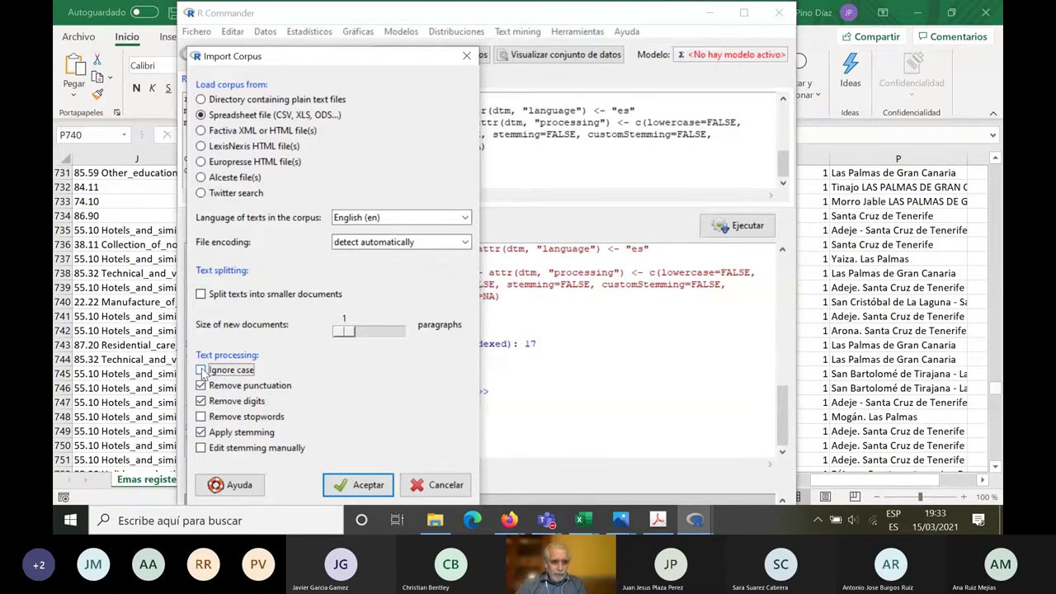
{"action": "left_click", "coordinate": [202, 386]}
{"action": "left_click", "coordinate": [201, 402]}
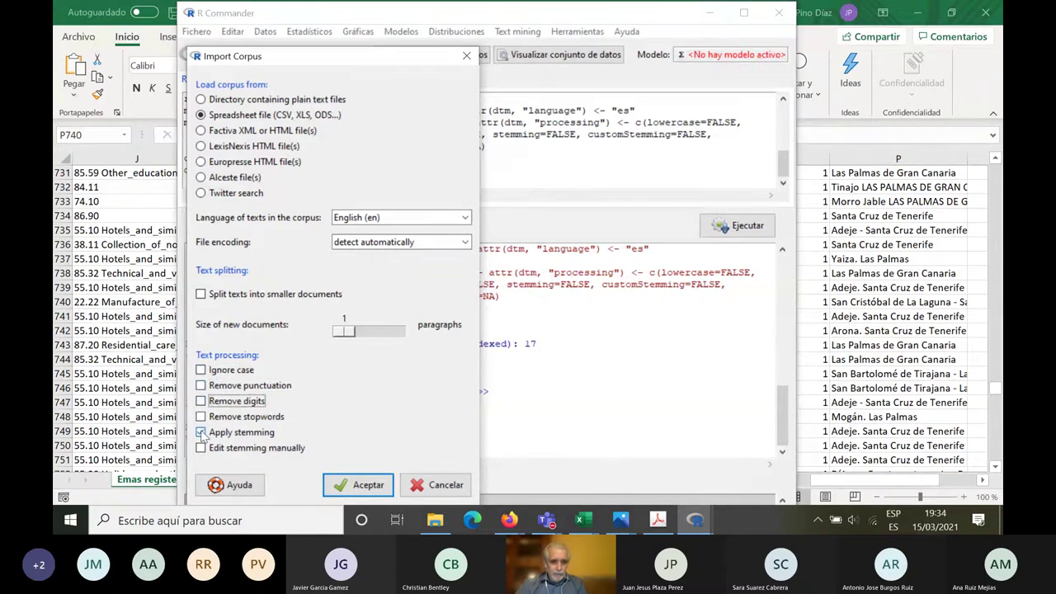
{"action": "left_click", "coordinate": [201, 433]}
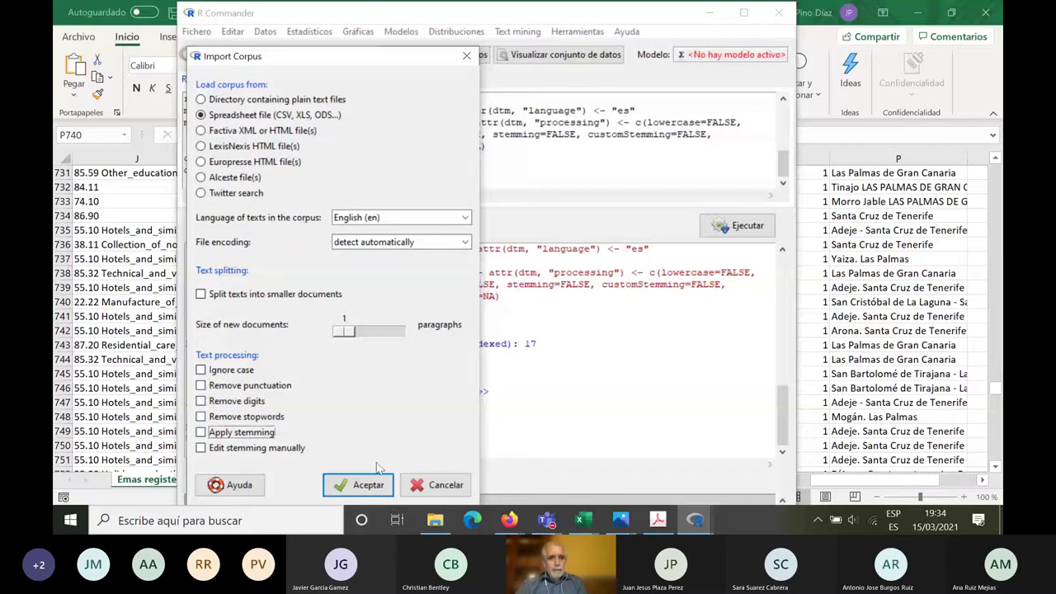
- Accept the import settings and load the Emas register1 file from the 08-03-2020 folder
{"action": "left_click", "coordinate": [368, 487]}
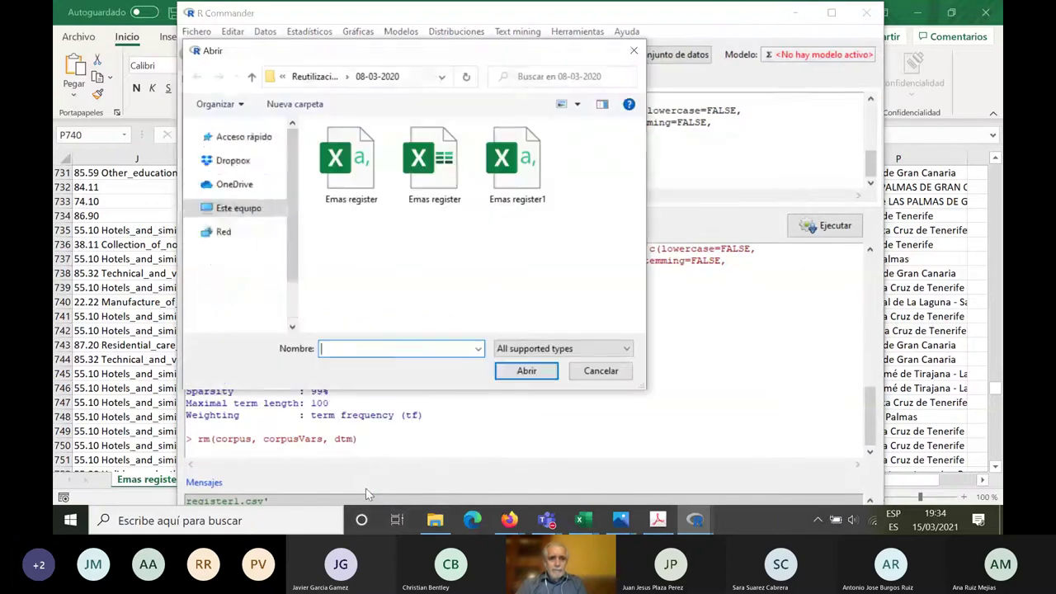
{"action": "left_click", "coordinate": [524, 169]}
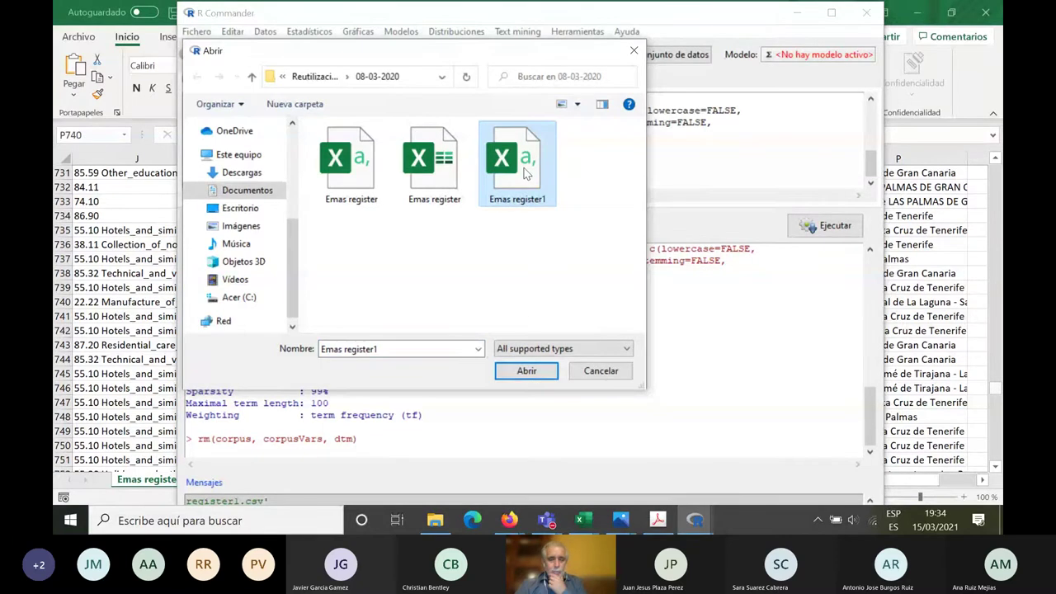
{"action": "left_click", "coordinate": [528, 371]}
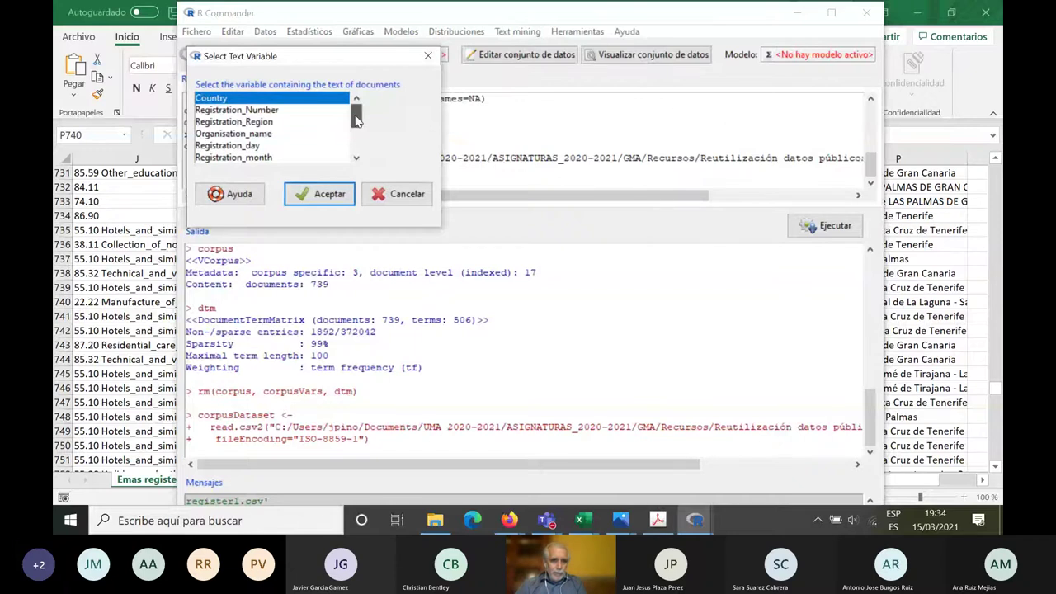
- Choose Naces as the document text variable and import all corpus variables from Country to Website
{"action": "mouse_move", "coordinate": [356, 120]}
{"action": "left_mouse_down"}
{"action": "mouse_move", "coordinate": [358, 141]}
{"action": "mouse_move", "coordinate": [356, 128]}
{"action": "left_mouse_up"}
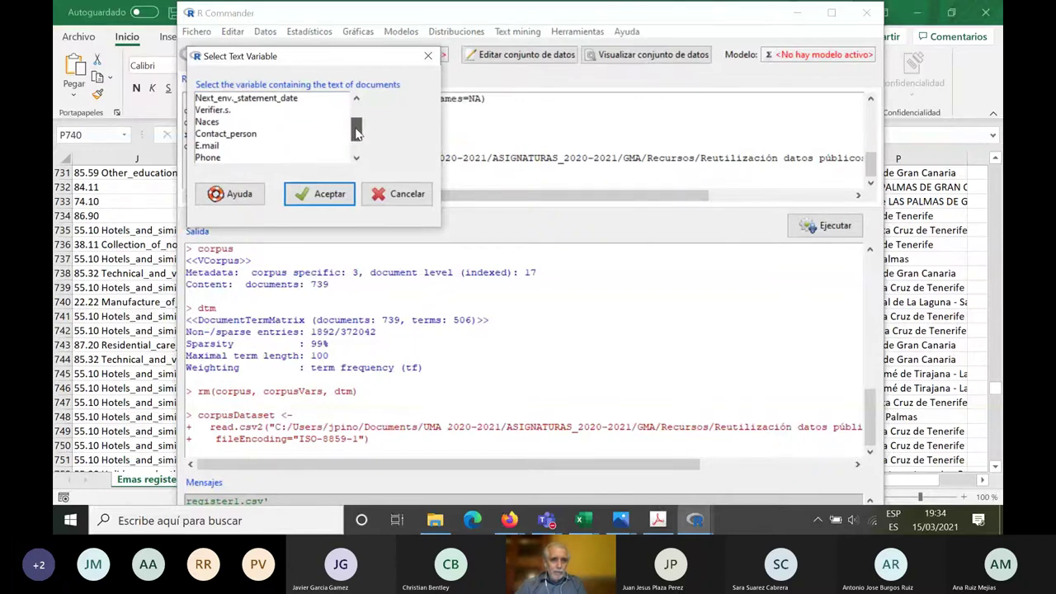
{"action": "left_click", "coordinate": [221, 124]}
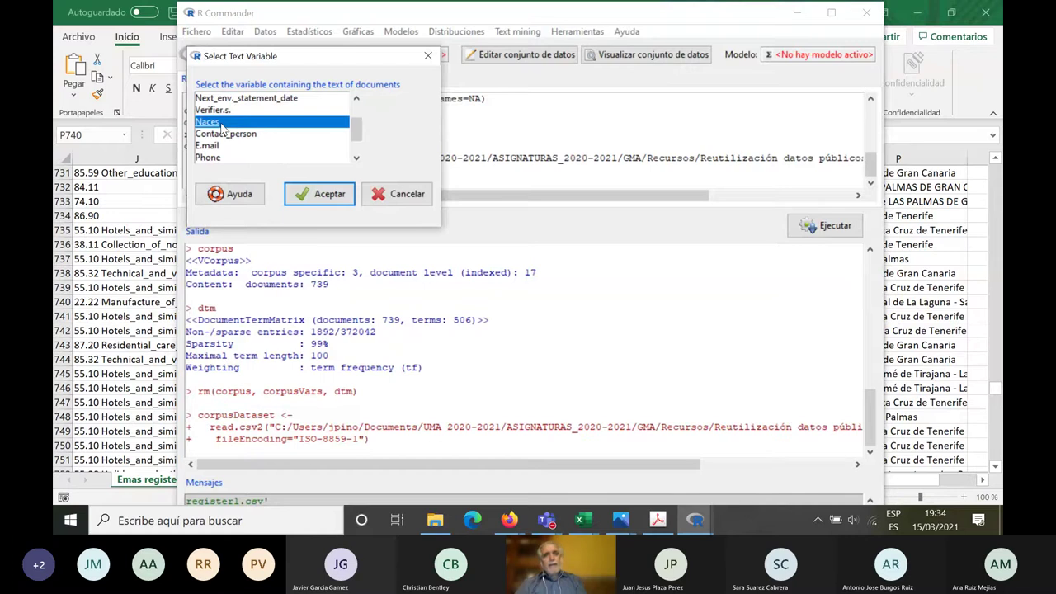
{"action": "left_click", "coordinate": [319, 198]}
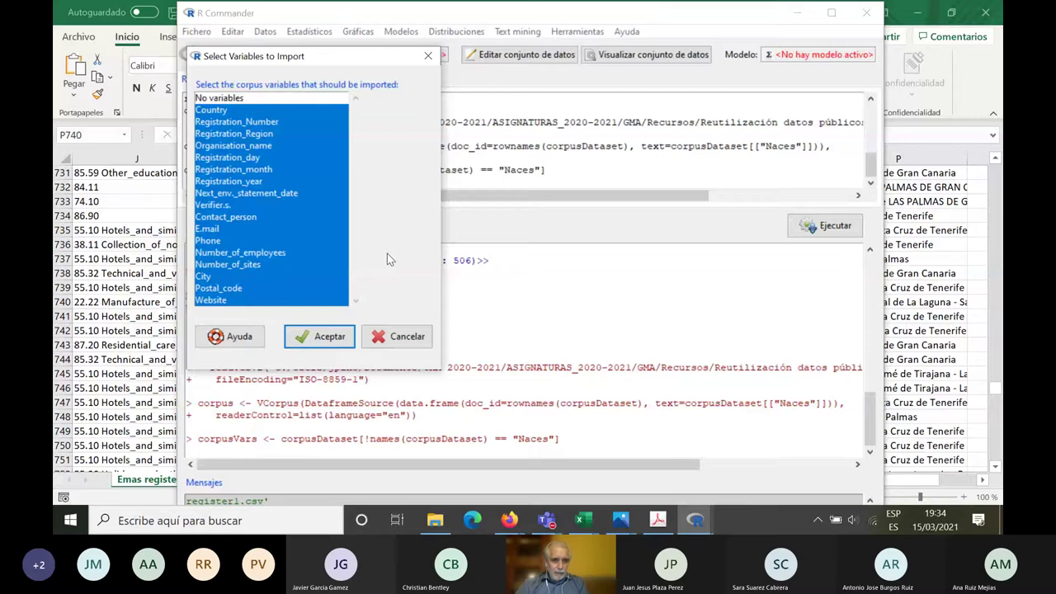
{"action": "left_click", "coordinate": [324, 338]}
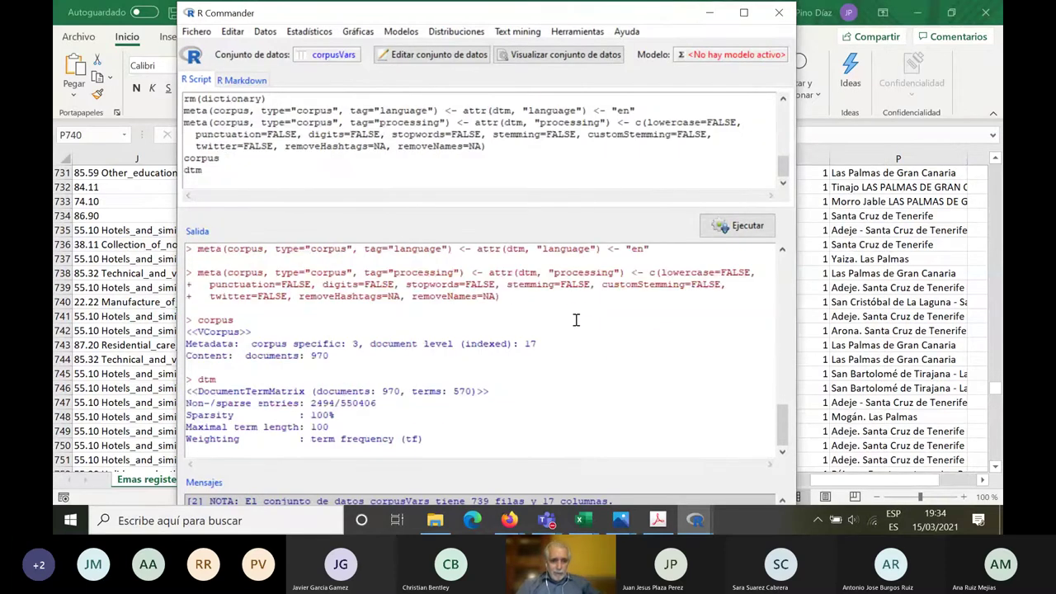
- Check the document and term counts of the new document-term matrix in the output
{"action": "left_click_drag", "start_coordinate": [199, 393], "coordinate": [505, 390]}
{"action": "left_click", "coordinate": [506, 390]}
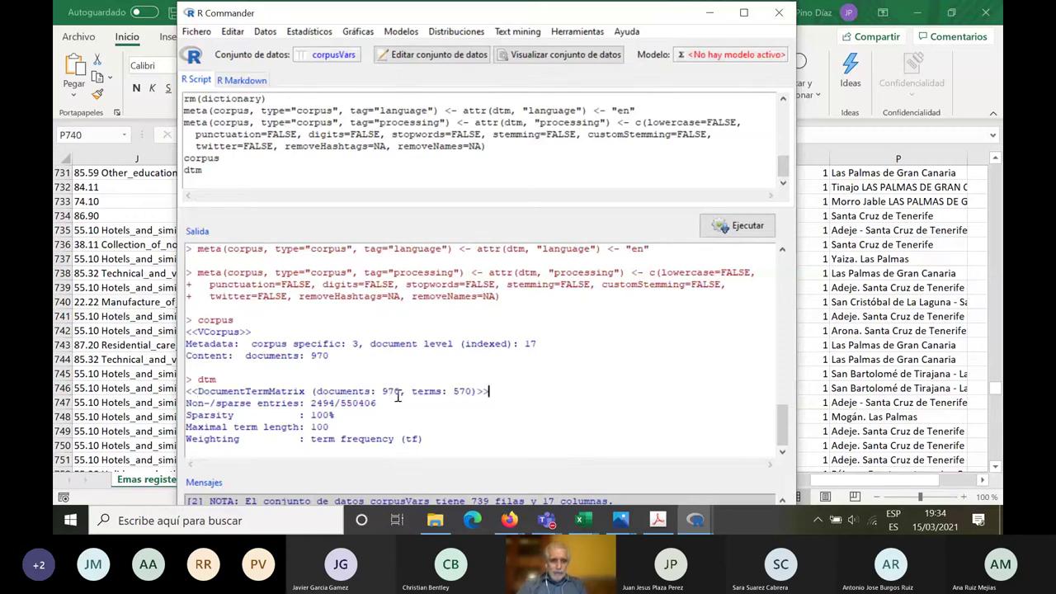
{"action": "left_click_drag", "start_coordinate": [316, 391], "coordinate": [404, 389]}
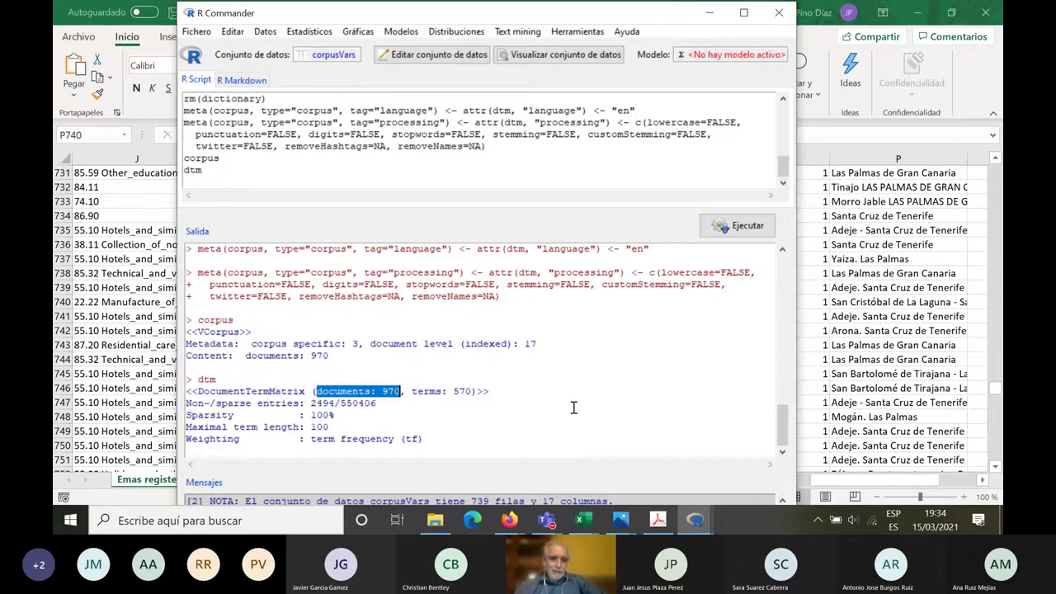
{"action": "left_click", "coordinate": [425, 403]}
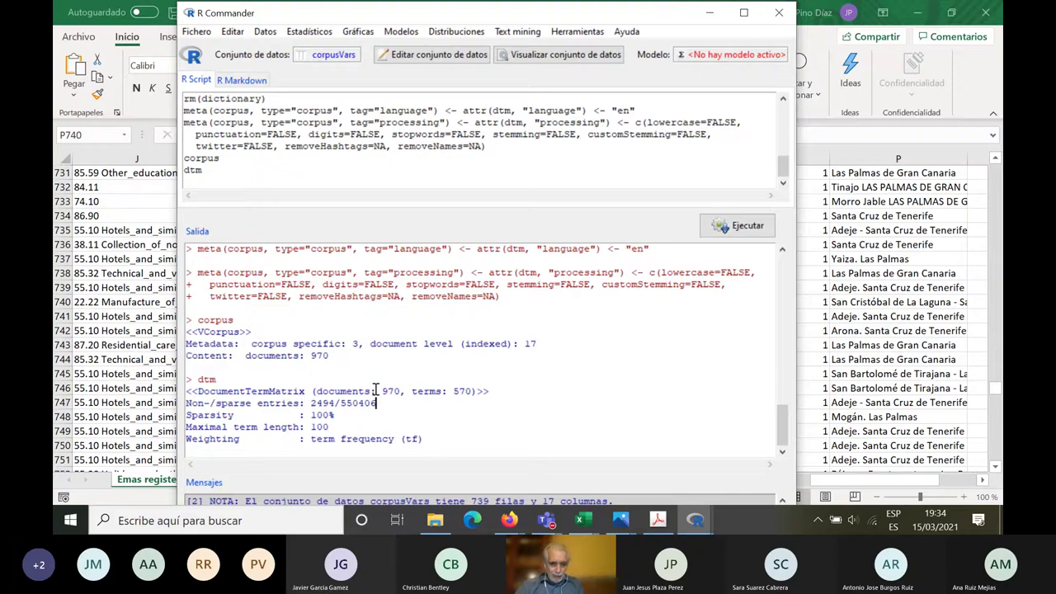
{"action": "left_click_drag", "start_coordinate": [376, 390], "coordinate": [397, 393]}
{"action": "left_click", "coordinate": [482, 400]}
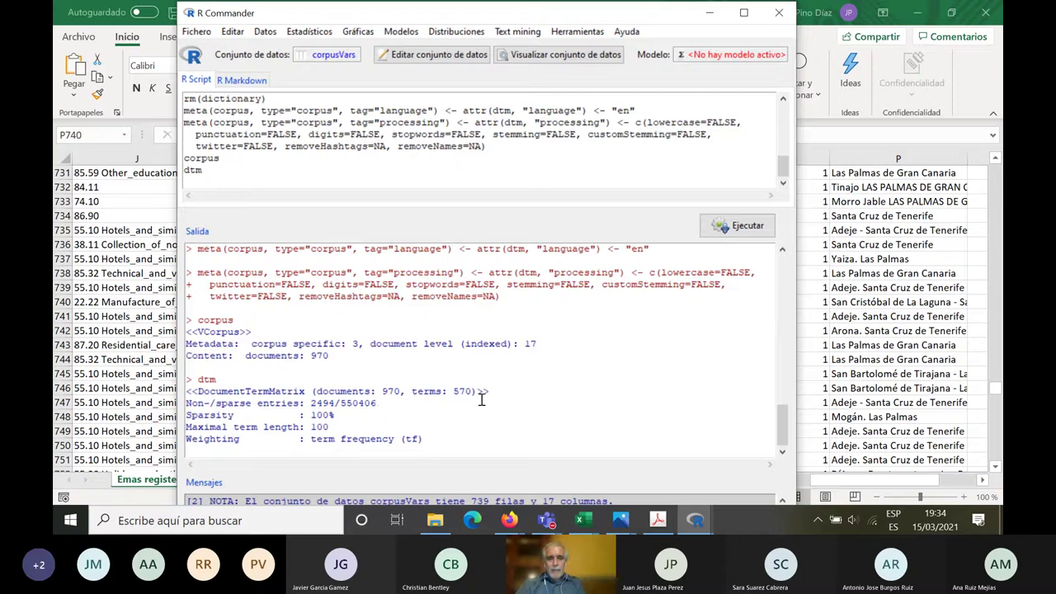
- Generate the terms dictionary sorted by number of occurrences and look through its list of terms in the output
{"action": "left_click", "coordinate": [512, 35]}
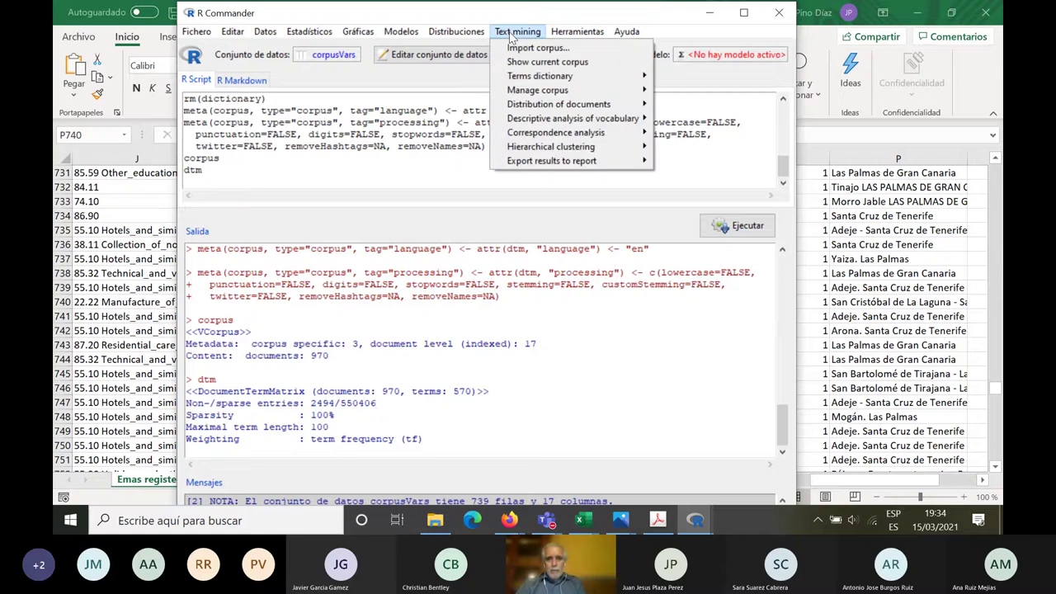
{"action": "mouse_move", "coordinate": [545, 76]}
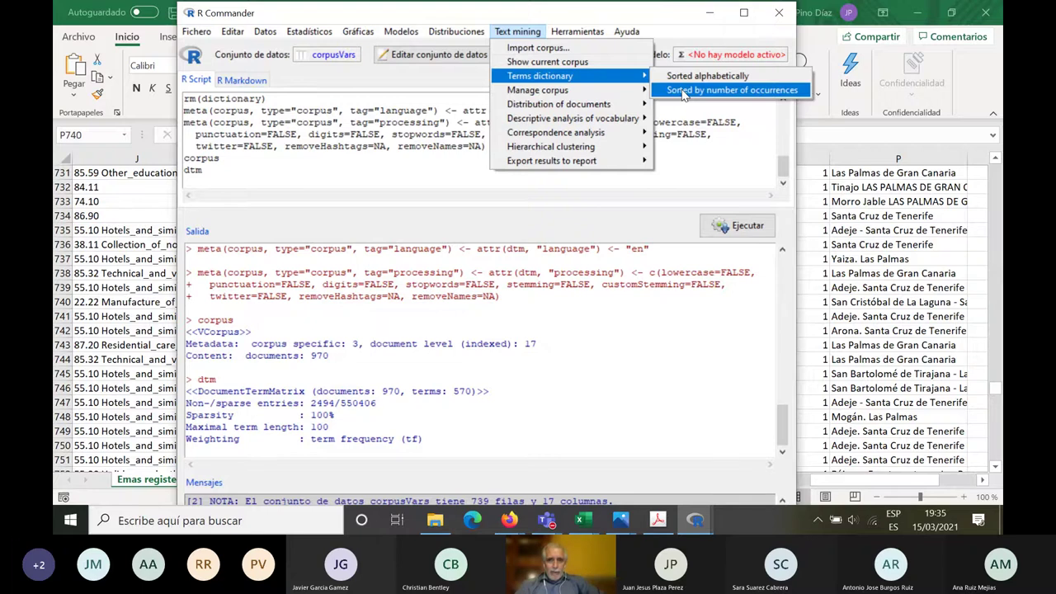
{"action": "left_click", "coordinate": [683, 90]}
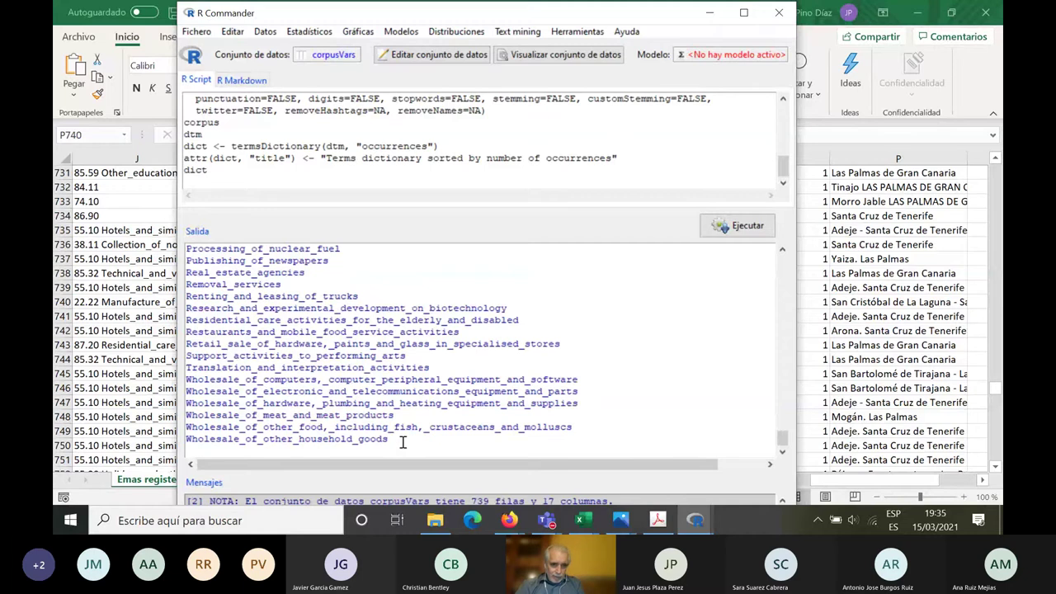
{"action": "left_click_drag", "start_coordinate": [402, 442], "coordinate": [198, 231]}
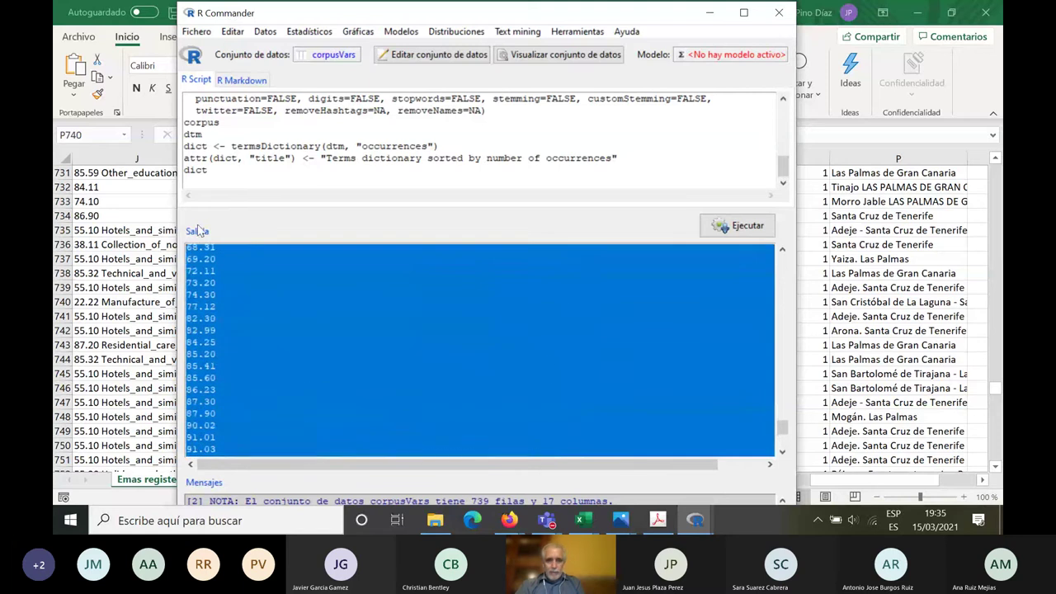
{"action": "left_click", "coordinate": [602, 384]}
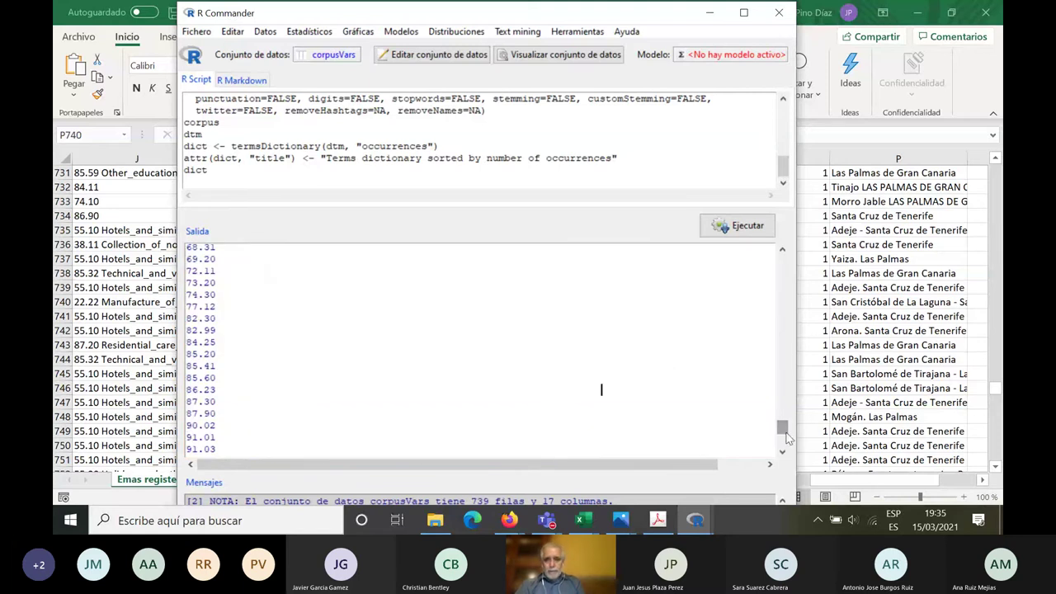
{"action": "left_click_drag", "start_coordinate": [782, 431], "coordinate": [786, 380]}
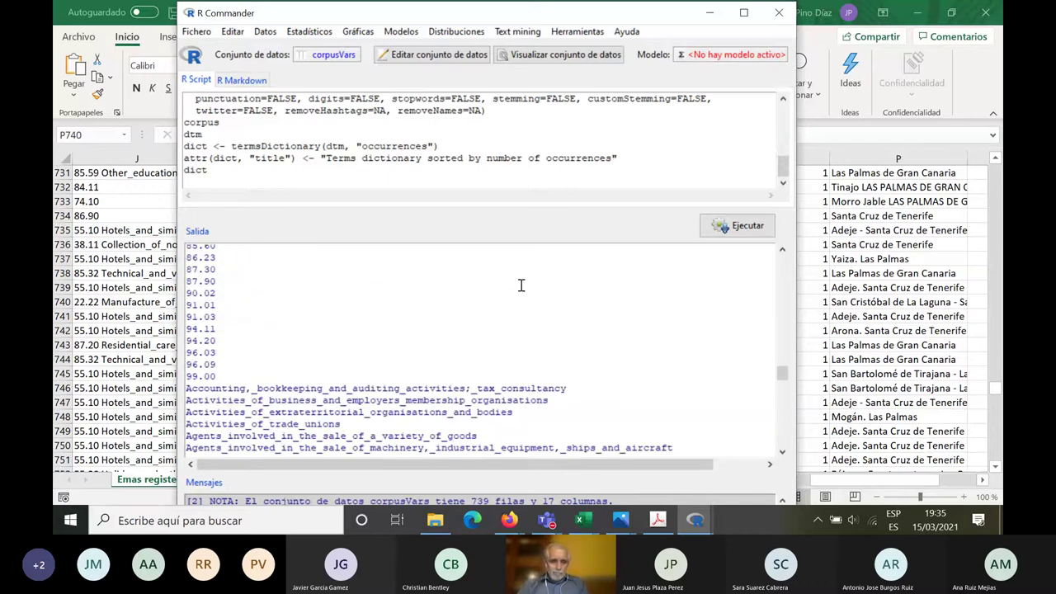
- Create a new HTML report file named Listado por ocurrencias in the 08-03-2020 folder for the exported results
{"action": "left_click", "coordinate": [513, 33]}
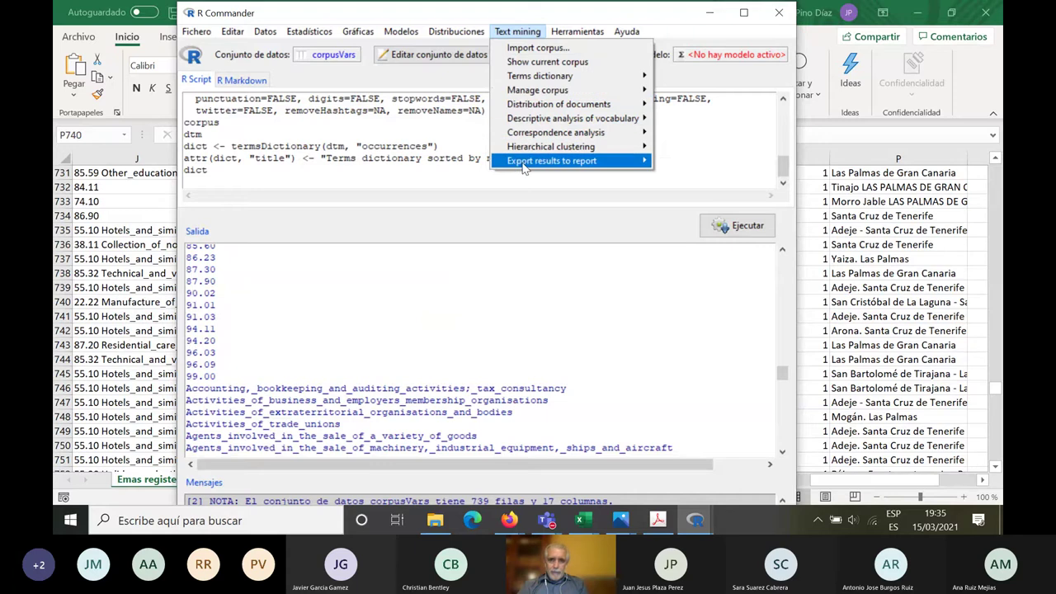
{"action": "mouse_move", "coordinate": [524, 168]}
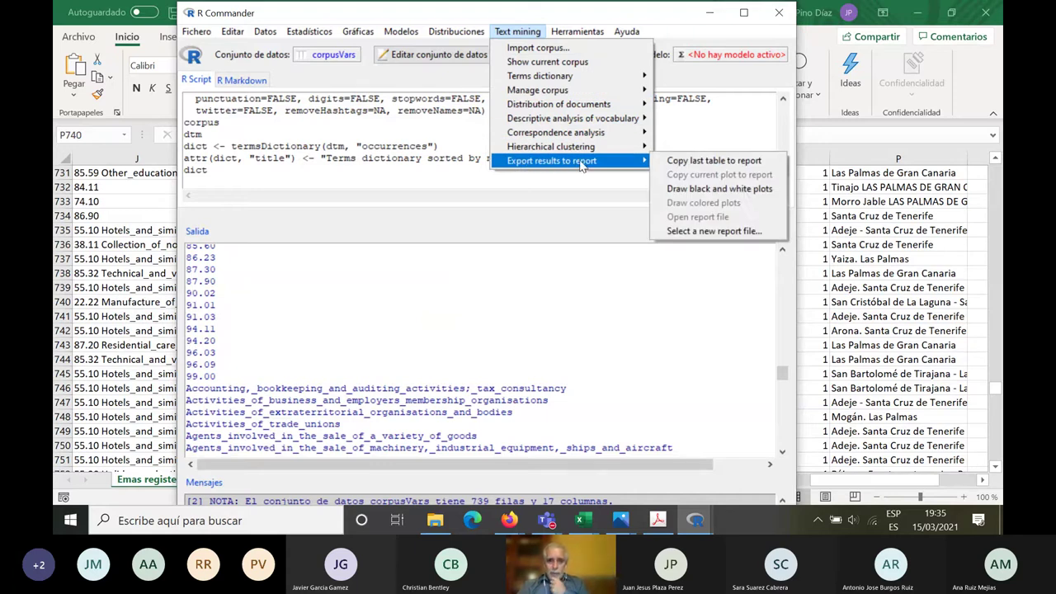
{"action": "left_click", "coordinate": [707, 232]}
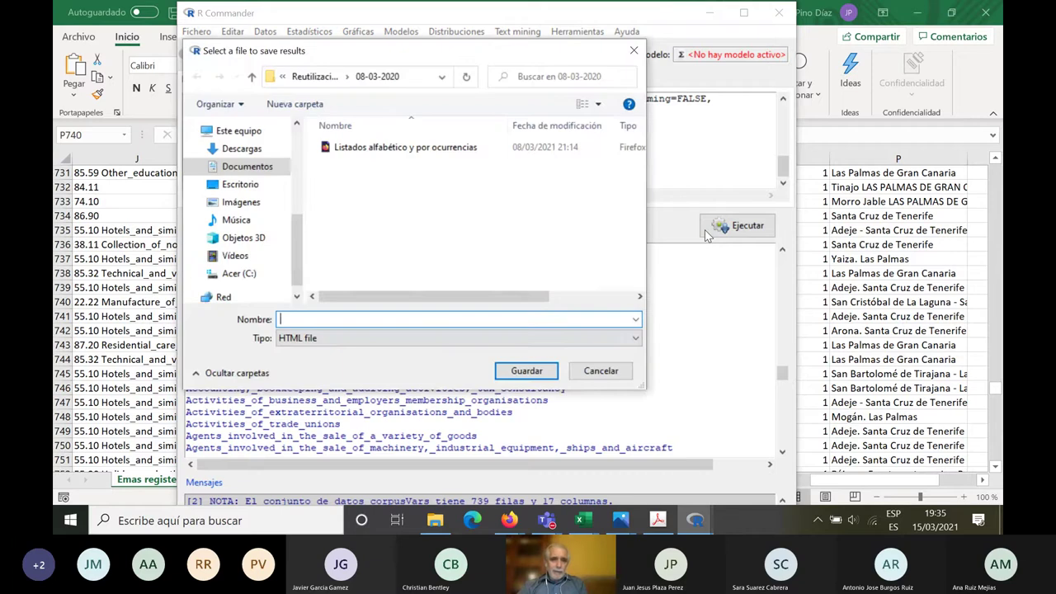
{"action": "left_click", "coordinate": [387, 151]}
{"action": "left_click", "coordinate": [426, 318]}
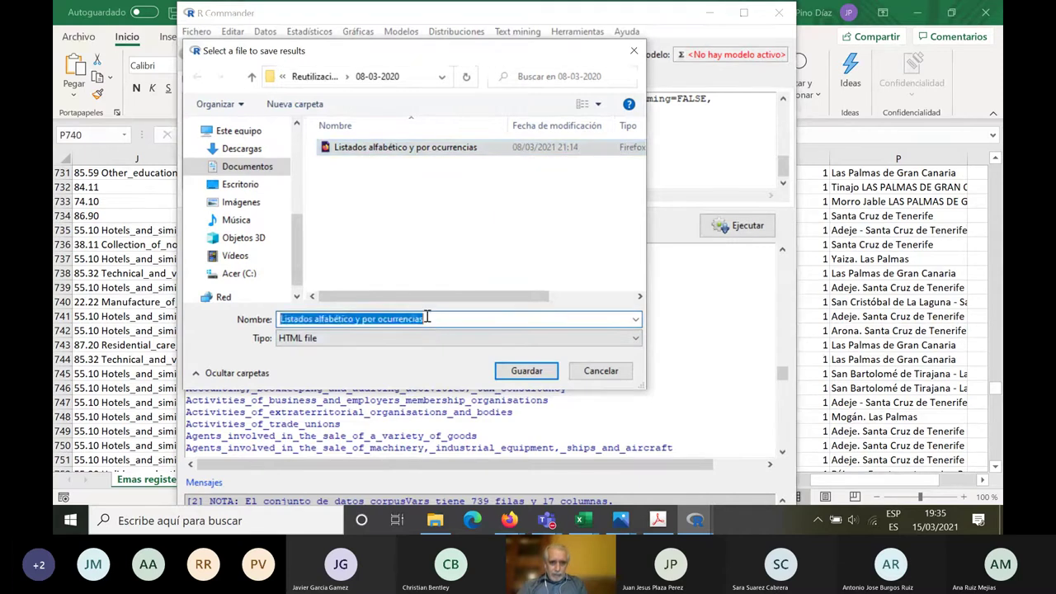
{"action": "left_click", "coordinate": [428, 318]}
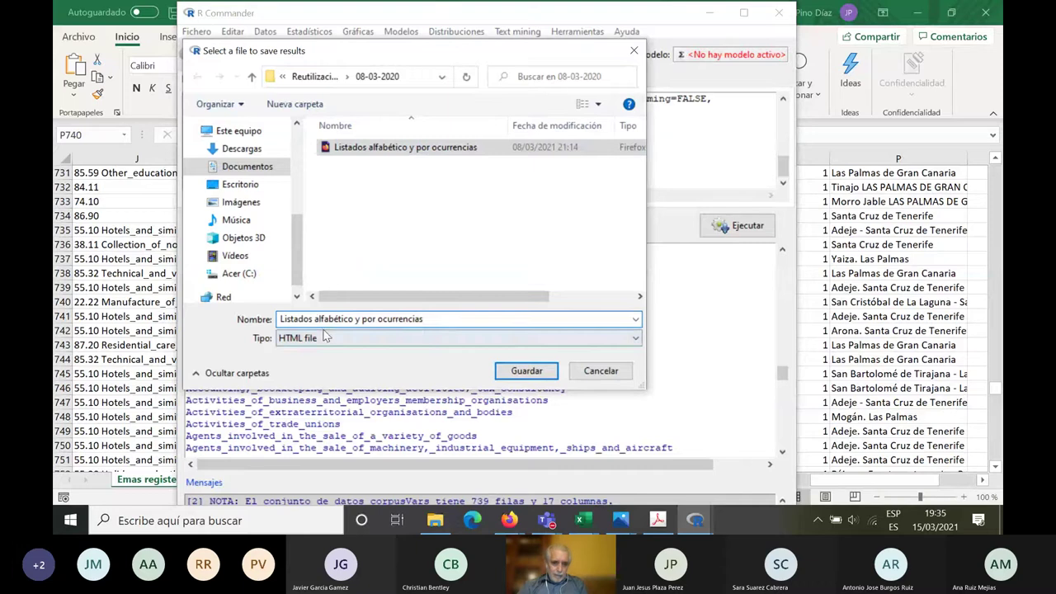
{"action": "left_click_drag", "start_coordinate": [312, 320], "coordinate": [361, 319]}
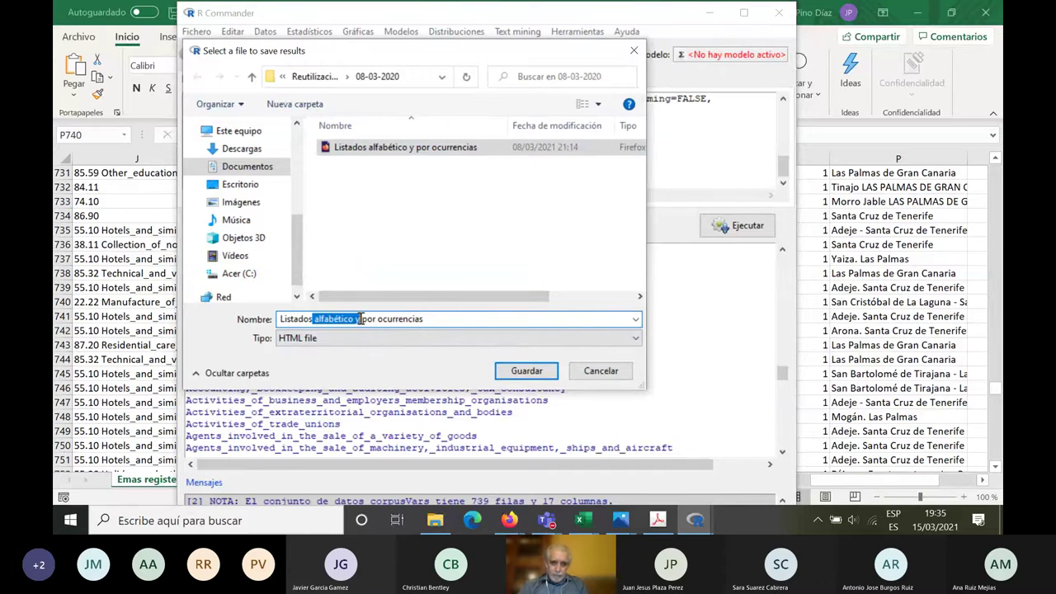
{"action": "key", "text": "BackSpace"}
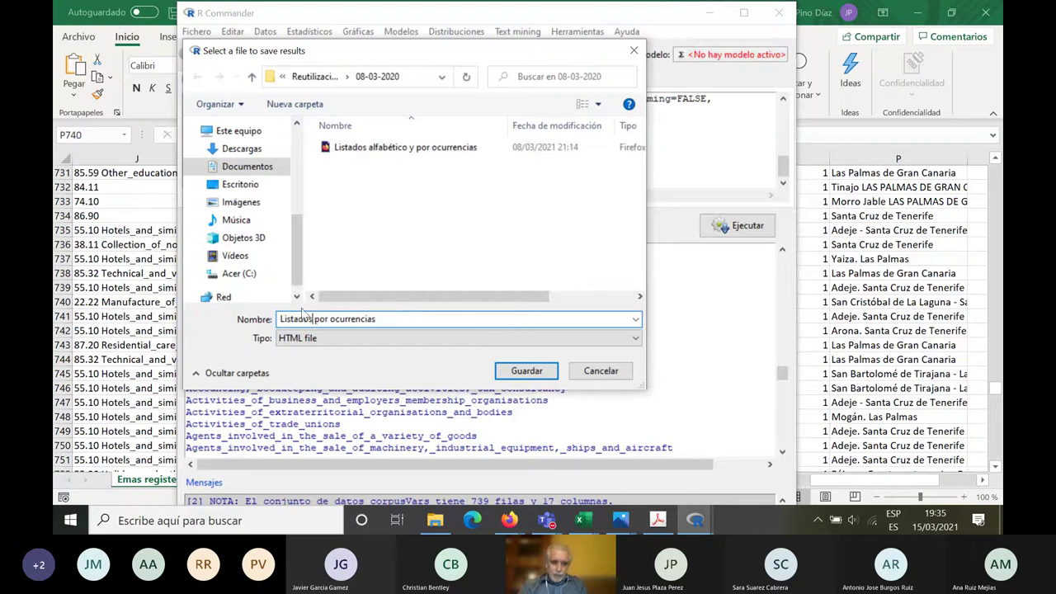
{"action": "key", "text": "BackSpace"}
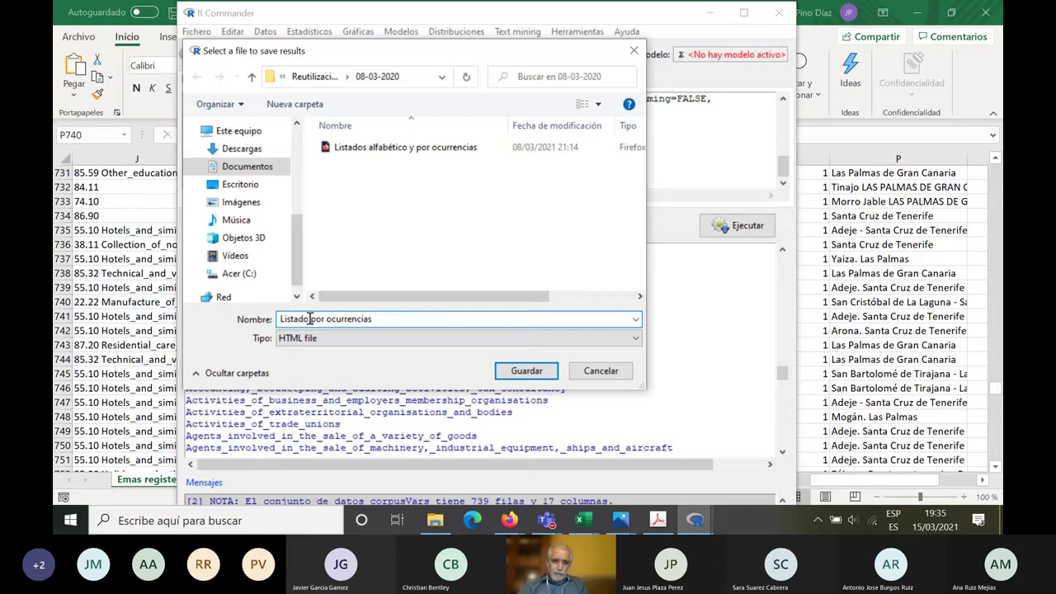
{"action": "left_click", "coordinate": [526, 371]}
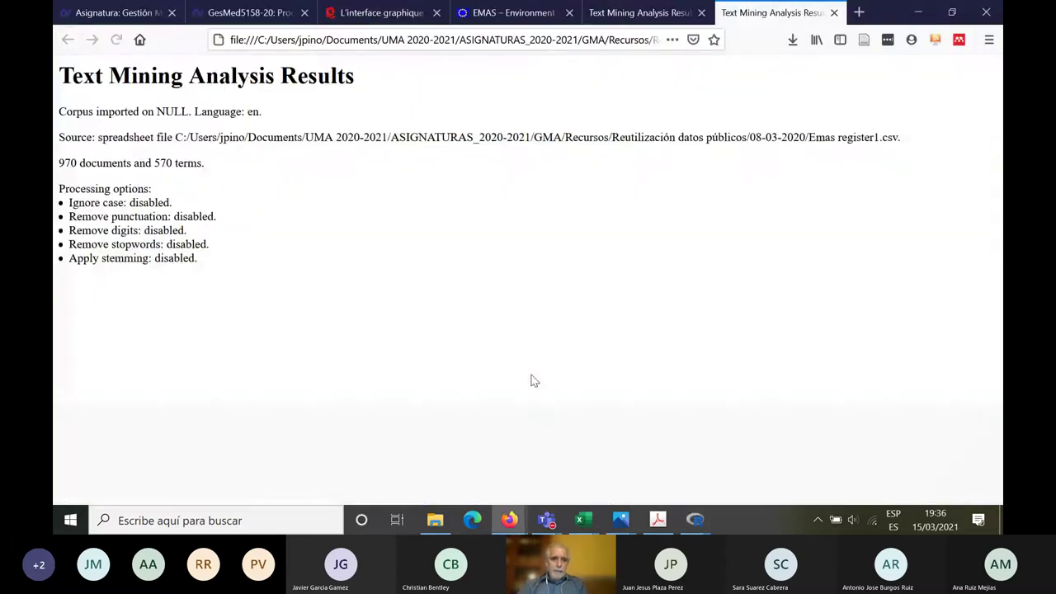
- Review the source file, document and term counts, and processing options in the new report, and compare them with the earlier report
{"action": "left_click_drag", "start_coordinate": [61, 73], "coordinate": [228, 349]}
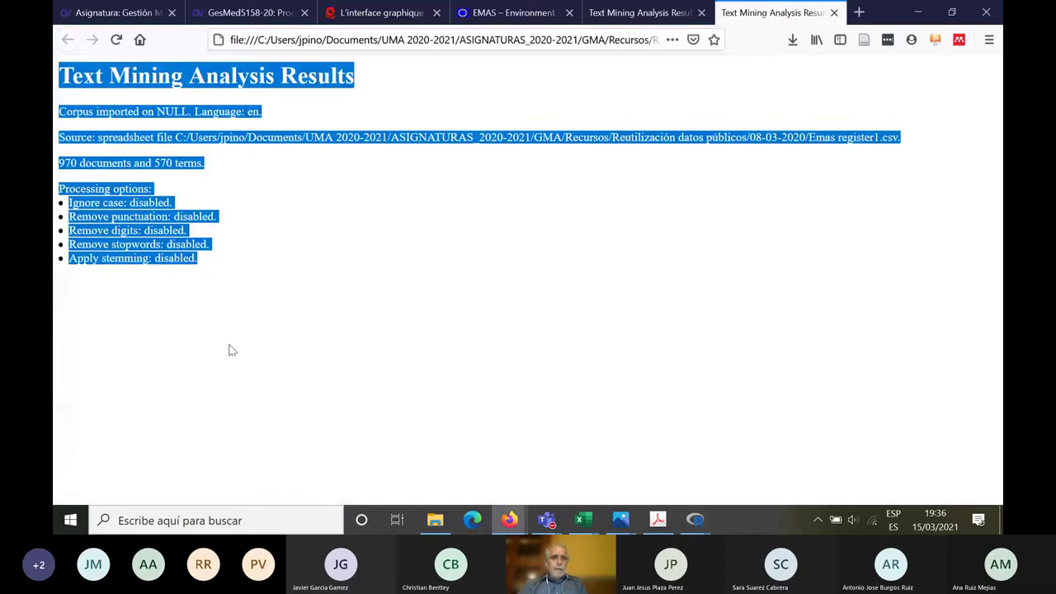
{"action": "left_click", "coordinate": [523, 300]}
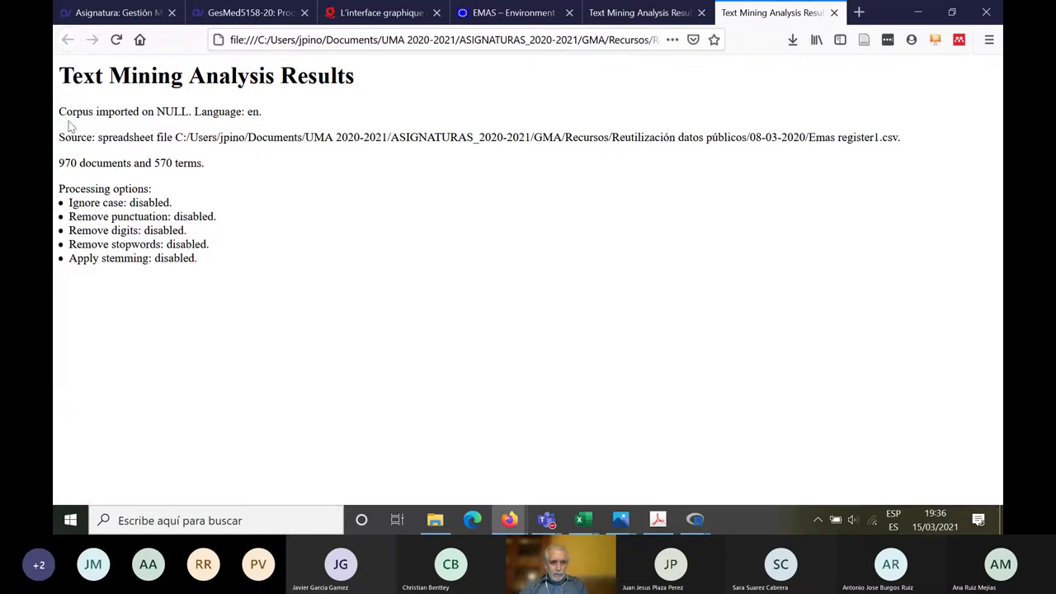
{"action": "left_click_drag", "start_coordinate": [315, 137], "coordinate": [926, 141]}
{"action": "left_click", "coordinate": [927, 141]}
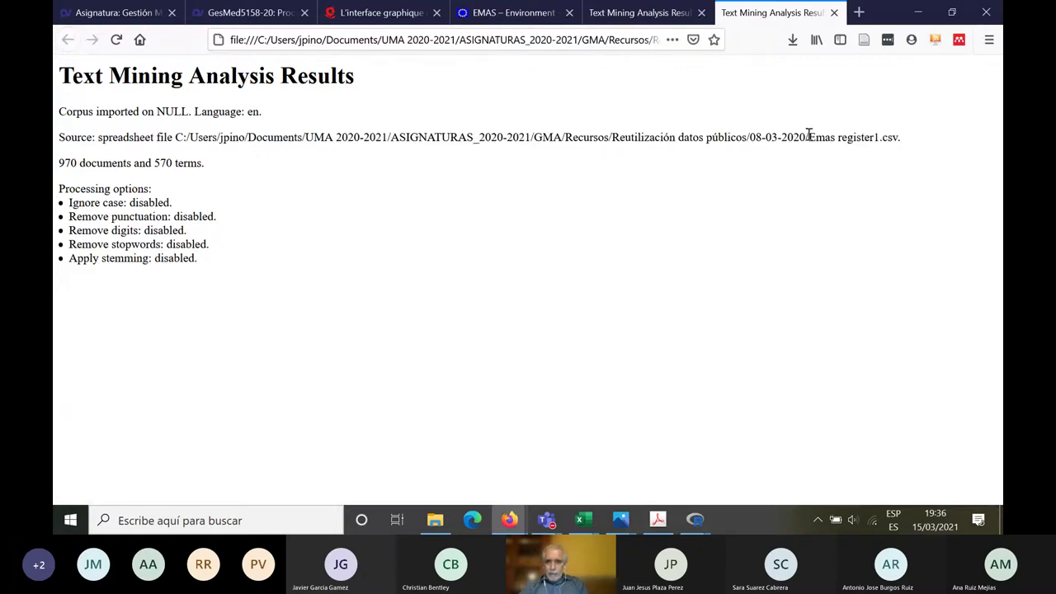
{"action": "left_click_drag", "start_coordinate": [808, 137], "coordinate": [911, 142]}
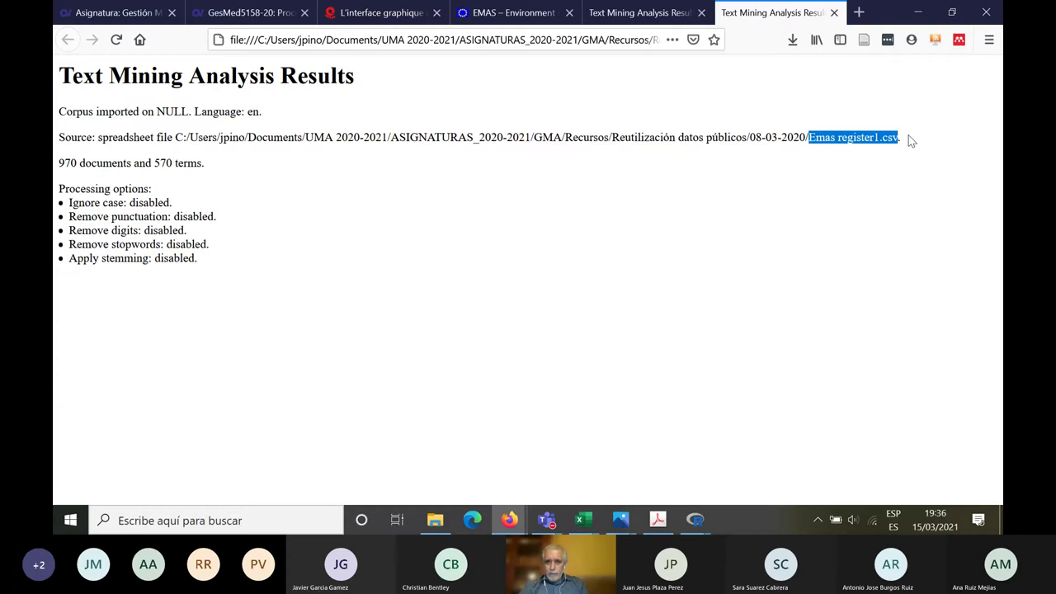
{"action": "double_click", "coordinate": [66, 163]}
{"action": "left_click_drag", "start_coordinate": [114, 158], "coordinate": [229, 173]}
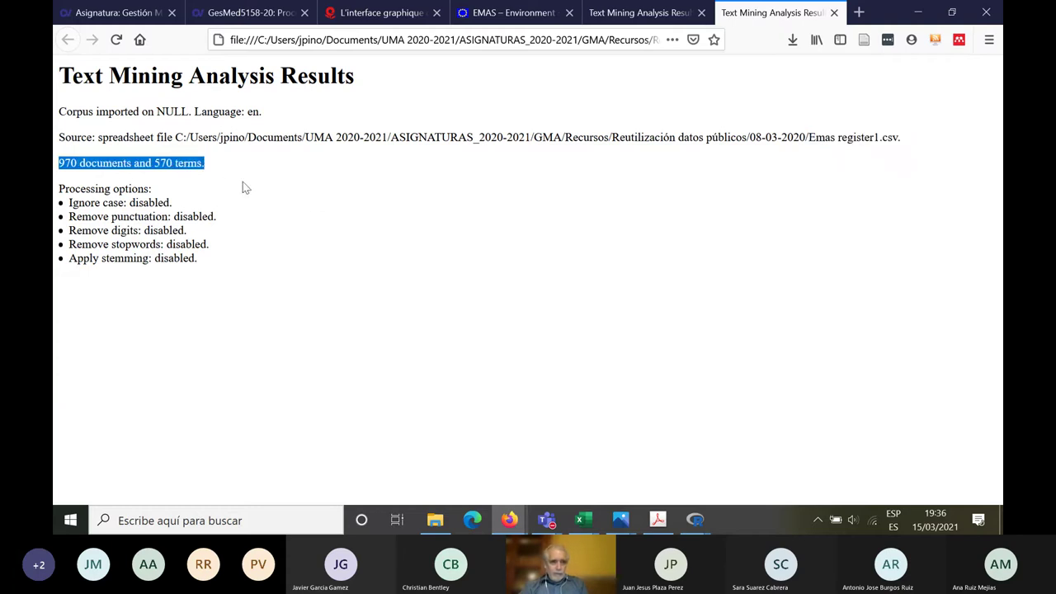
{"action": "left_click_drag", "start_coordinate": [59, 186], "coordinate": [240, 273]}
{"action": "left_click", "coordinate": [256, 283]}
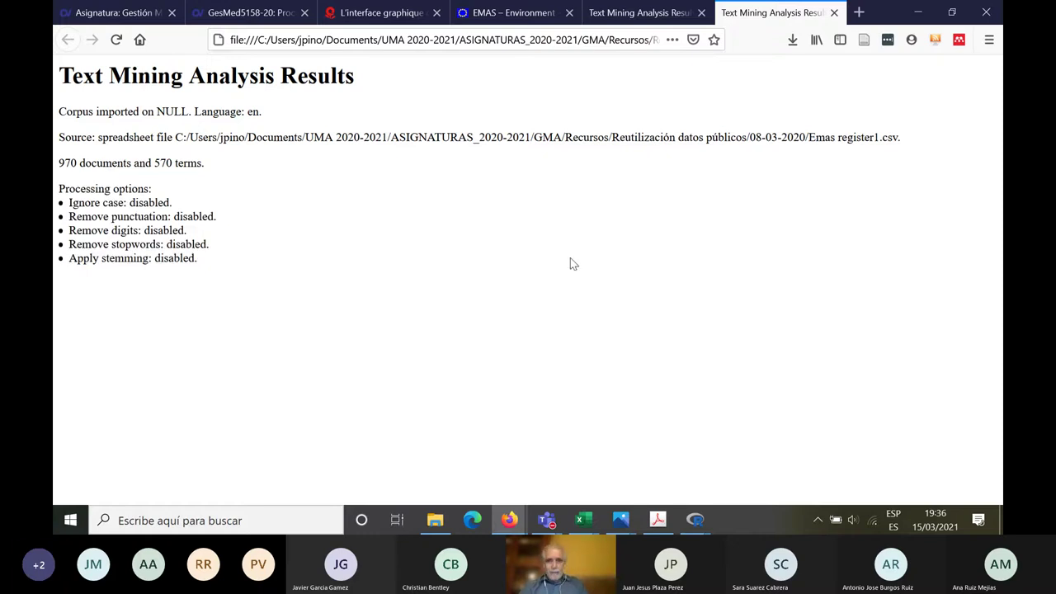
{"action": "left_click", "coordinate": [629, 16]}
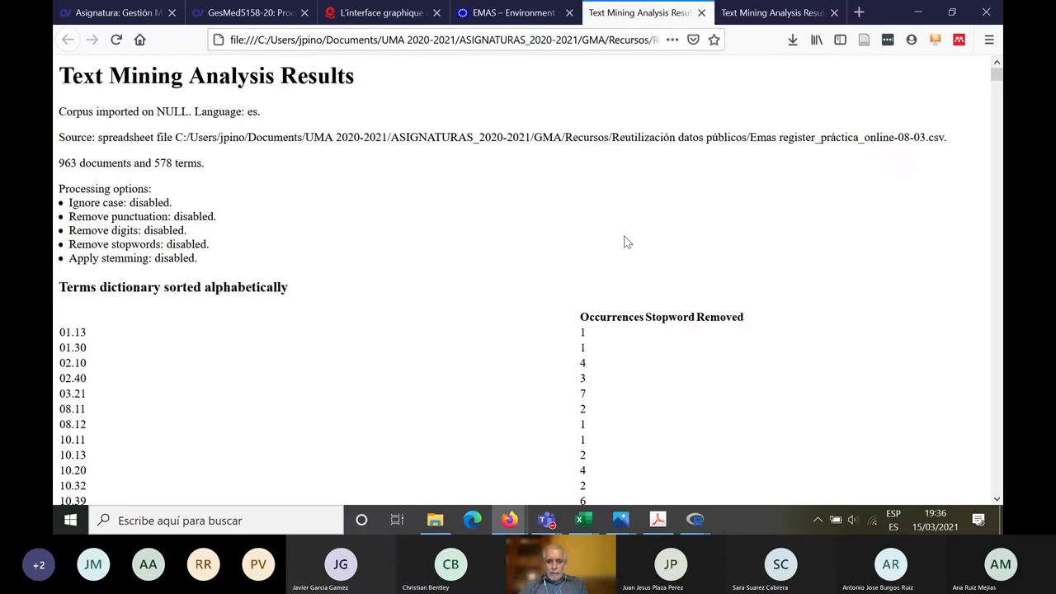
- Return to R Commander and copy the last table, the occurrence-sorted terms dictionary, to the report
{"action": "left_click", "coordinate": [696, 521]}
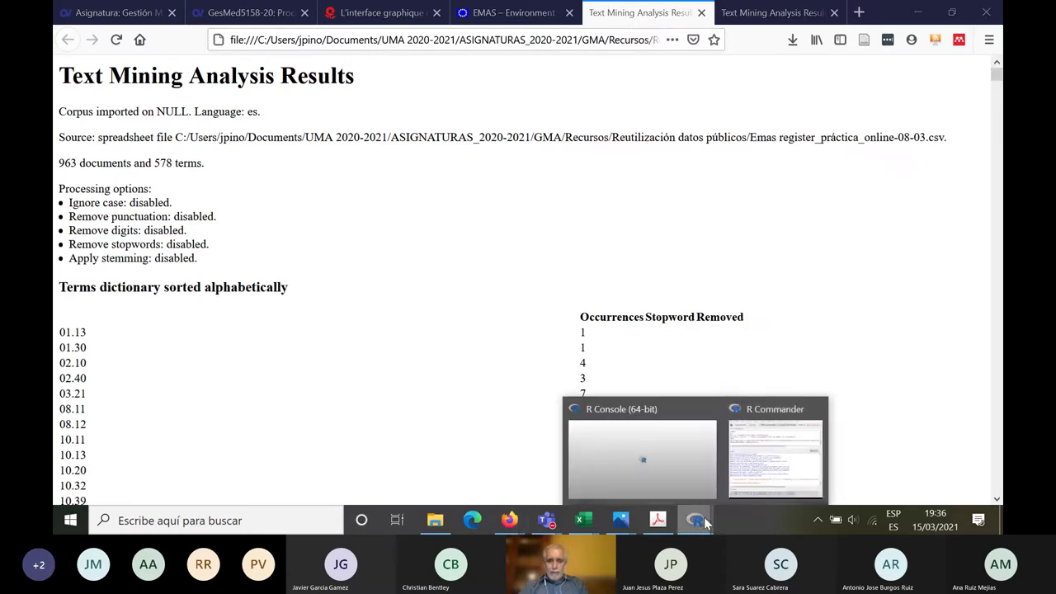
{"action": "left_click", "coordinate": [775, 473]}
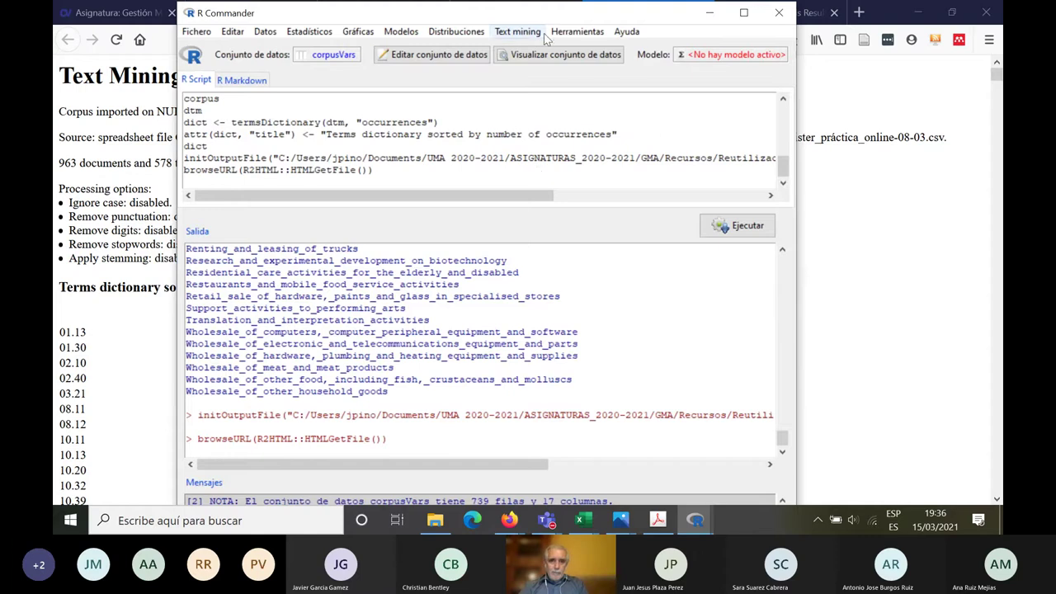
{"action": "left_click", "coordinate": [517, 32]}
{"action": "mouse_move", "coordinate": [551, 161]}
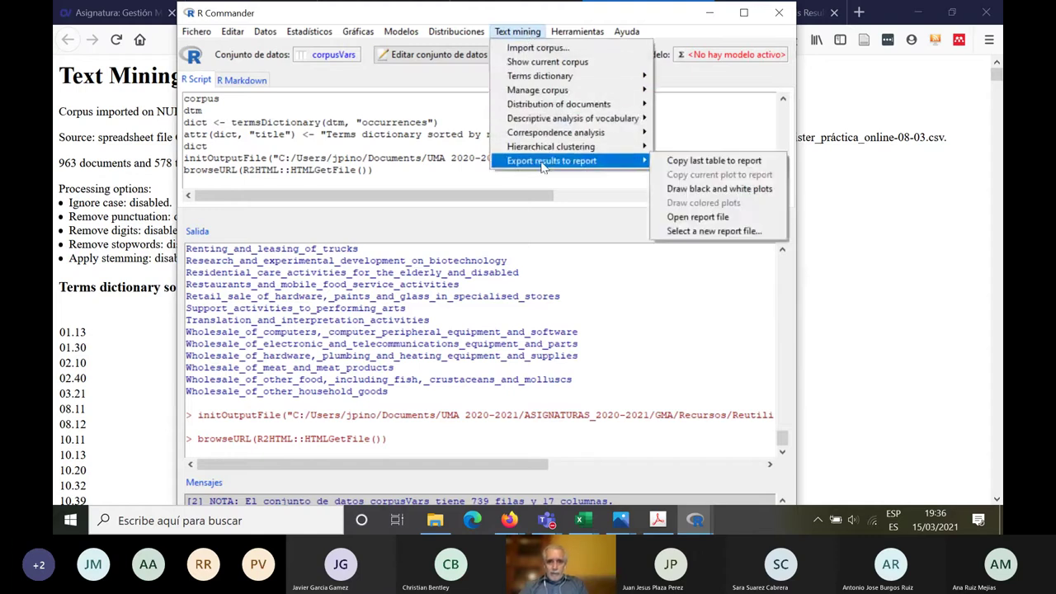
{"action": "left_click", "coordinate": [694, 163]}
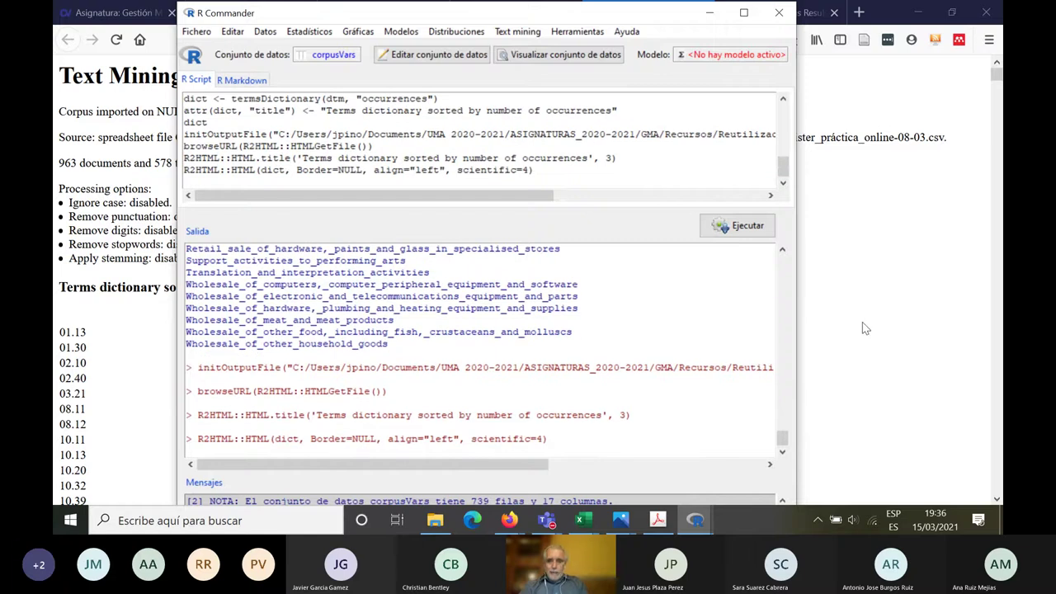
- In Firefox, close the earlier analysis report and reload the new one to view the terms dictionary sorted by occurrences
{"action": "left_click", "coordinate": [121, 401]}
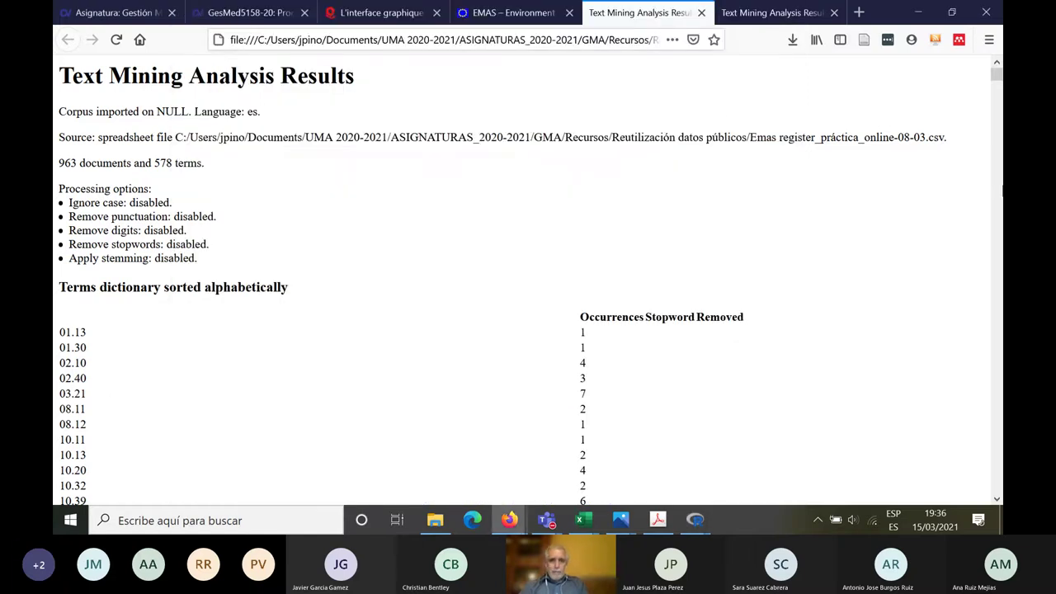
{"action": "left_click", "coordinate": [790, 12]}
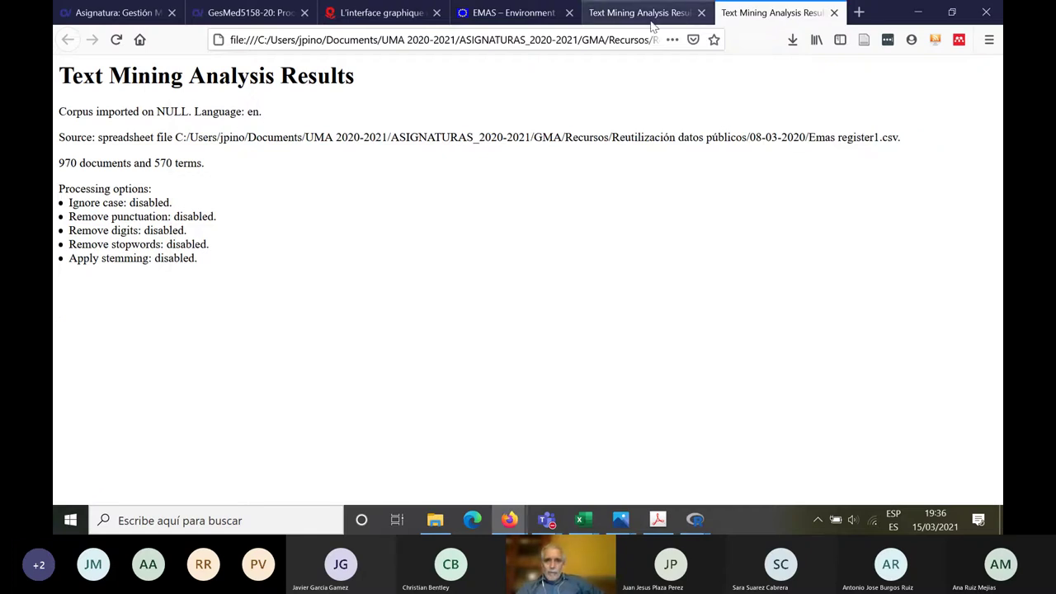
{"action": "left_click", "coordinate": [702, 12]}
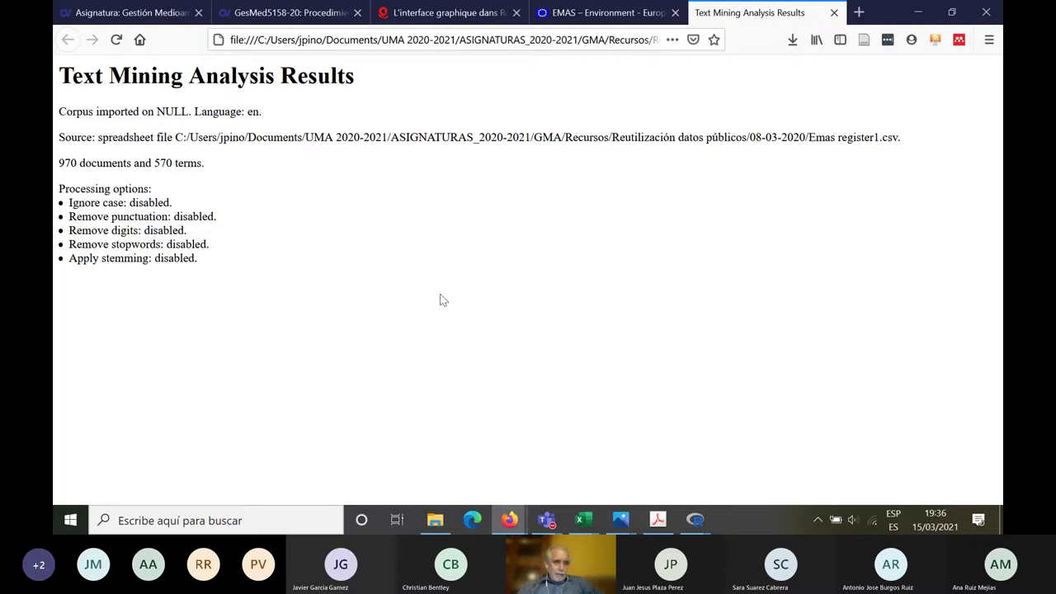
{"action": "left_click", "coordinate": [117, 43]}
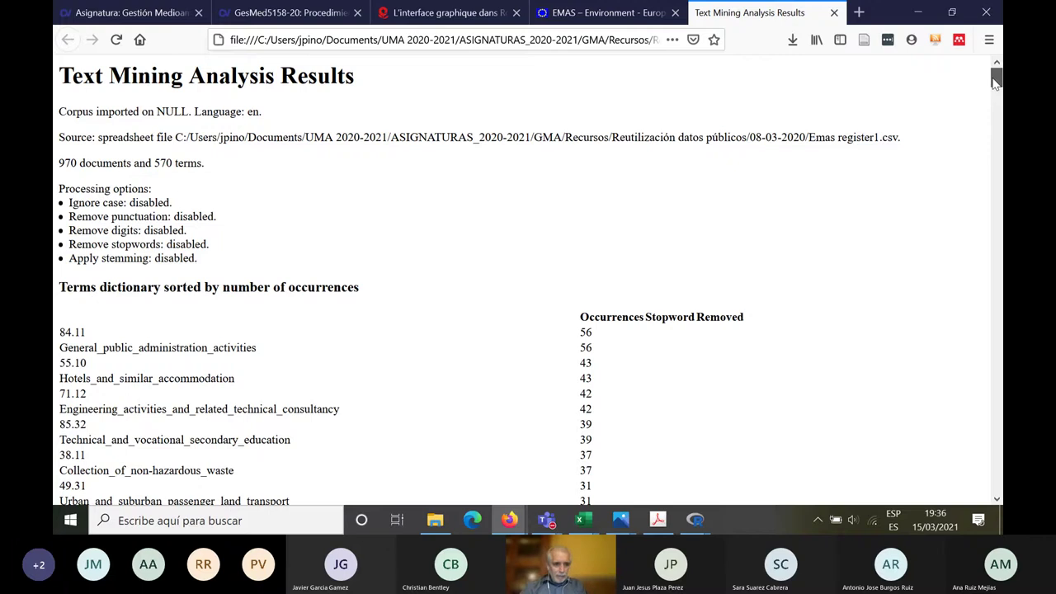
{"action": "scroll", "coordinate": [997, 83], "scroll_direction": "down", "scroll_amount": 3}
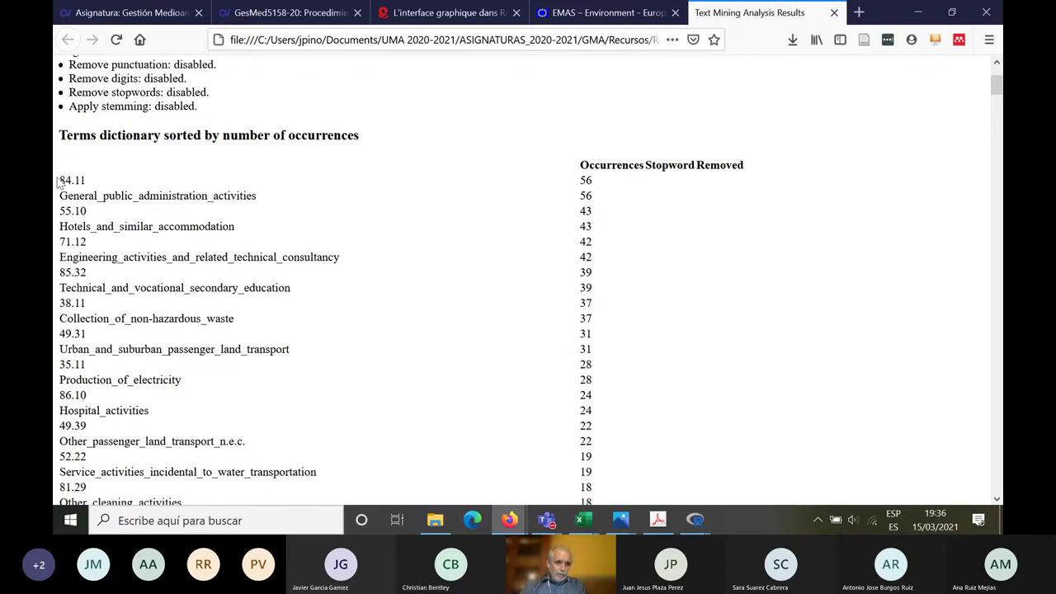
- Examine the occurrences listed for the General_public_administration_activities (84.11) and Production_of_electricity (35.11) entries in the terms dictionary
{"action": "left_click_drag", "start_coordinate": [59, 179], "coordinate": [273, 199]}
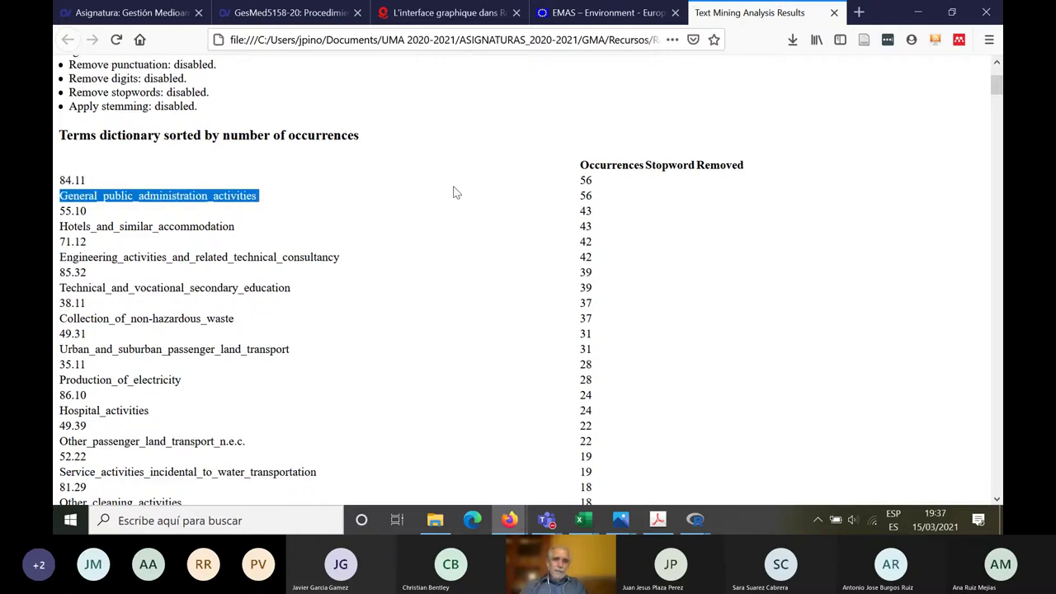
{"action": "mouse_move", "coordinate": [581, 179]}
{"action": "left_mouse_down"}
{"action": "mouse_move", "coordinate": [592, 201]}
{"action": "mouse_move", "coordinate": [598, 381]}
{"action": "mouse_move", "coordinate": [600, 186]}
{"action": "left_mouse_up"}
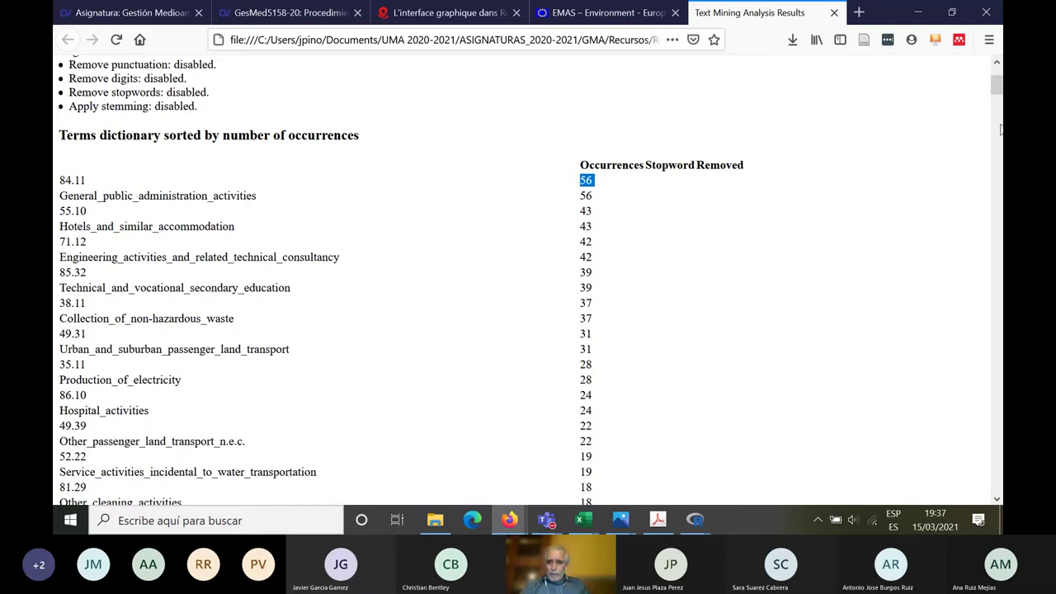
{"action": "scroll", "coordinate": [996, 101], "scroll_direction": "down", "scroll_amount": 3}
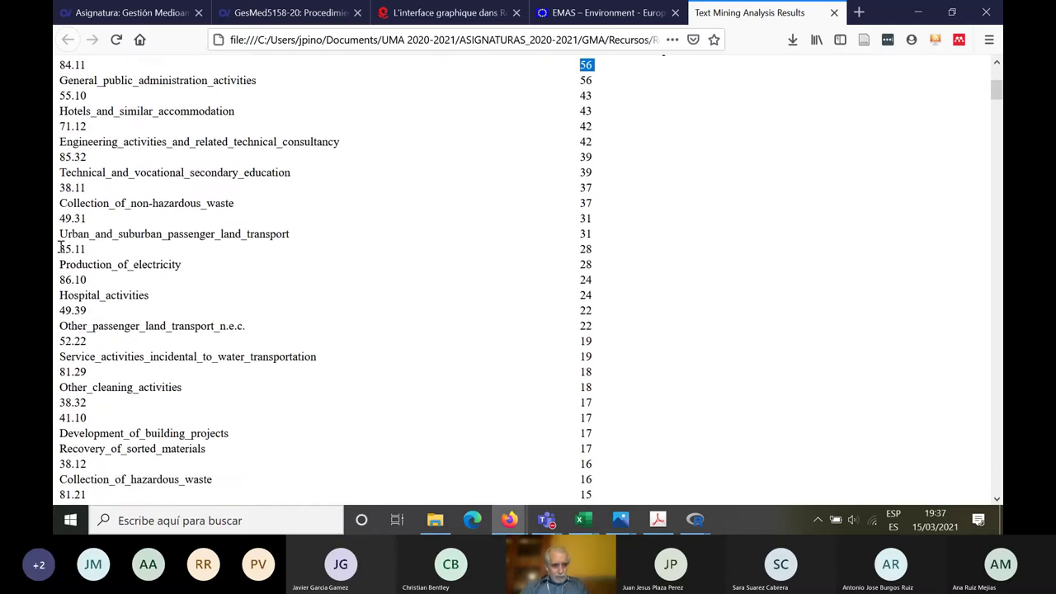
{"action": "left_click_drag", "start_coordinate": [60, 250], "coordinate": [91, 251]}
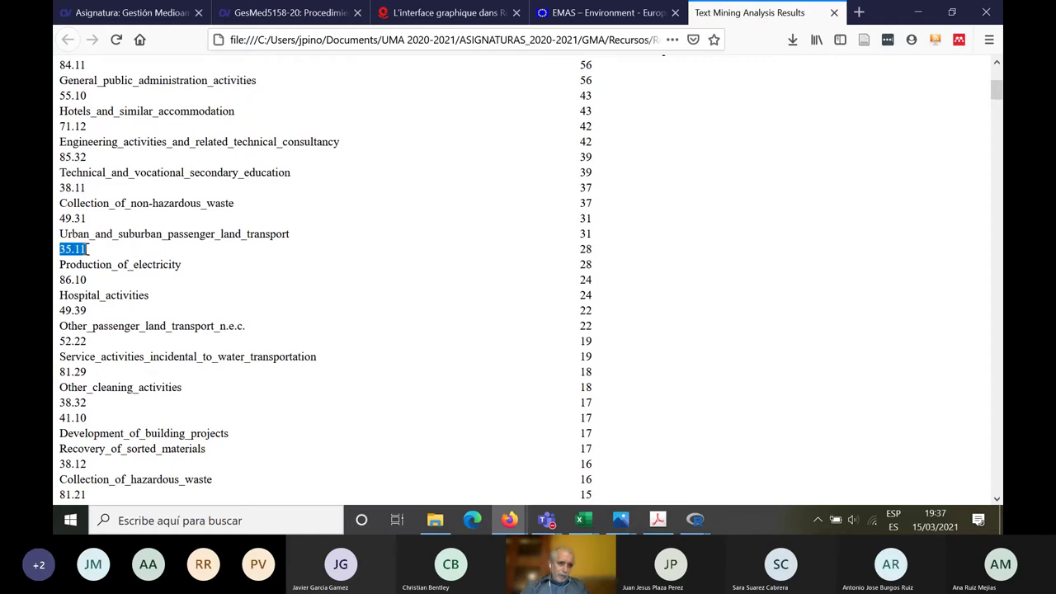
{"action": "left_click", "coordinate": [59, 257]}
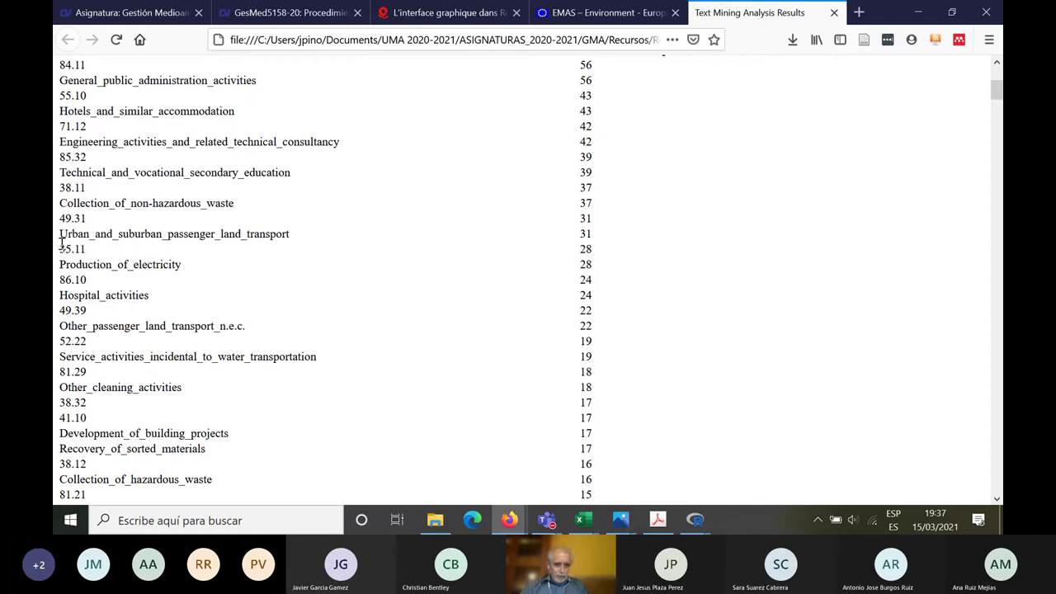
{"action": "left_click_drag", "start_coordinate": [59, 242], "coordinate": [666, 274]}
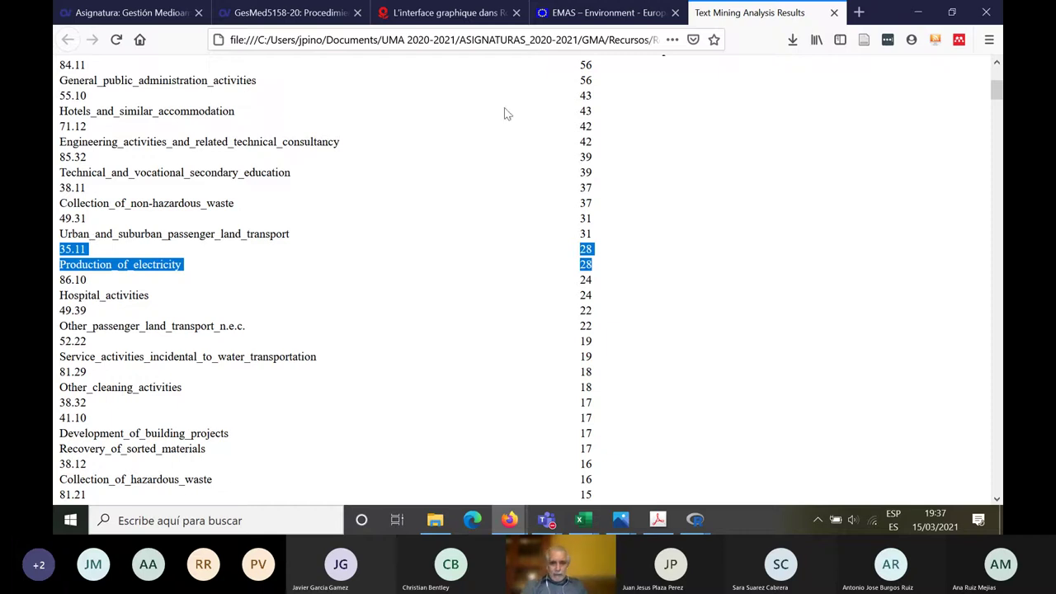
- In R Commander, subset the corpus to documents containing 35.11 at least 1 time, saving the original corpus, and review the new corpus and matrix summary
{"action": "left_click", "coordinate": [695, 520]}
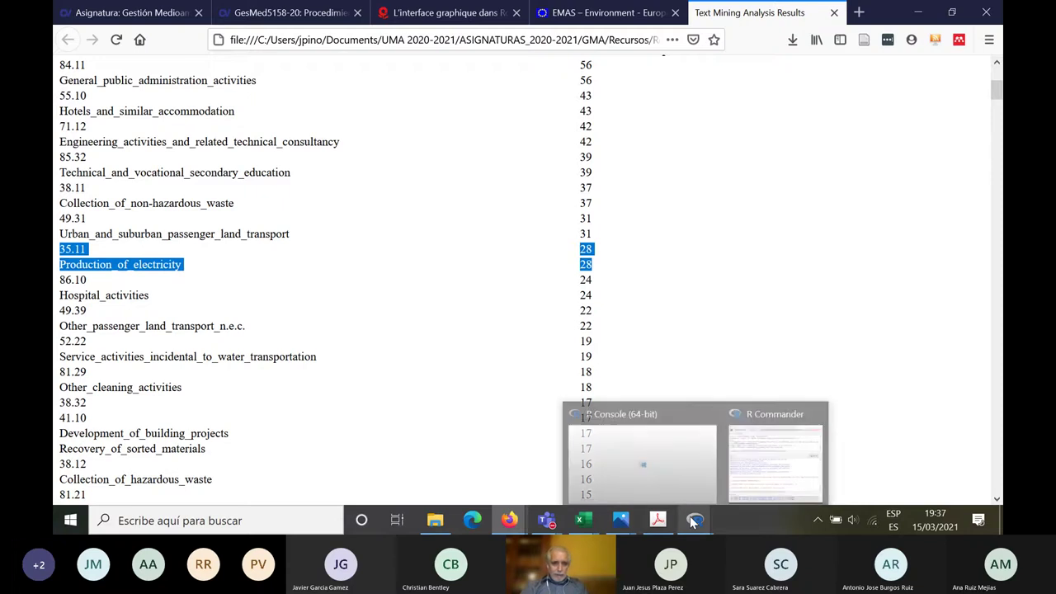
{"action": "left_click", "coordinate": [778, 468]}
{"action": "left_click", "coordinate": [517, 32]}
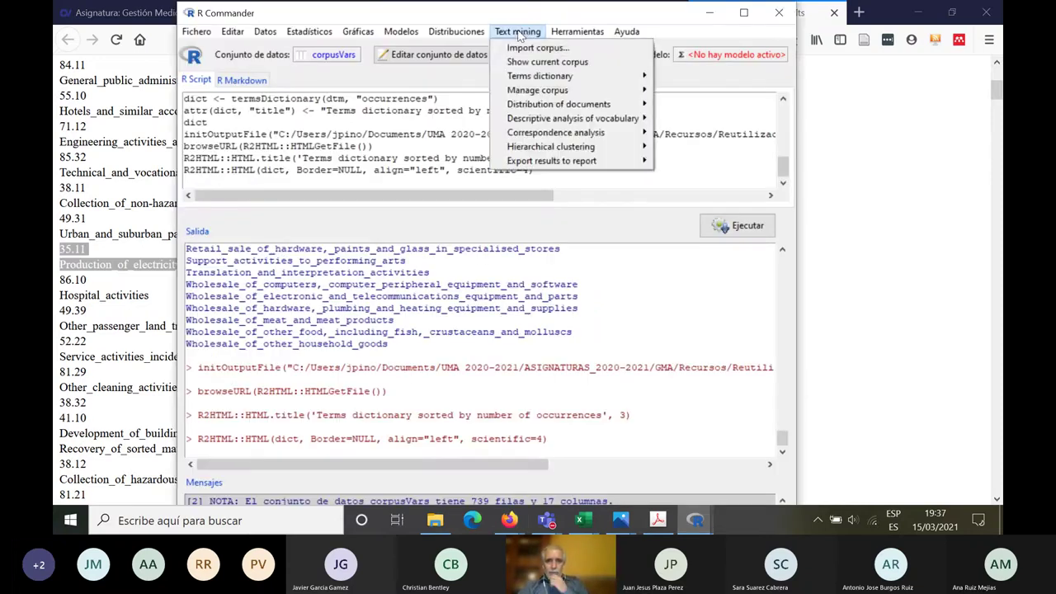
{"action": "mouse_move", "coordinate": [518, 90]}
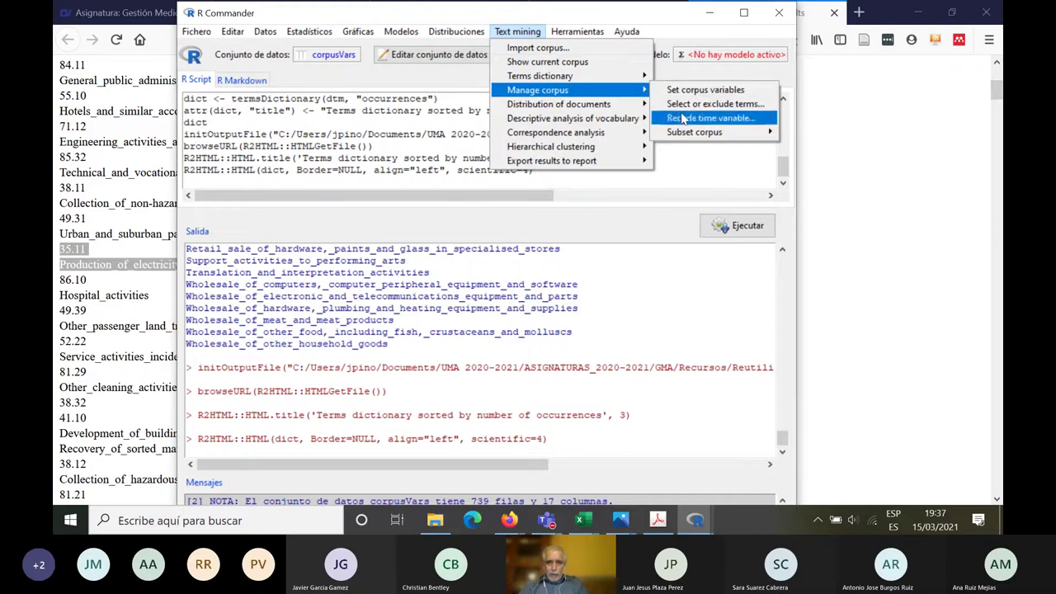
{"action": "mouse_move", "coordinate": [683, 137]}
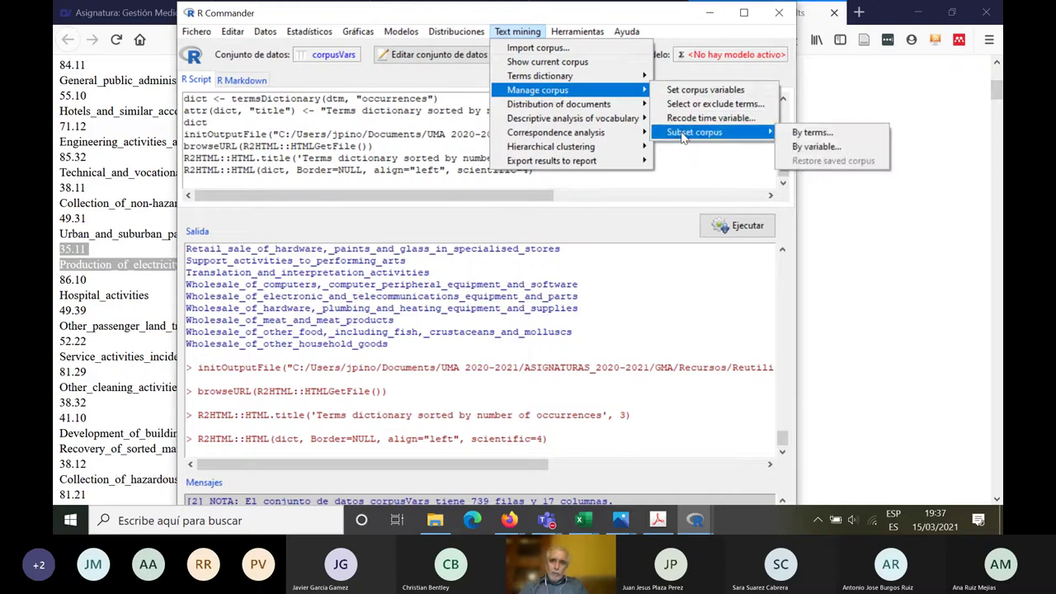
{"action": "left_click", "coordinate": [813, 133]}
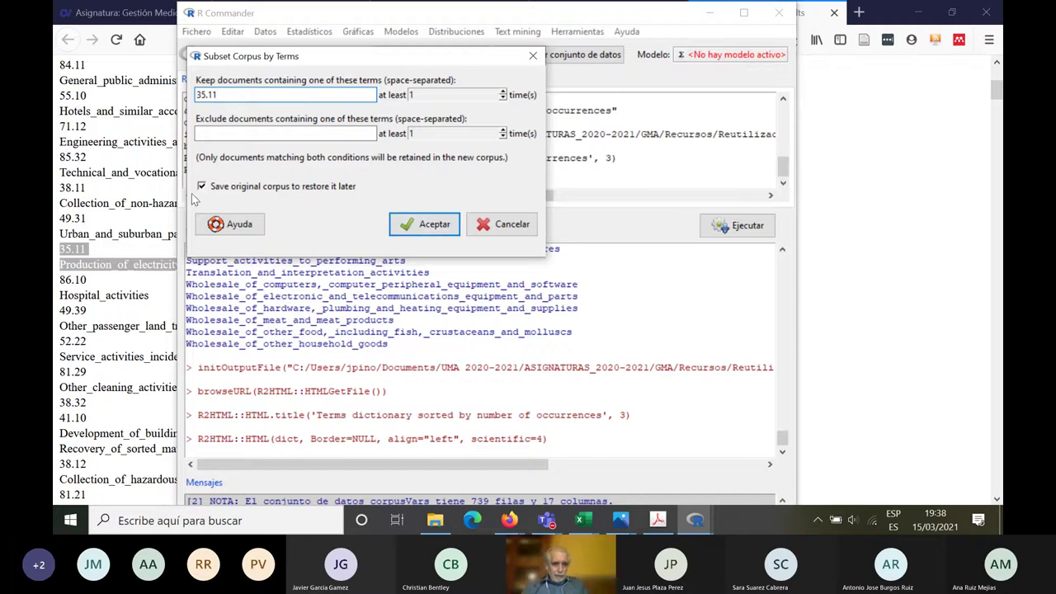
{"action": "left_click", "coordinate": [413, 223]}
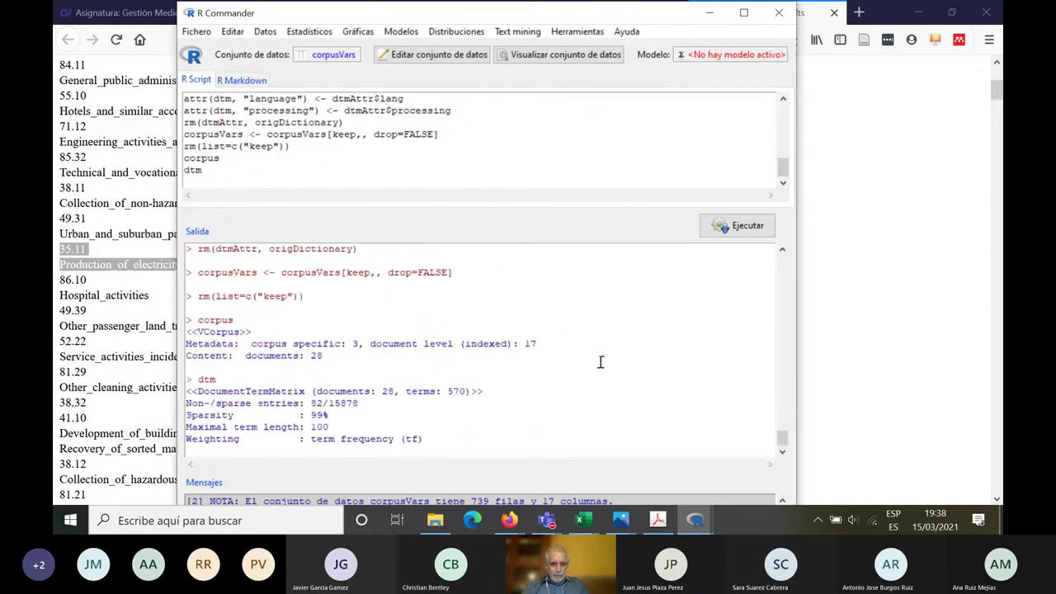
{"action": "left_click_drag", "start_coordinate": [189, 391], "coordinate": [80, 339]}
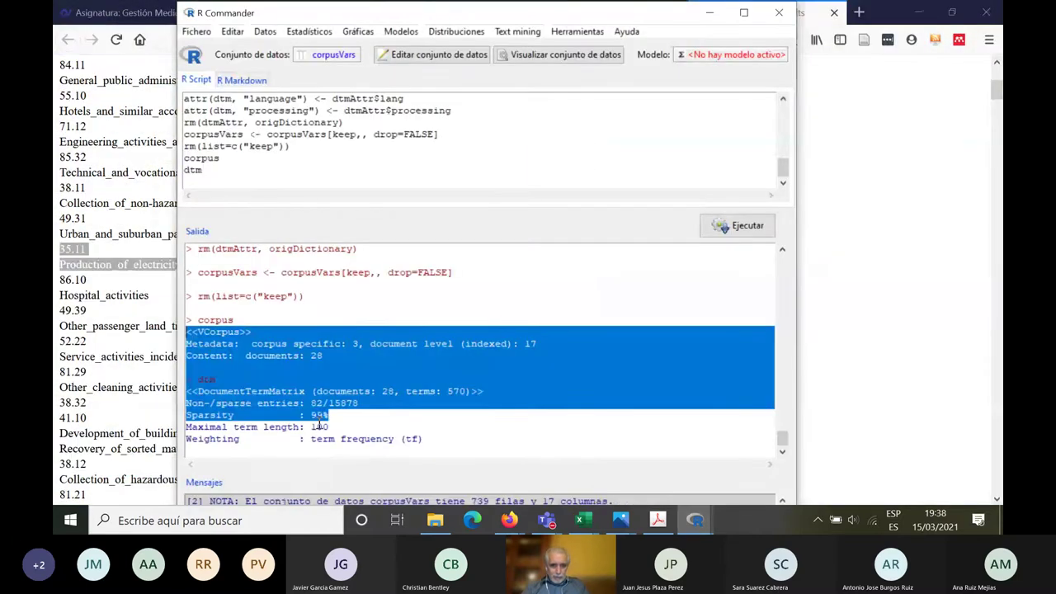
{"action": "left_click", "coordinate": [319, 423]}
{"action": "left_click_drag", "start_coordinate": [198, 391], "coordinate": [448, 391]}
{"action": "left_click", "coordinate": [446, 392]}
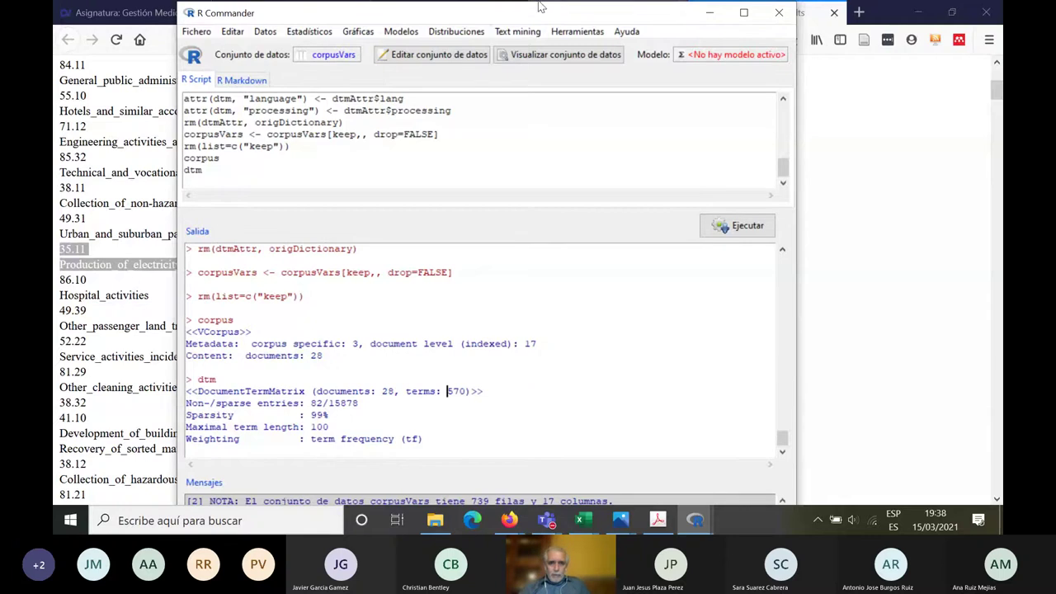
- Set up a one-way table of Registration_Region measured in percent, with a plot drawn as vertical bars
{"action": "left_click", "coordinate": [517, 33]}
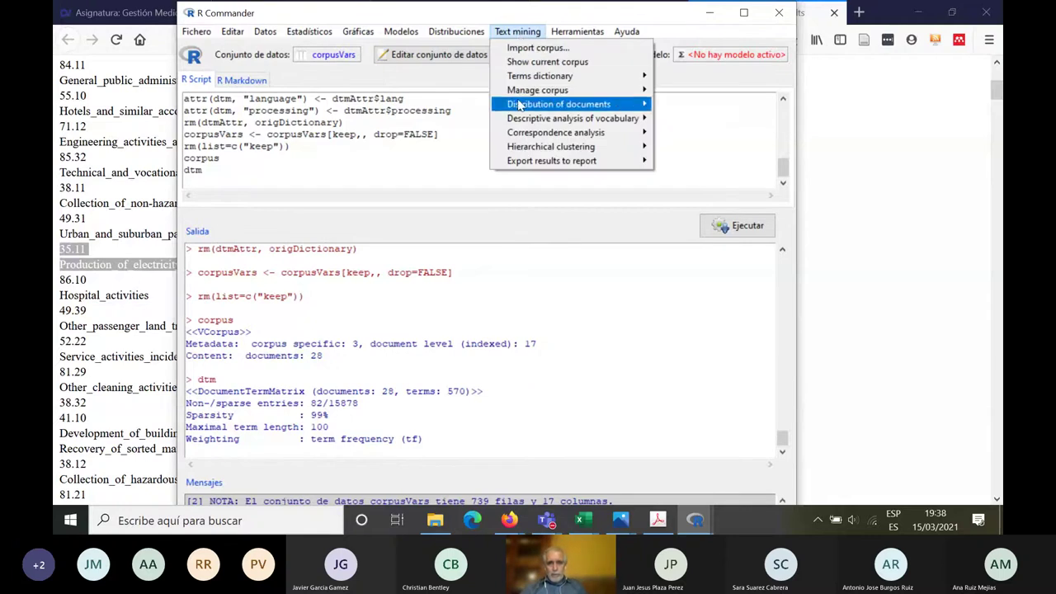
{"action": "mouse_move", "coordinate": [520, 111]}
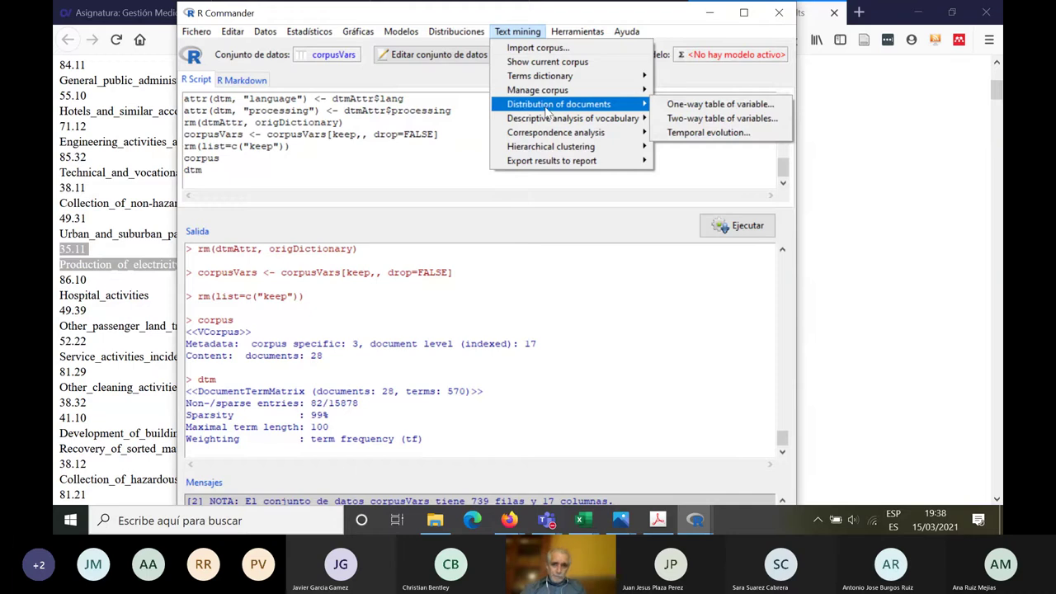
{"action": "left_click", "coordinate": [683, 105]}
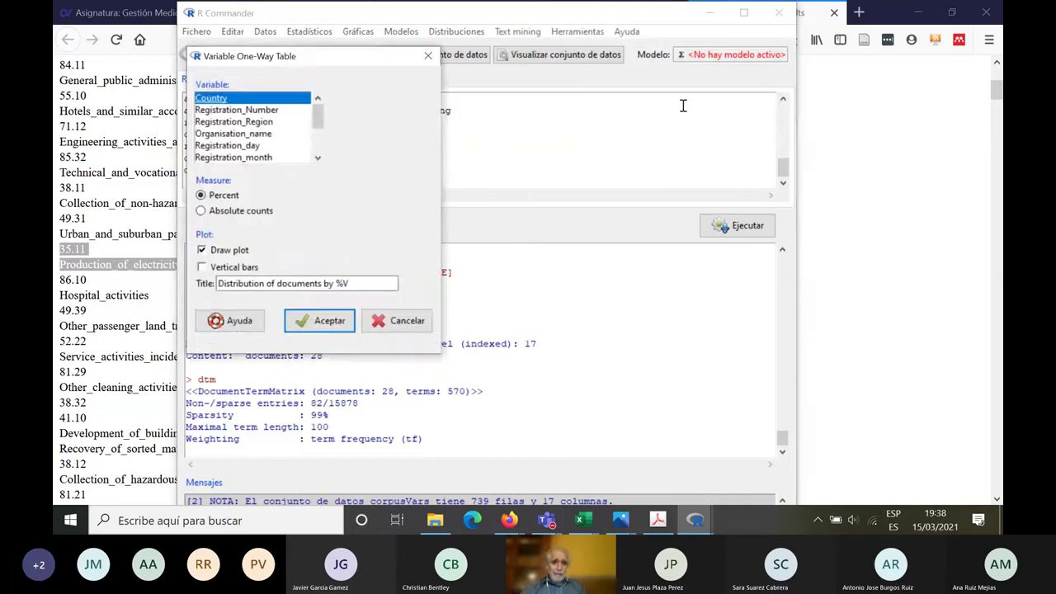
{"action": "left_click", "coordinate": [261, 122]}
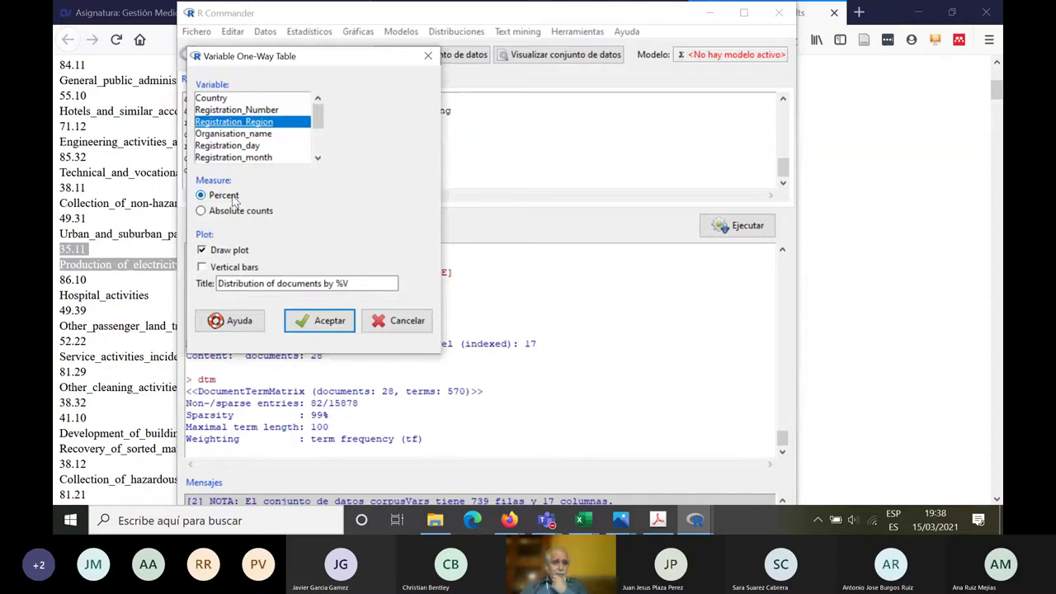
{"action": "left_click", "coordinate": [203, 213]}
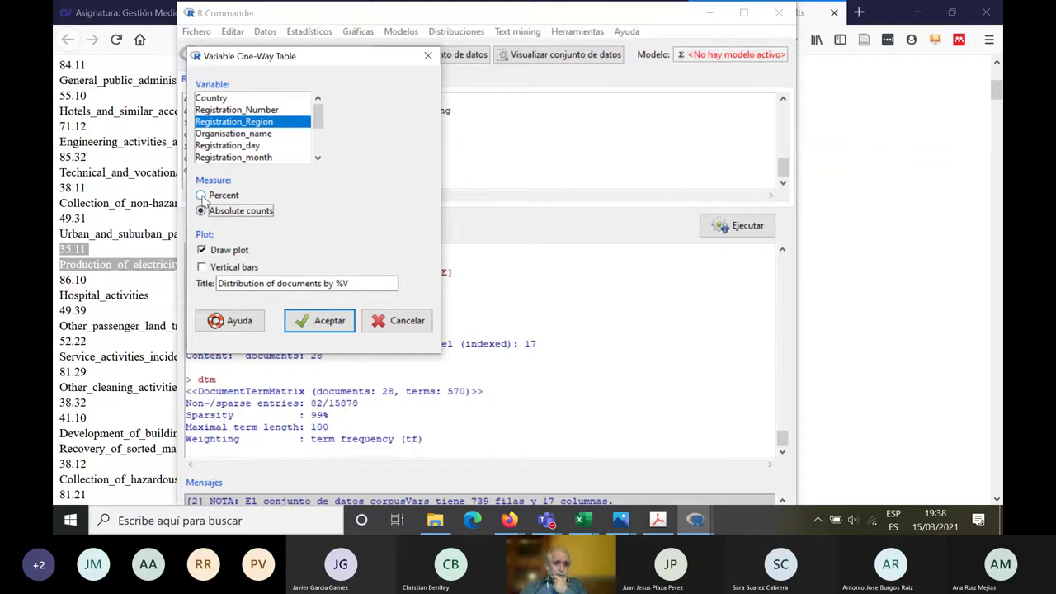
{"action": "left_click", "coordinate": [202, 196]}
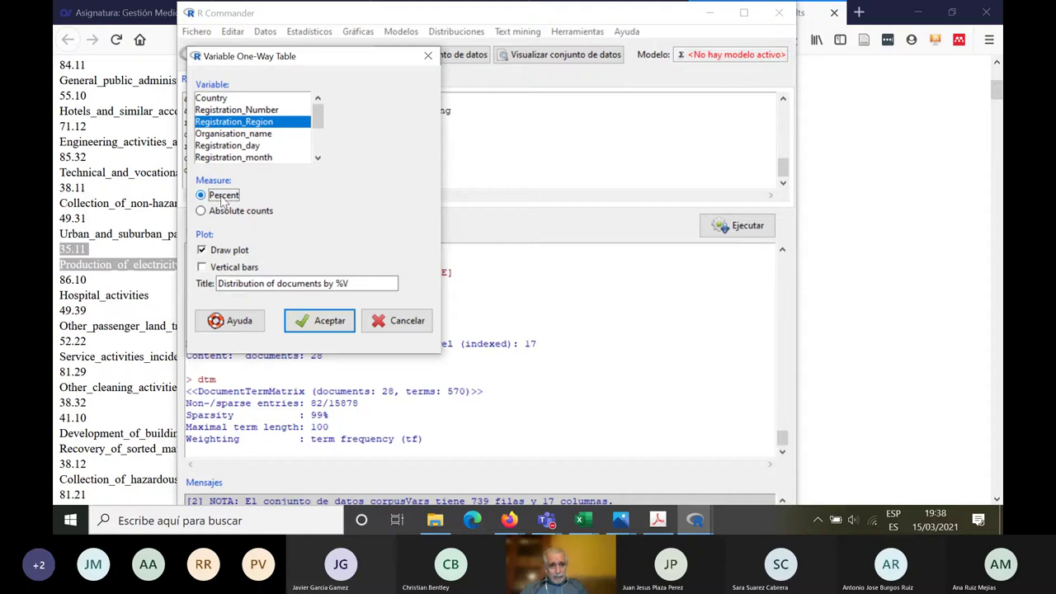
{"action": "left_click", "coordinate": [202, 268]}
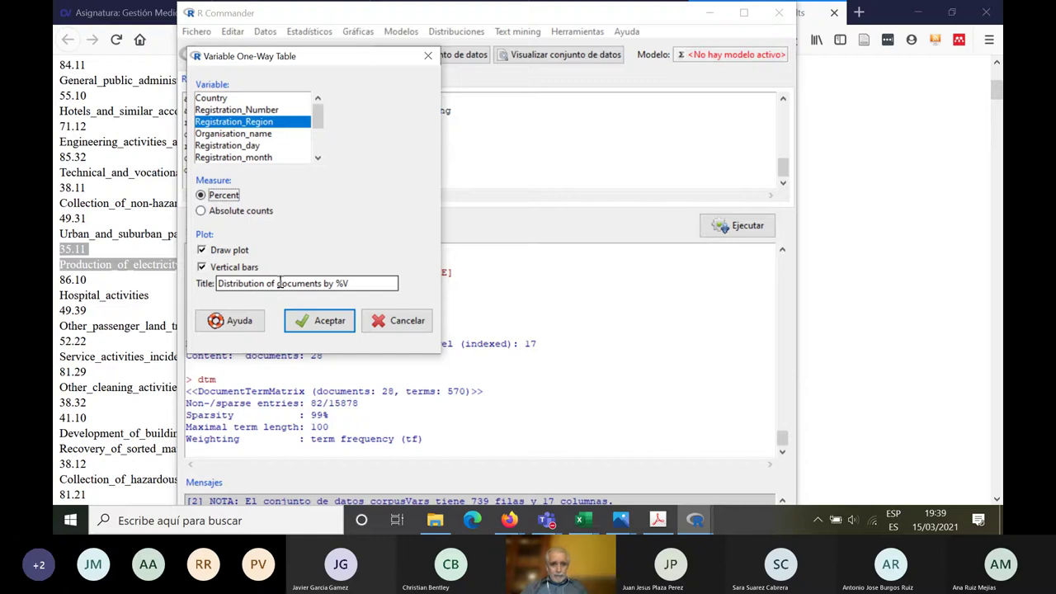
- Title the plot "Distribution of EMAS (35.11) by Region" and generate the one-way table and bar chart
{"action": "left_click_drag", "start_coordinate": [277, 283], "coordinate": [323, 283]}
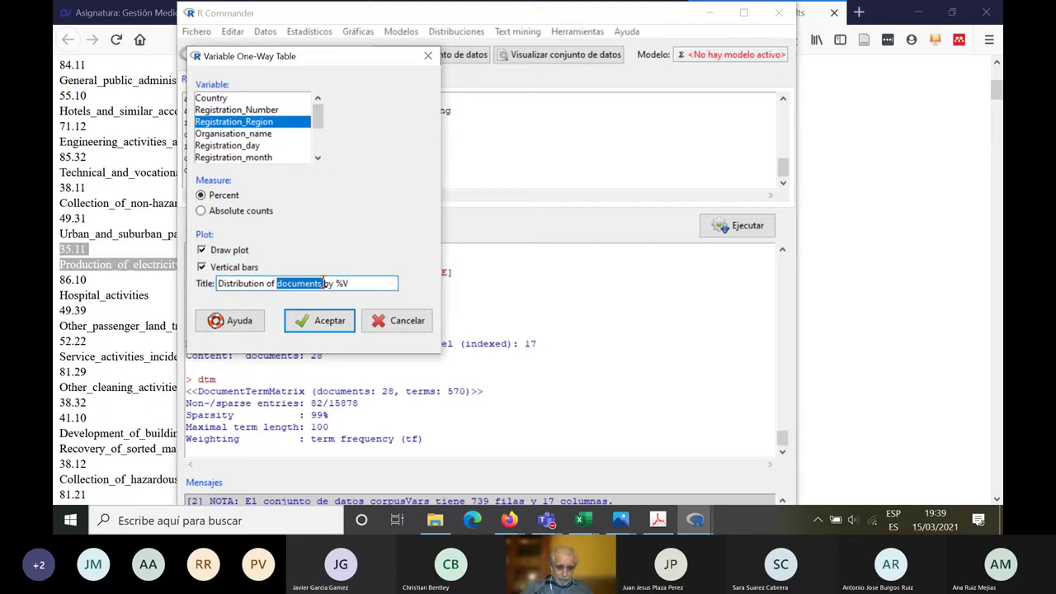
{"action": "type", "text": "EMAS"}
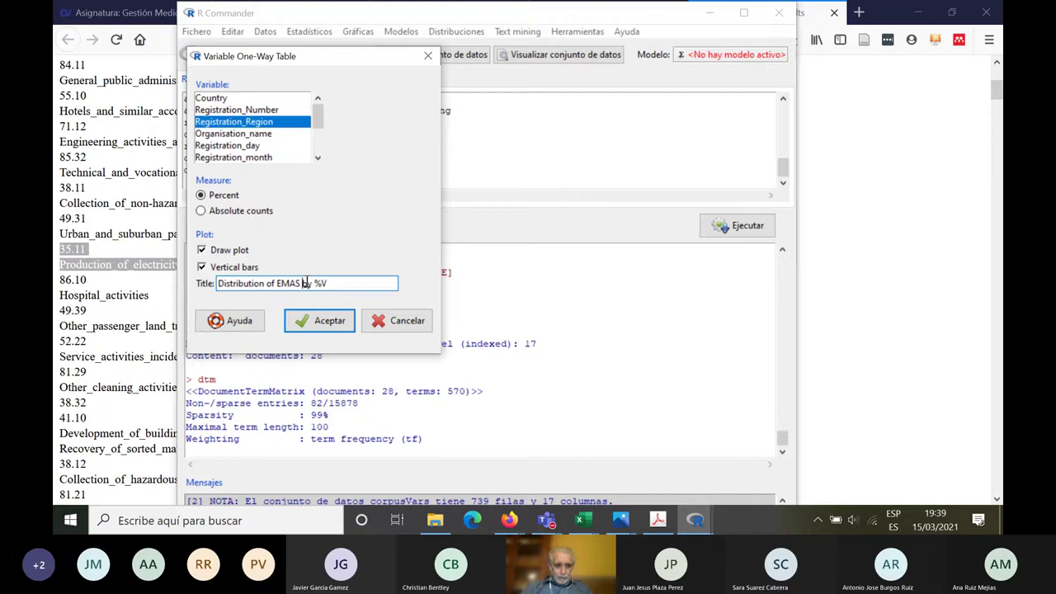
{"action": "left_click", "coordinate": [302, 283]}
{"action": "type", "text": "("}
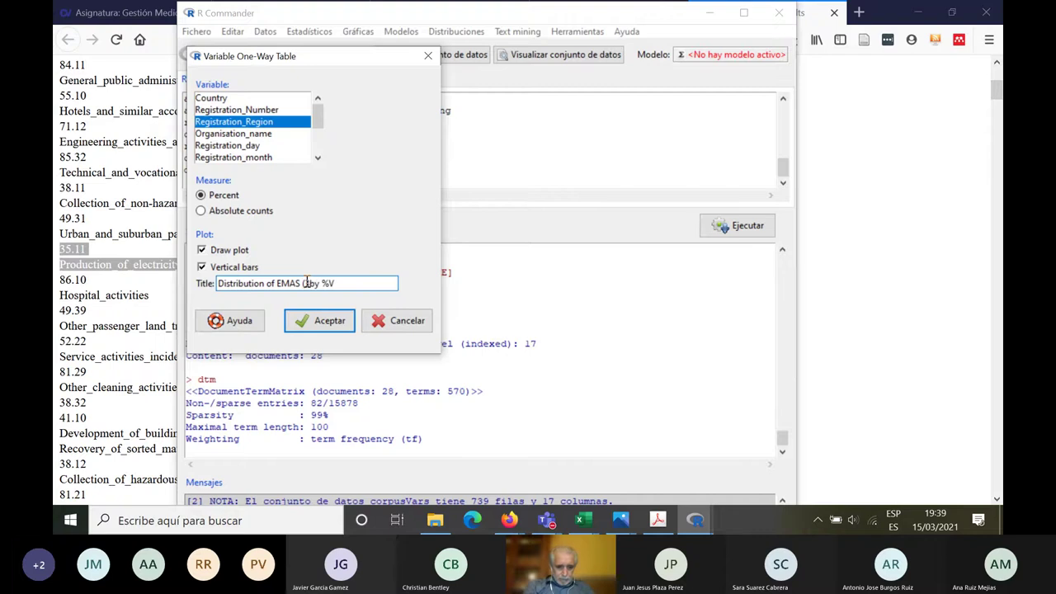
{"action": "type", "text": "2"}
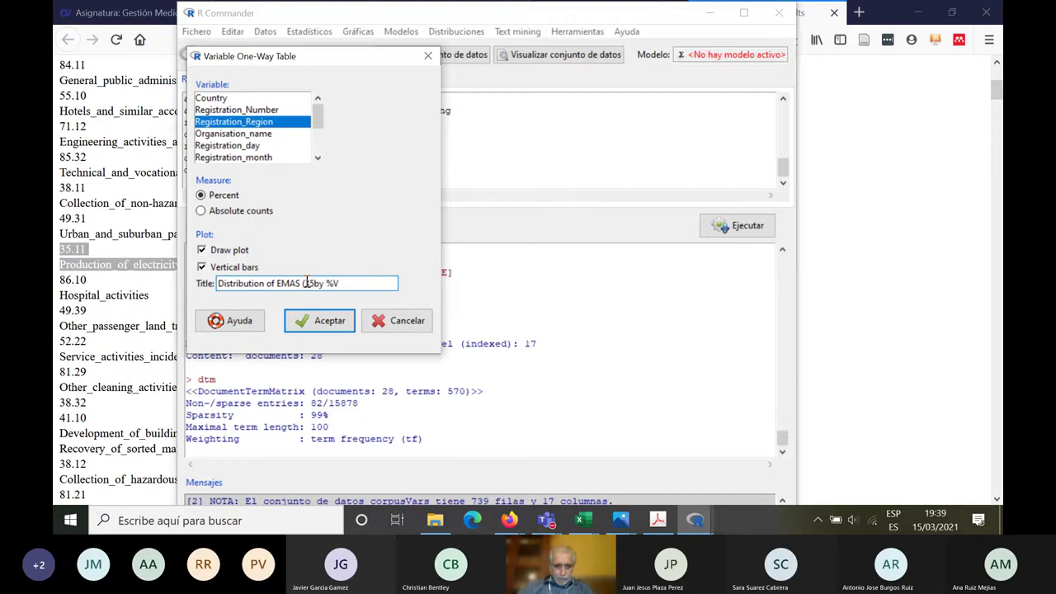
{"action": "type", "text": "5.1"}
{"action": "type", "text": "1)"}
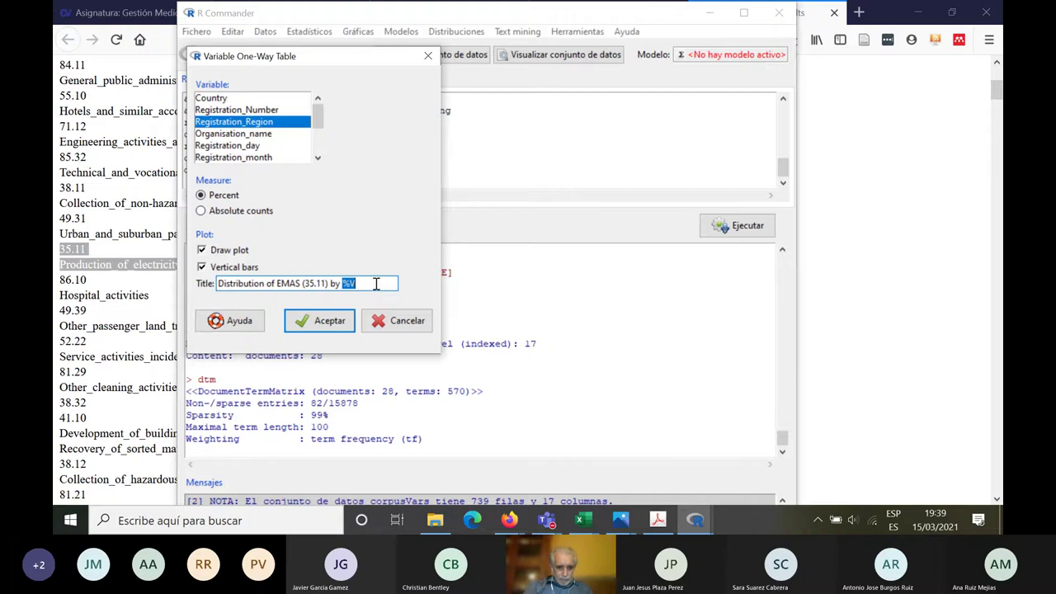
{"action": "type", "text": "Region"}
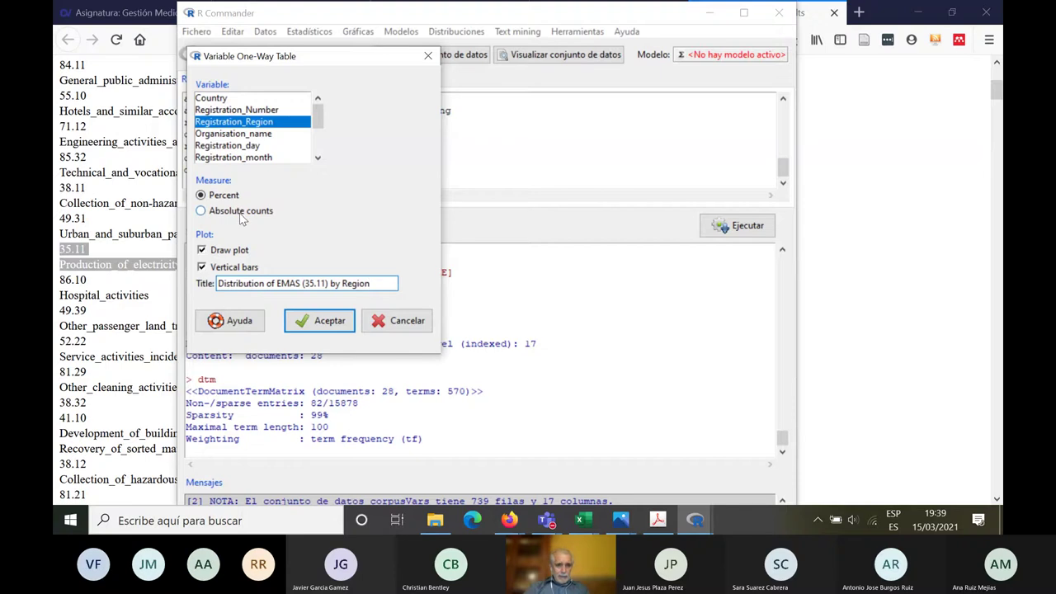
{"action": "left_click", "coordinate": [319, 323]}
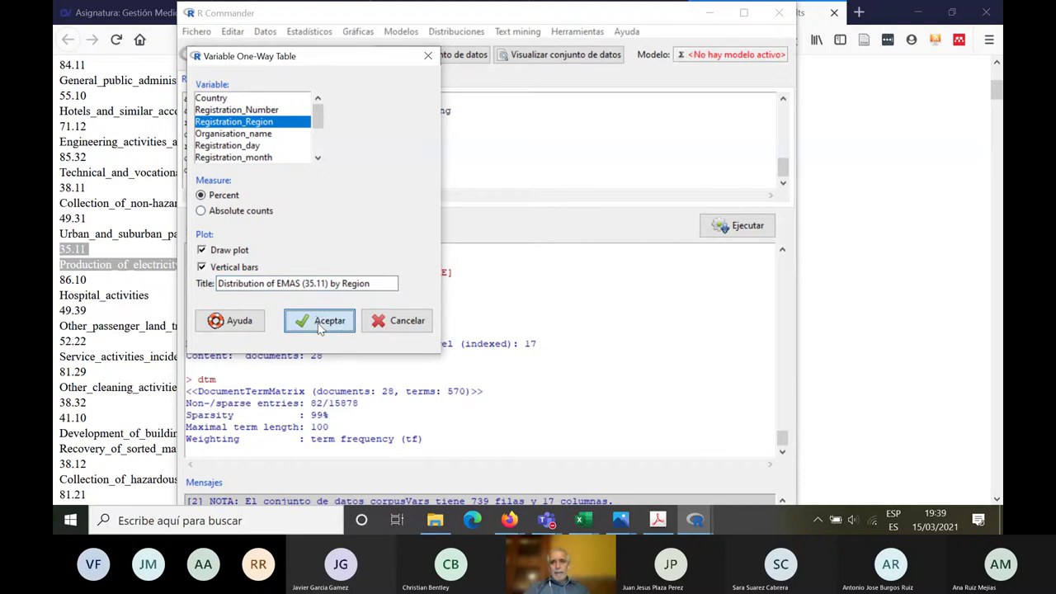
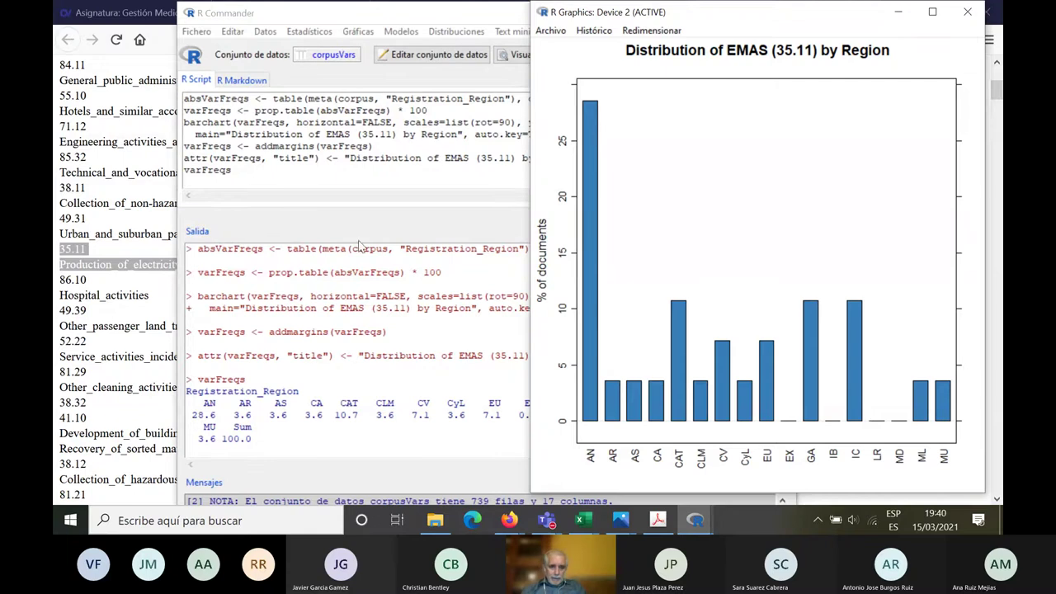
- In R Commander, set up a one-way table of Registration_Region measured in absolute counts, with a plot drawn as vertical bars
{"action": "left_click", "coordinate": [417, 226]}
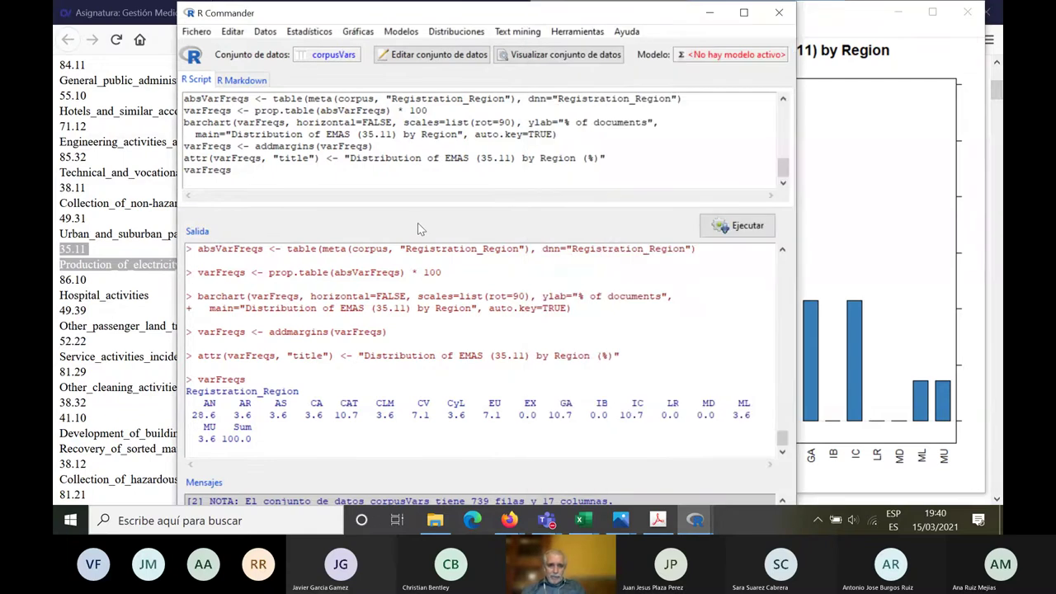
{"action": "left_click", "coordinate": [520, 33]}
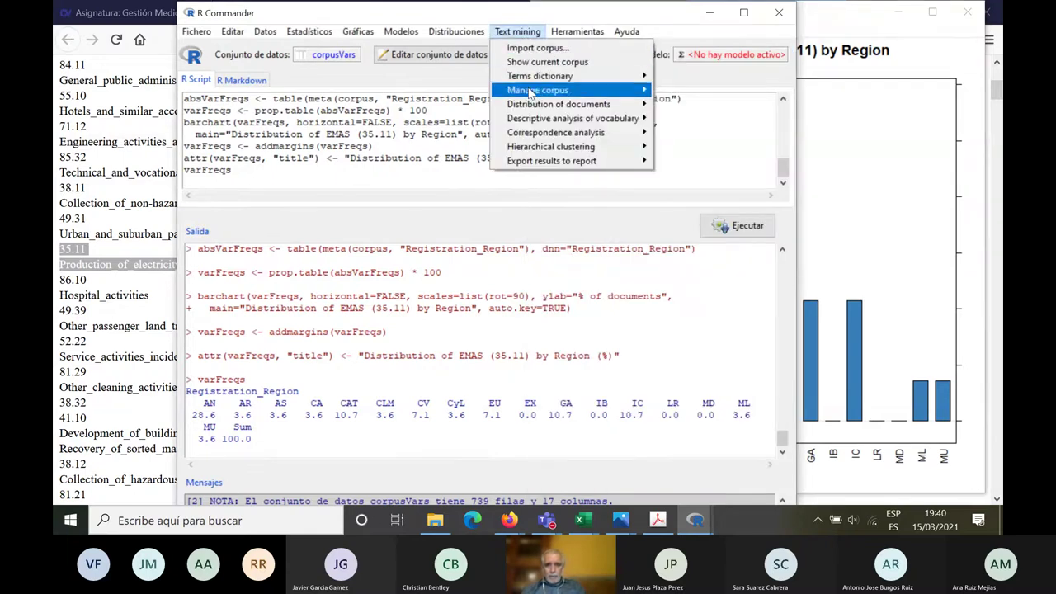
{"action": "mouse_move", "coordinate": [532, 106]}
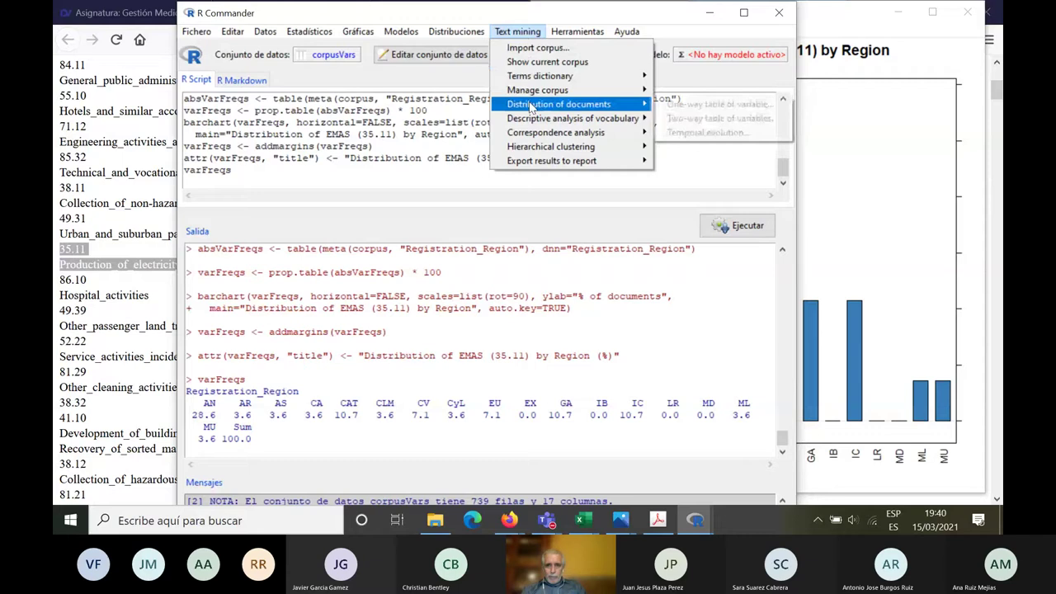
{"action": "left_click", "coordinate": [694, 105]}
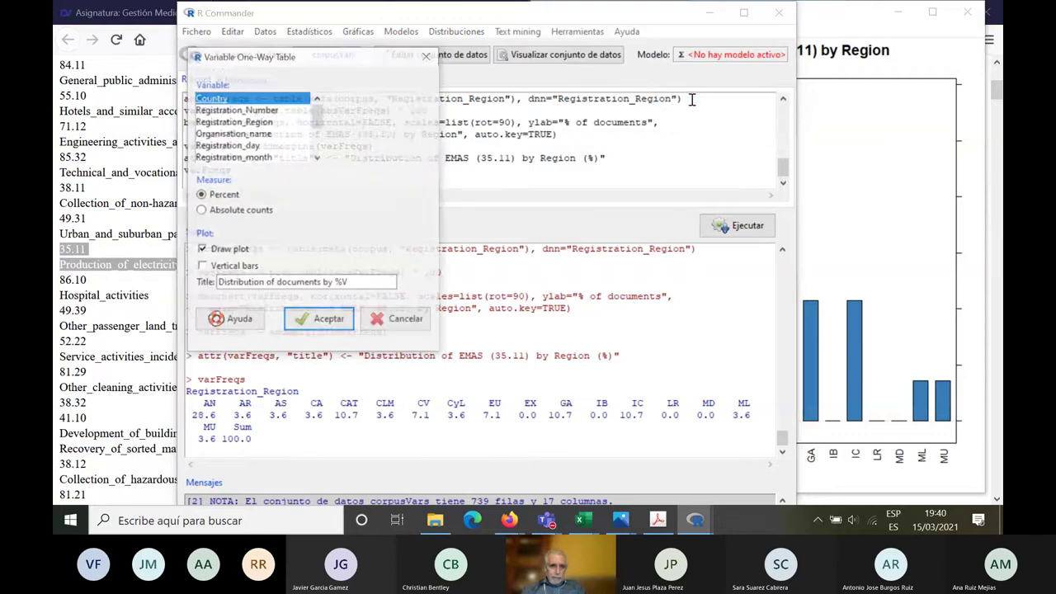
{"action": "left_click", "coordinate": [276, 124]}
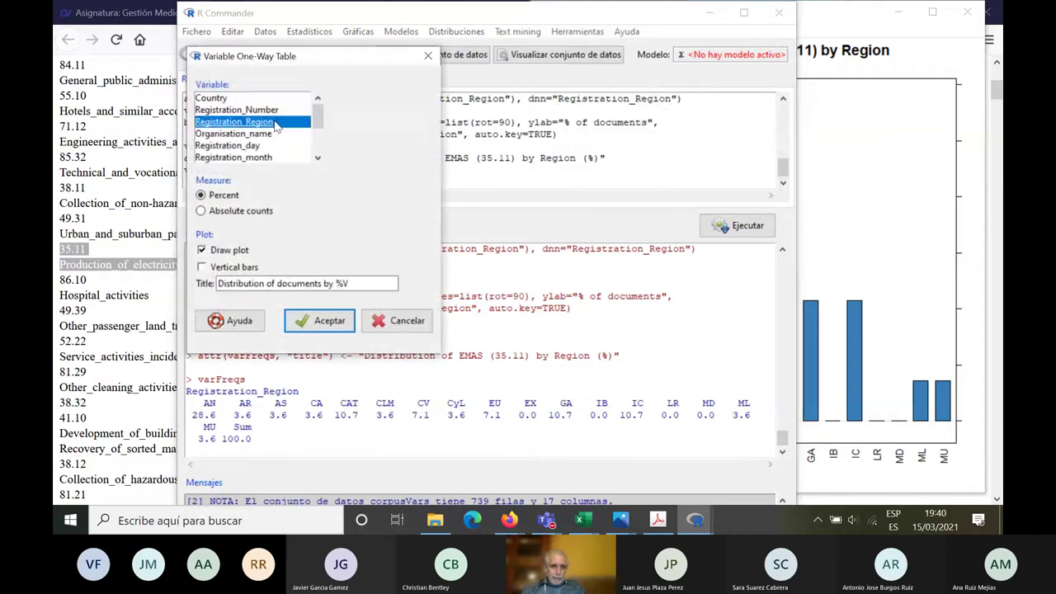
{"action": "left_click", "coordinate": [201, 212]}
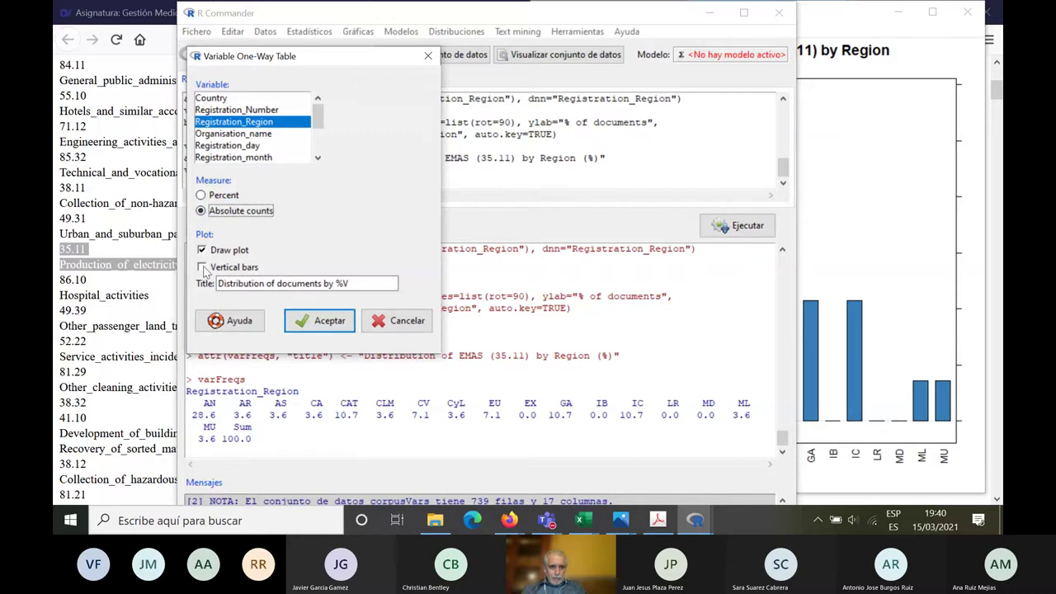
{"action": "left_click", "coordinate": [203, 267]}
- Title the plot "Distribution of EMAS (35.11) by Region", generate the absolute-count table and chart, and bring the R Graphics chart into view
{"action": "left_click_drag", "start_coordinate": [278, 283], "coordinate": [405, 287]}
{"action": "type", "text": "E"}
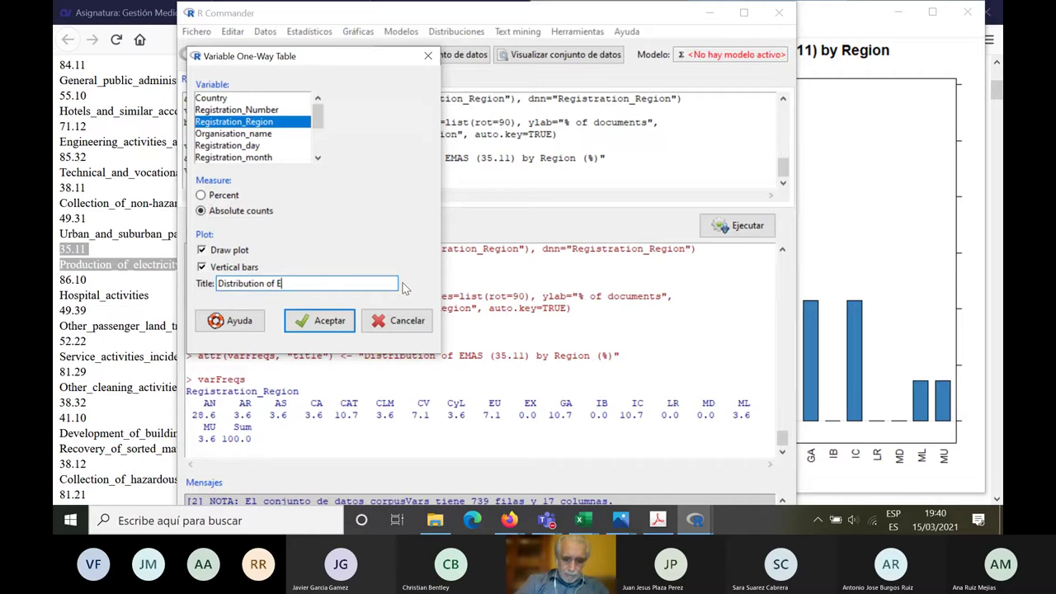
{"action": "type", "text": "MAS ("}
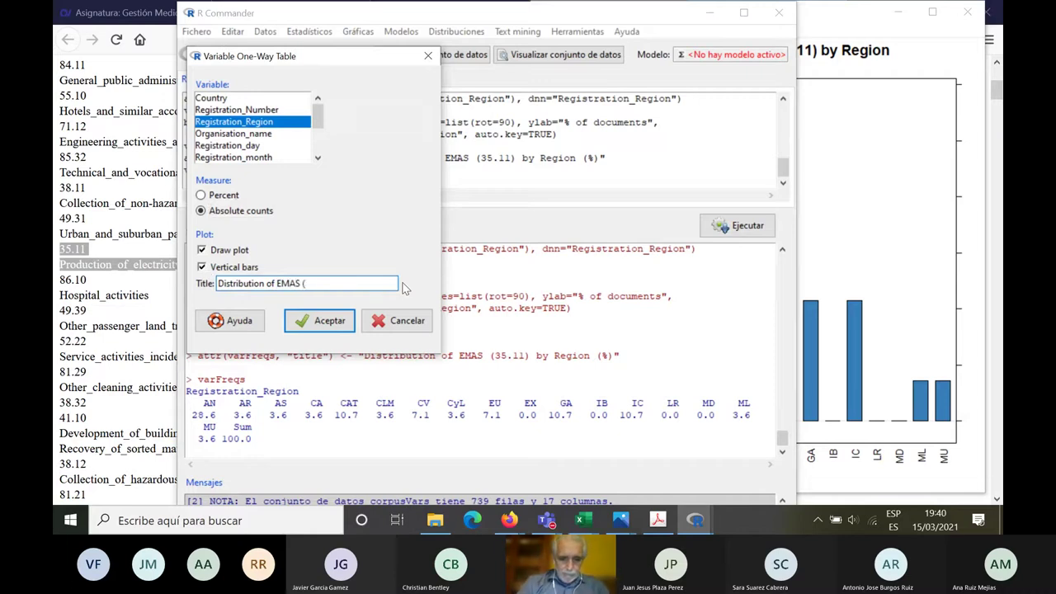
{"action": "type", "text": "35.11"}
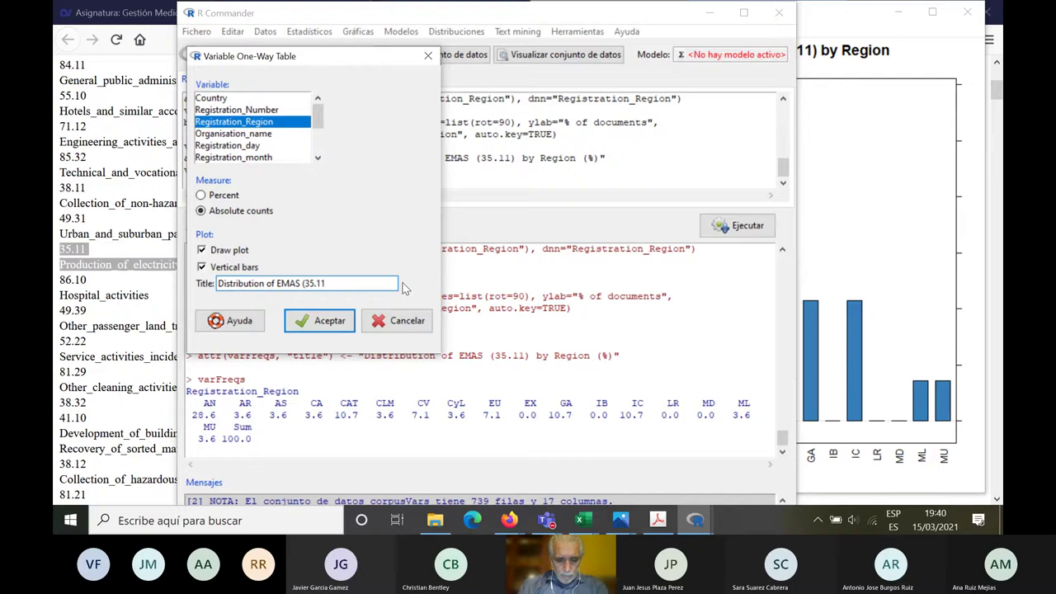
{"action": "type", "text": ")"}
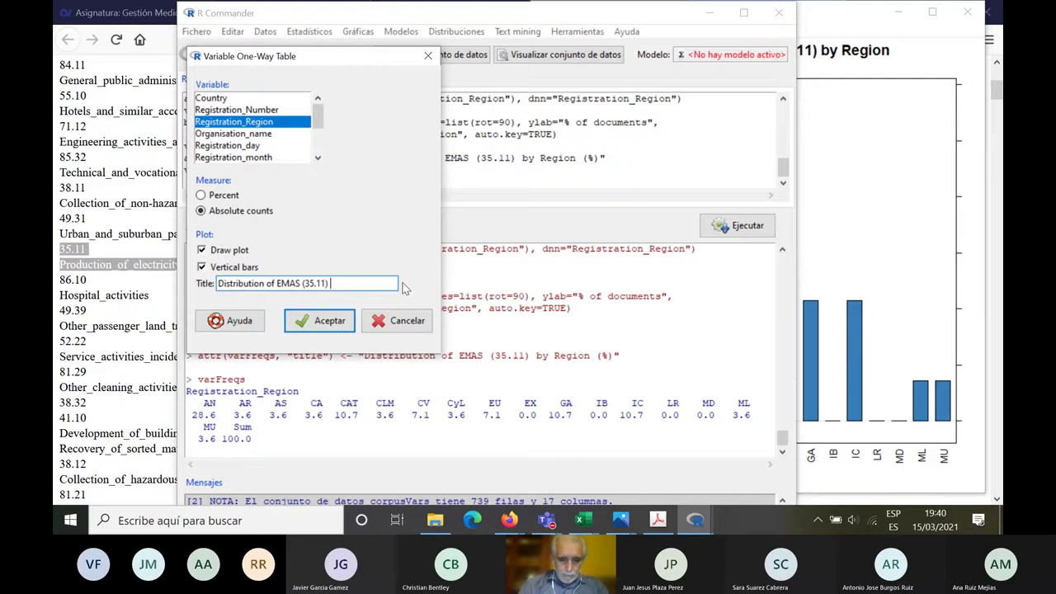
{"action": "type", "text": " by Region"}
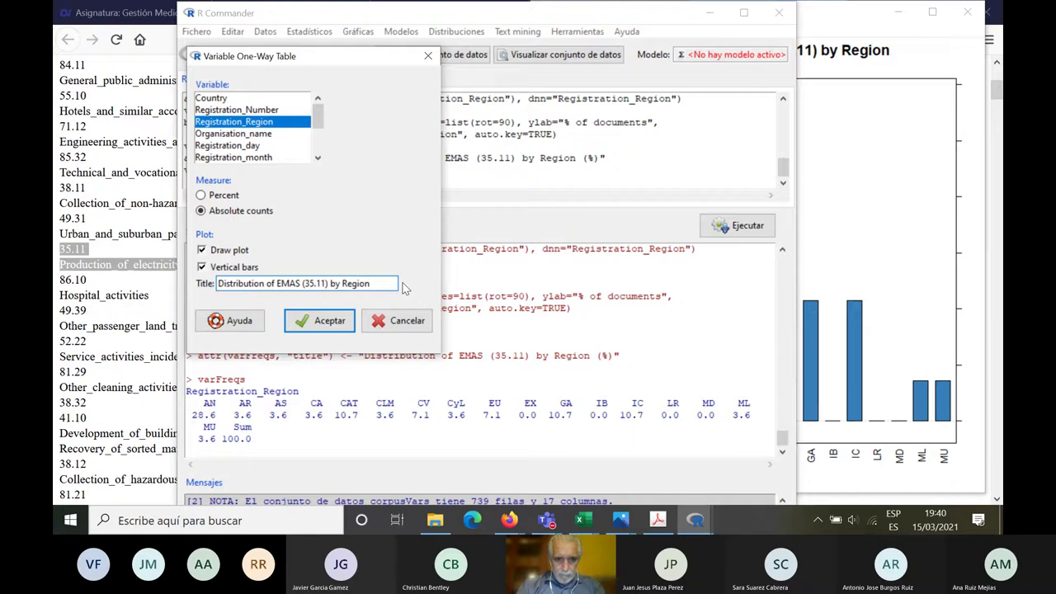
{"action": "left_click", "coordinate": [321, 322]}
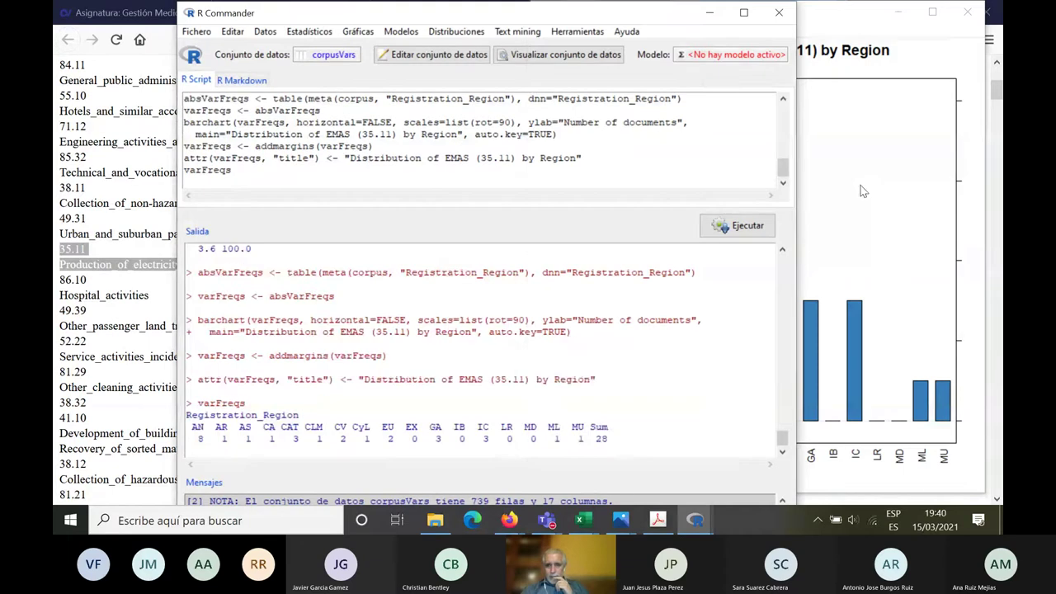
{"action": "left_click", "coordinate": [861, 191]}
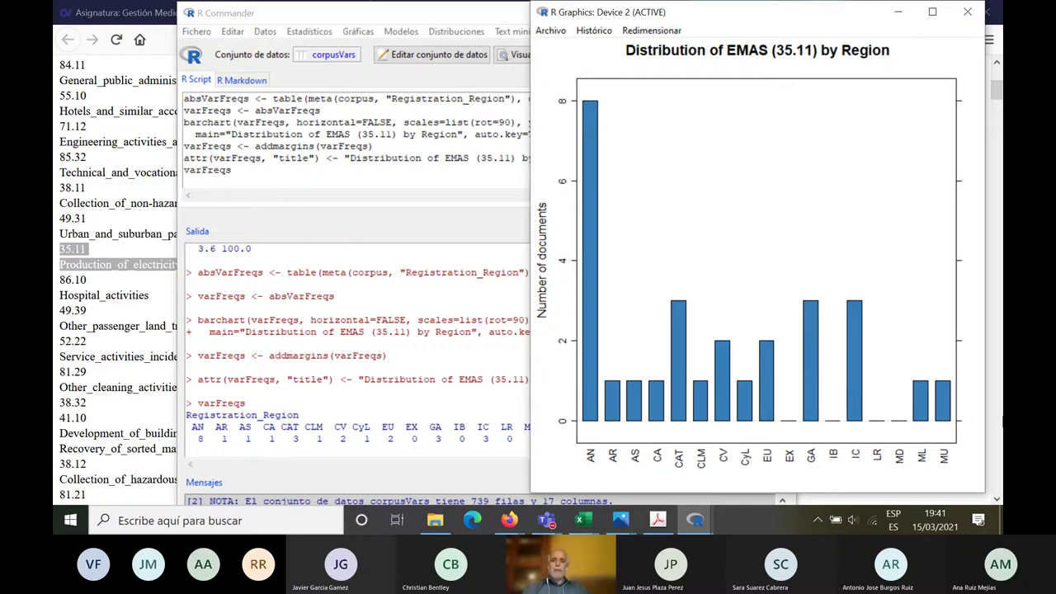
- Save the chart as a 100% quality JPEG named "EMAS - Production of electricity by region 15-03-2021" in the 08-03-2020 folder
{"action": "left_click", "coordinate": [554, 33]}
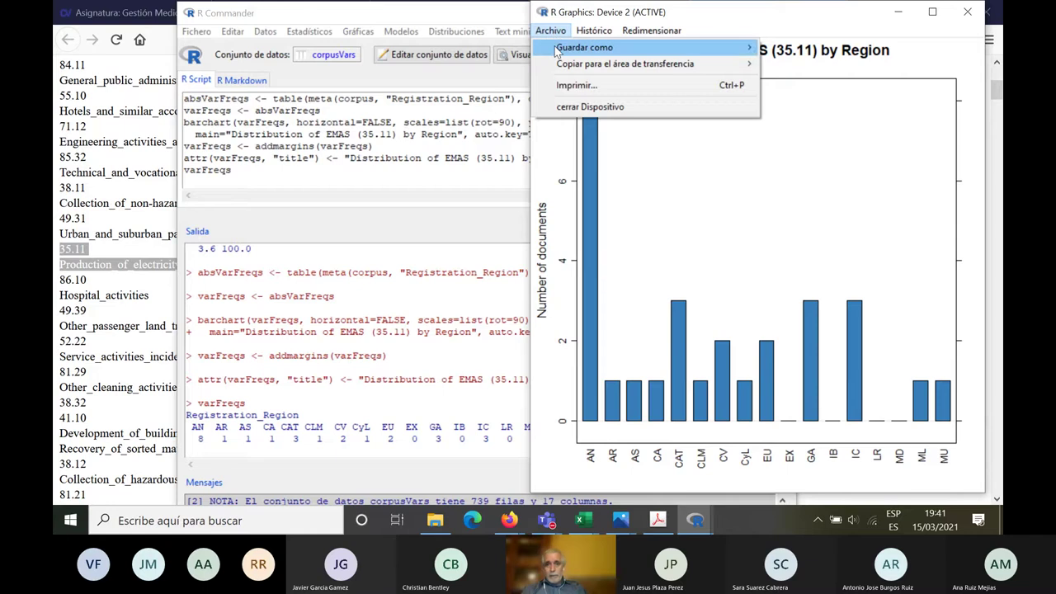
{"action": "mouse_move", "coordinate": [557, 51]}
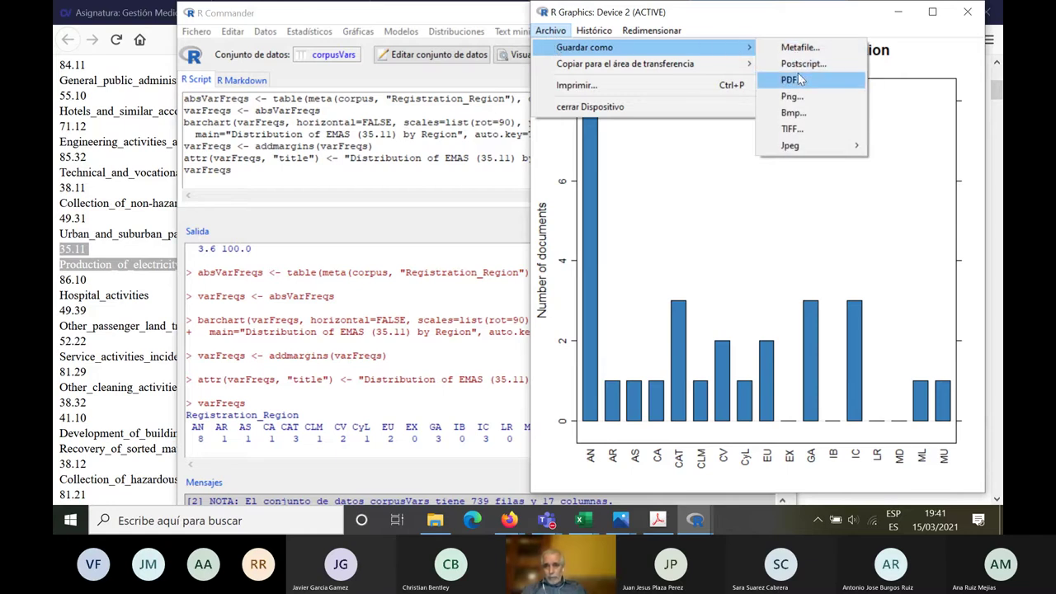
{"action": "mouse_move", "coordinate": [794, 150]}
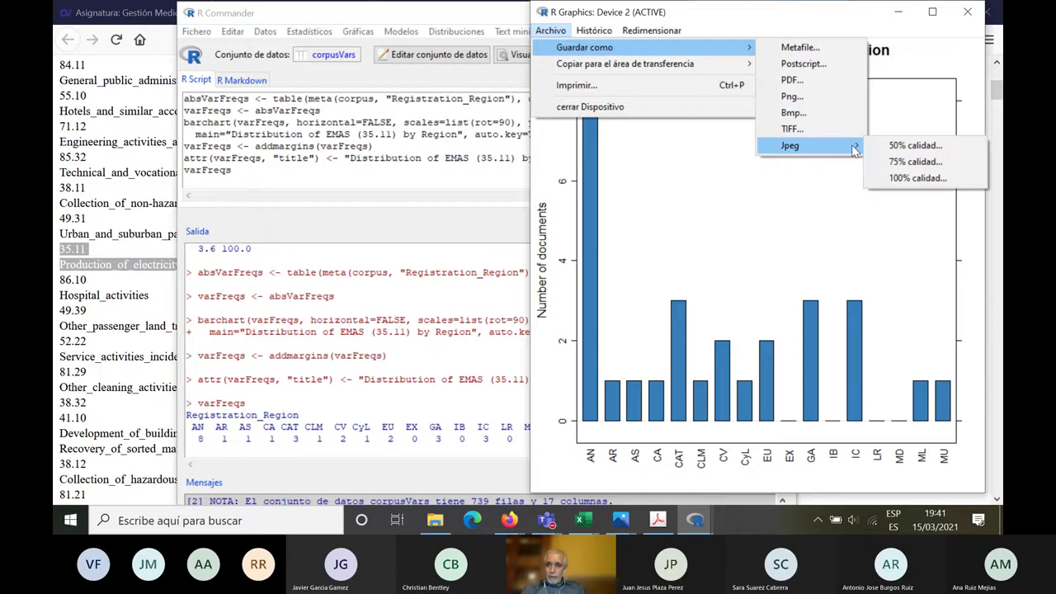
{"action": "left_click", "coordinate": [923, 180]}
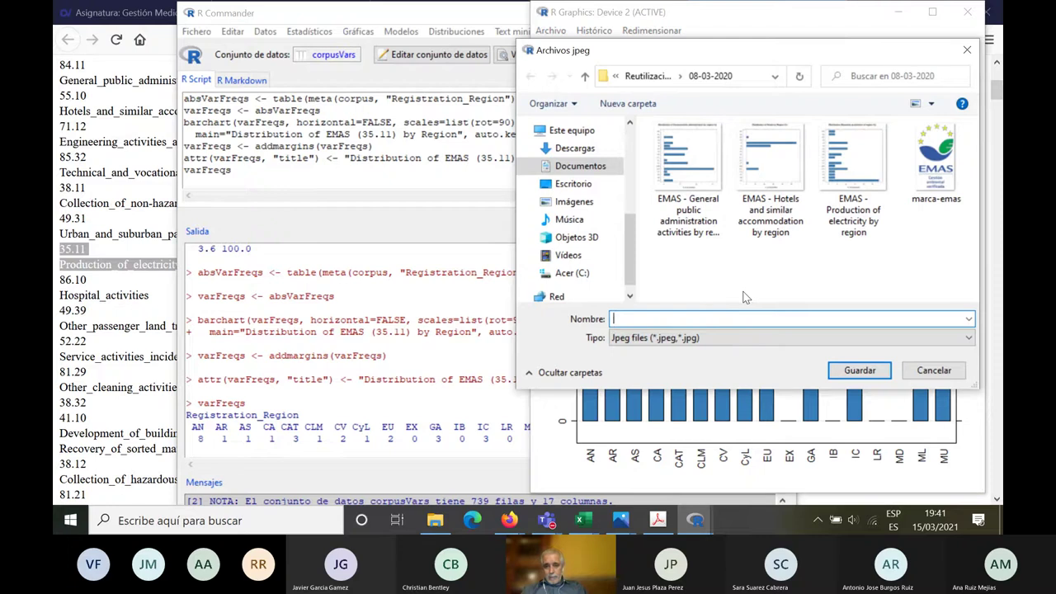
{"action": "left_click", "coordinate": [842, 232]}
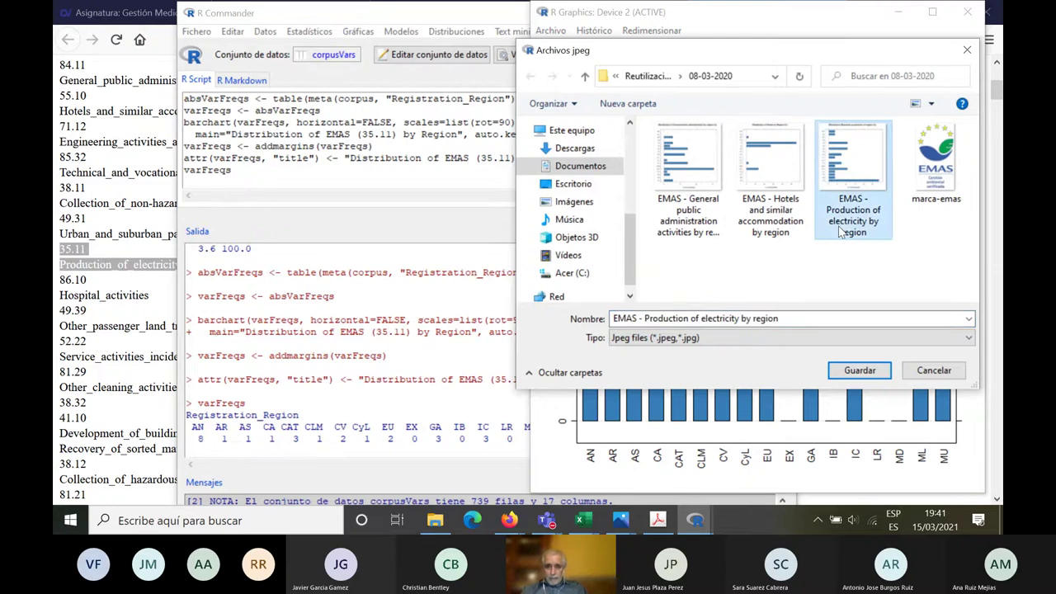
{"action": "left_click", "coordinate": [784, 319]}
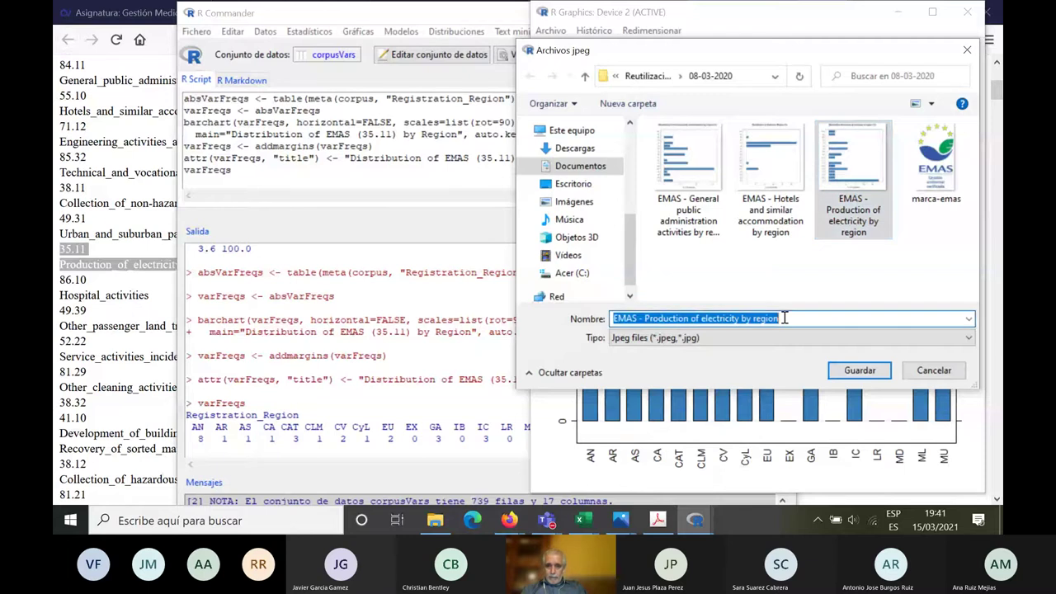
{"action": "left_click", "coordinate": [784, 319]}
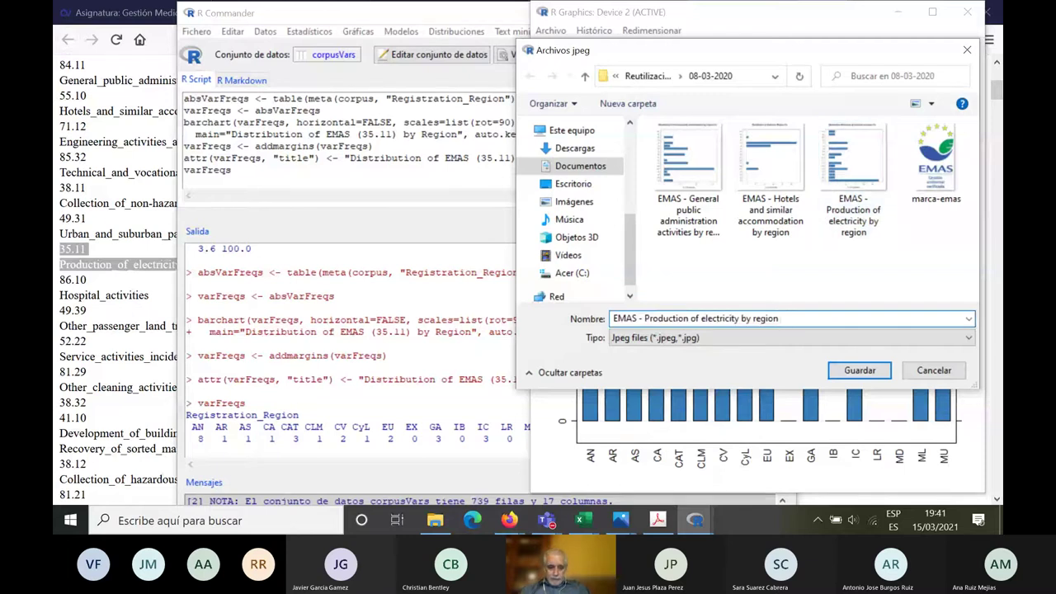
{"action": "type", "text": "1"}
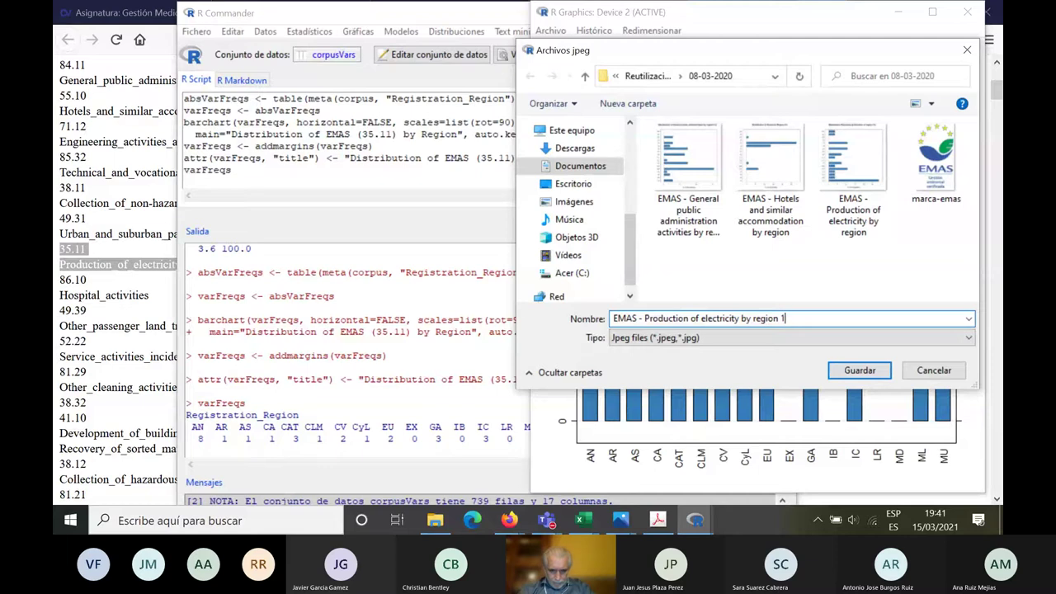
{"action": "type", "text": "5-03-"}
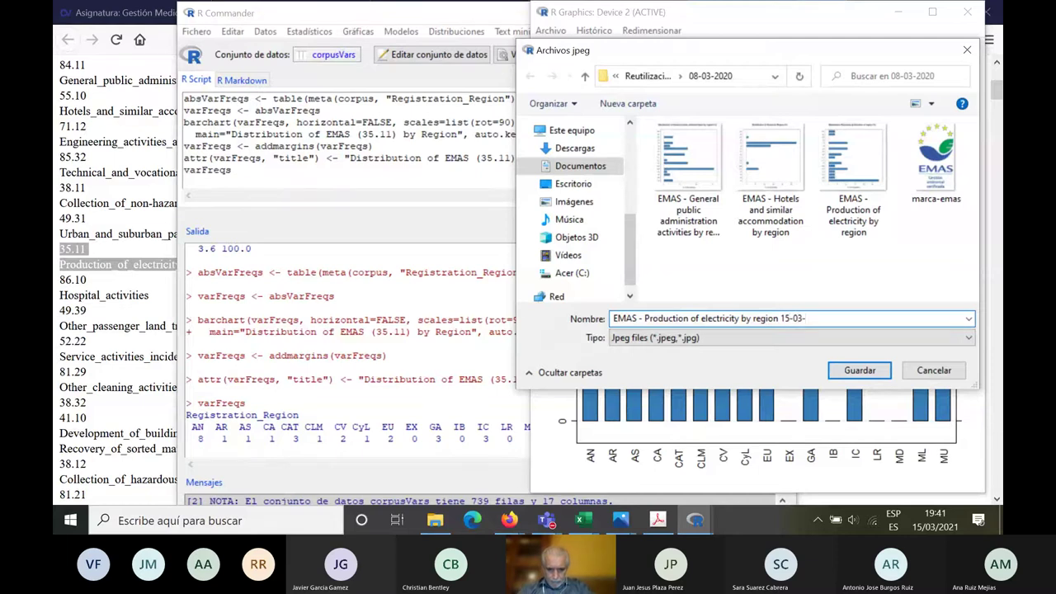
{"action": "type", "text": "2021"}
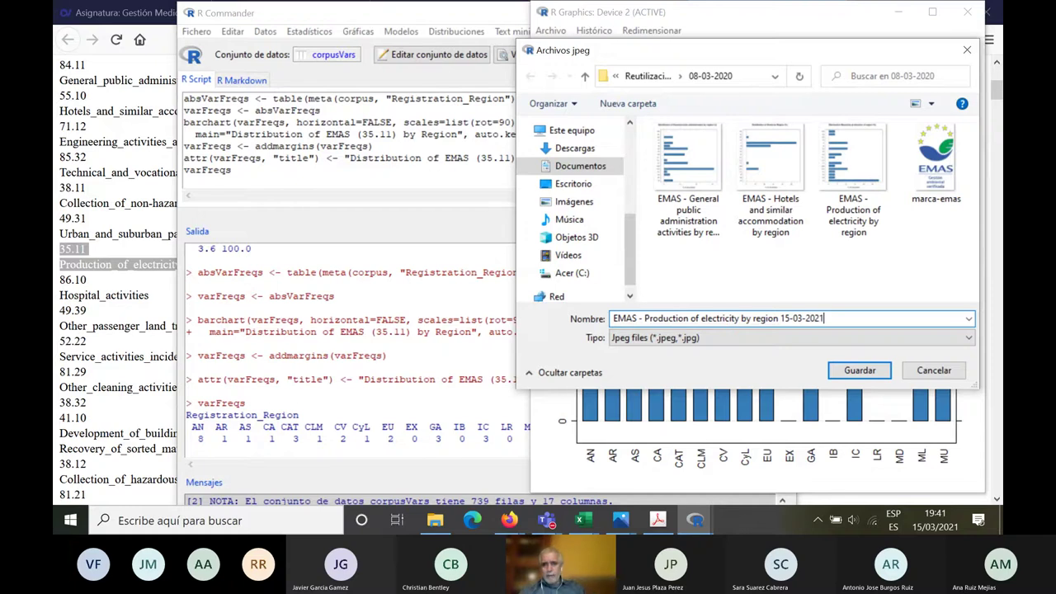
{"action": "left_click", "coordinate": [860, 370]}
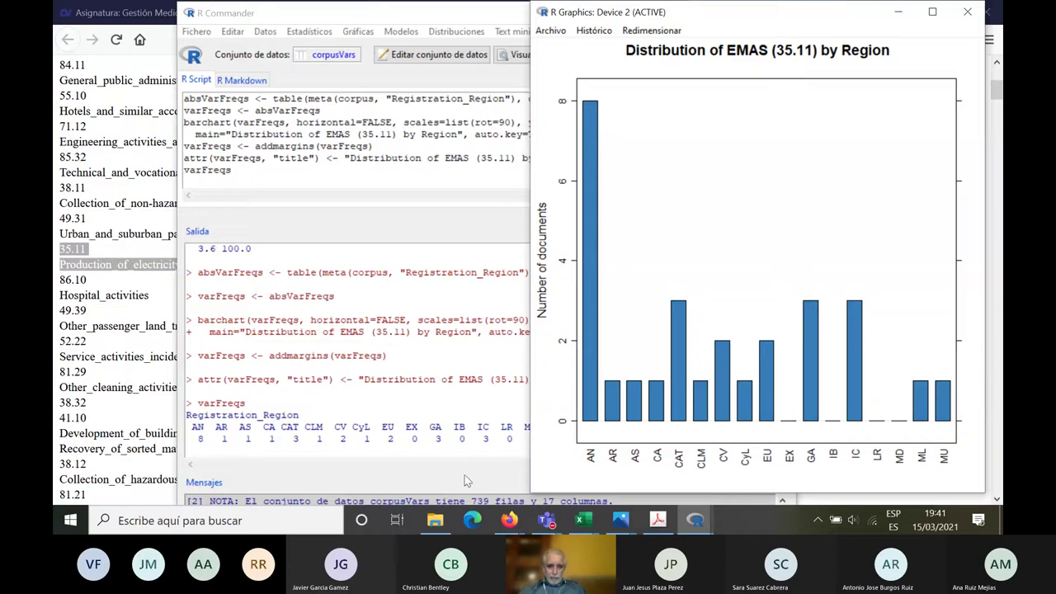
- In File Explorer, view the saved 15-03-2021 electricity chart image and check the occurrence listing files in the 08-03-2020 folder
{"action": "left_click", "coordinate": [435, 519]}
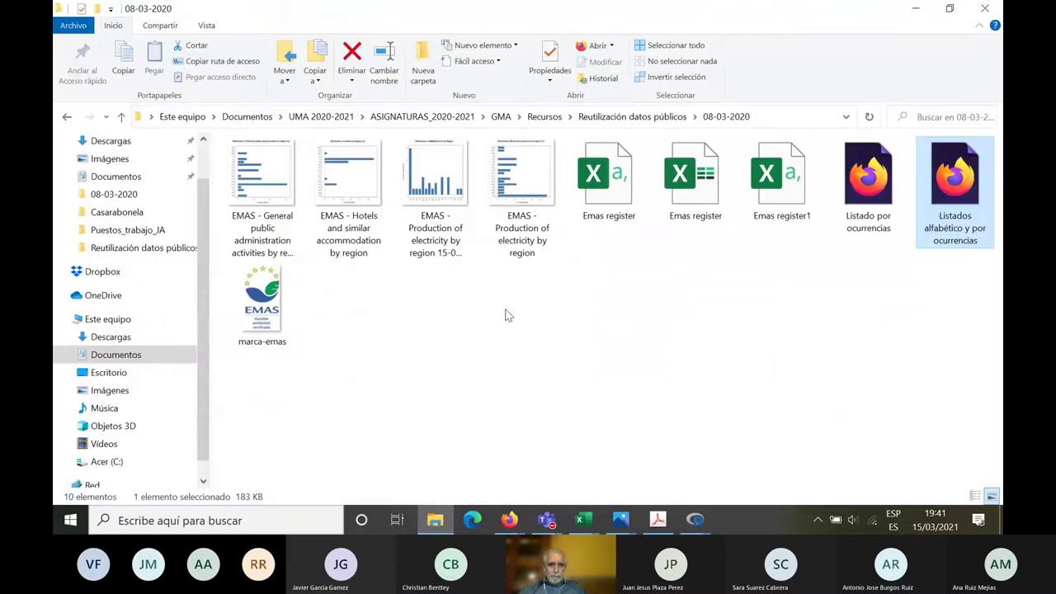
{"action": "left_click", "coordinate": [507, 315]}
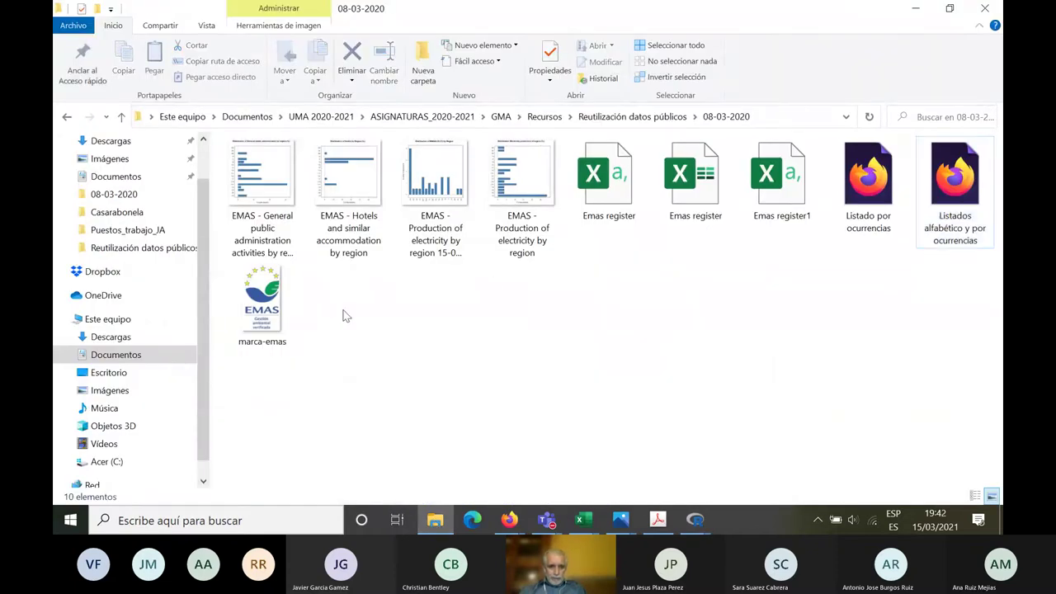
{"action": "left_click", "coordinate": [409, 226]}
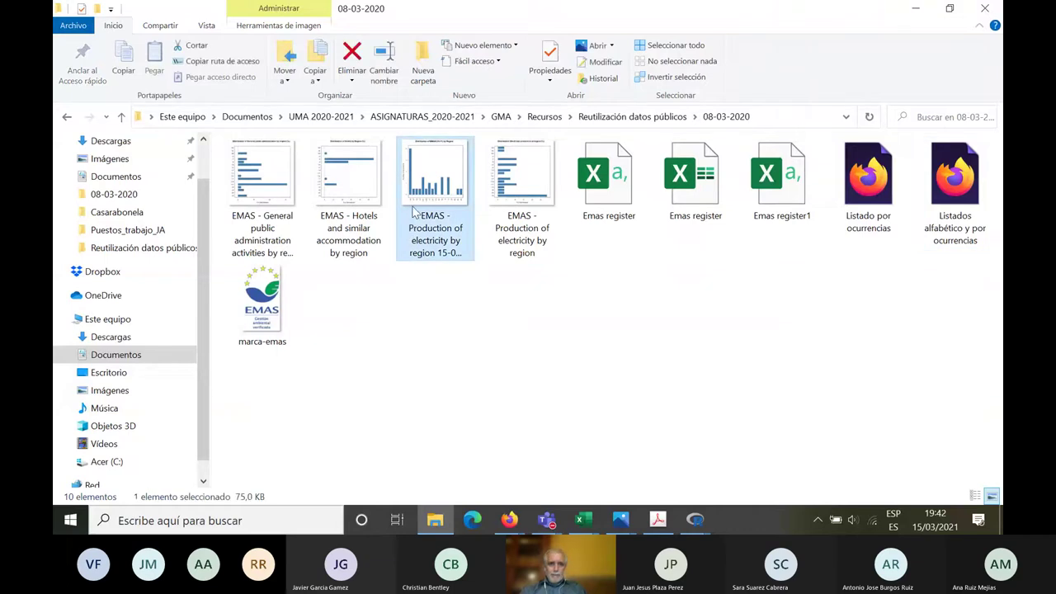
{"action": "double_click", "coordinate": [415, 212]}
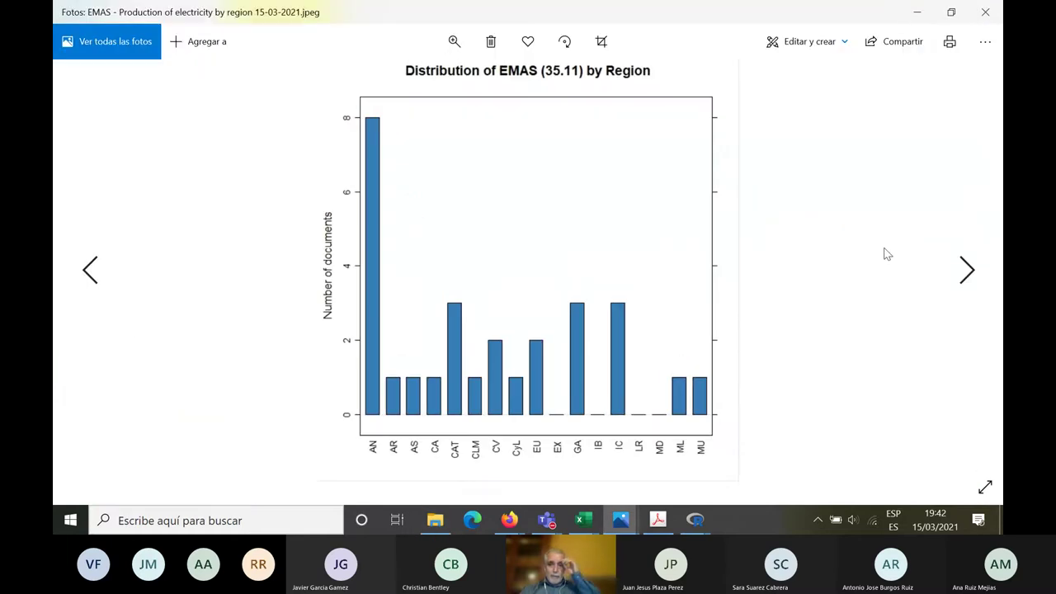
{"action": "left_click", "coordinate": [919, 13]}
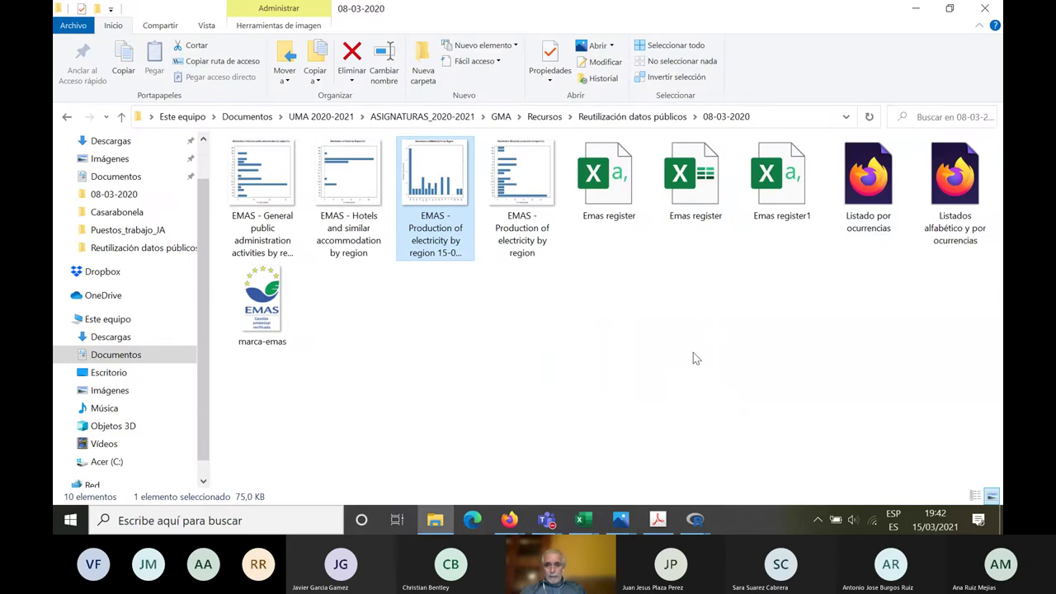
{"action": "left_click", "coordinate": [953, 198]}
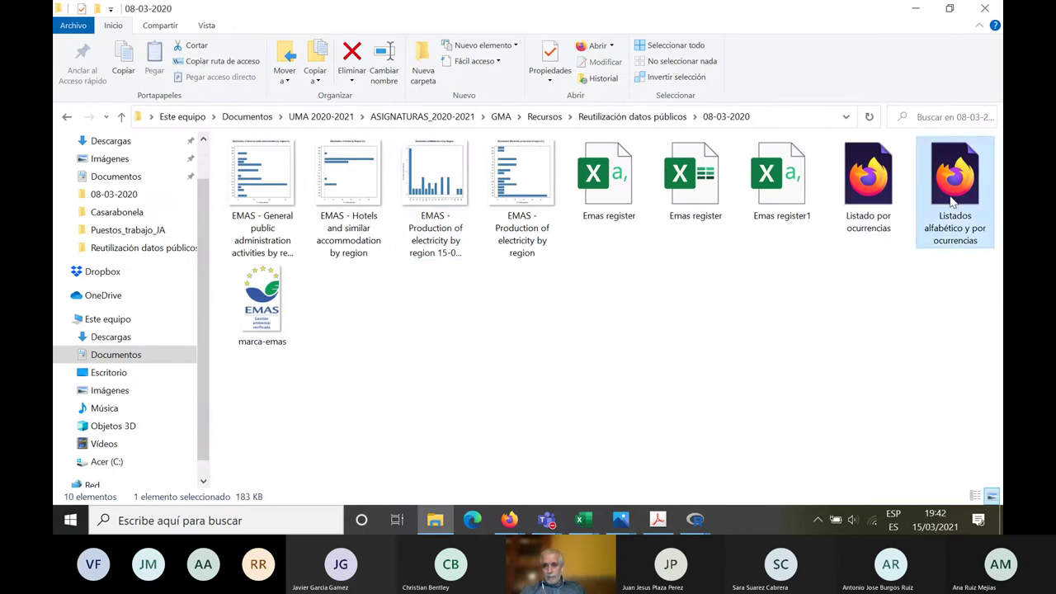
{"action": "left_click", "coordinate": [858, 177]}
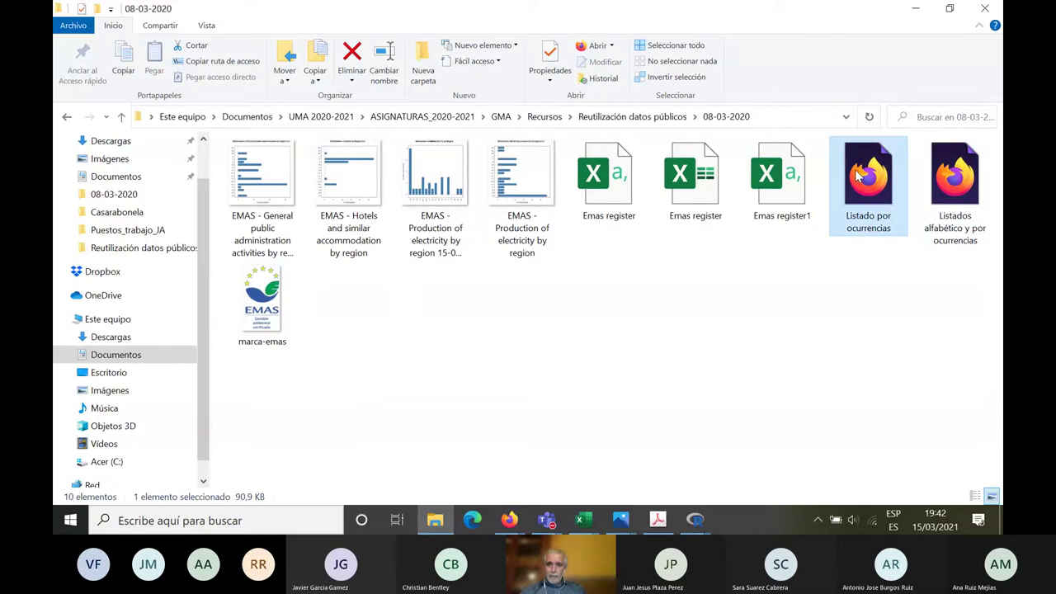
{"action": "left_click", "coordinate": [915, 11]}
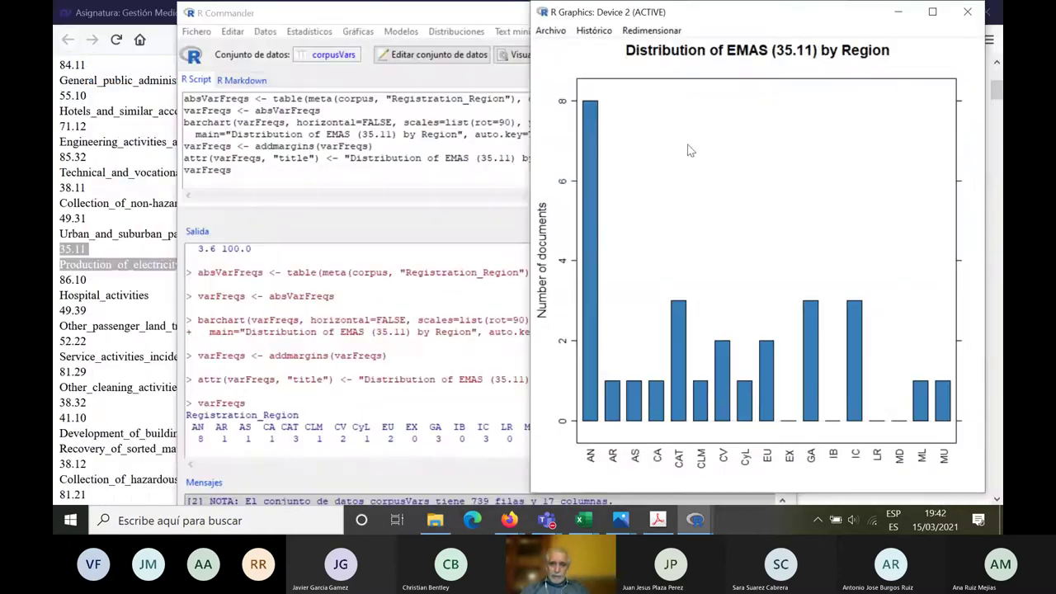
- In R Commander, restore the saved original corpus and check the document count in the output
{"action": "left_click", "coordinate": [429, 228]}
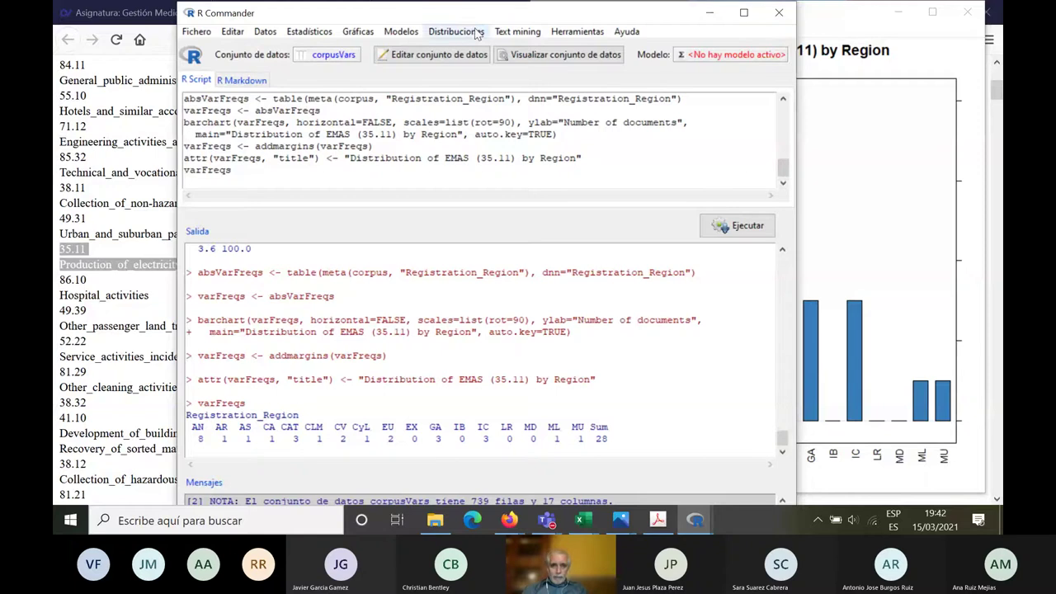
{"action": "left_click", "coordinate": [518, 33]}
{"action": "mouse_move", "coordinate": [533, 92]}
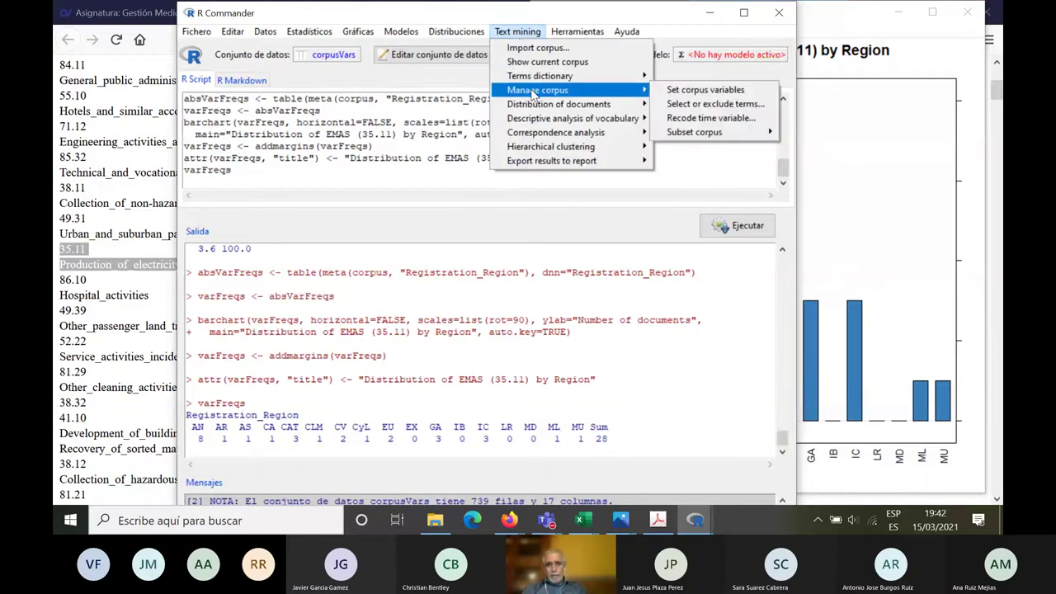
{"action": "mouse_move", "coordinate": [683, 133]}
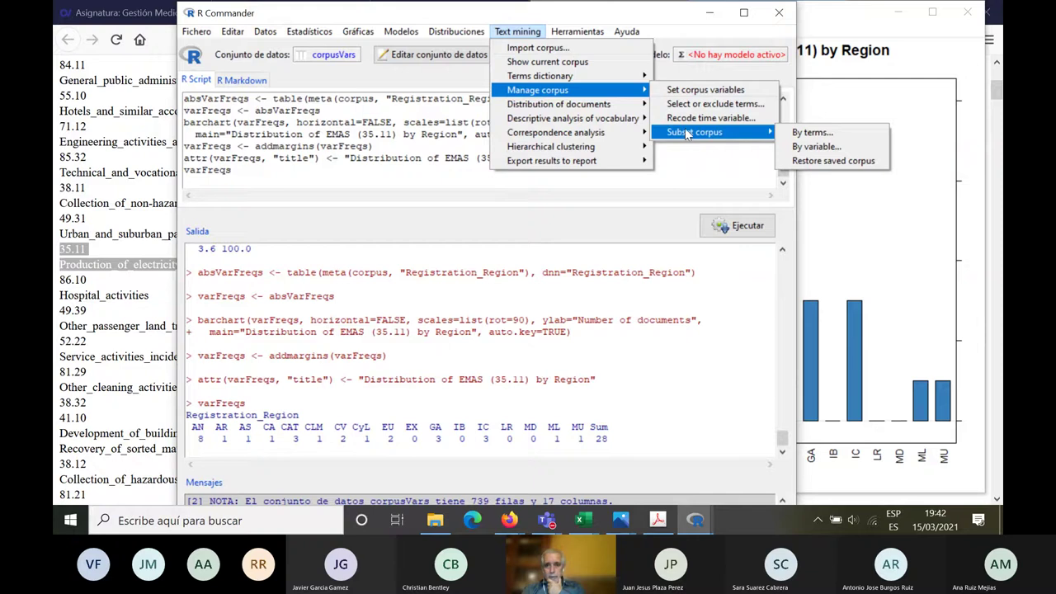
{"action": "left_click", "coordinate": [850, 162]}
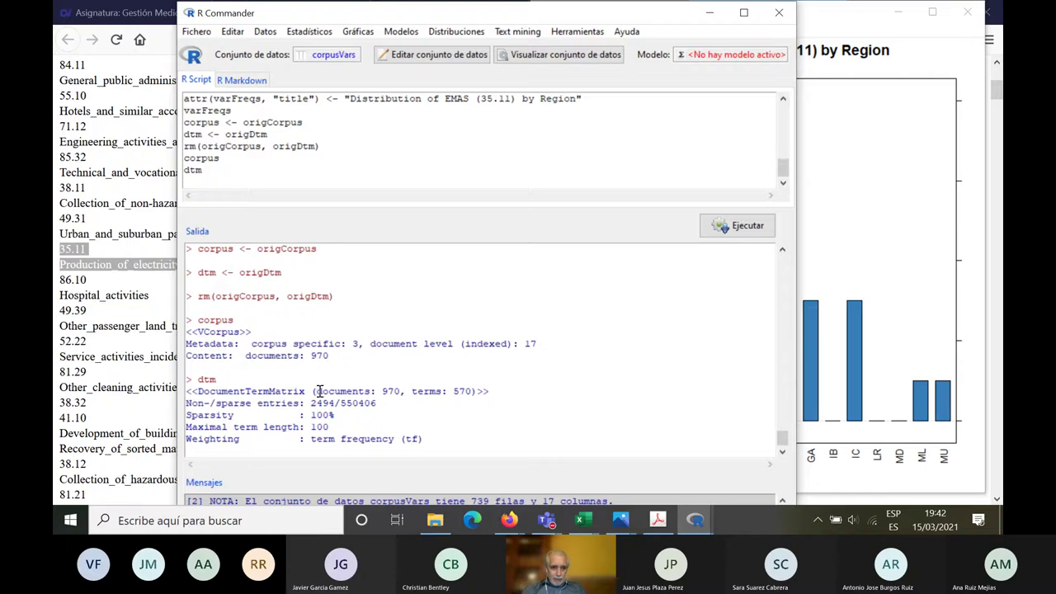
{"action": "left_click_drag", "start_coordinate": [316, 392], "coordinate": [401, 394]}
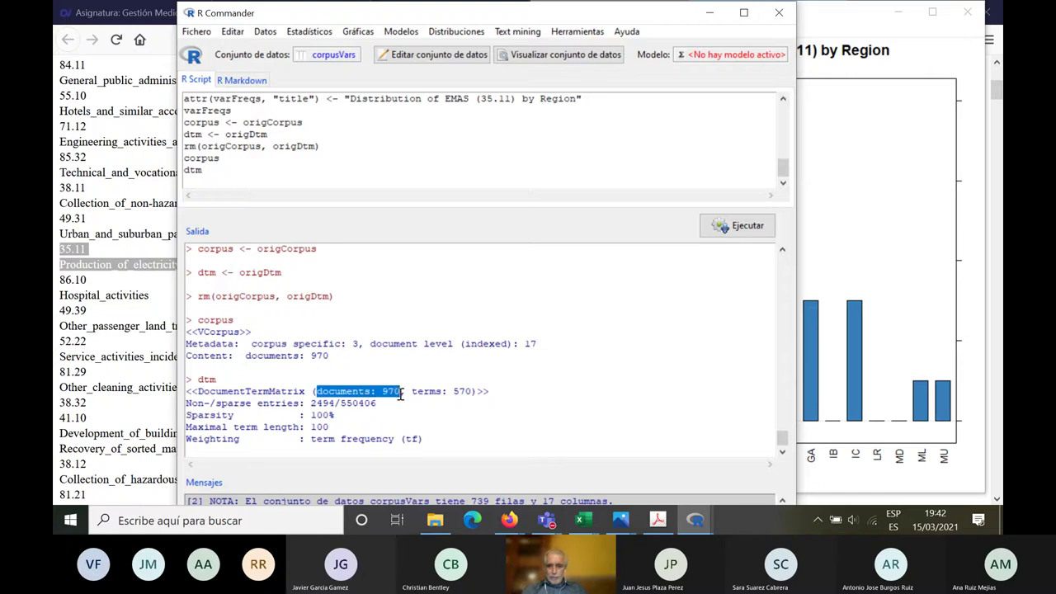
{"action": "left_click", "coordinate": [495, 424]}
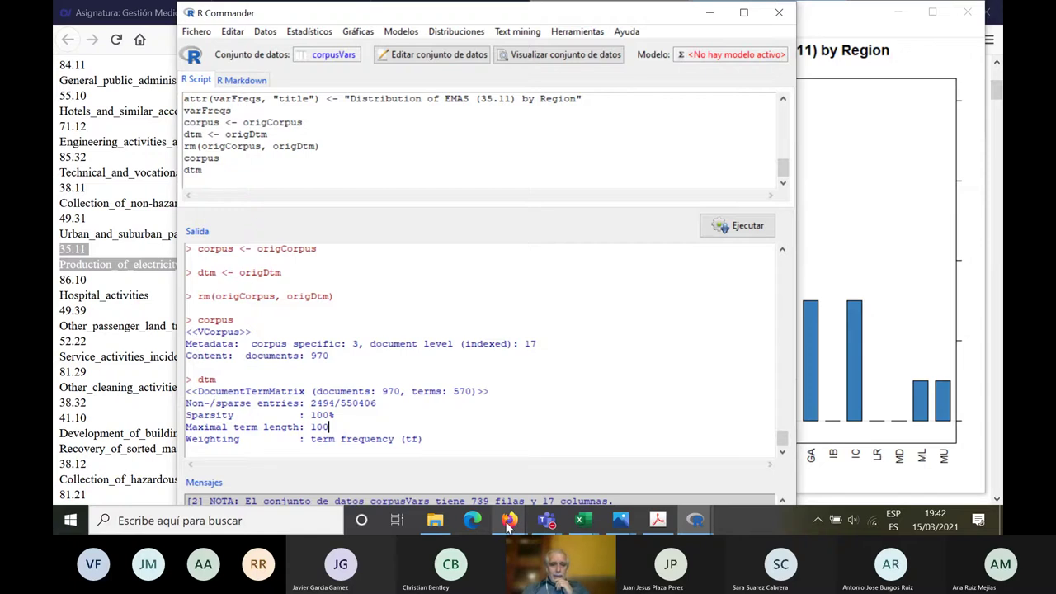
- In Firefox, review the "Hotels and similar accommodation" chart requirement on the course page and find that activity's Nace code in the text mining results
{"action": "mouse_move", "coordinate": [509, 524]}
{"action": "left_click", "coordinate": [568, 479]}
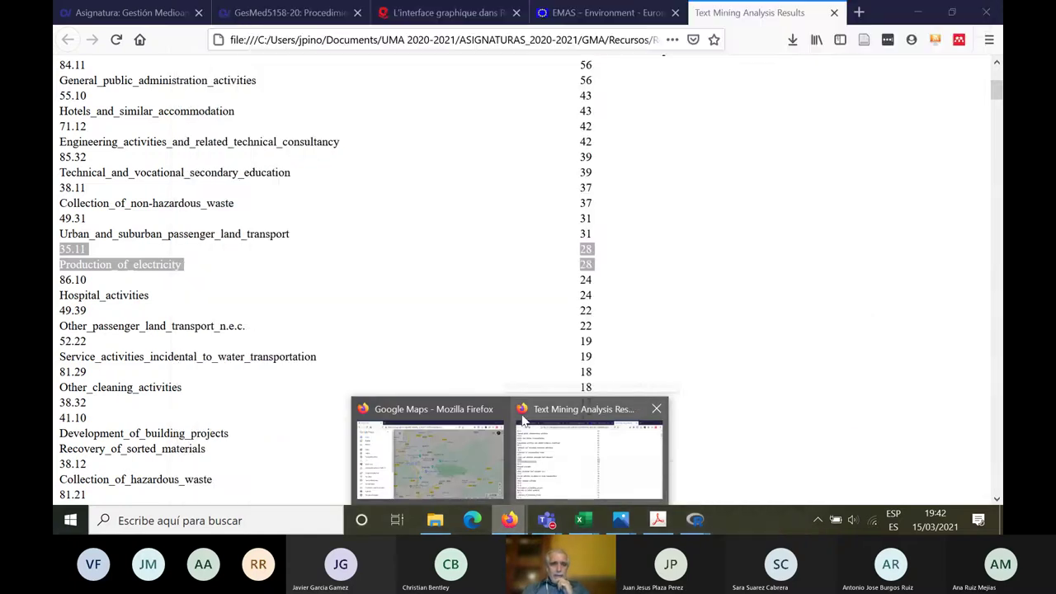
{"action": "left_click", "coordinate": [129, 11]}
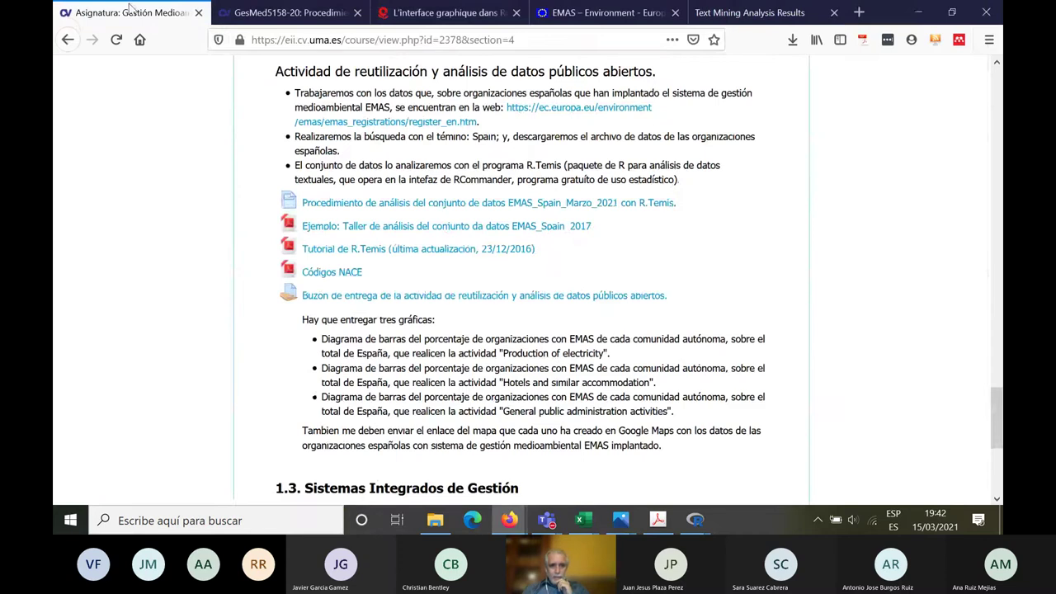
{"action": "left_click_drag", "start_coordinate": [322, 368], "coordinate": [683, 386]}
{"action": "left_click", "coordinate": [691, 365]}
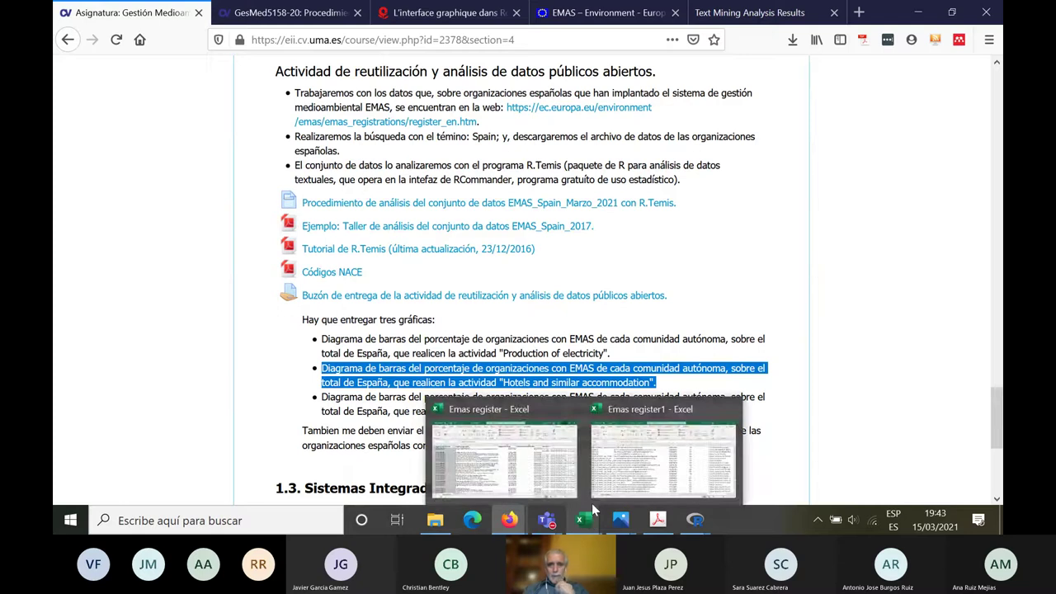
{"action": "left_click", "coordinate": [747, 14]}
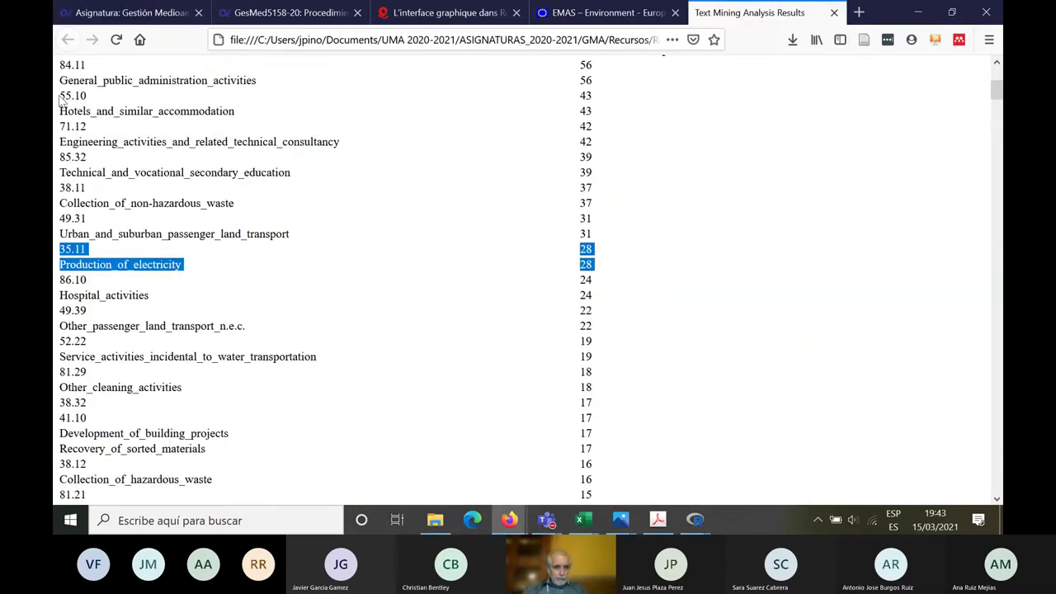
{"action": "left_click_drag", "start_coordinate": [60, 96], "coordinate": [597, 114]}
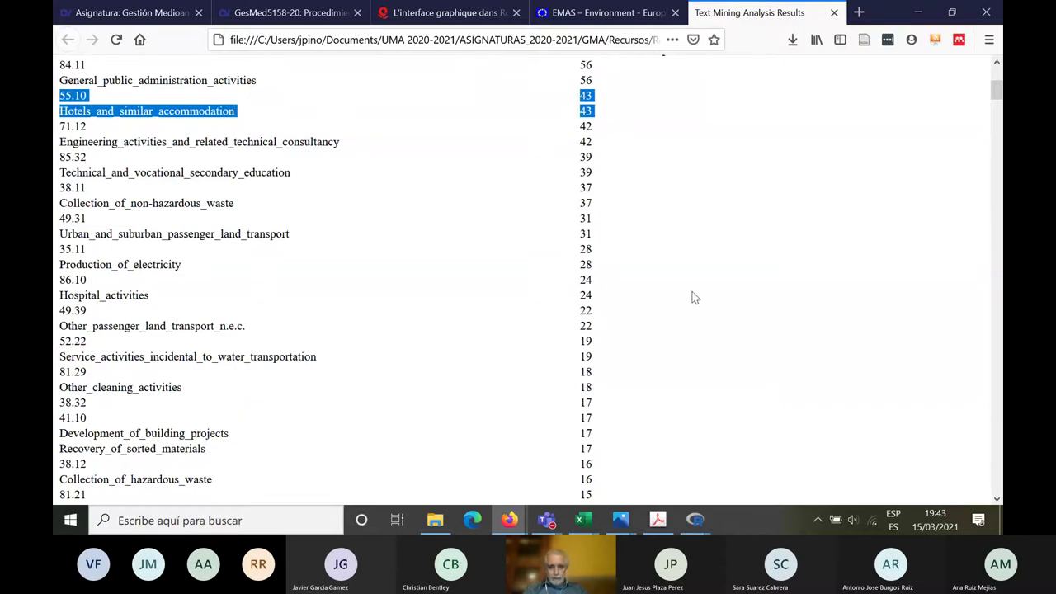
- Back in R Commander, subset the corpus by terms to documents containing 55.10, keeping the original saved, and check the resulting document count
{"action": "left_click", "coordinate": [694, 519]}
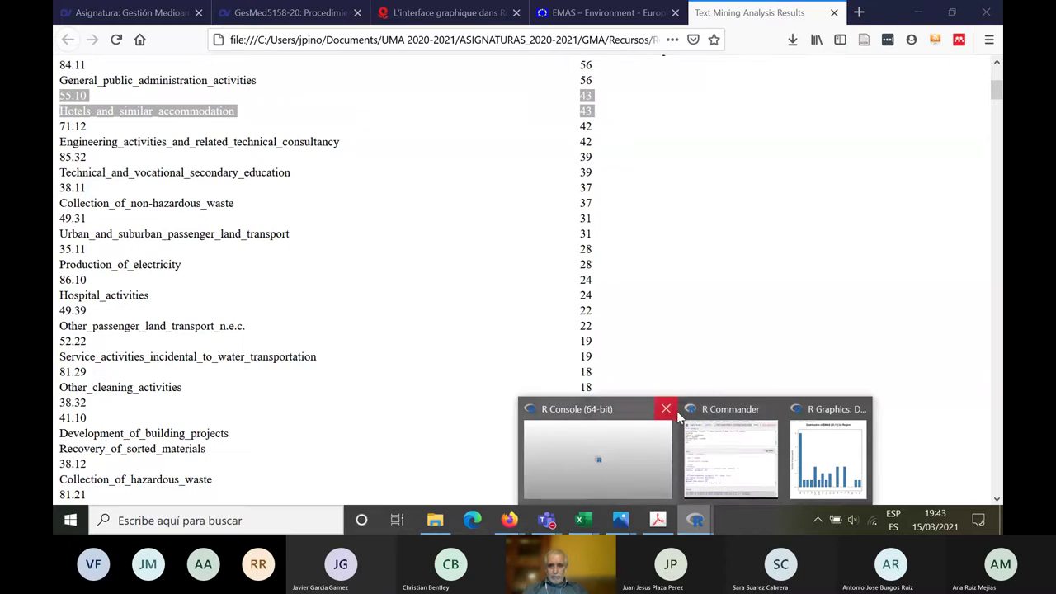
{"action": "left_click", "coordinate": [714, 455]}
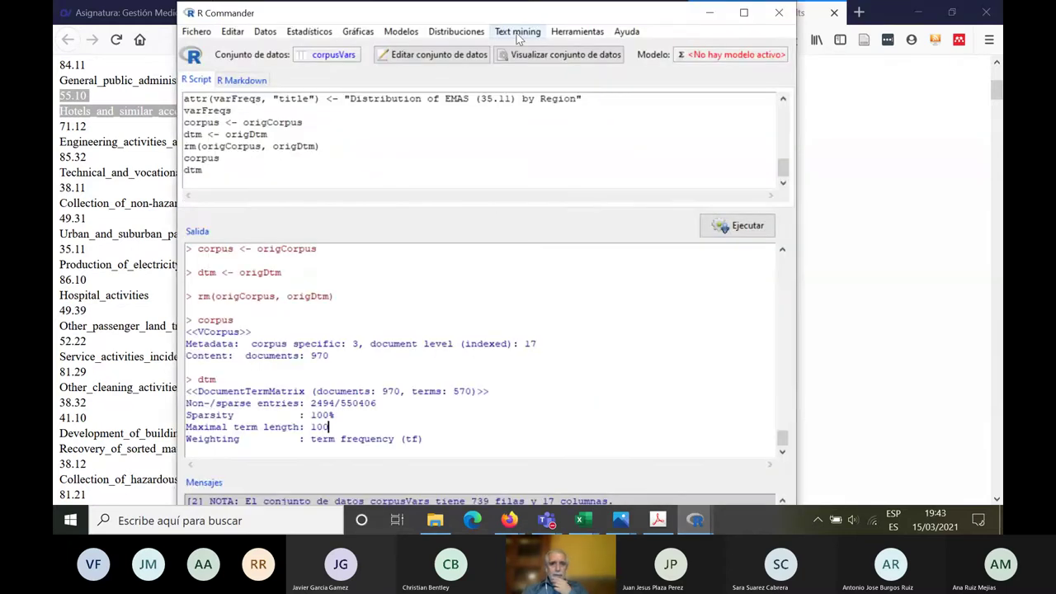
{"action": "left_click", "coordinate": [517, 33]}
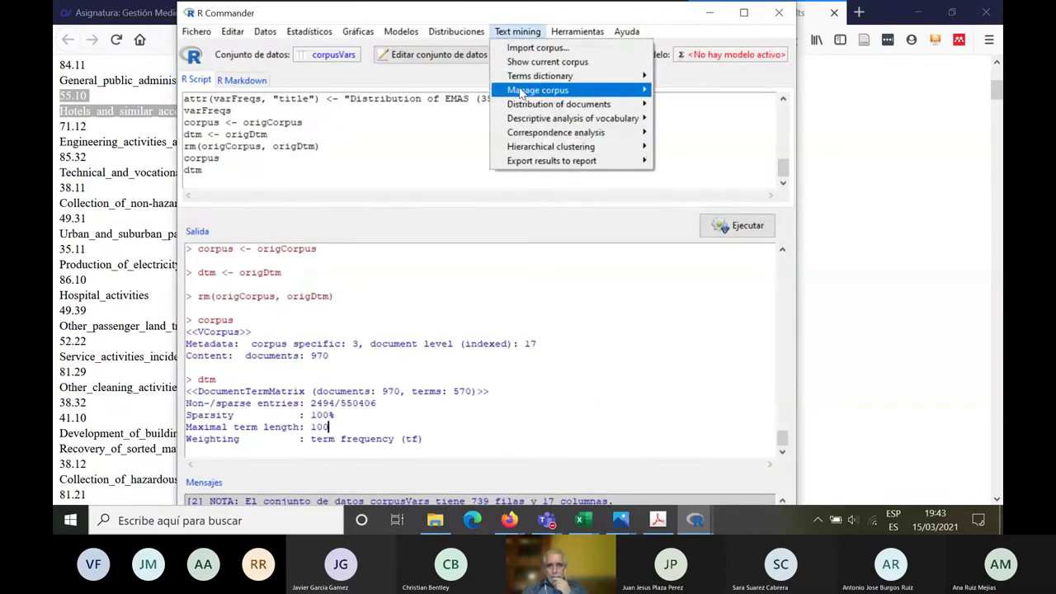
{"action": "mouse_move", "coordinate": [523, 92]}
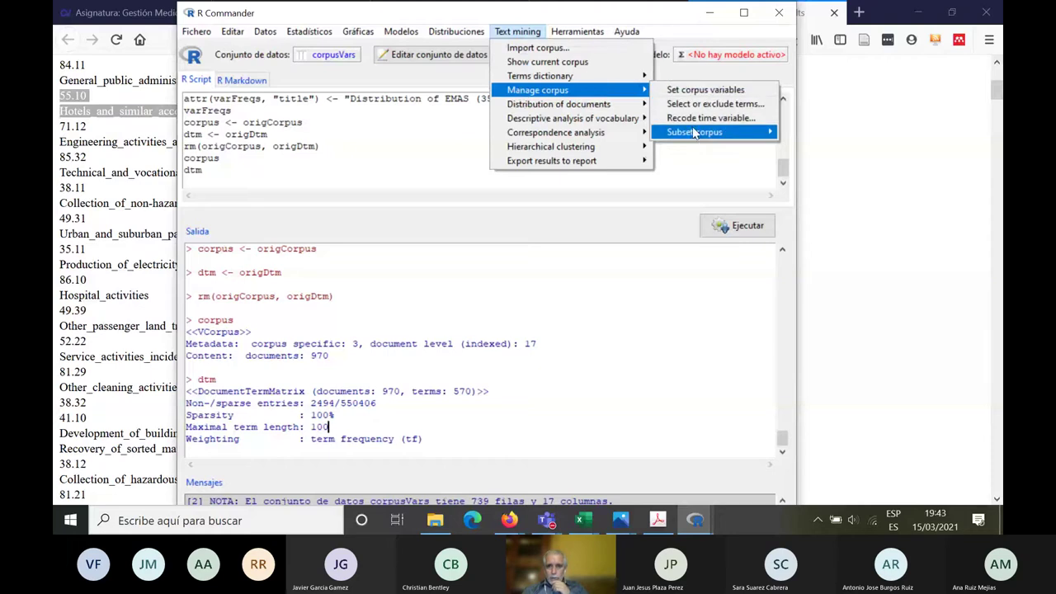
{"action": "mouse_move", "coordinate": [694, 136]}
{"action": "left_click", "coordinate": [811, 134]}
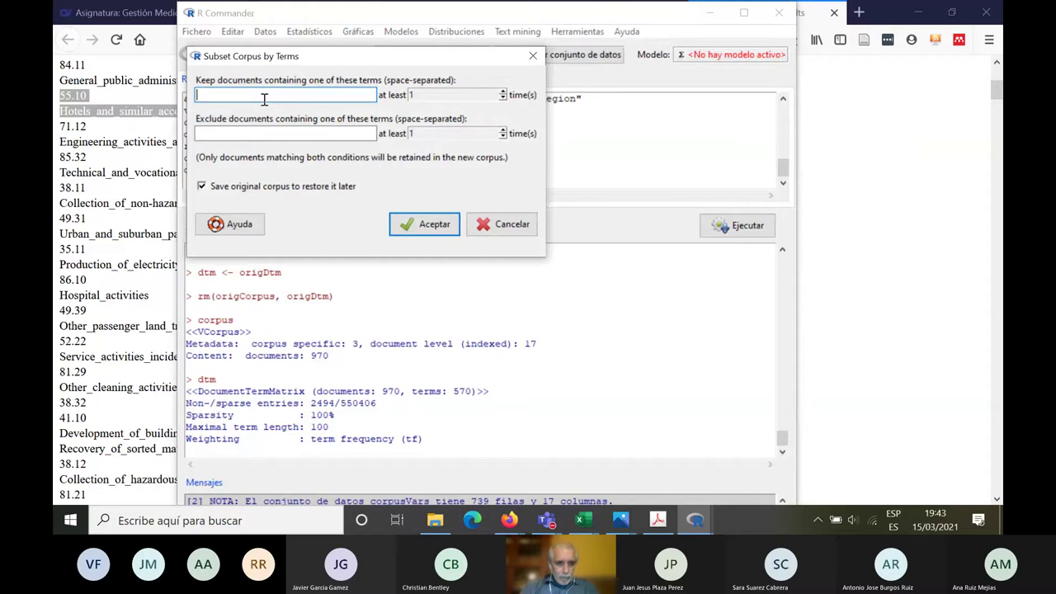
{"action": "type", "text": "55"}
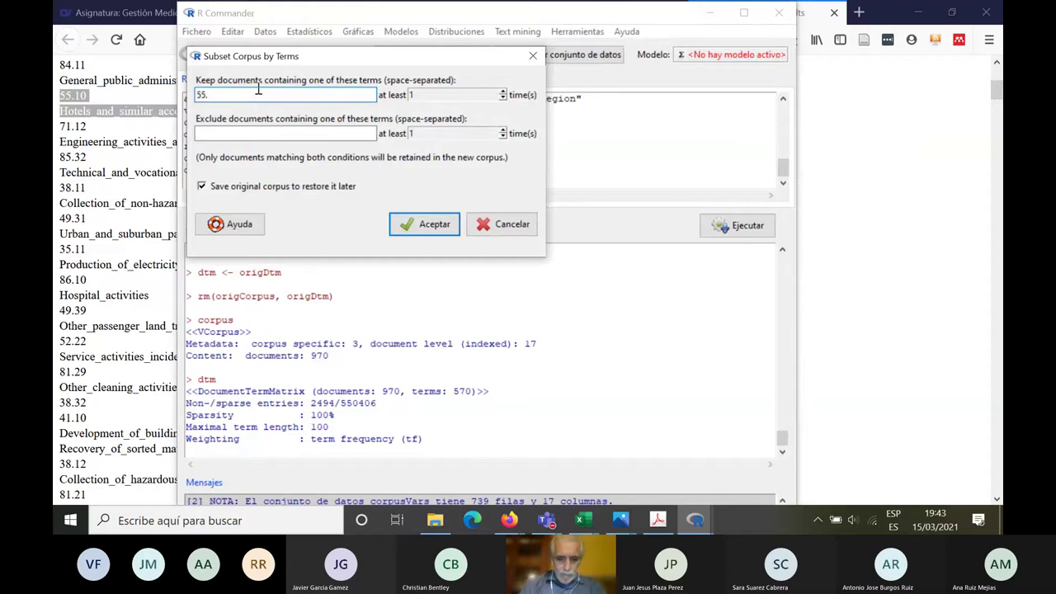
{"action": "type", "text": ".10"}
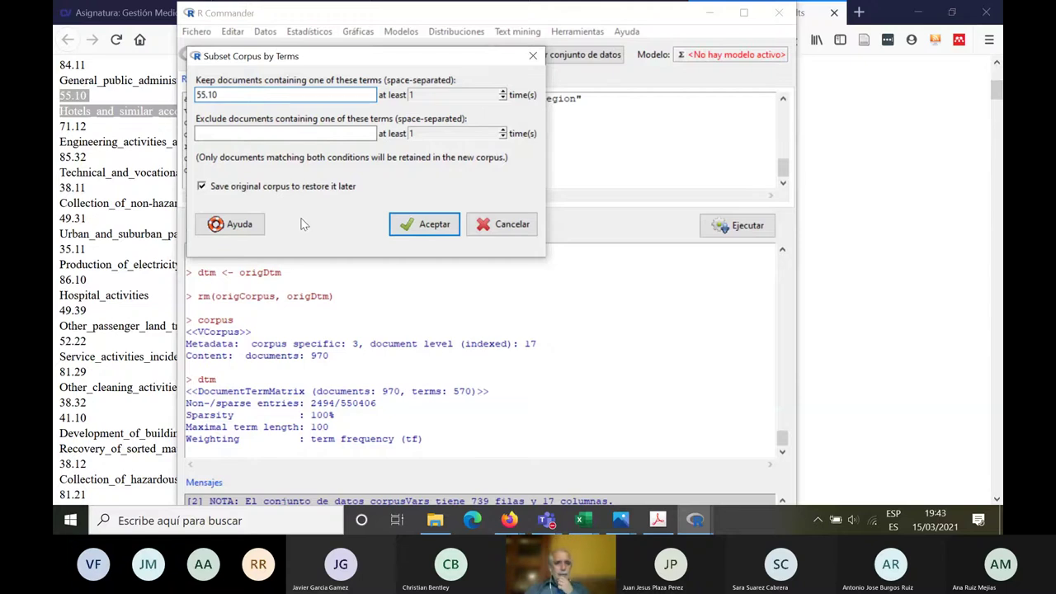
{"action": "left_click", "coordinate": [424, 224]}
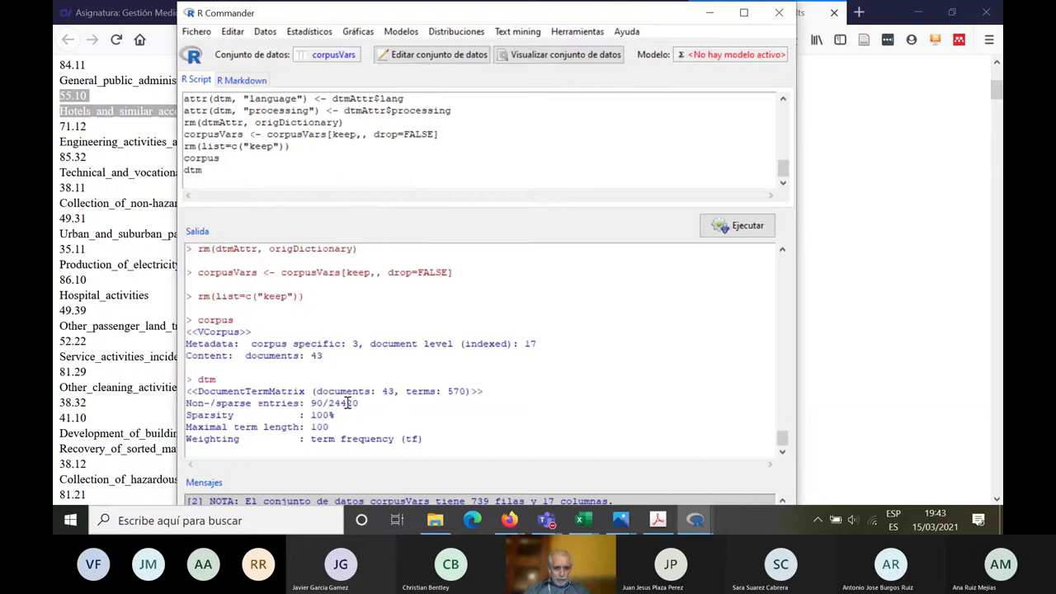
{"action": "left_click_drag", "start_coordinate": [317, 388], "coordinate": [397, 392]}
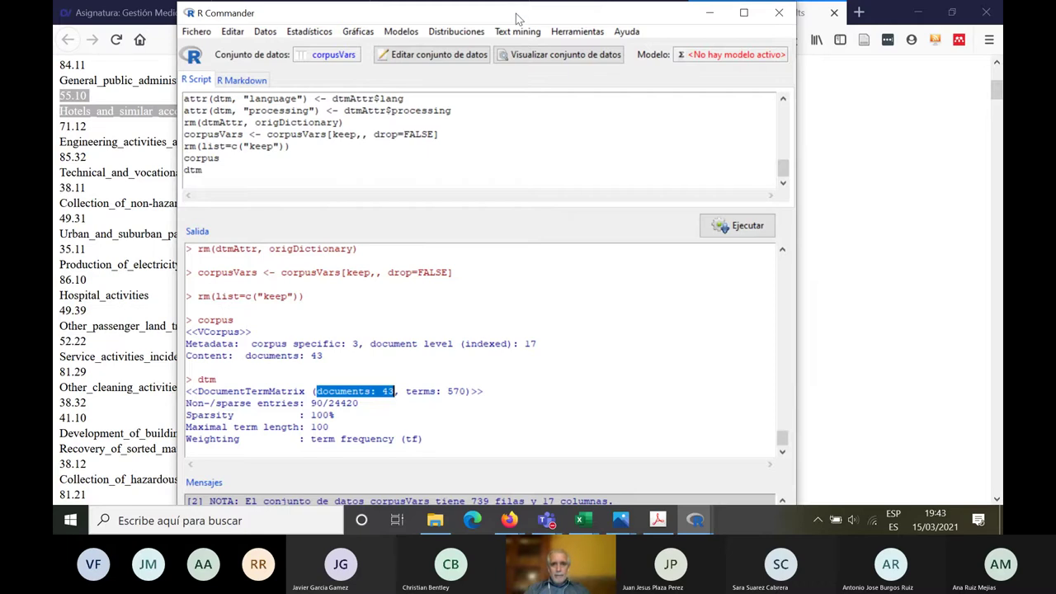
{"action": "mouse_move", "coordinate": [518, 19]}
{"action": "left_mouse_down"}
{"action": "mouse_move", "coordinate": [485, 226]}
{"action": "mouse_move", "coordinate": [453, 123]}
{"action": "mouse_move", "coordinate": [516, 13]}
{"action": "mouse_move", "coordinate": [527, 18]}
{"action": "left_mouse_up"}
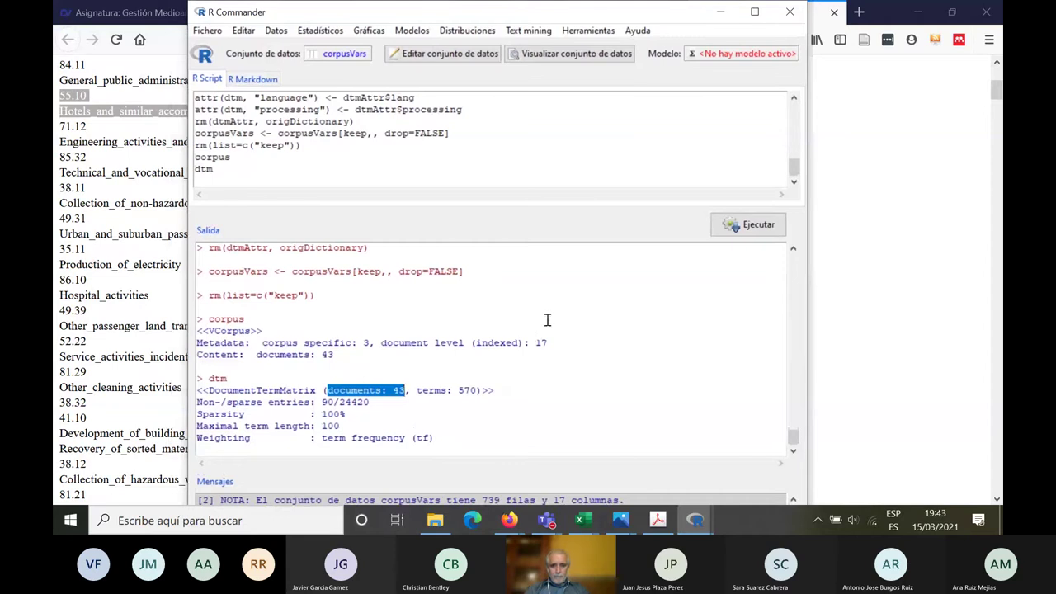
{"action": "left_click", "coordinate": [612, 340]}
- Set up a one-way table of Registration_Region measured in absolute counts, with the plot drawn as vertical bars
{"action": "left_click", "coordinate": [528, 32]}
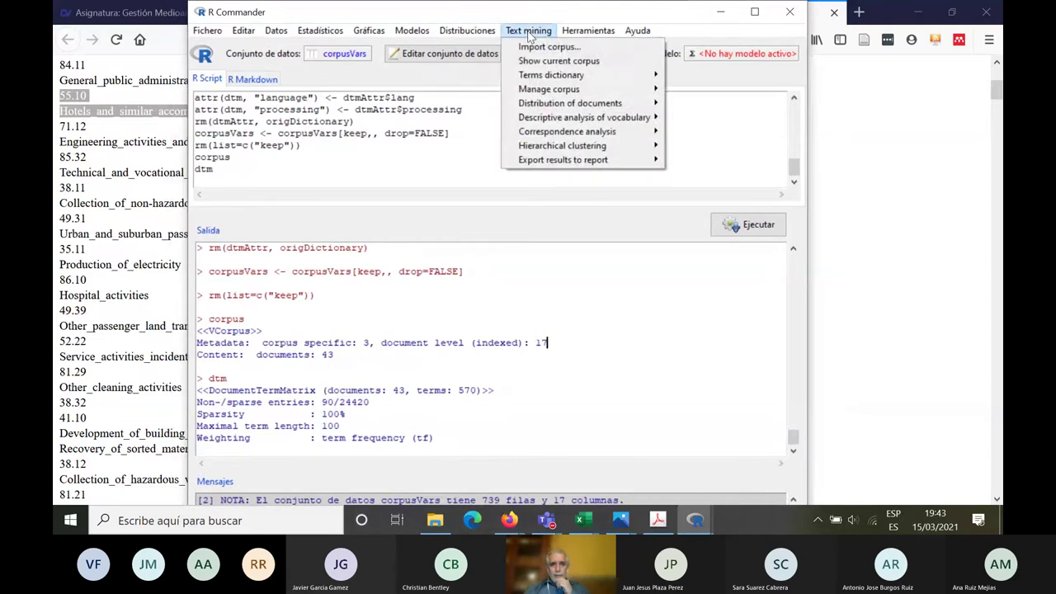
{"action": "mouse_move", "coordinate": [541, 107]}
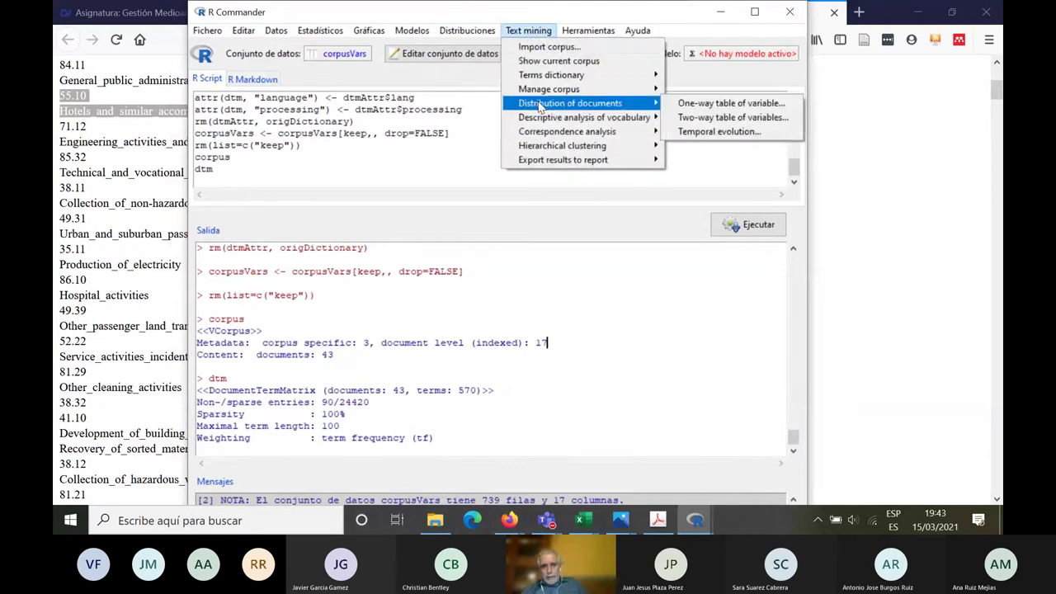
{"action": "left_click", "coordinate": [718, 106]}
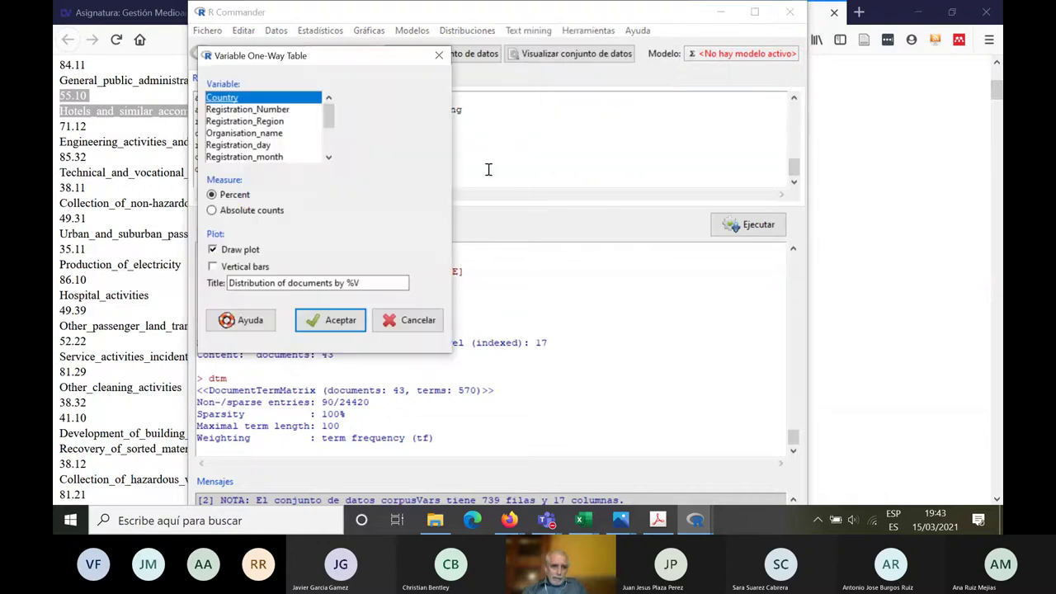
{"action": "left_click", "coordinate": [276, 124]}
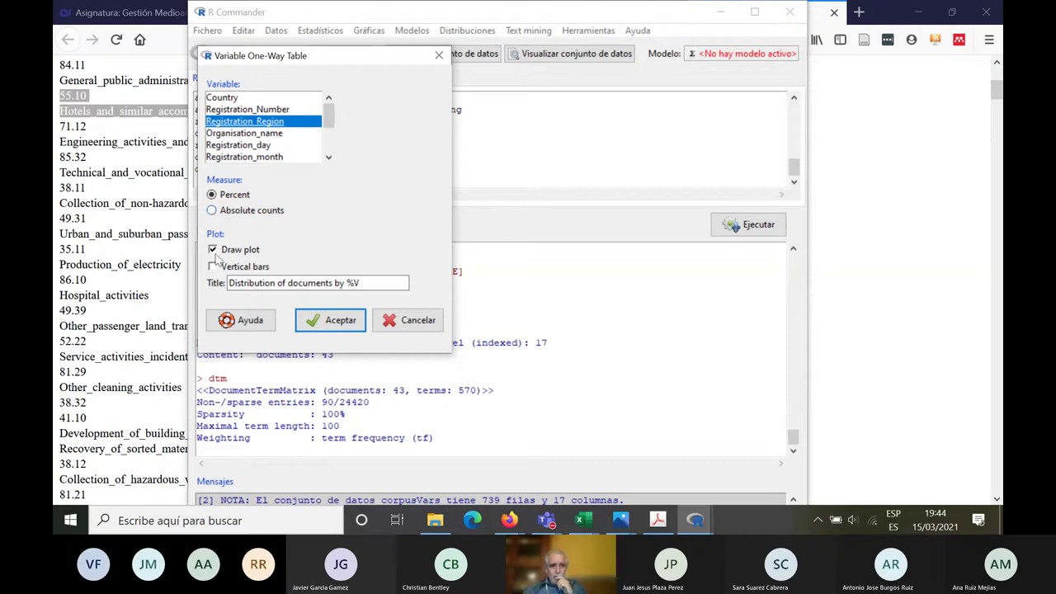
{"action": "left_click", "coordinate": [213, 213]}
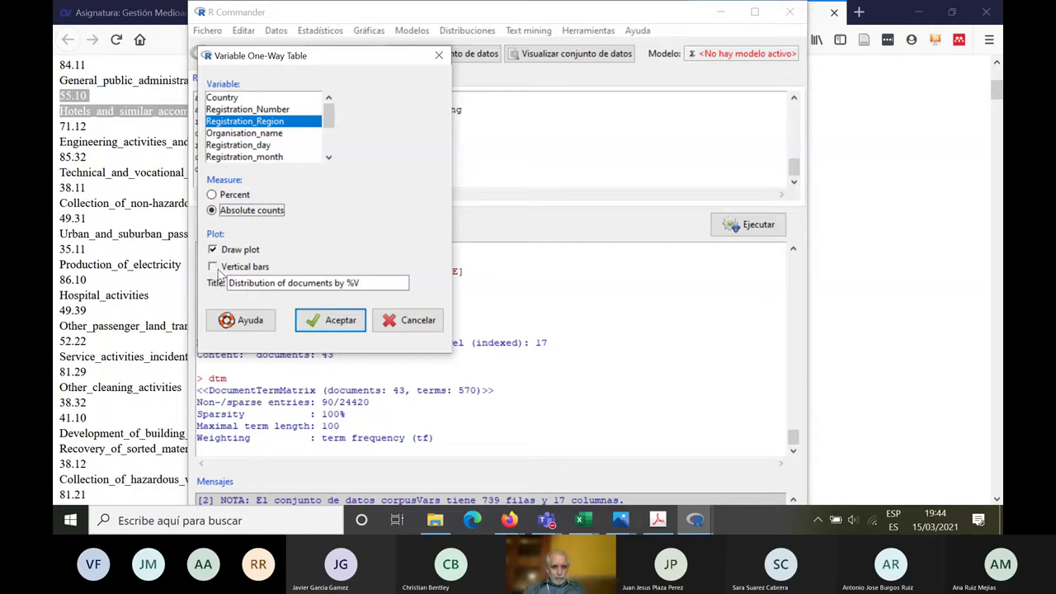
- Title the plot "Distribution of EMAS (55.10) by Region" and generate the one-way table with its bar chart
{"action": "left_click_drag", "start_coordinate": [288, 282], "coordinate": [372, 282]}
{"action": "type", "text": "E"}
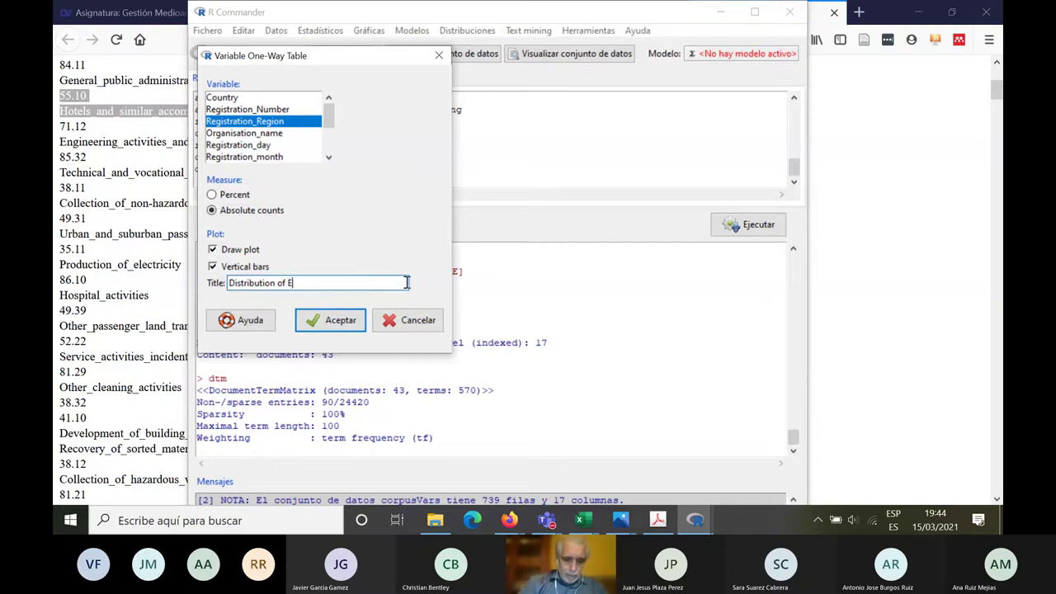
{"action": "type", "text": "MAS ("}
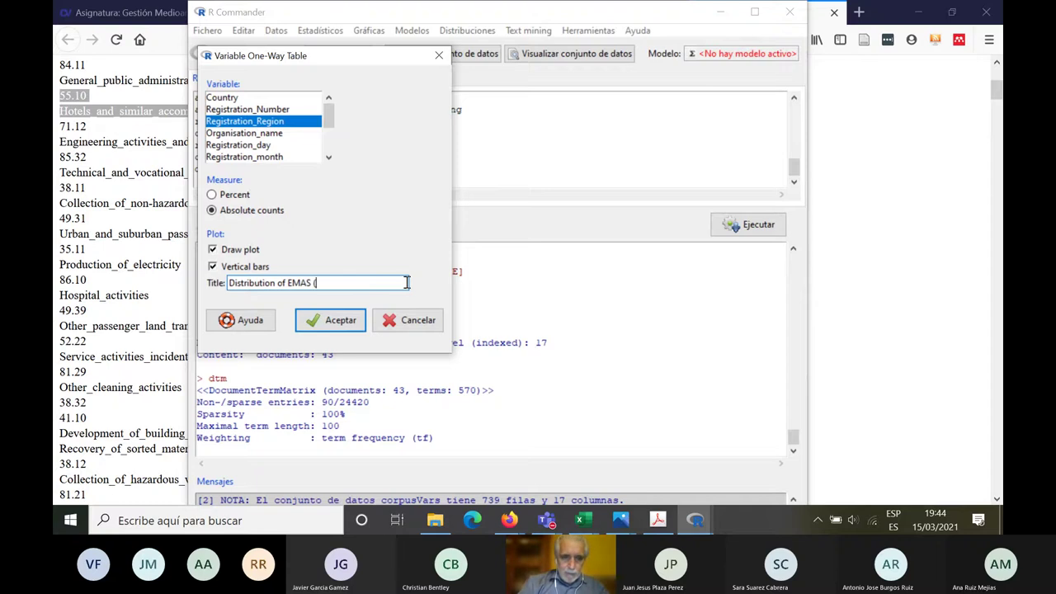
{"action": "type", "text": "%V)"}
{"action": "left_click_drag", "start_coordinate": [319, 285], "coordinate": [361, 283]}
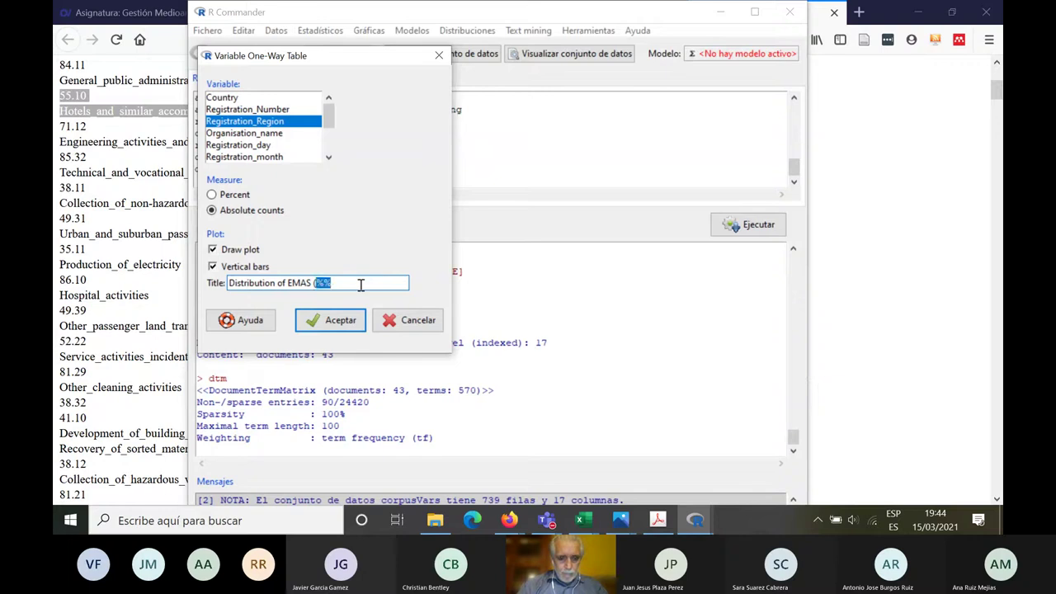
{"action": "type", "text": "55.1"}
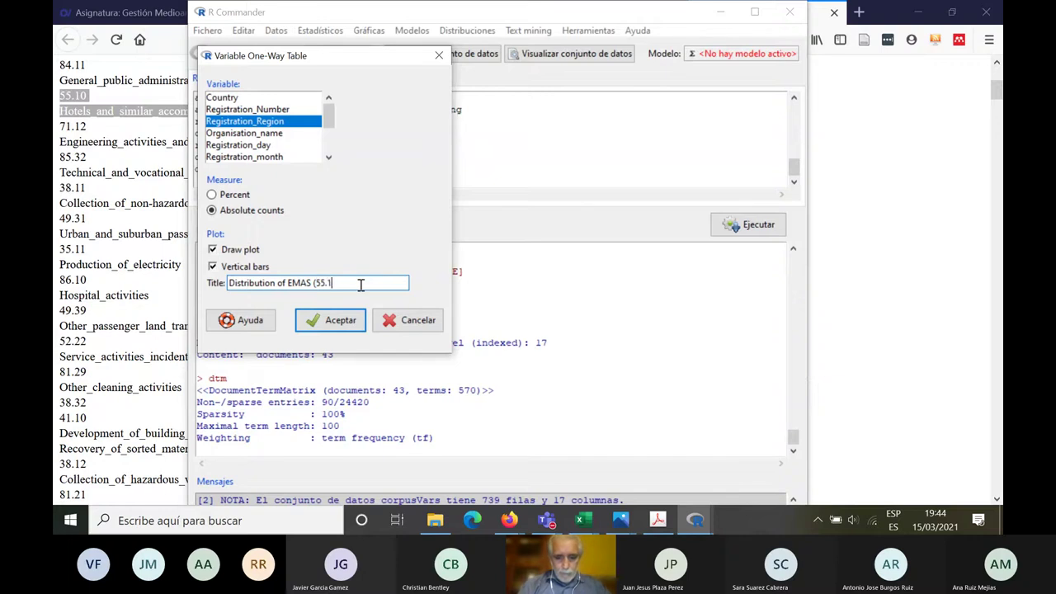
{"action": "type", "text": "0)"}
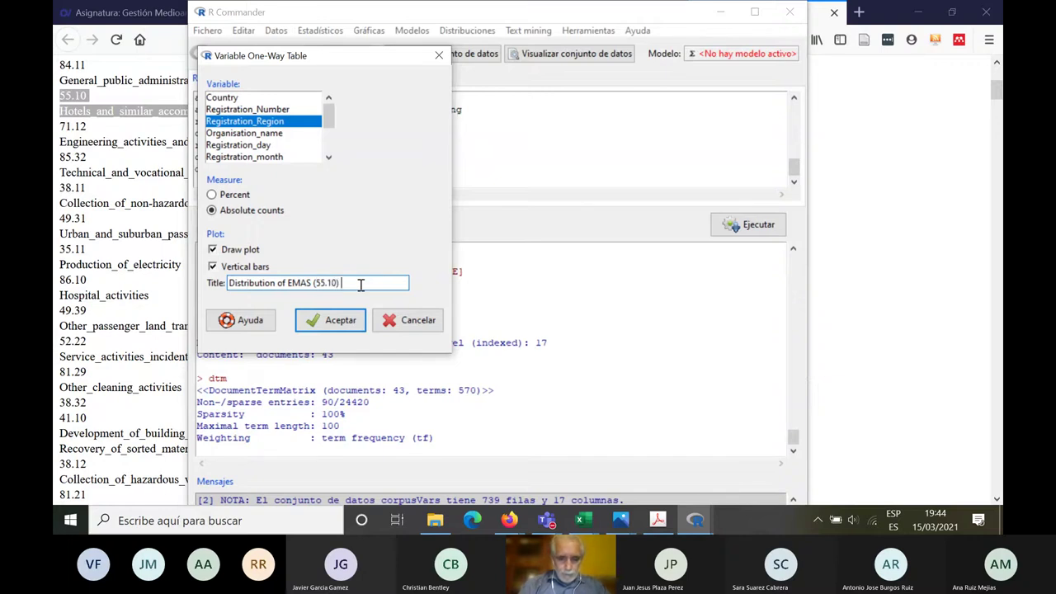
{"action": "type", "text": " by Regio"}
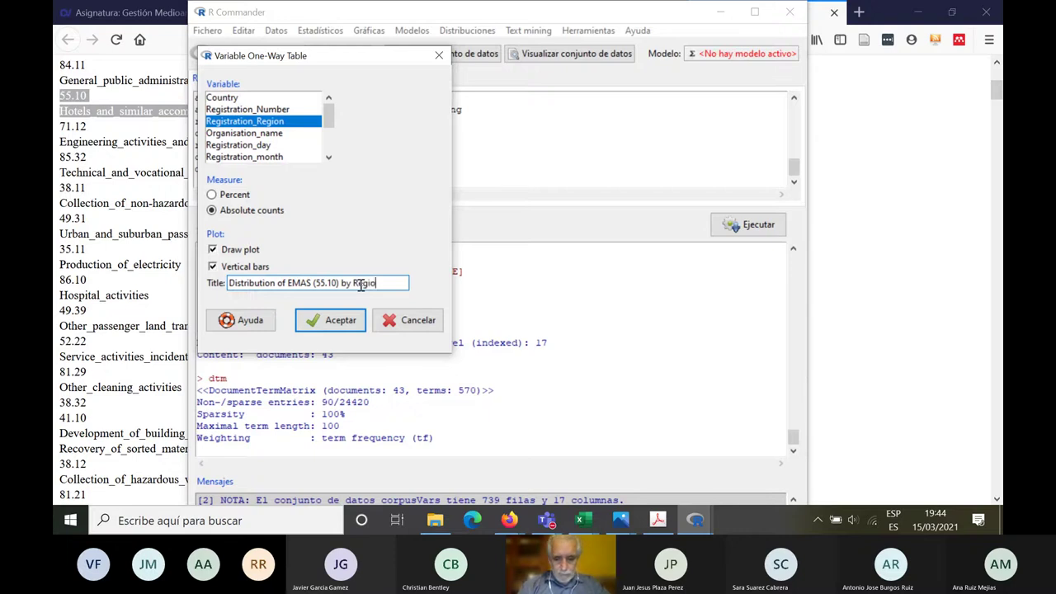
{"action": "type", "text": "n"}
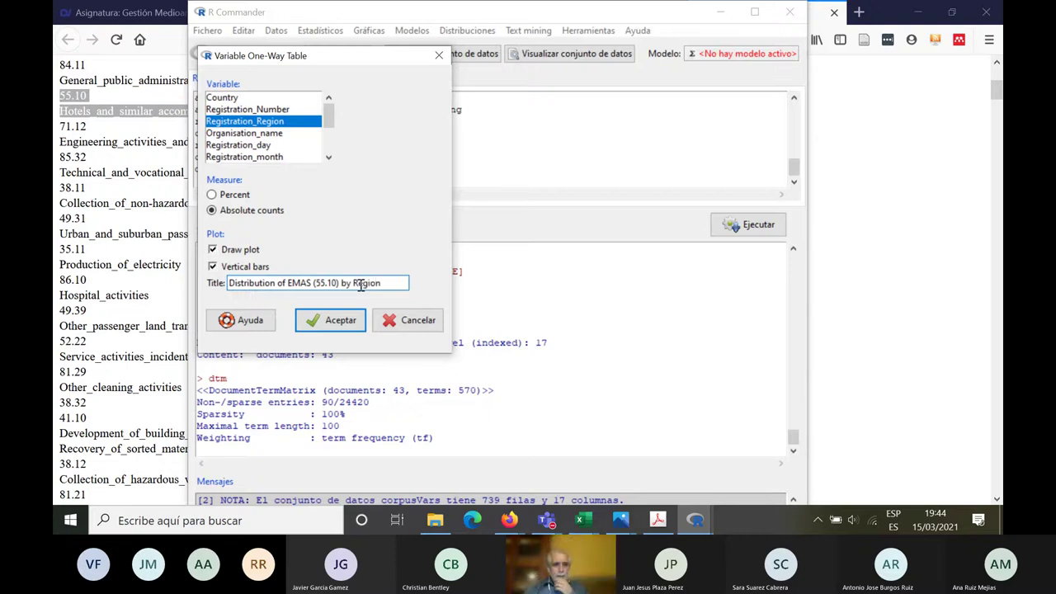
{"action": "left_click", "coordinate": [347, 327]}
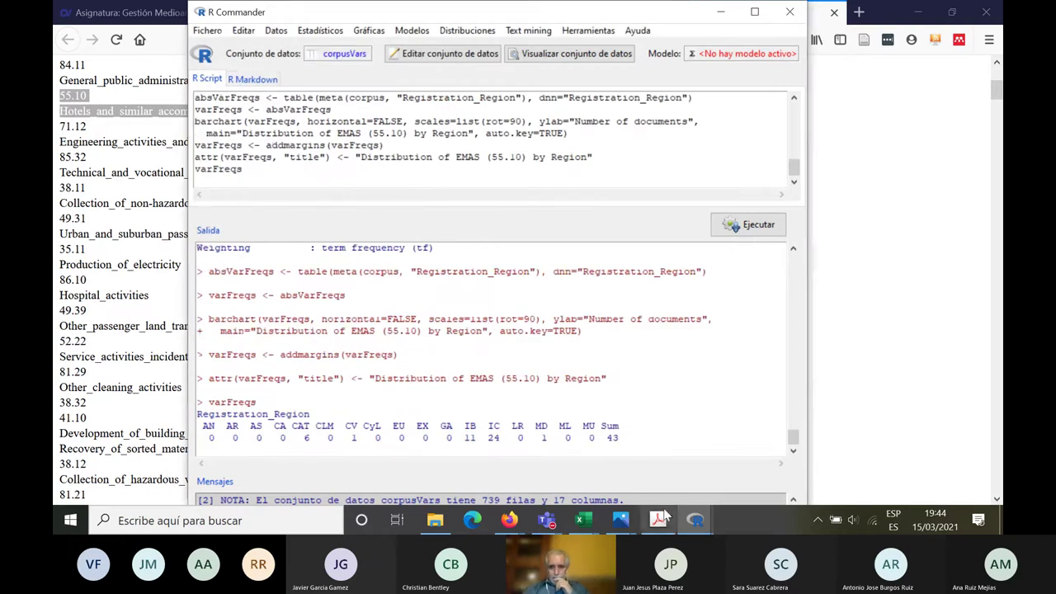
- View the 55.10 bar chart and examine the document counts per region in the output table
{"action": "left_click", "coordinate": [695, 520]}
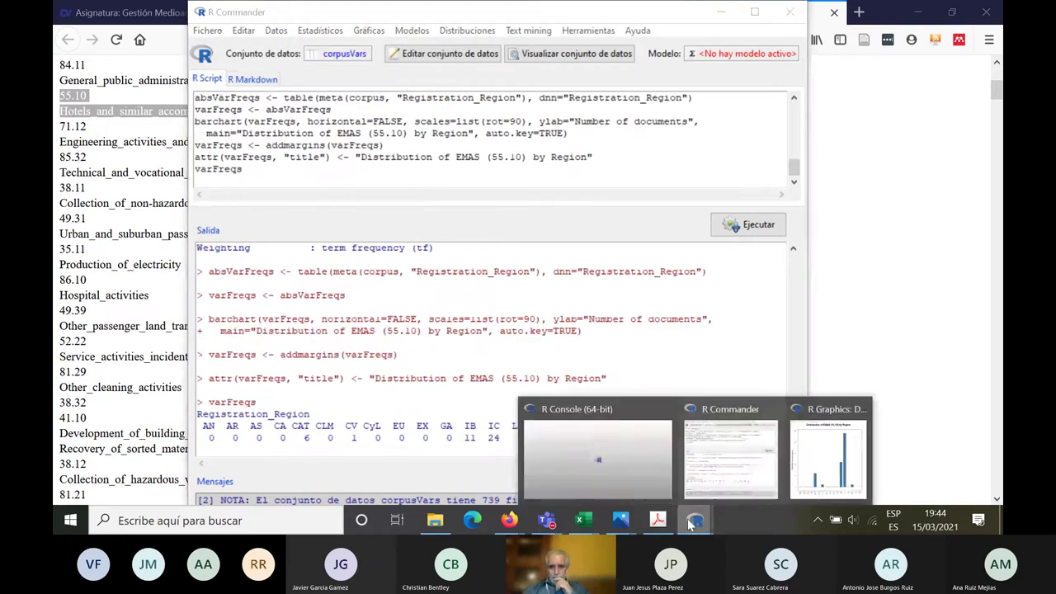
{"action": "left_click", "coordinate": [815, 477]}
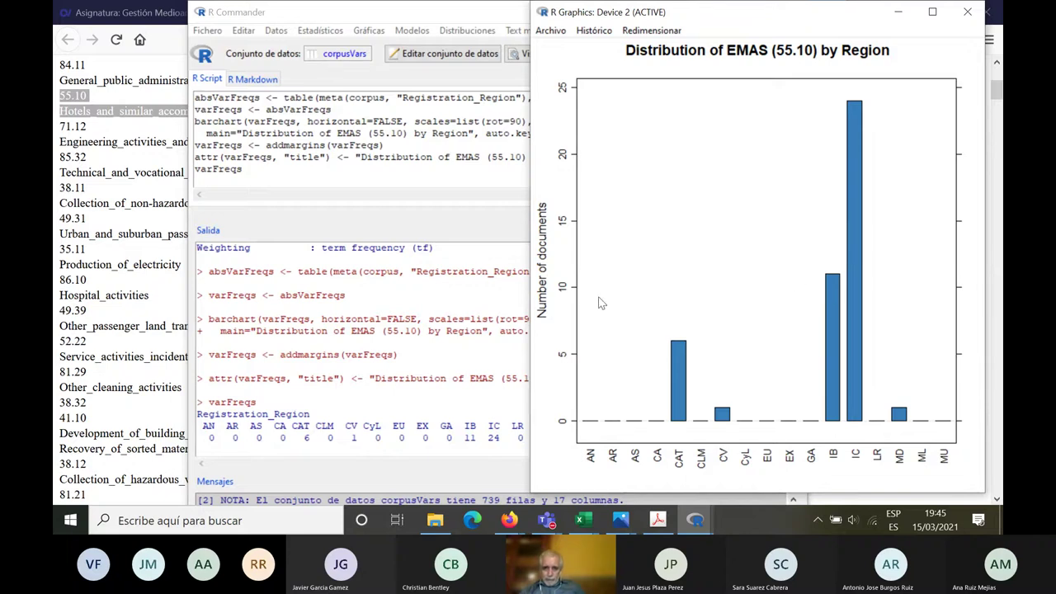
{"action": "left_click", "coordinate": [251, 431]}
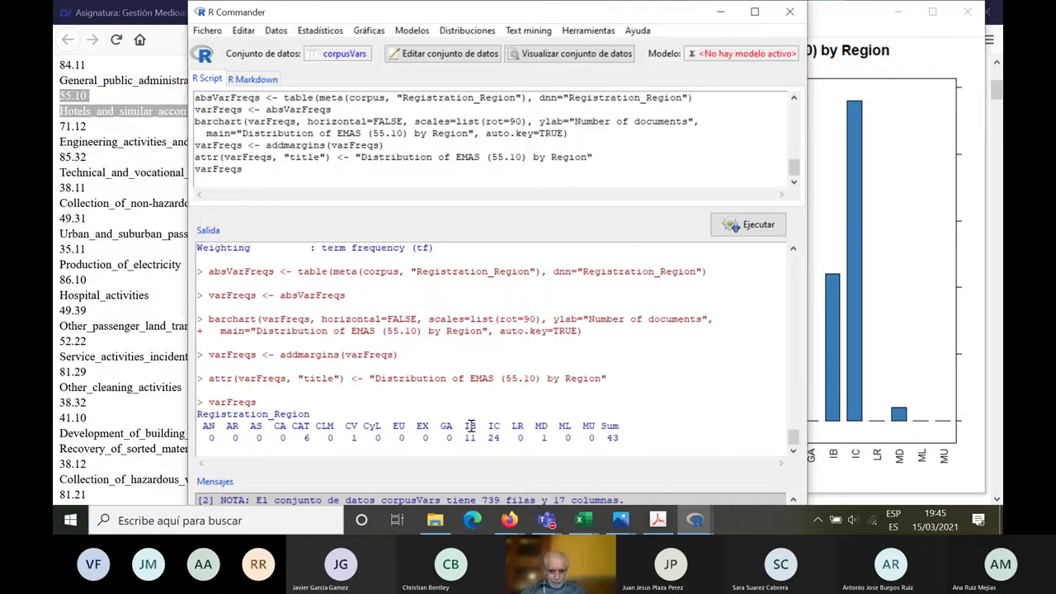
{"action": "left_click_drag", "start_coordinate": [464, 424], "coordinate": [500, 438]}
{"action": "left_click", "coordinate": [500, 437]}
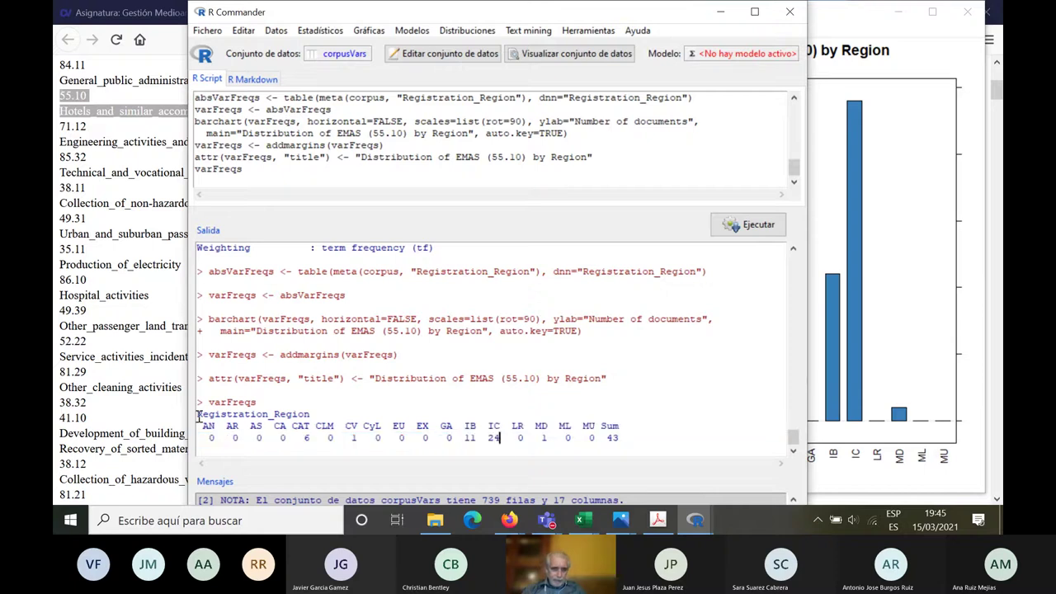
{"action": "left_click_drag", "start_coordinate": [198, 415], "coordinate": [637, 446]}
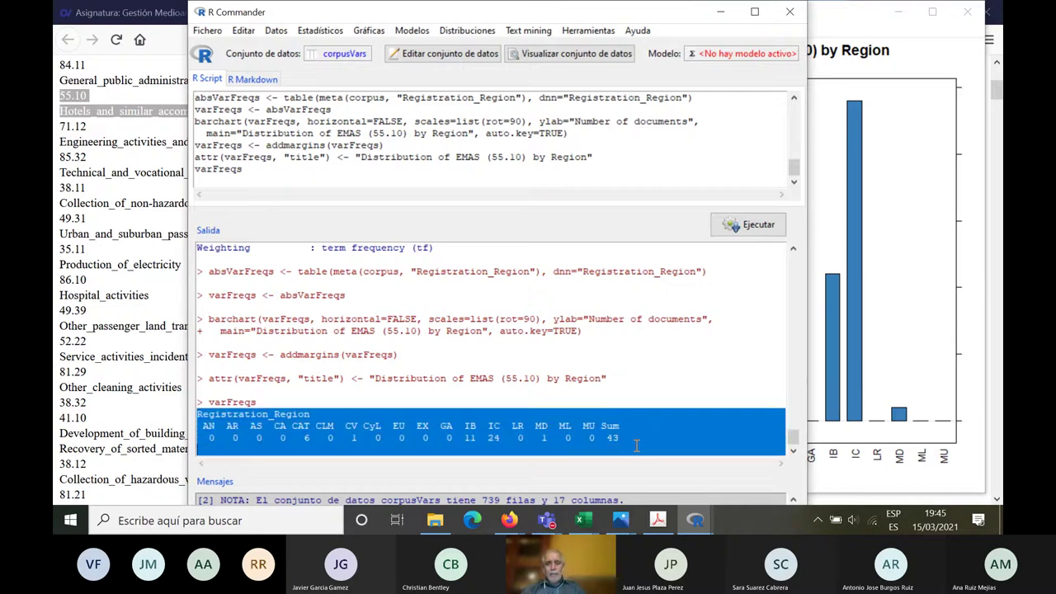
{"action": "left_click", "coordinate": [651, 400]}
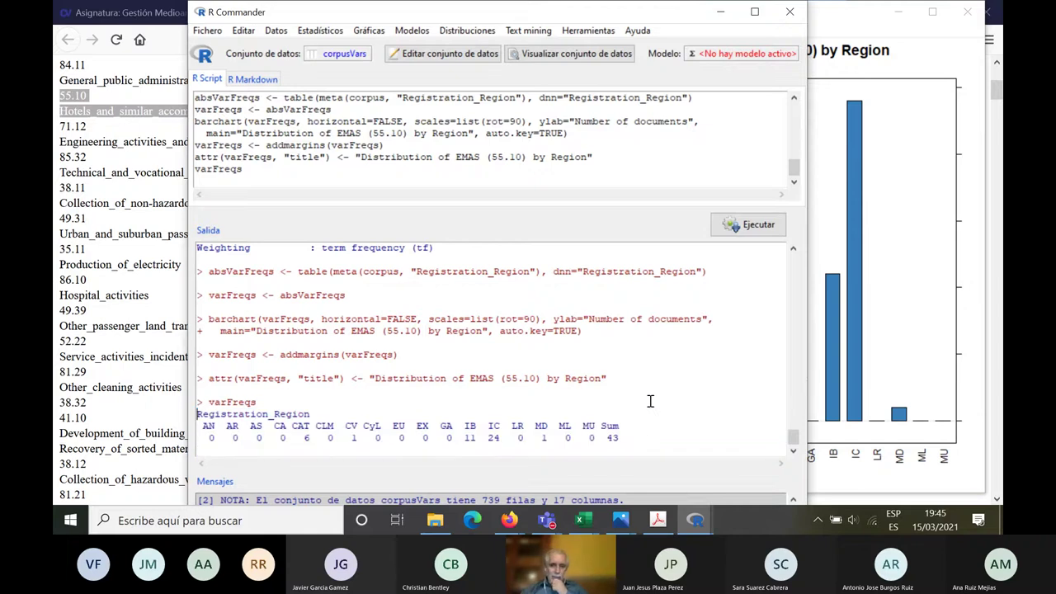
- Save the chart as a 100% quality JPEG named "EMAS - Hotels and similar accommodation by region 15-03_2021" in the 08-03-2020 folder
{"action": "left_click", "coordinate": [917, 46]}
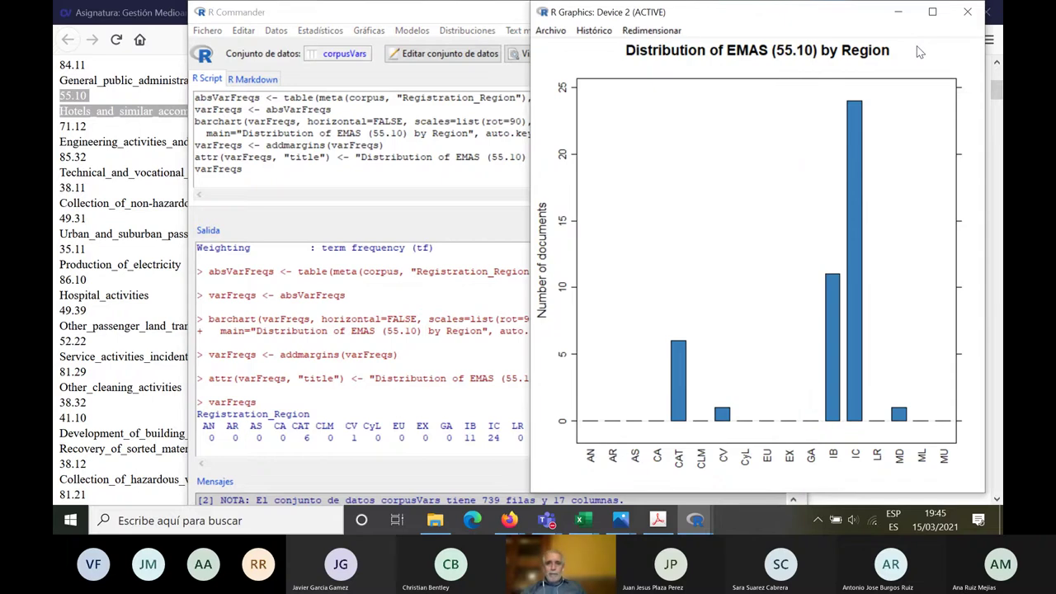
{"action": "left_click", "coordinate": [554, 33]}
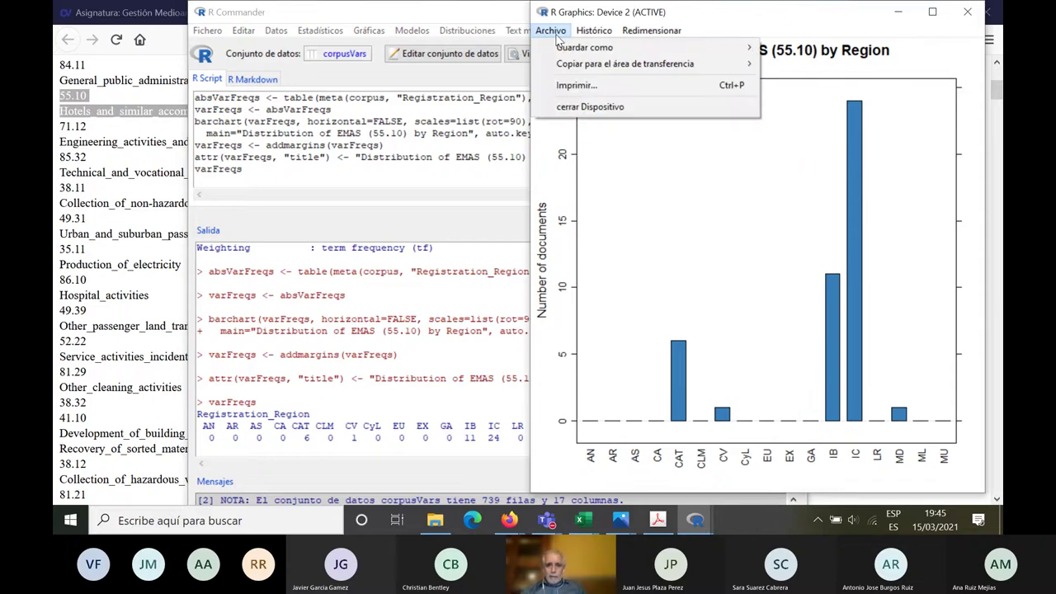
{"action": "mouse_move", "coordinate": [599, 51]}
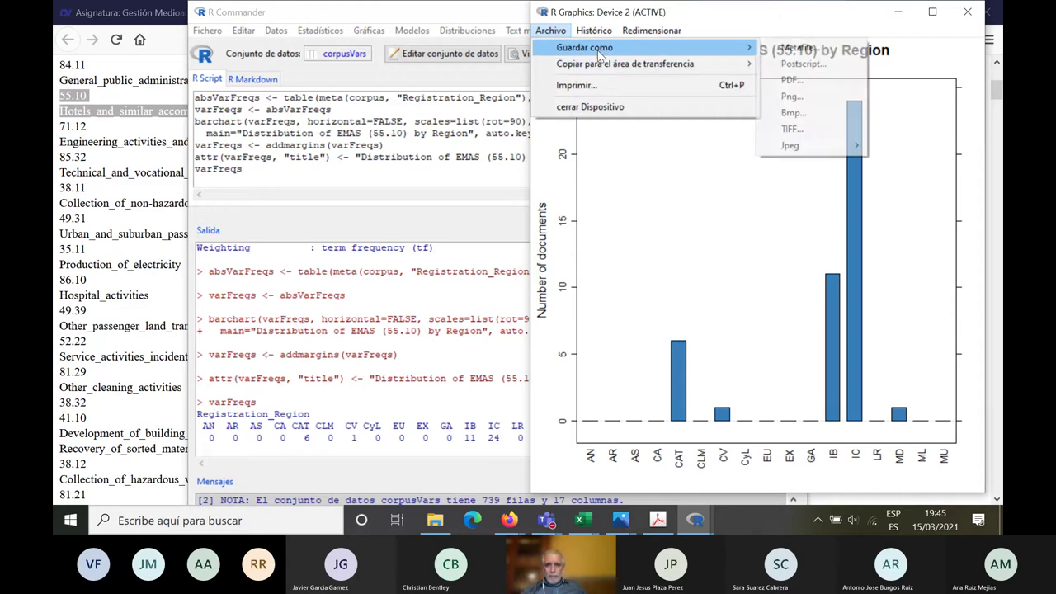
{"action": "mouse_move", "coordinate": [801, 145]}
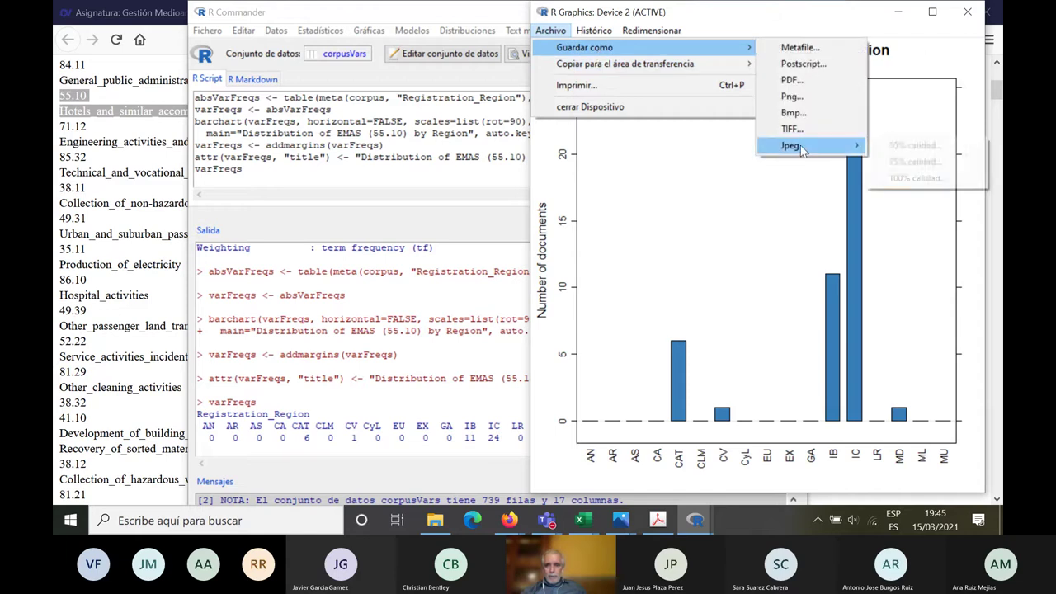
{"action": "left_click", "coordinate": [918, 178]}
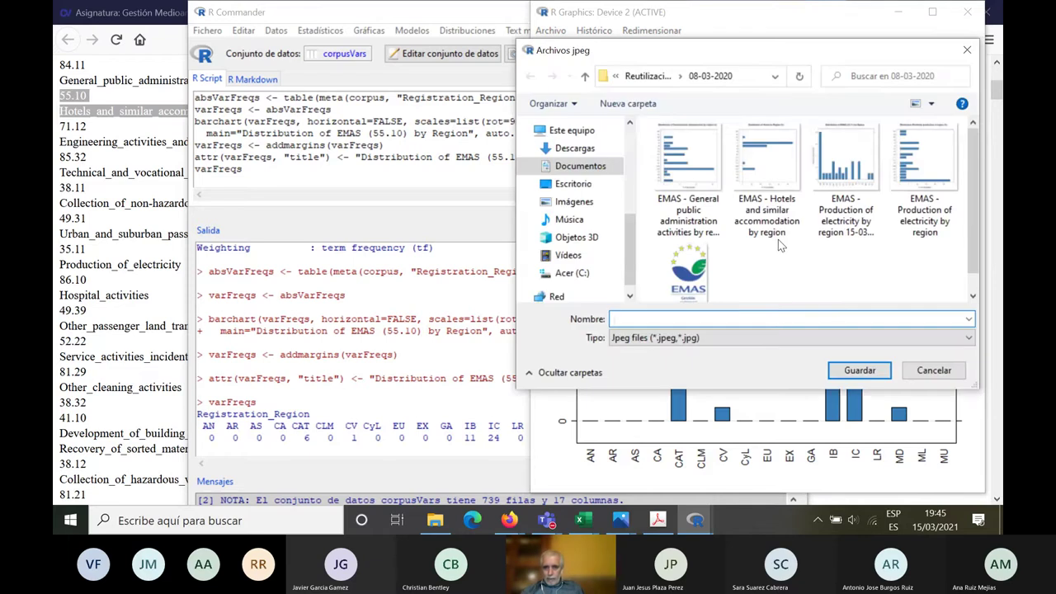
{"action": "left_click", "coordinate": [773, 216]}
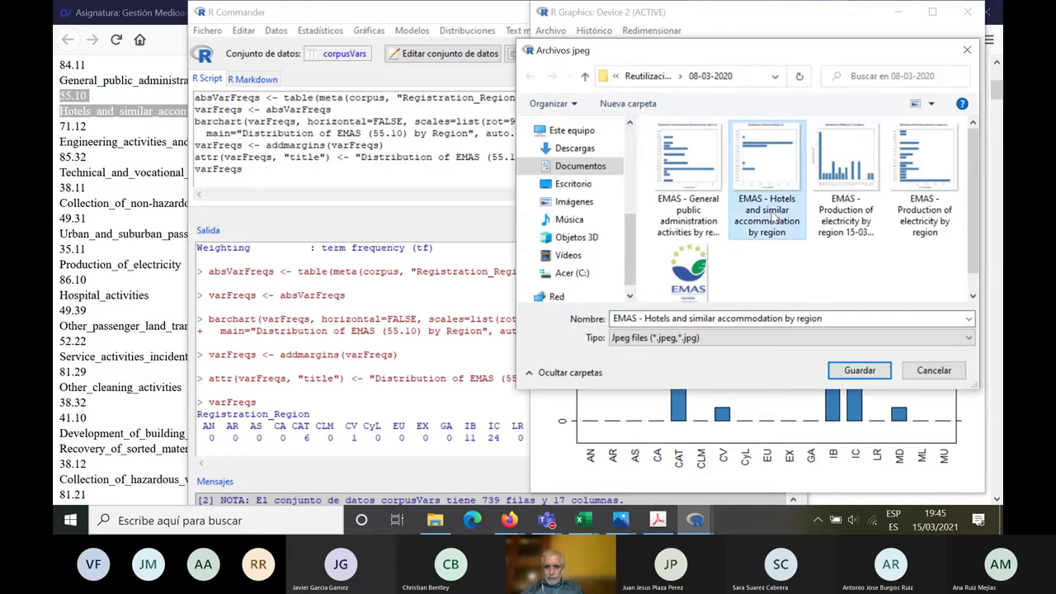
{"action": "left_click", "coordinate": [832, 322]}
{"action": "left_click", "coordinate": [832, 322]}
{"action": "type", "text": "15"}
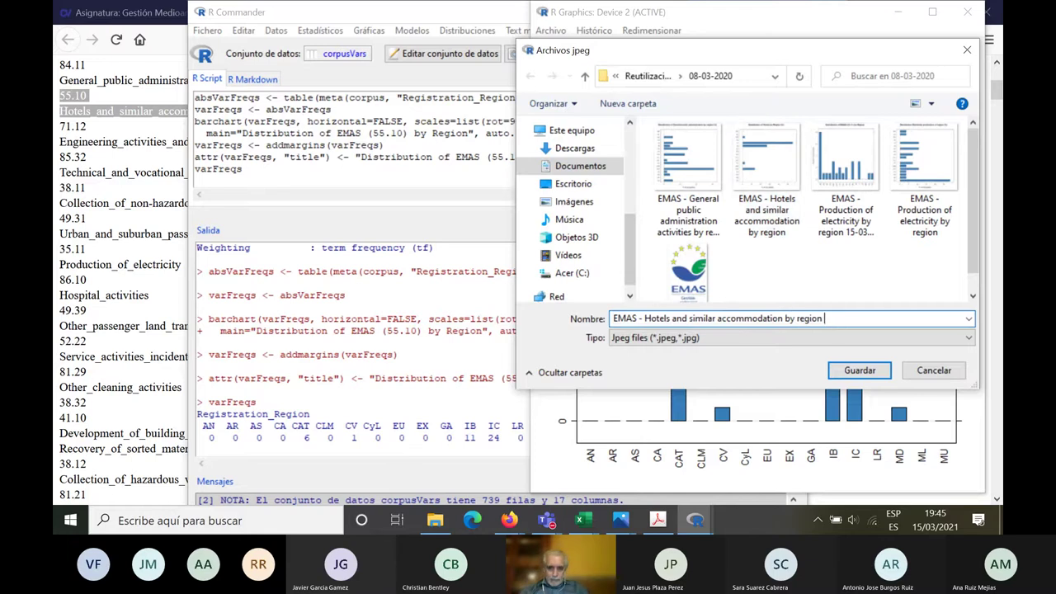
{"action": "type", "text": "-"}
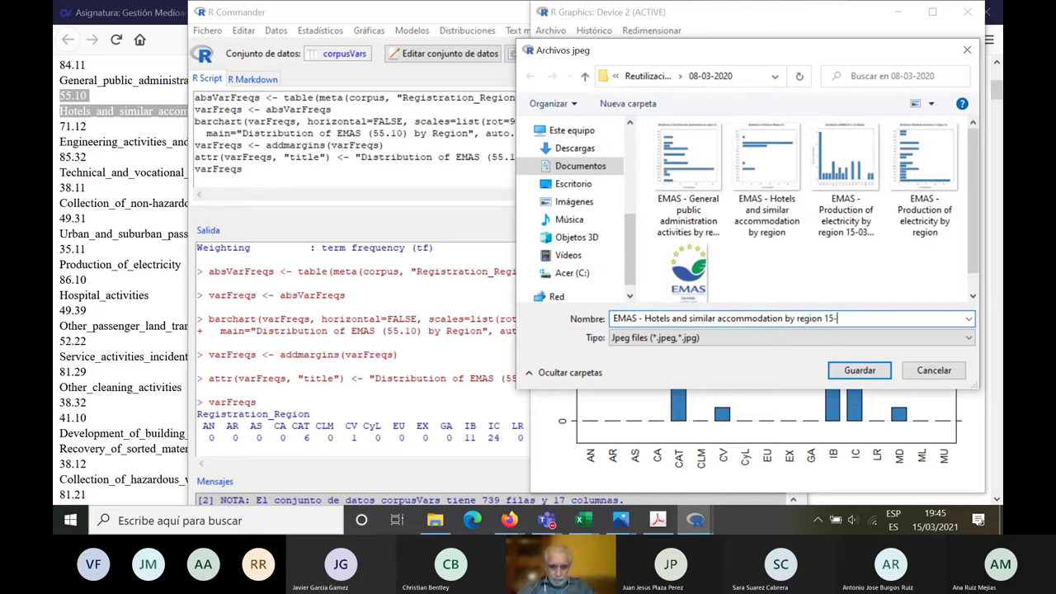
{"action": "type", "text": "03_2021"}
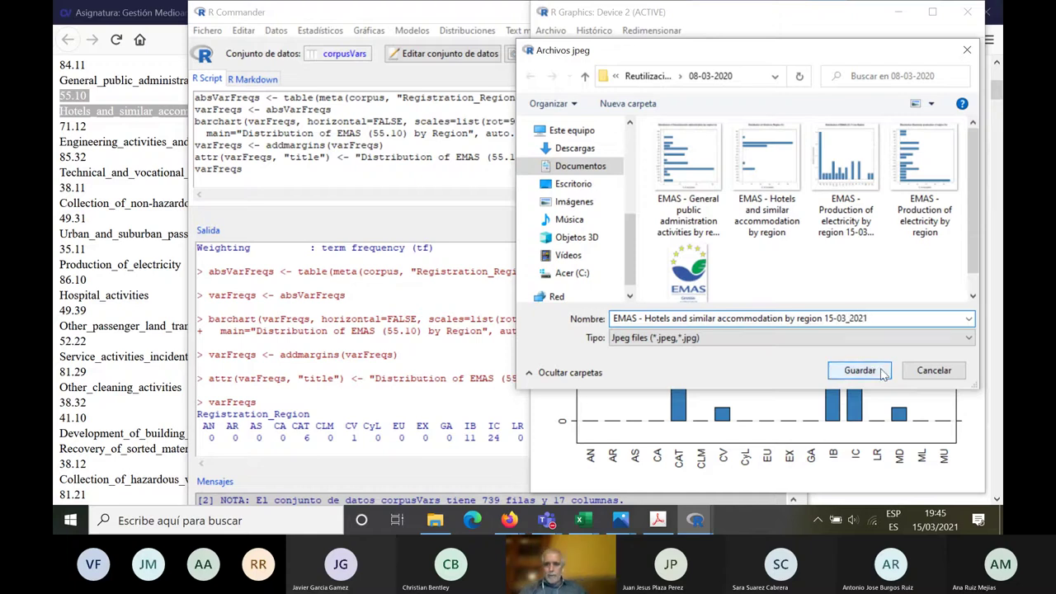
{"action": "left_click", "coordinate": [860, 370]}
- In R Commander, restore the saved corpus from before the 55.10 subset and verify the document count in the output
{"action": "left_click", "coordinate": [446, 212]}
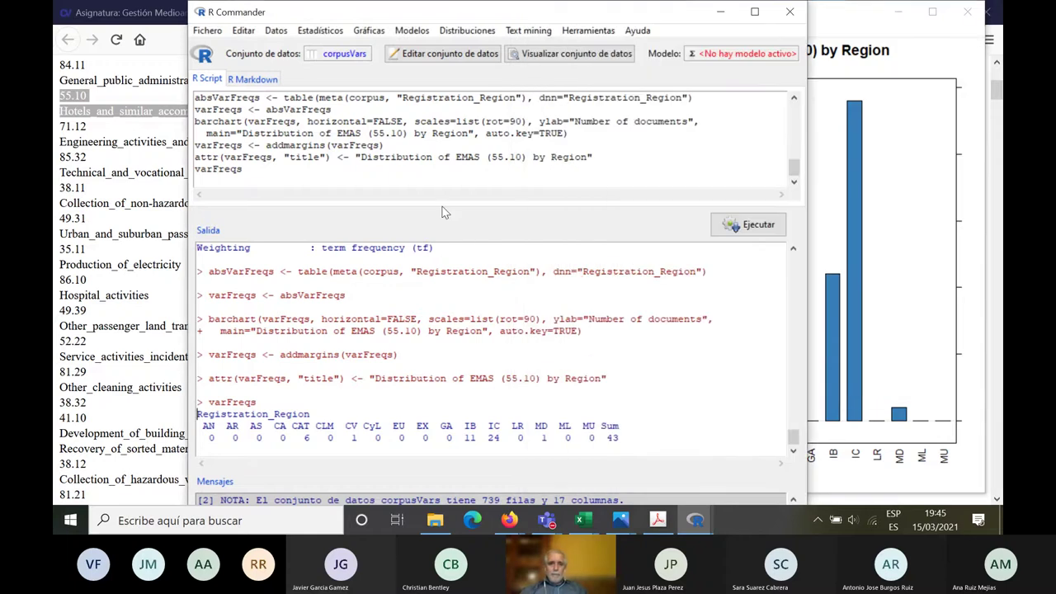
{"action": "left_click", "coordinate": [529, 29]}
{"action": "mouse_move", "coordinate": [548, 90]}
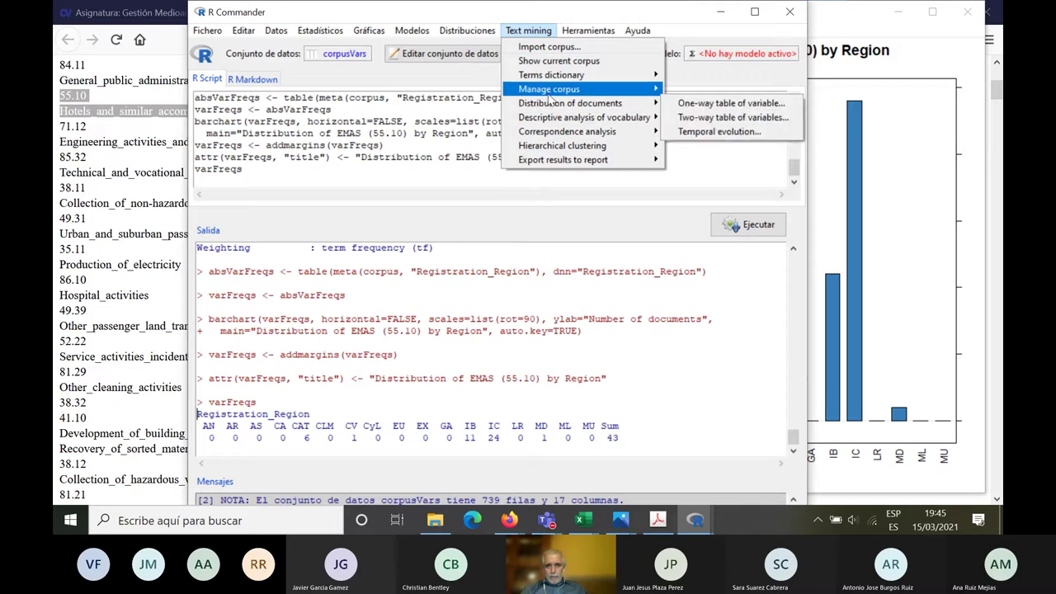
{"action": "mouse_move", "coordinate": [688, 134]}
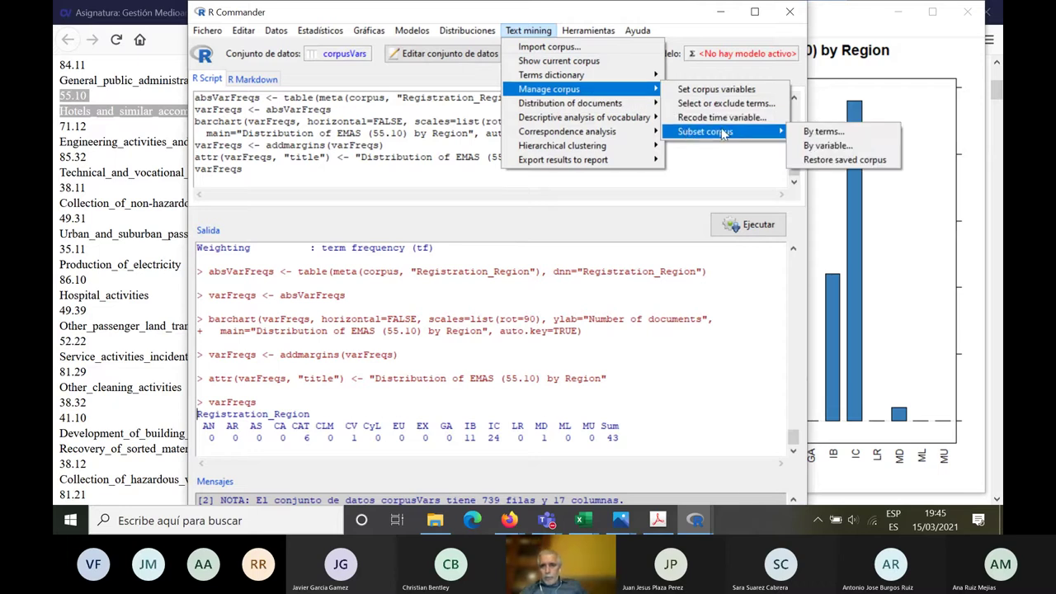
{"action": "left_click", "coordinate": [843, 160]}
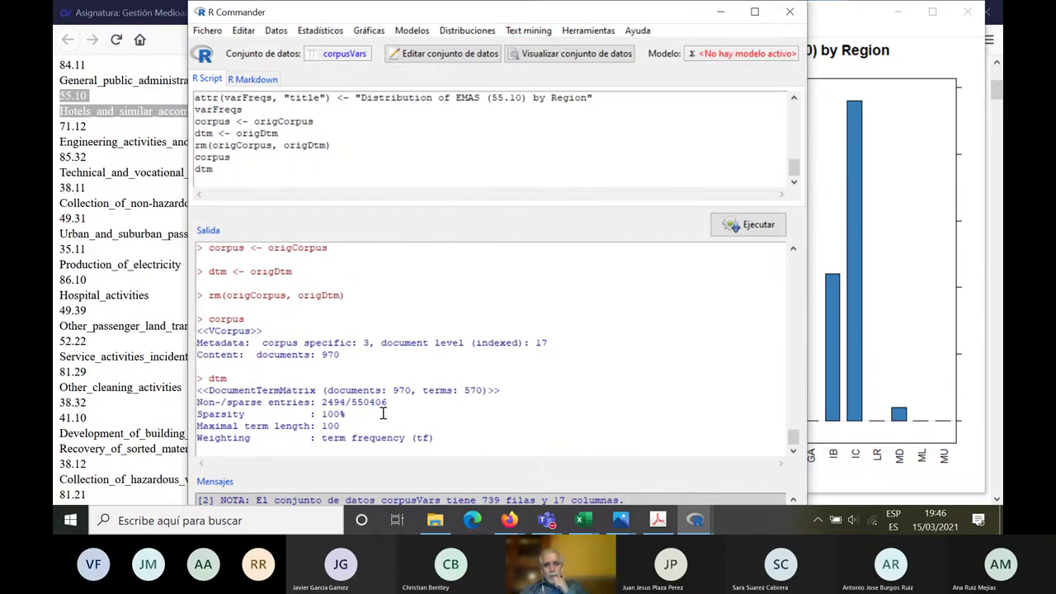
{"action": "left_click_drag", "start_coordinate": [332, 391], "coordinate": [412, 391]}
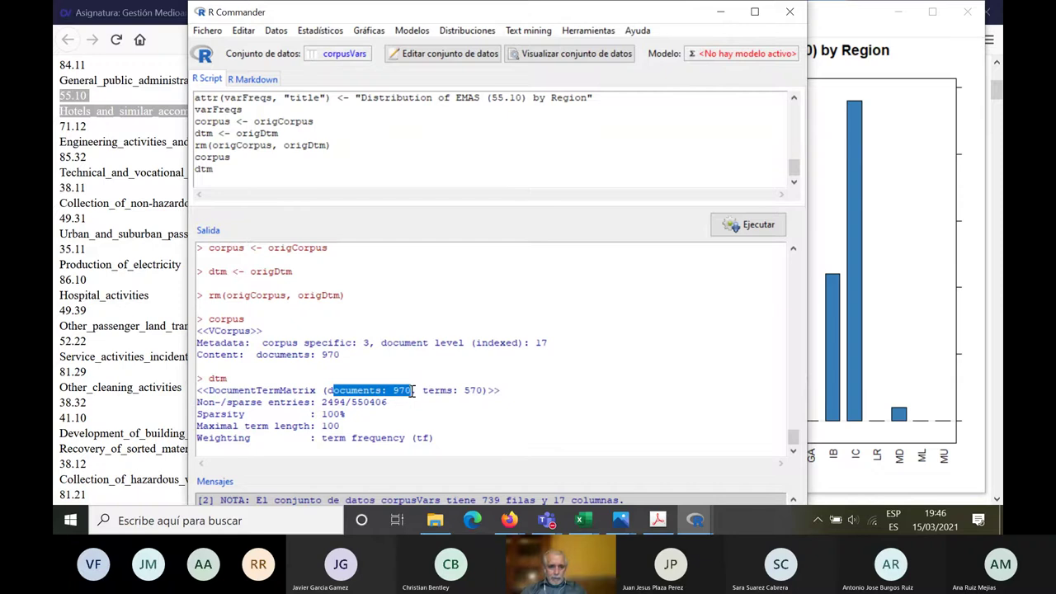
{"action": "left_click", "coordinate": [529, 402]}
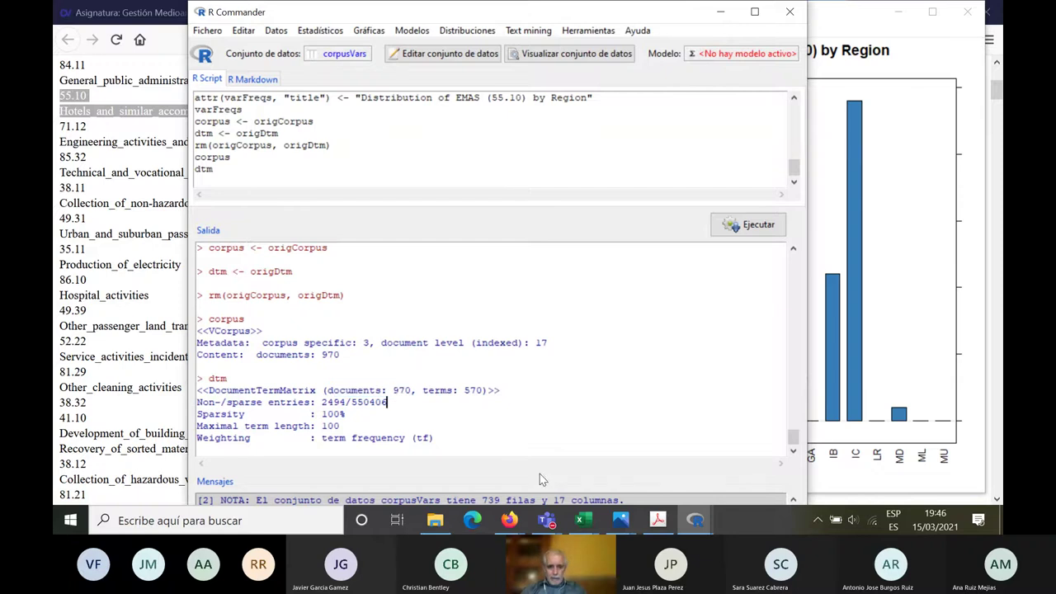
- Switch to Firefox and review the "General public administration activities" chart requirement on the course page
{"action": "left_click", "coordinate": [501, 518]}
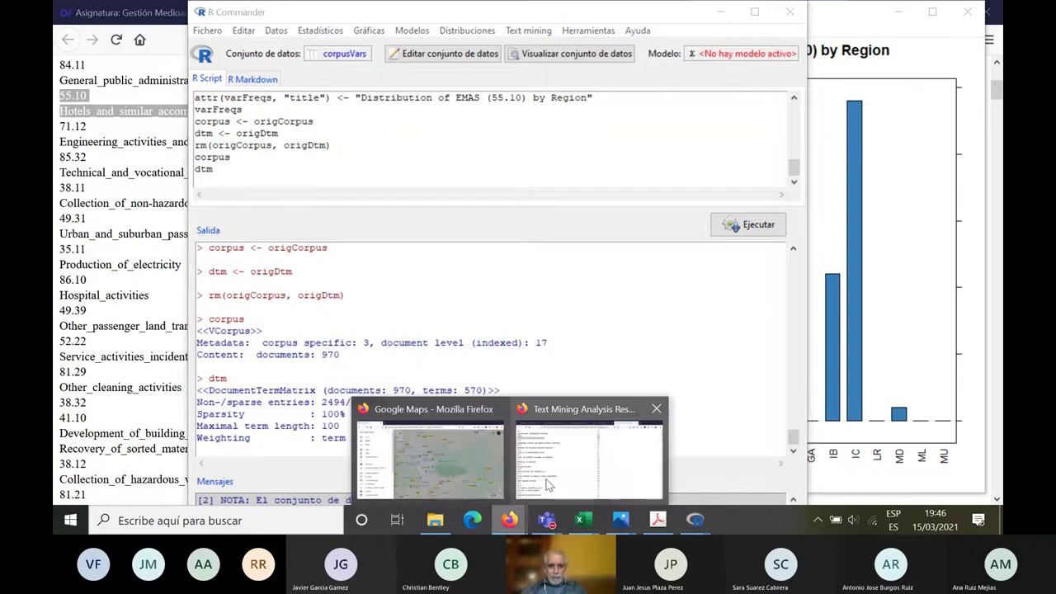
{"action": "left_click", "coordinate": [147, 18]}
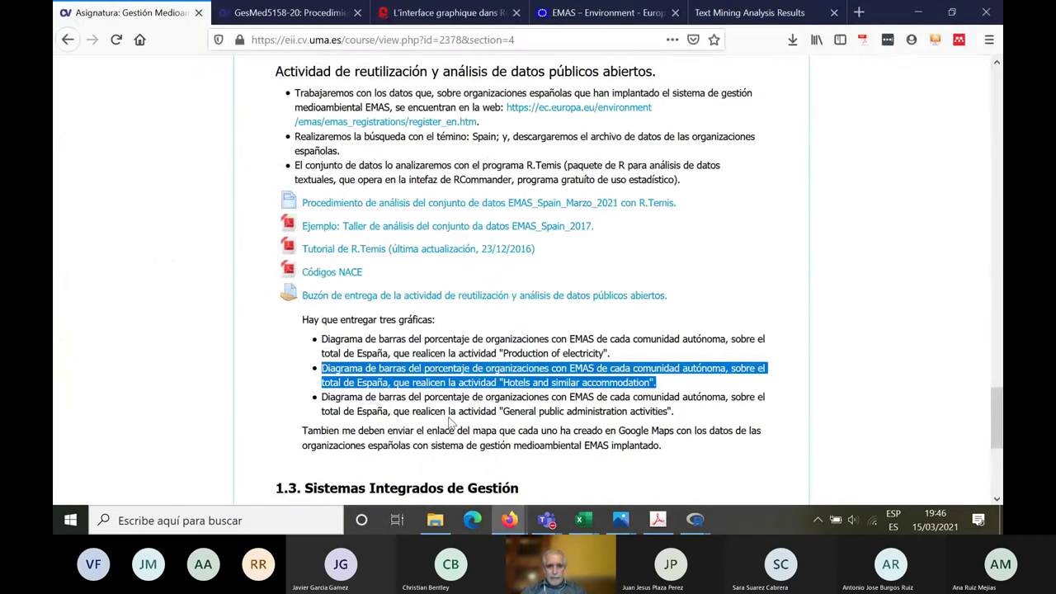
{"action": "left_click_drag", "start_coordinate": [322, 397], "coordinate": [462, 407]}
{"action": "left_click_drag", "start_coordinate": [500, 406], "coordinate": [678, 421]}
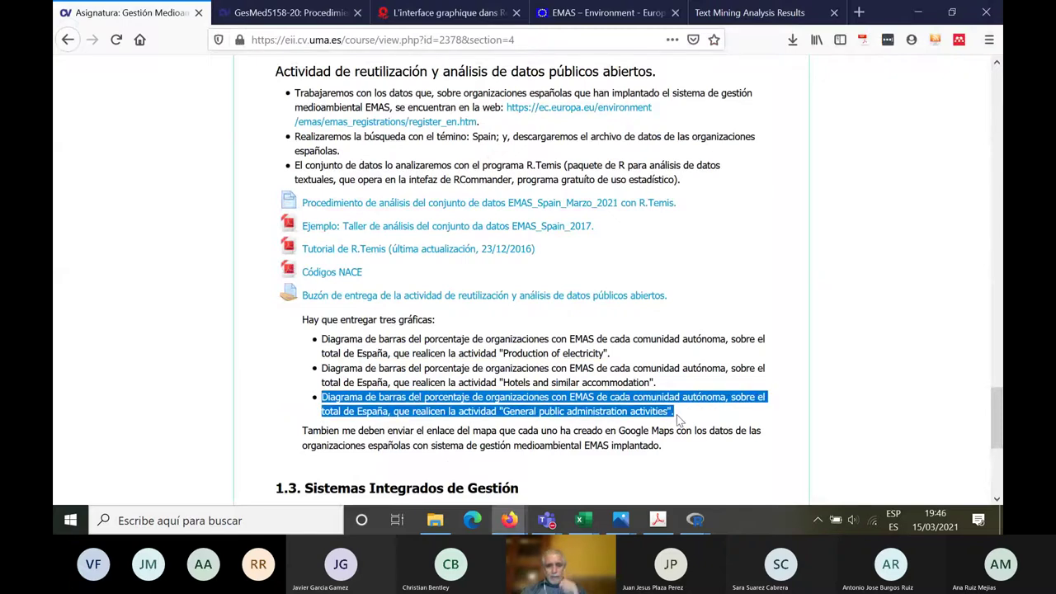
{"action": "mouse_move", "coordinate": [693, 524]}
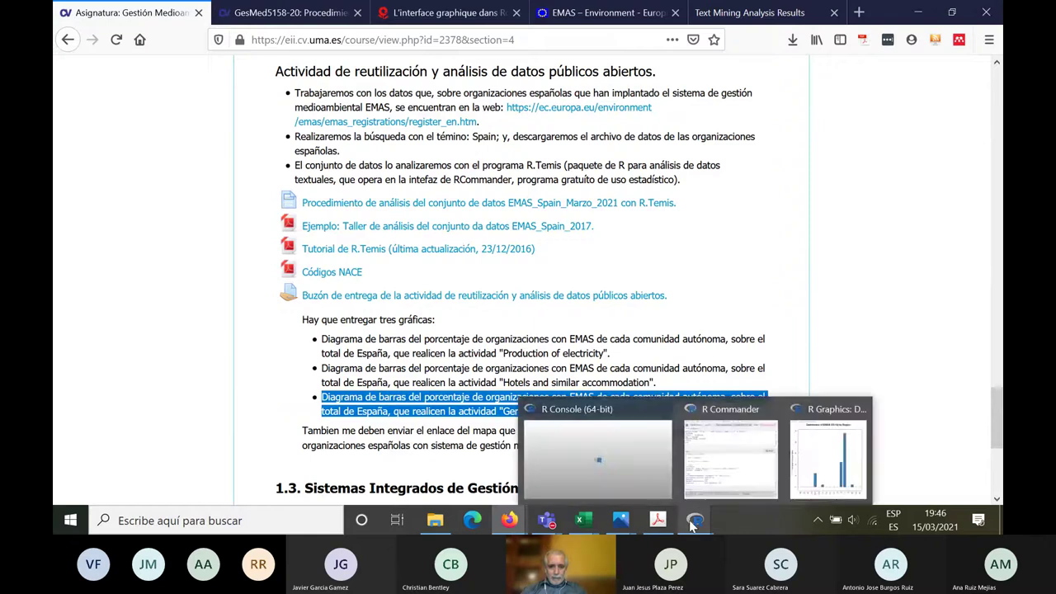
{"action": "left_click", "coordinate": [678, 476]}
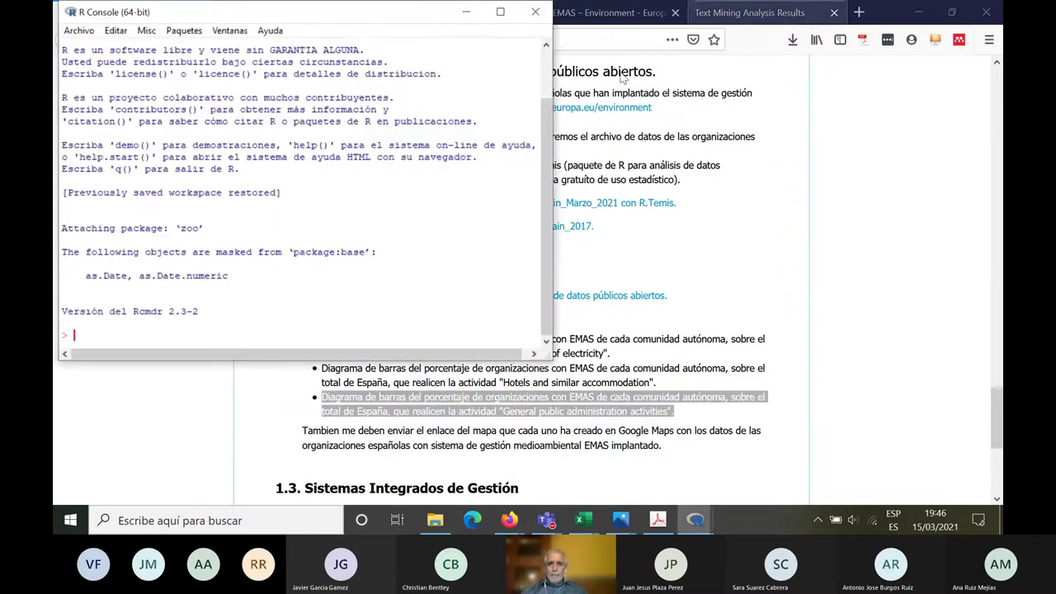
{"action": "left_click", "coordinate": [470, 12]}
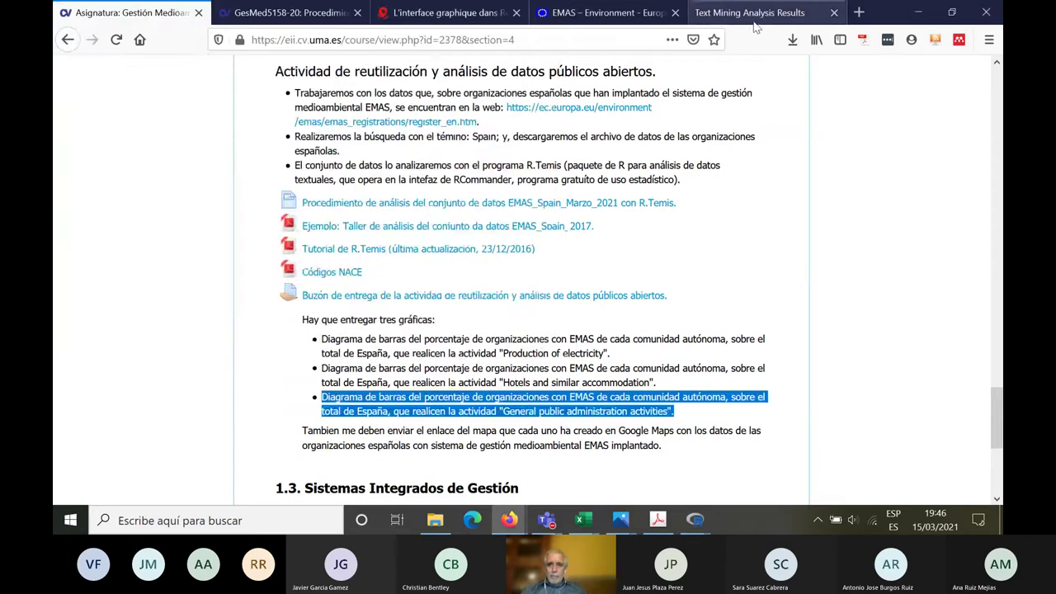
- Copy the code 84.11 for general public administration activities from the terms dictionary results page and switch to R Commander
{"action": "left_click", "coordinate": [749, 14]}
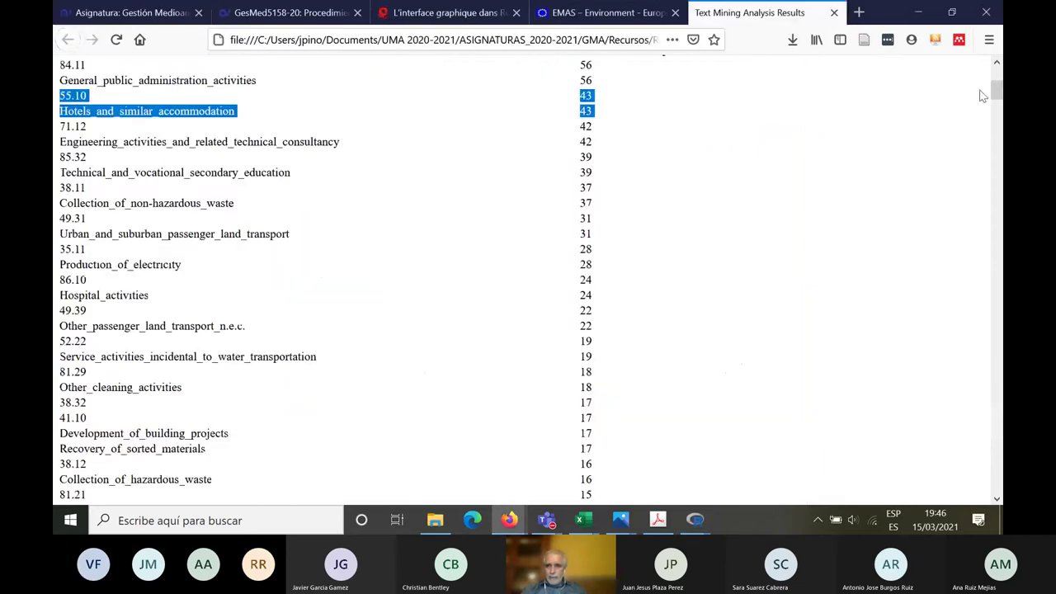
{"action": "left_click", "coordinate": [996, 62]}
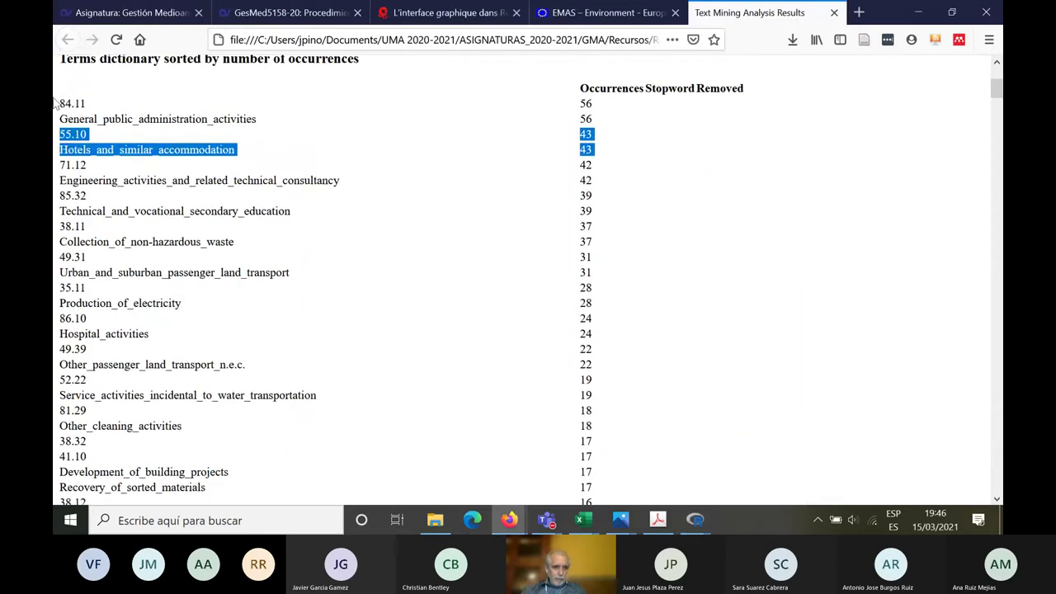
{"action": "left_click_drag", "start_coordinate": [60, 103], "coordinate": [87, 108]}
{"action": "key", "text": "ctrl+c"}
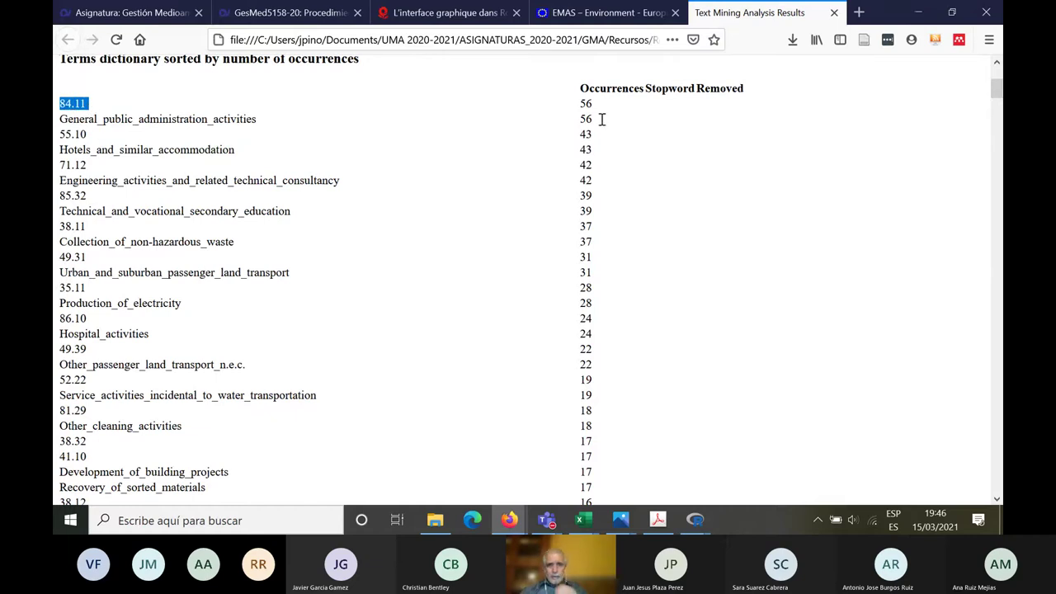
{"action": "left_click", "coordinate": [696, 519]}
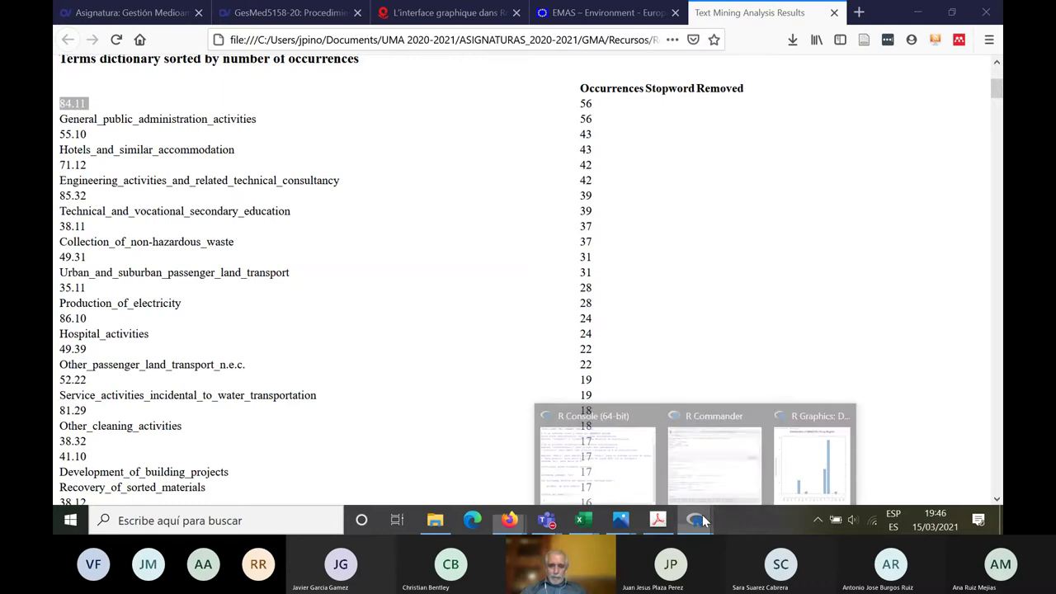
{"action": "left_click", "coordinate": [724, 480]}
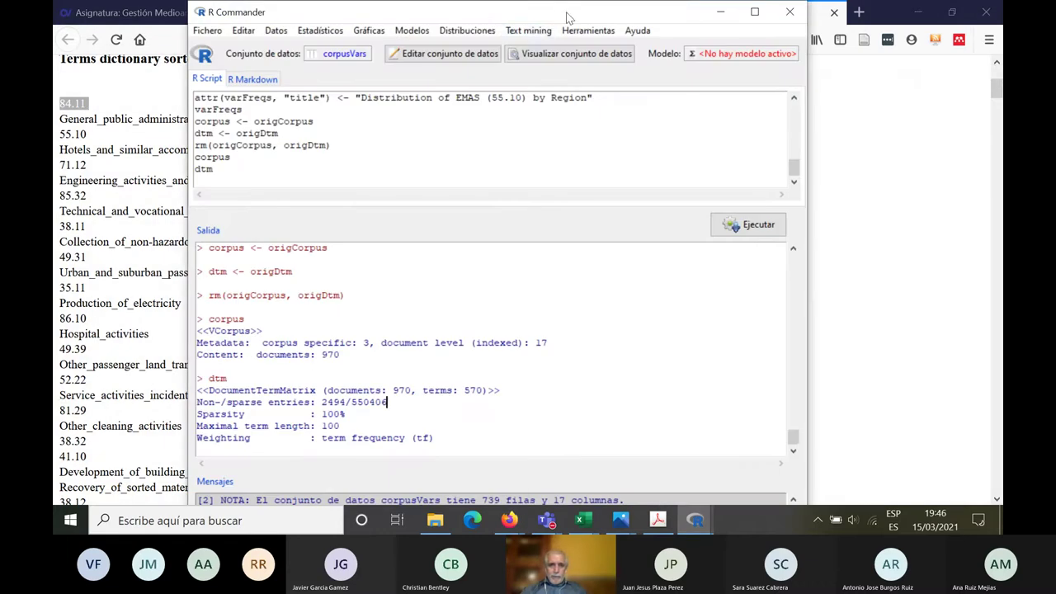
- Try to restore the saved corpus once more before making a new subset
{"action": "left_click", "coordinate": [528, 31]}
{"action": "mouse_move", "coordinate": [579, 90]}
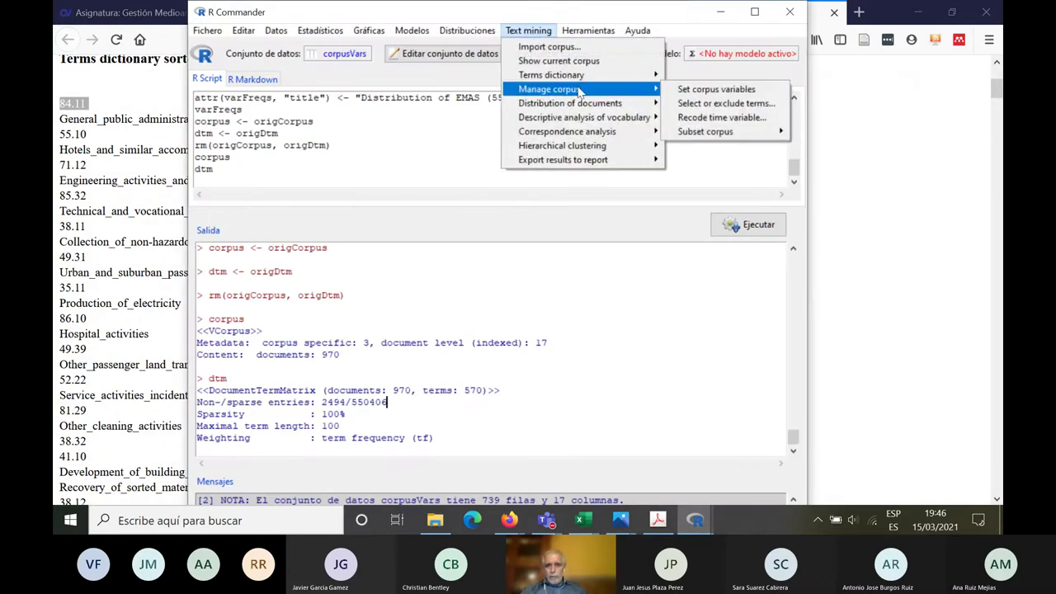
{"action": "mouse_move", "coordinate": [700, 133]}
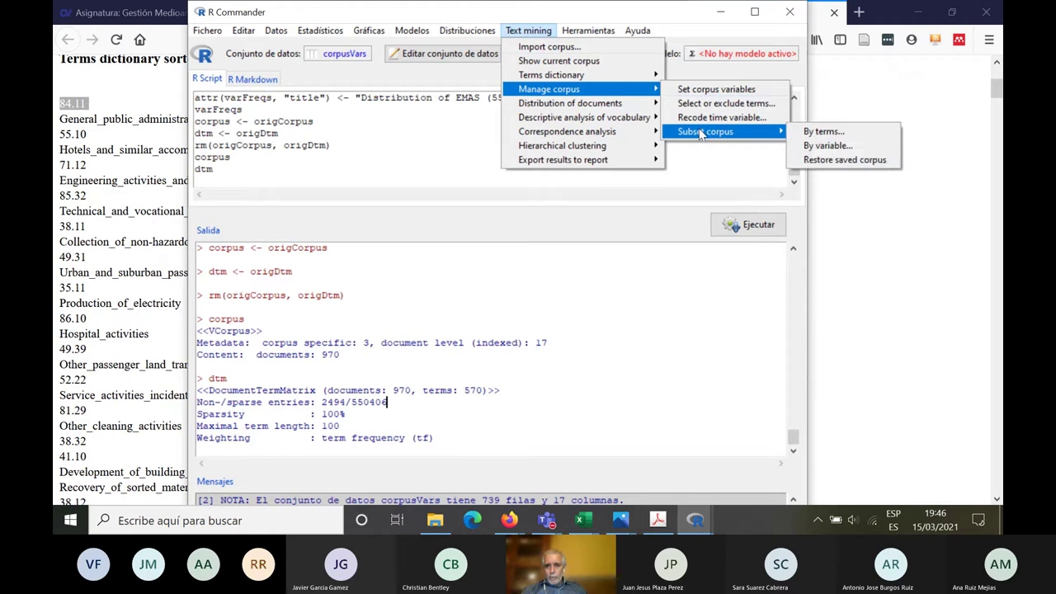
{"action": "left_click", "coordinate": [844, 159]}
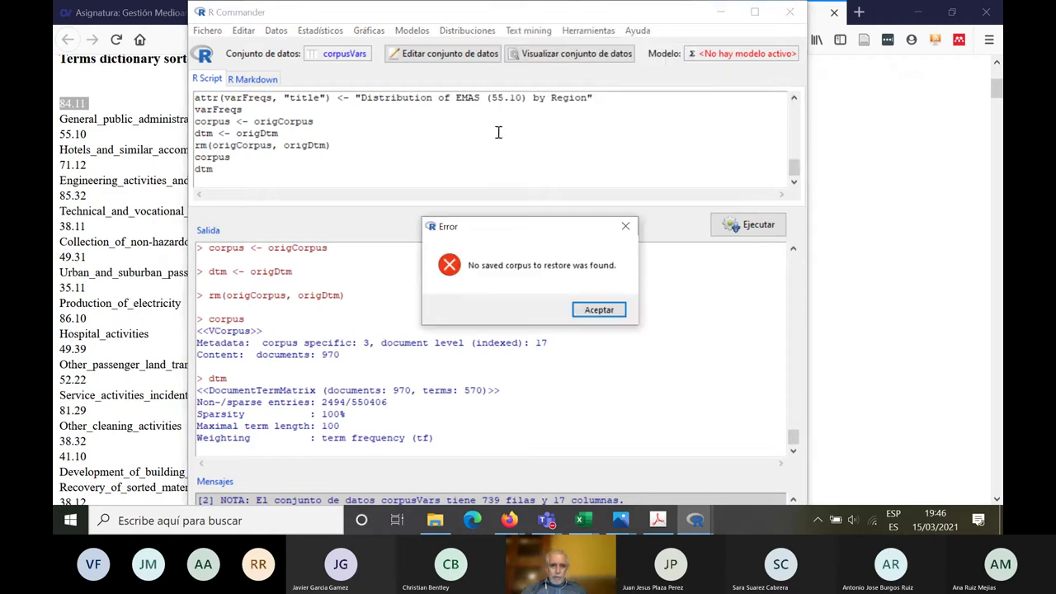
{"action": "left_click", "coordinate": [587, 312]}
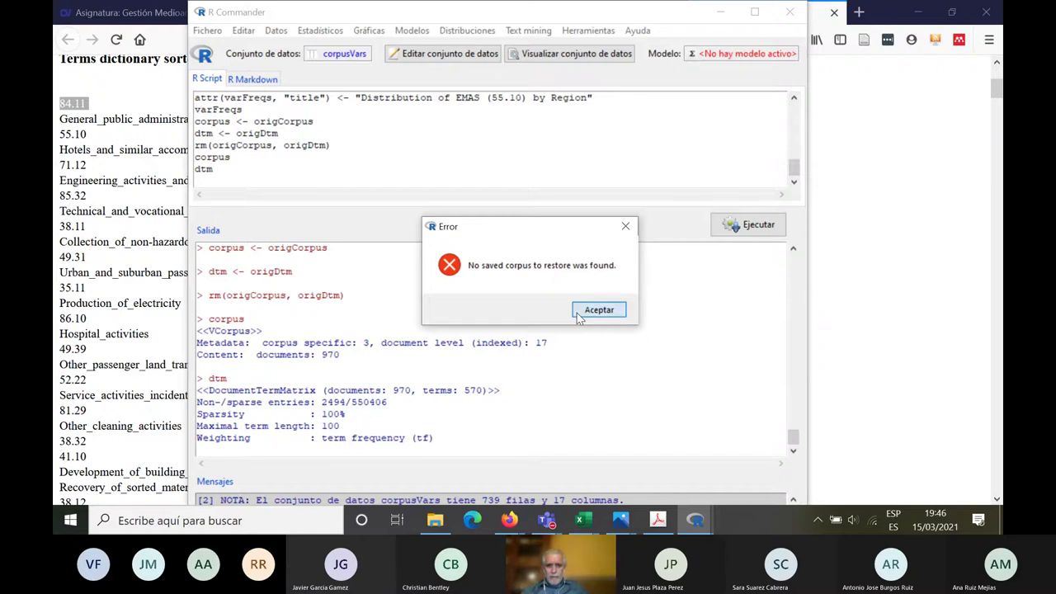
- Subset the corpus to documents containing the term 84.11 at least once, saving the original corpus, and check the resulting document count
{"action": "left_click", "coordinate": [521, 33]}
{"action": "mouse_move", "coordinate": [551, 90]}
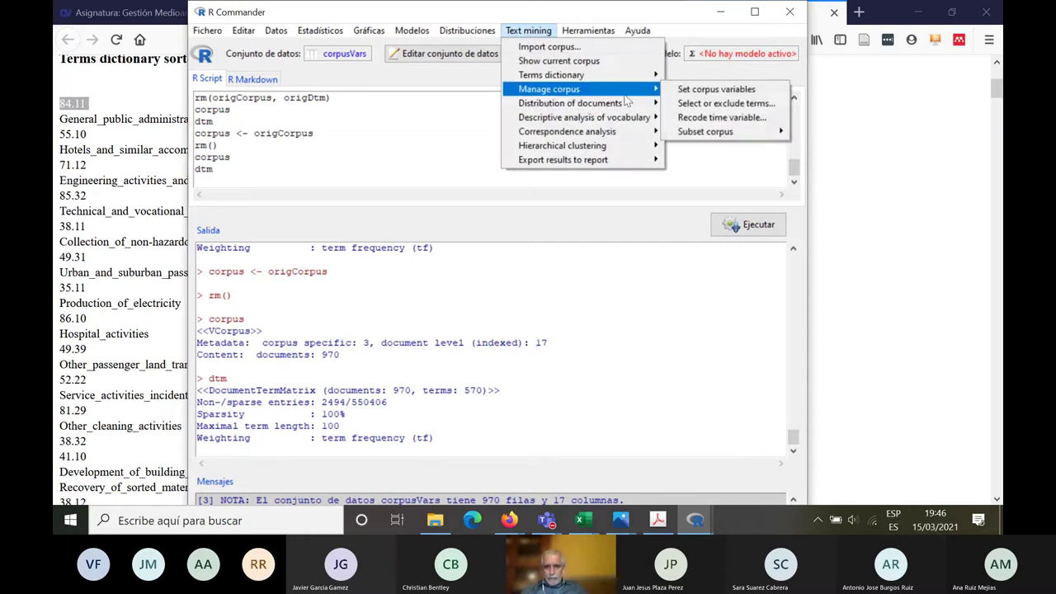
{"action": "mouse_move", "coordinate": [703, 134]}
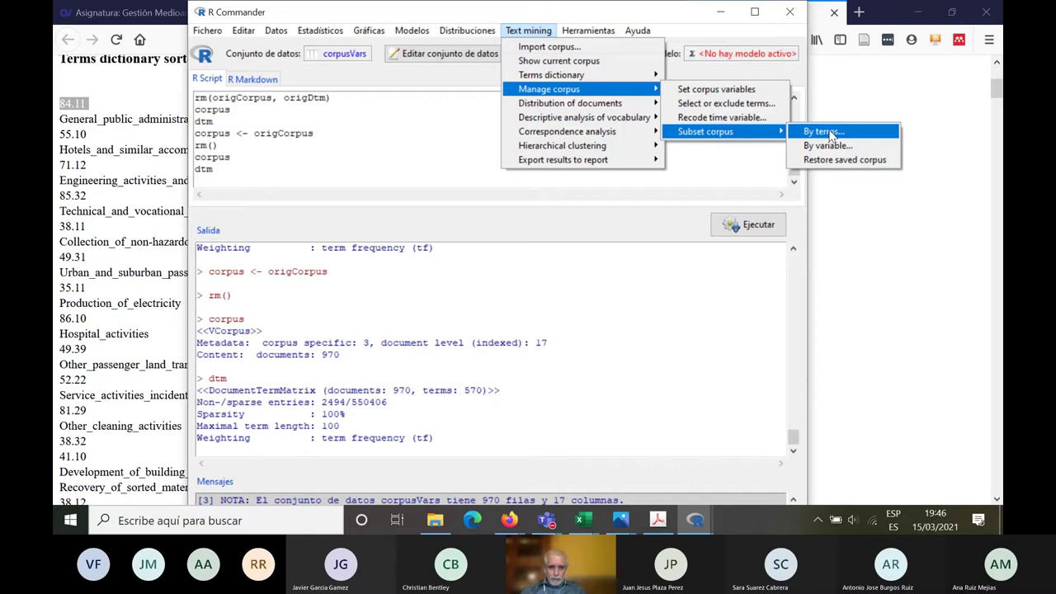
{"action": "left_click", "coordinate": [825, 132]}
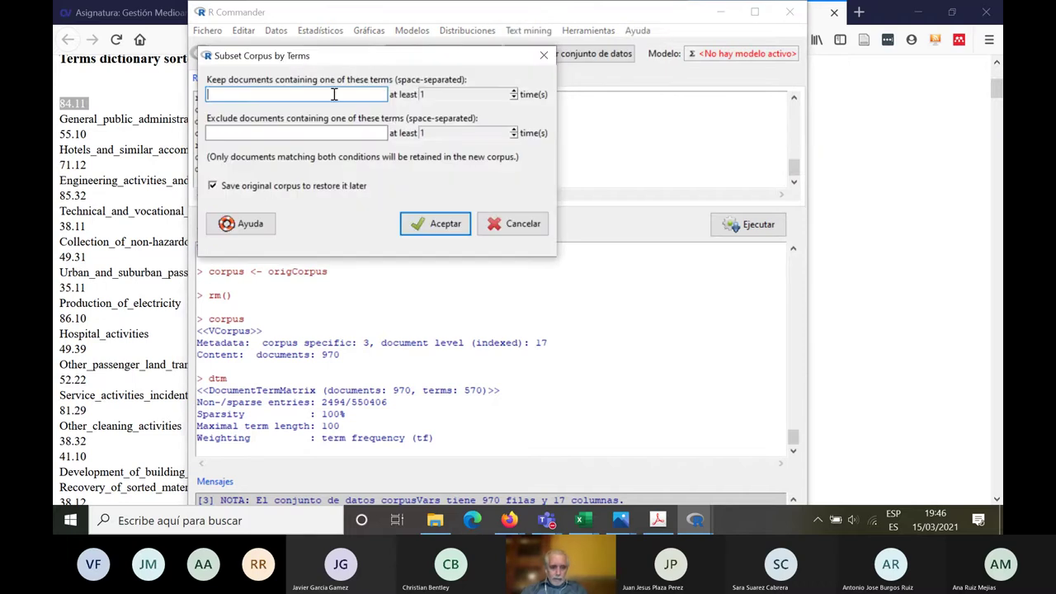
{"action": "key", "text": "ctrl+v"}
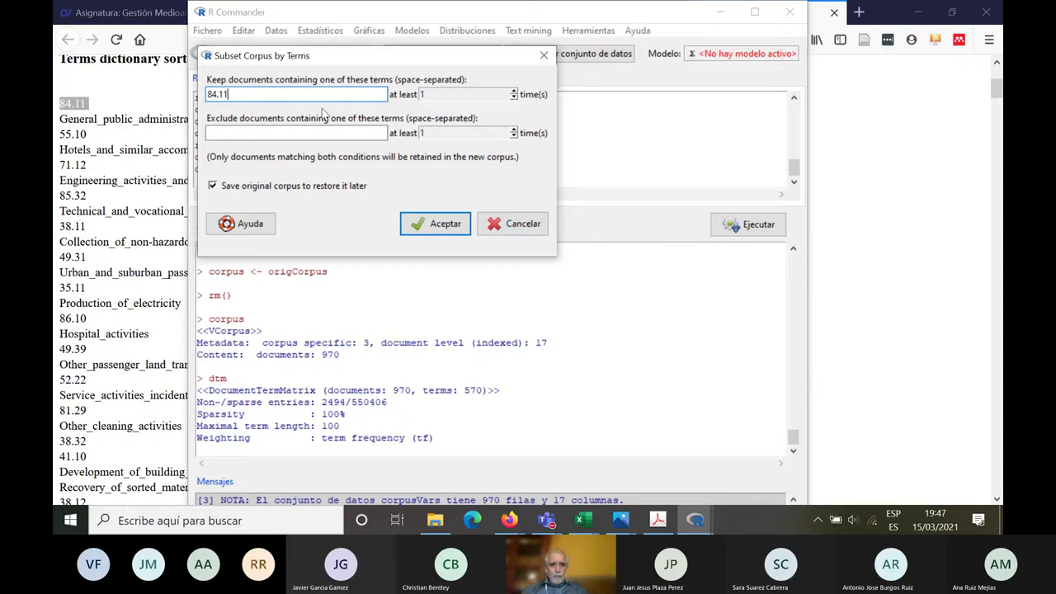
{"action": "left_click", "coordinate": [446, 226]}
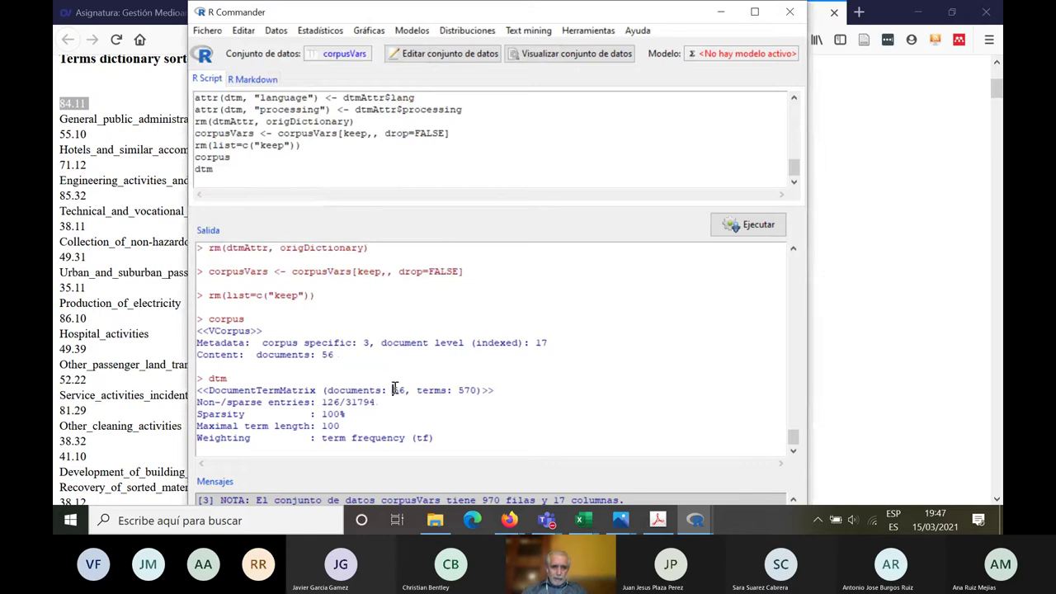
{"action": "left_click_drag", "start_coordinate": [393, 389], "coordinate": [404, 391]}
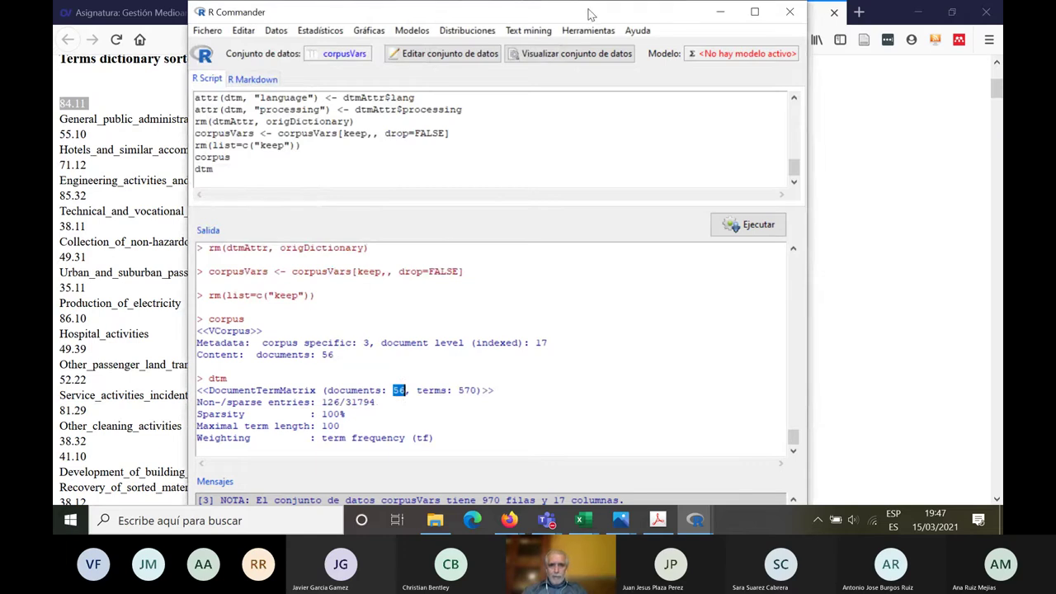
{"action": "mouse_move", "coordinate": [589, 10]}
{"action": "left_mouse_down"}
{"action": "mouse_move", "coordinate": [543, 191]}
{"action": "mouse_move", "coordinate": [464, 123]}
{"action": "mouse_move", "coordinate": [452, 127]}
{"action": "mouse_move", "coordinate": [575, 14]}
{"action": "left_mouse_up"}
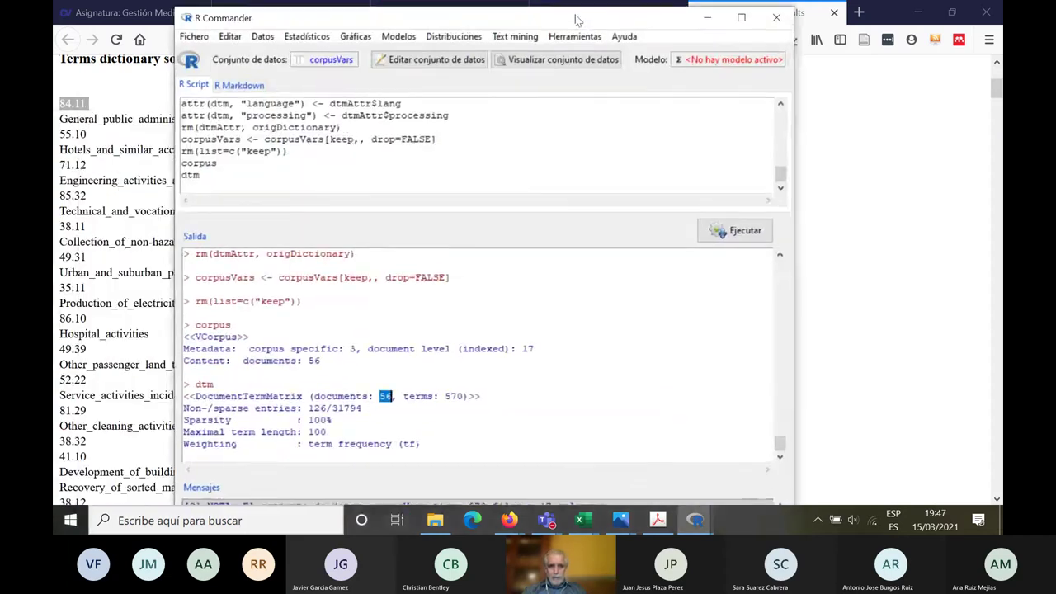
{"action": "left_click", "coordinate": [619, 359]}
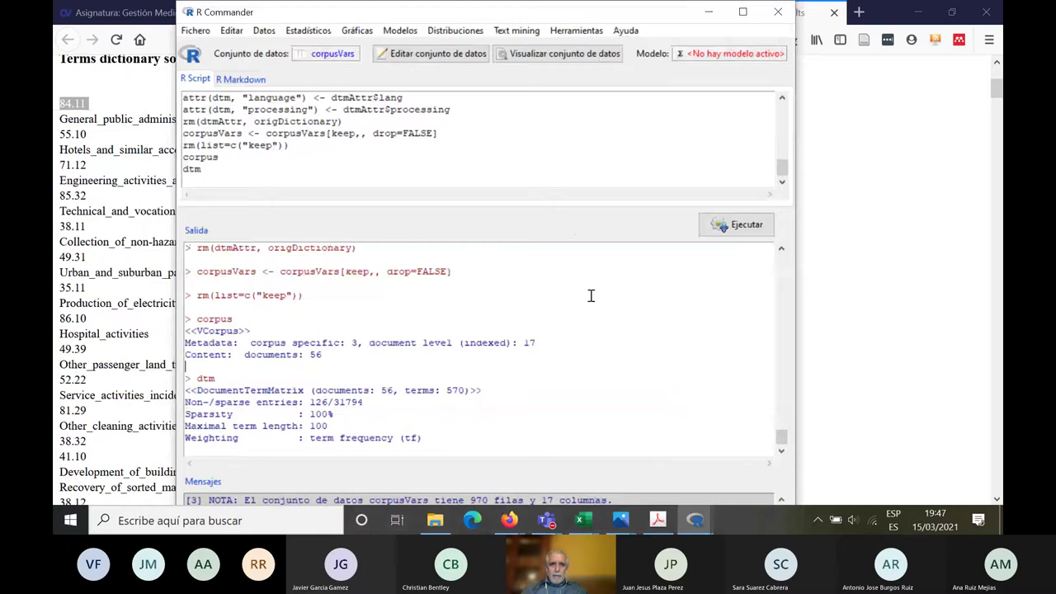
- Create a one-way table of Registration_Region with absolute counts and a vertical bar plot titled "Distribution of EMAS (84.11) by Region"
{"action": "left_click", "coordinate": [517, 31]}
{"action": "mouse_move", "coordinate": [538, 103]}
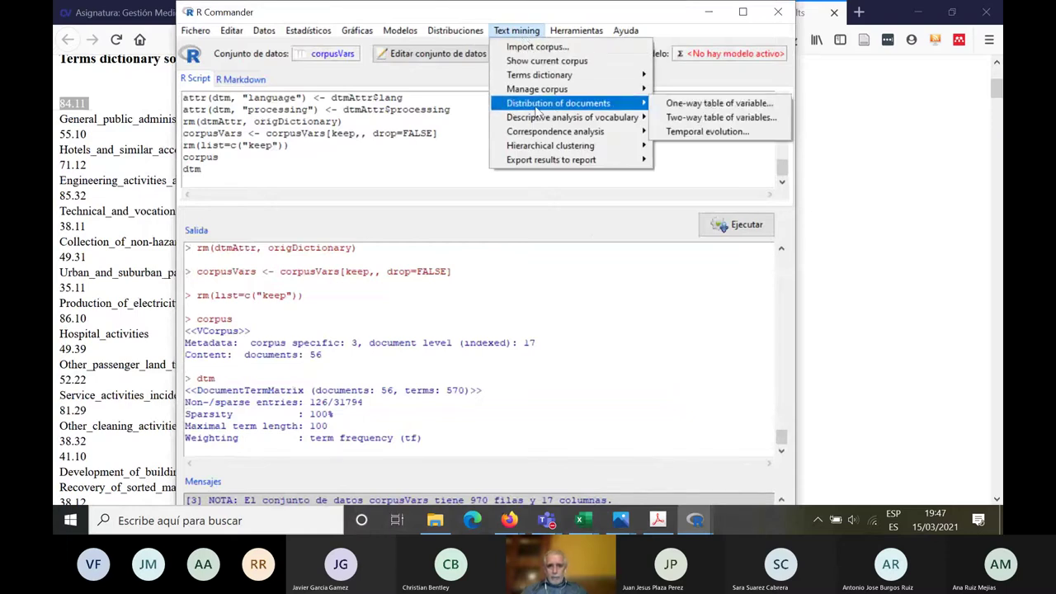
{"action": "left_click", "coordinate": [704, 103]}
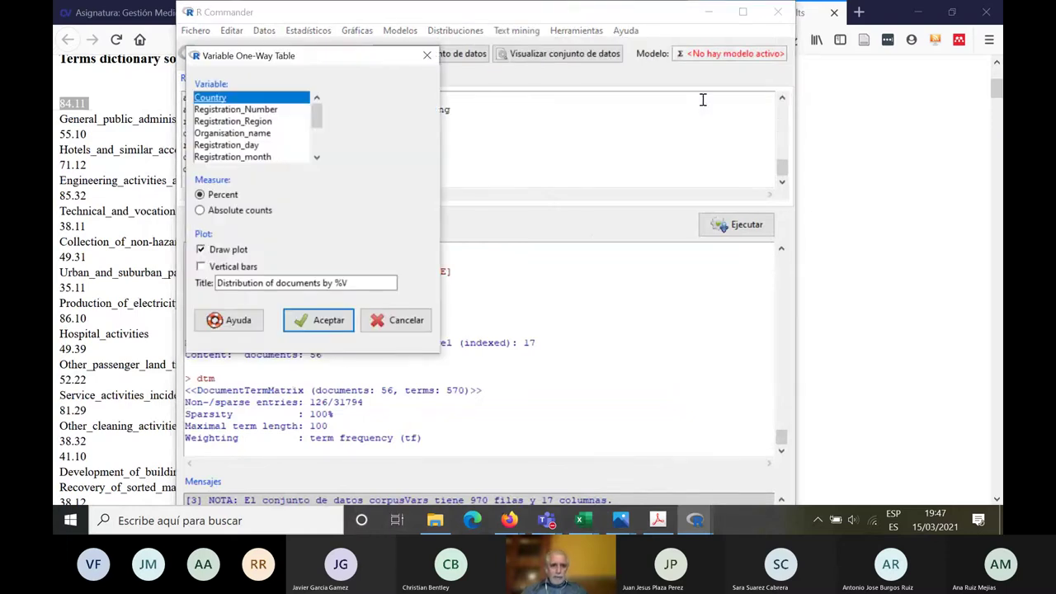
{"action": "left_click", "coordinate": [261, 122]}
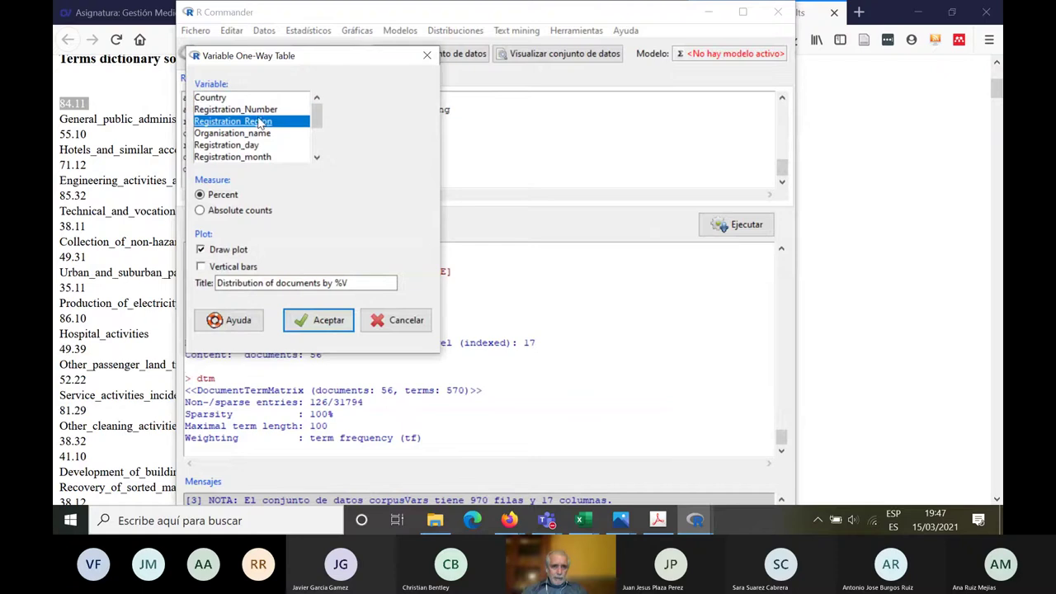
{"action": "left_click", "coordinate": [199, 210]}
{"action": "left_click", "coordinate": [201, 268]}
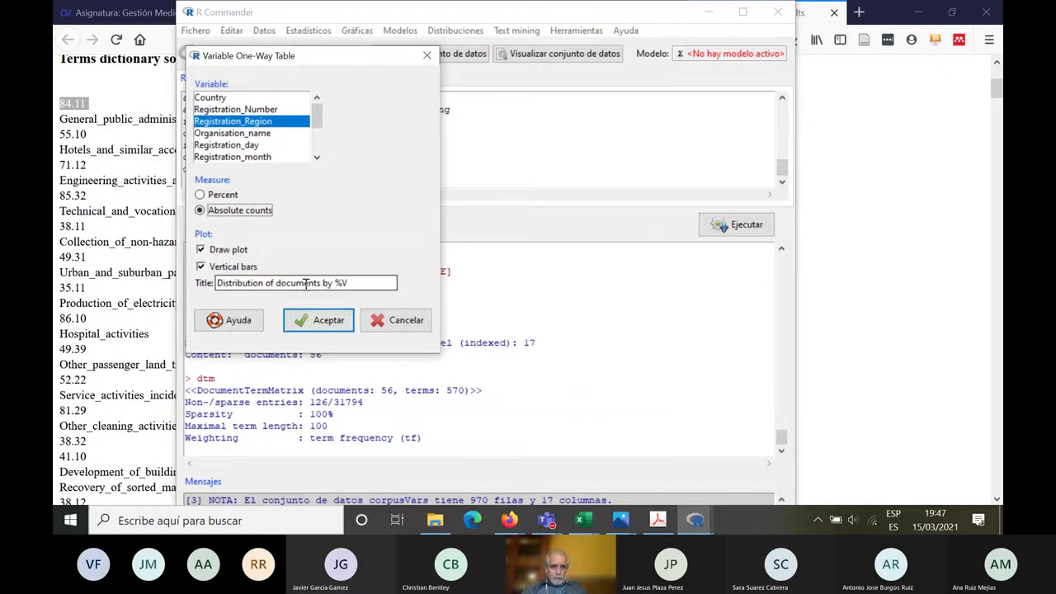
{"action": "left_click_drag", "start_coordinate": [276, 283], "coordinate": [366, 278]}
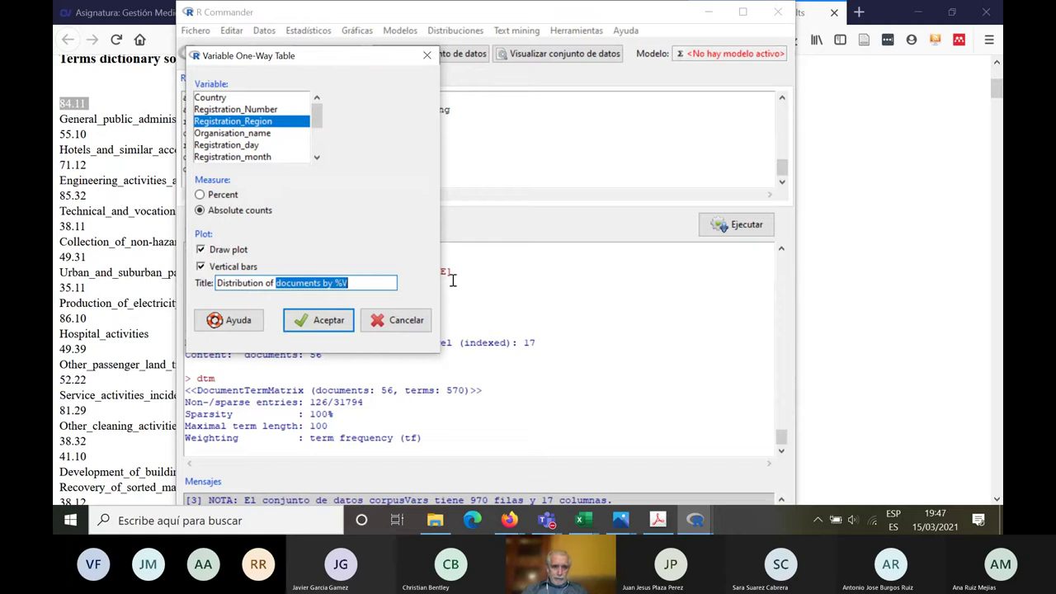
{"action": "type", "text": "EMA"}
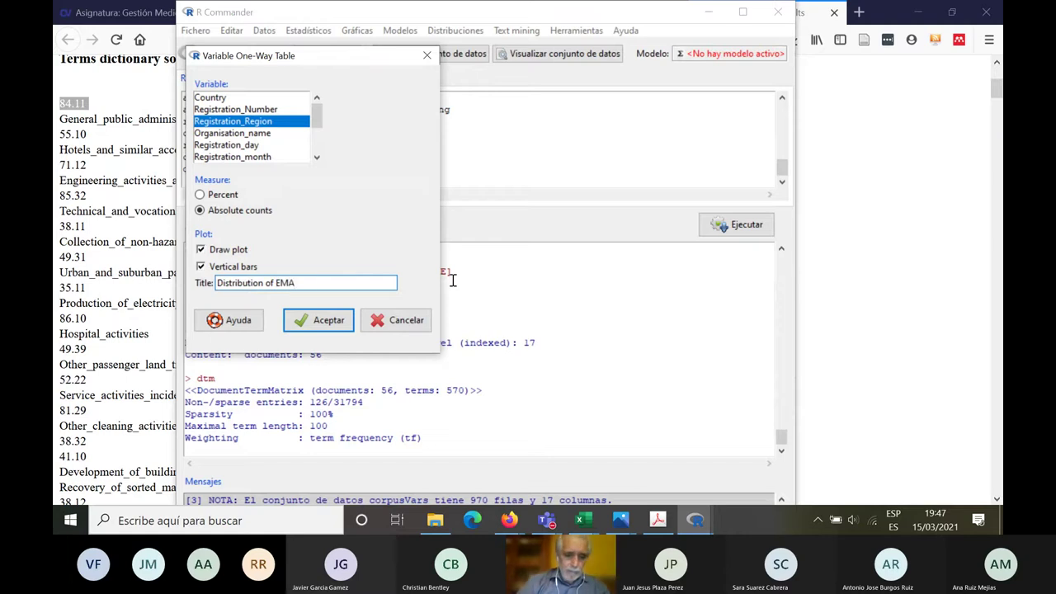
{"action": "type", "text": "S (8"}
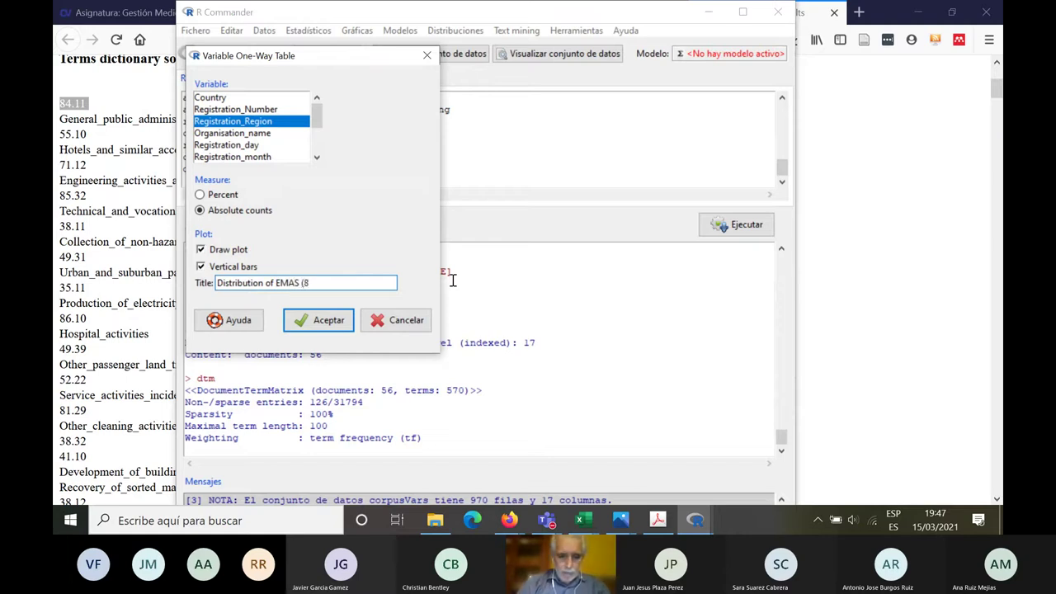
{"action": "type", "text": "4.11) by Region"}
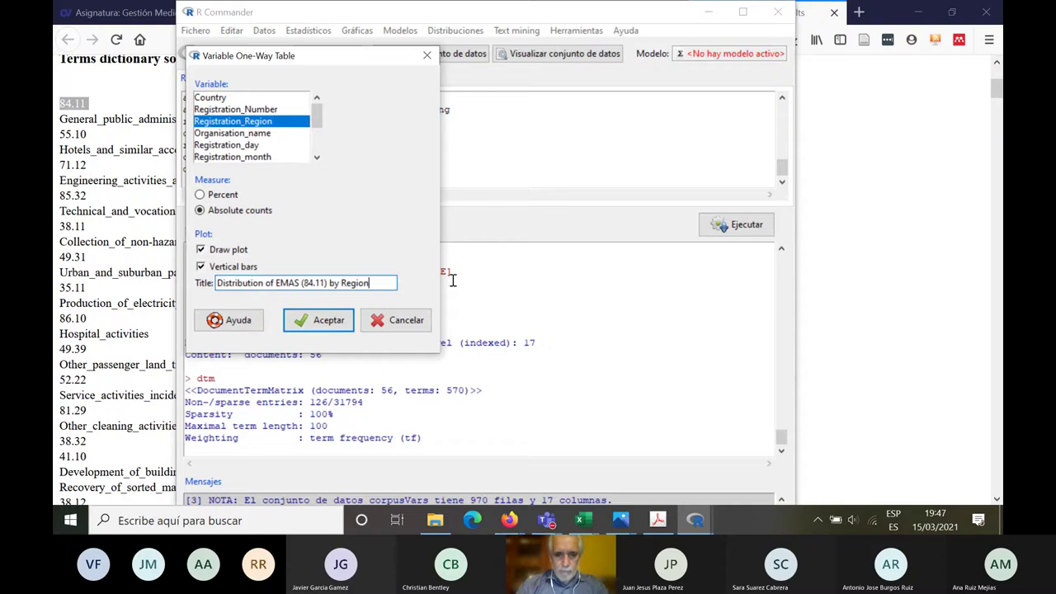
{"action": "left_click", "coordinate": [319, 320]}
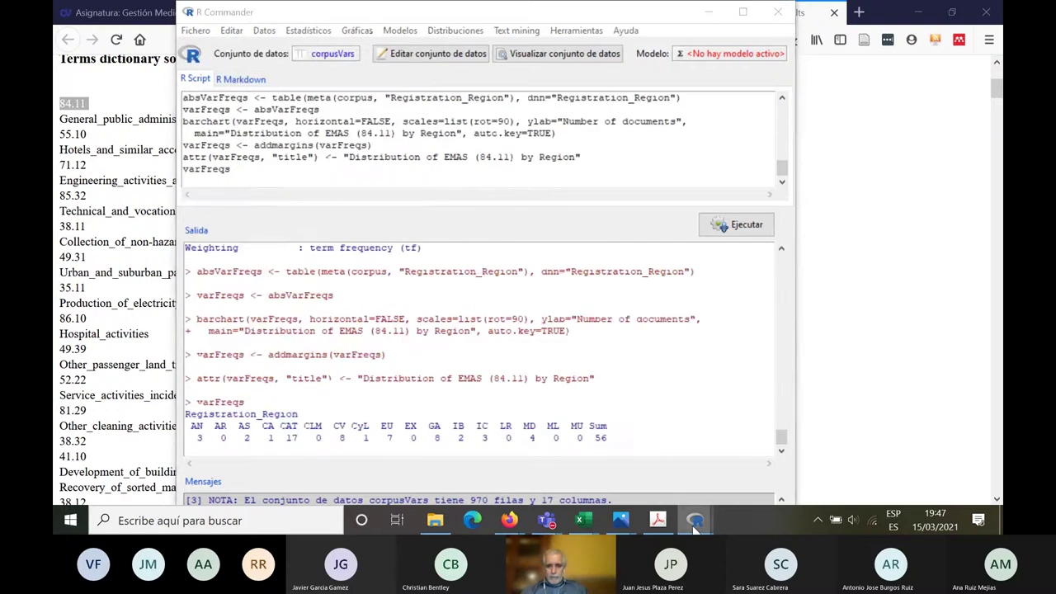
- Save the 84.11 chart as a 100% quality JPEG named "EMAS - General public administration activities by region 15-03-2021" in the 08-03-2020 folder
{"action": "mouse_move", "coordinate": [695, 520]}
{"action": "left_click", "coordinate": [807, 483]}
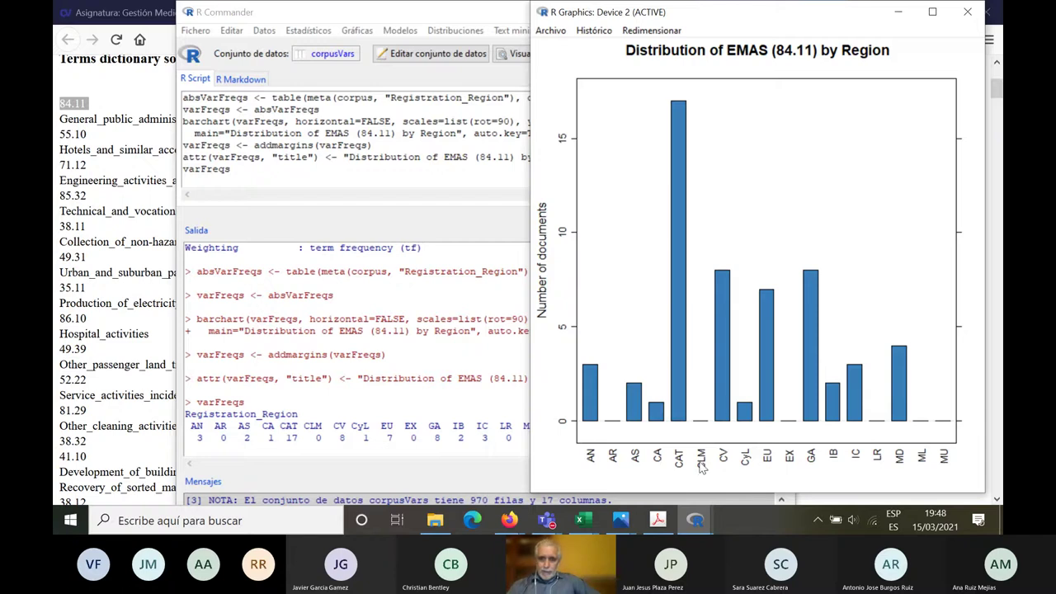
{"action": "left_click", "coordinate": [550, 31]}
{"action": "mouse_move", "coordinate": [585, 53]}
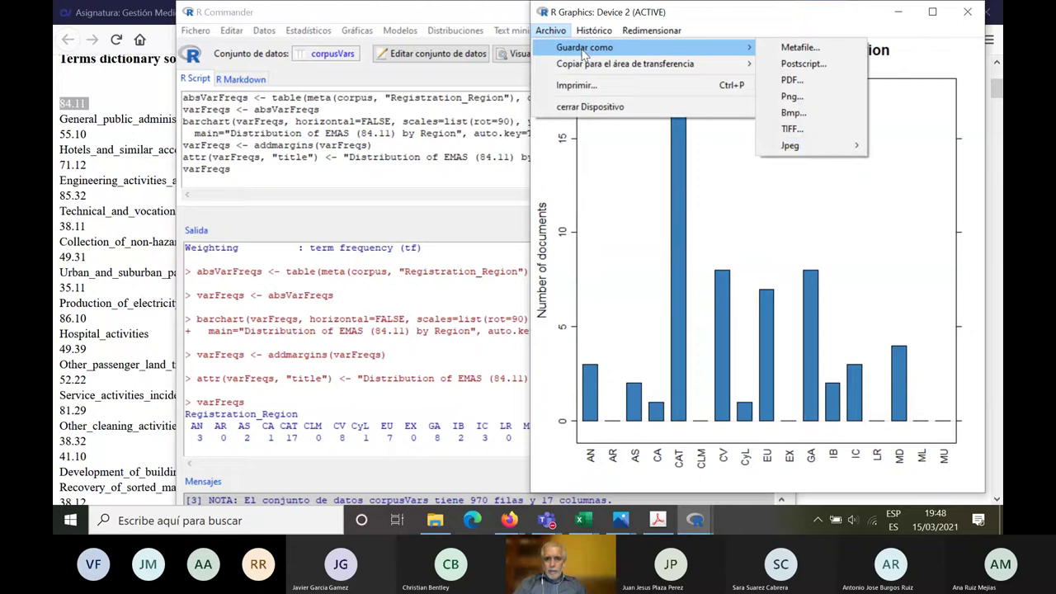
{"action": "mouse_move", "coordinate": [809, 155]}
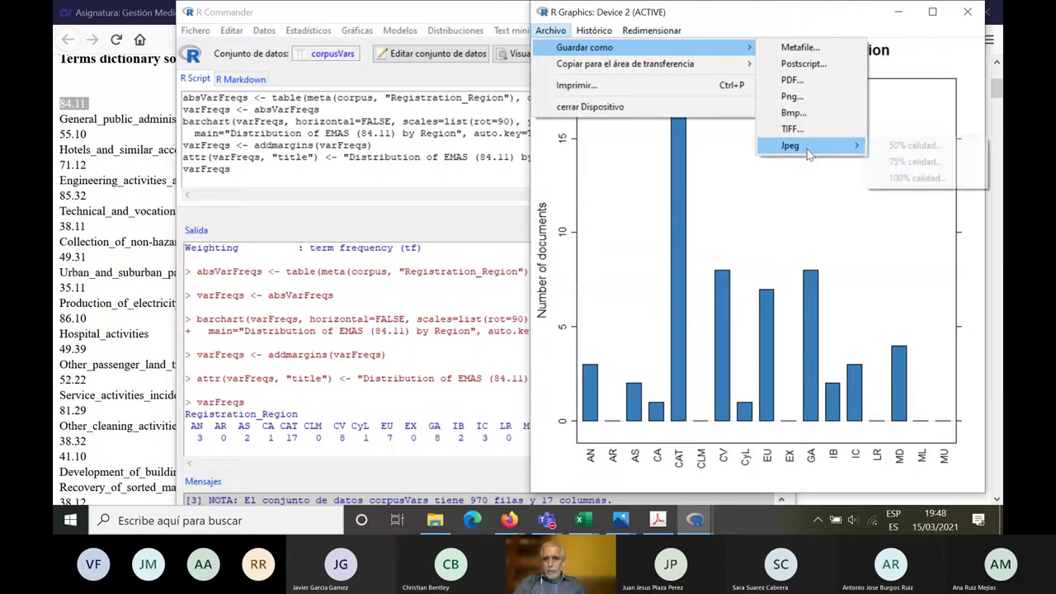
{"action": "left_click", "coordinate": [912, 179]}
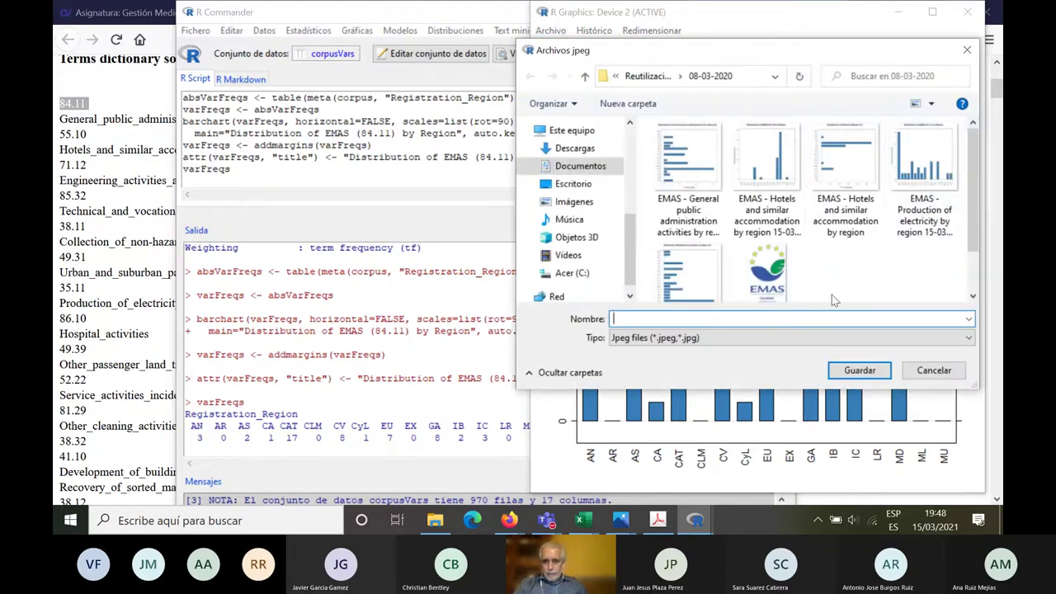
{"action": "left_click", "coordinate": [686, 222]}
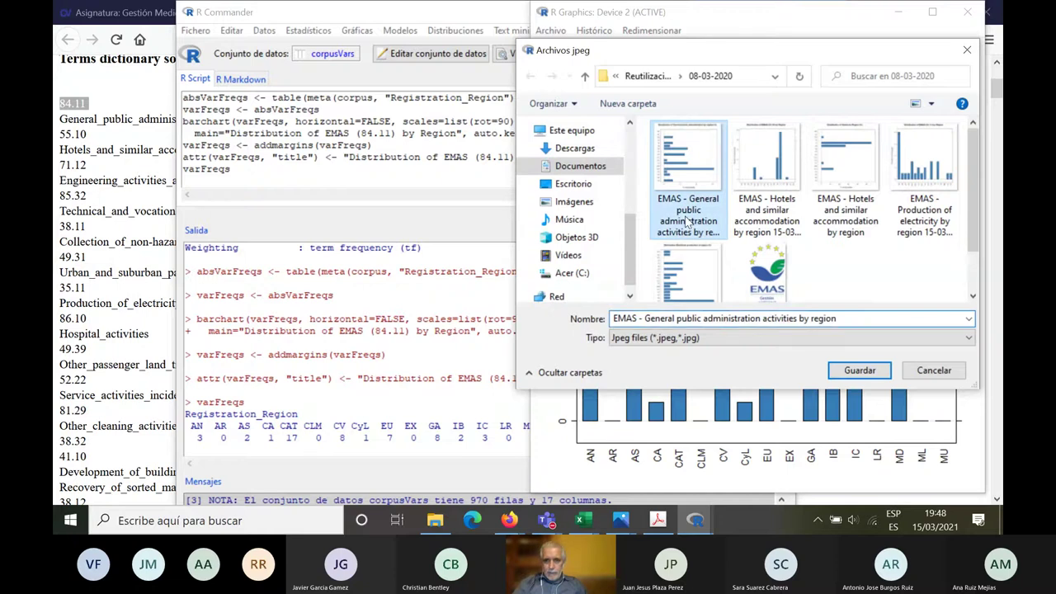
{"action": "left_click", "coordinate": [856, 318]}
{"action": "left_click", "coordinate": [856, 317]}
{"action": "type", "text": "1"}
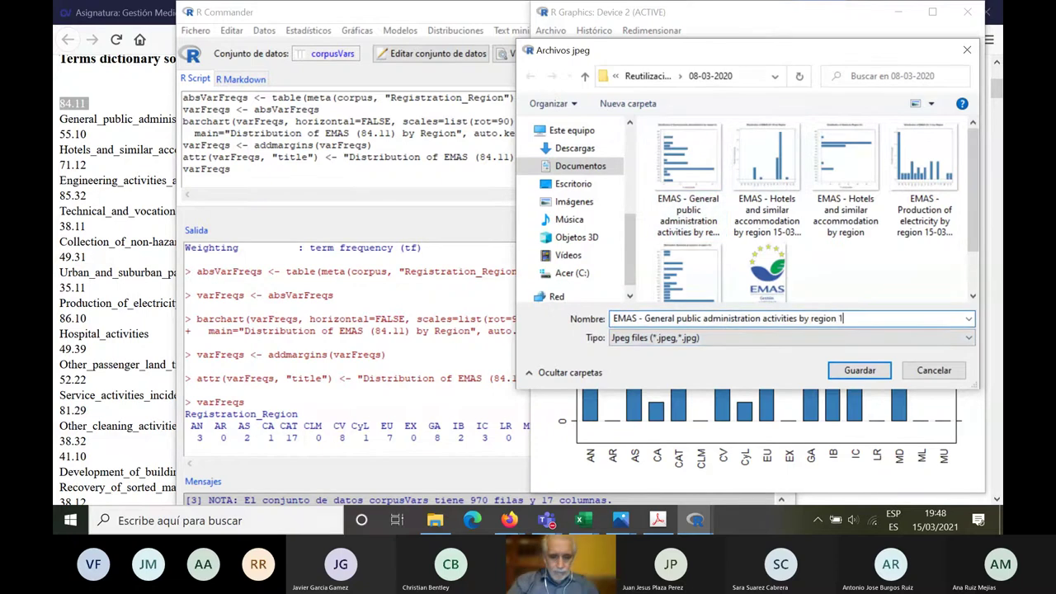
{"action": "type", "text": "5-"}
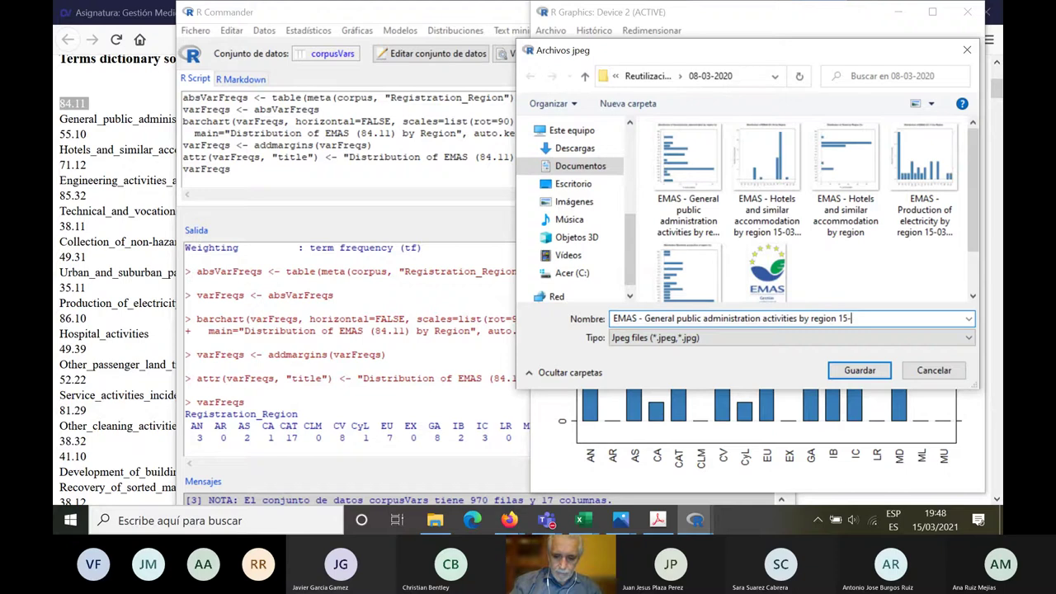
{"action": "type", "text": "03-2021"}
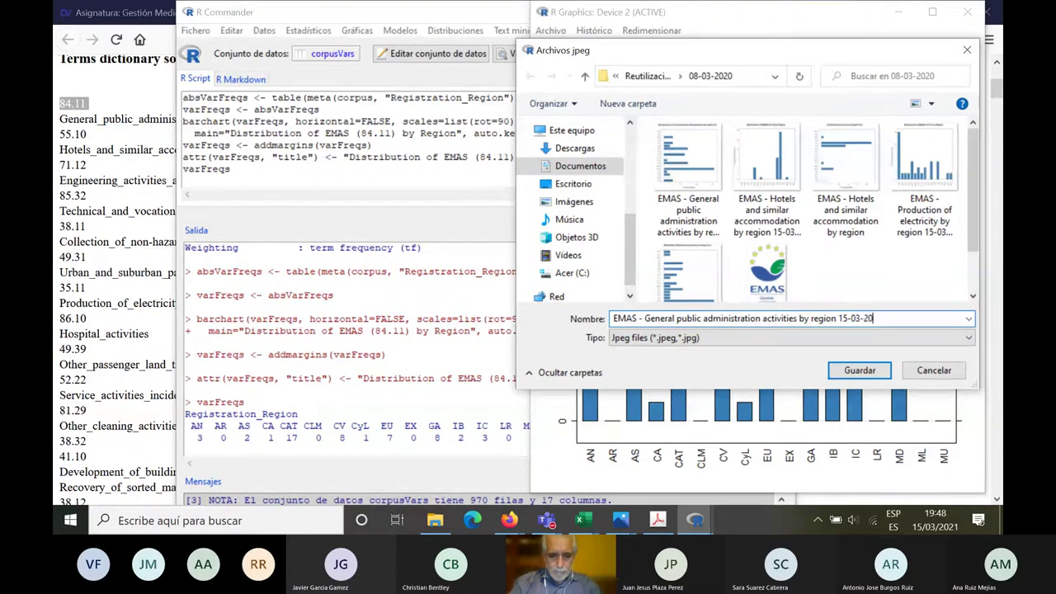
{"action": "left_click", "coordinate": [860, 372]}
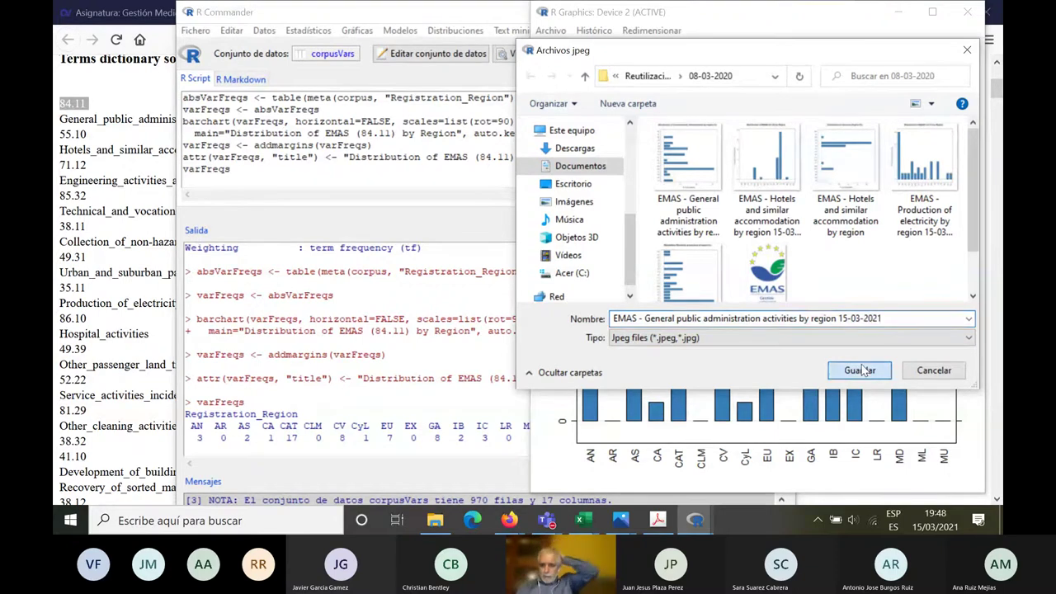
- Switch to Firefox and review the three required charts in the open data activity on the course page
{"action": "left_click", "coordinate": [398, 318]}
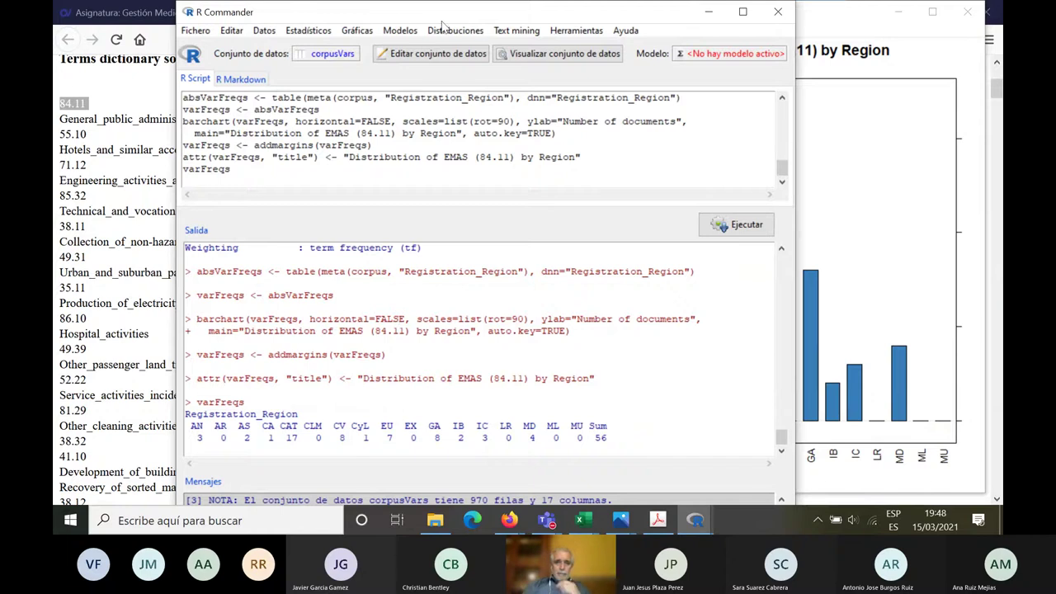
{"action": "left_click", "coordinate": [519, 33]}
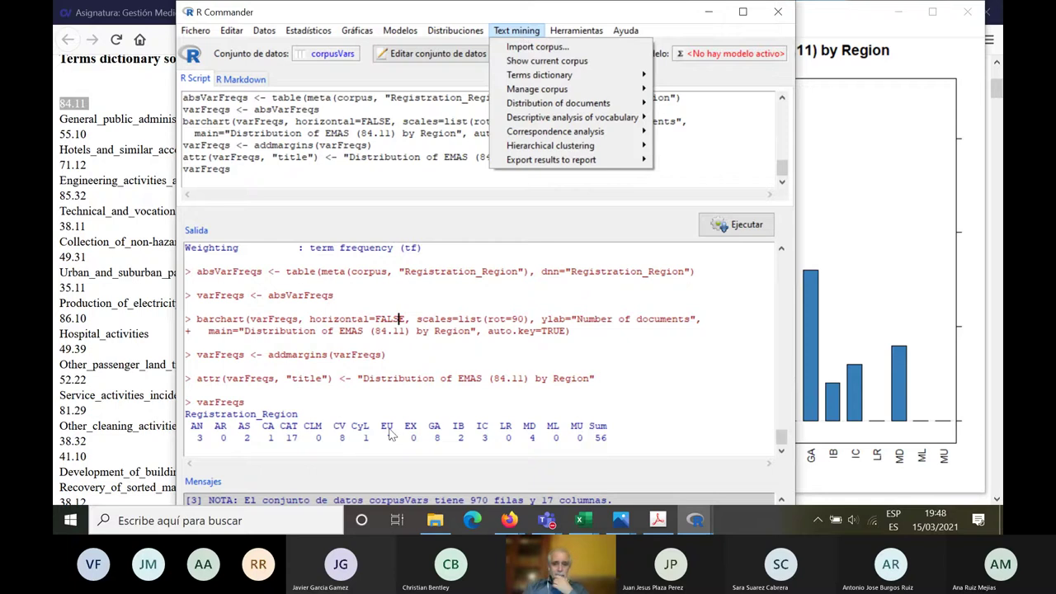
{"action": "left_click", "coordinate": [512, 522]}
{"action": "left_click", "coordinate": [536, 468]}
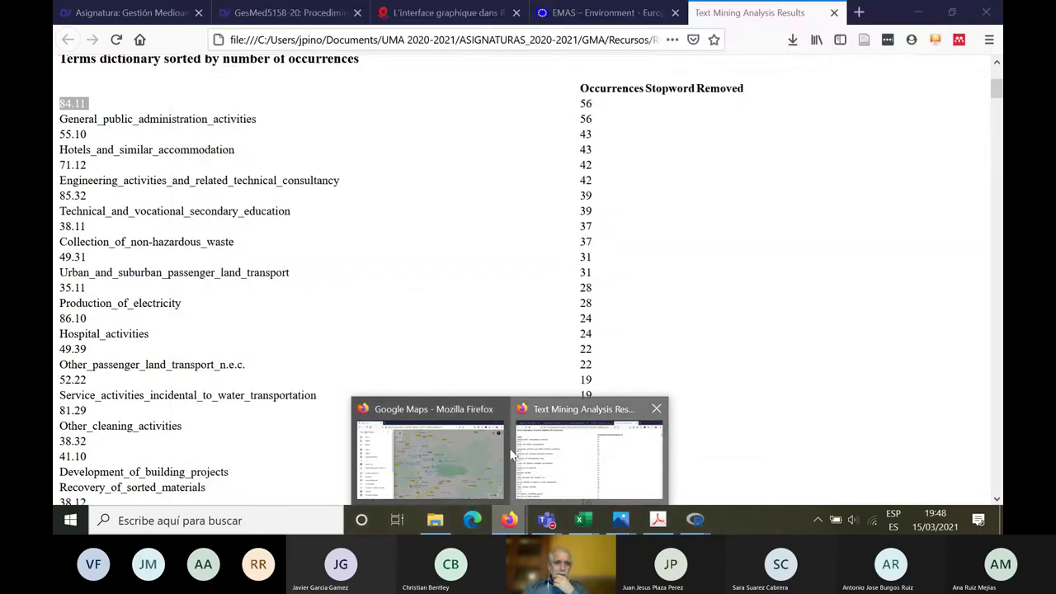
{"action": "left_click", "coordinate": [146, 13]}
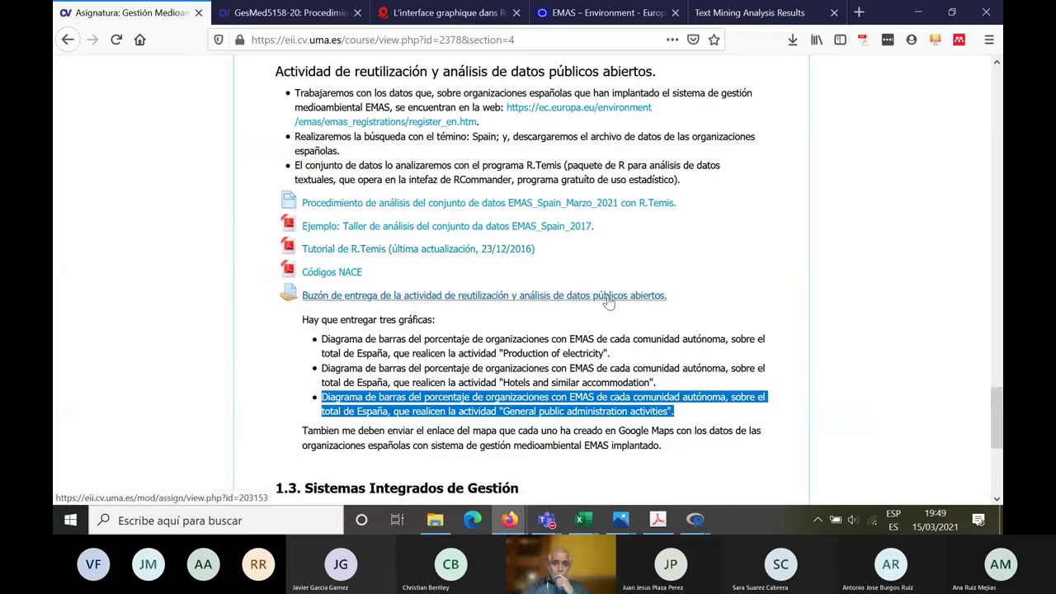
- Return to R Commander and restore the saved original corpus in place of the 84.11 subset
{"action": "left_click", "coordinate": [694, 522]}
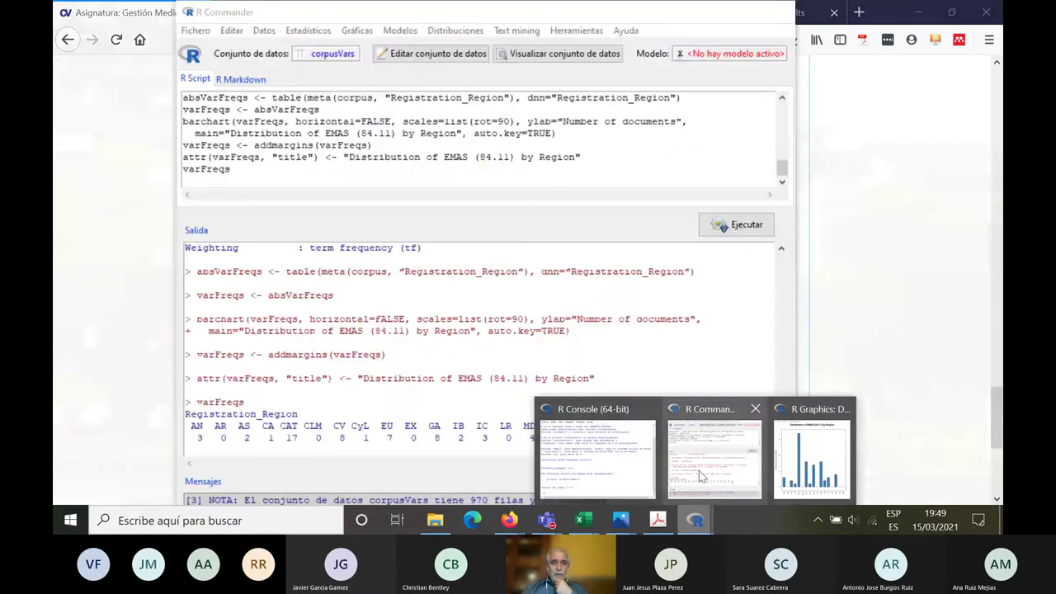
{"action": "left_click", "coordinate": [699, 470]}
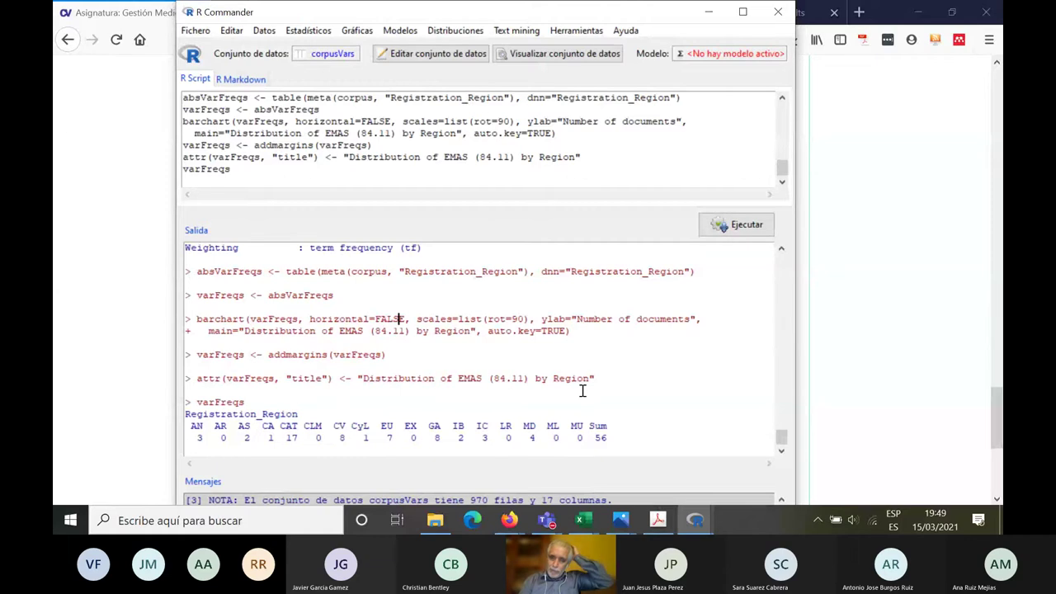
{"action": "left_click", "coordinate": [513, 33]}
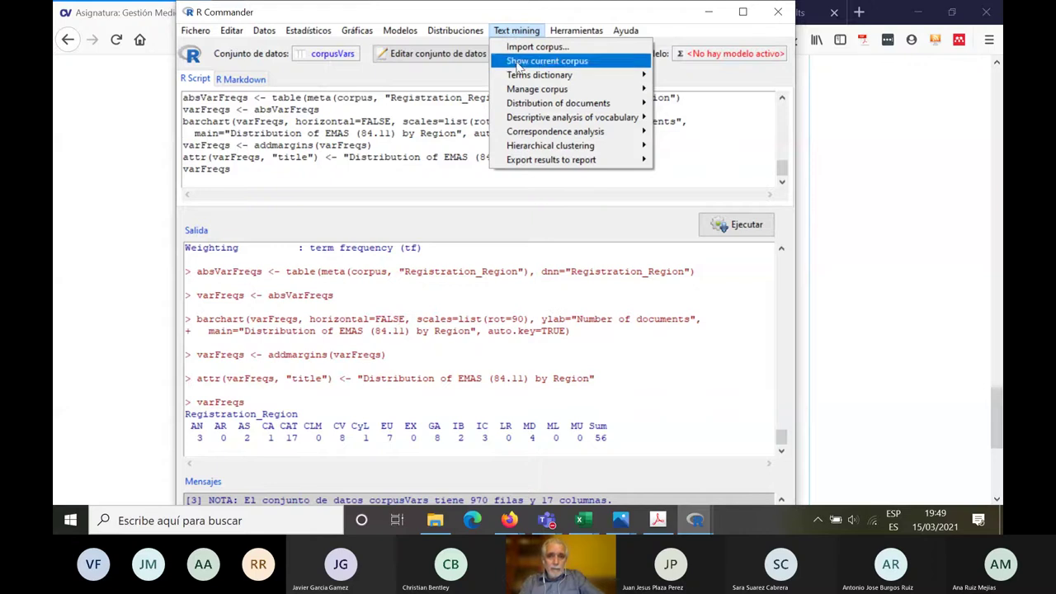
{"action": "mouse_move", "coordinate": [520, 105]}
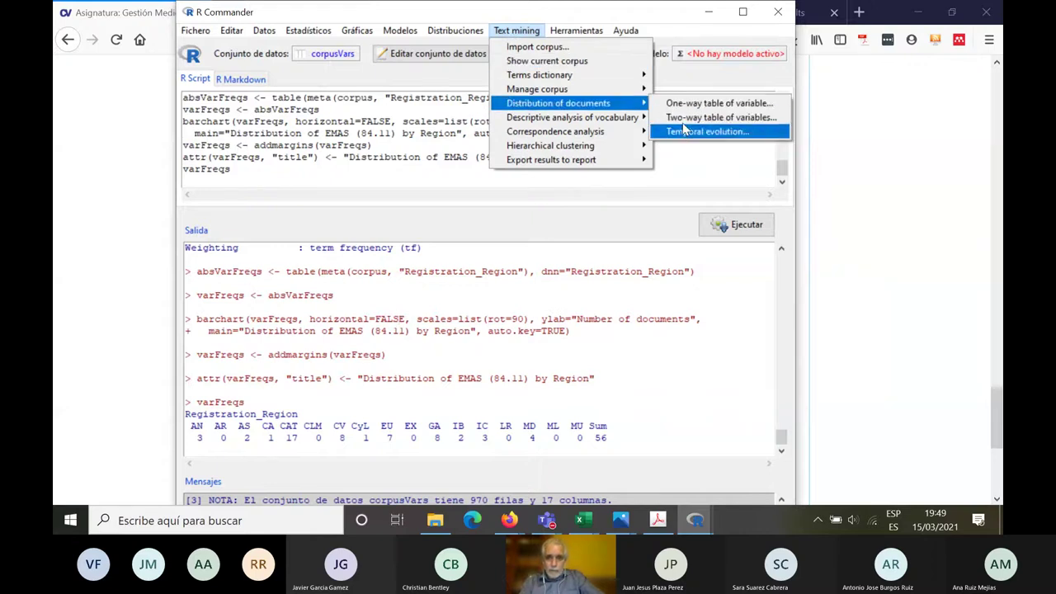
{"action": "mouse_move", "coordinate": [606, 97]}
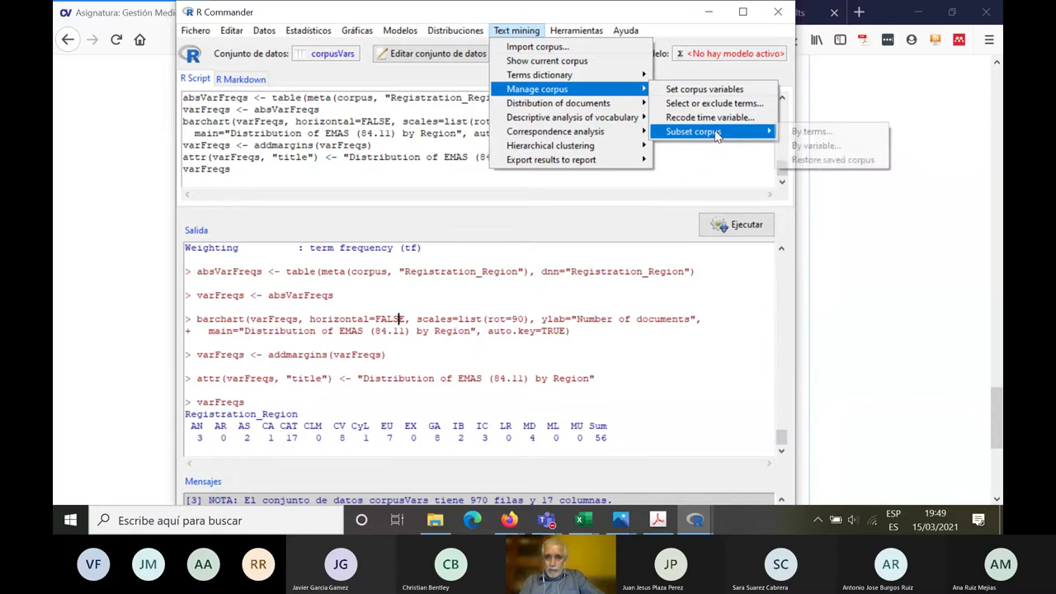
{"action": "mouse_move", "coordinate": [717, 134]}
{"action": "left_click", "coordinate": [821, 161]}
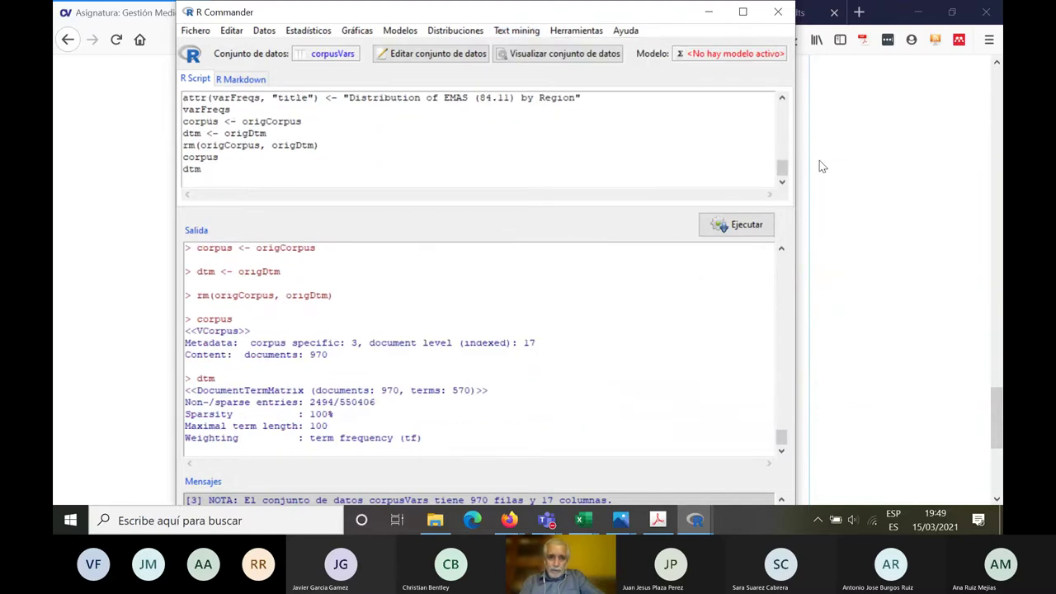
- Set up a one-way table of Registration_year with absolute counts and a vertical bar plot
{"action": "left_click", "coordinate": [514, 31]}
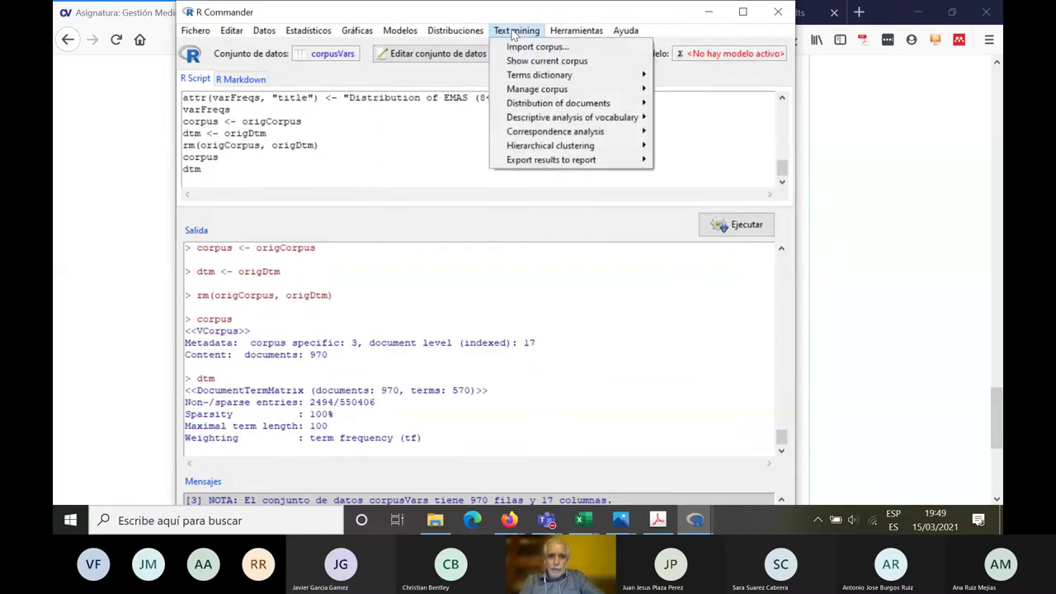
{"action": "mouse_move", "coordinate": [557, 95]}
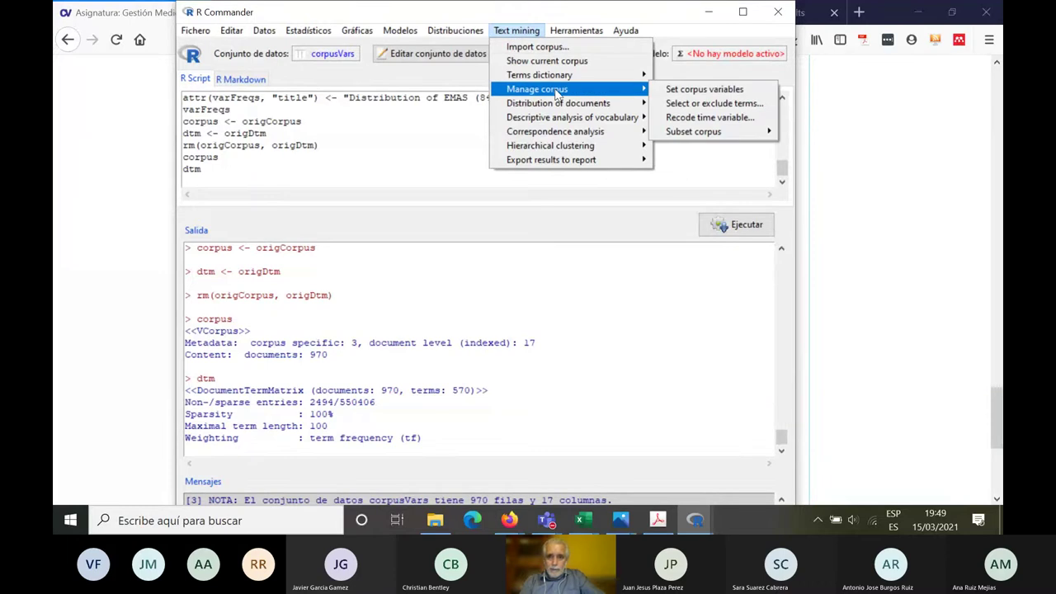
{"action": "mouse_move", "coordinate": [610, 103]}
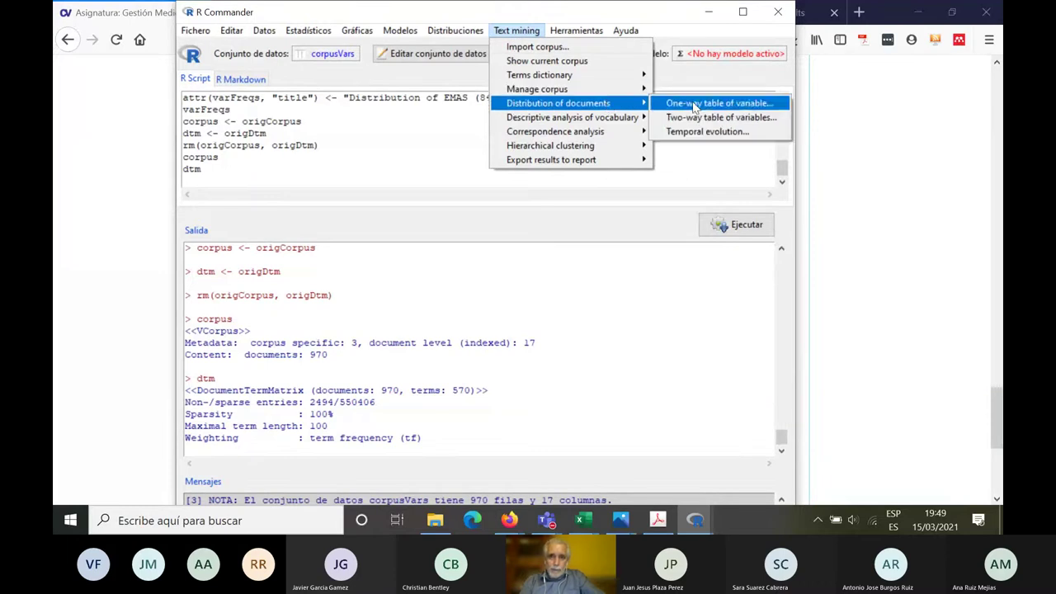
{"action": "left_click", "coordinate": [694, 103]}
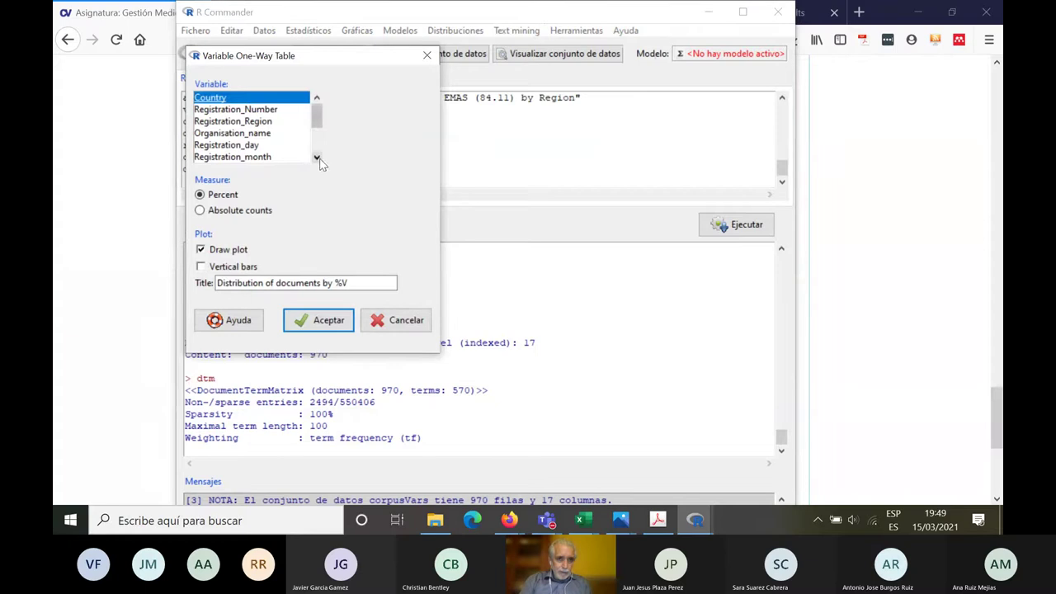
{"action": "left_click", "coordinate": [317, 157]}
{"action": "left_click", "coordinate": [271, 147]}
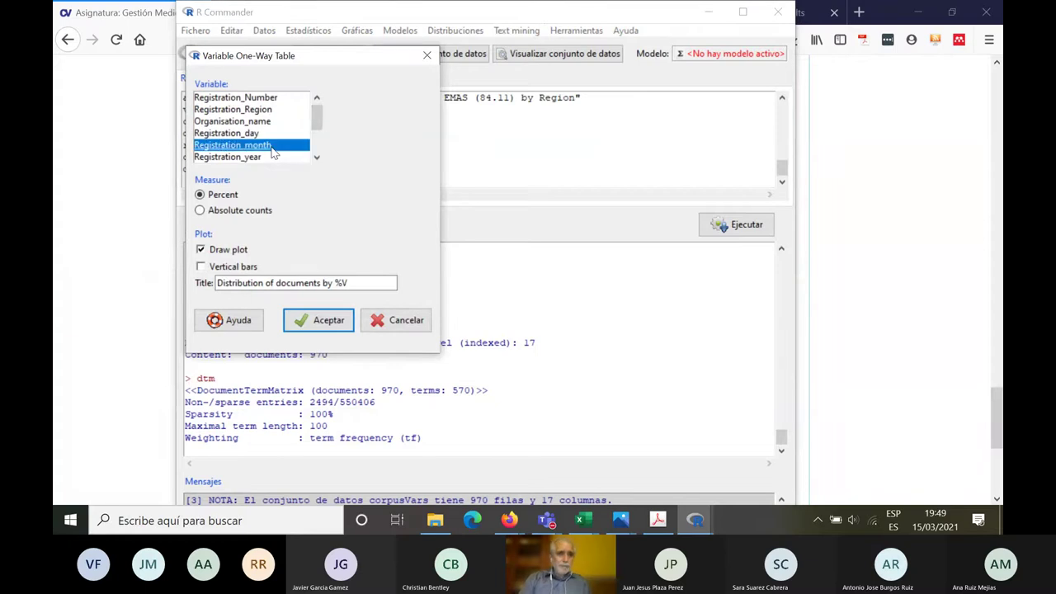
{"action": "left_click", "coordinate": [243, 160]}
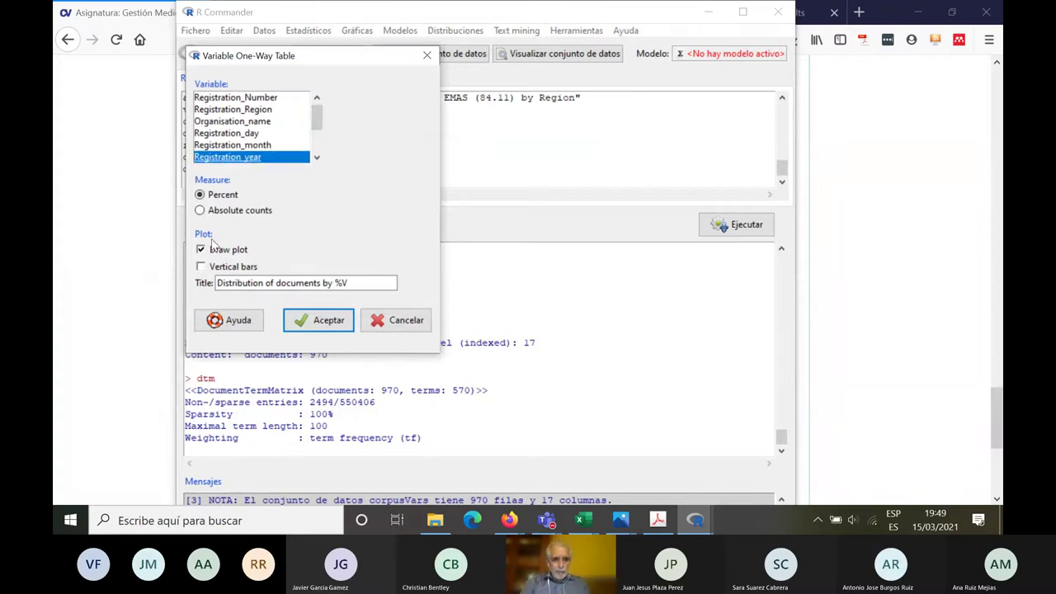
{"action": "left_click", "coordinate": [200, 210]}
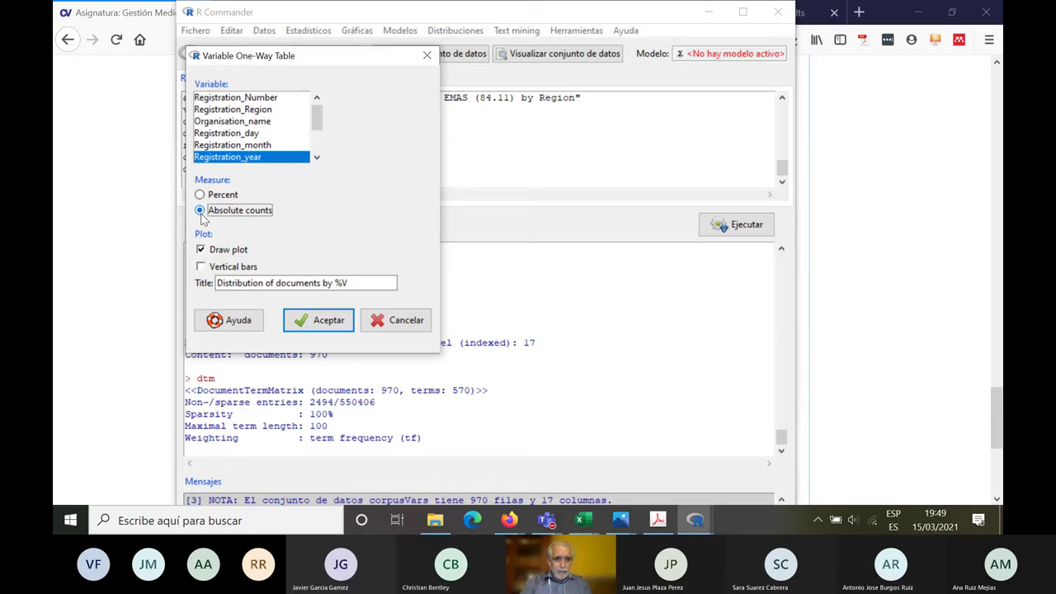
{"action": "left_click", "coordinate": [201, 267]}
- Title the plot "Distribution of EMAS by year" and generate the table and chart
{"action": "left_click", "coordinate": [277, 283]}
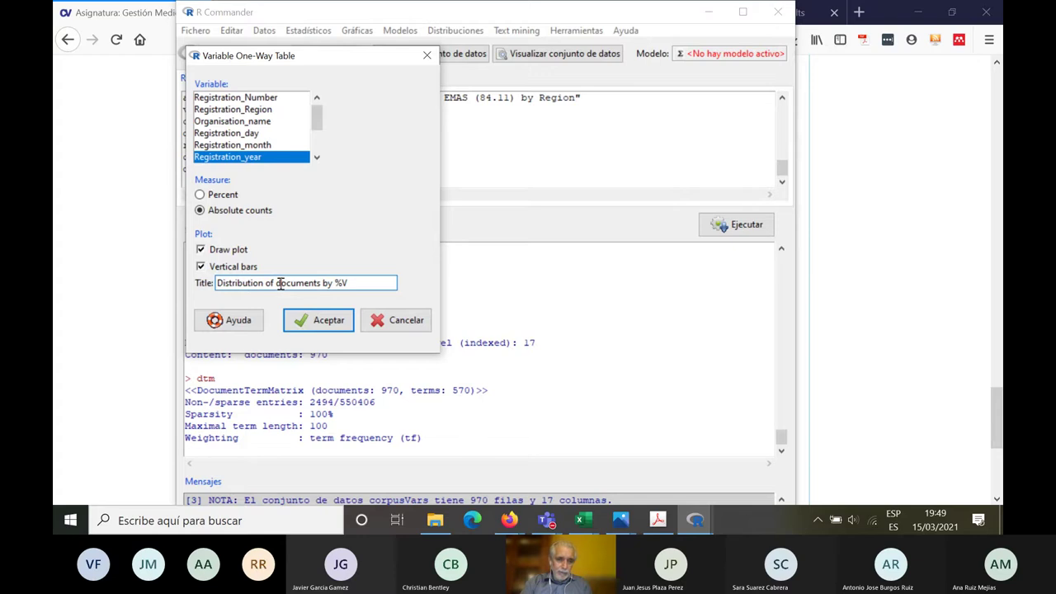
{"action": "left_click_drag", "start_coordinate": [275, 283], "coordinate": [388, 283]}
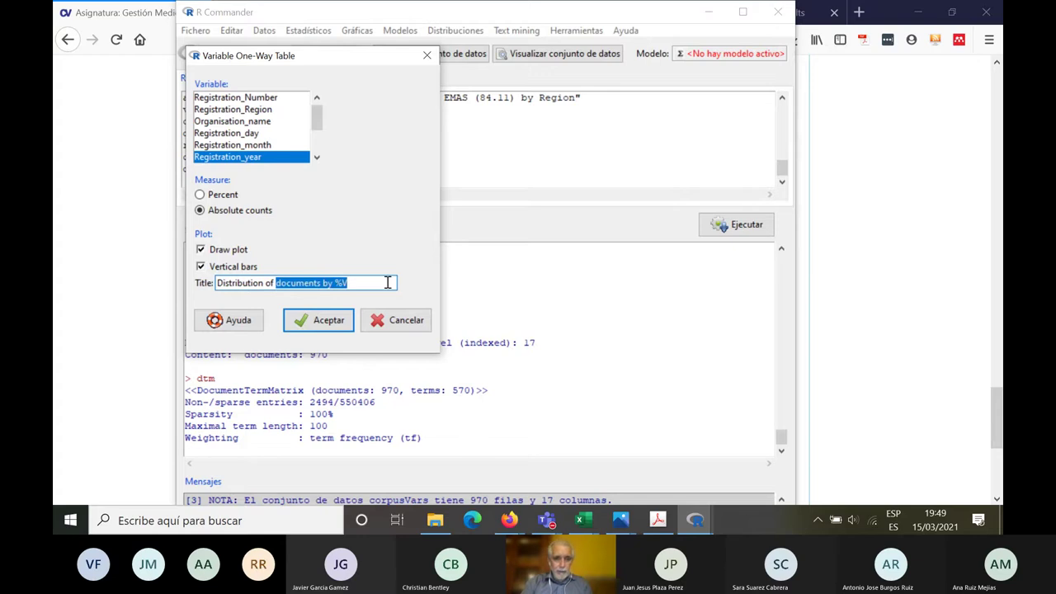
{"action": "type", "text": "RE"}
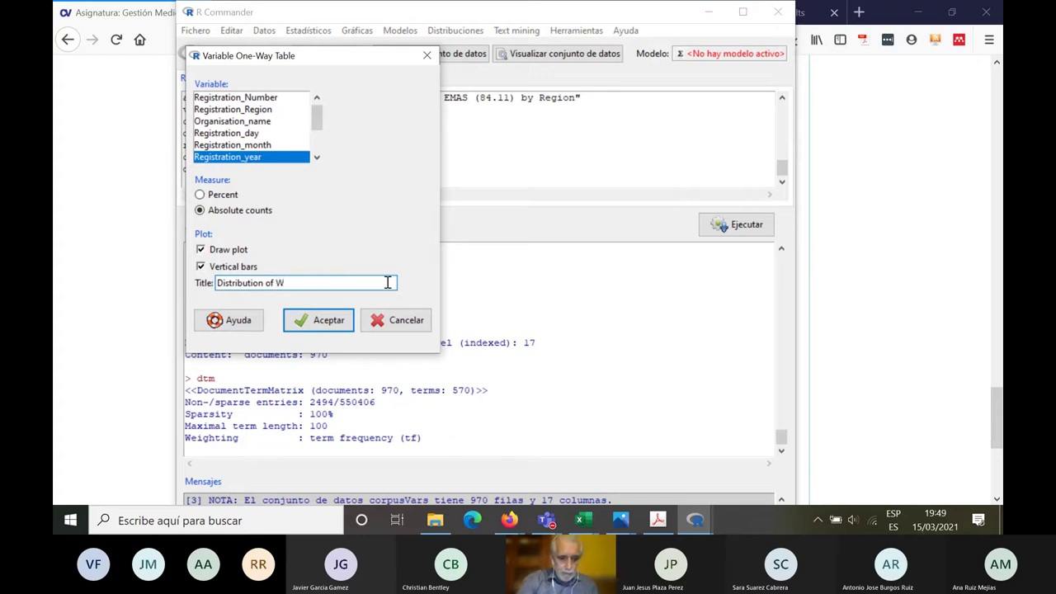
{"action": "left_click_drag", "start_coordinate": [279, 283], "coordinate": [298, 283]}
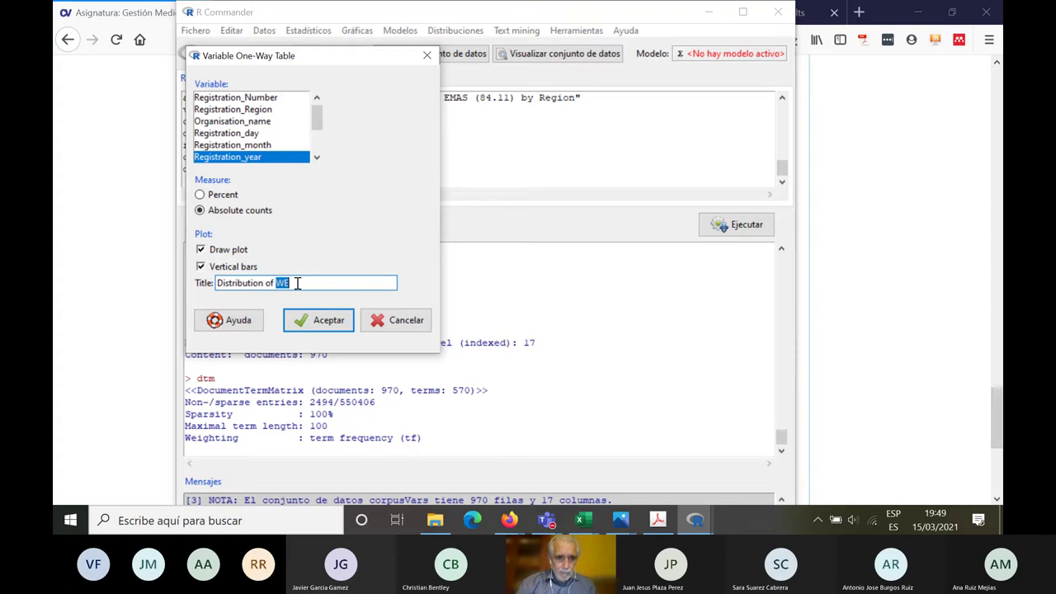
{"action": "type", "text": "EMA"}
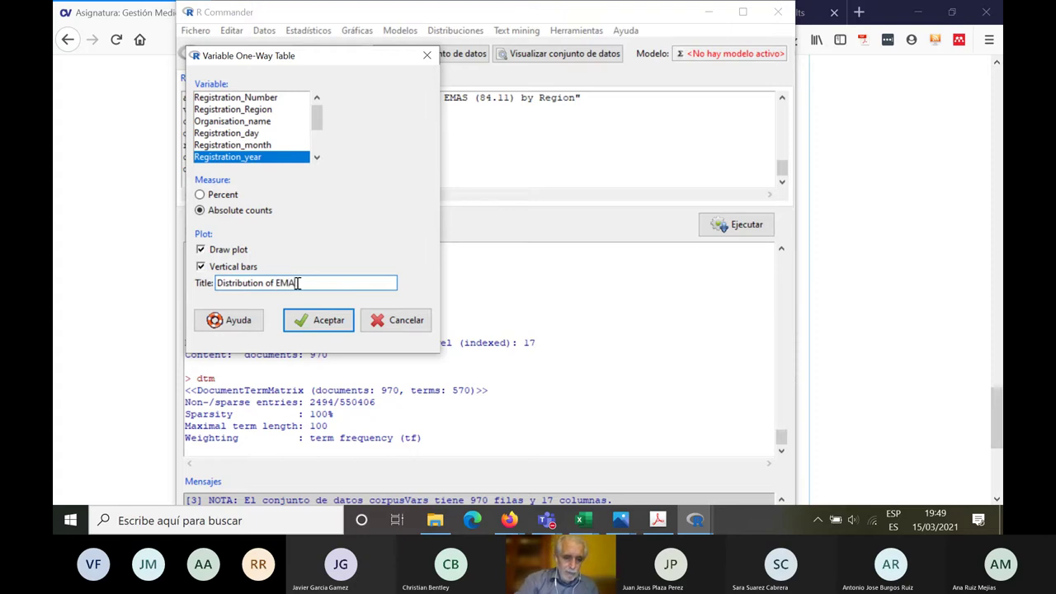
{"action": "type", "text": "S by "}
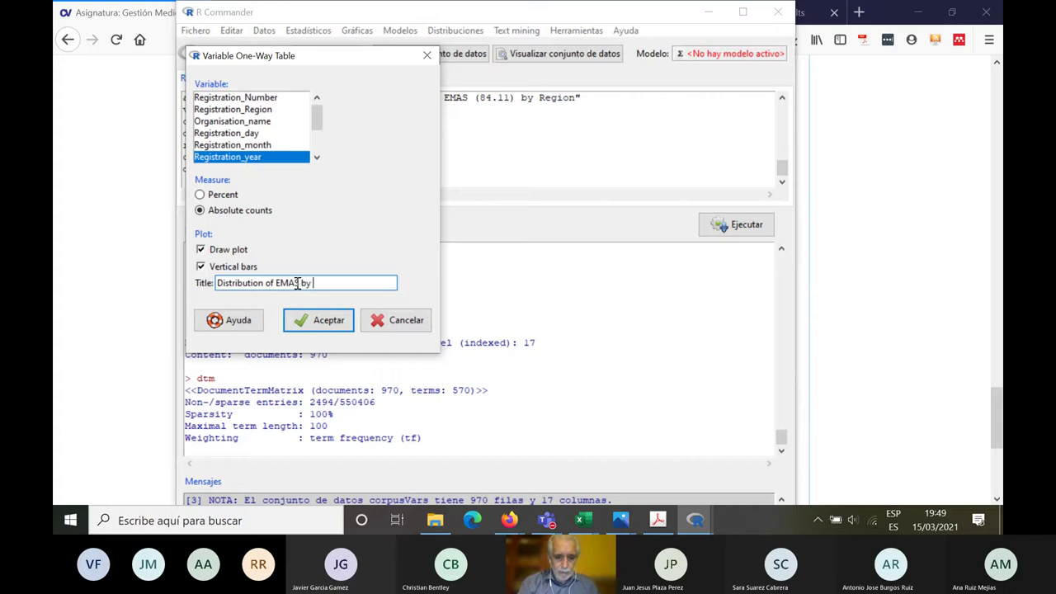
{"action": "type", "text": "year"}
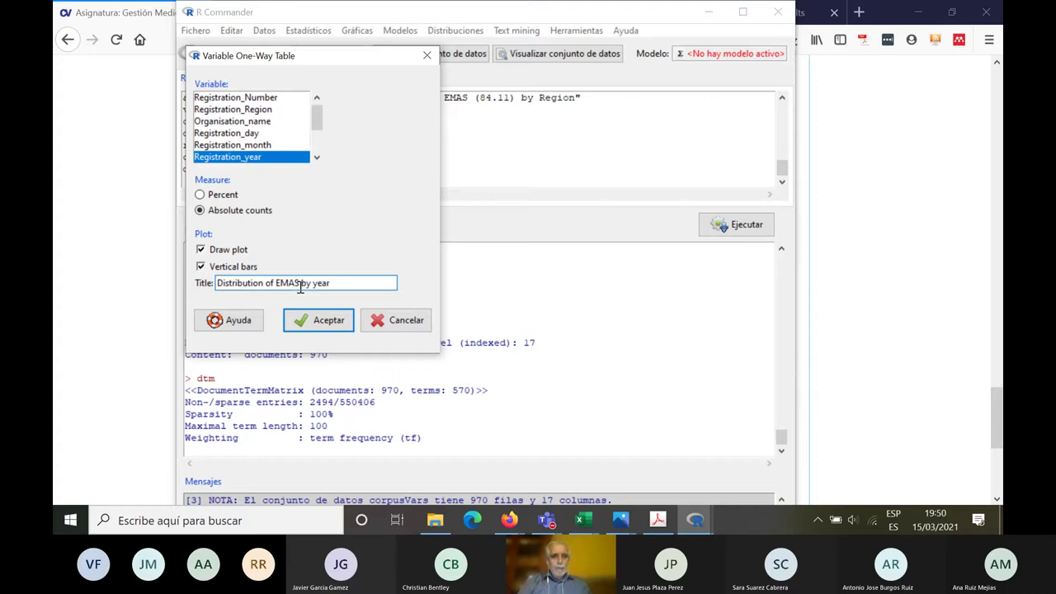
{"action": "left_click", "coordinate": [329, 321]}
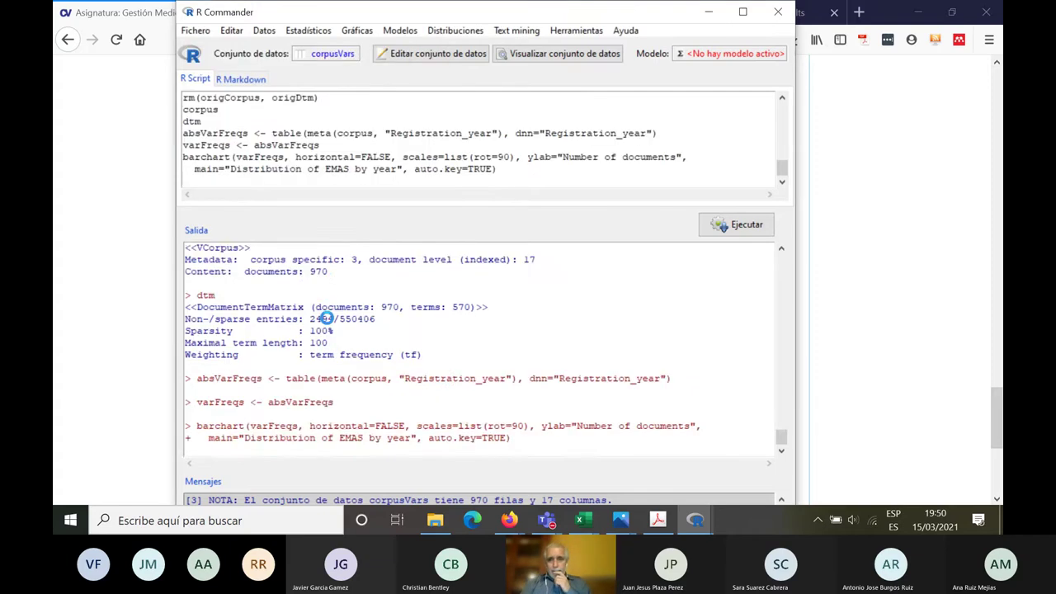
- Examine the yearly EMAS distribution chart at full-screen size, then restore its window
{"action": "left_click", "coordinate": [695, 520]}
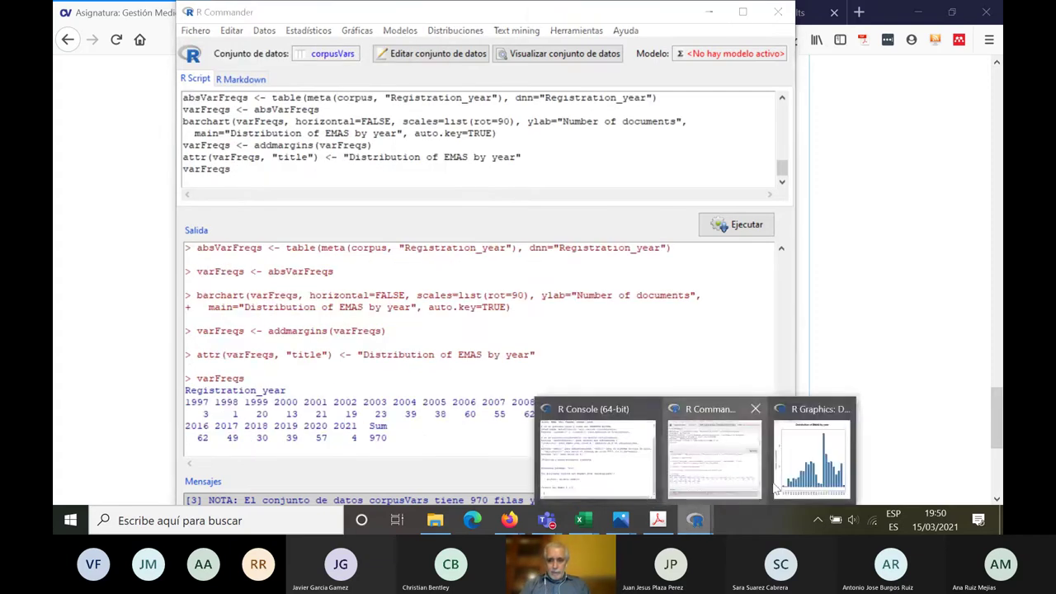
{"action": "left_click", "coordinate": [784, 483]}
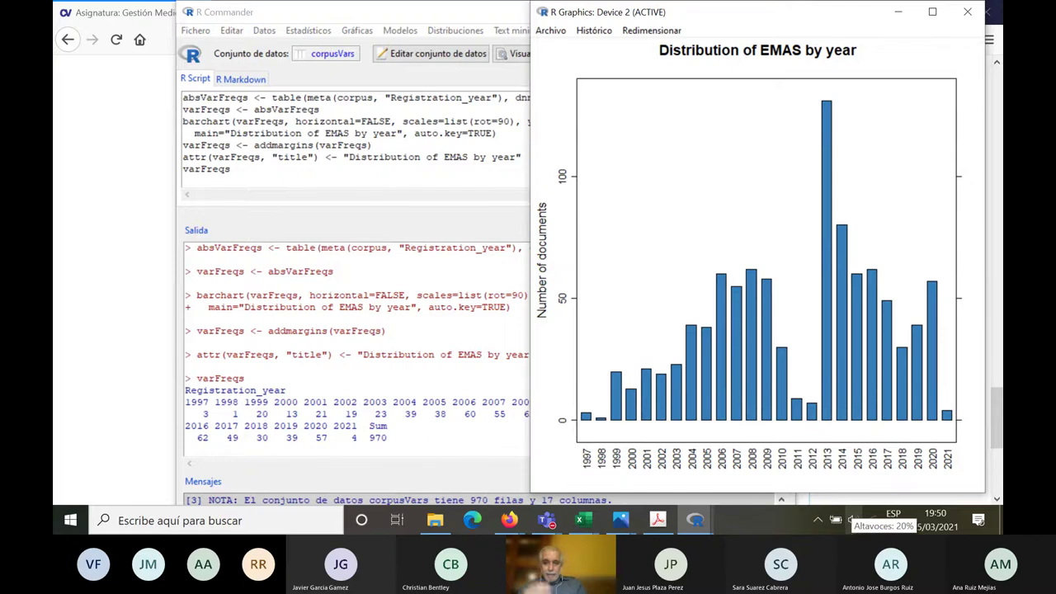
{"action": "left_click", "coordinate": [933, 11]}
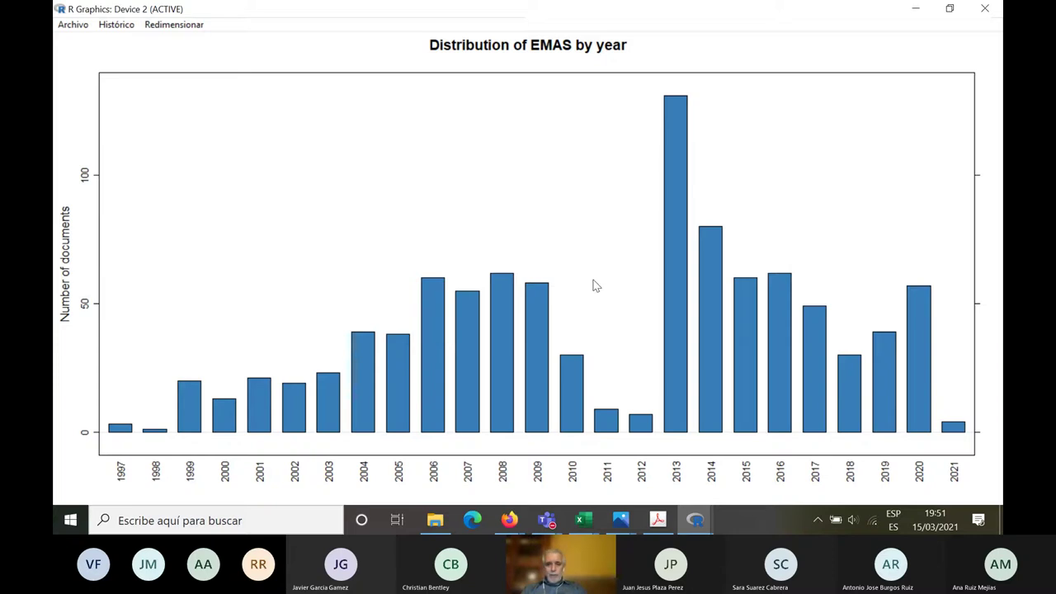
{"action": "left_click", "coordinate": [950, 11]}
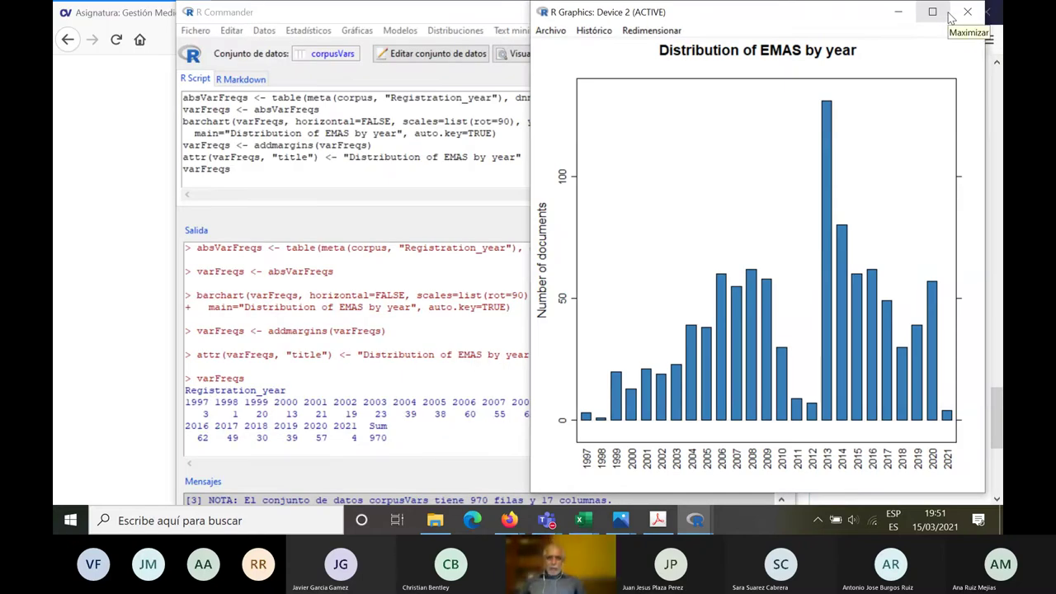
- Open the EMAS Register from the European Commission page in Firefox and examine its chart of new organisations per year
{"action": "left_click", "coordinate": [504, 525]}
{"action": "left_click", "coordinate": [589, 458]}
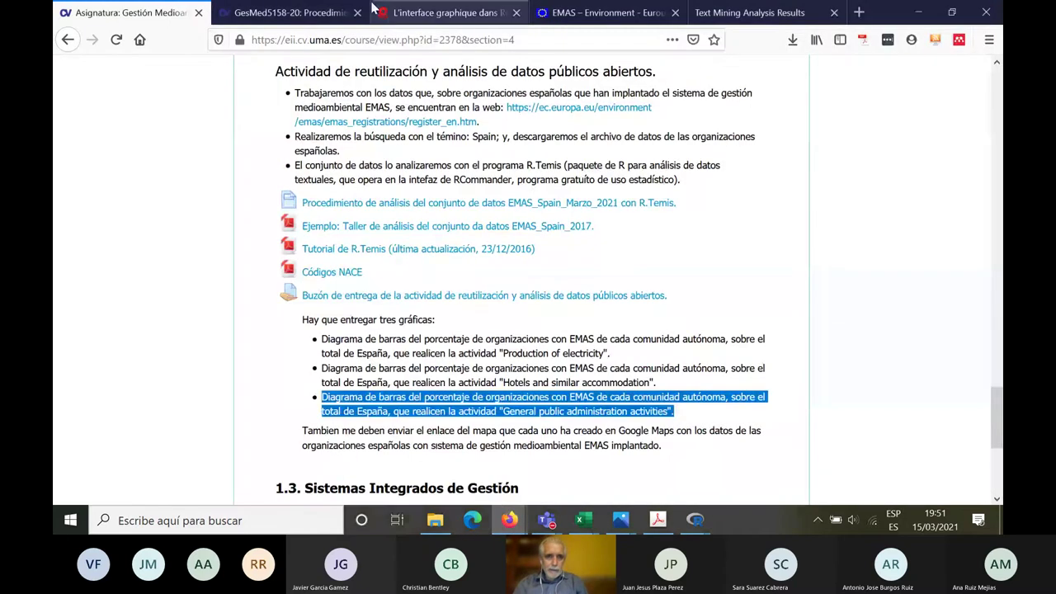
{"action": "left_click", "coordinate": [432, 23]}
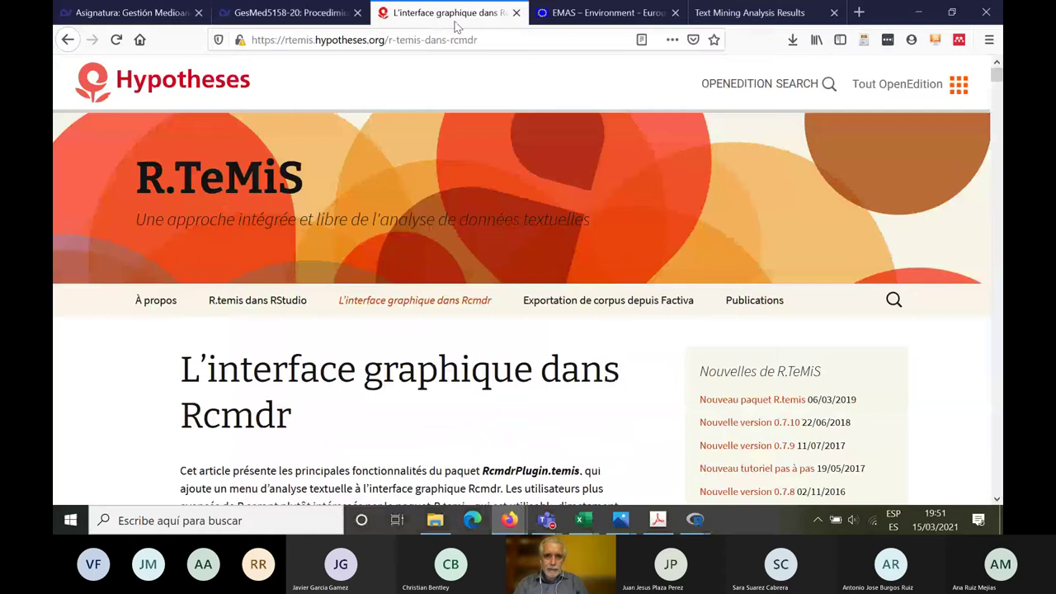
{"action": "left_click", "coordinate": [567, 18]}
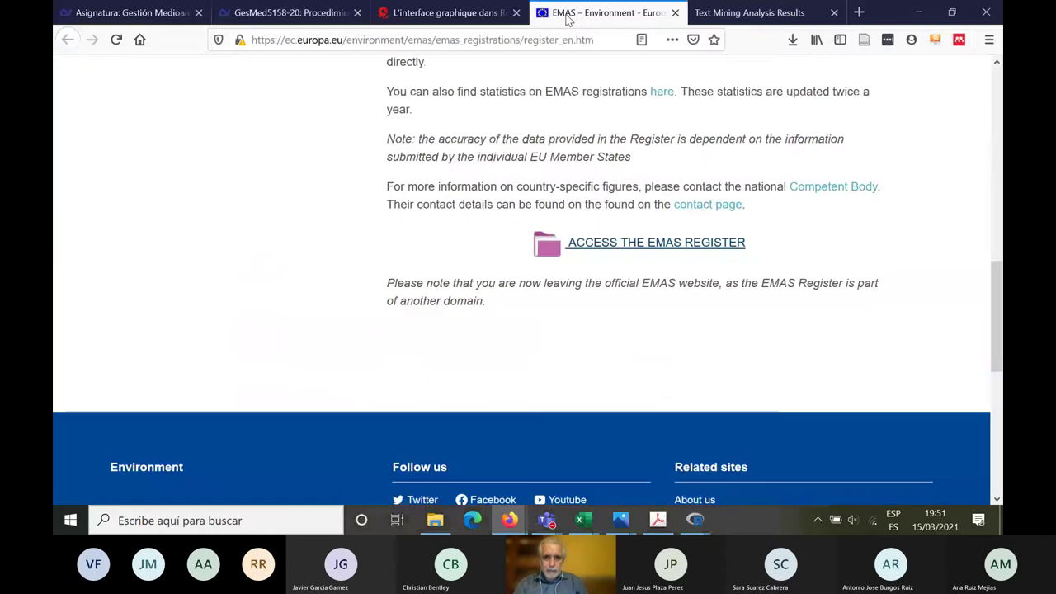
{"action": "left_click", "coordinate": [679, 244]}
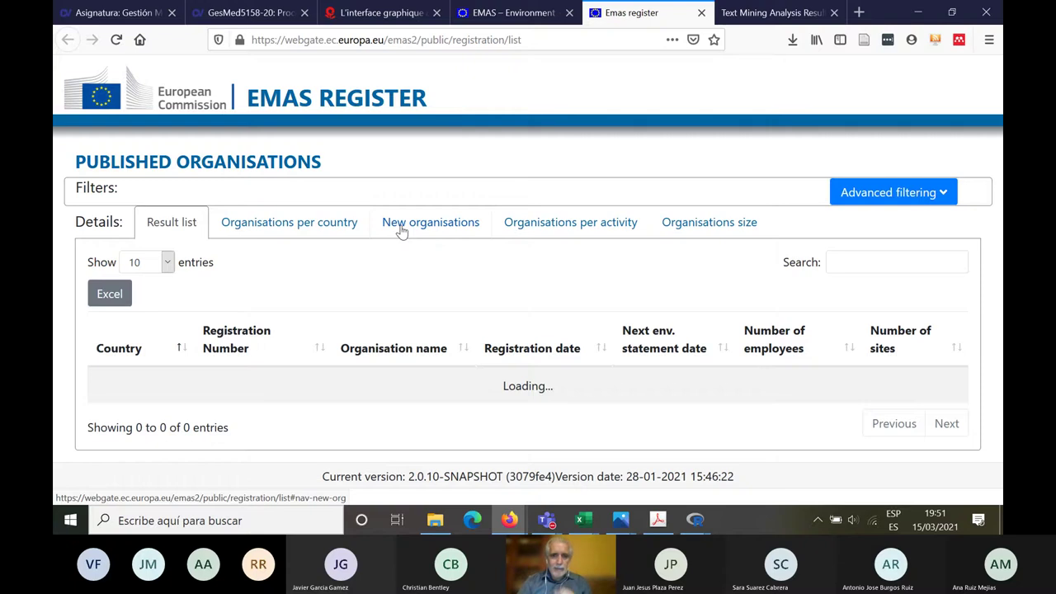
{"action": "left_click", "coordinate": [465, 222]}
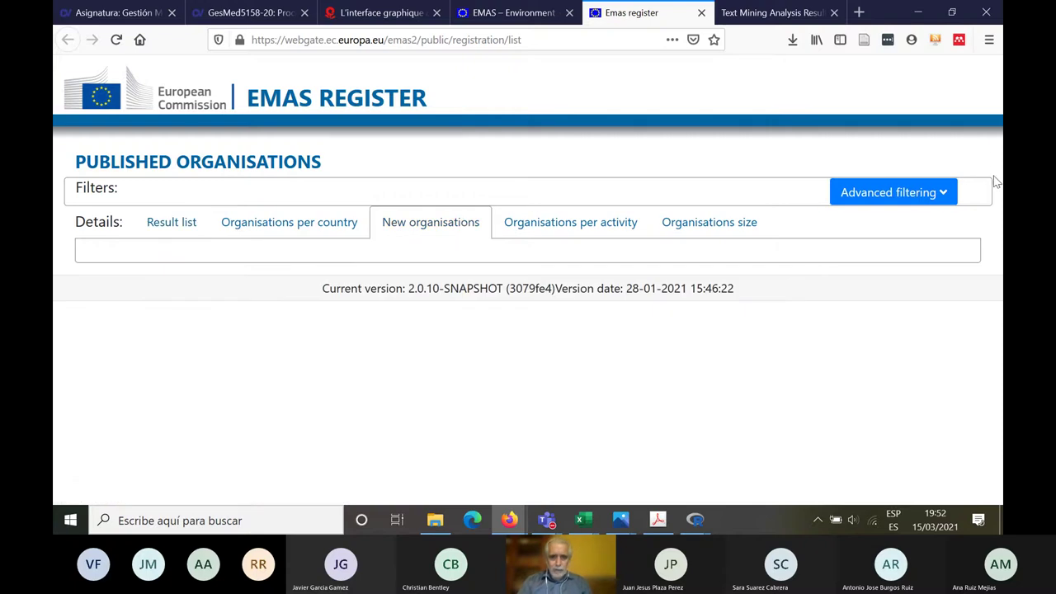
{"action": "scroll", "coordinate": [993, 175], "scroll_direction": "down", "scroll_amount": 2}
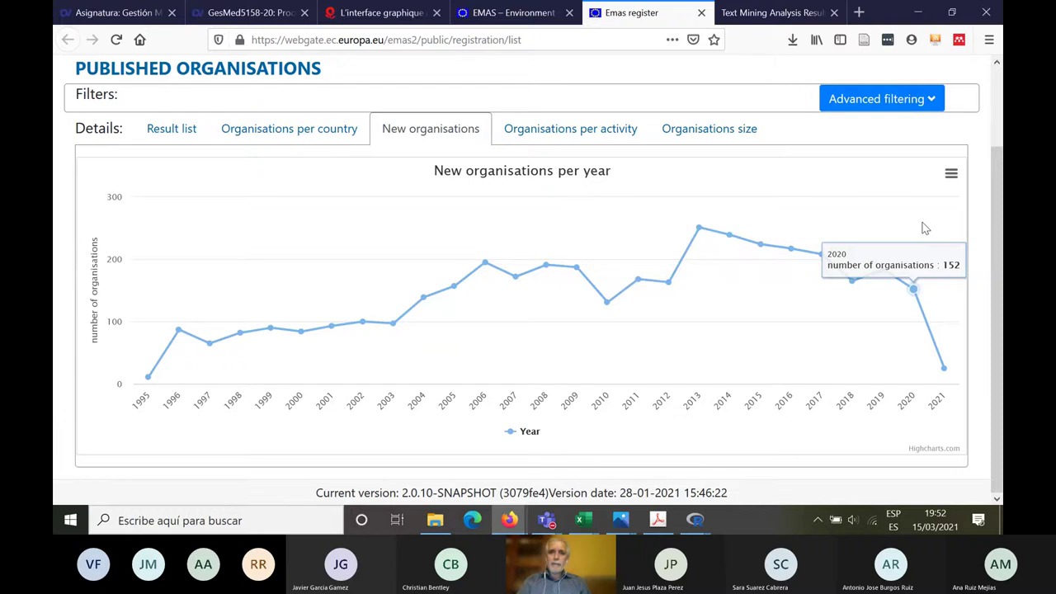
- Close the EMAS Register page and review the workshop's data preparation instructions on the GesMed5158-20 course page
{"action": "left_click", "coordinate": [701, 13]}
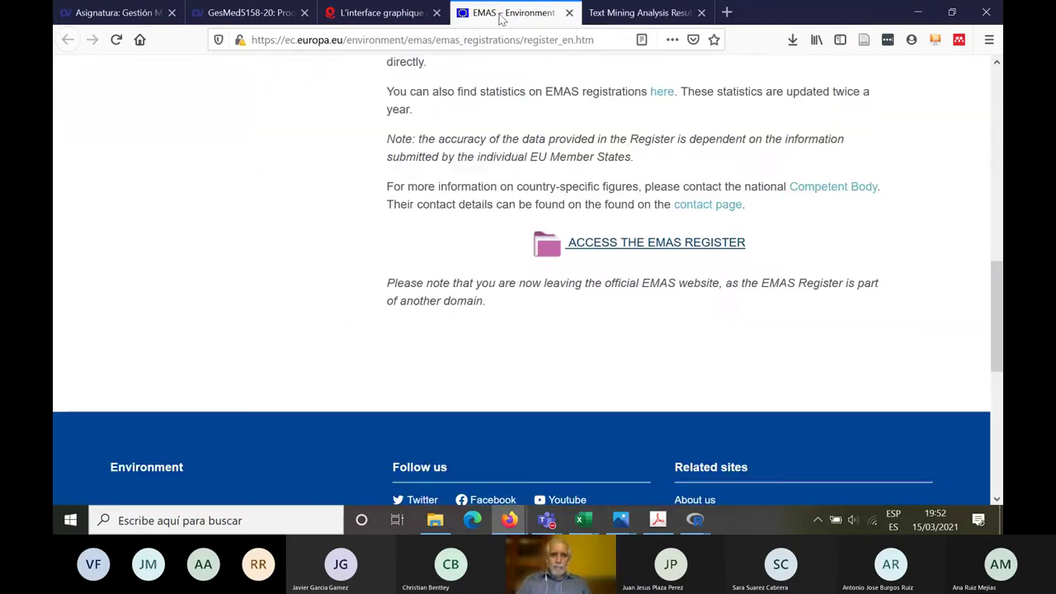
{"action": "left_click", "coordinate": [266, 17]}
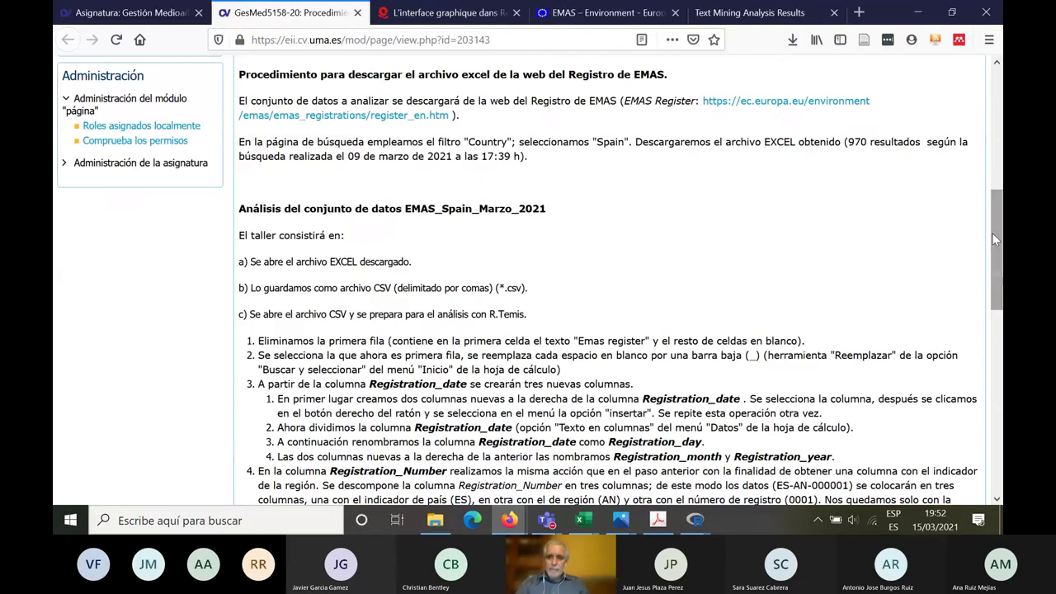
{"action": "scroll", "coordinate": [995, 237], "scroll_direction": "down", "scroll_amount": 1}
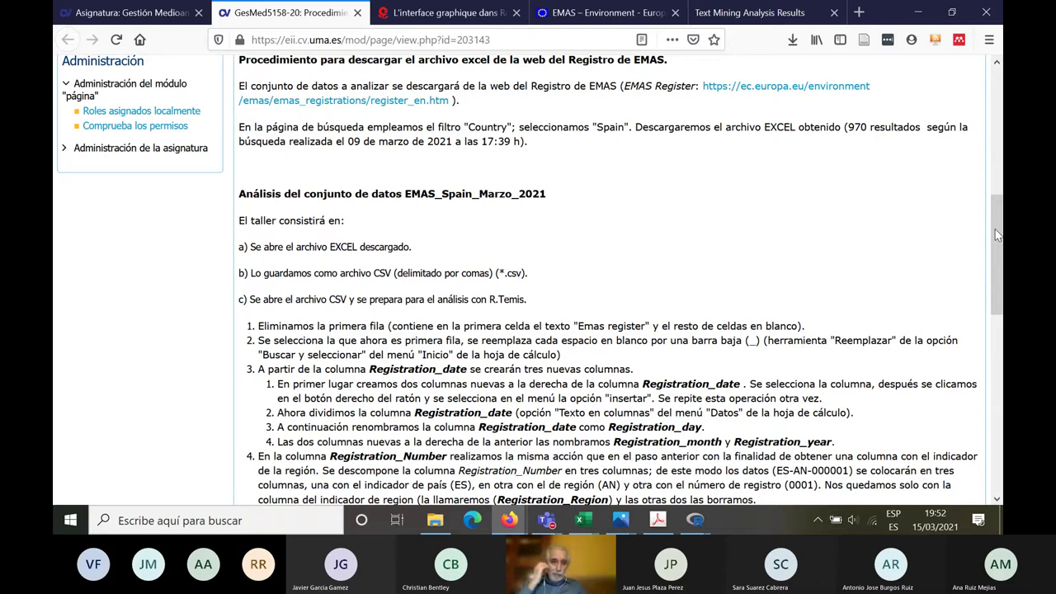
{"action": "left_click_drag", "start_coordinate": [997, 236], "coordinate": [994, 269]}
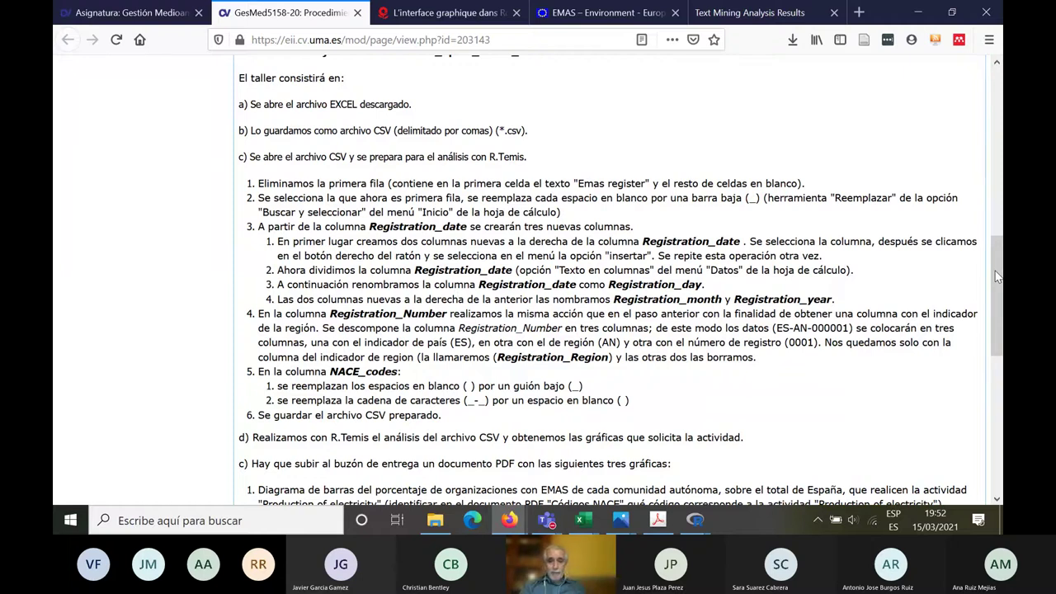
- Switch to the Emas register1 workbook in Excel and inspect its header row, starting from the Naces column heading
{"action": "mouse_move", "coordinate": [582, 520]}
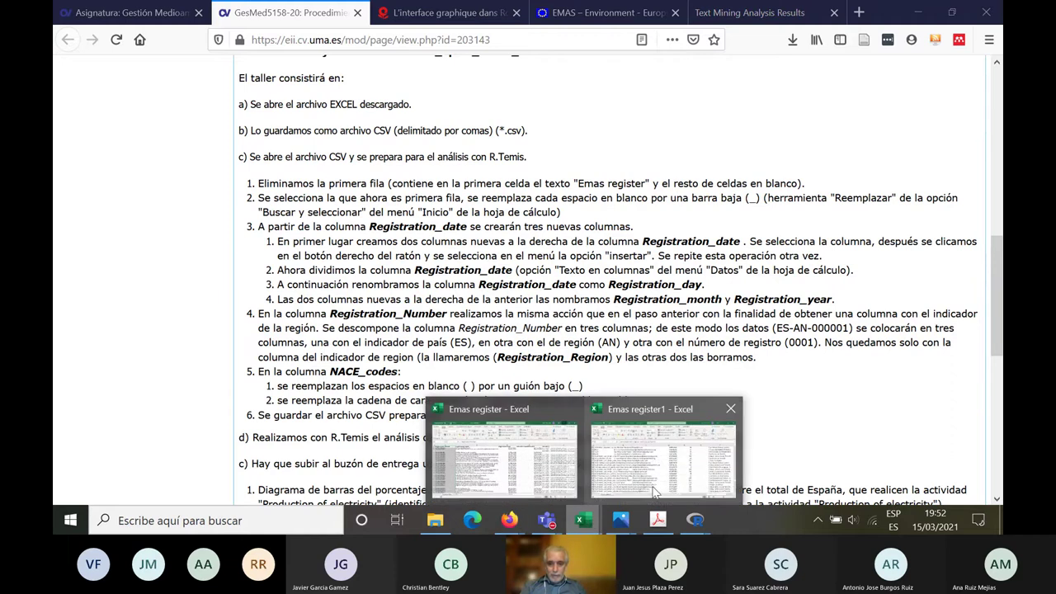
{"action": "left_click", "coordinate": [656, 492]}
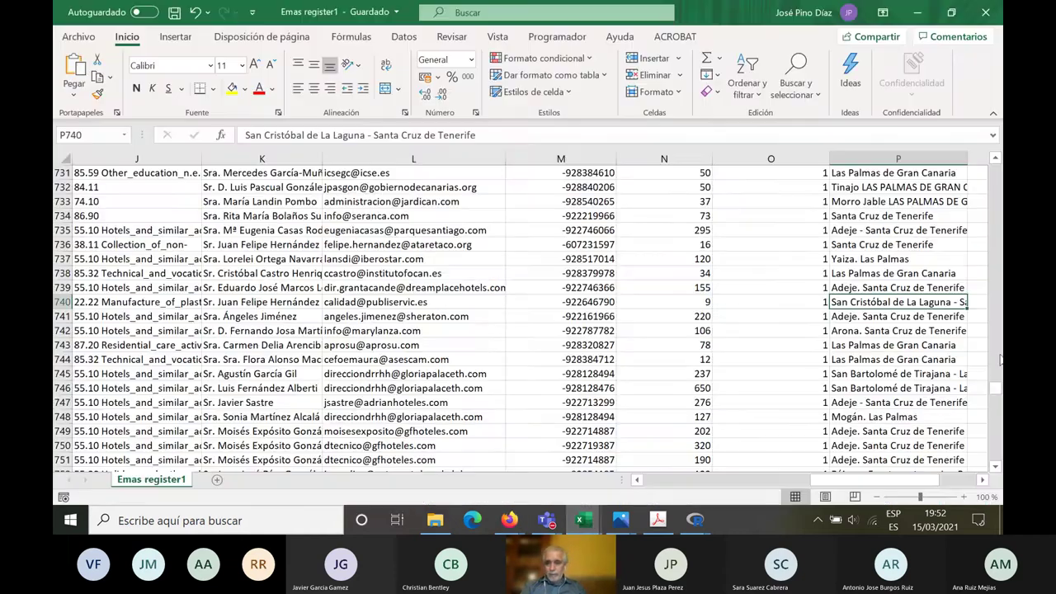
{"action": "scroll", "coordinate": [995, 209], "scroll_direction": "up", "scroll_amount": 1}
{"action": "left_click_drag", "start_coordinate": [996, 167], "coordinate": [996, 165]}
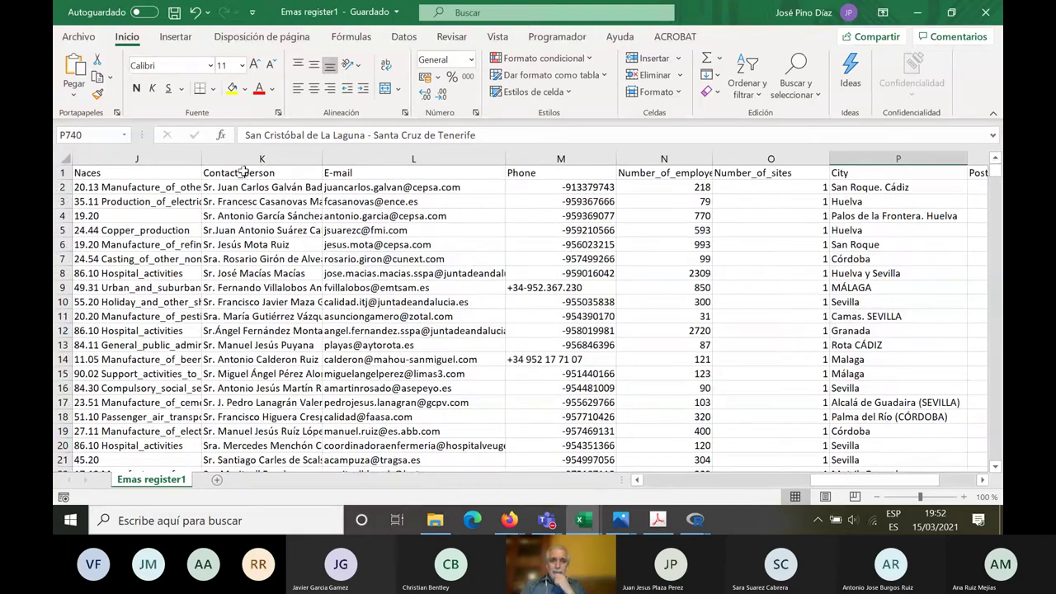
{"action": "left_click", "coordinate": [77, 170]}
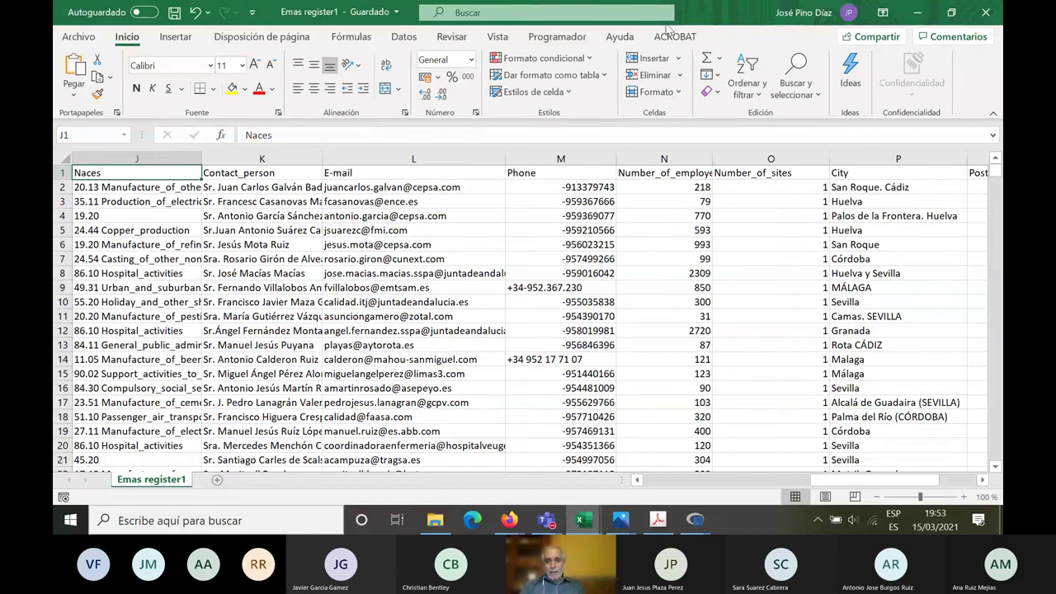
{"action": "left_click", "coordinate": [589, 524]}
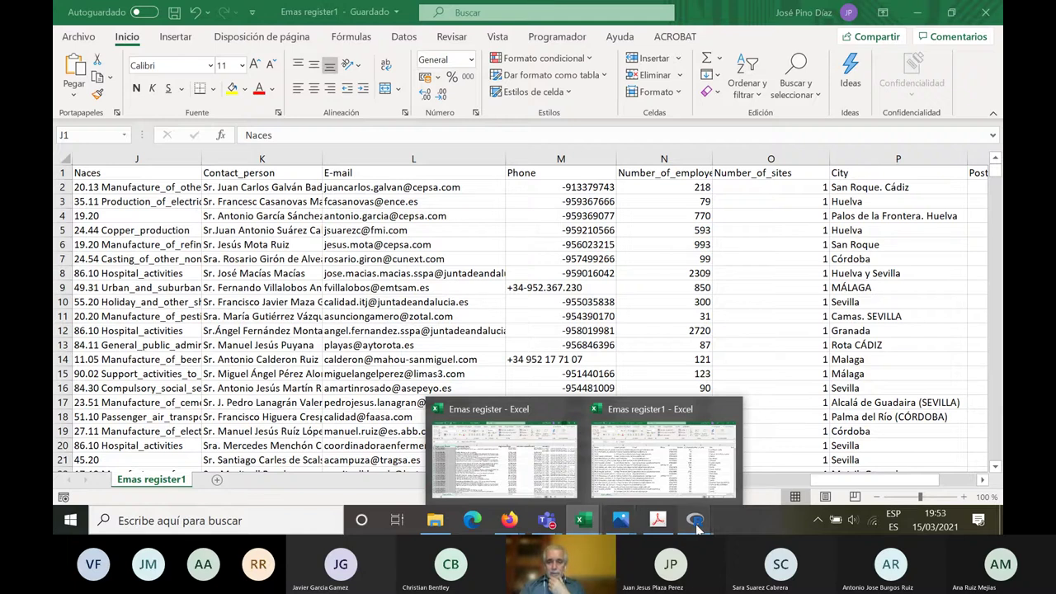
{"action": "mouse_move", "coordinate": [697, 527]}
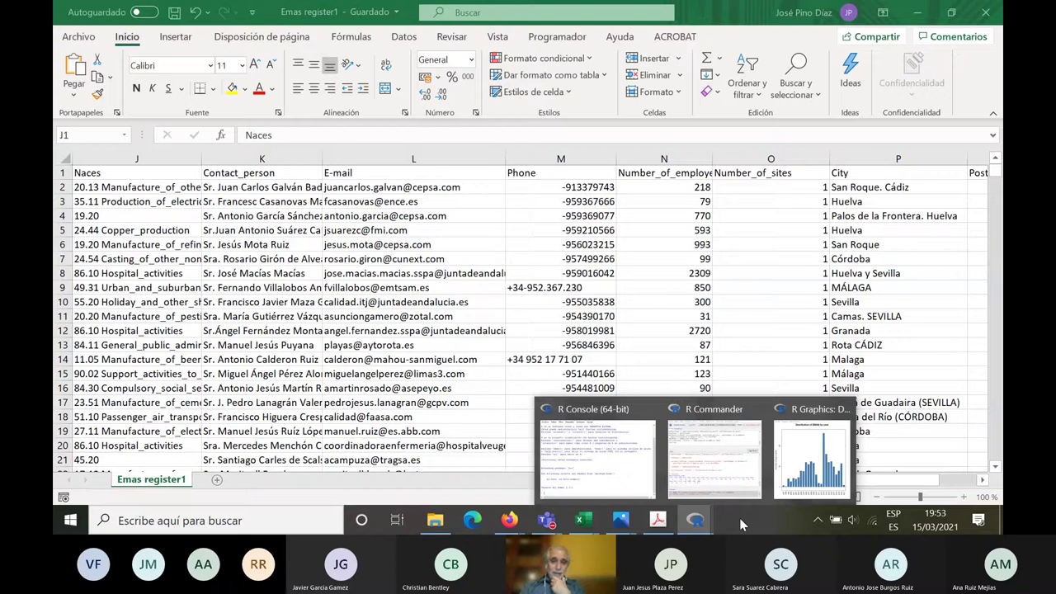
- Return to the course page in Firefox and read the required charts and the Google Maps assignment
{"action": "left_click", "coordinate": [916, 14]}
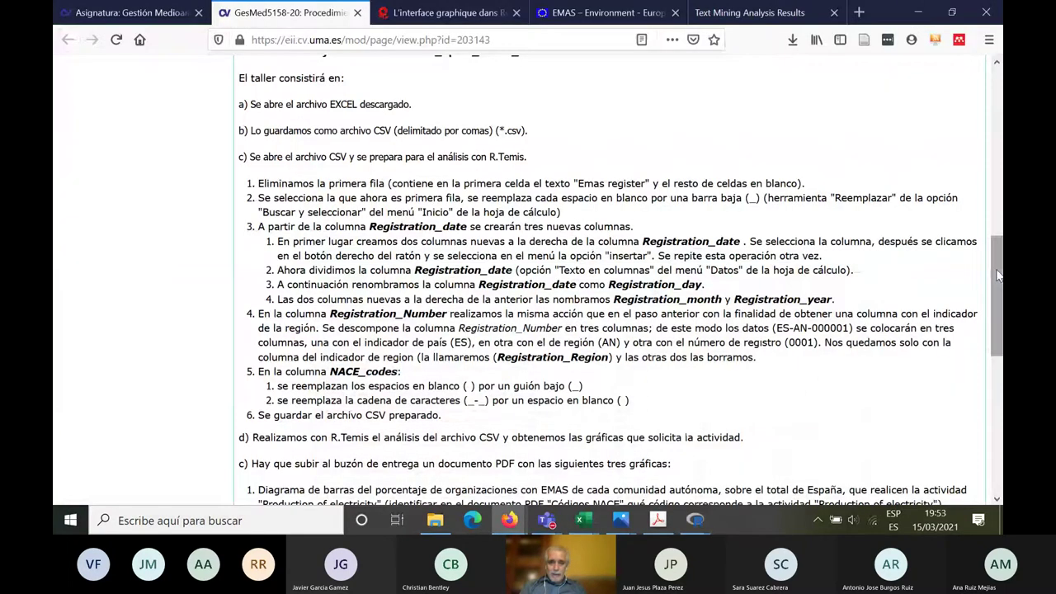
{"action": "scroll", "coordinate": [996, 279], "scroll_direction": "down", "scroll_amount": 1}
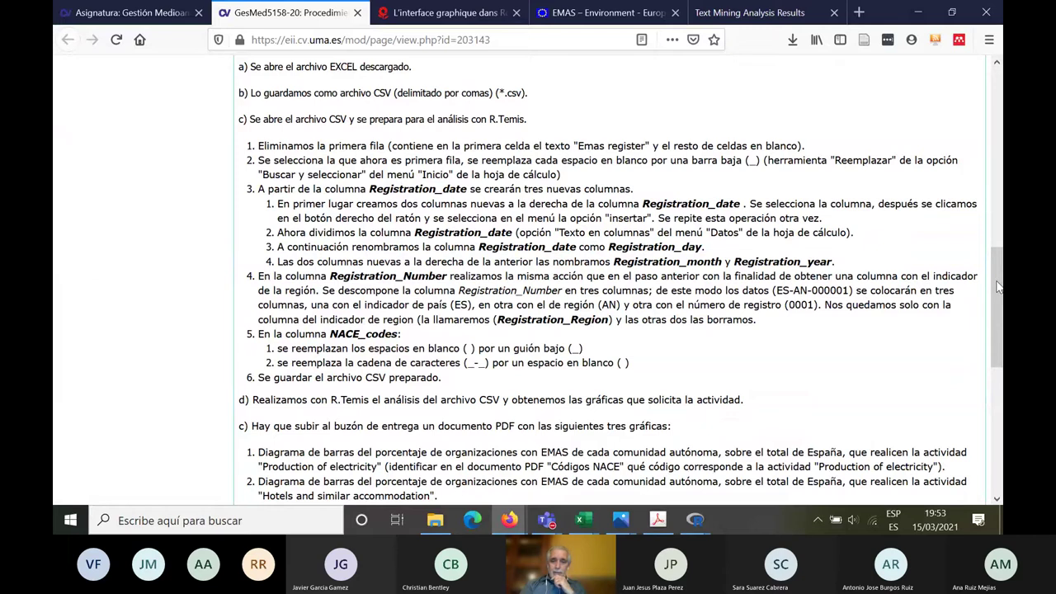
{"action": "left_click_drag", "start_coordinate": [998, 286], "coordinate": [995, 429]}
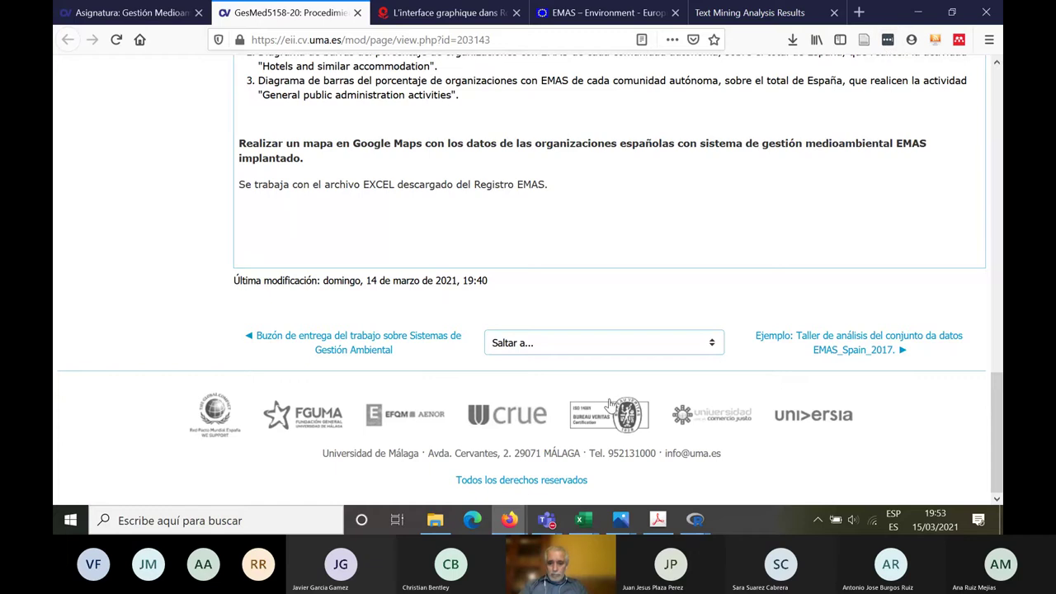
- Switch to the Google Maps window and show the account's own maps under Tus sitios
{"action": "left_click", "coordinate": [509, 519]}
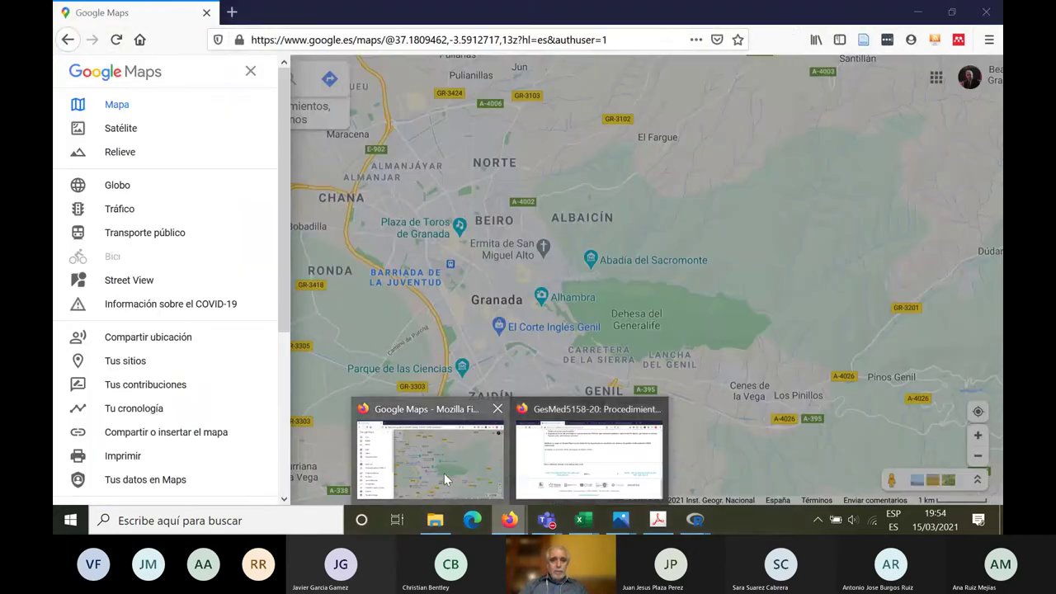
{"action": "left_click", "coordinate": [444, 472]}
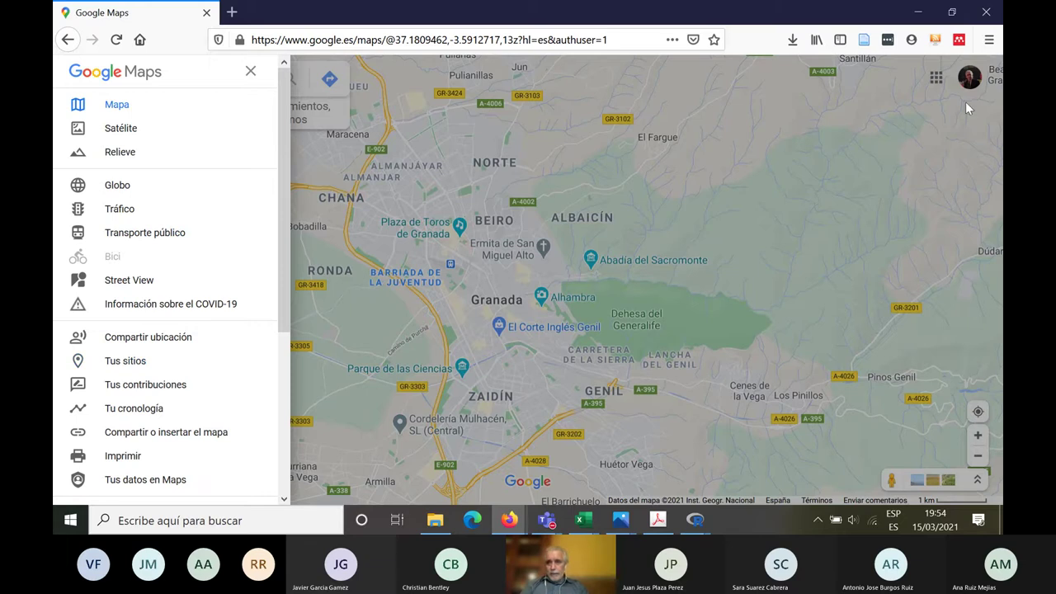
{"action": "left_click", "coordinate": [133, 364]}
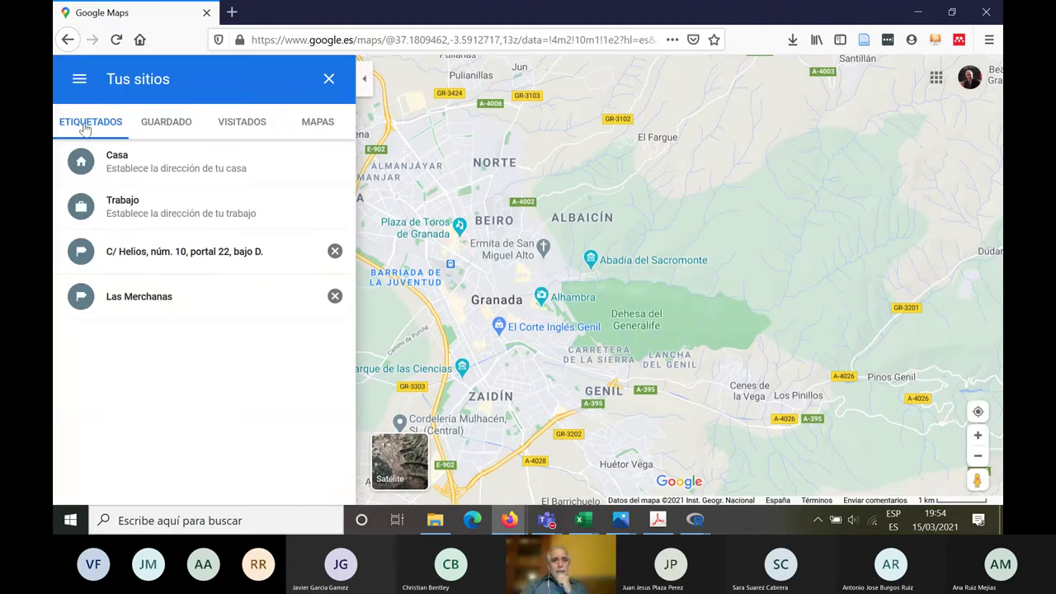
{"action": "left_click", "coordinate": [304, 126]}
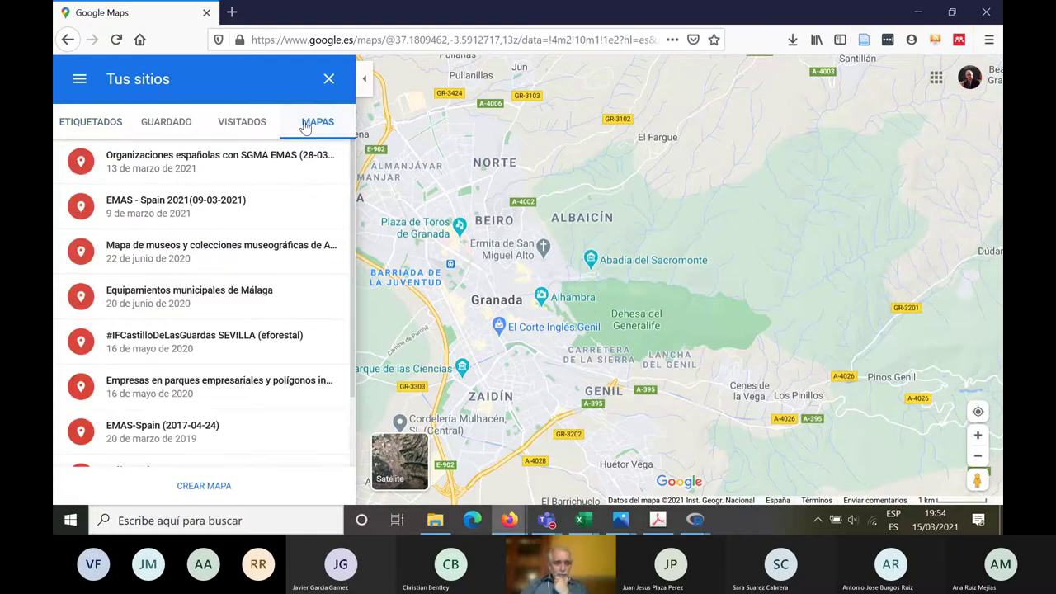